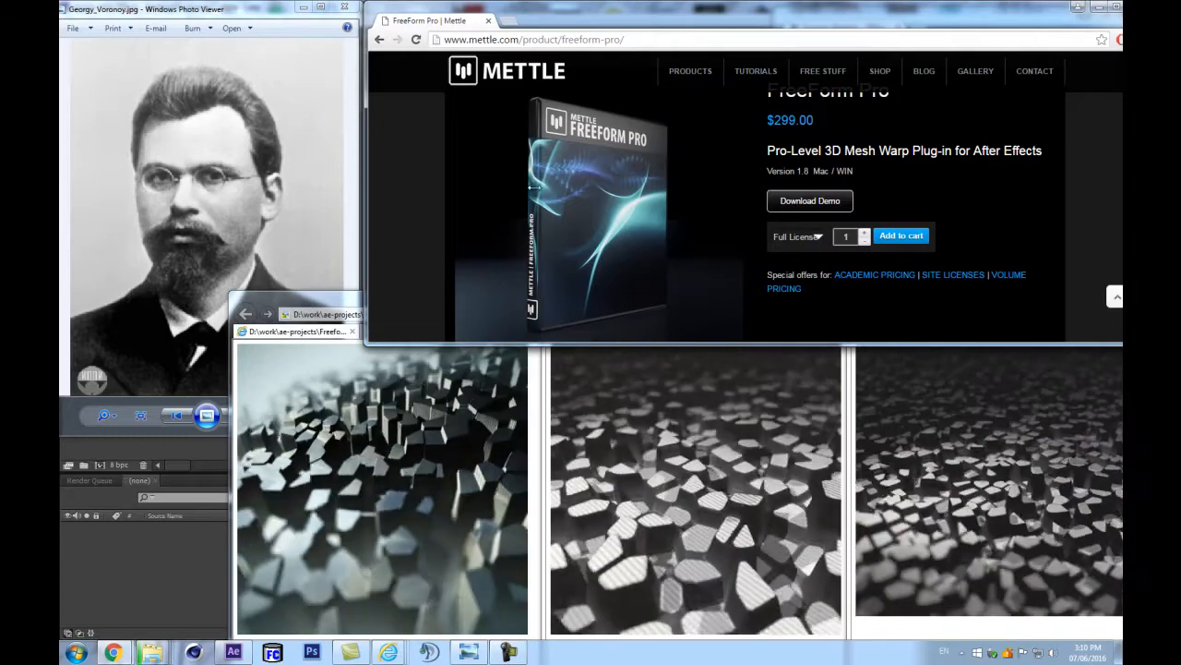
# Narrow the FreeForm Pro browser window and move it aside, bringing the Voronoi diagram article to the front.
pyautogui.moveTo(363, 161); pyautogui.dragTo(669, 174)
pyautogui.moveTo(923, 16); pyautogui.dragTo(584, 15)
pyautogui.click(986, 17)
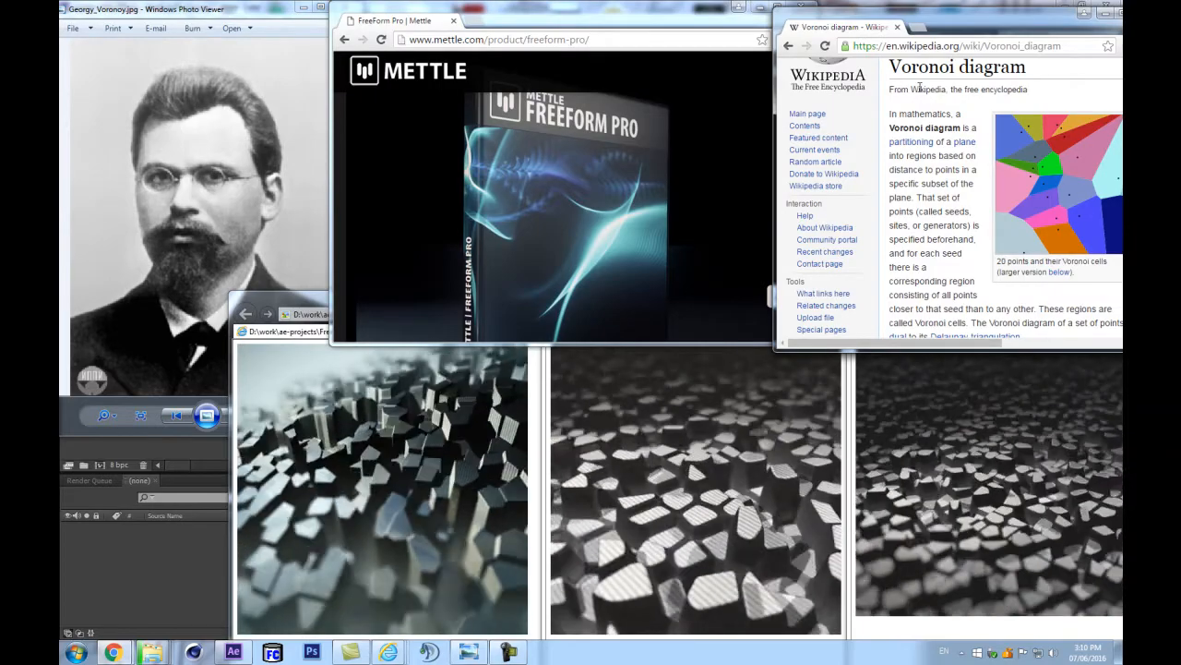
# Read the introduction of the Wikipedia article on the Voronoi diagram, including its example figure and naming.
pyautogui.moveTo(893, 66); pyautogui.dragTo(1025, 70)
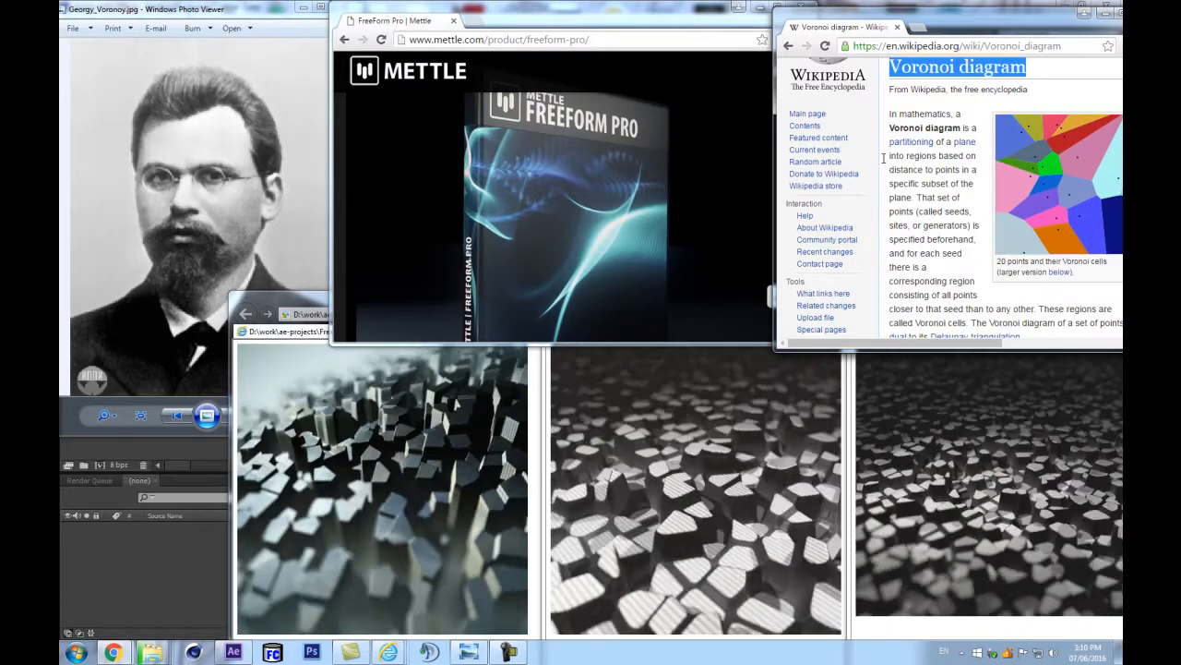
pyautogui.scroll(-1, 905, 198)
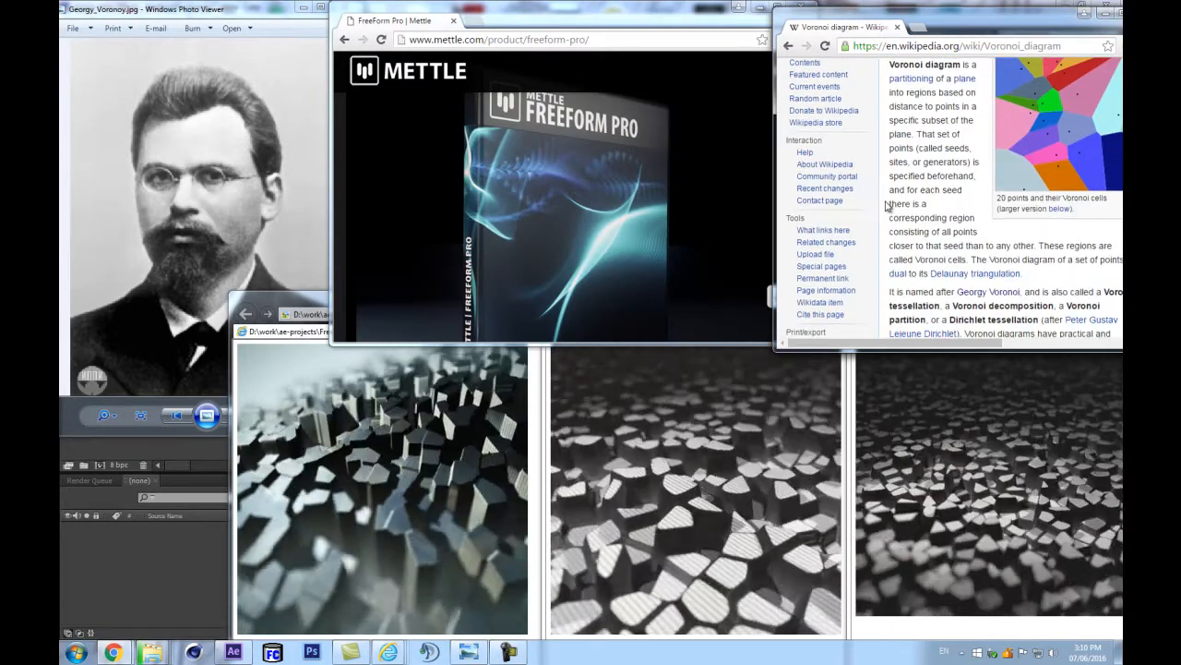
pyautogui.scroll(1, 888, 205)
pyautogui.scroll(1, 878, 194)
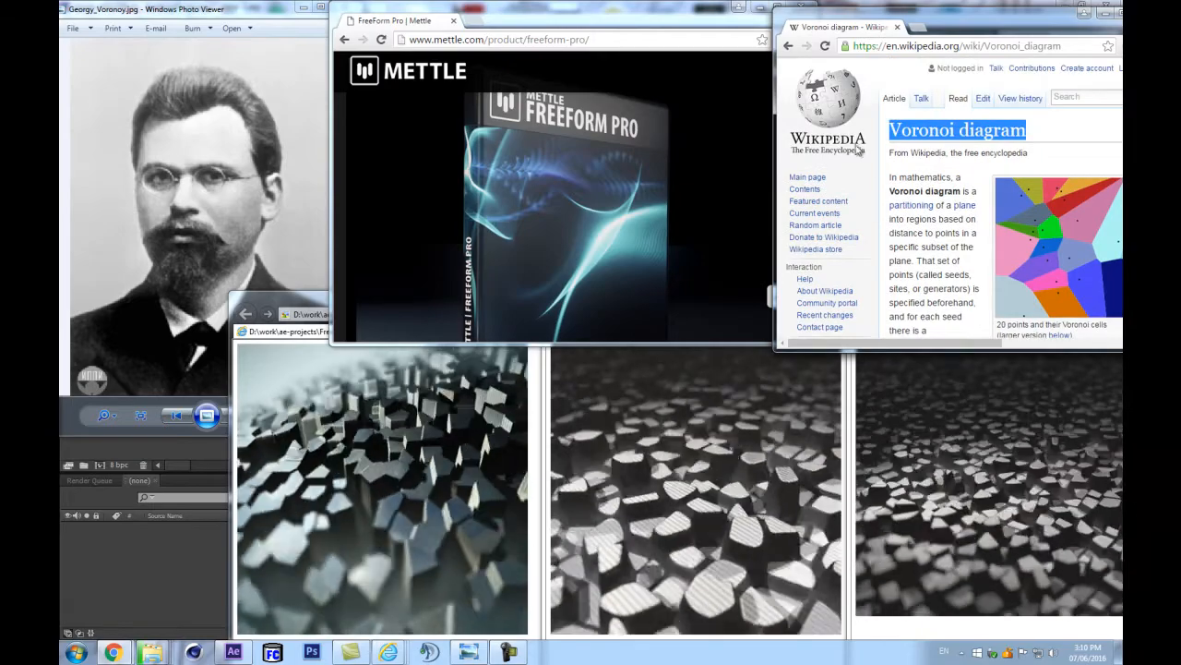
pyautogui.scroll(-3, 928, 208)
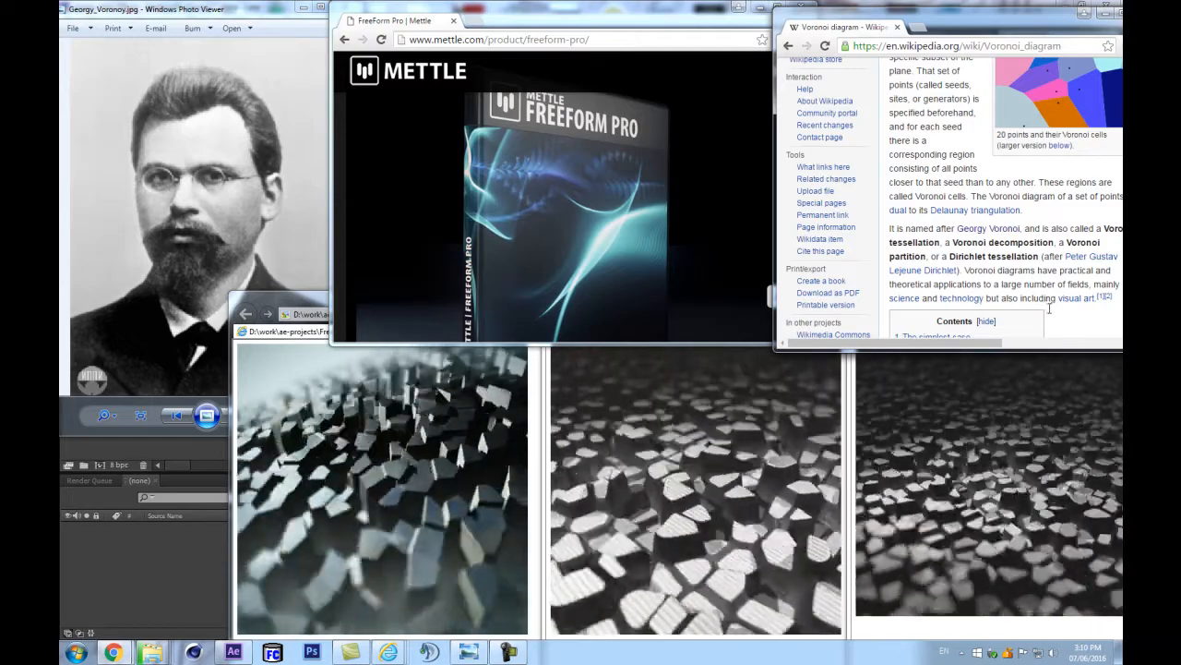
pyautogui.scroll(3, 1056, 302)
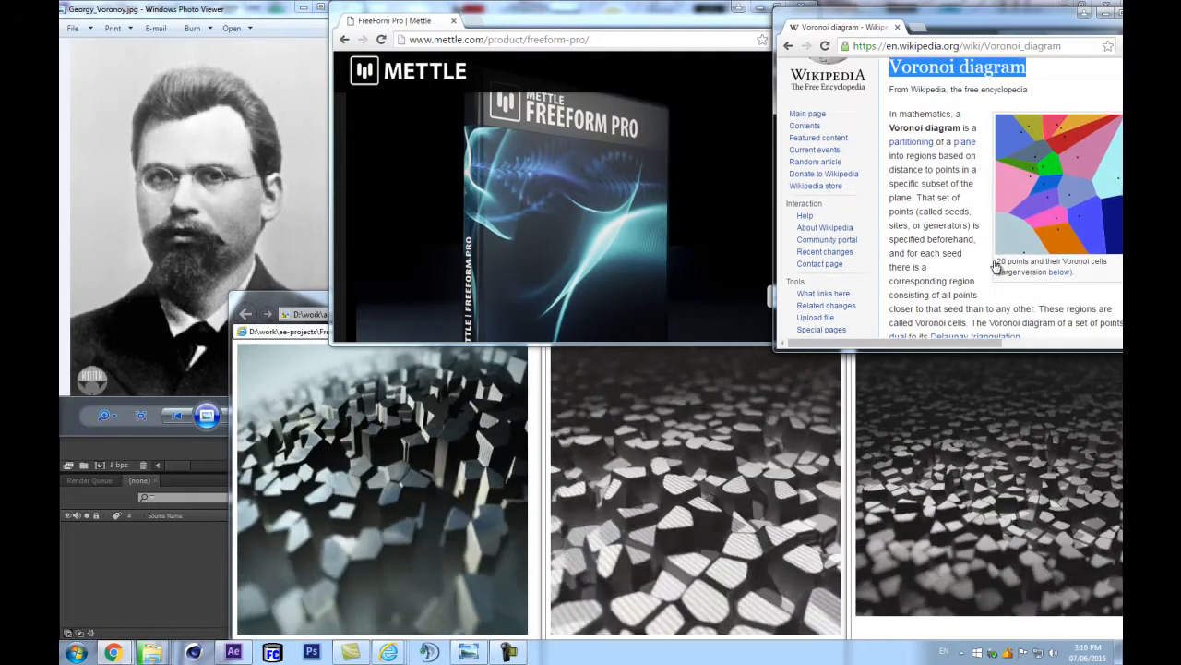
pyautogui.scroll(-1, 1023, 216)
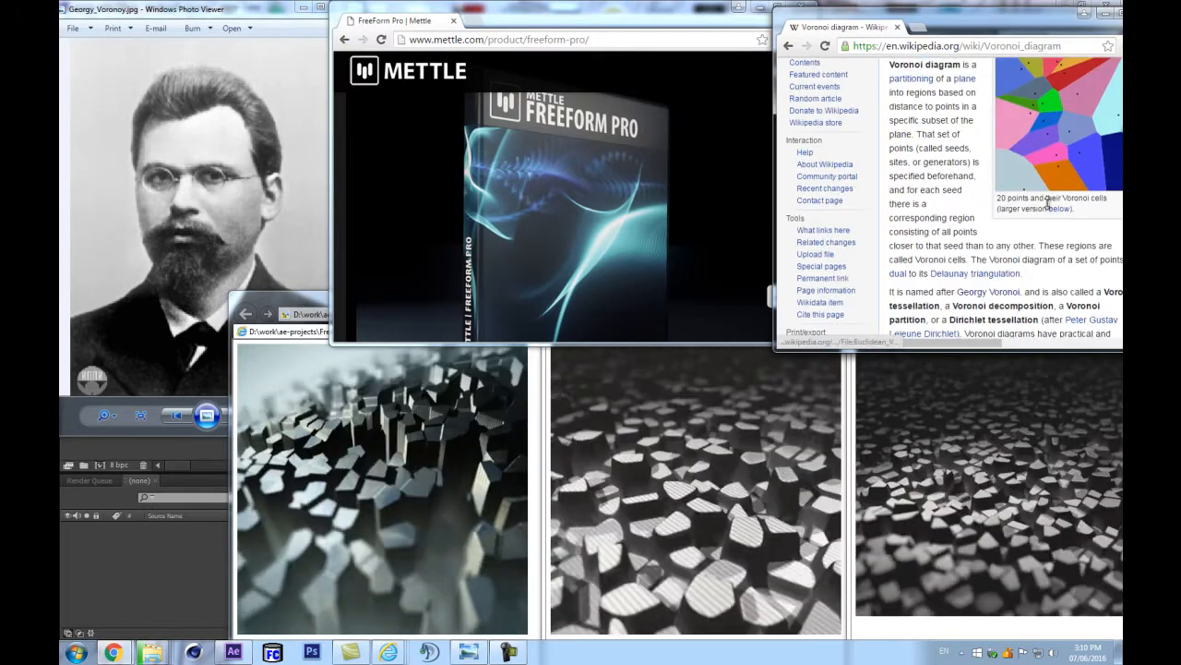
# Narrow the portrait photo's window and bring the three Voronoi landscape animation previews to the front.
pyautogui.click(141, 3)
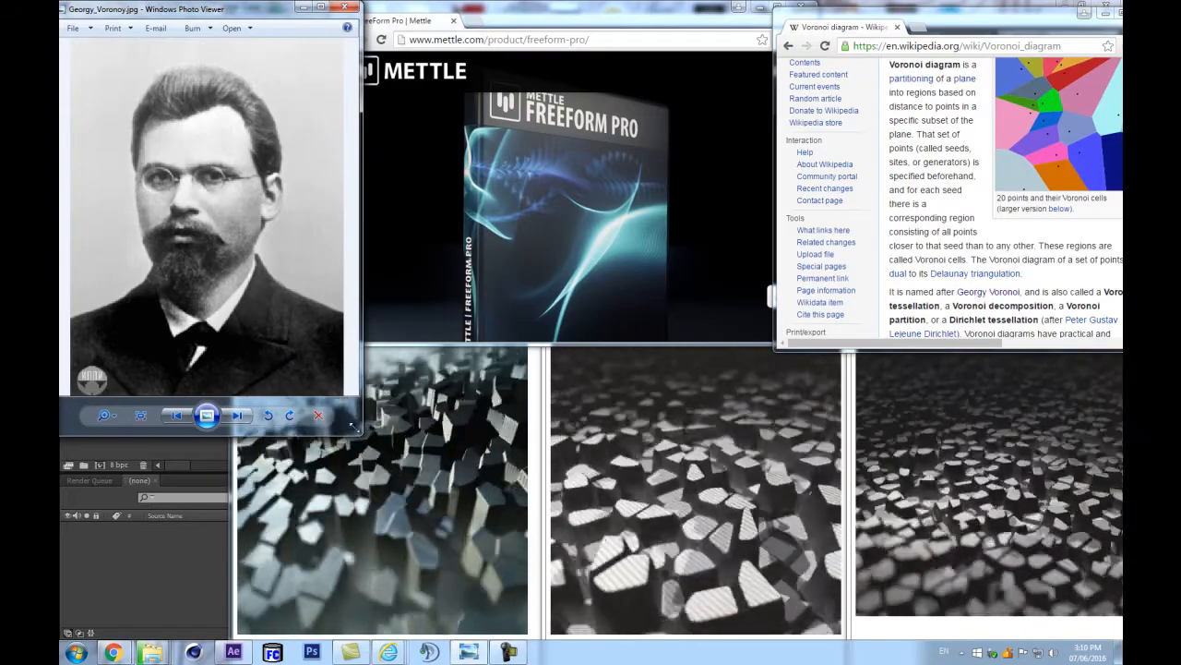
pyautogui.moveTo(361, 433); pyautogui.dragTo(316, 434)
pyautogui.click(406, 447)
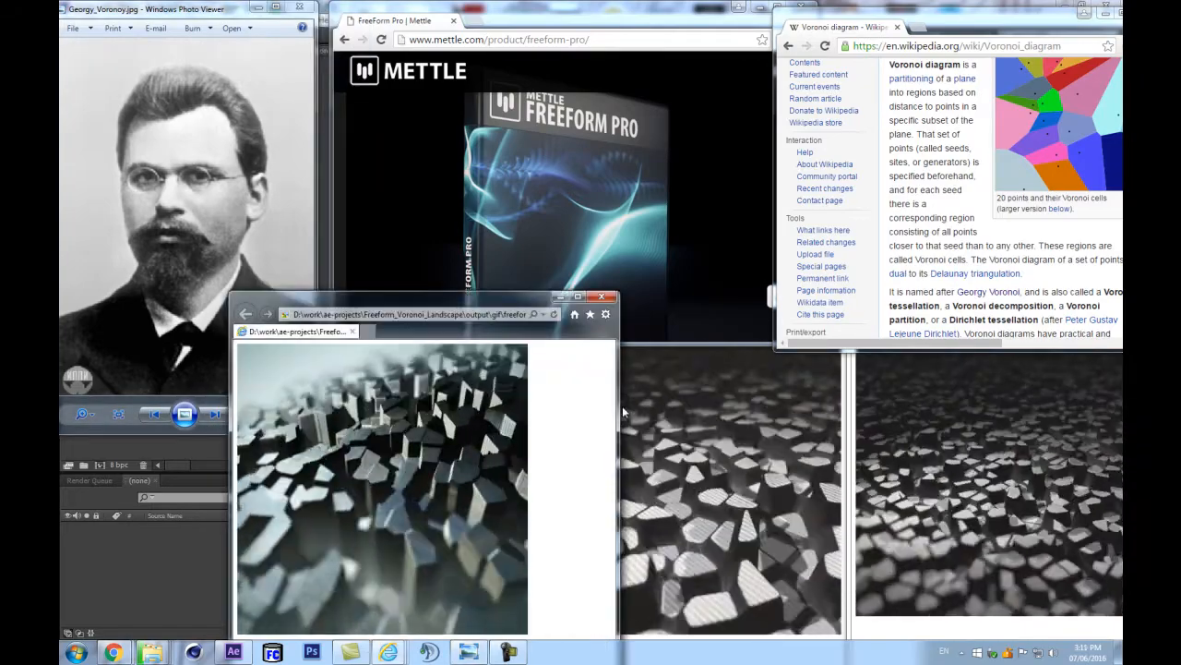
pyautogui.click(724, 452)
pyautogui.click(968, 457)
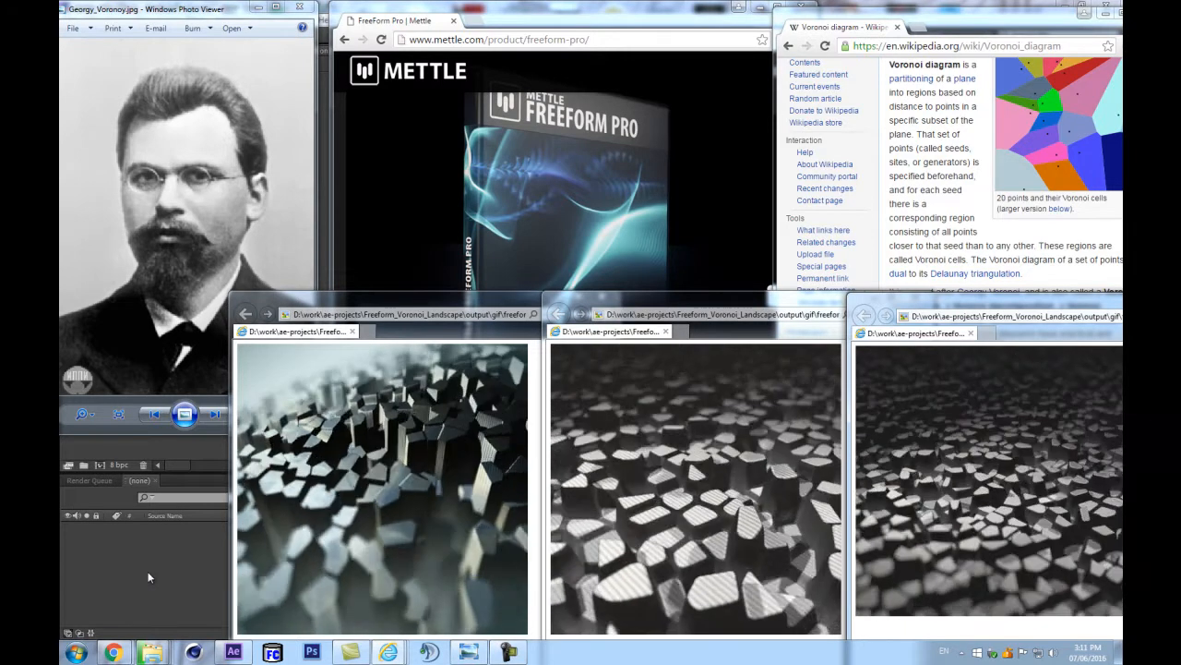
# Switch to After Effects, widen the project area and make the timeline area taller.
pyautogui.click(147, 578)
pyautogui.moveTo(260, 345); pyautogui.dragTo(308, 340)
pyautogui.moveTo(403, 472); pyautogui.dragTo(399, 410)
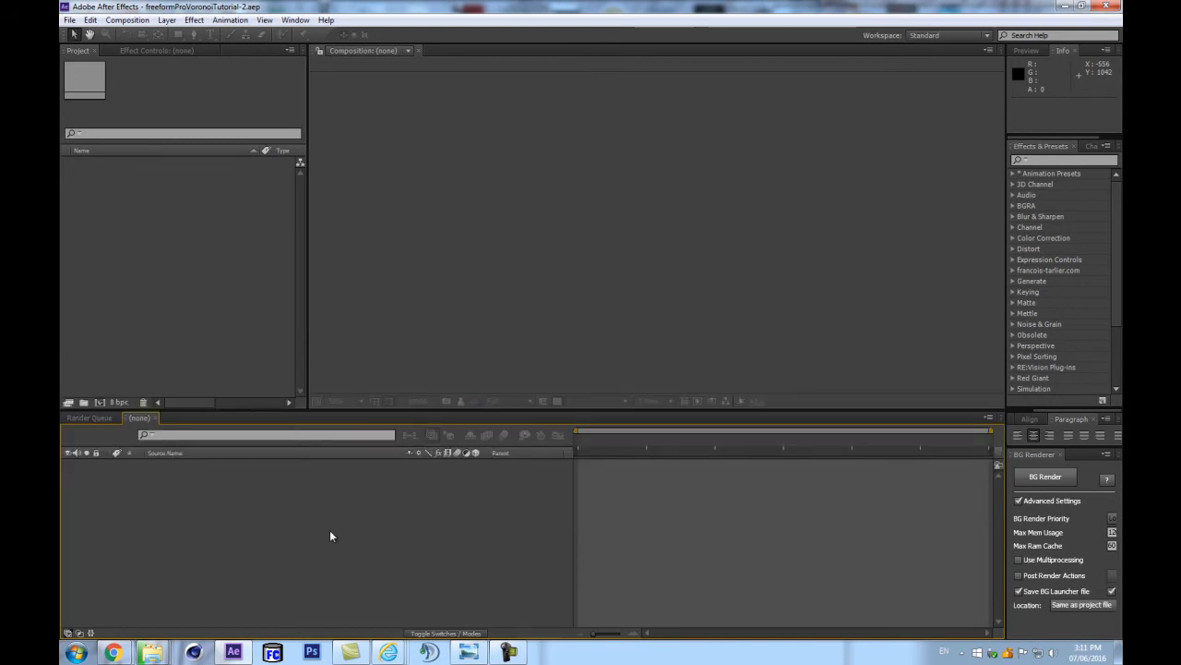
# Create a composition named FreeformPRO-voronoi-edit at 1080 x 1080 px, 30 fps and 335 frames.
pyautogui.hotkey('ctrl', 'n')
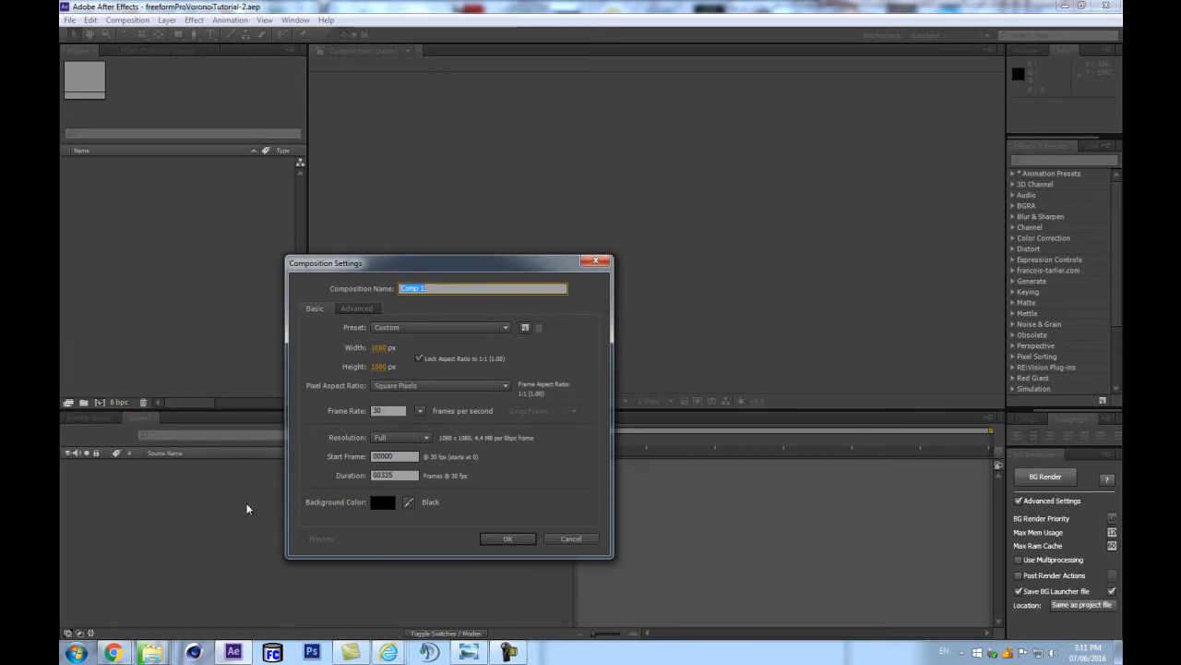
pyautogui.write('FreeformPRO-voronoi-edit')
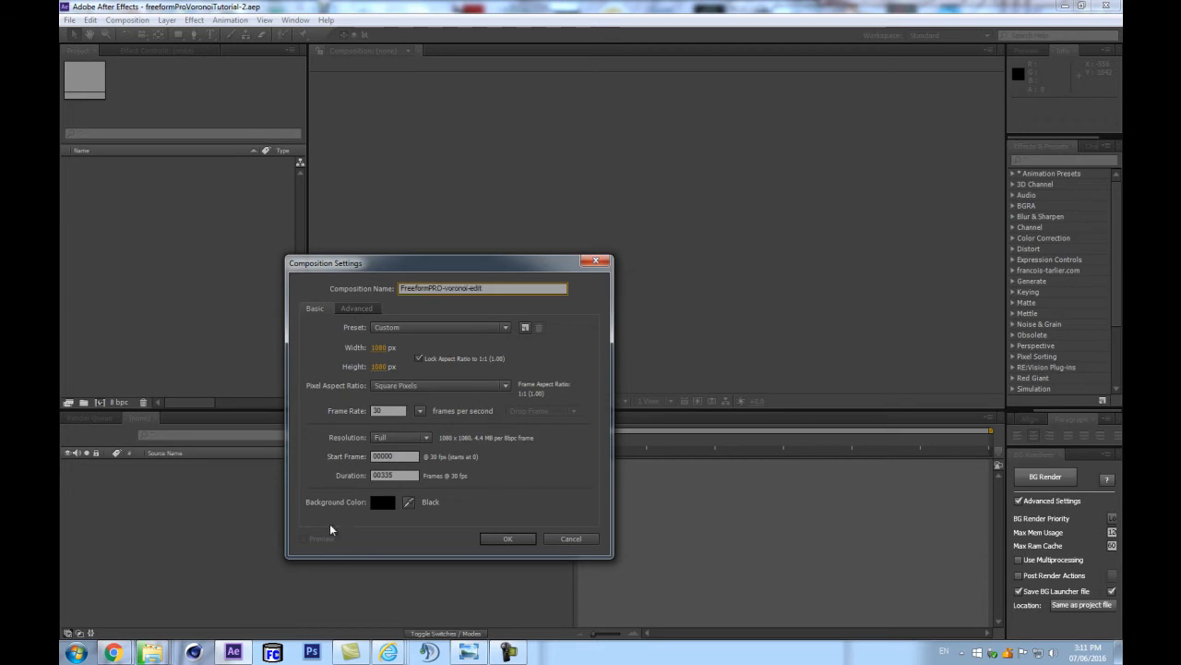
pyautogui.click(495, 535)
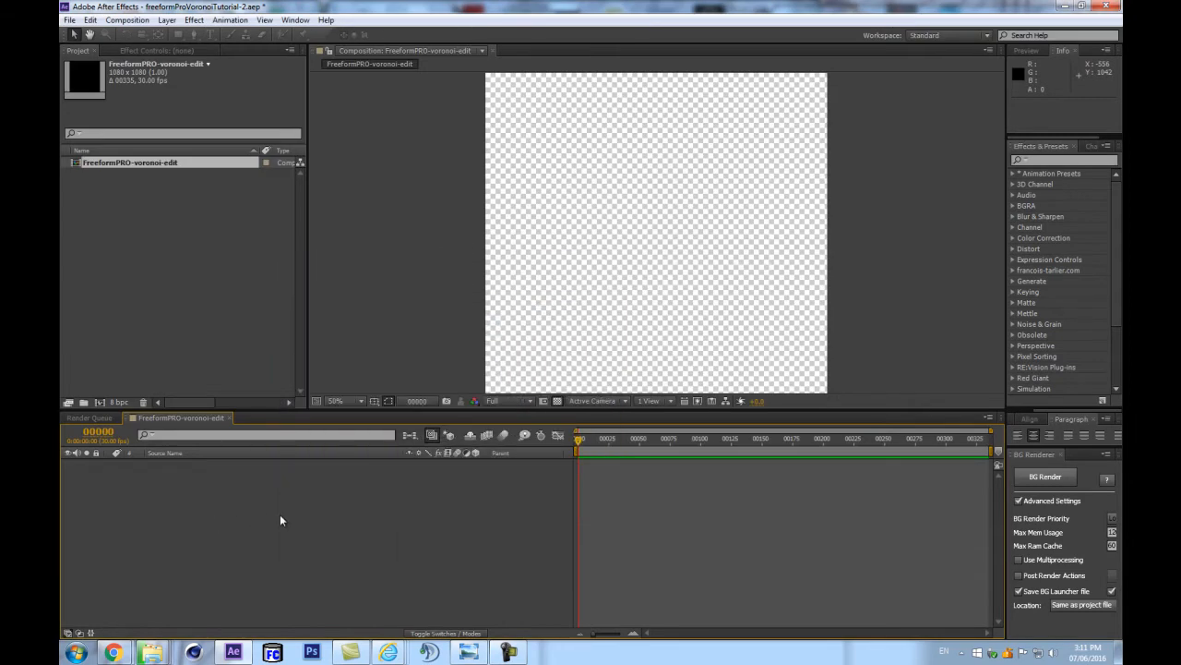
# Add a black 1080 x 1080 px solid named Freeform-edit and enlarge the composition viewer's height.
pyautogui.hotkey('ctrl', 'y')
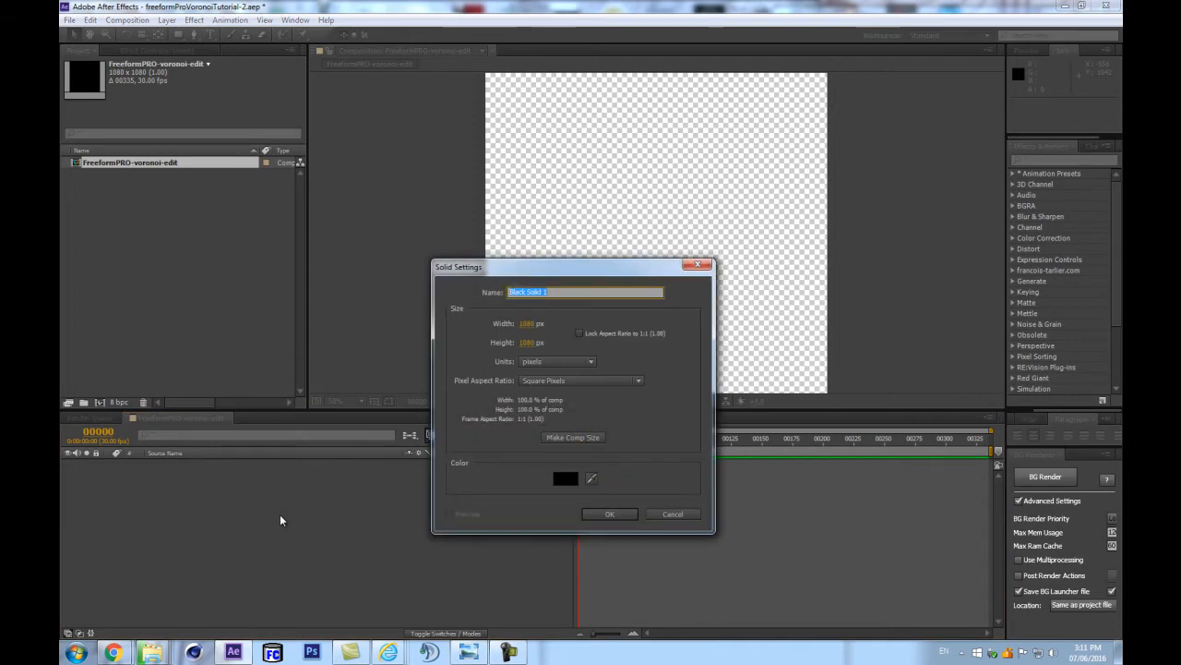
pyautogui.write('Freeform-ed')
pyautogui.press('Return')
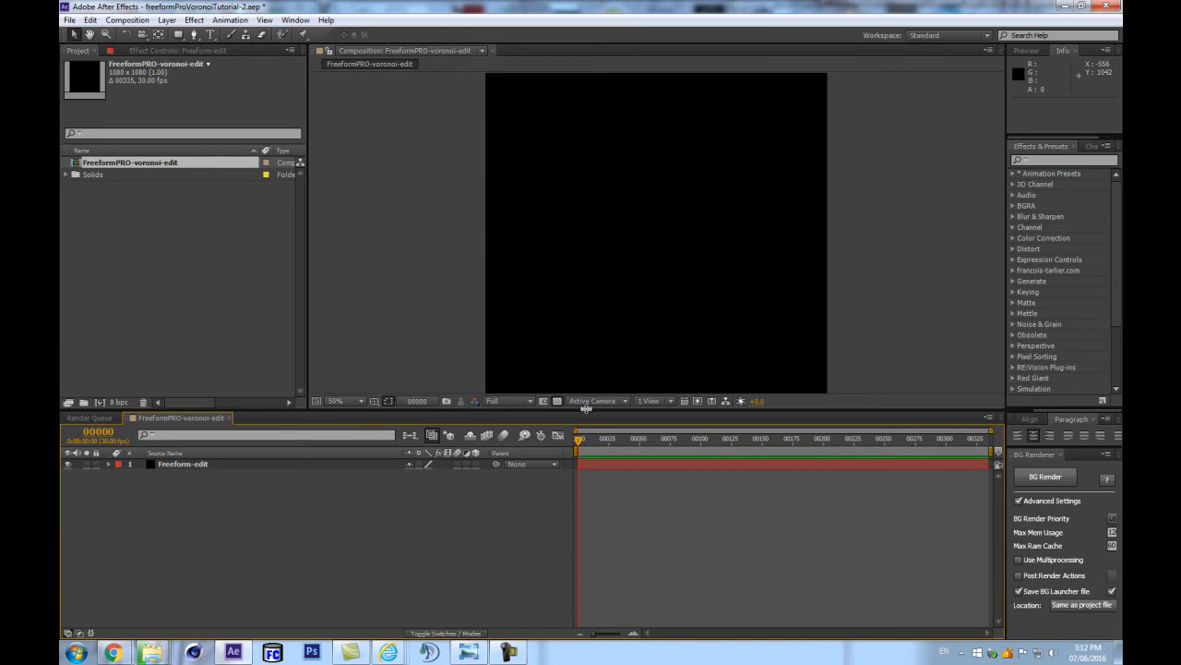
pyautogui.moveTo(586, 412); pyautogui.dragTo(567, 457)
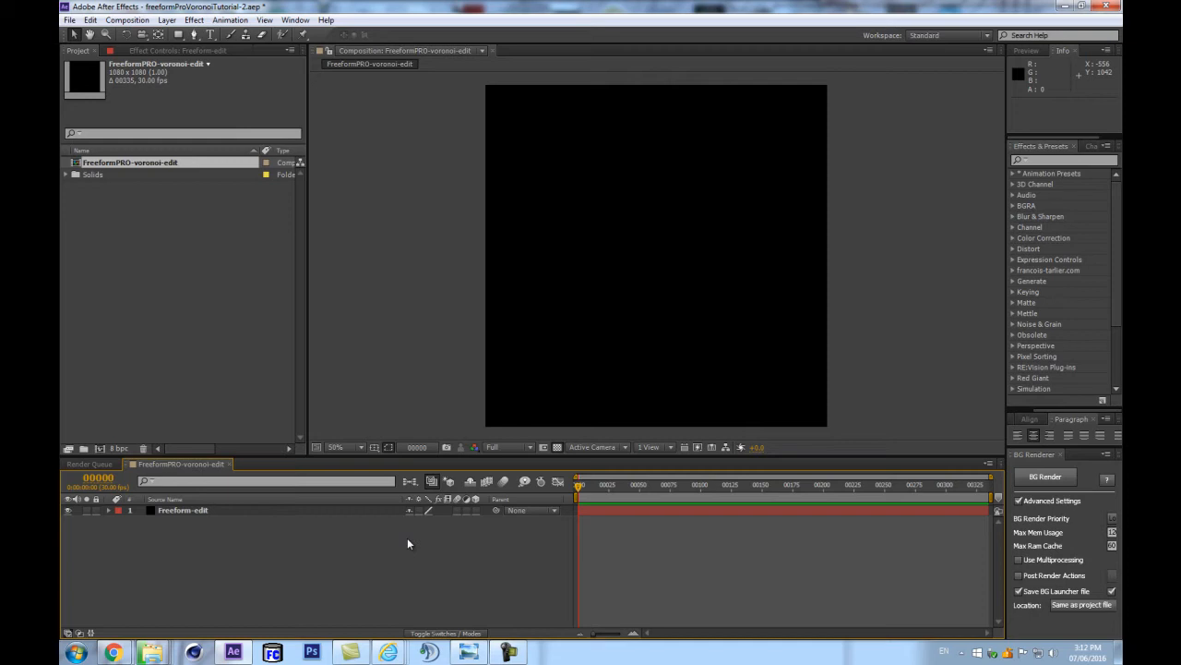
# Add a second black 1080 x 1080 px solid named Displacement-MAP.
pyautogui.hotkey('ctrl', 'y')
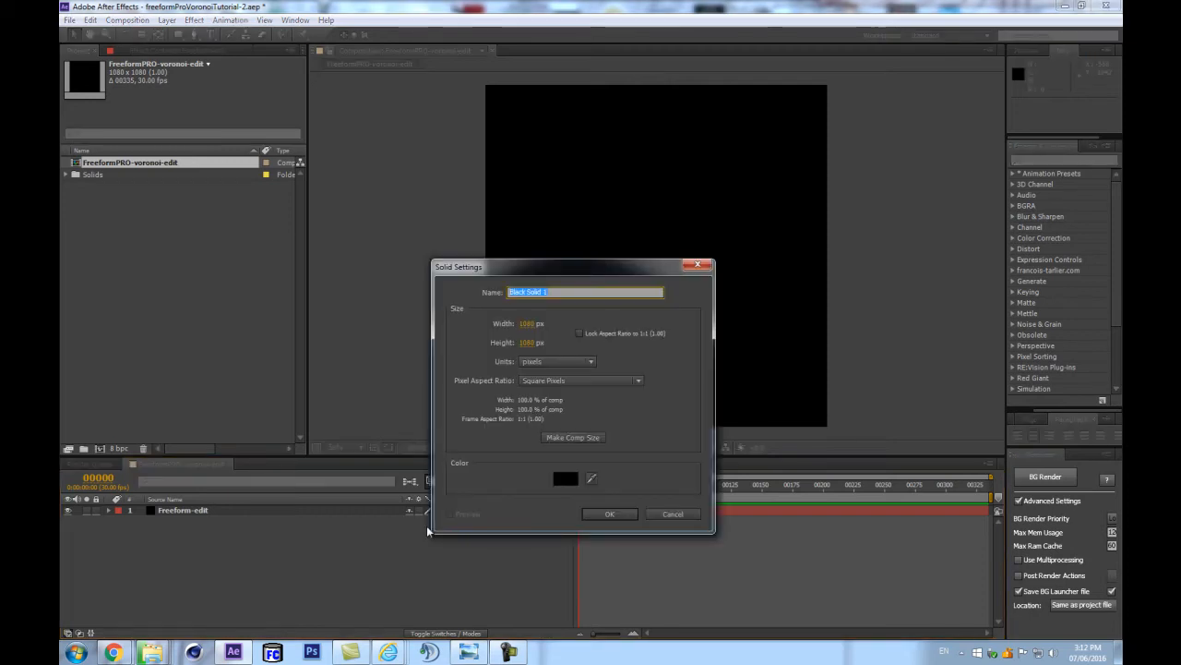
pyautogui.write('Displacement-MAP')
pyautogui.press('Return')
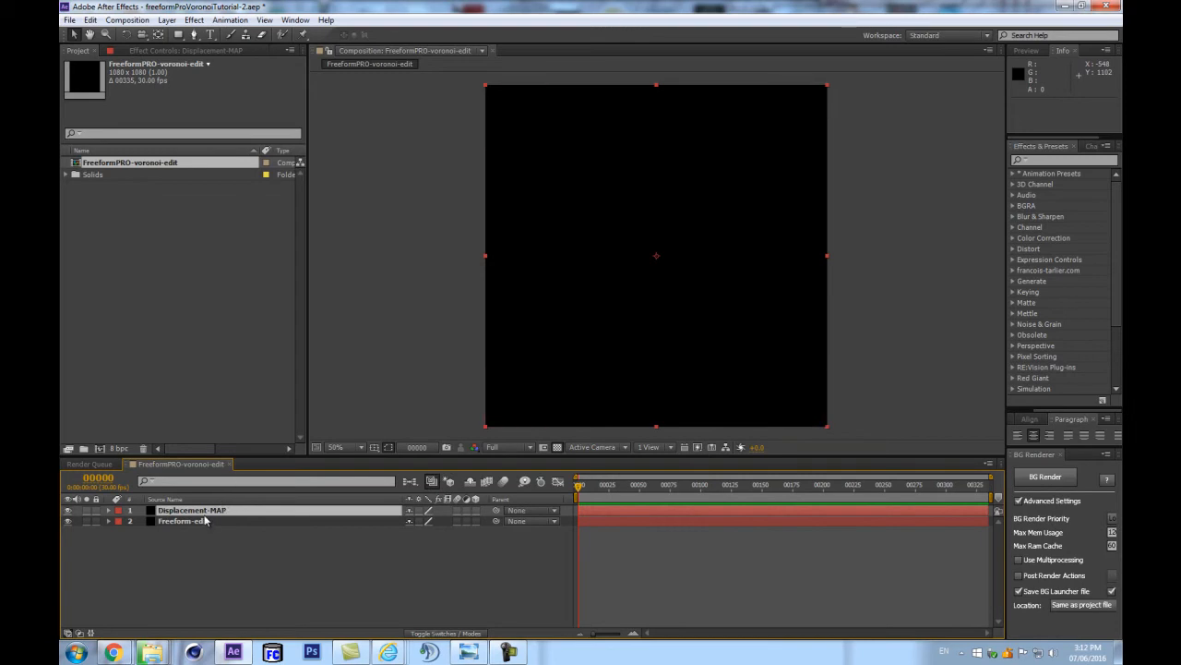
# Pre-compose the Displacement-MAP layer under the name Displacement-MAP, leaving all attributes in the main composition, and open the new composition.
pyautogui.hotkey('ctrl', 'shift', 'c')
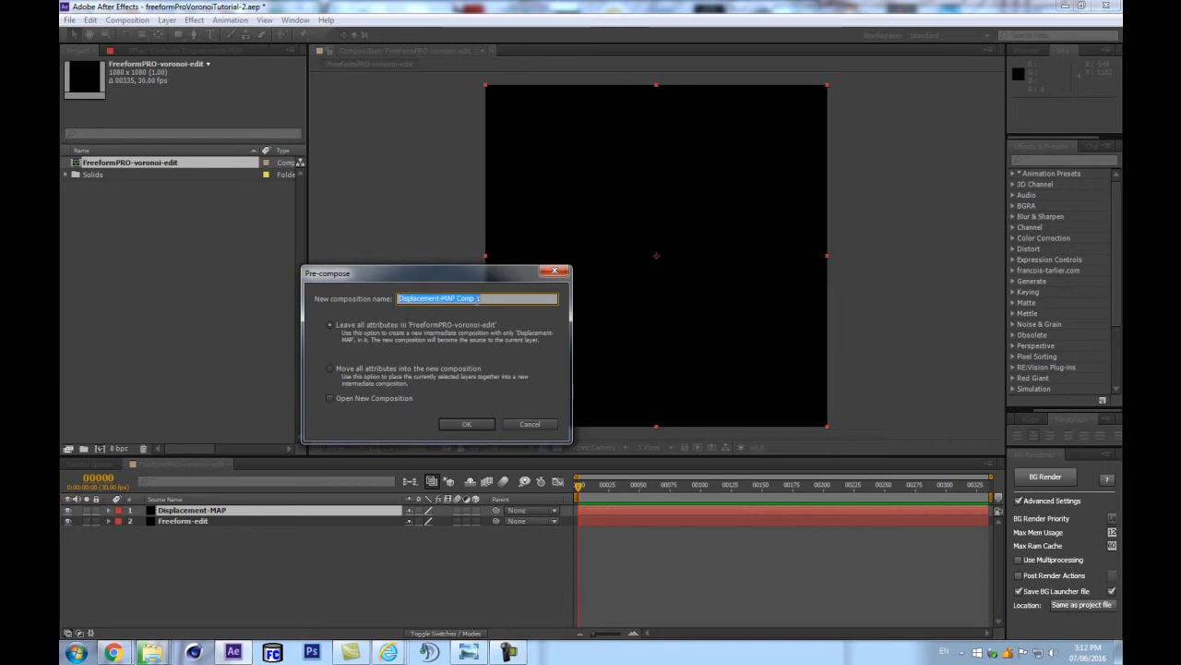
pyautogui.moveTo(460, 299); pyautogui.dragTo(544, 292)
pyautogui.press('BackSpace')
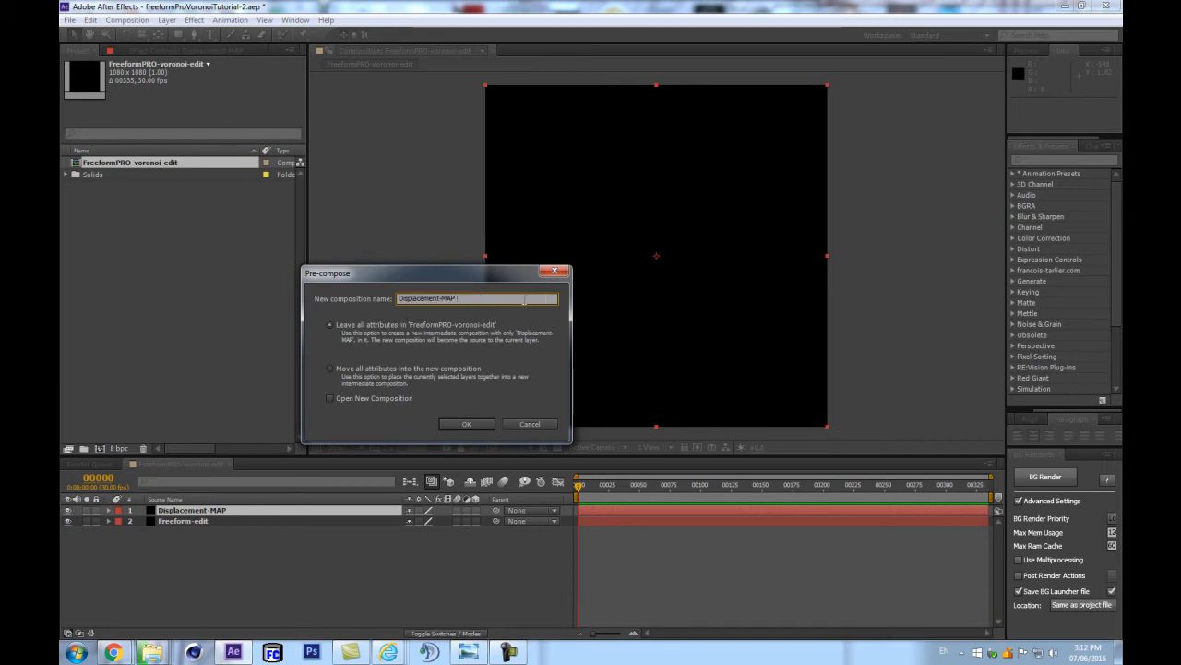
pyautogui.press('Return')
pyautogui.doubleClick(191, 514)
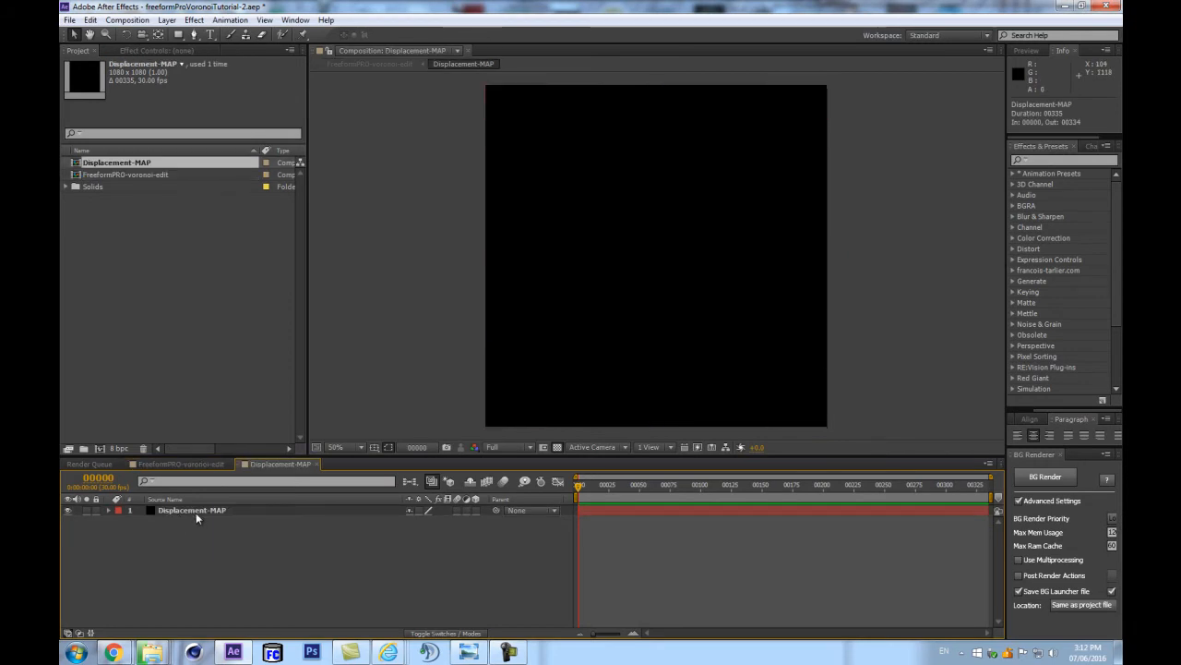
# Find the Cell Pattern effect, apply it to the Displacement-MAP solid and expand its Evolution Options.
pyautogui.click(1067, 160)
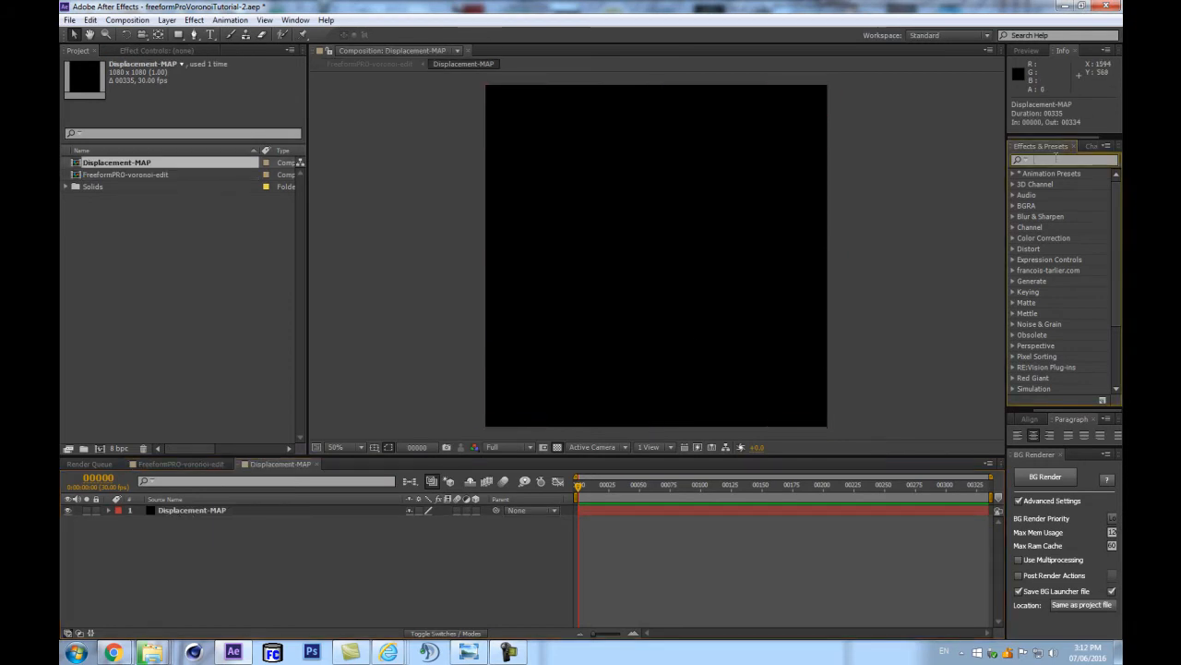
pyautogui.write('cell')
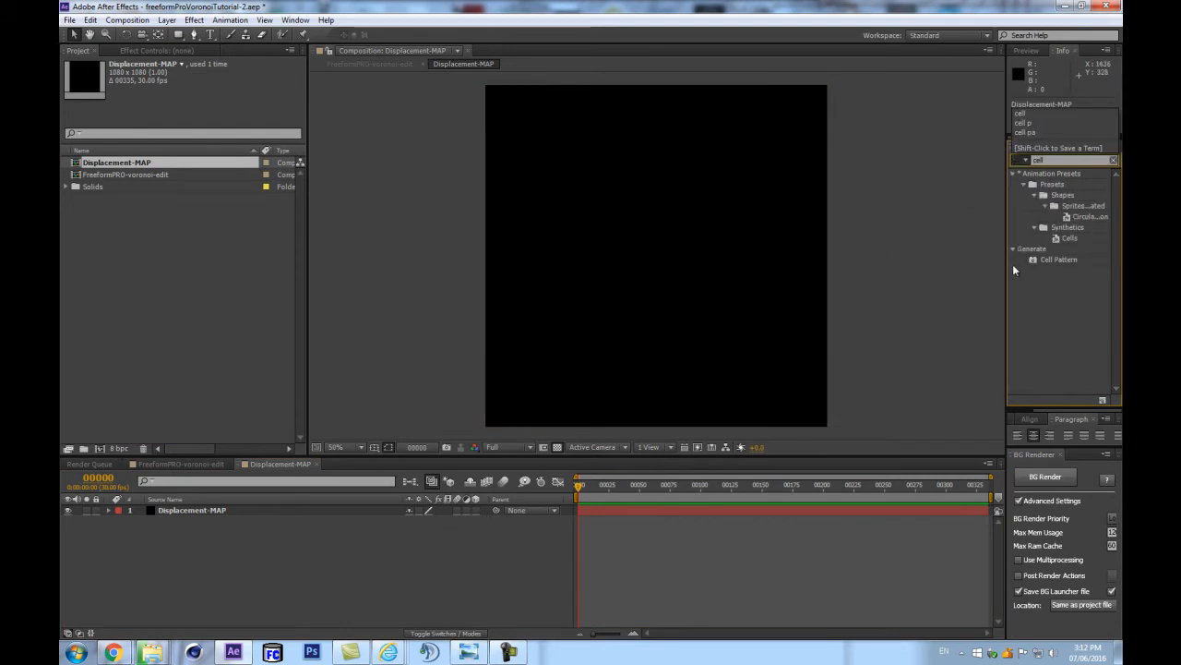
pyautogui.moveTo(1055, 258); pyautogui.dragTo(185, 513)
pyautogui.click(74, 225)
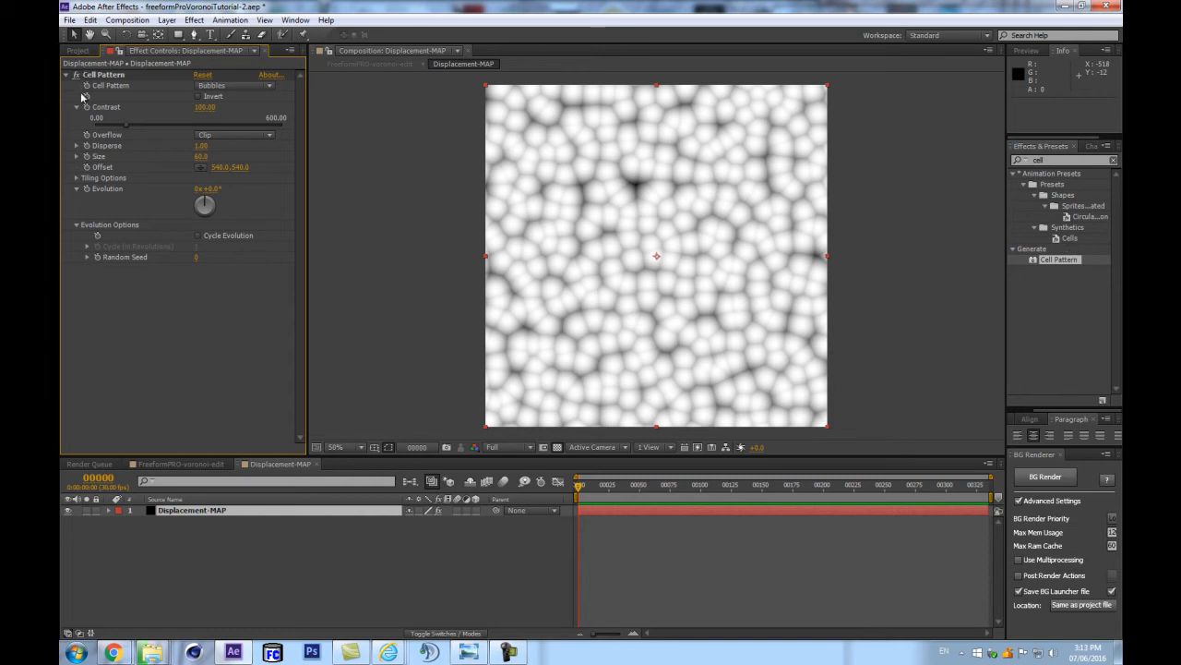
# Set the Cell Pattern type to Plates HQ.
pyautogui.click(519, 200)
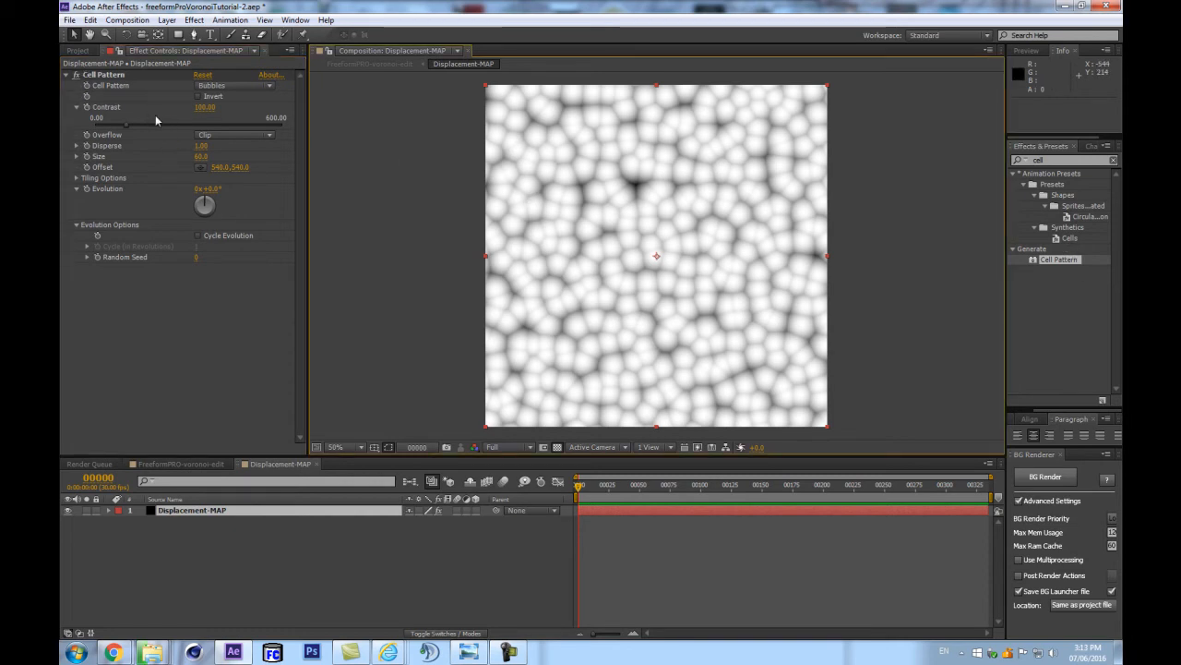
pyautogui.click(218, 88)
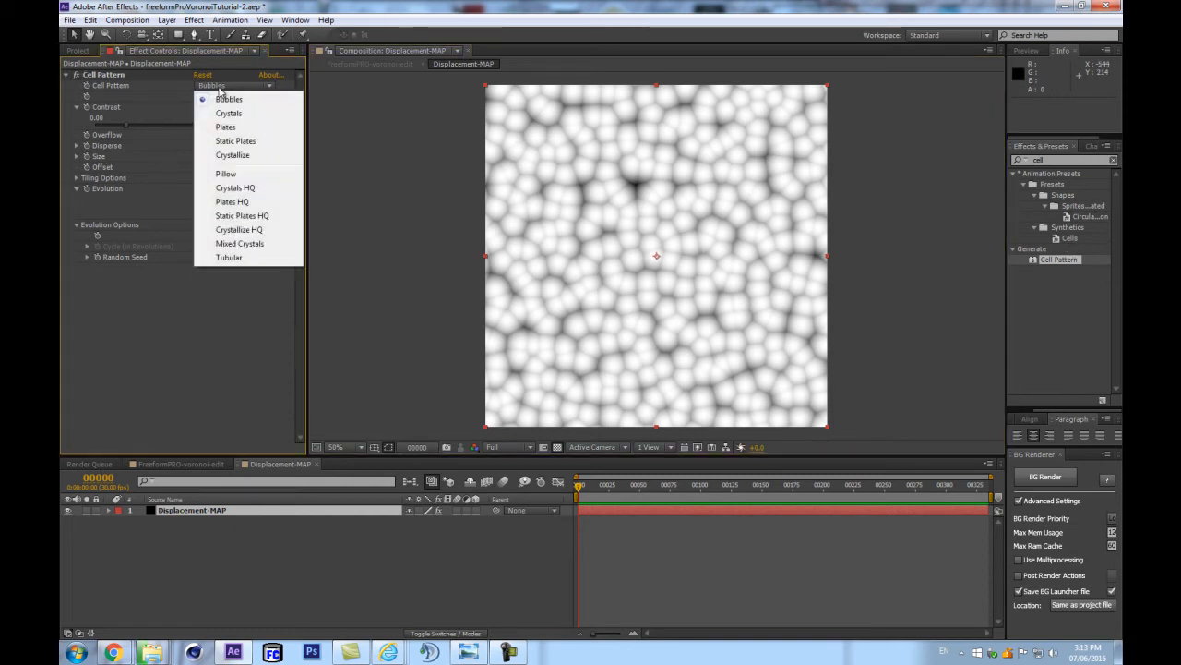
pyautogui.click(222, 202)
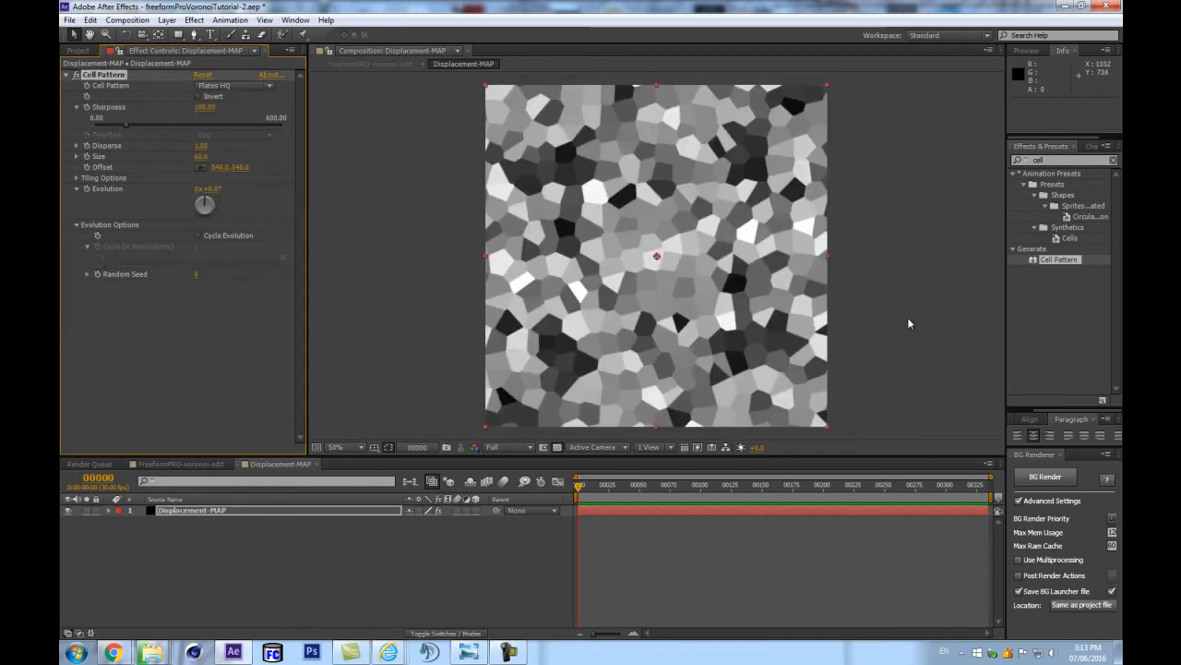
# Examine the Plates HQ pattern at closer magnification and return to the full-frame view.
pyautogui.press('.')
pyautogui.press('.')
pyautogui.press('.')
pyautogui.press('.')
pyautogui.press(',')
pyautogui.press(',')
pyautogui.press(',')
pyautogui.press(',')
# Animate the Cell Pattern's Evolution with a starting keyframe at frame 0 and one full revolution at frame 90.
pyautogui.click(86, 189)
pyautogui.click(97, 478)
pyautogui.write('90')
pyautogui.press('Return')
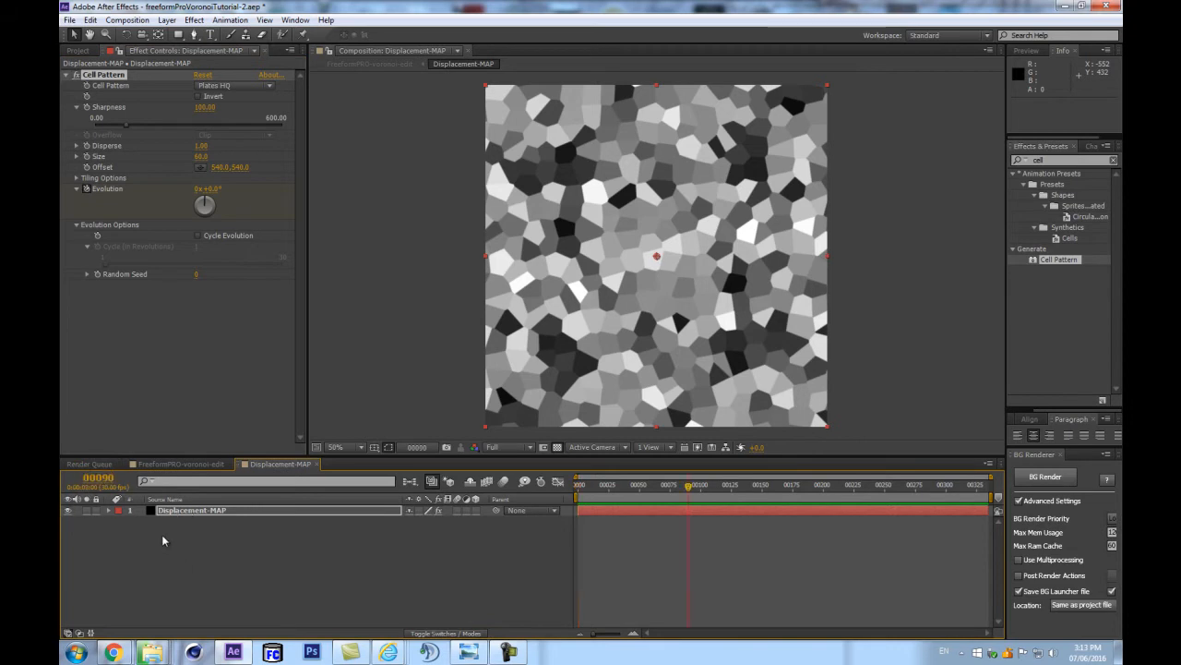
pyautogui.click(197, 188)
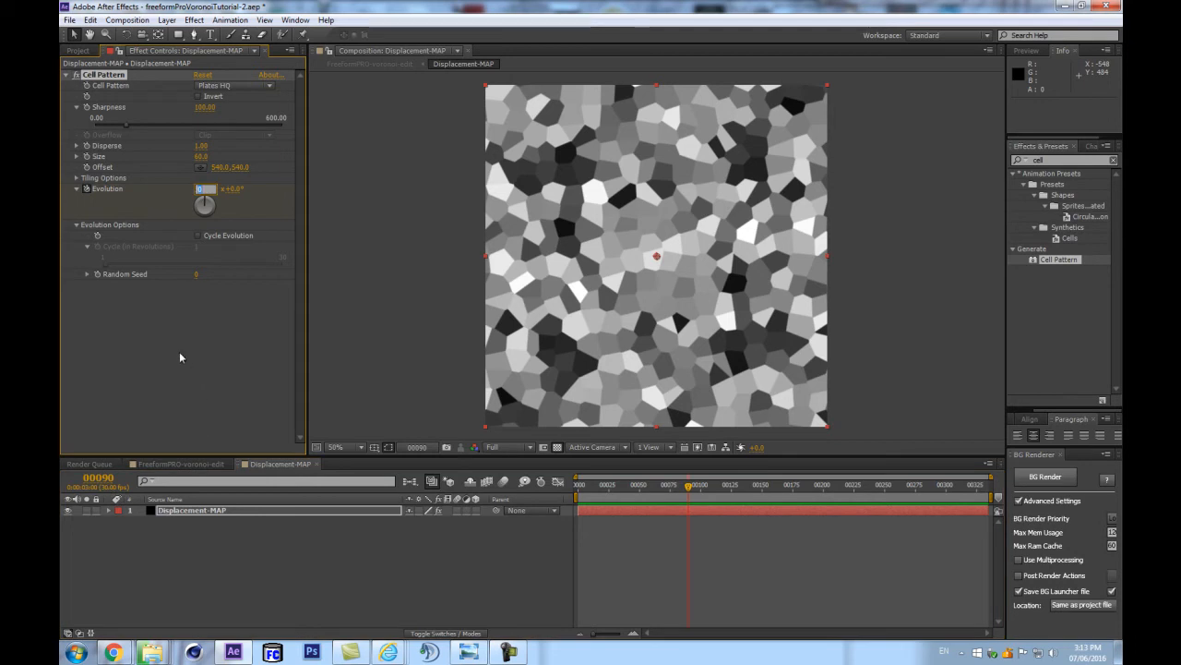
pyautogui.press('Return')
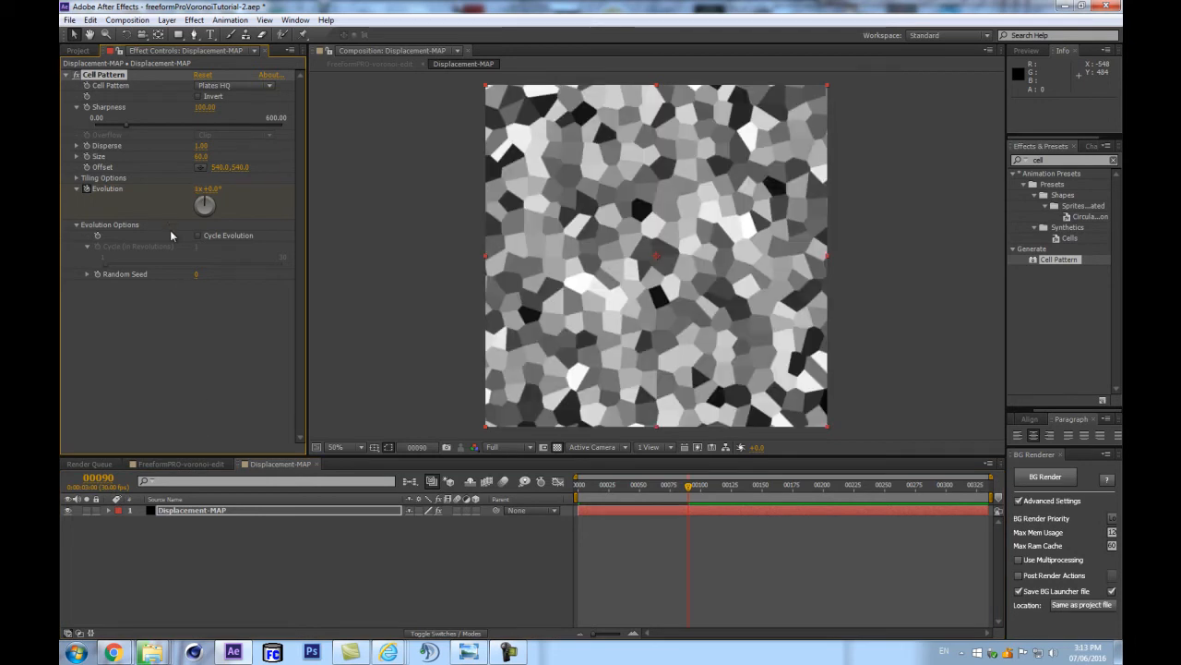
pyautogui.moveTo(222, 190); pyautogui.dragTo(328, 273)
pyautogui.hotkey('ctrl', 'z')
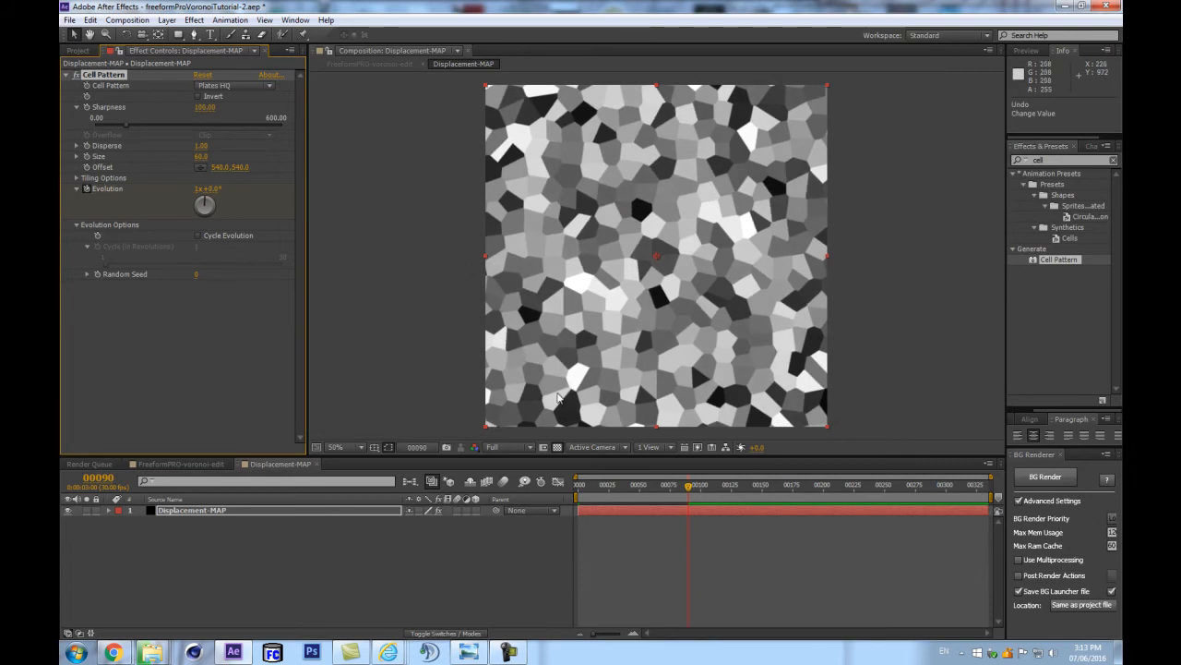
# Reveal the layer's Evolution keyframes, enable Cycle Evolution and return to frame 0.
pyautogui.press('u')
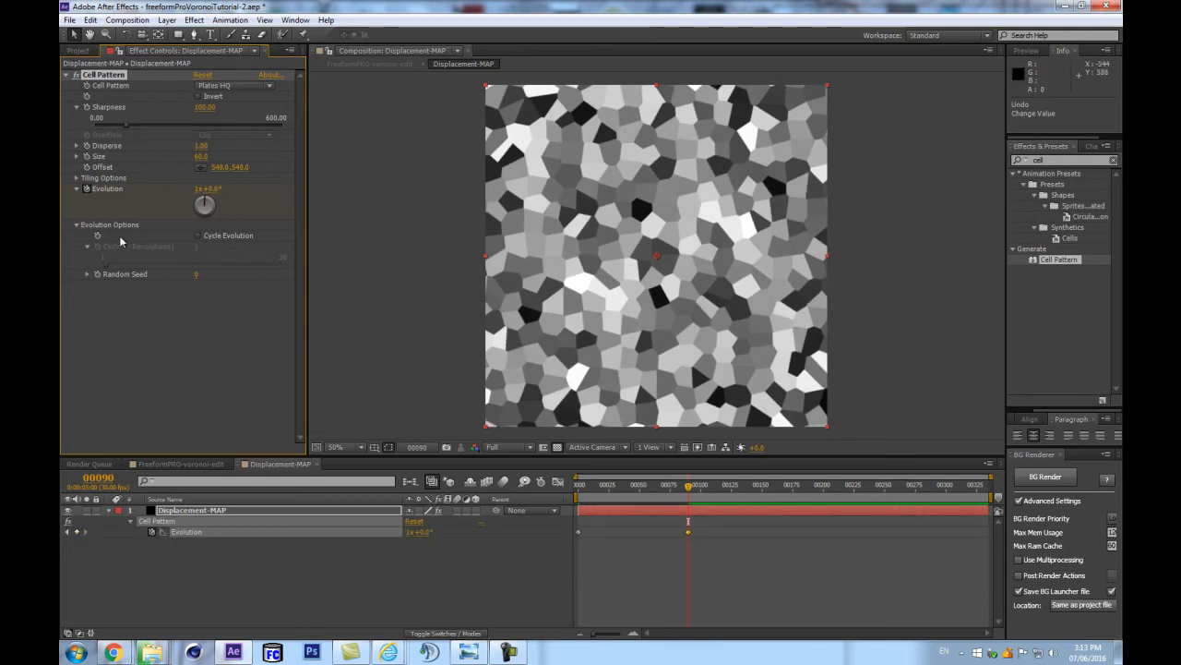
pyautogui.click(199, 235)
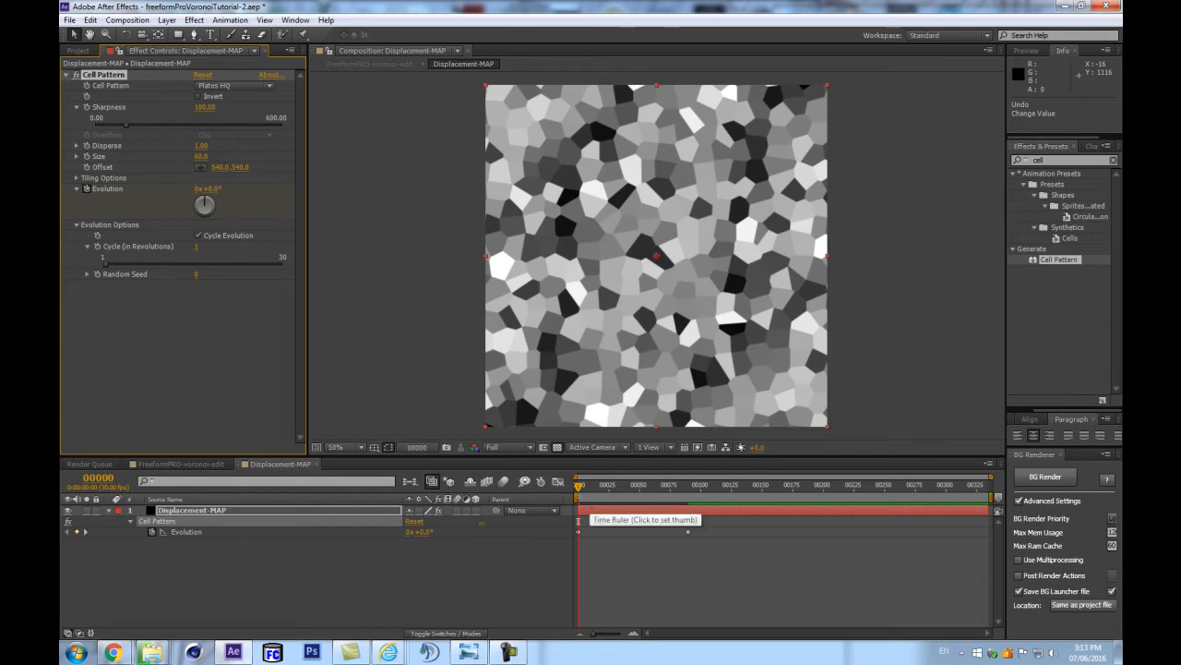
pyautogui.click(580, 486)
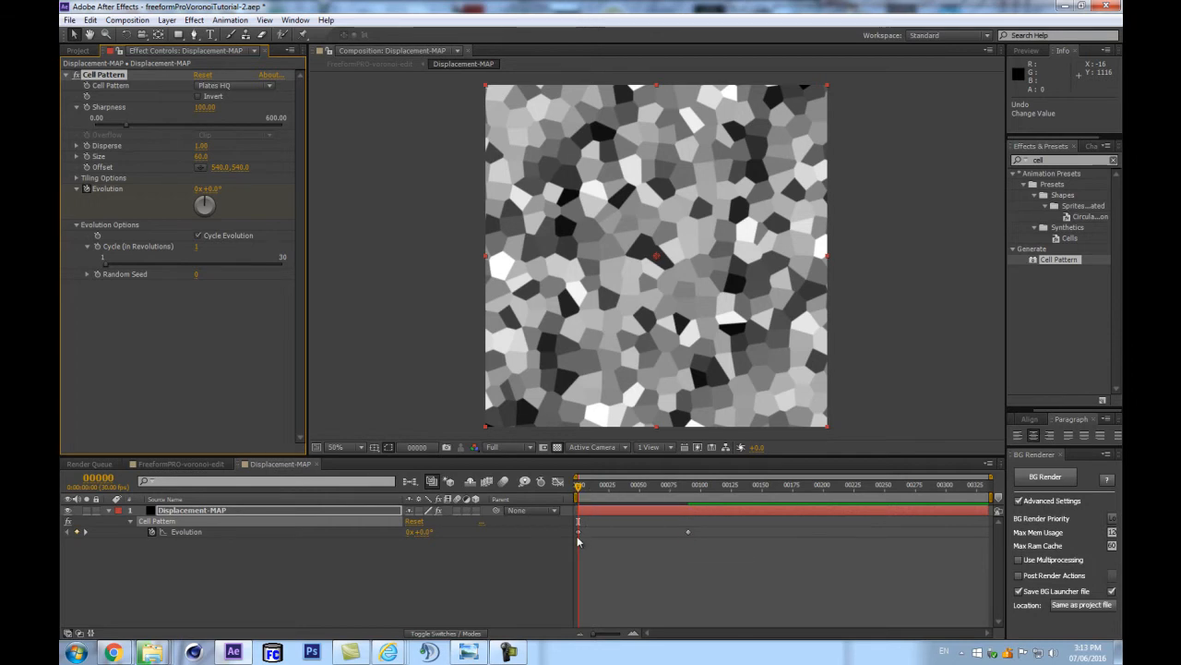
# Scrub the timeline between frame 0 and frame 90 to check the Evolution loop, and return to frame 0.
pyautogui.moveTo(579, 489); pyautogui.dragTo(688, 485)
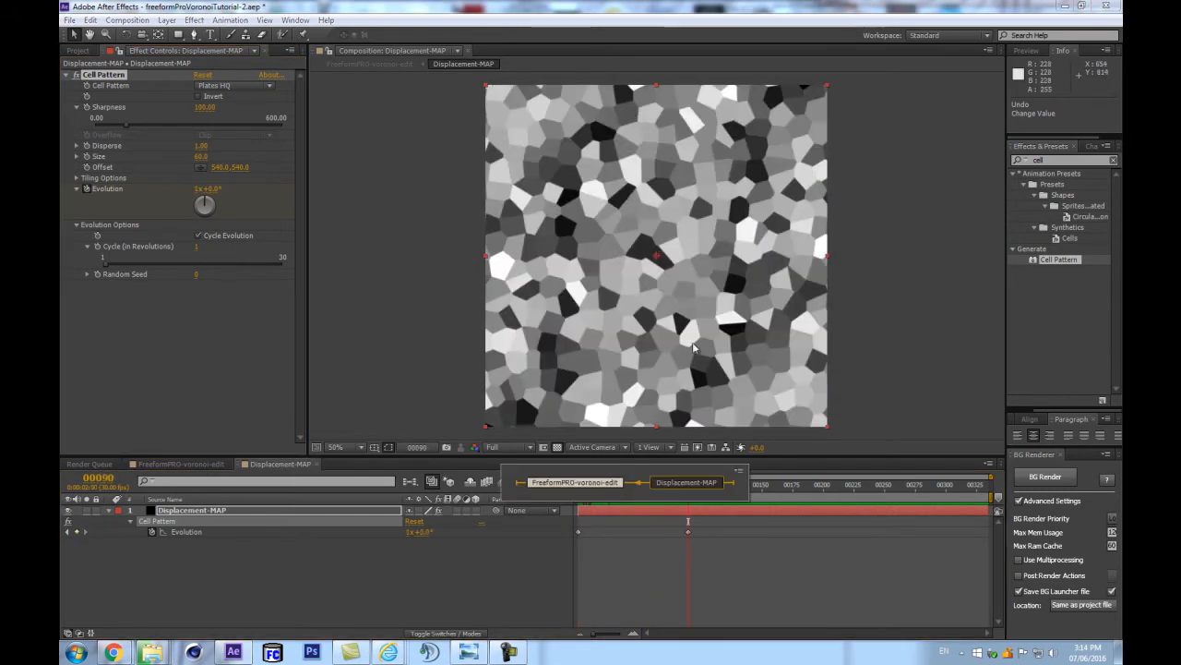
pyautogui.moveTo(688, 487); pyautogui.dragTo(596, 481)
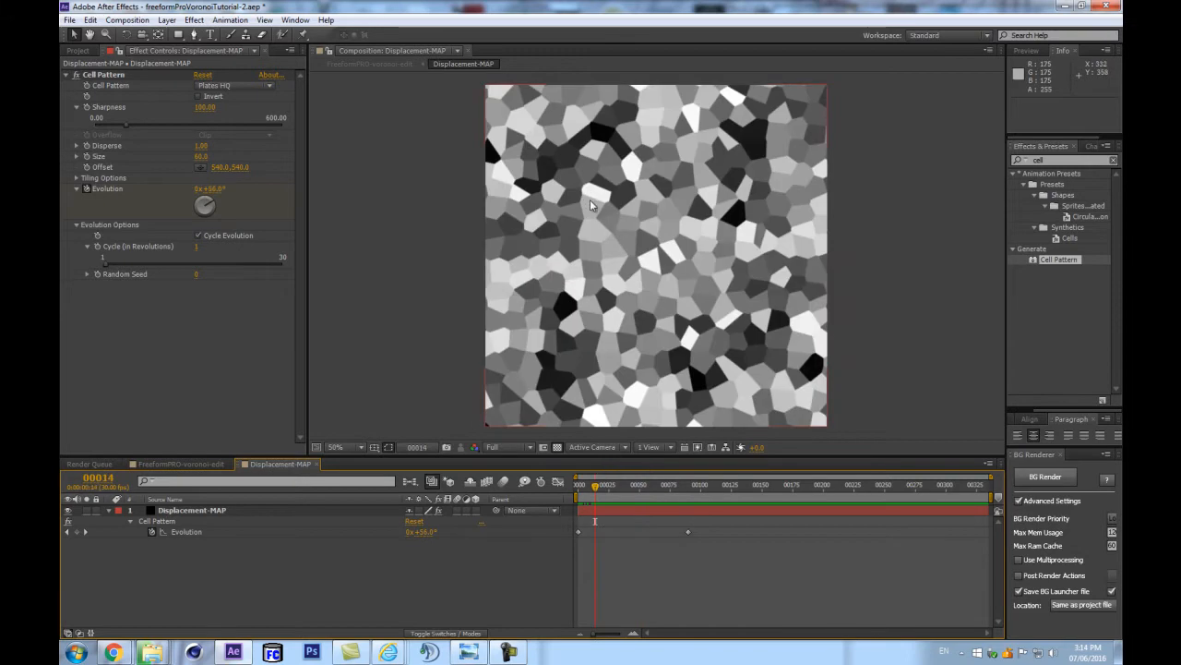
pyautogui.click(625, 484)
pyautogui.moveTo(624, 484); pyautogui.dragTo(569, 474)
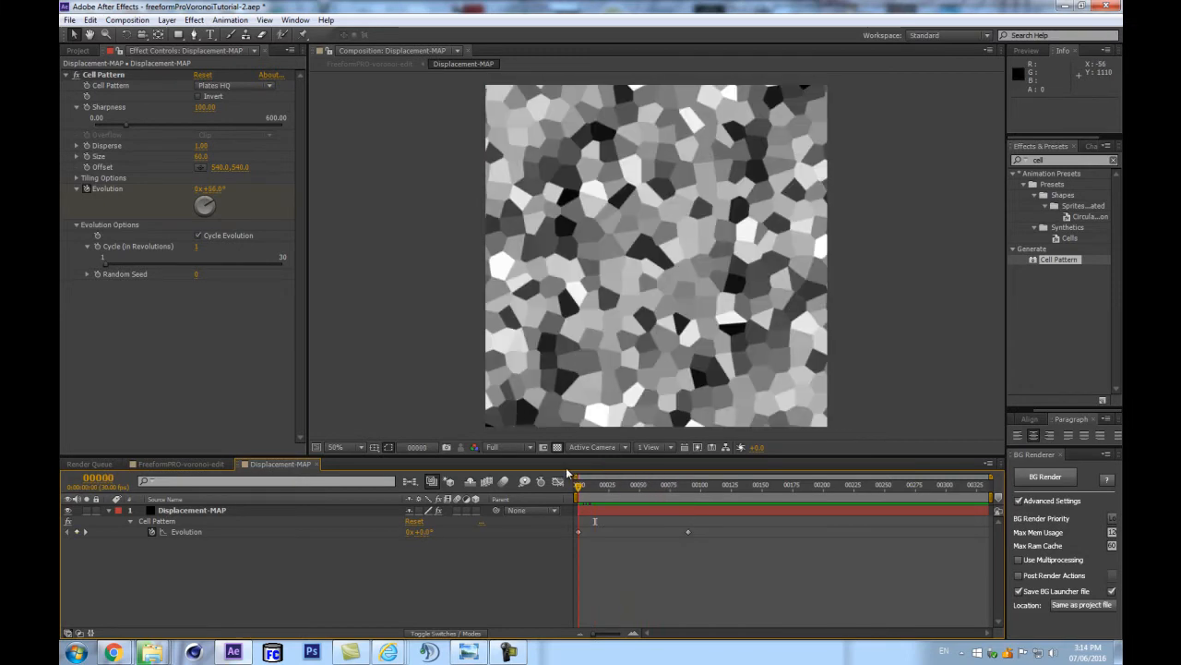
pyautogui.click(413, 484)
pyautogui.click(349, 604)
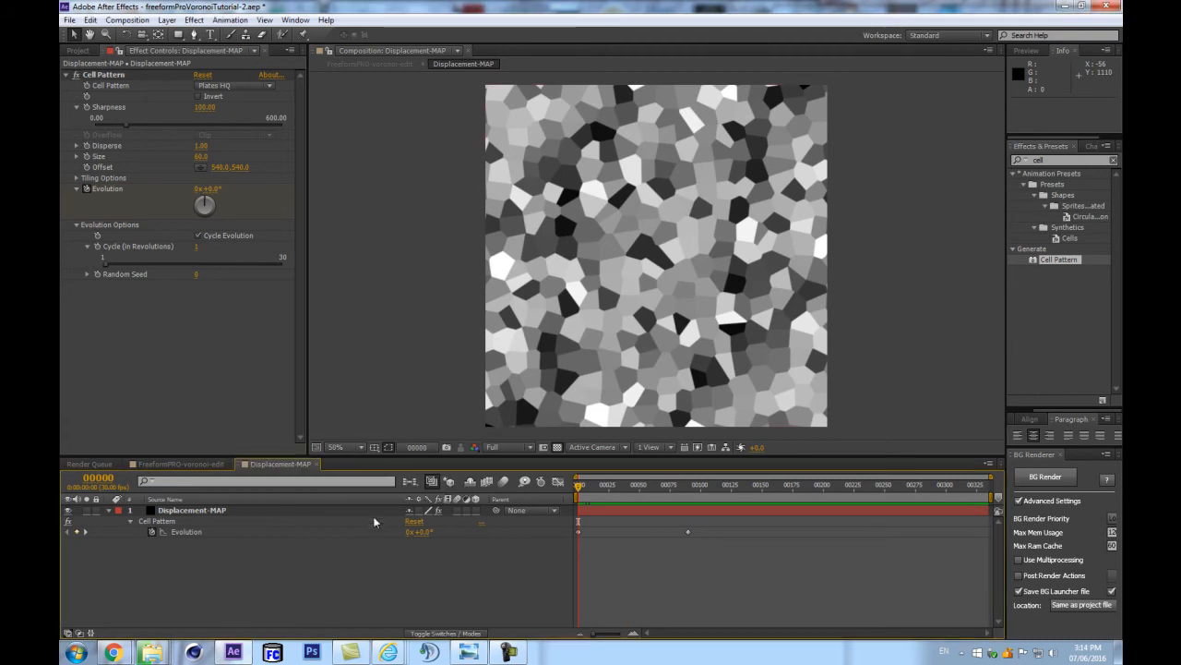
# Inspect the cell edges up close and raise the Cell Pattern's Sharpness to about 901.
pyautogui.scroll(2, 668, 298)
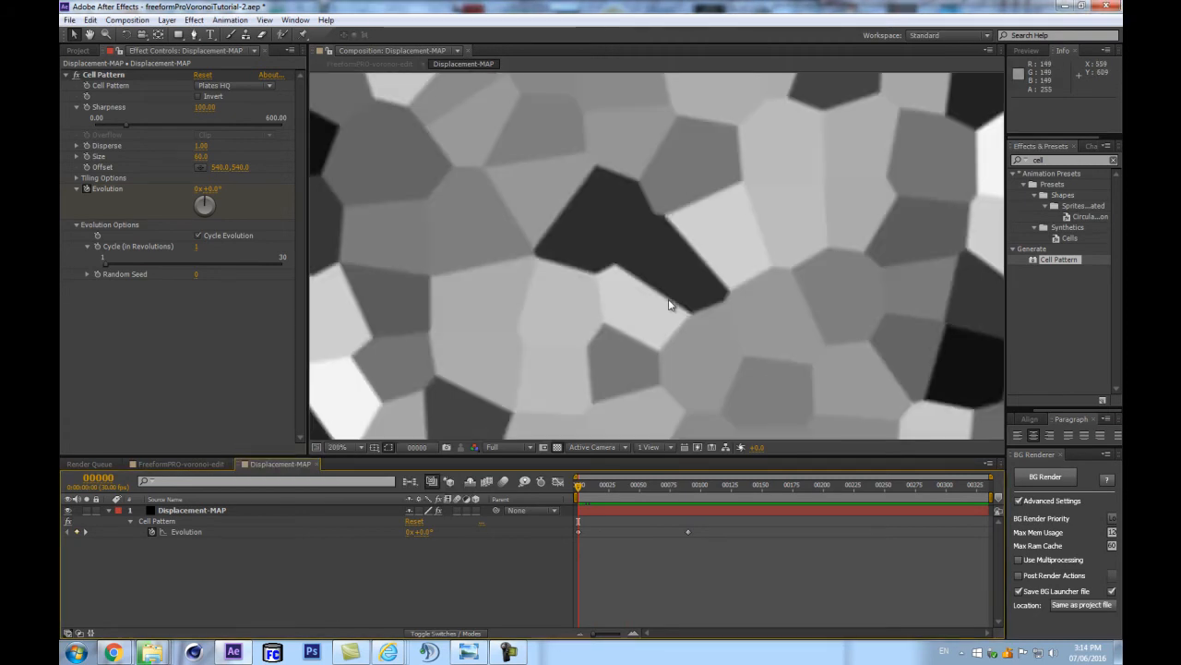
pyautogui.scroll(1, 660, 298)
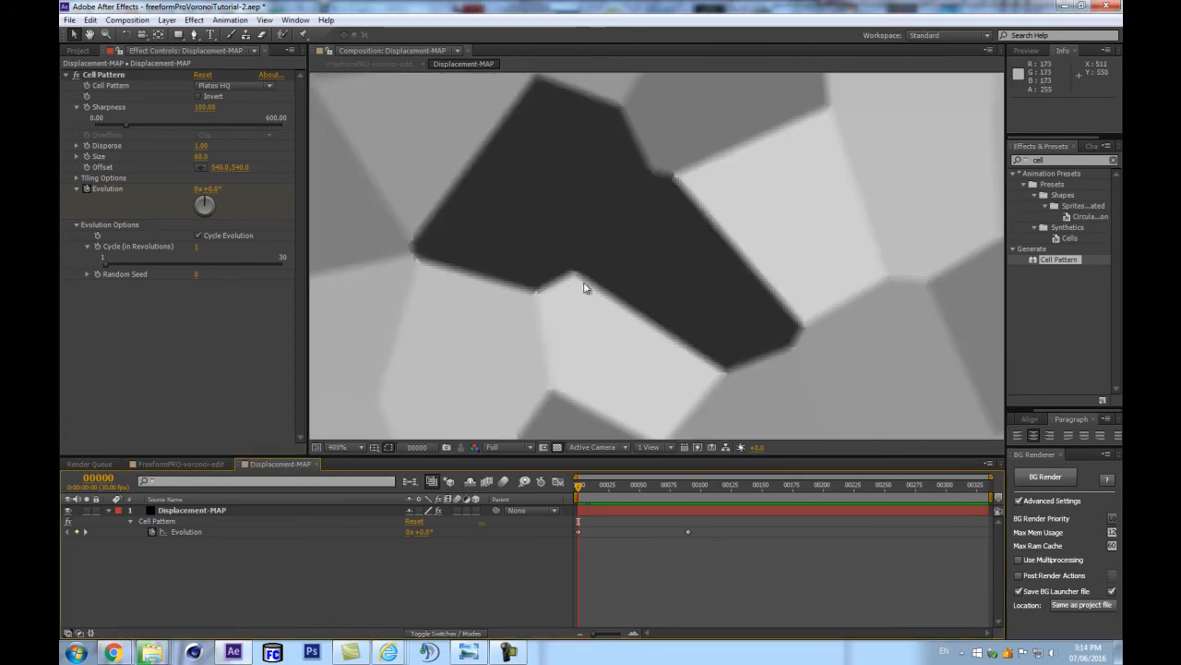
pyautogui.scroll(-1, 567, 267)
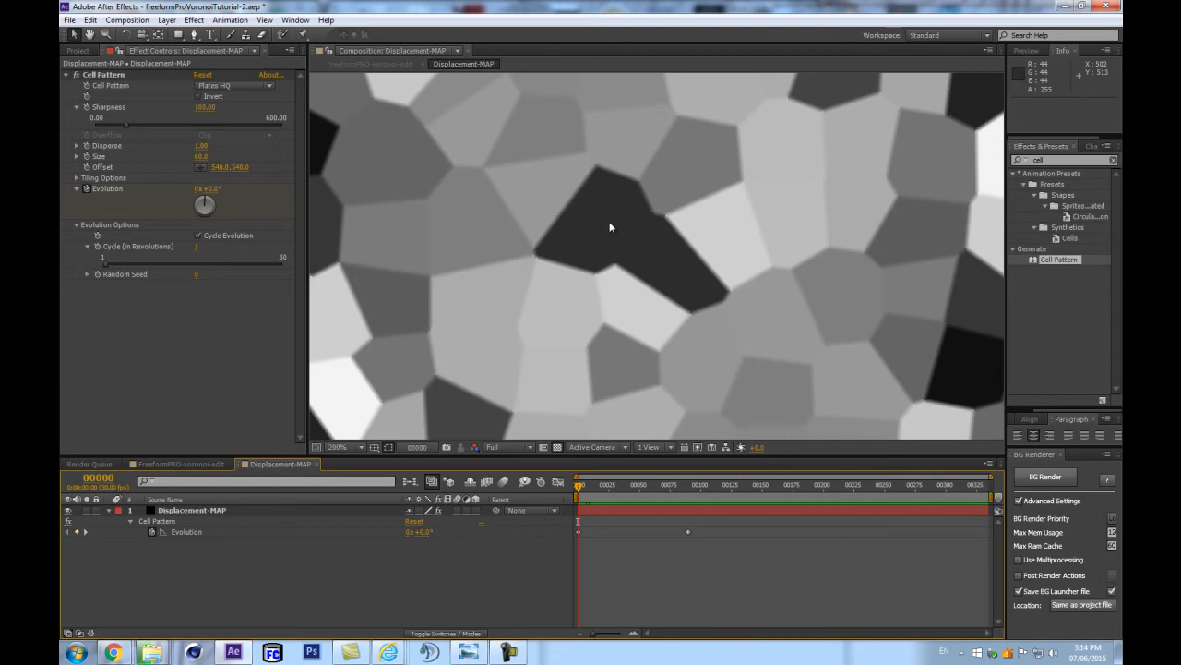
pyautogui.scroll(1, 643, 277)
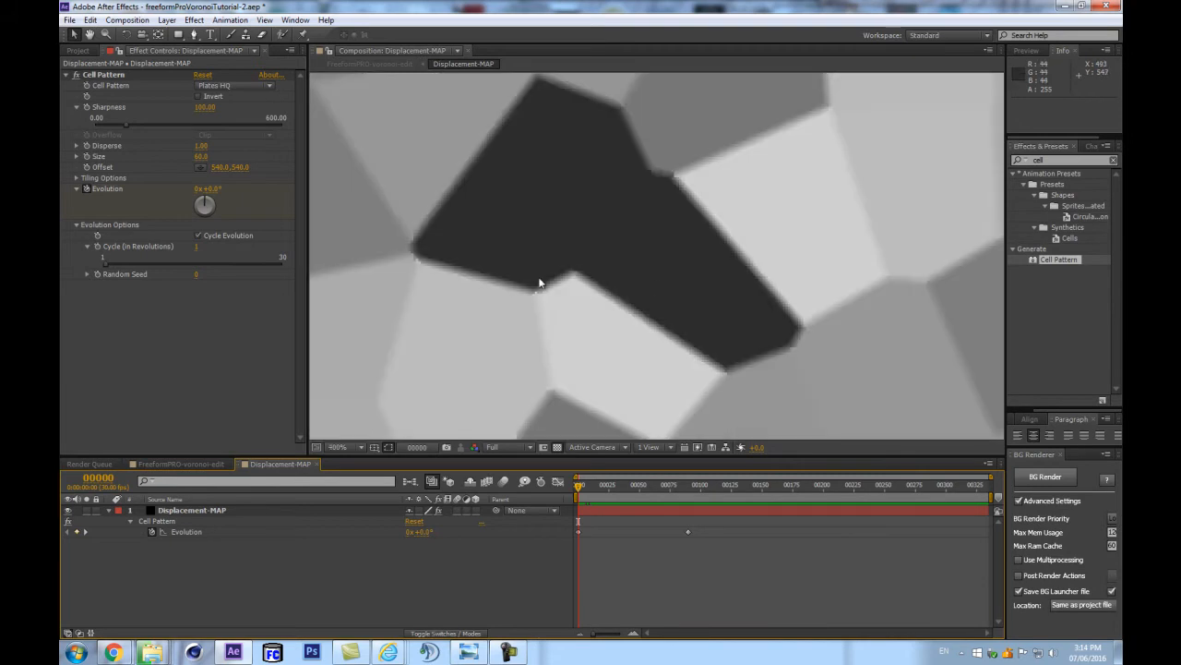
pyautogui.scroll(-1, 504, 290)
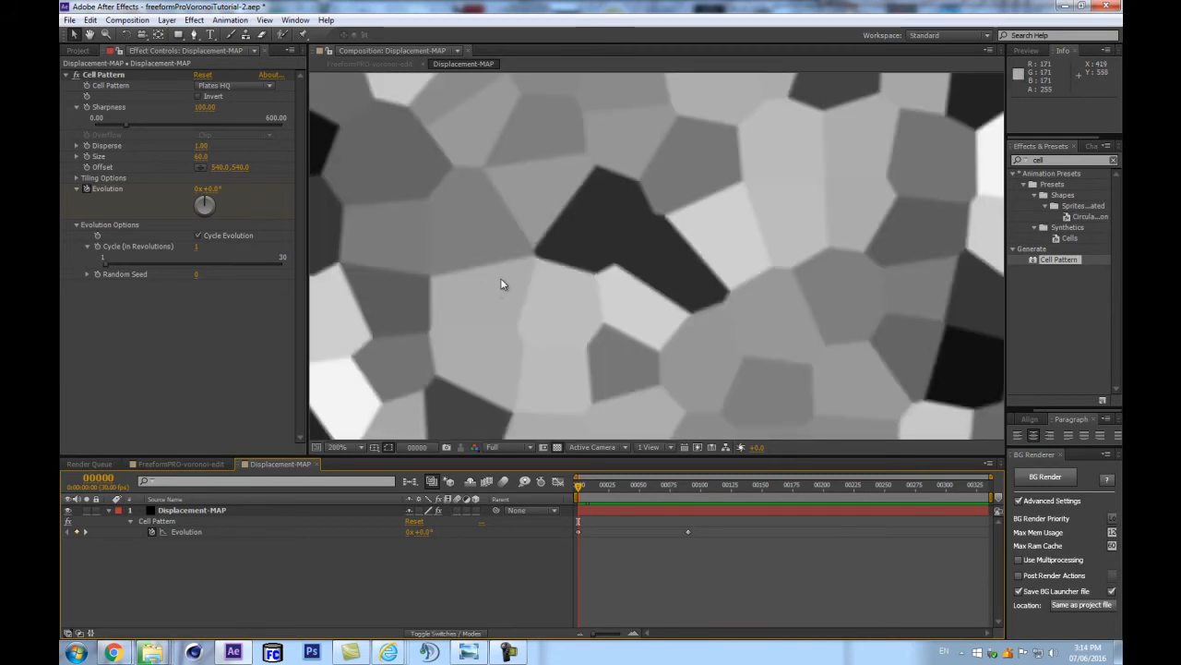
pyautogui.scroll(1, 601, 277)
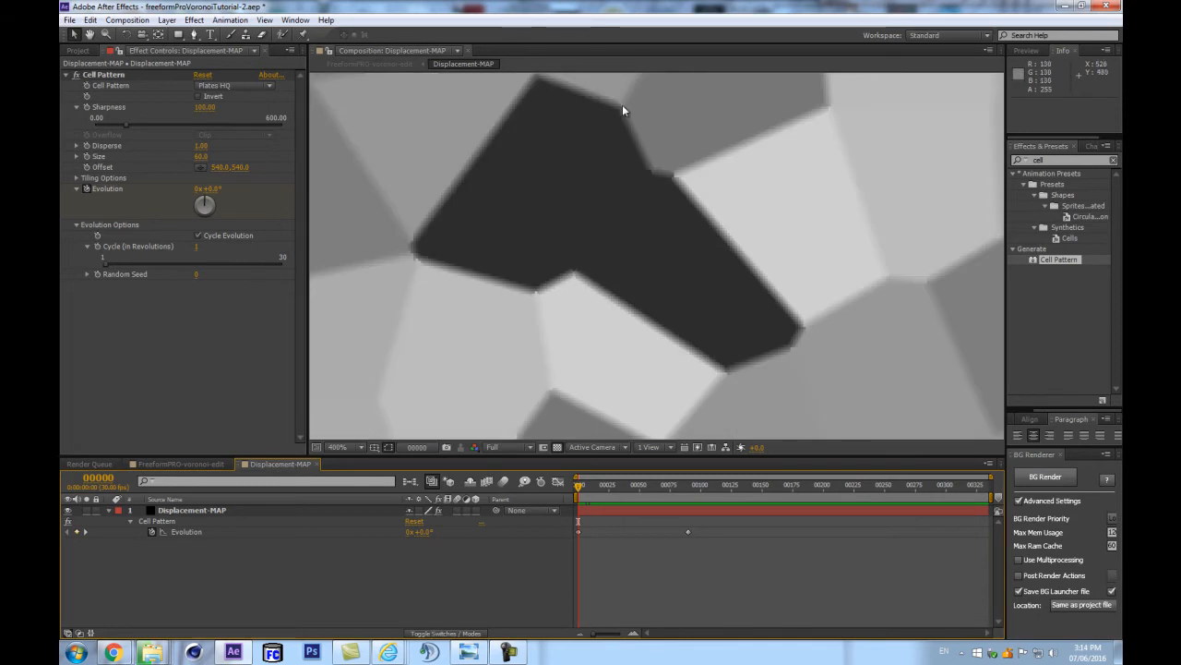
pyautogui.moveTo(205, 107); pyautogui.dragTo(657, 255)
pyautogui.moveTo(623, 78); pyautogui.dragTo(623, 78)
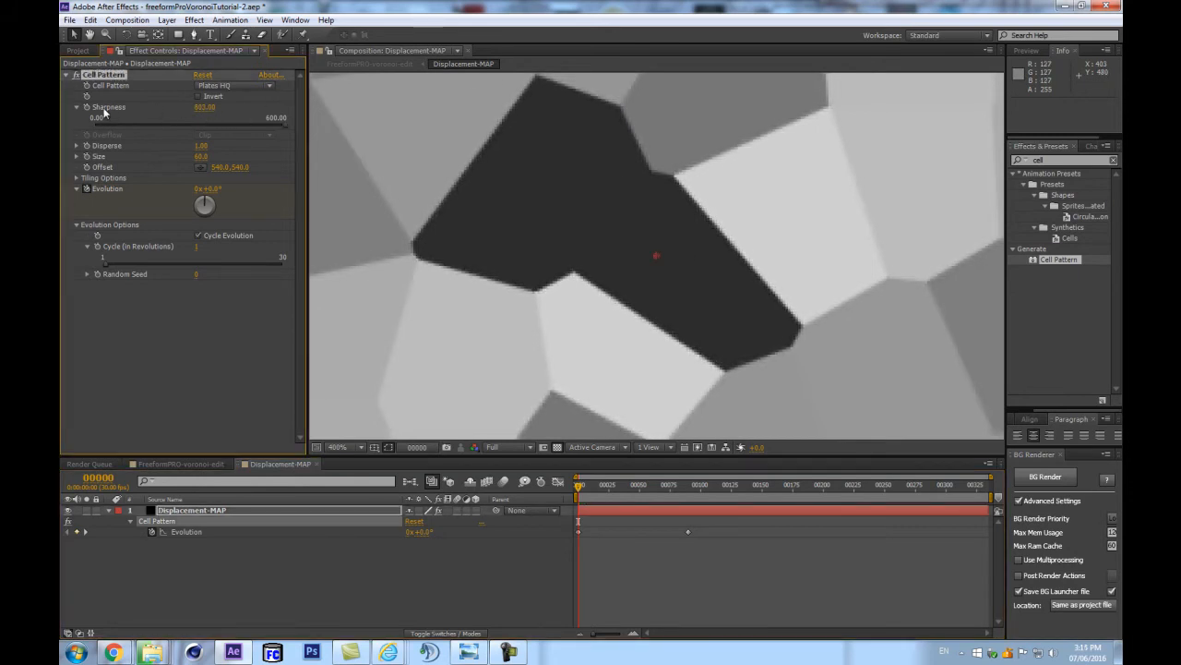
pyautogui.moveTo(200, 109); pyautogui.dragTo(277, 104)
# Try a Sharpness of 100 for comparison and undo that change.
pyautogui.click(205, 108)
pyautogui.write('100')
pyautogui.press('Return')
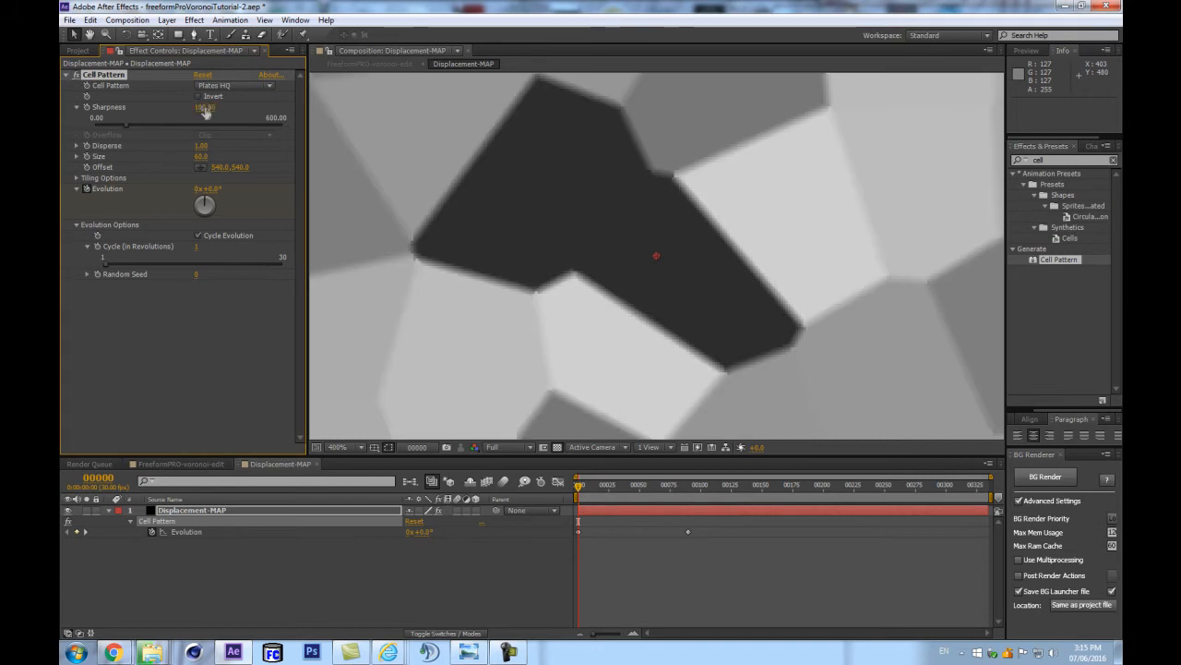
pyautogui.hotkey('ctrl', 'z')
# Examine the sharpened cell edges at closer magnification and in the full-frame view.
pyautogui.scroll(-1, 606, 275)
pyautogui.scroll(-2, 615, 267)
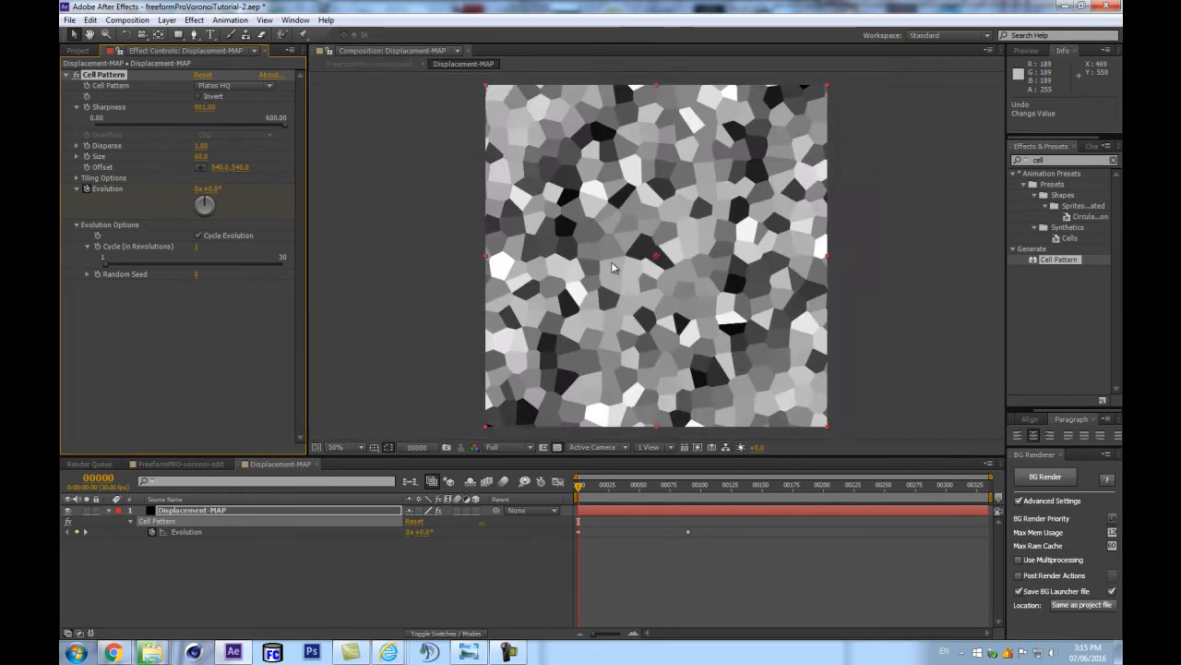
pyautogui.scroll(1, 615, 266)
pyautogui.scroll(-1, 812, 221)
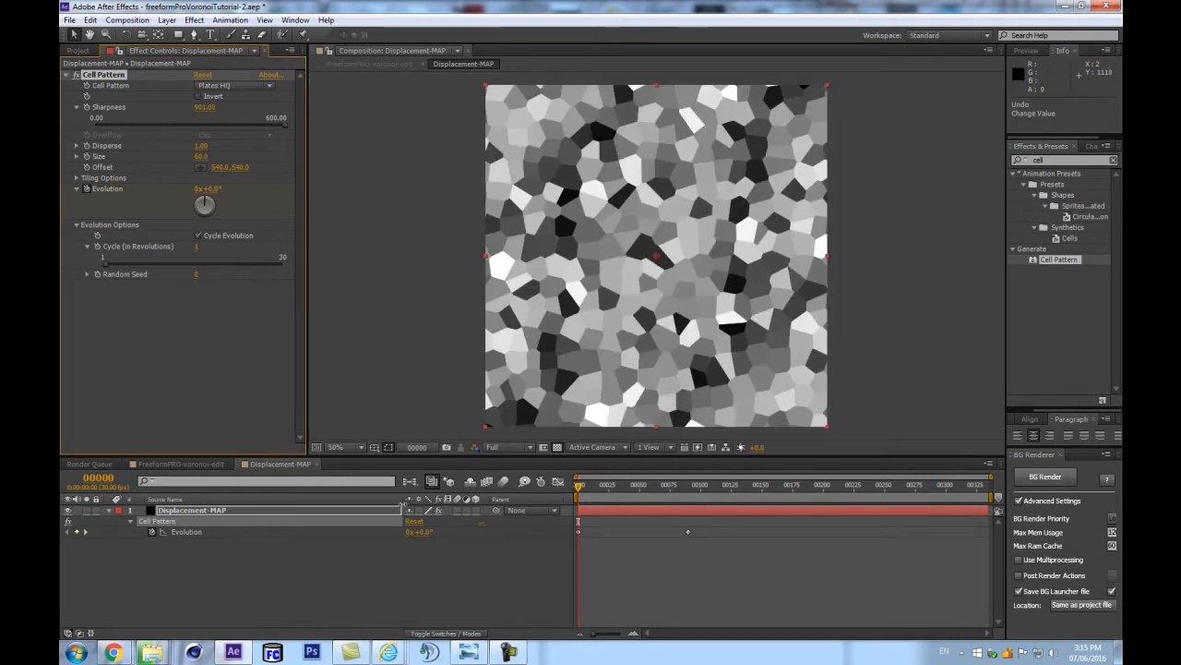
pyautogui.scroll(1, 640, 264)
pyautogui.scroll(-1, 565, 264)
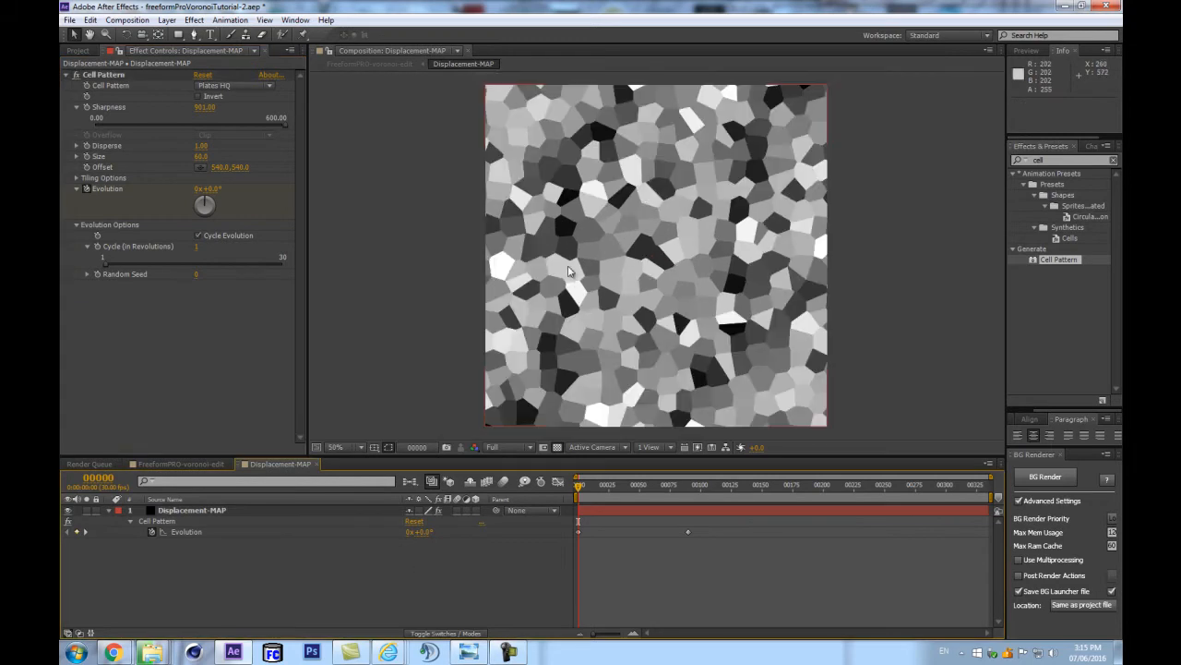
pyautogui.click(164, 498)
pyautogui.click(189, 510)
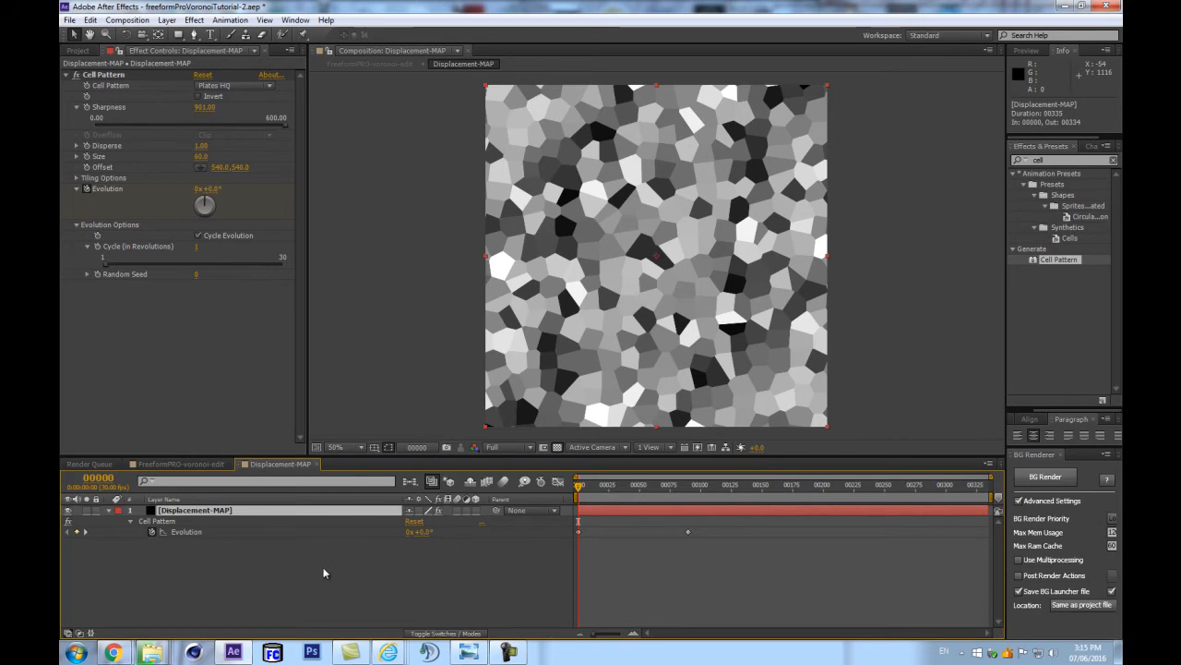
pyautogui.scroll(1, 742, 256)
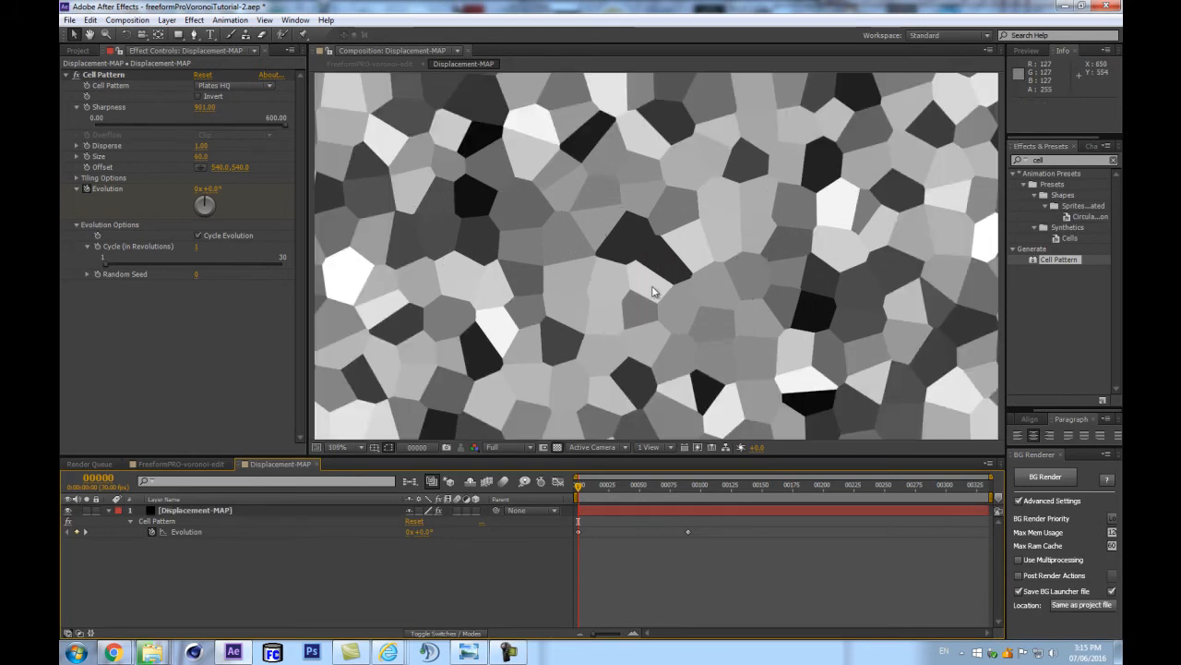
pyautogui.scroll(-1, 636, 286)
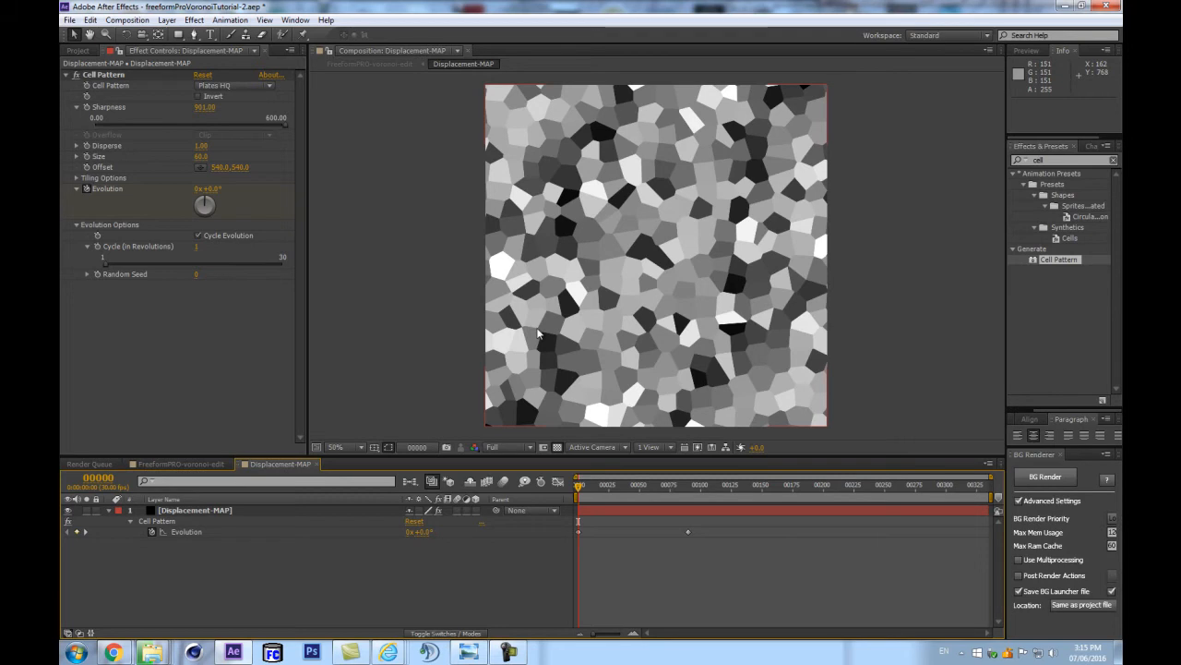
# End the Displacement-MAP composition's work area at frame 90 and return to frame 0.
pyautogui.click(196, 509)
pyautogui.moveTo(579, 487); pyautogui.dragTo(689, 482)
pyautogui.click(686, 481)
pyautogui.press('n')
pyautogui.moveTo(657, 487); pyautogui.dragTo(576, 485)
# Switch to the FreeformPRO-voronoi-edit composition and hide the Displacement-MAP layer.
pyautogui.click(176, 464)
pyautogui.click(68, 511)
pyautogui.click(183, 521)
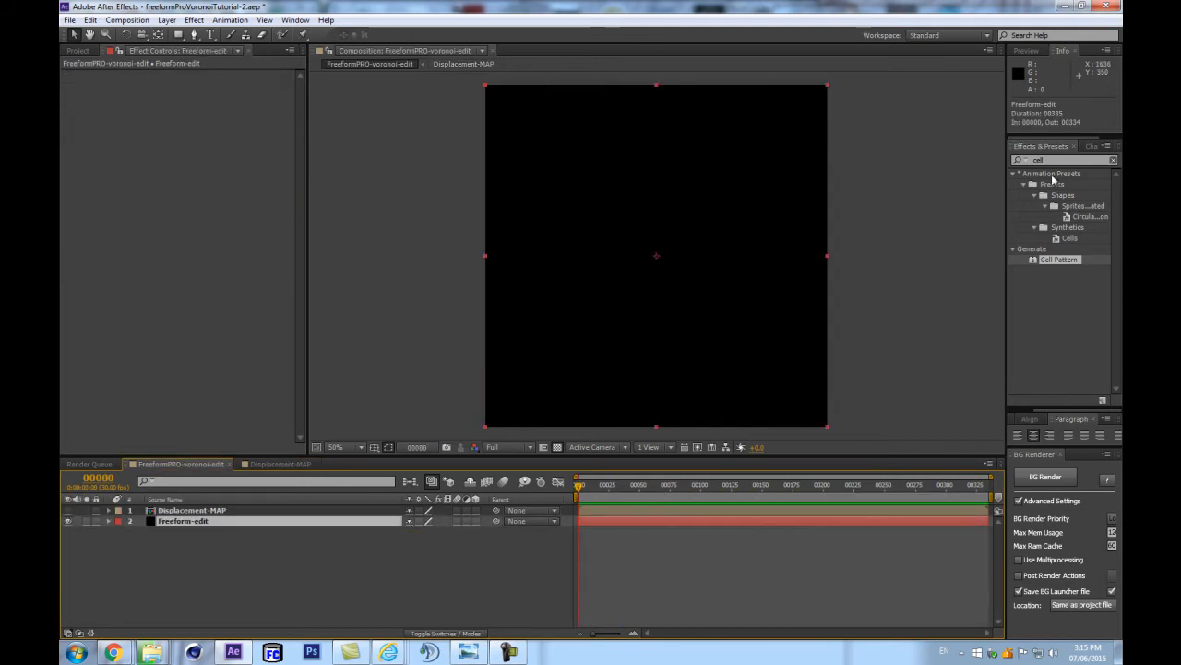
pyautogui.click(1061, 161)
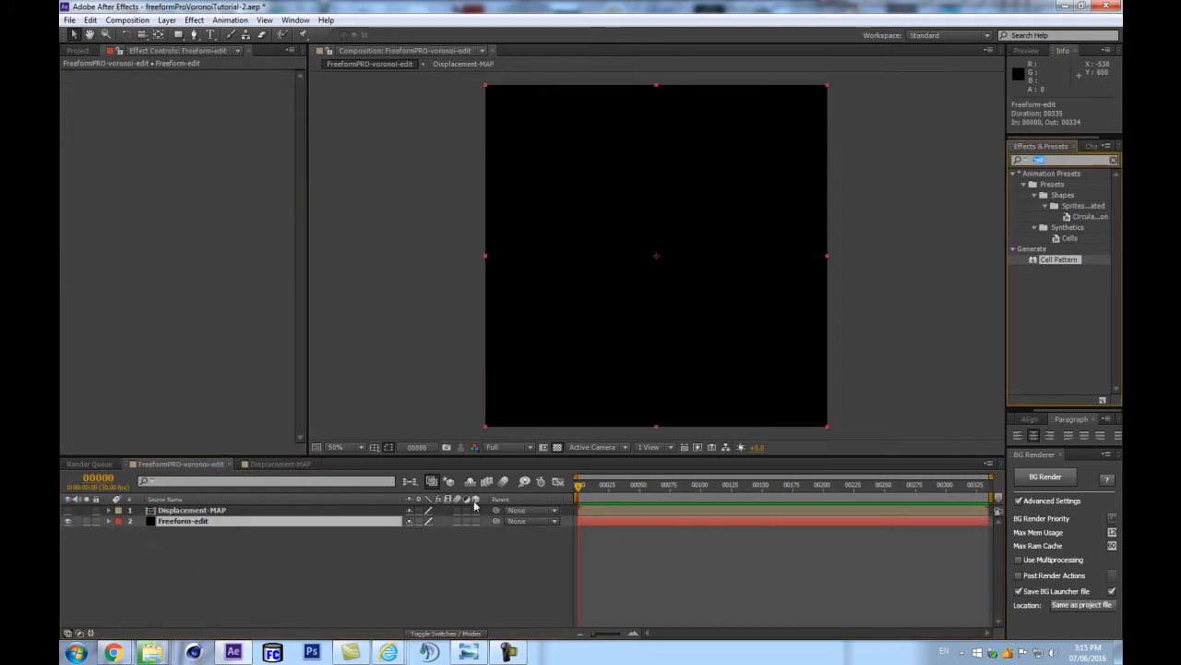
pyautogui.click(211, 510)
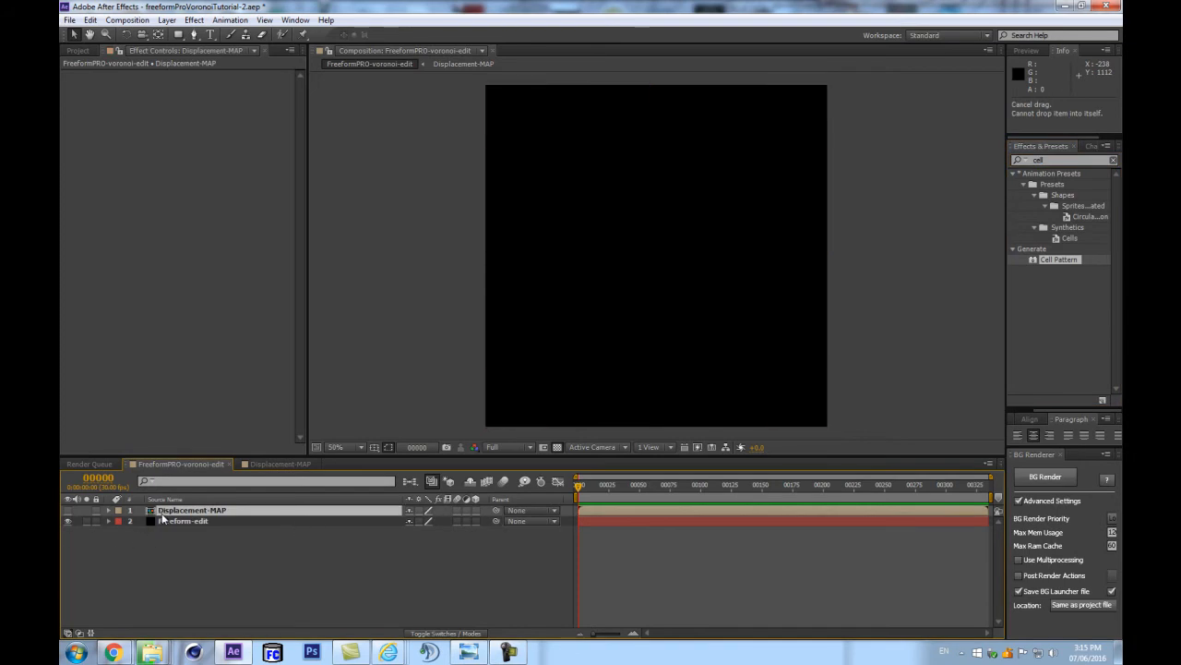
pyautogui.click(1066, 160)
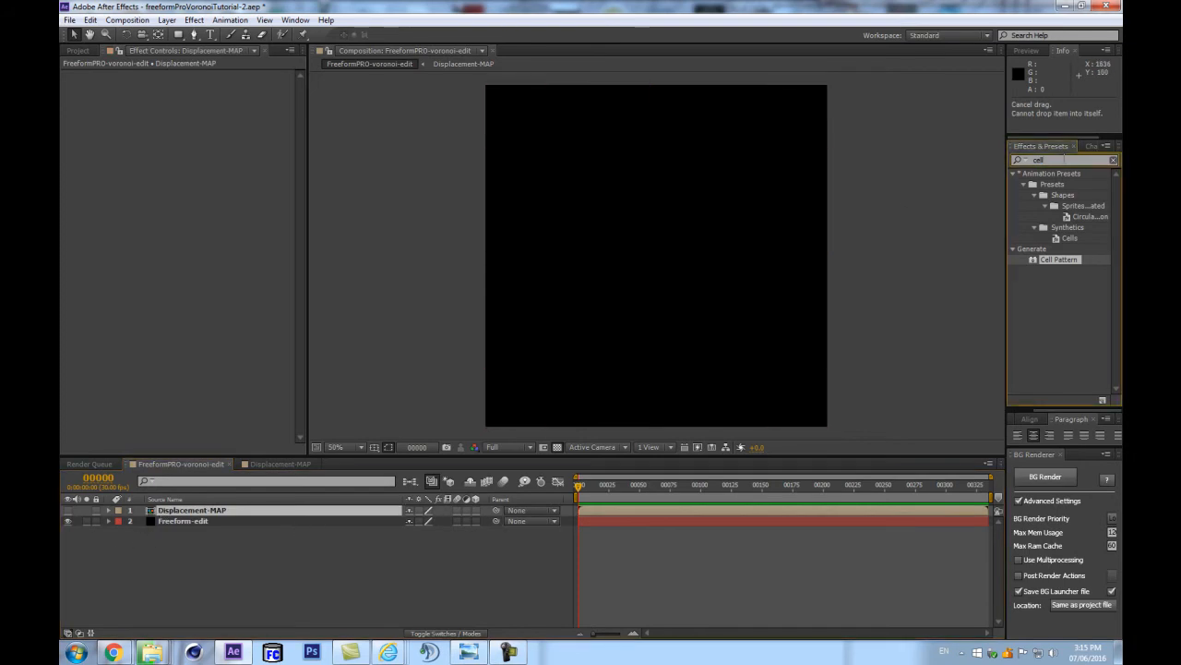
# Show the Displacement-MAP layer and scrub its first frames to check the nested animation, ending at frame 0.
pyautogui.click(67, 510)
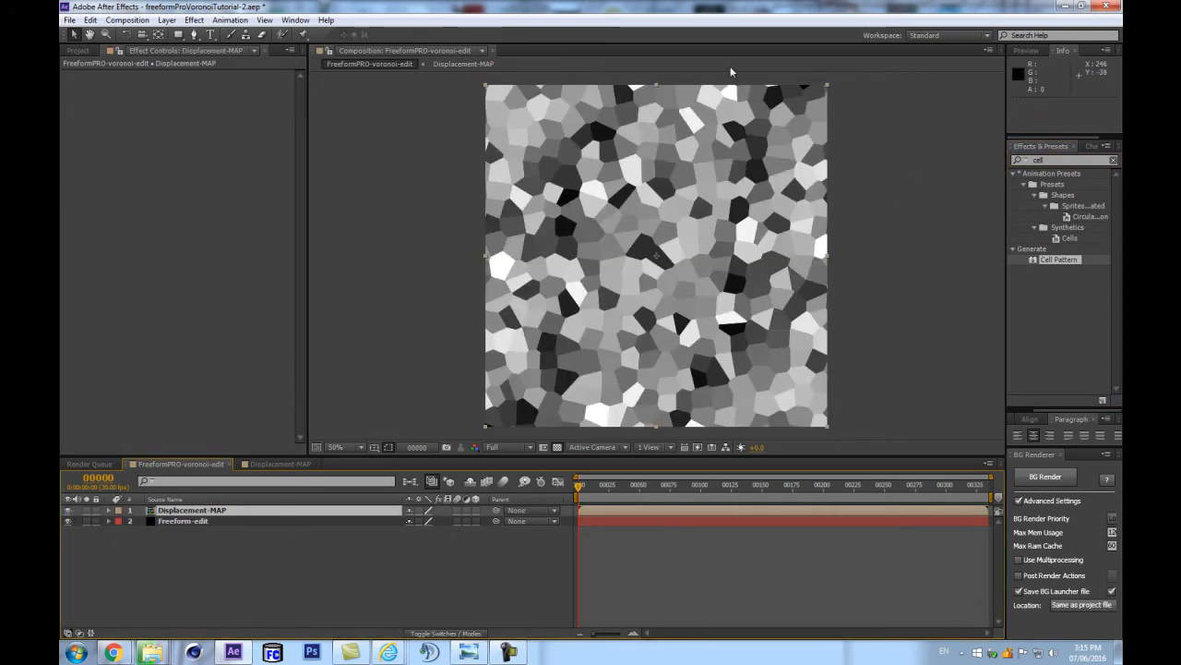
pyautogui.click(592, 486)
pyautogui.moveTo(592, 486); pyautogui.dragTo(569, 493)
pyautogui.press('`')
pyautogui.press('`')
# Search the effects for "free" and rename the Freeform-edit layer to Freeform-edit-texture.
pyautogui.click(1061, 160)
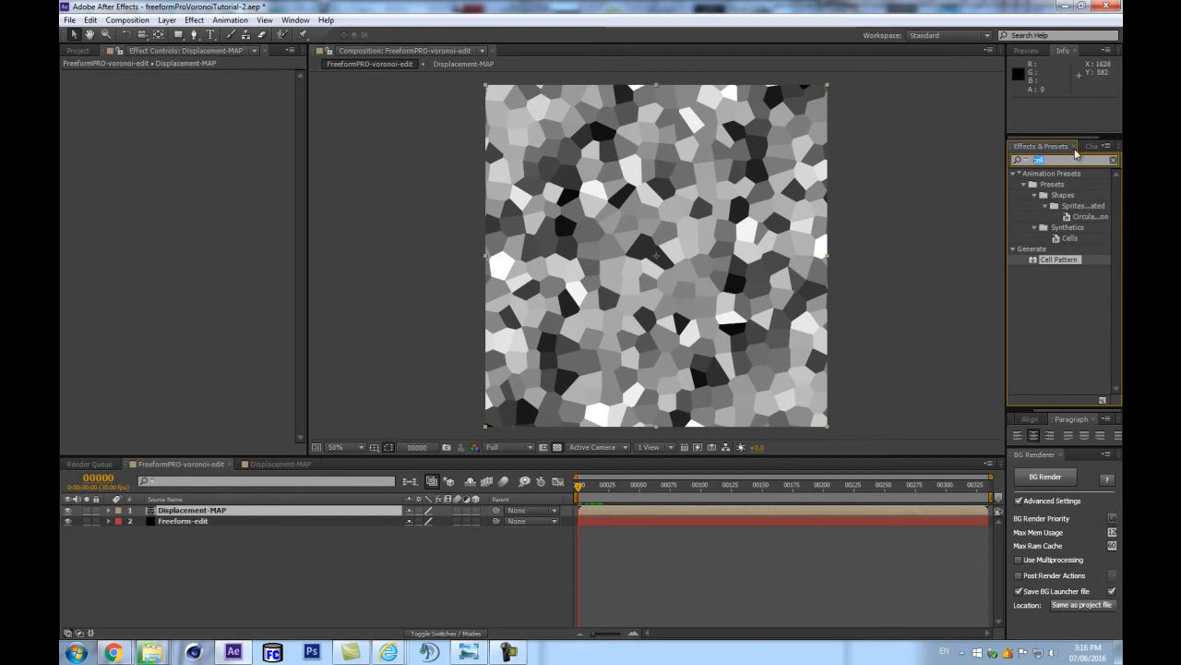
pyautogui.write('free')
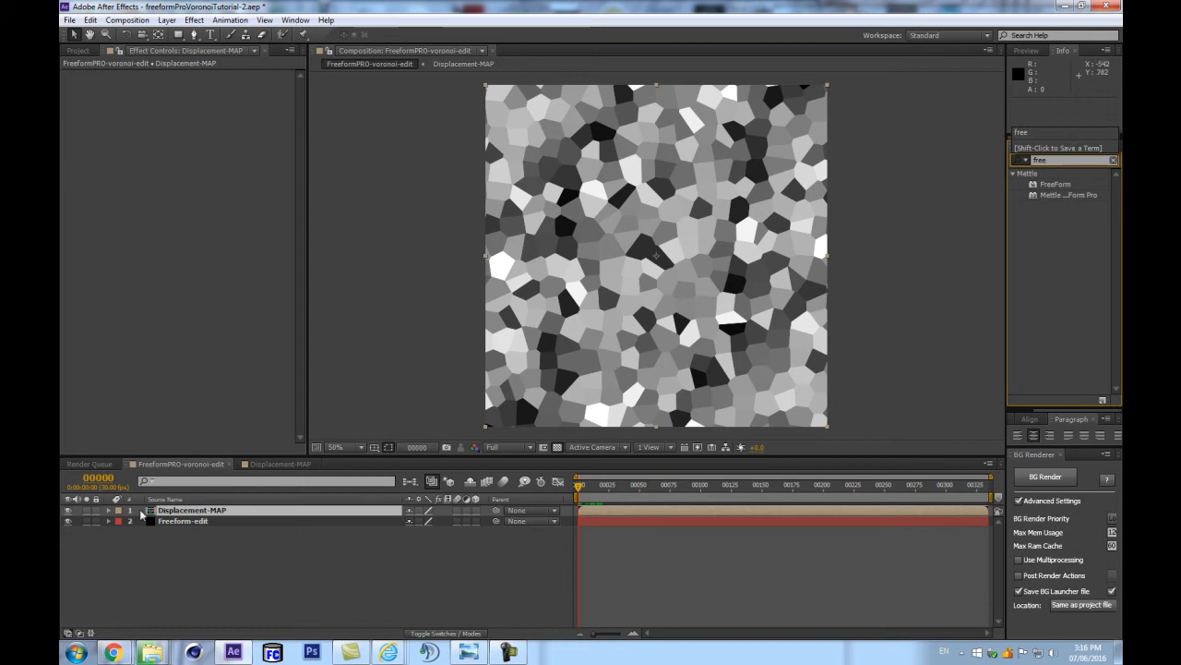
pyautogui.click(406, 519)
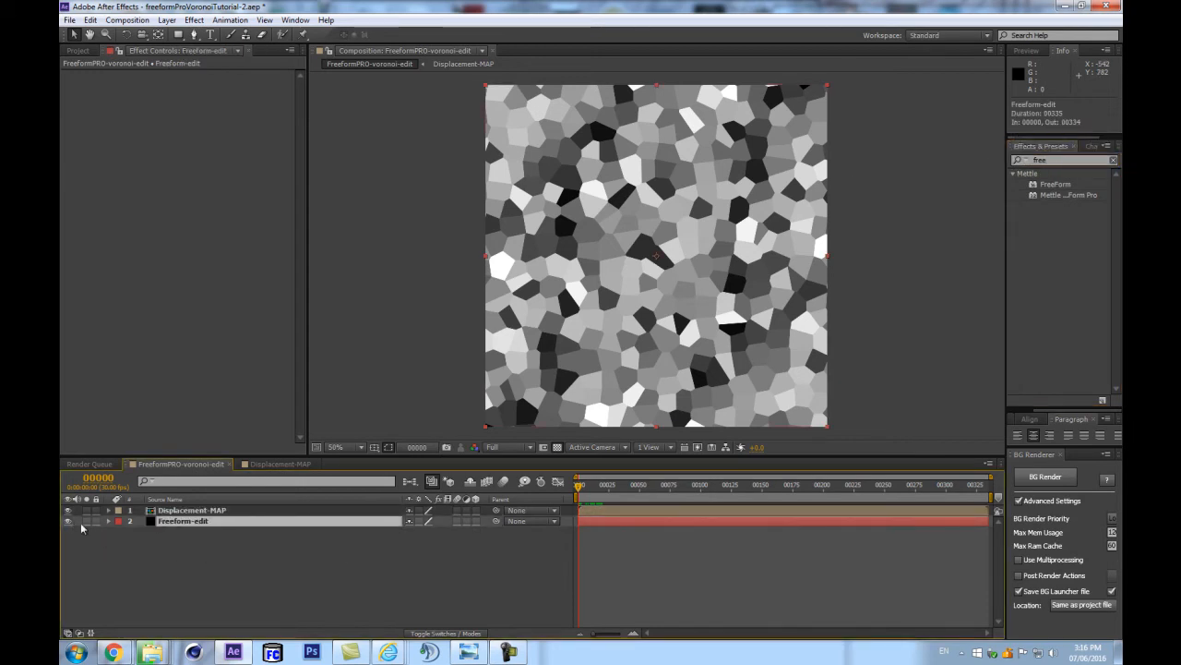
pyautogui.press('Return')
pyautogui.write('-texture')
pyautogui.press('Return')
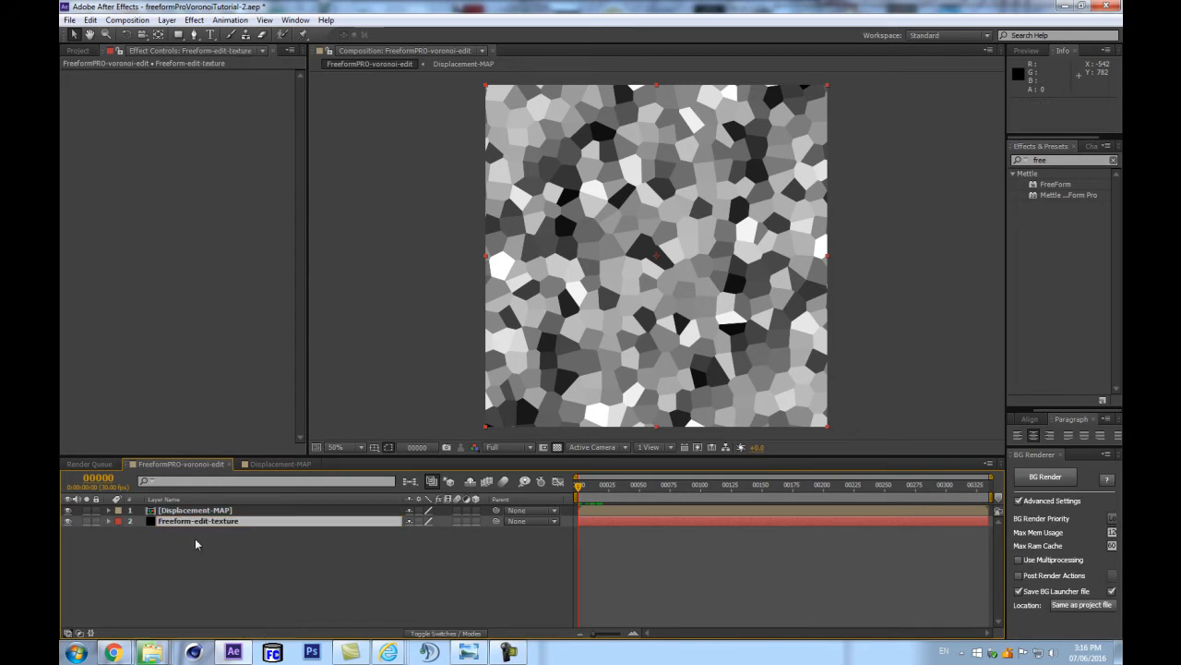
# Pre-compose the Freeform-edit-texture layer under the name Freeform-edit-texture, leaving all attributes in the current composition.
pyautogui.hotkey('ctrl', 'shift', 'c')
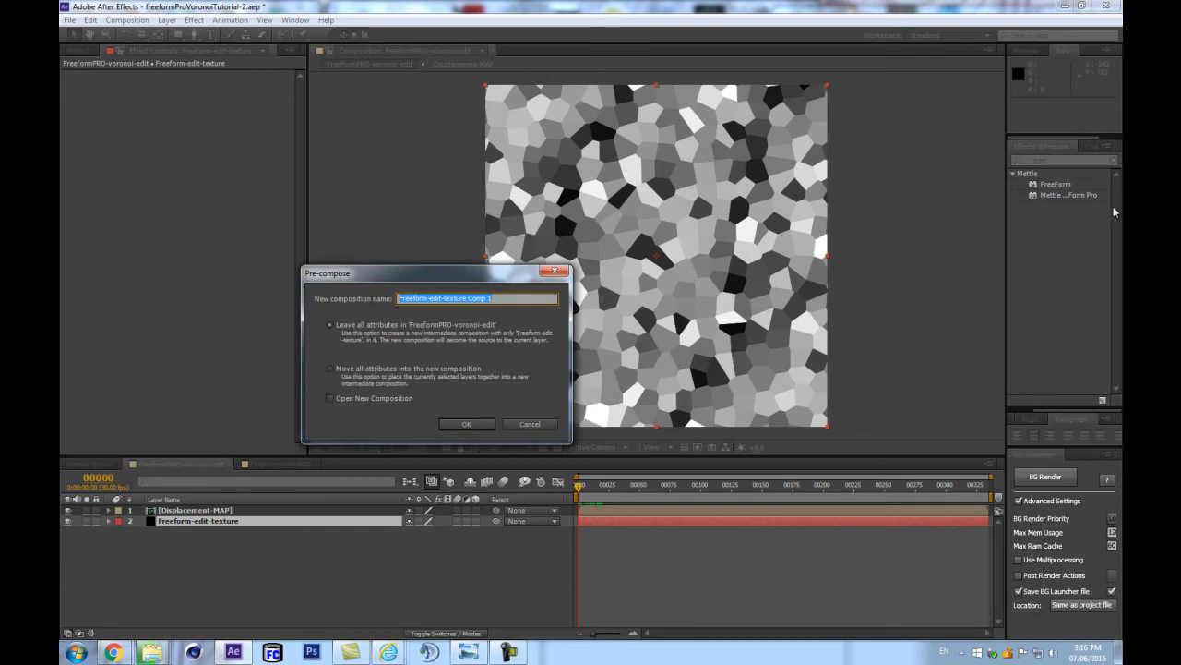
pyautogui.moveTo(468, 299); pyautogui.dragTo(606, 301)
pyautogui.press('BackSpace')
pyautogui.press('Return')
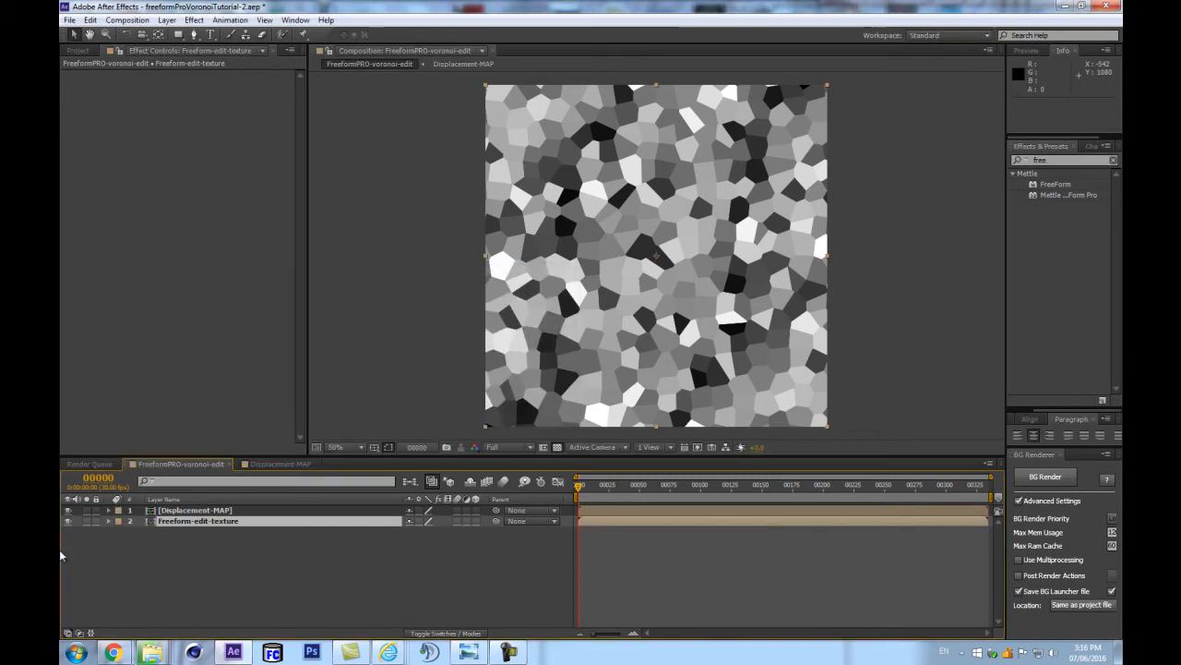
# Open the Freeform-edit-texture composition to inspect its solid, and return to FreeformPRO-voronoi-edit.
pyautogui.doubleClick(166, 521)
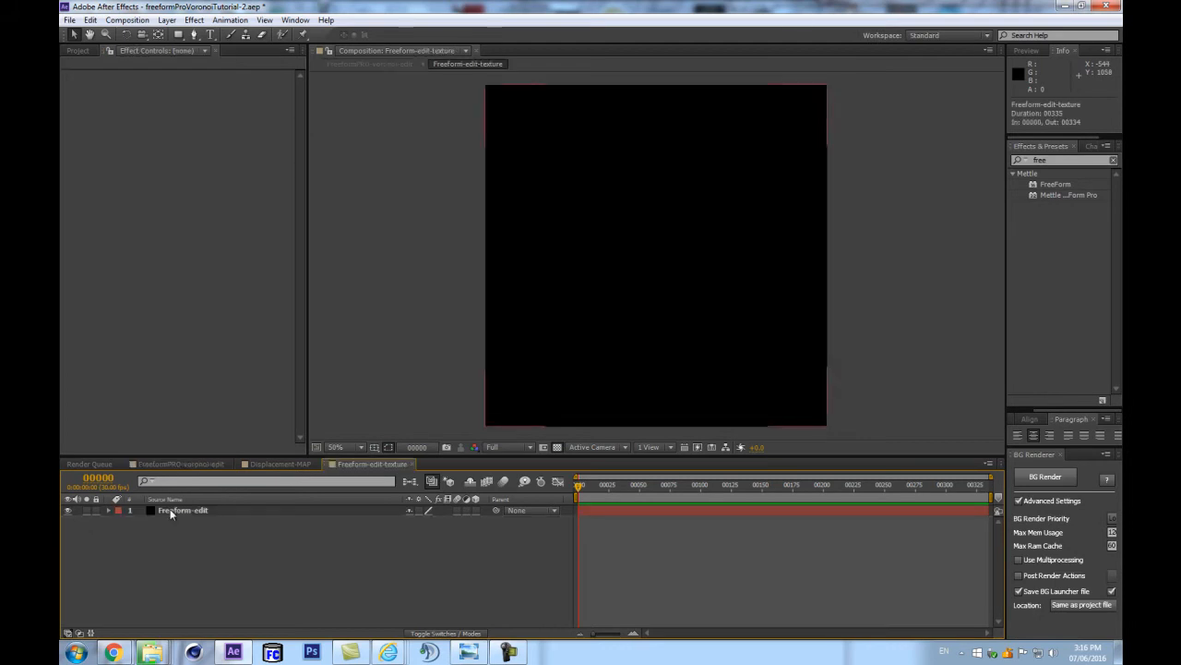
pyautogui.click(169, 510)
pyautogui.scroll(-1, 754, 247)
pyautogui.scroll(1, 754, 256)
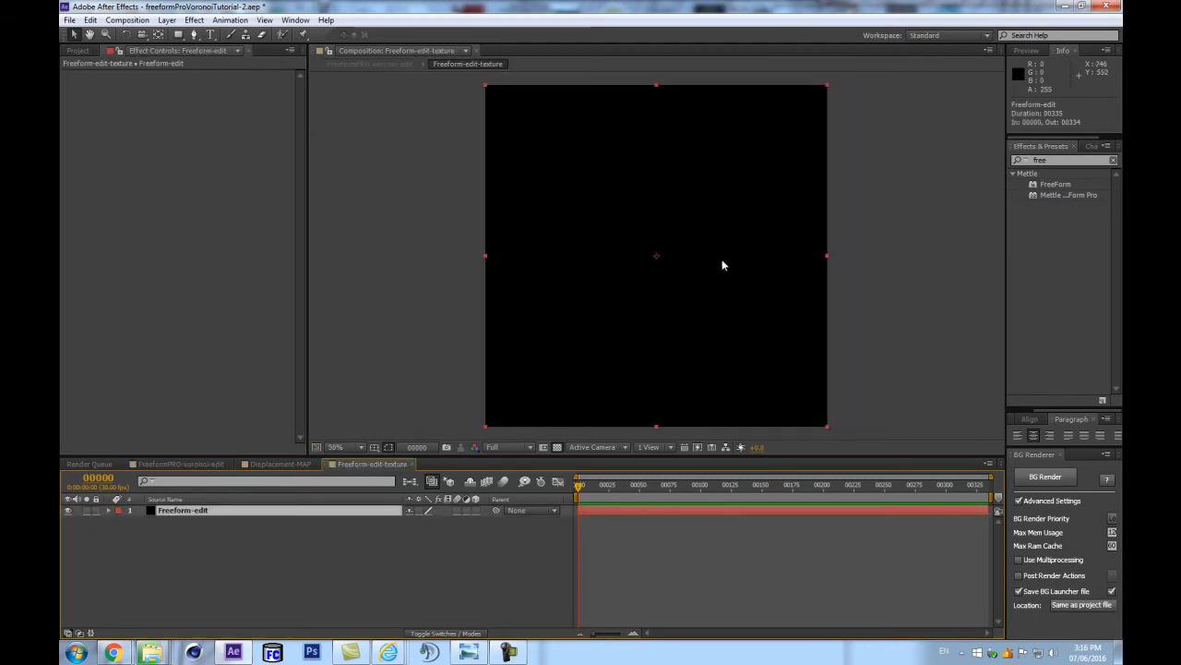
pyautogui.click(411, 481)
pyautogui.click(294, 485)
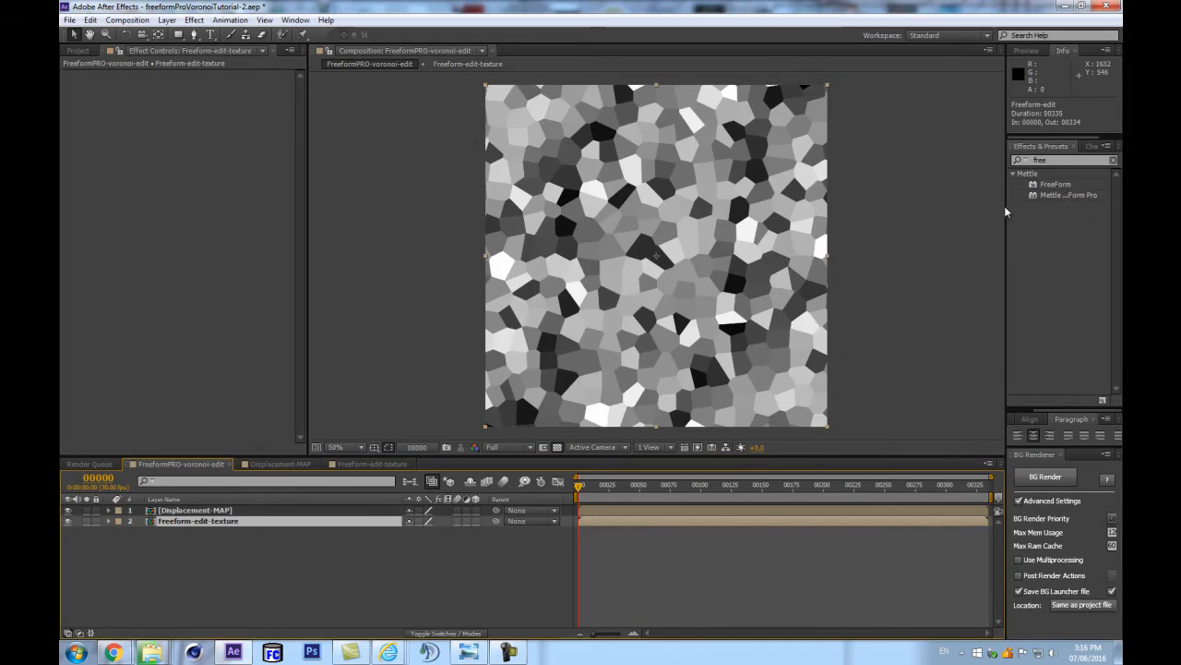
# Apply Mettle FreeForm Pro to the Freeform-edit-texture layer and hide the Displacement-MAP layer.
pyautogui.moveTo(1005, 205); pyautogui.dragTo(972, 205)
pyautogui.moveTo(1045, 192); pyautogui.dragTo(224, 524)
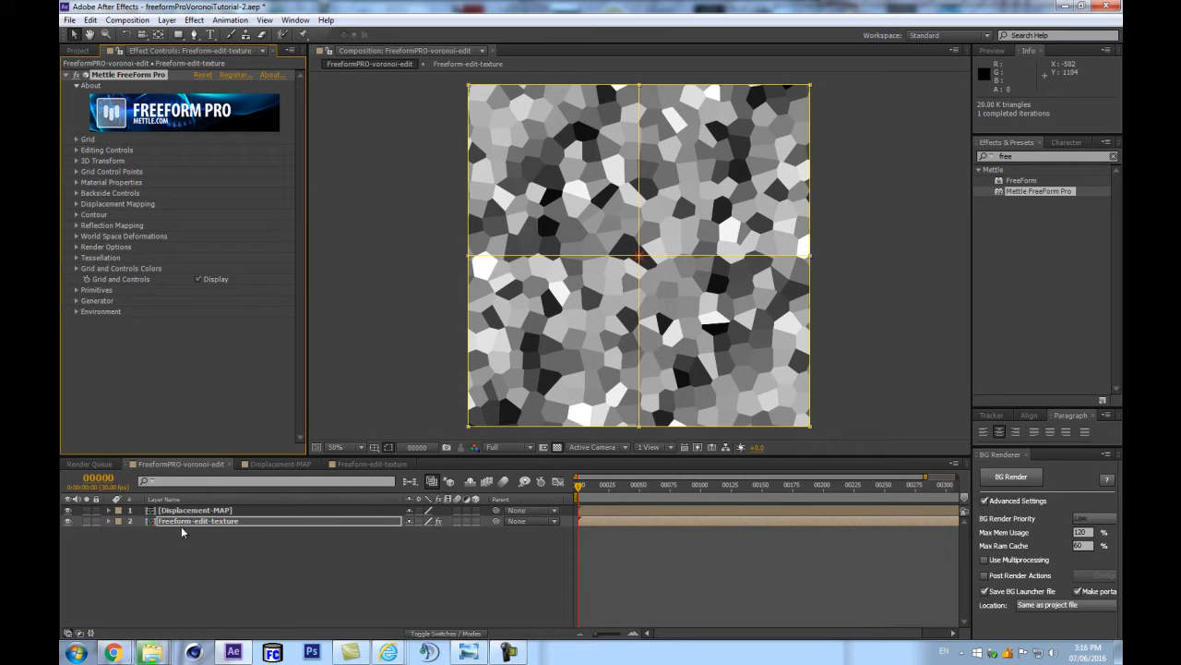
pyautogui.click(260, 524)
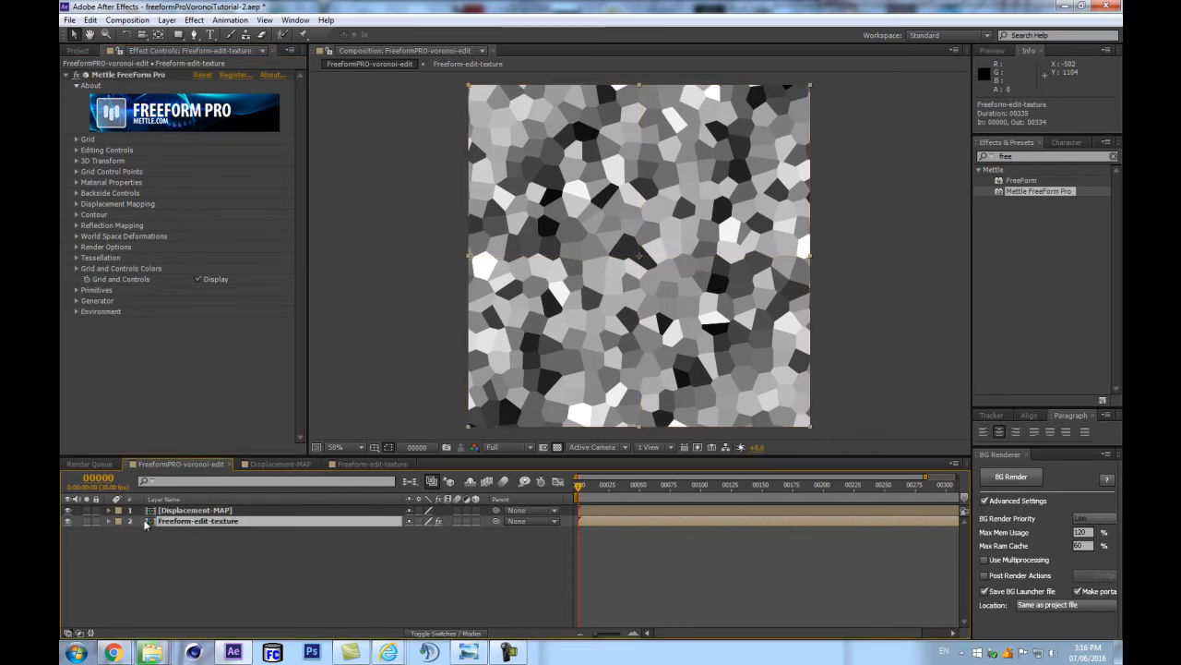
pyautogui.click(68, 509)
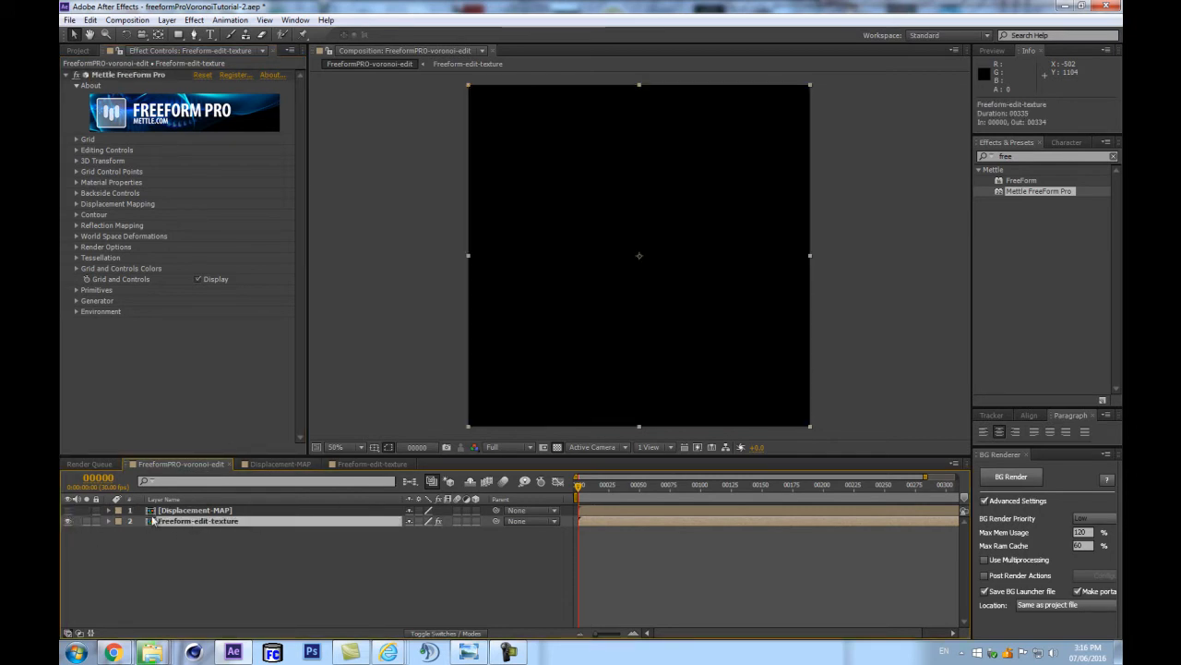
# In the Freeform-edit-texture composition, change the Freeform-edit solid's color to mid-grey 808080.
pyautogui.doubleClick(215, 523)
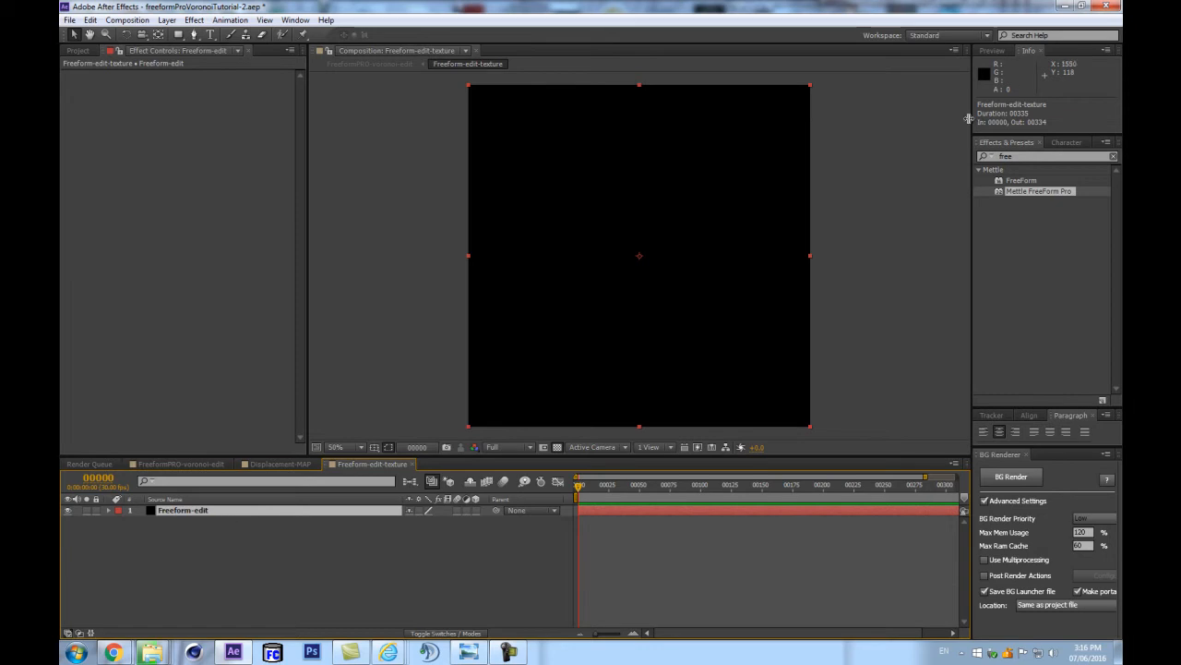
pyautogui.click(199, 511)
pyautogui.hotkey('ctrl', 'shift', 'y')
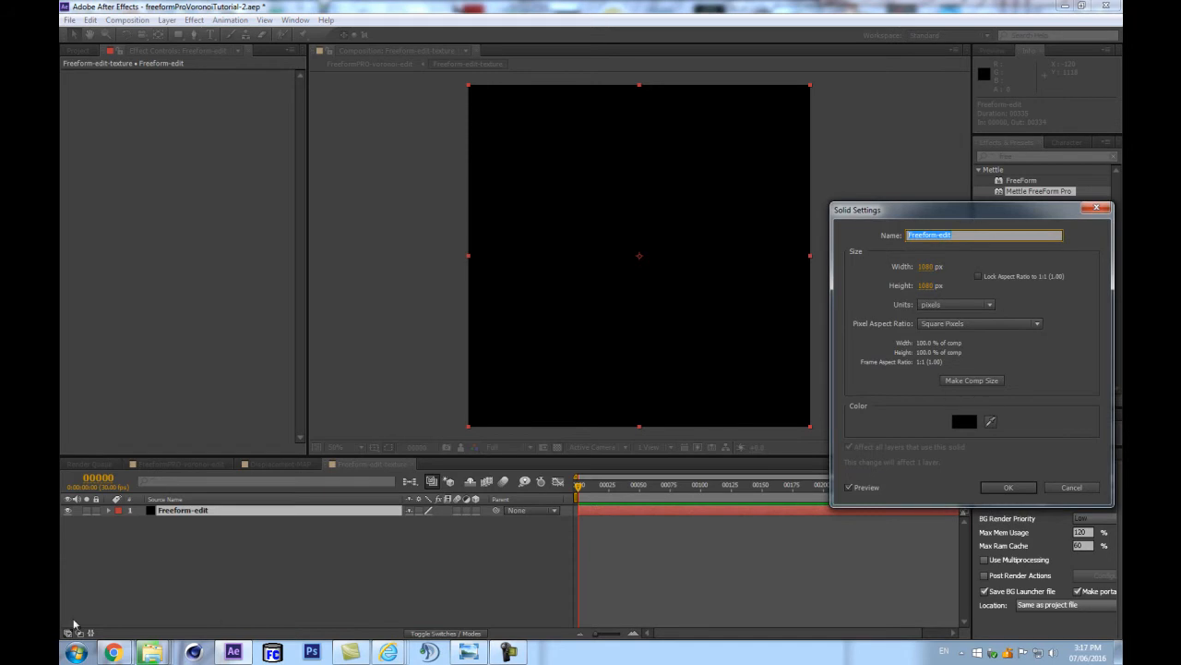
pyautogui.moveTo(942, 211); pyautogui.dragTo(795, 276)
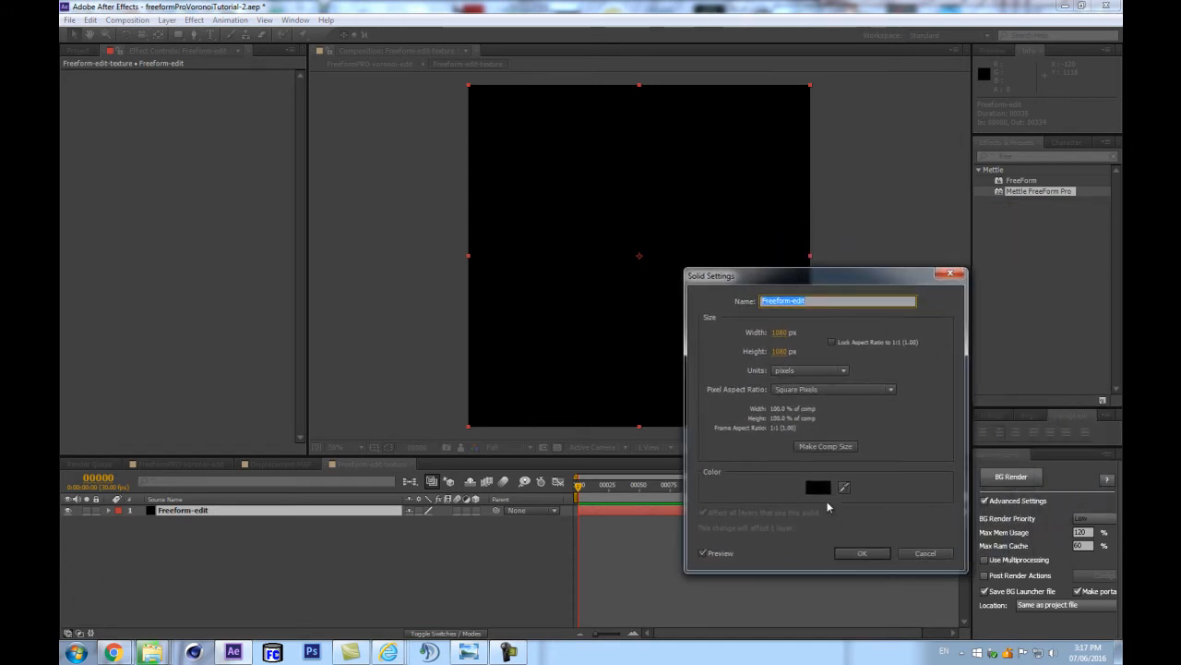
pyautogui.click(818, 487)
pyautogui.moveTo(304, 400); pyautogui.dragTo(154, 399)
pyautogui.click(453, 422)
pyautogui.write('8')
pyautogui.press('Tab')
pyautogui.write('129')
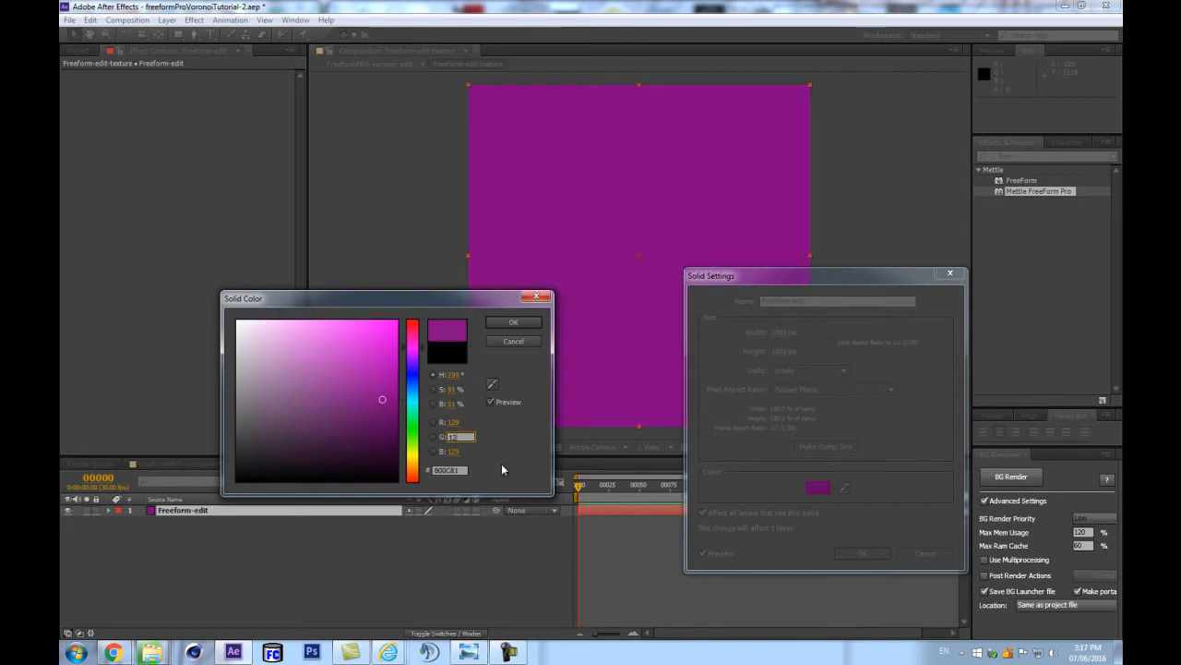
pyautogui.press('Tab')
pyautogui.write('128')
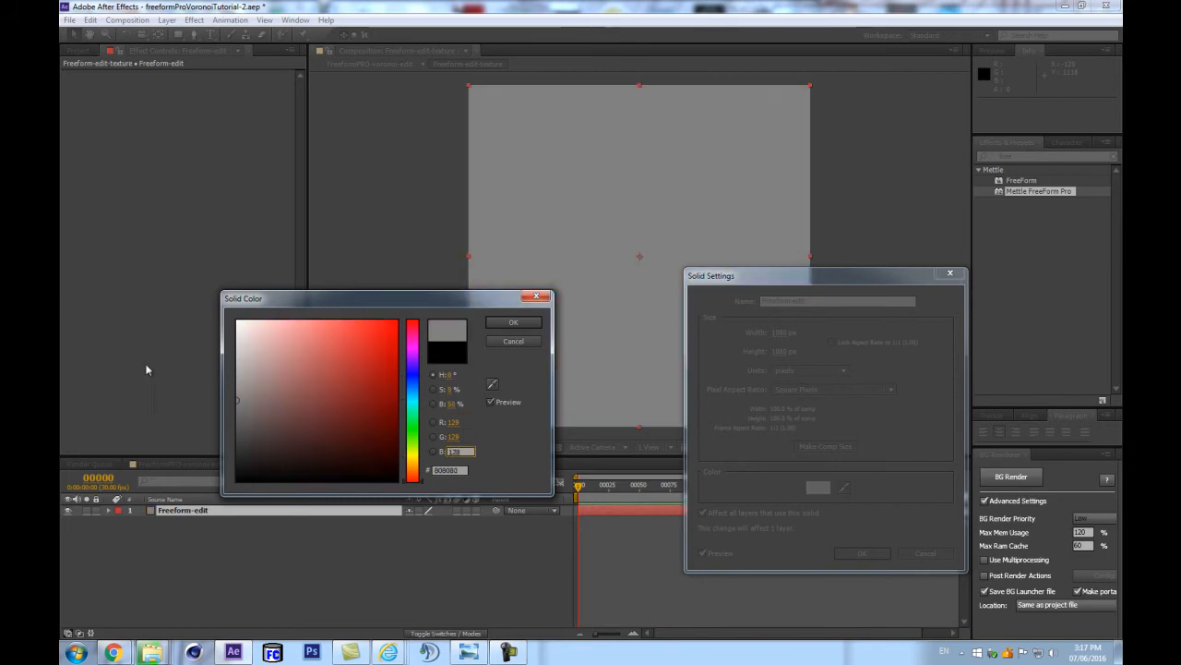
pyautogui.click(514, 323)
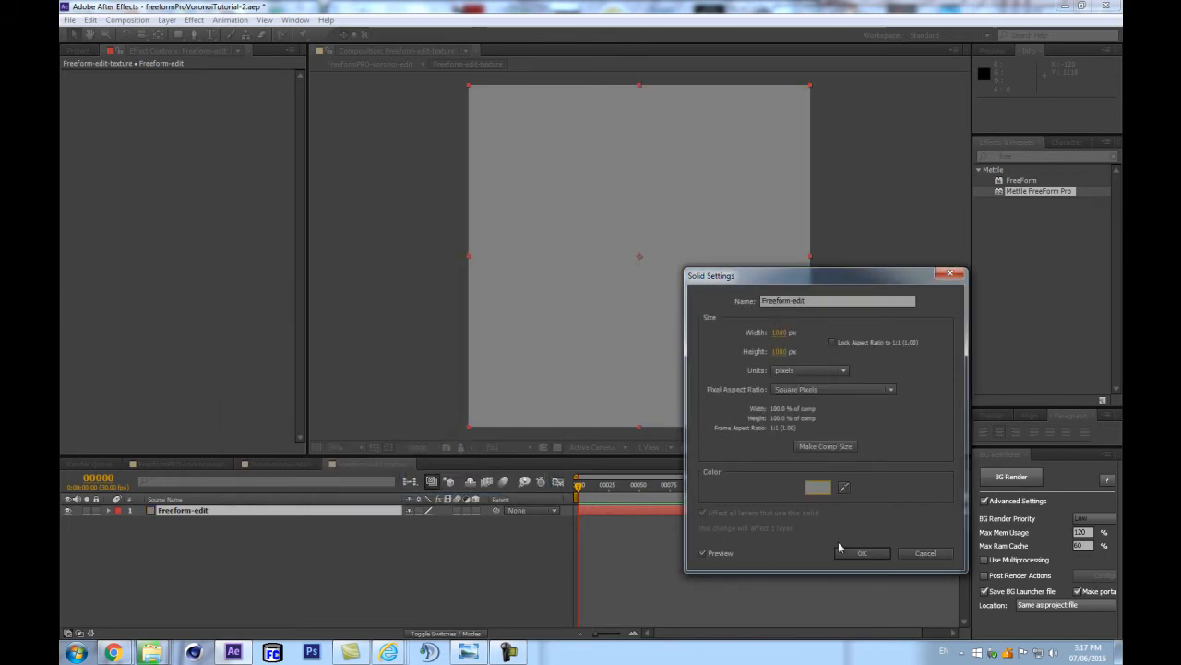
pyautogui.click(861, 553)
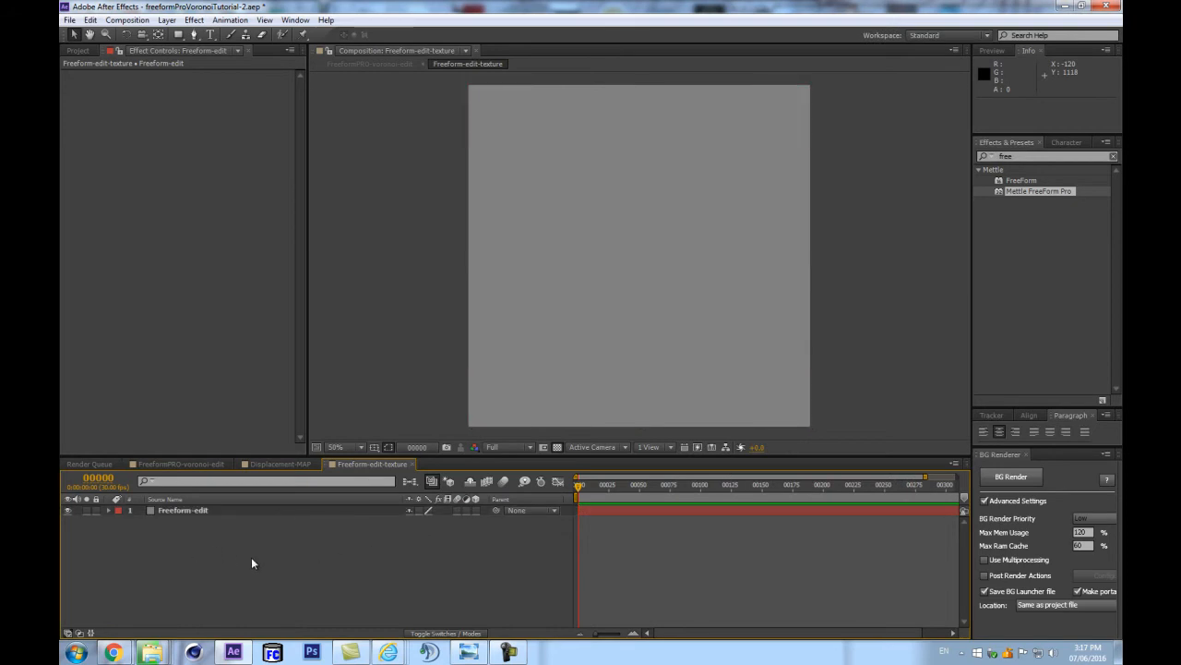
# Duplicate the Freeform-edit solid and name the copy strokes.
pyautogui.click(1031, 157)
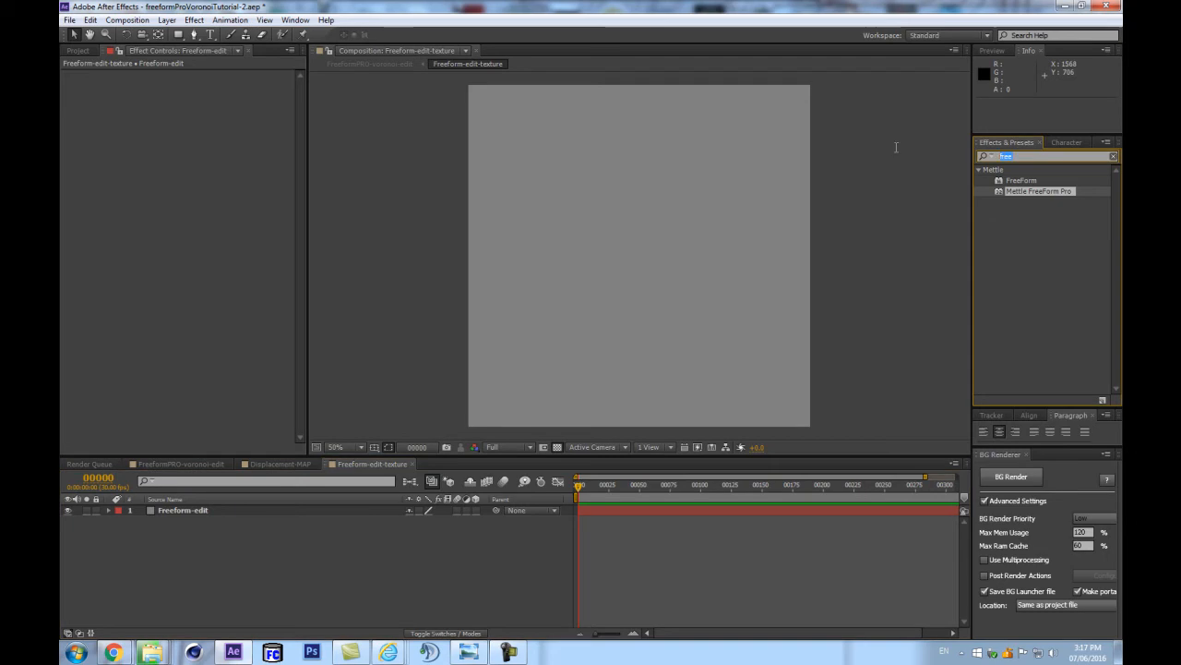
pyautogui.click(218, 509)
pyautogui.hotkey('ctrl', 'd')
pyautogui.press('Return')
pyautogui.write('strokes')
pyautogui.press('Return')
# Apply the Venetian Blinds effect to the strokes layer and set its Transition Completion to 33%.
pyautogui.moveTo(1042, 156); pyautogui.dragTo(496, 283)
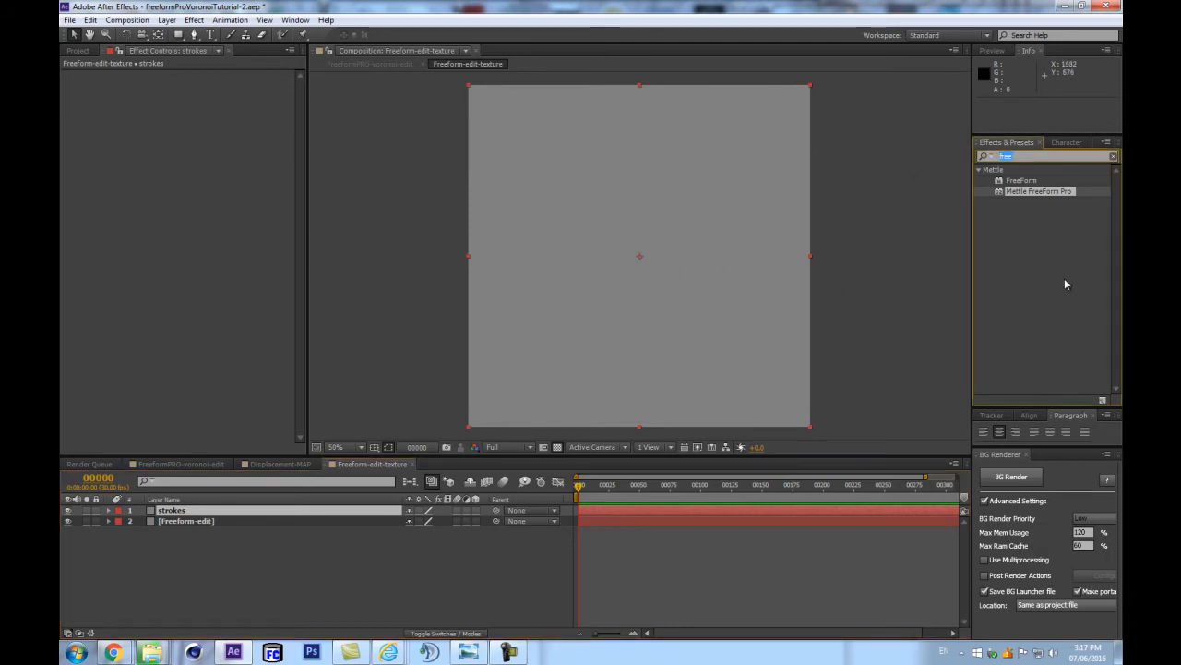
pyautogui.write('ven')
pyautogui.click(1034, 276)
pyautogui.moveTo(1034, 278)
pyautogui.mouseDown()
pyautogui.moveTo(286, 497)
pyautogui.moveTo(194, 510)
pyautogui.mouseUp()
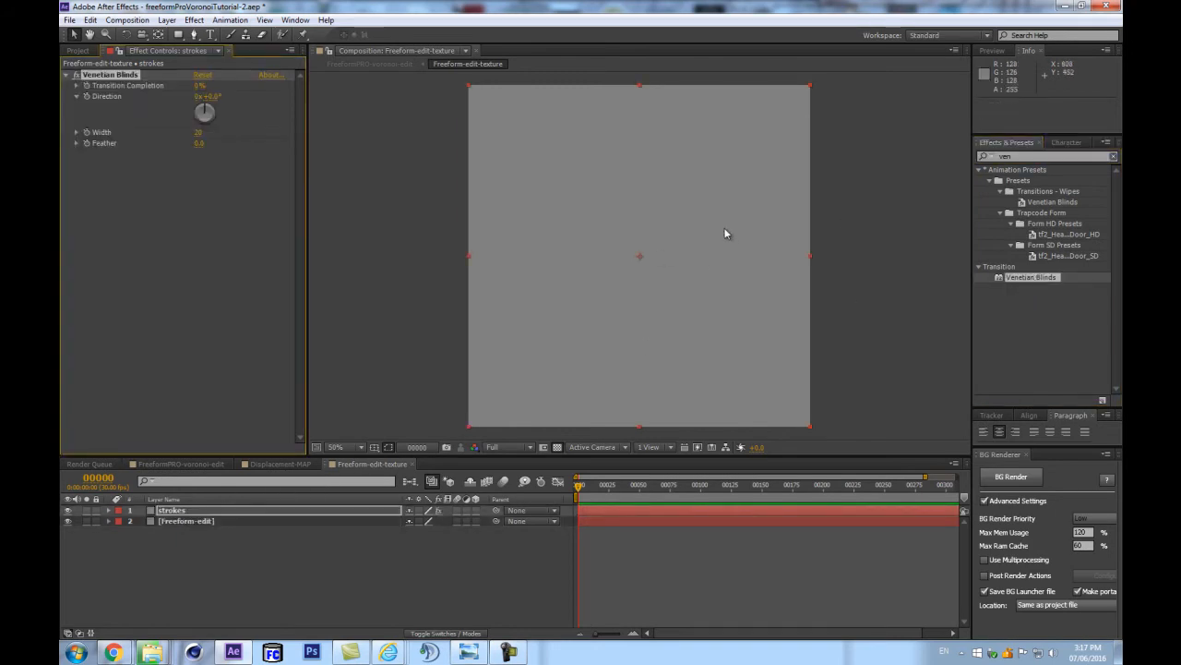
pyautogui.scroll(1, 726, 229)
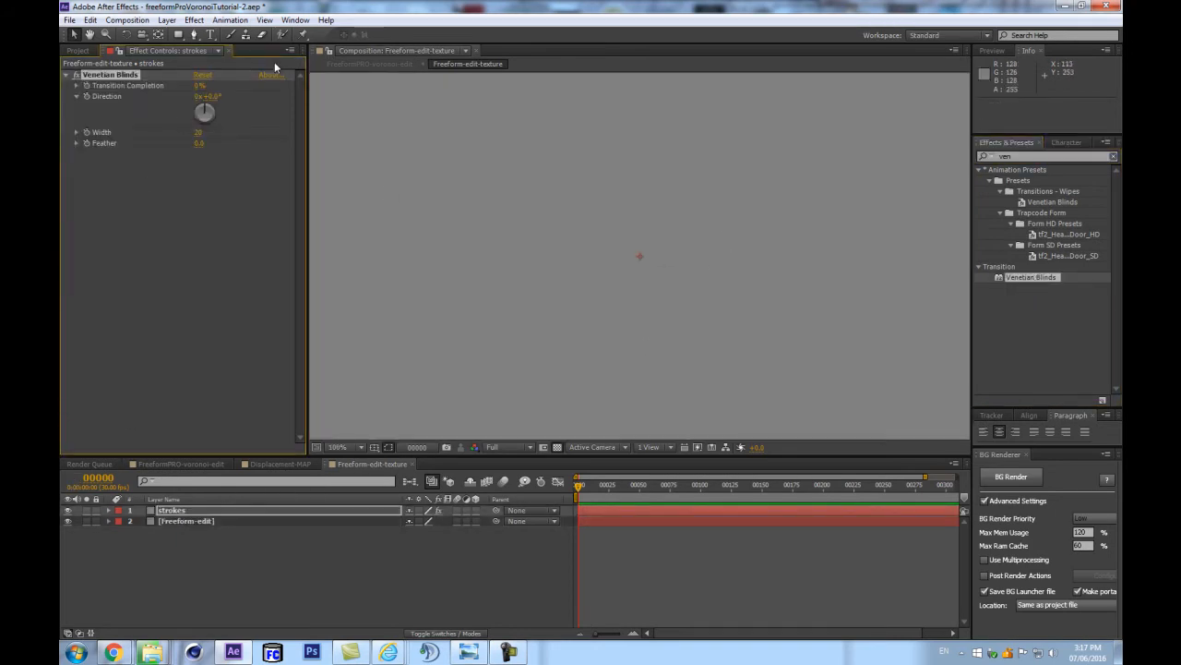
pyautogui.click(203, 85)
pyautogui.write('33')
pyautogui.press('Return')
# Change the color of the Freeform-edit solid beneath the strokes to black, as a new solid.
pyautogui.click(179, 522)
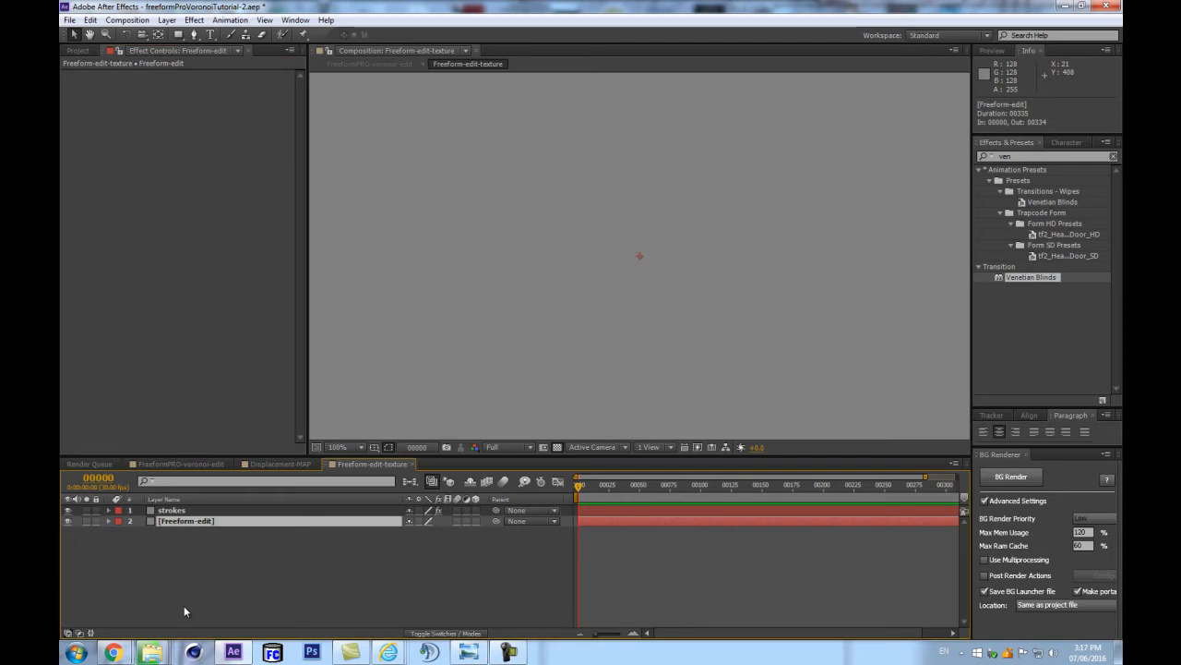
pyautogui.hotkey('ctrl', 'shift', 'y')
pyautogui.click(817, 489)
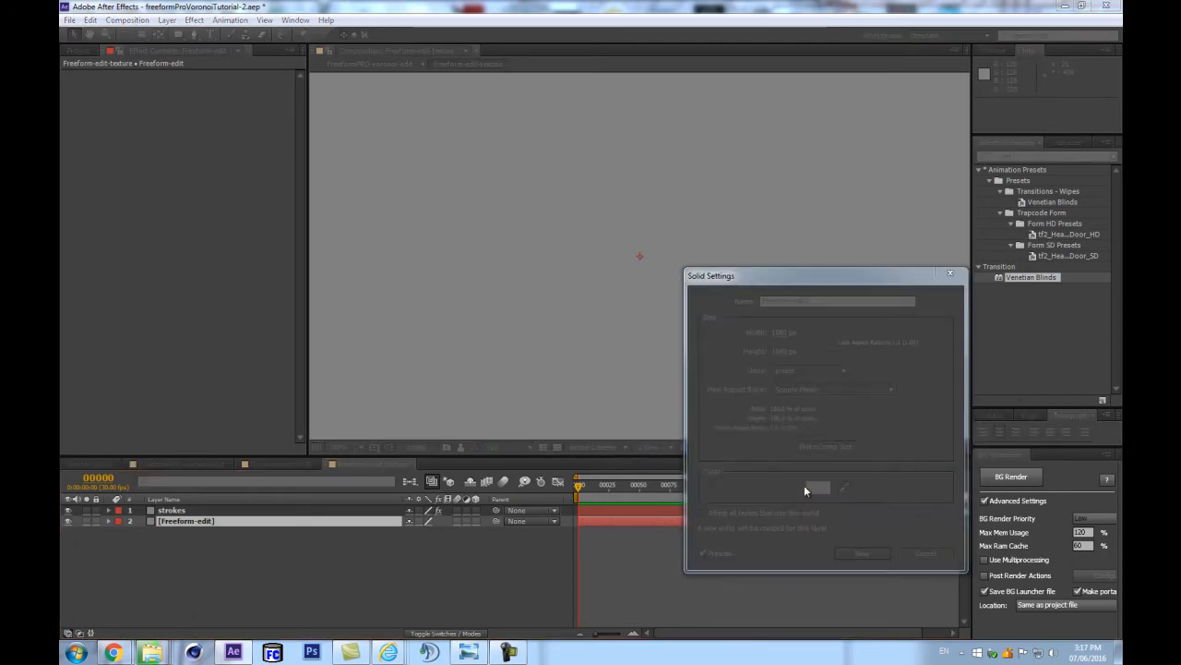
pyautogui.moveTo(378, 449); pyautogui.dragTo(111, 548)
pyautogui.press('Return')
pyautogui.click(874, 555)
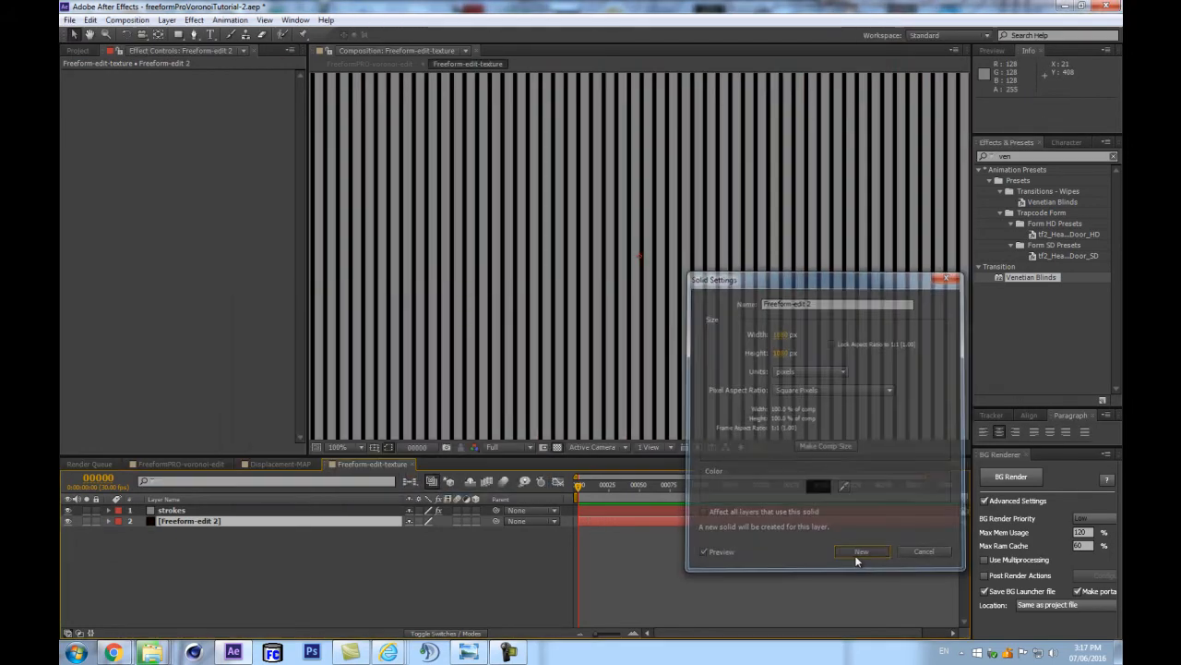
# Show source names for the layers and set the Venetian Blinds Width on the striped layer to 5.
pyautogui.click(285, 499)
pyautogui.click(250, 511)
pyautogui.scroll(-2, 591, 276)
pyautogui.scroll(2, 637, 285)
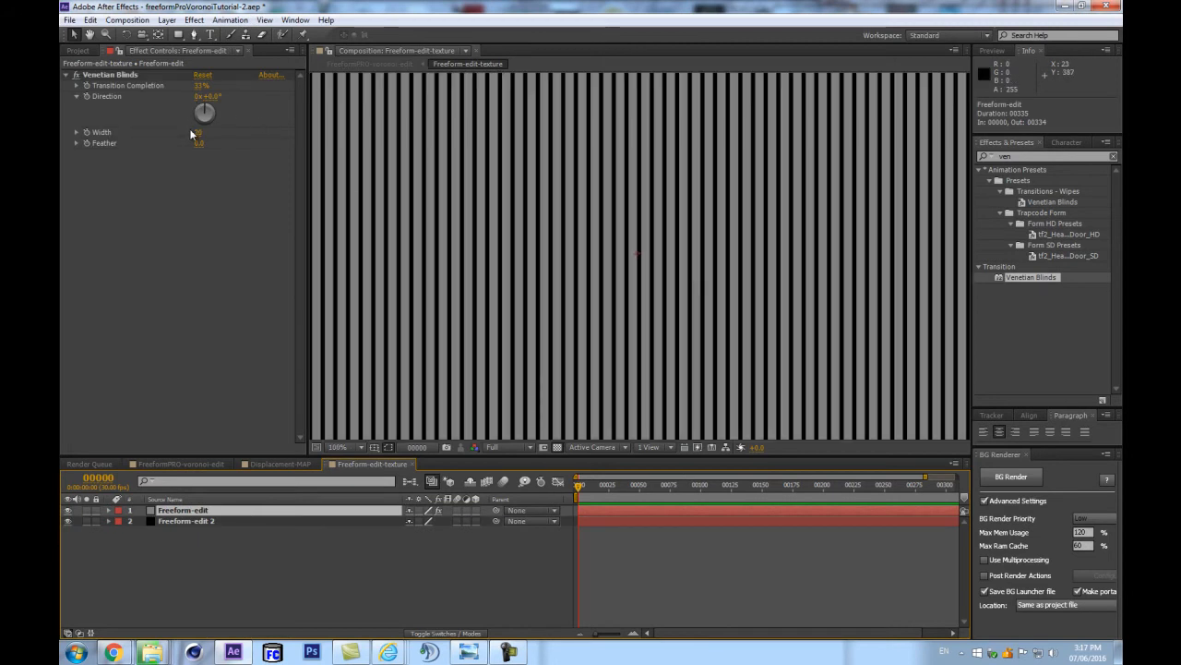
pyautogui.moveTo(196, 132); pyautogui.dragTo(185, 132)
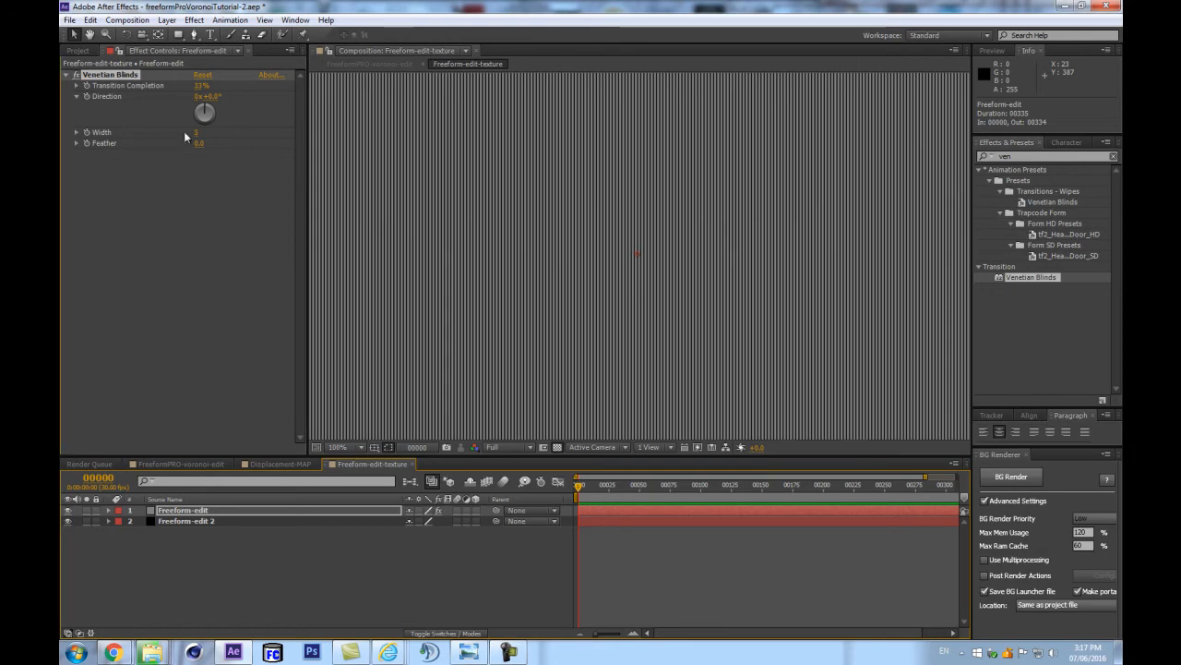
# Raise the Venetian Blinds Transition Completion on the striped layer to 71%.
pyautogui.scroll(2, 453, 225)
pyautogui.scroll(-1, 453, 224)
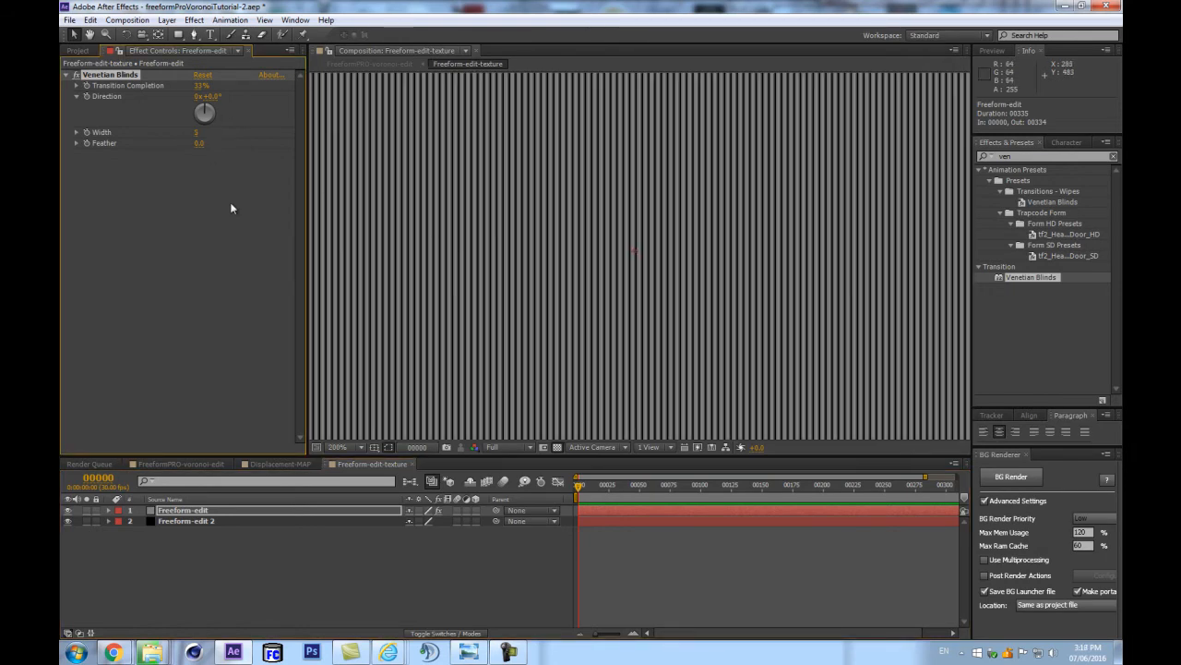
pyautogui.scroll(-1, 574, 226)
pyautogui.scroll(-1, 748, 245)
pyautogui.scroll(4, 436, 161)
pyautogui.moveTo(201, 85); pyautogui.dragTo(218, 80)
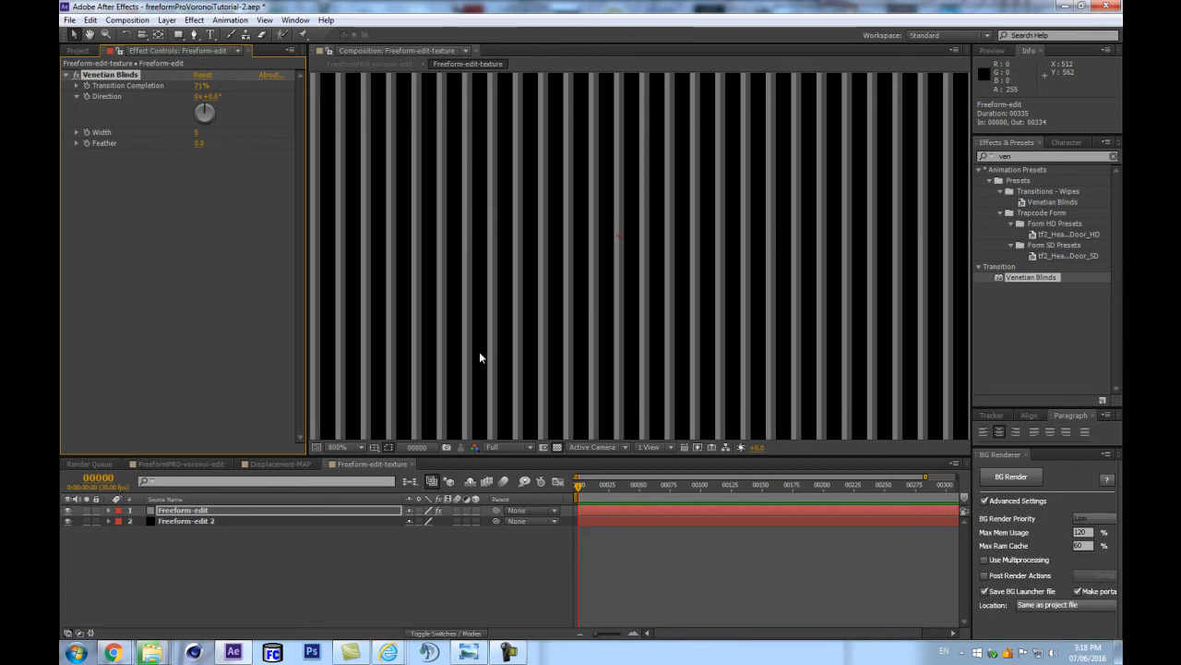
# Hide and reshow the Freeform-edit 2 background layer to check the gaps between the stripes.
pyautogui.click(150, 521)
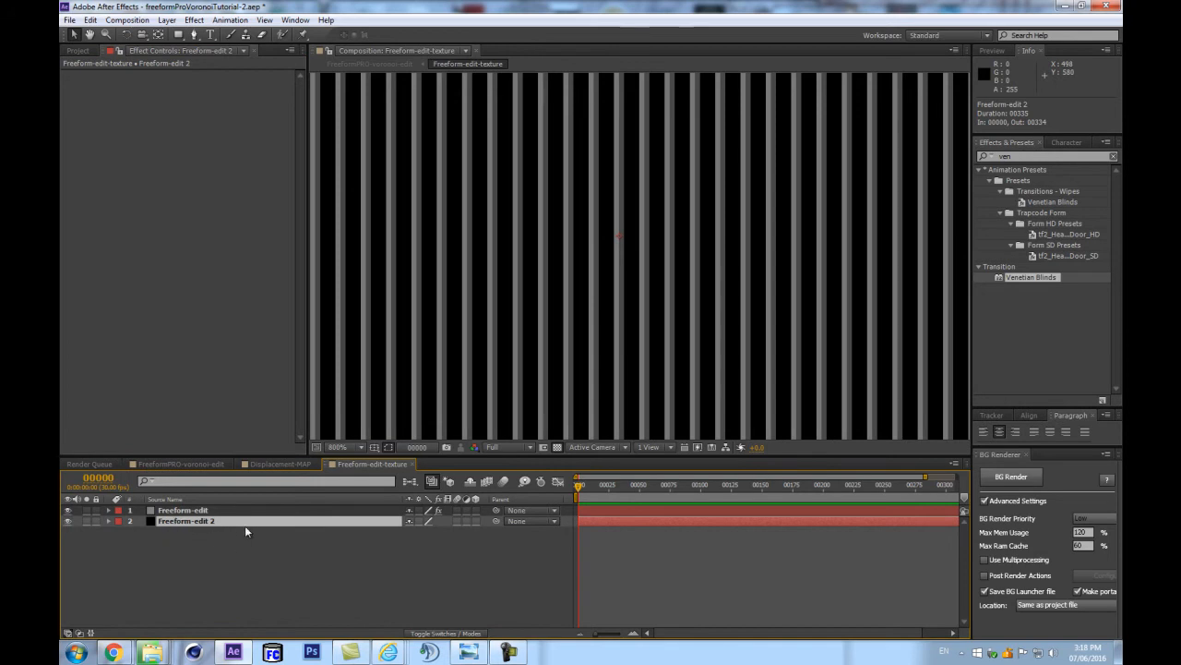
pyautogui.click(68, 520)
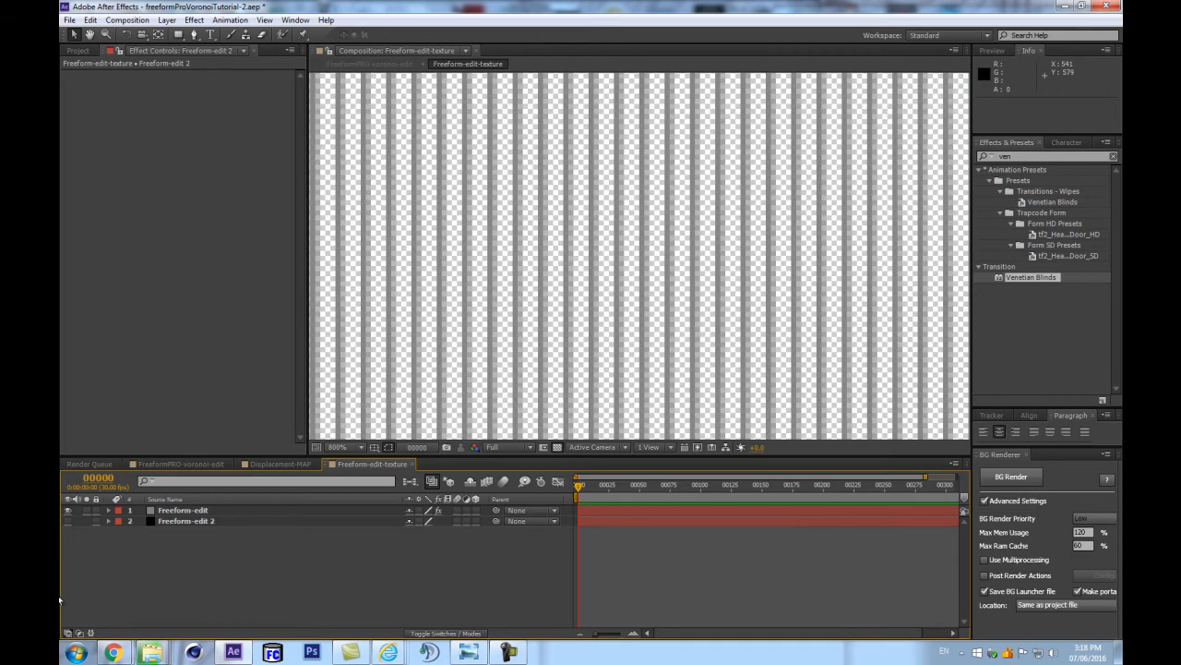
pyautogui.click(68, 521)
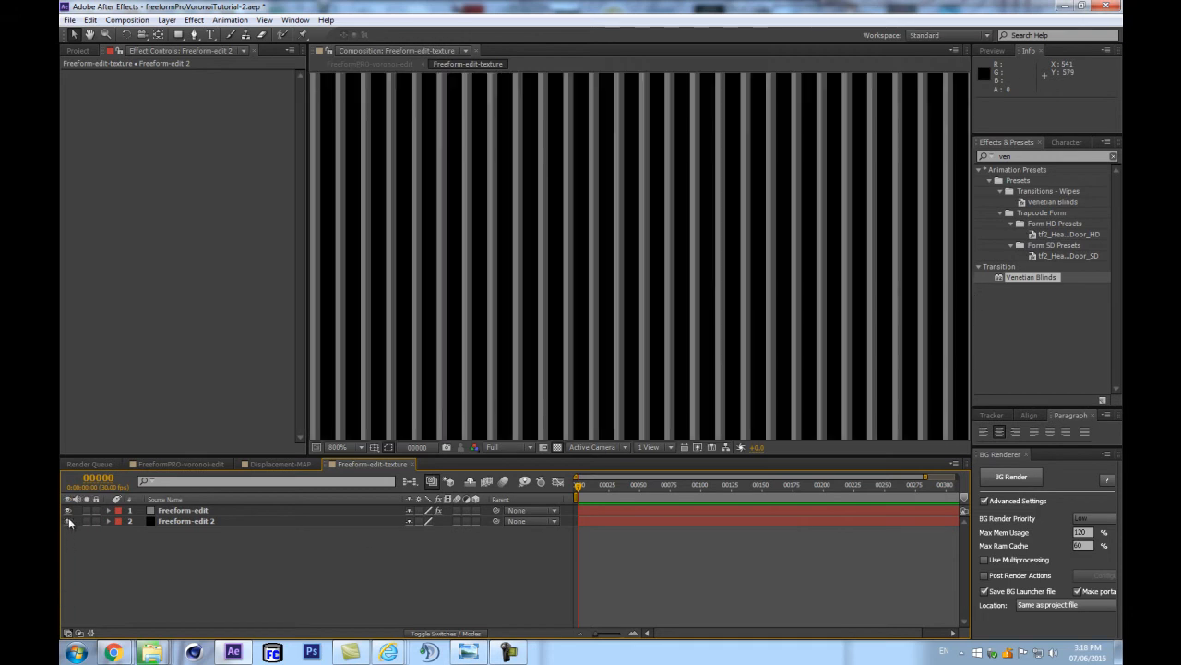
# Change the Freeform-edit 2 background solid's color to near-black 131212.
pyautogui.click(228, 520)
pyautogui.hotkey('ctrl', 'shift', 'y')
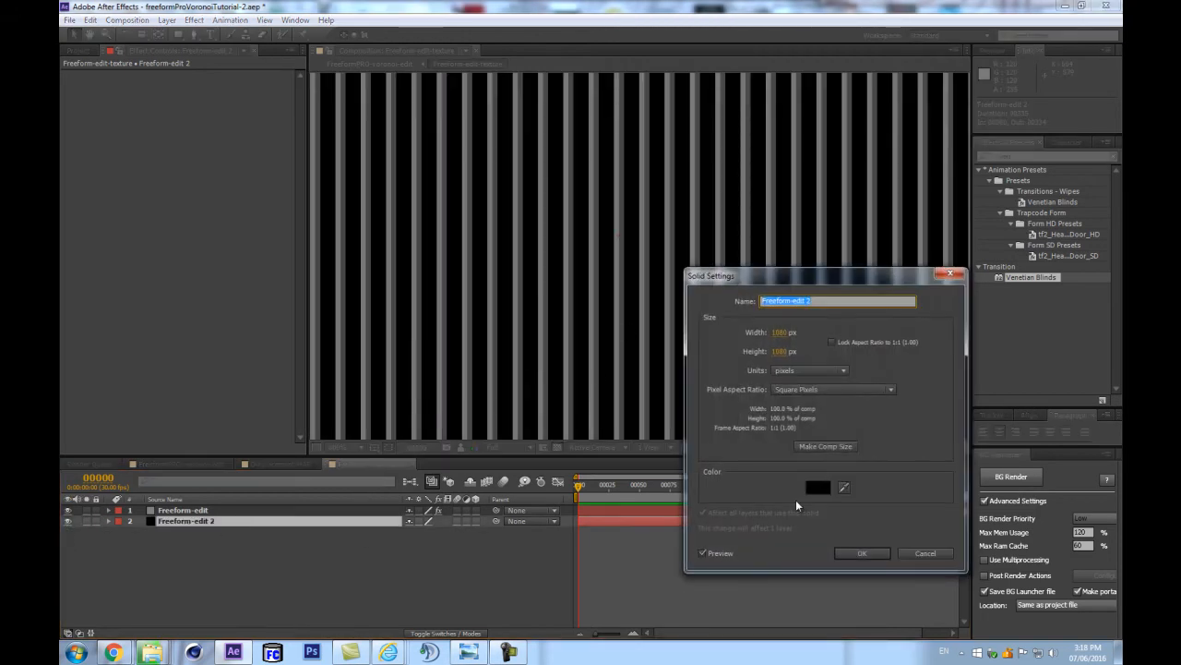
pyautogui.click(818, 487)
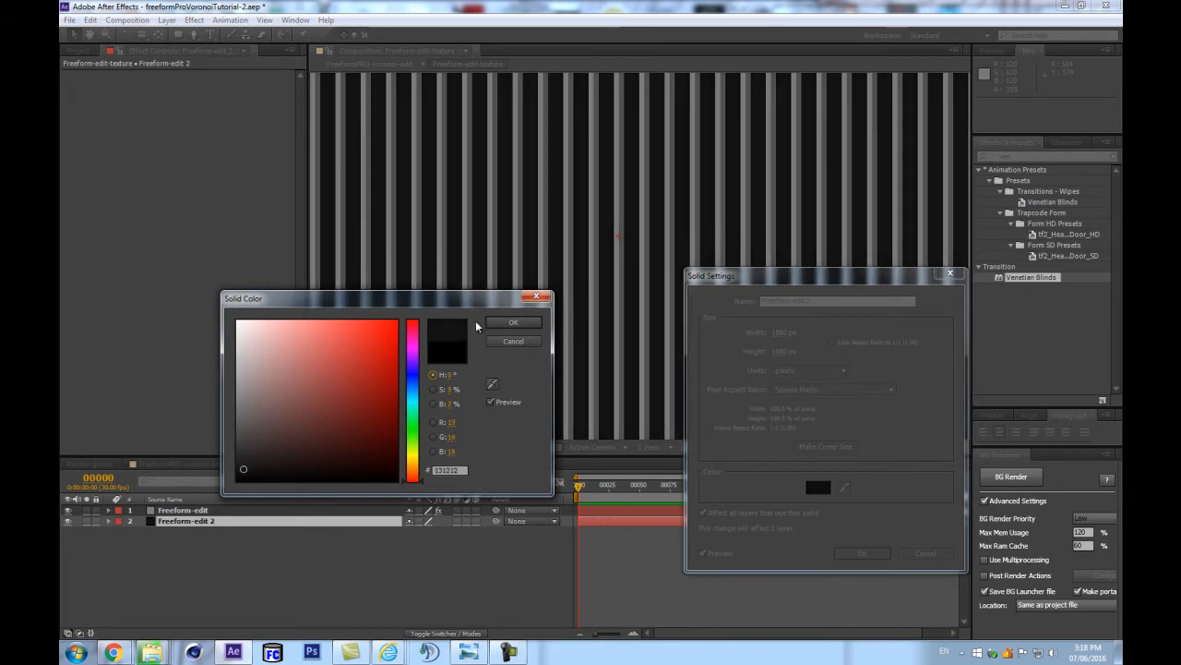
pyautogui.click(513, 322)
pyautogui.click(860, 557)
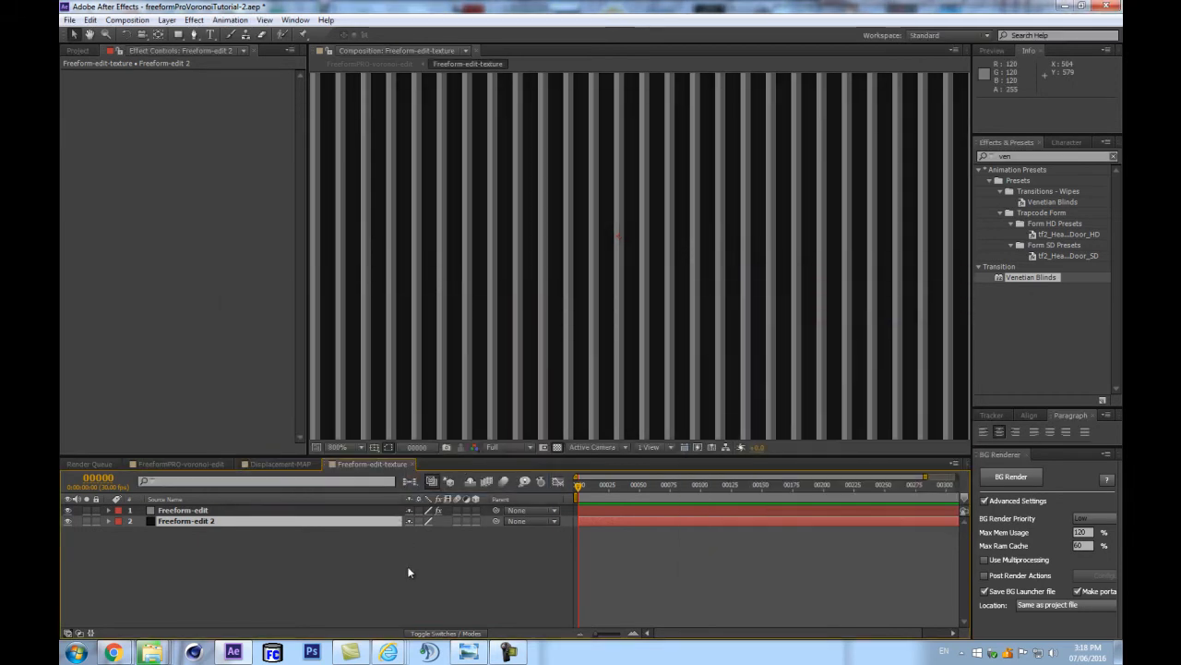
# Return to the FreeformPRO-voronoi-edit composition and check how the striped texture looks on the Freeform-edit-texture layer.
pyautogui.click(407, 545)
pyautogui.click(410, 481)
pyautogui.click(320, 480)
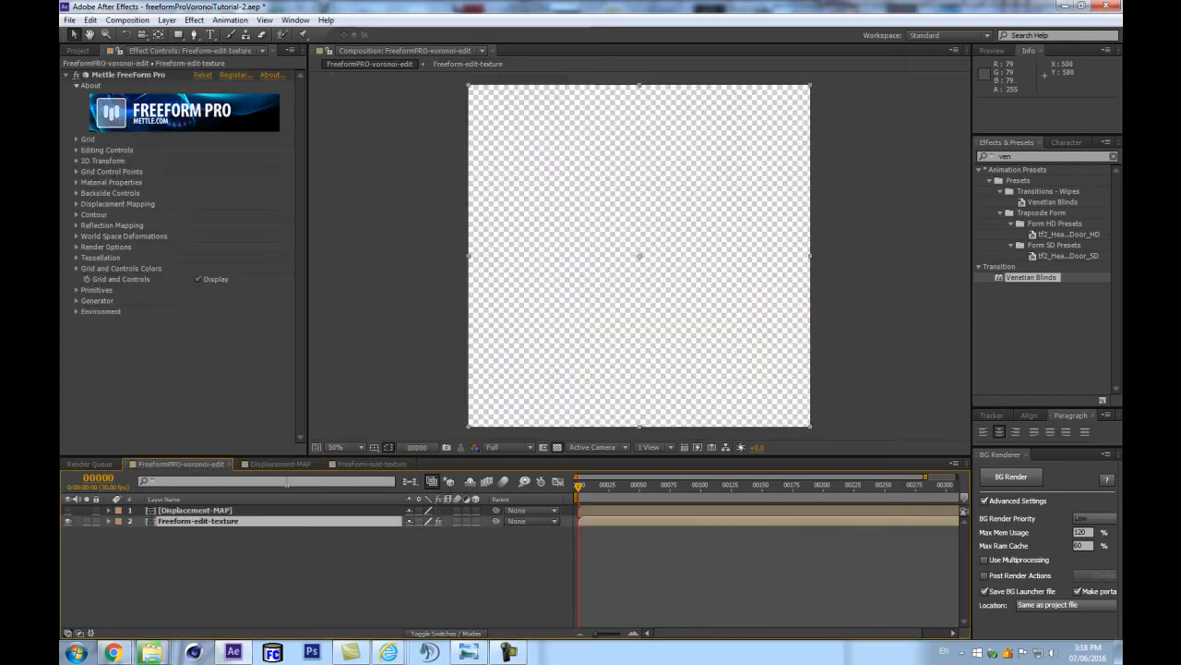
pyautogui.click(296, 588)
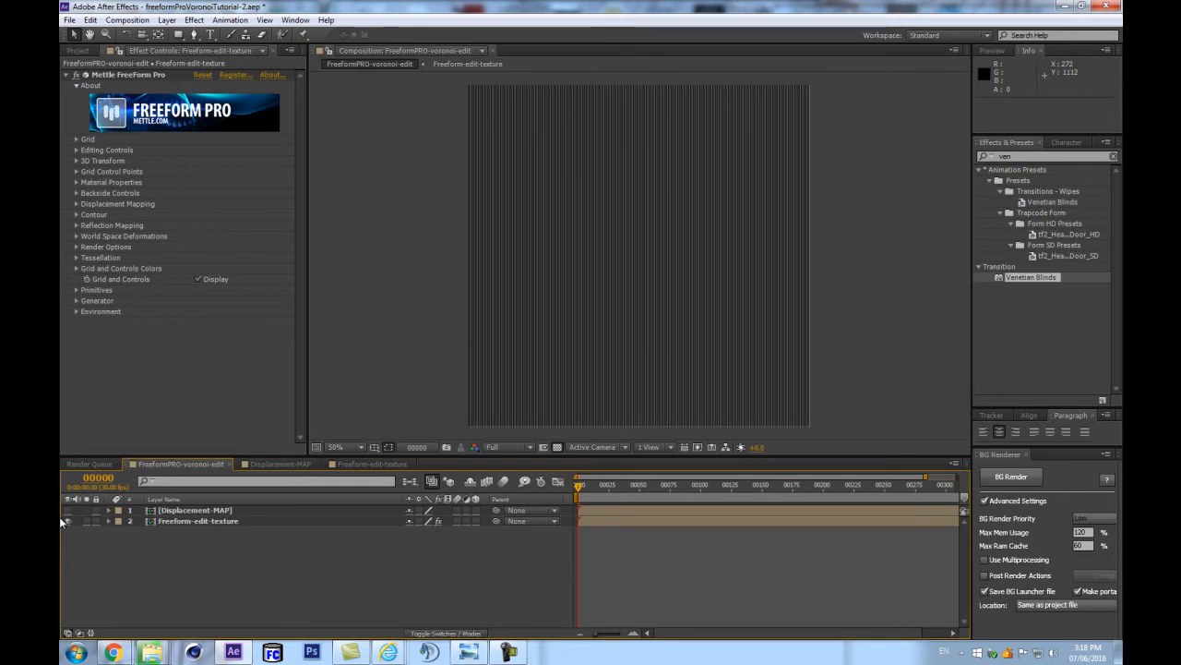
pyautogui.click(181, 520)
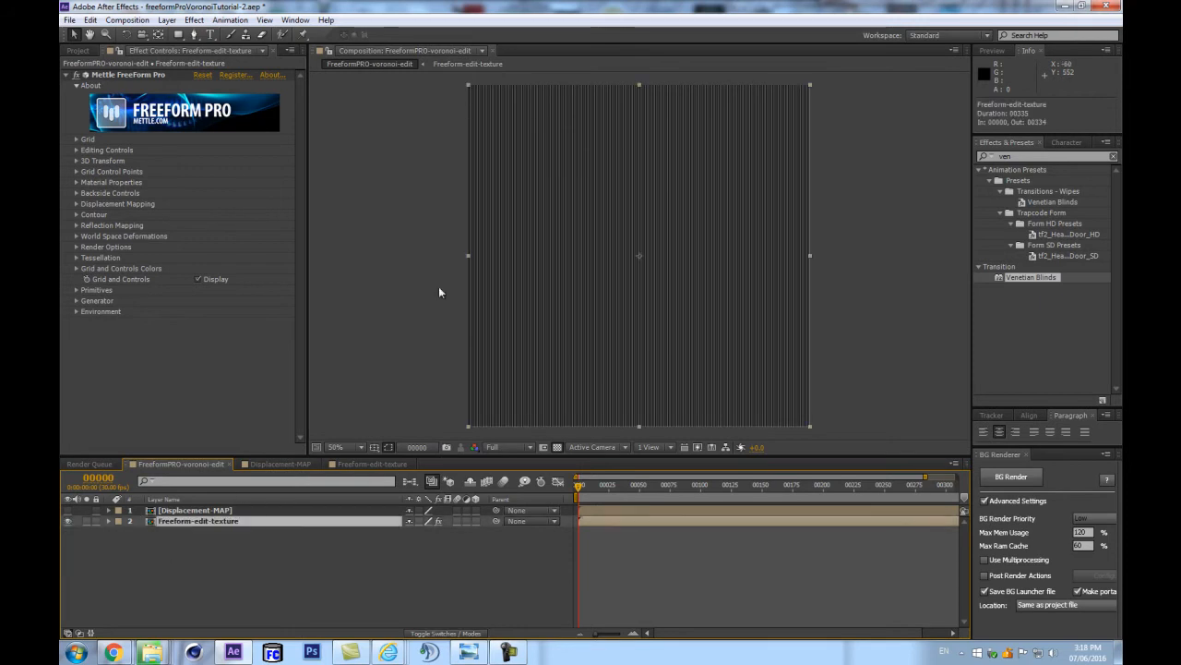
# Reopen the Freeform-edit-texture composition and lighten the Freeform-edit 2 solid to a dark grey of 21% brightness.
pyautogui.doubleClick(194, 522)
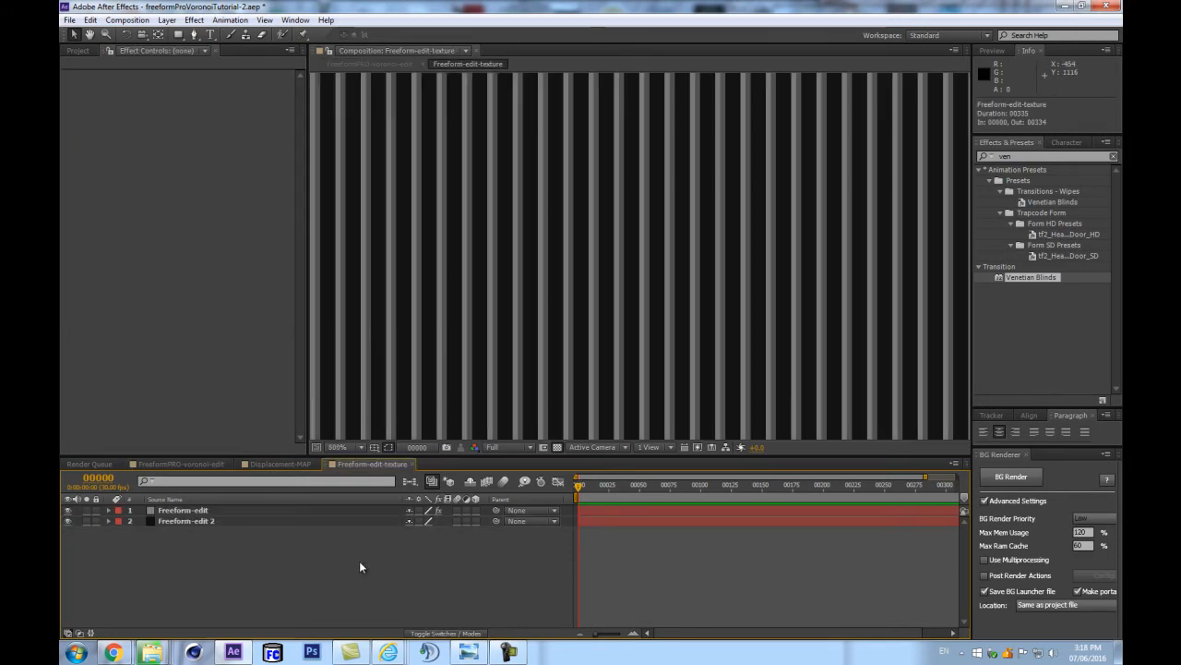
pyautogui.click(155, 520)
pyautogui.hotkey('ctrl', 'shift', 'y')
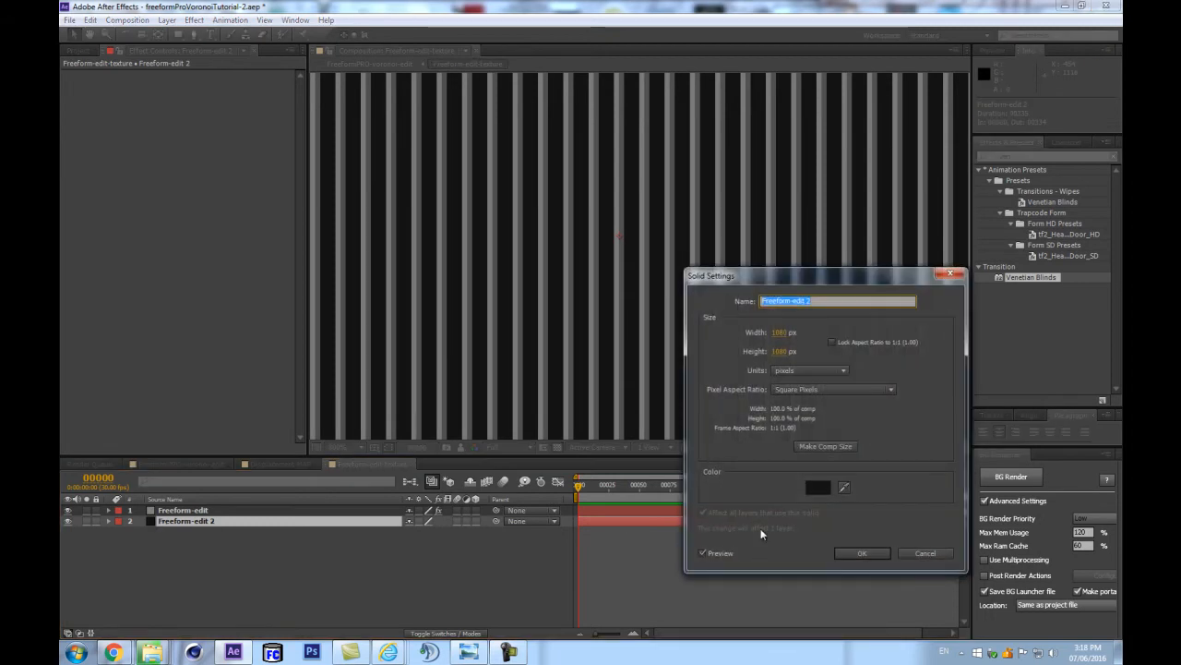
pyautogui.click(812, 491)
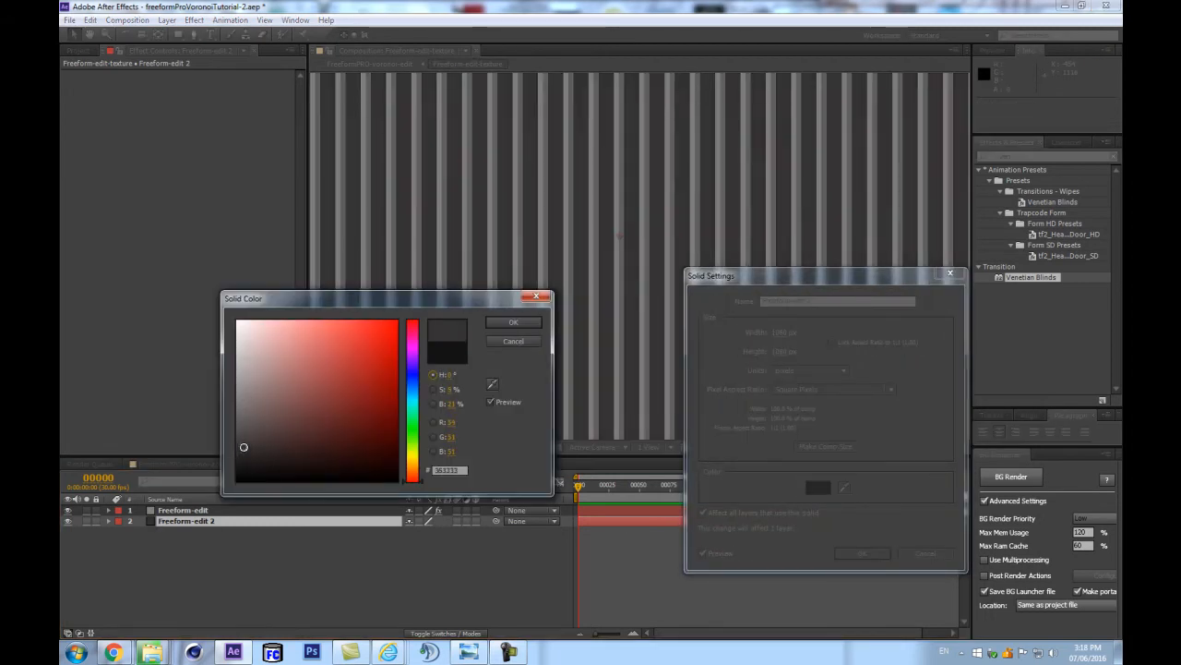
pyautogui.press('Return')
pyautogui.click(848, 552)
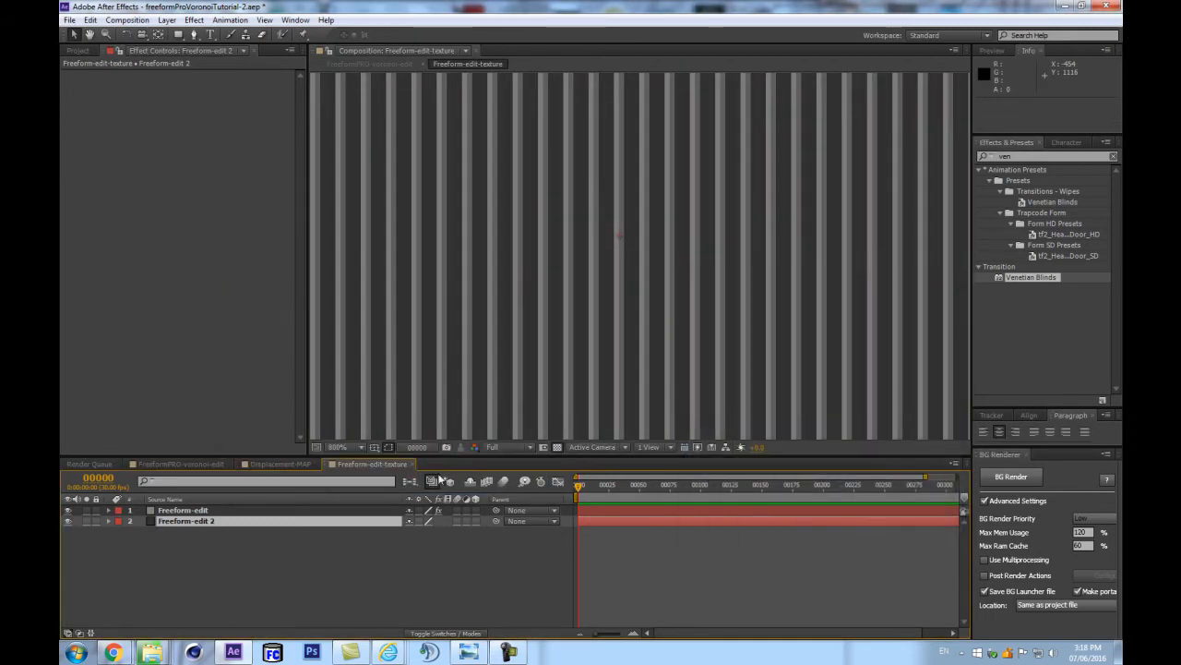
# In FreeformPRO-voronoi-edit, assign Displacement-MAP as the FreeForm Pro displacement layer on Freeform-edit-texture and set Displacement Height to 500.
pyautogui.click(409, 481)
pyautogui.click(318, 6)
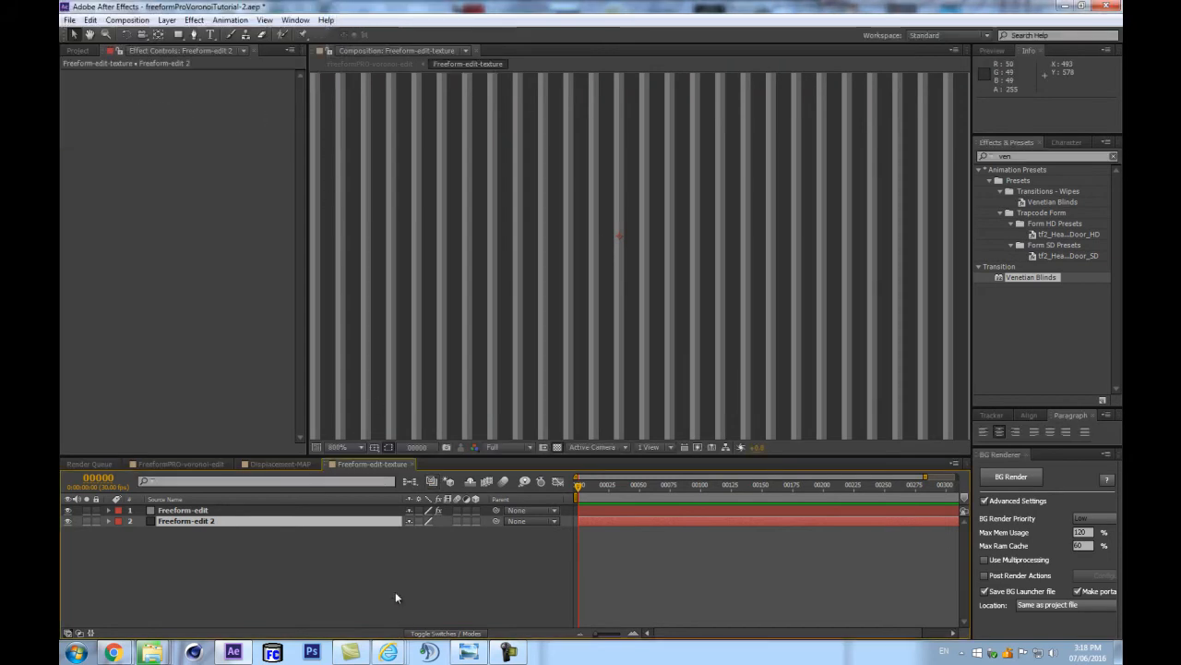
pyautogui.click(411, 482)
pyautogui.click(338, 476)
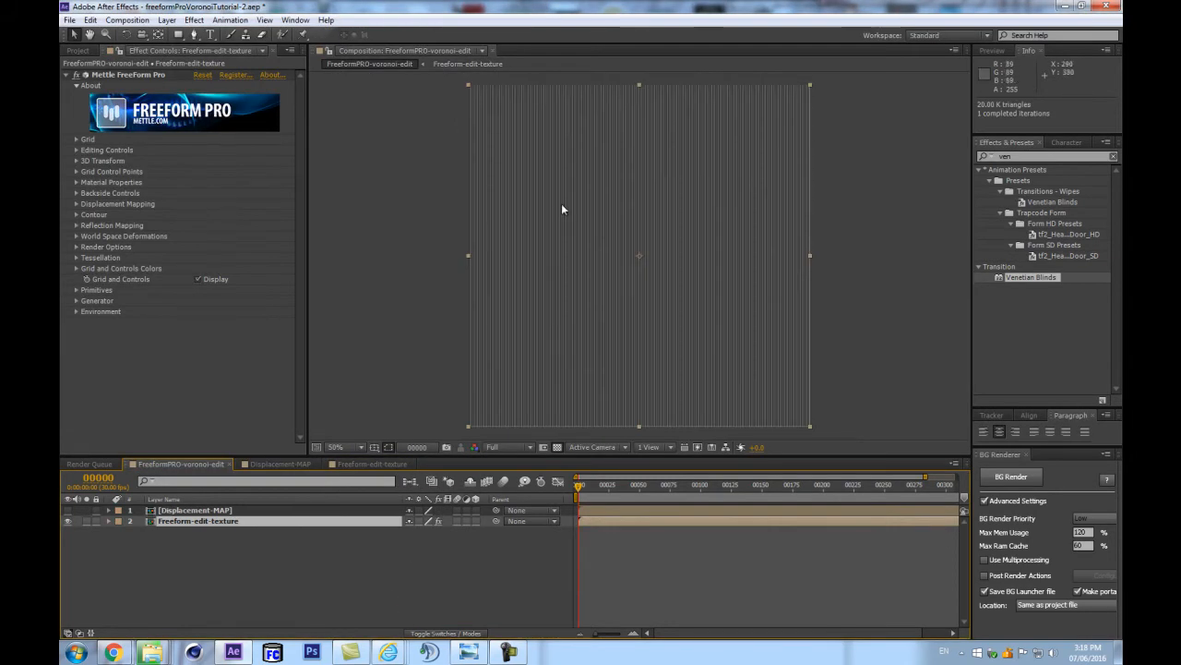
pyautogui.scroll(1, 382, 230)
pyautogui.click(76, 204)
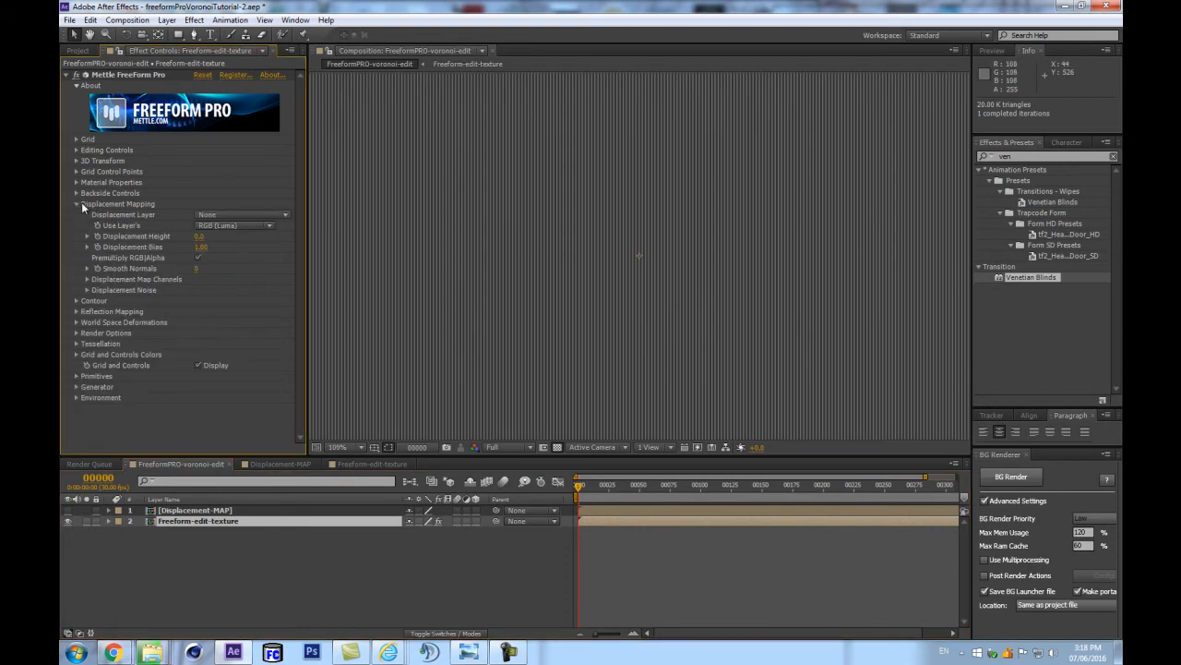
pyautogui.click(244, 215)
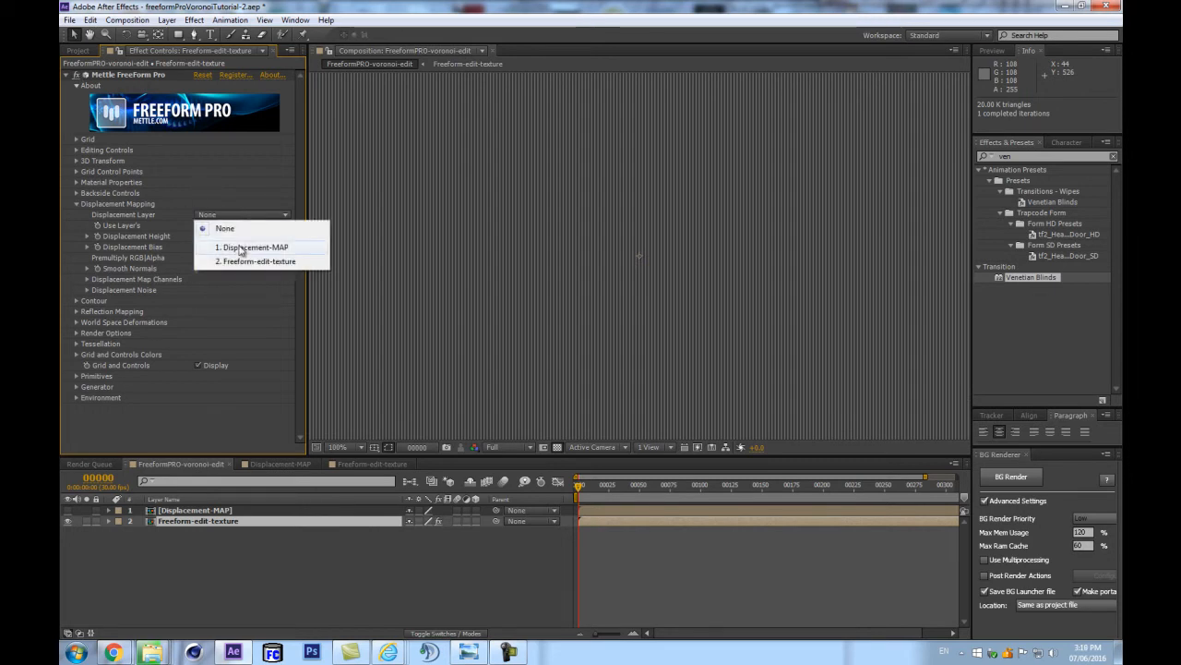
pyautogui.click(232, 249)
pyautogui.press(',')
pyautogui.scroll(1, 555, 223)
pyautogui.moveTo(199, 236); pyautogui.dragTo(216, 235)
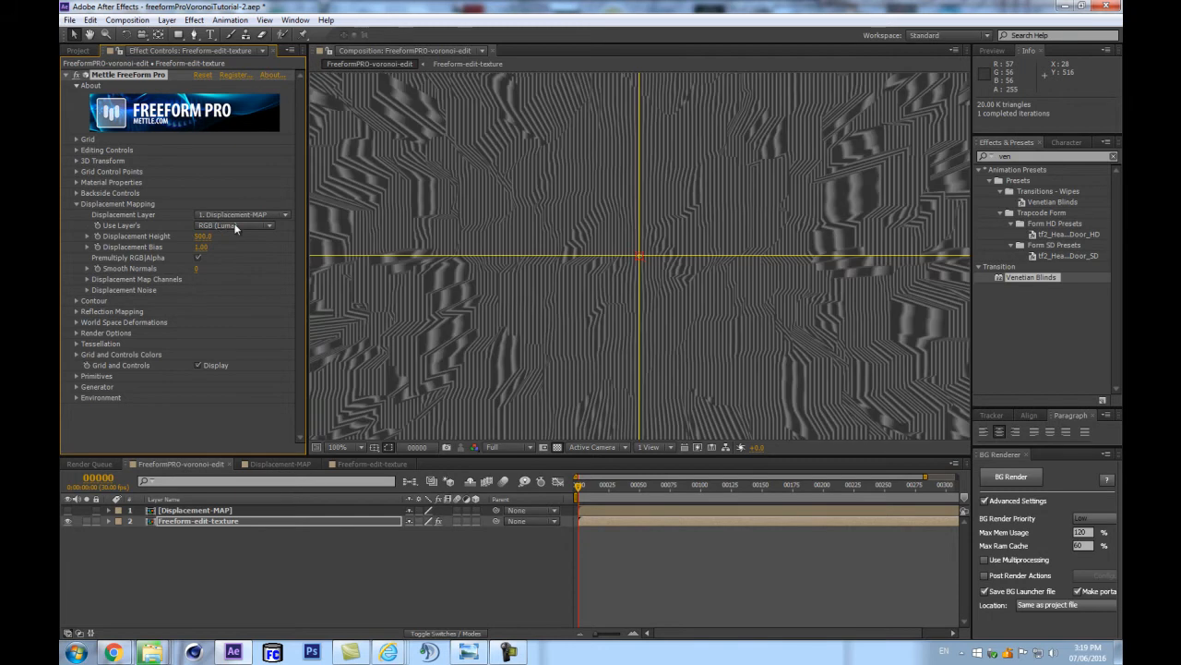
# Turn off the Grid and Controls display in FreeForm Pro on the Freeform-edit-texture layer.
pyautogui.scroll(-1, 728, 251)
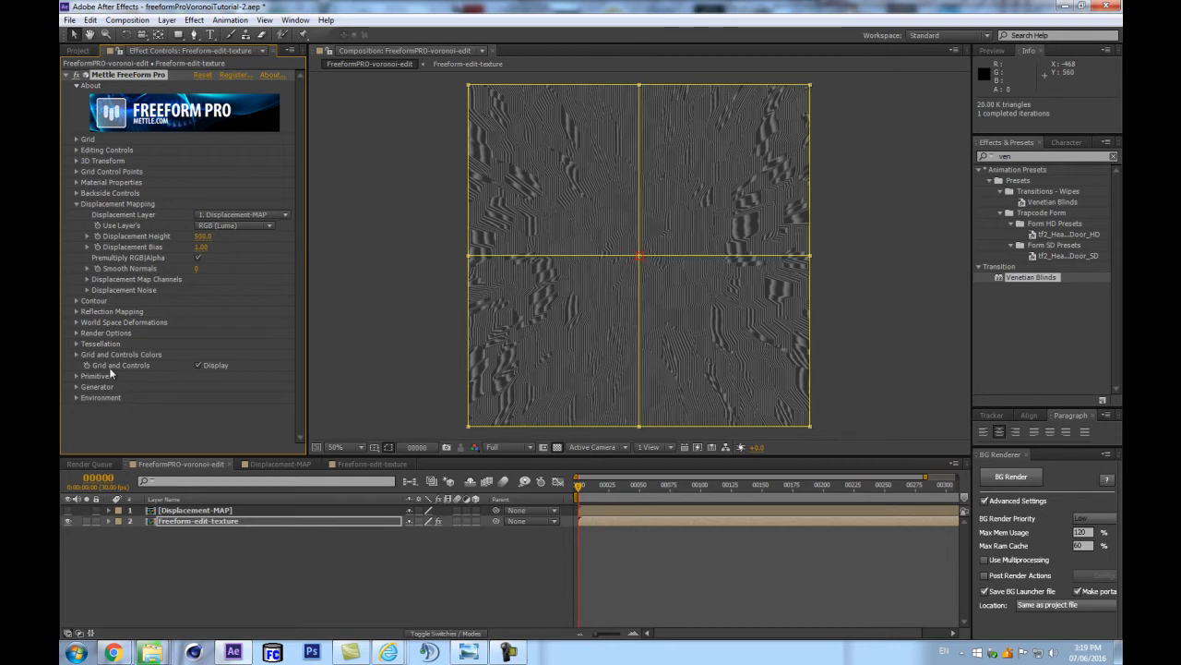
pyautogui.click(215, 365)
pyautogui.scroll(2, 676, 262)
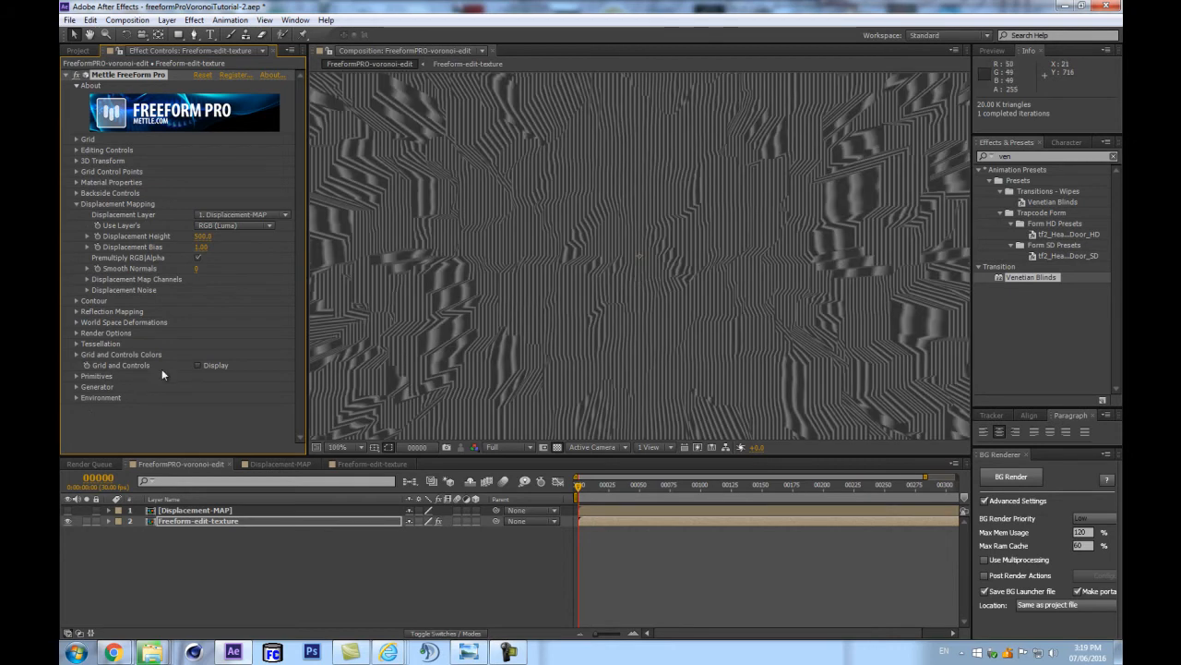
# Examine the displaced stripe pattern up close and as a whole in the composition view.
pyautogui.scroll(-2, 712, 286)
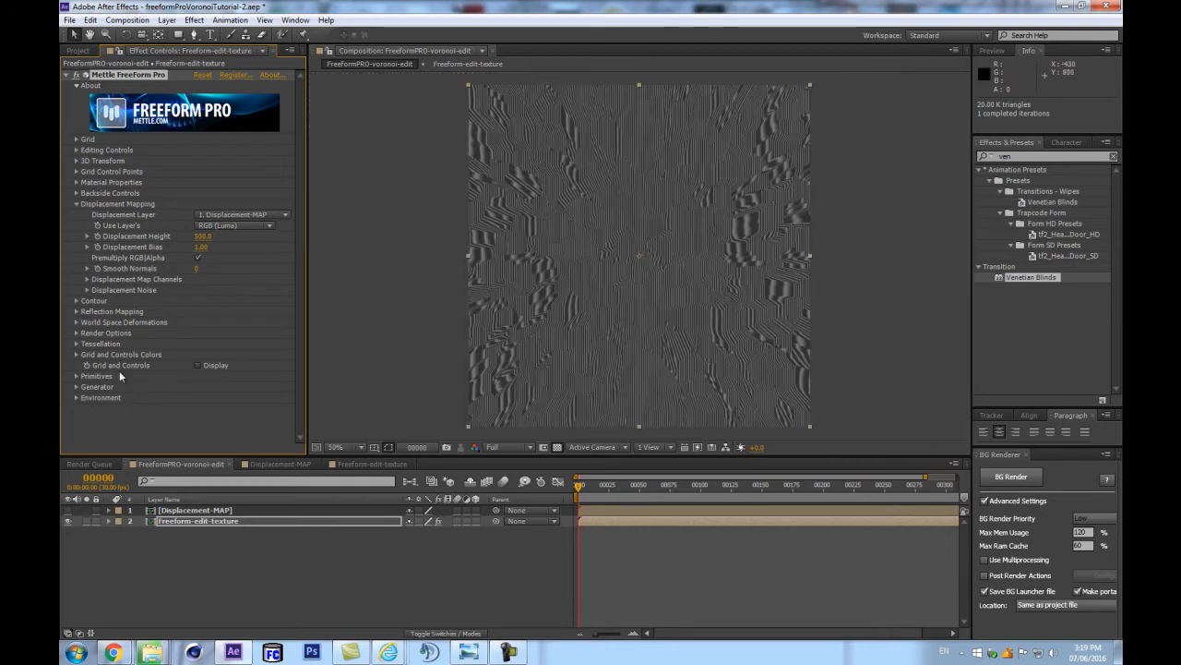
pyautogui.scroll(2, 595, 258)
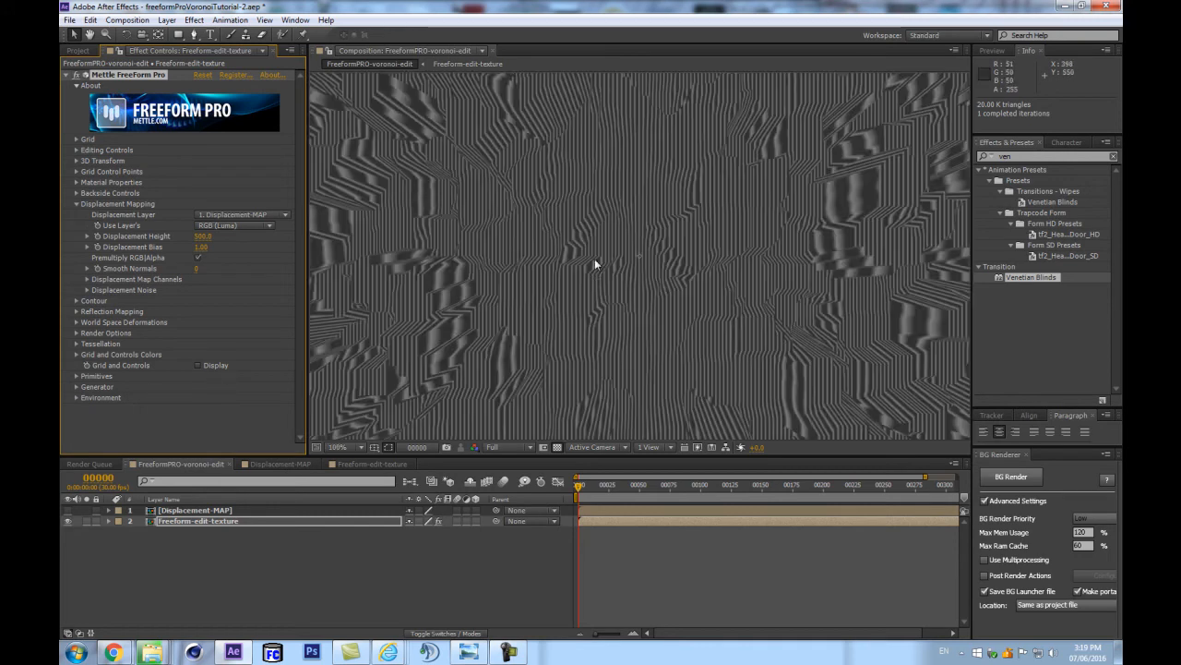
pyautogui.scroll(-2, 621, 282)
pyautogui.scroll(2, 639, 289)
pyautogui.scroll(-2, 634, 278)
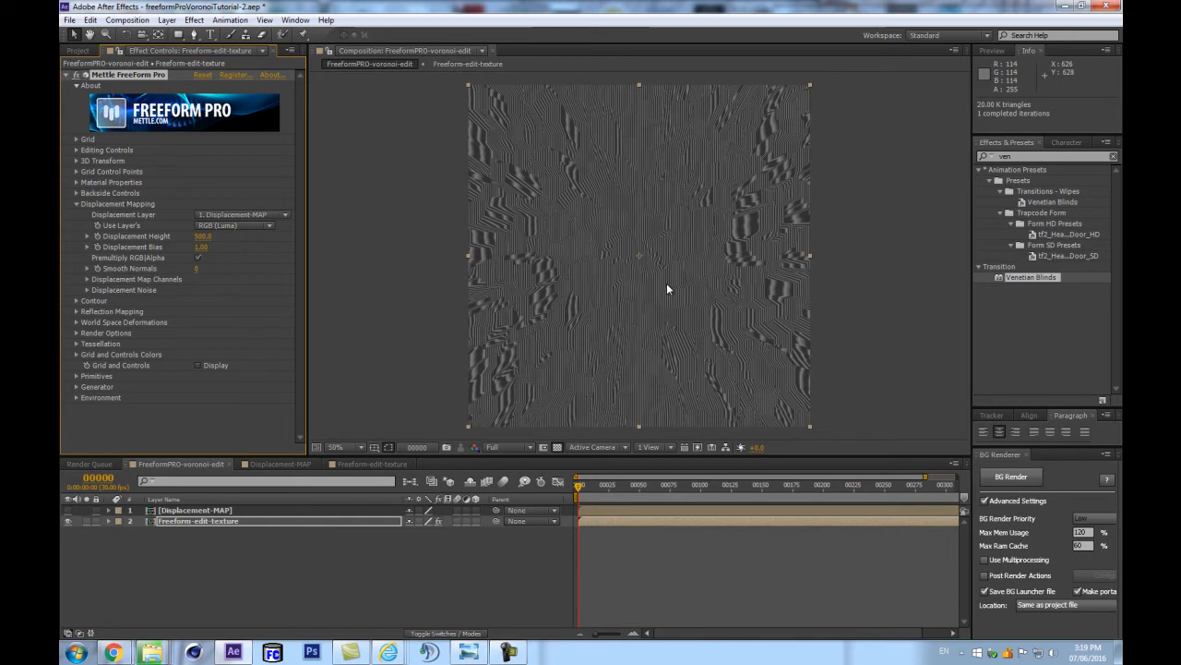
pyautogui.scroll(2, 666, 282)
pyautogui.scroll(-2, 666, 282)
pyautogui.scroll(2, 665, 282)
pyautogui.scroll(-2, 664, 281)
# Add a white Ambient light named AMB at 100% intensity to the composition.
pyautogui.click(197, 593)
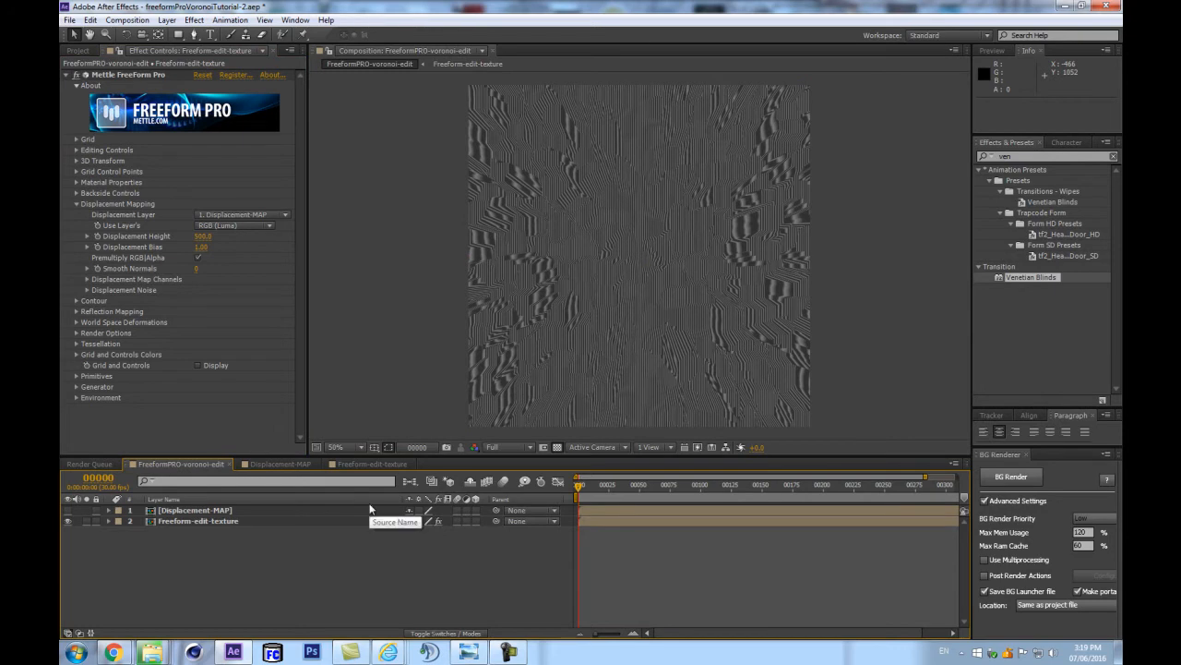
pyautogui.hotkey('ctrl', 'alt', 'shift', 'l')
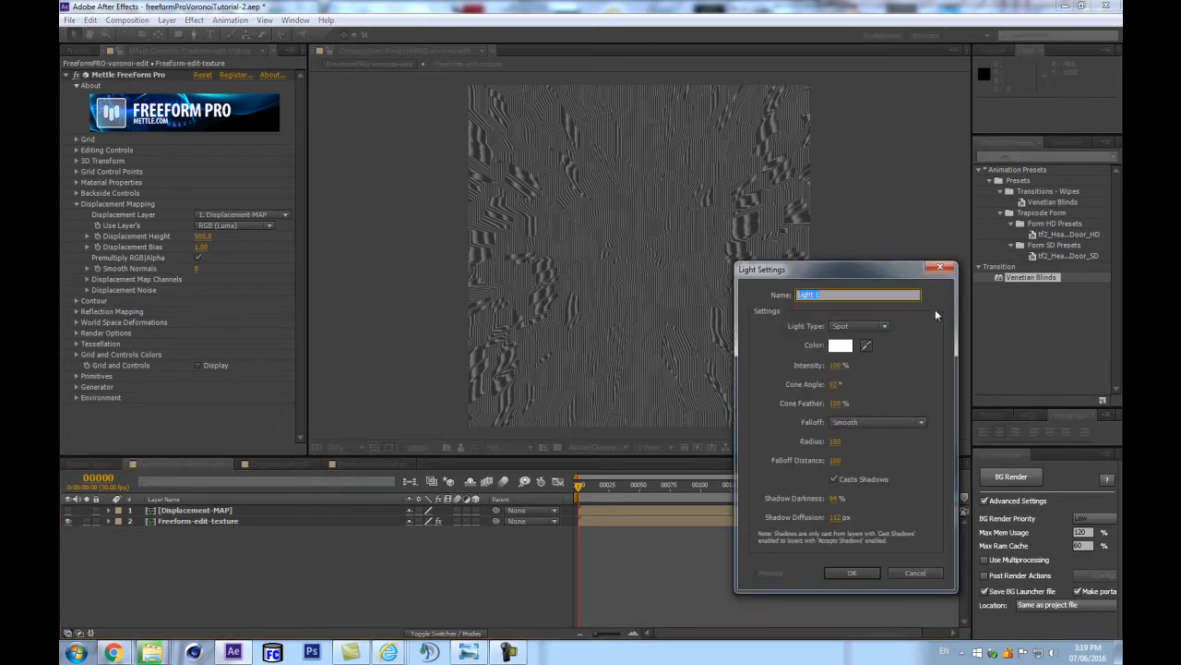
pyautogui.click(871, 325)
pyautogui.click(864, 388)
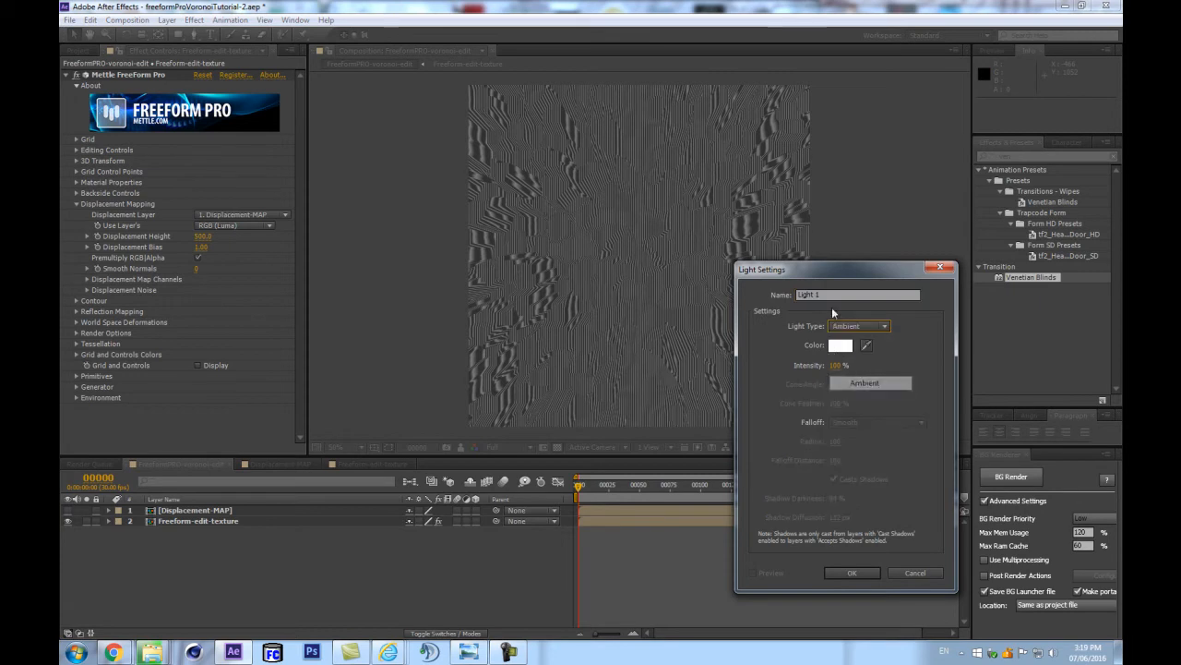
pyautogui.click(826, 295)
pyautogui.write('AMB')
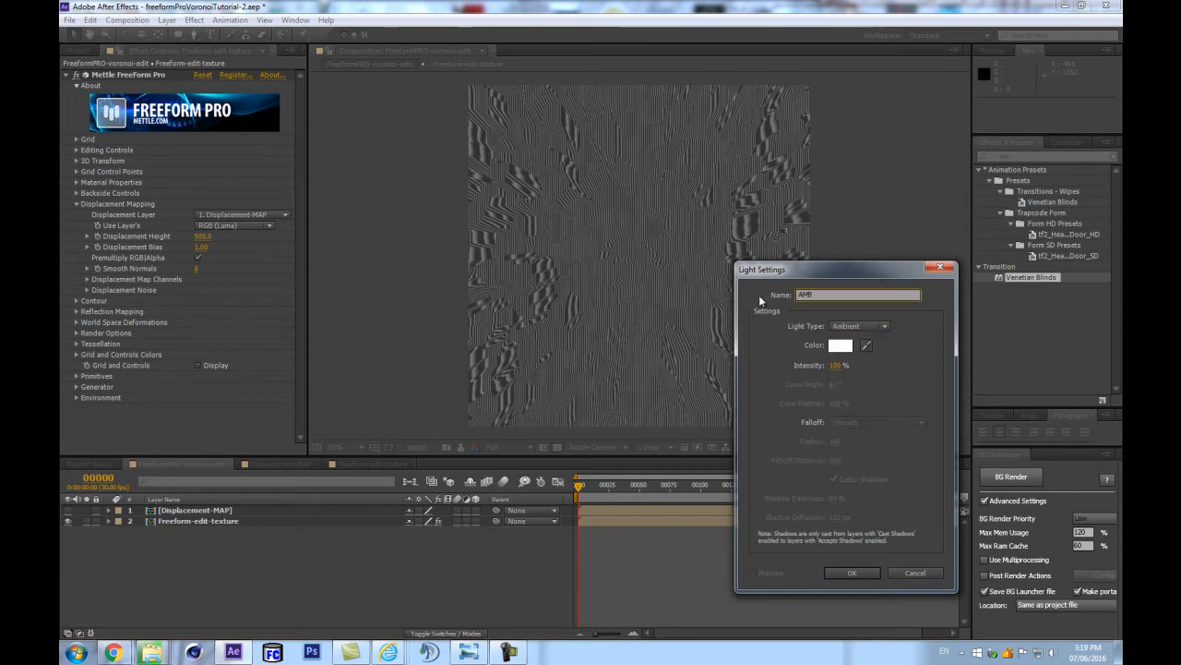
pyautogui.click(840, 345)
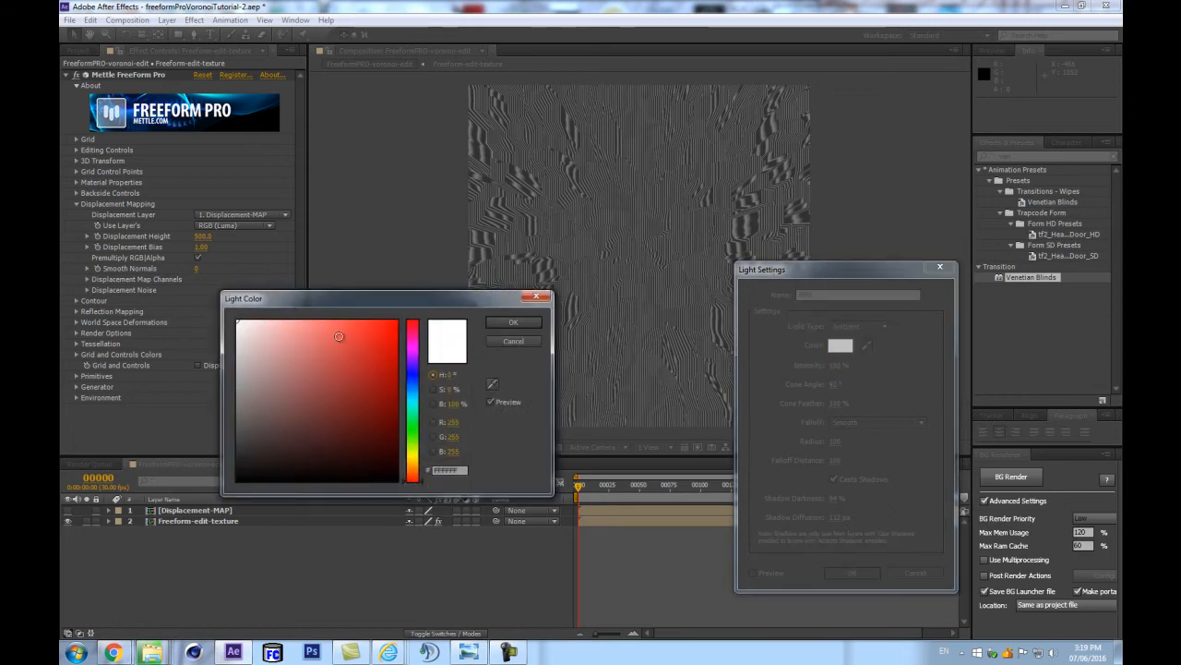
pyautogui.click(508, 319)
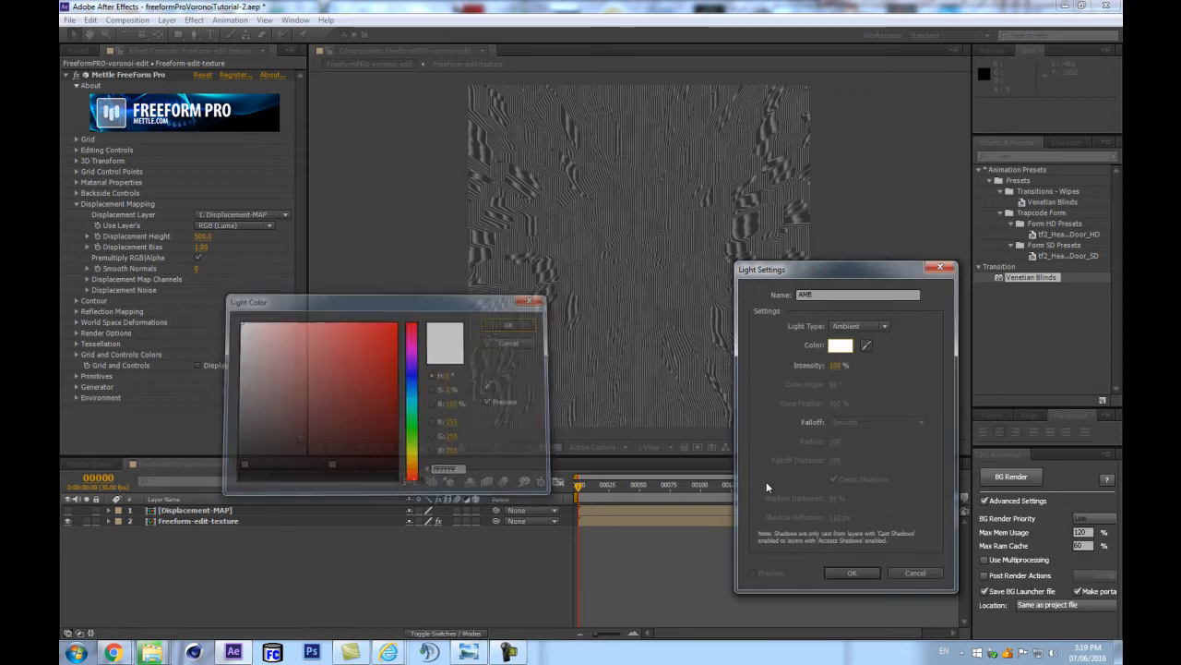
pyautogui.click(854, 573)
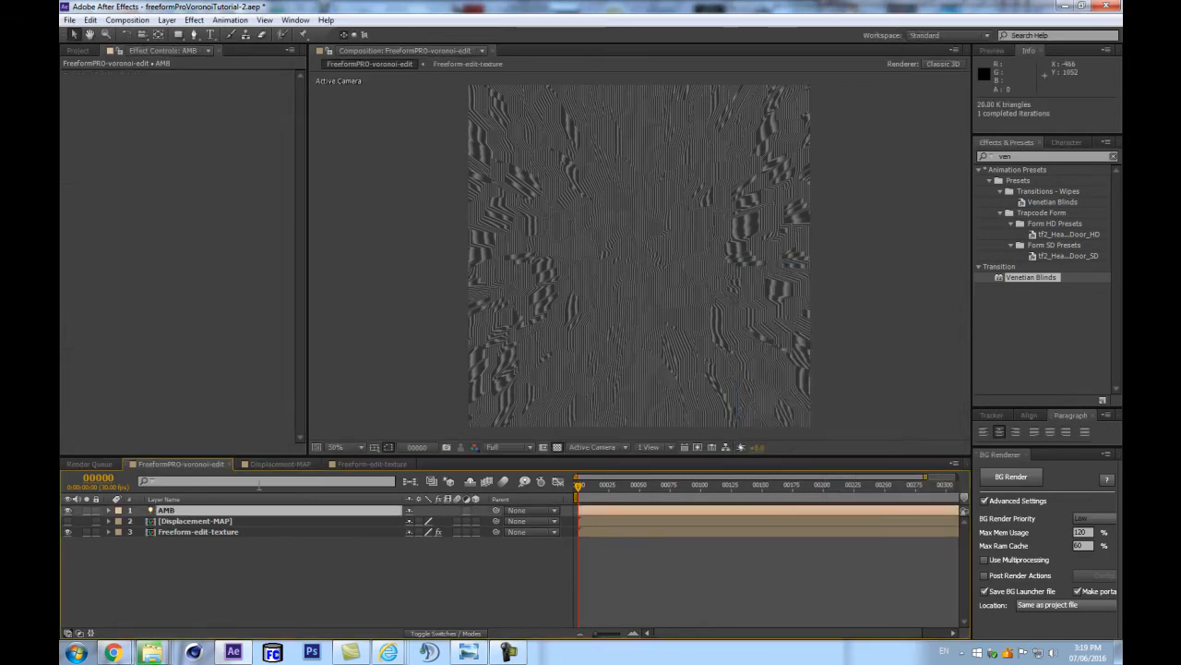
pyautogui.hotkey('ctrl', 'shift', 'alt', 'l')
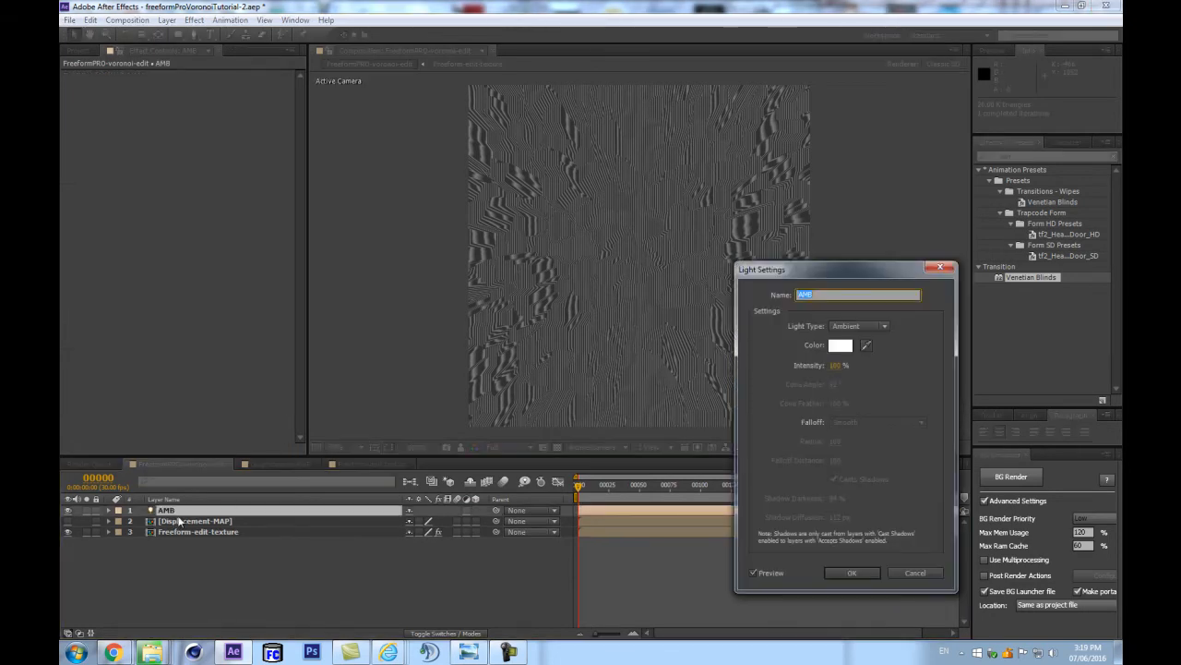
pyautogui.click(917, 572)
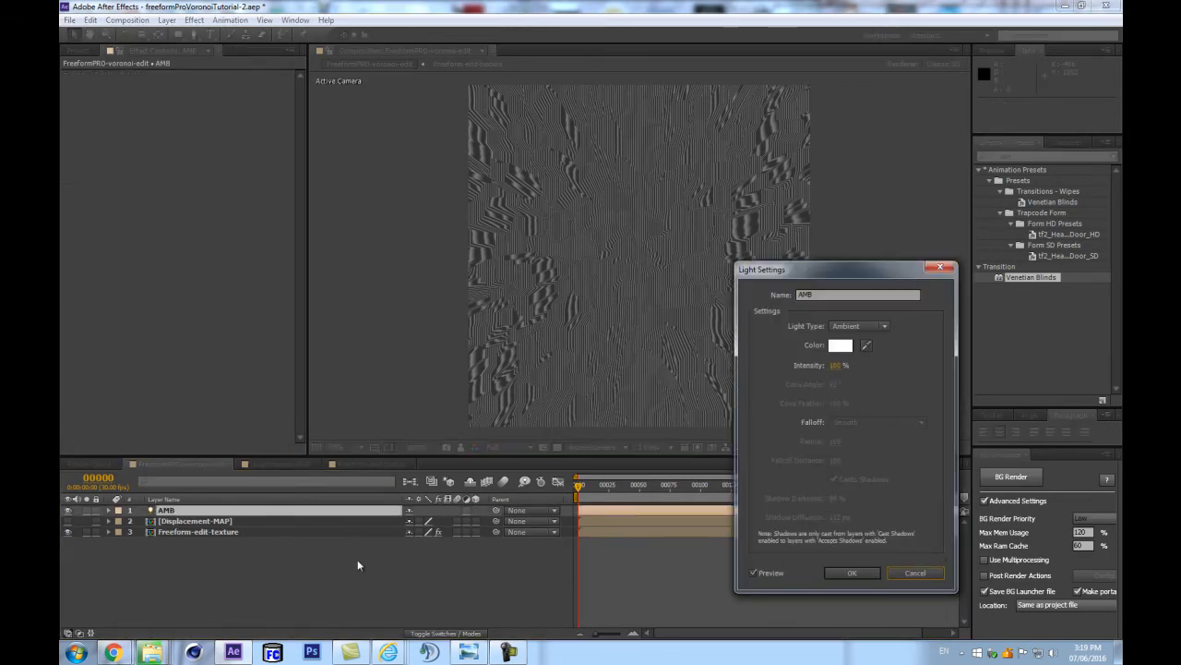
pyautogui.click(921, 576)
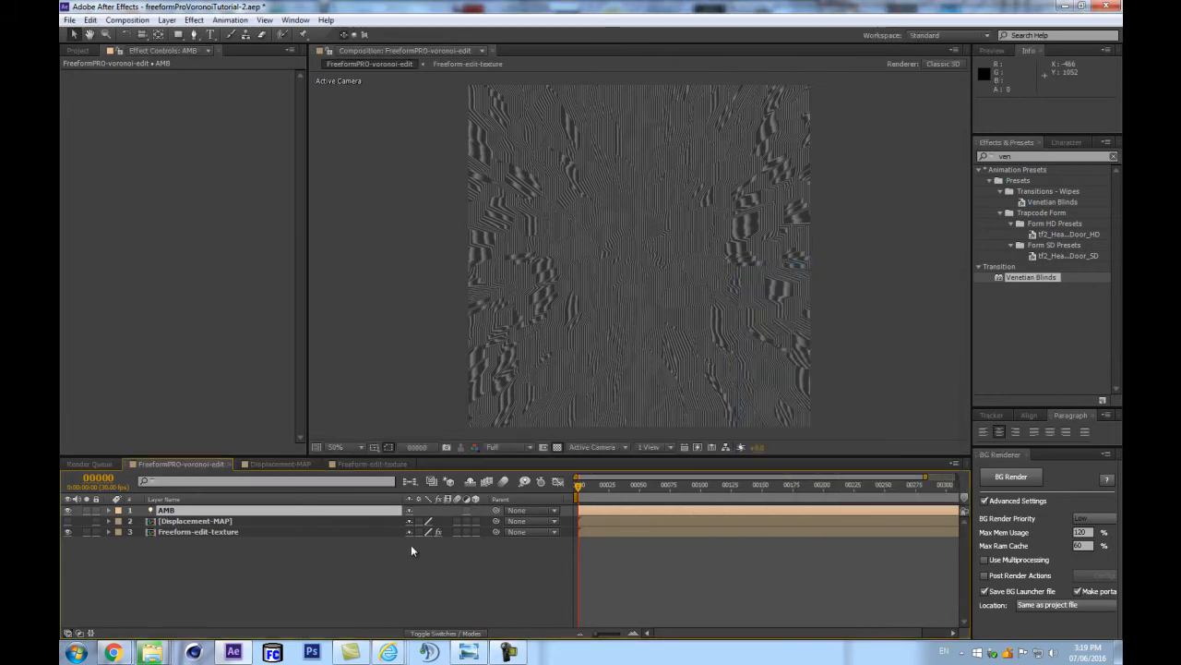
# Add a white Spot light named Light 1 with a 125° cone angle, 100% intensity and Smooth falloff.
pyautogui.hotkey('ctrl', 'shift', 'alt', 'l')
pyautogui.click(859, 326)
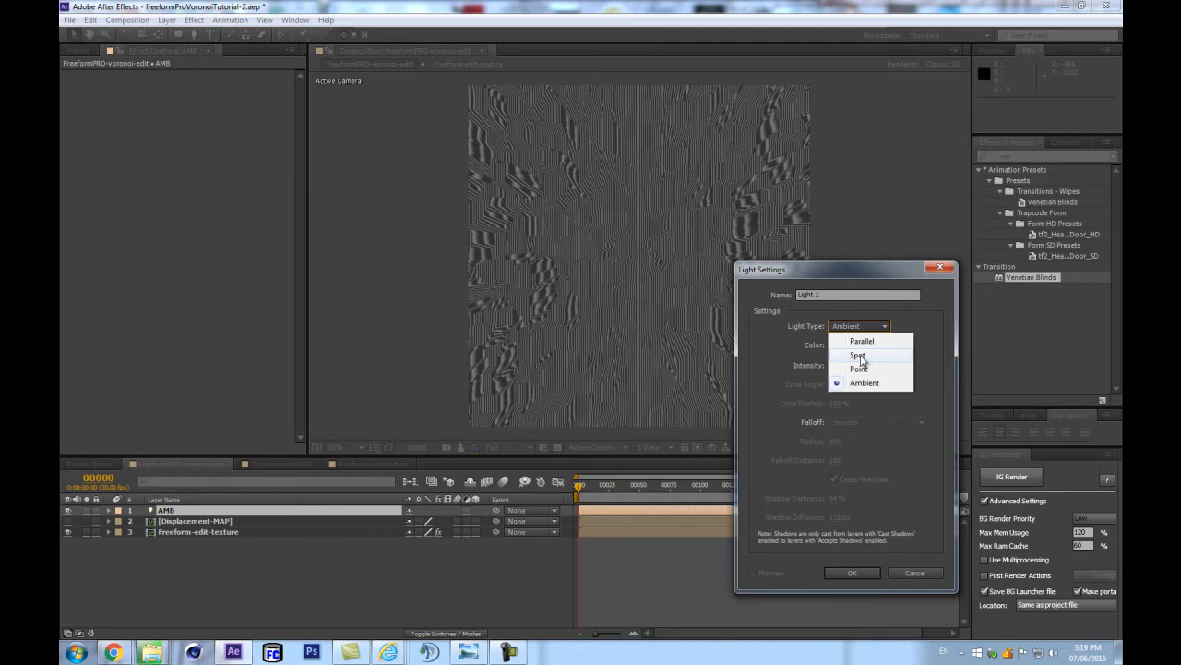
pyautogui.click(858, 355)
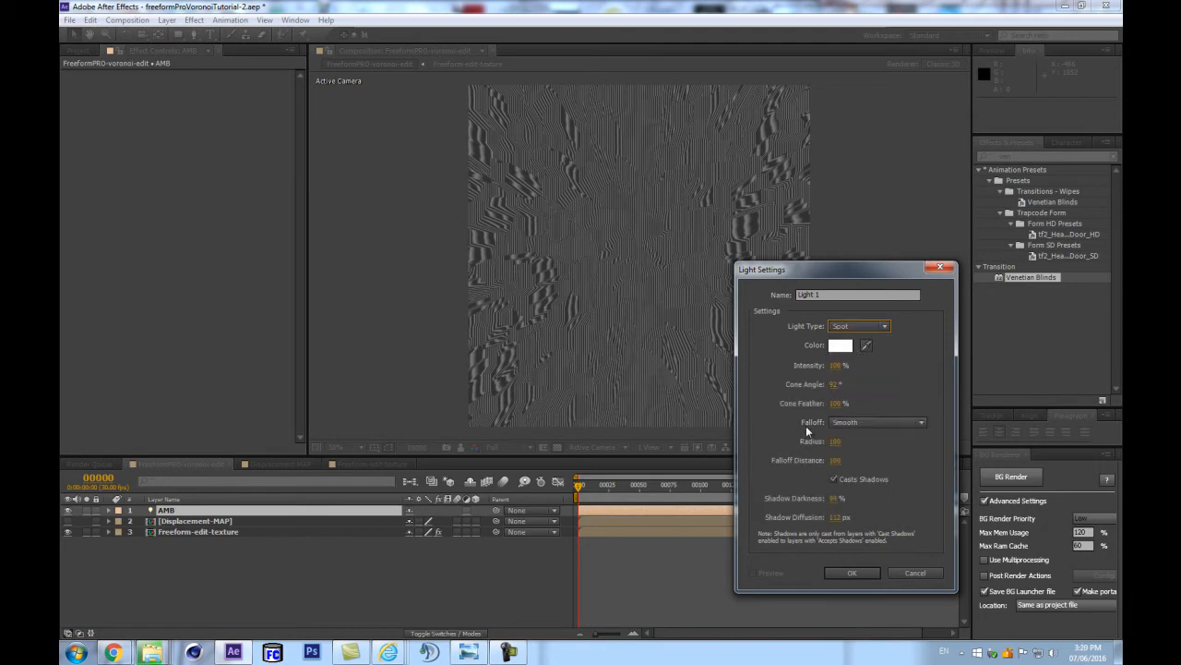
pyautogui.click(835, 384)
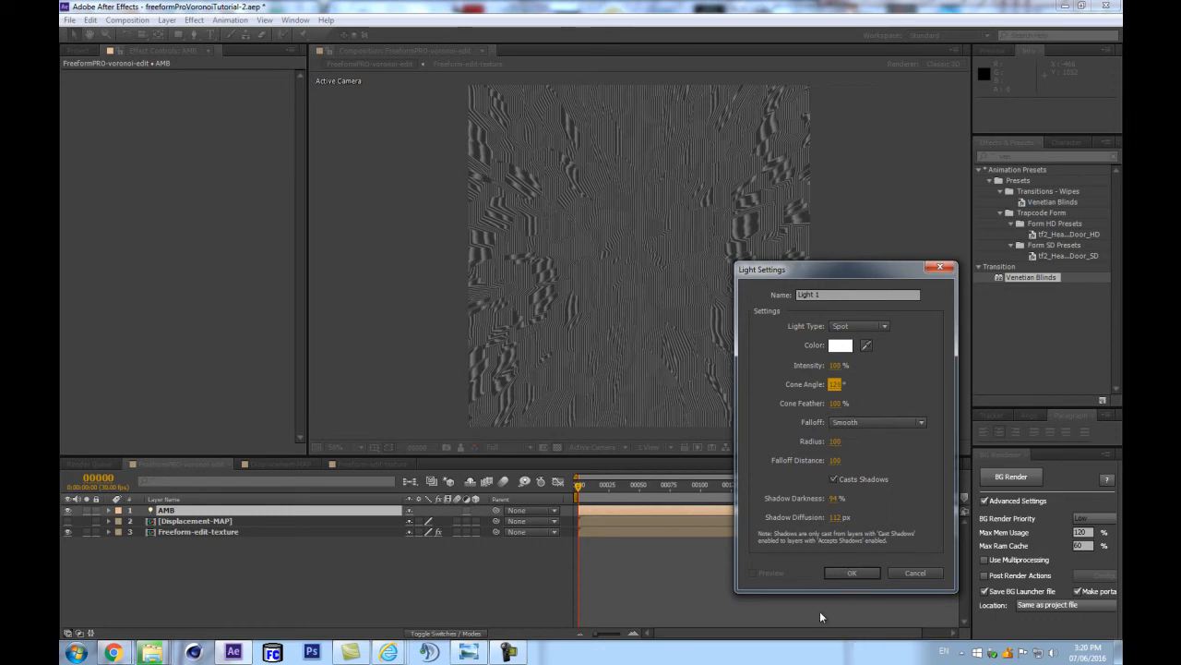
pyautogui.click(836, 573)
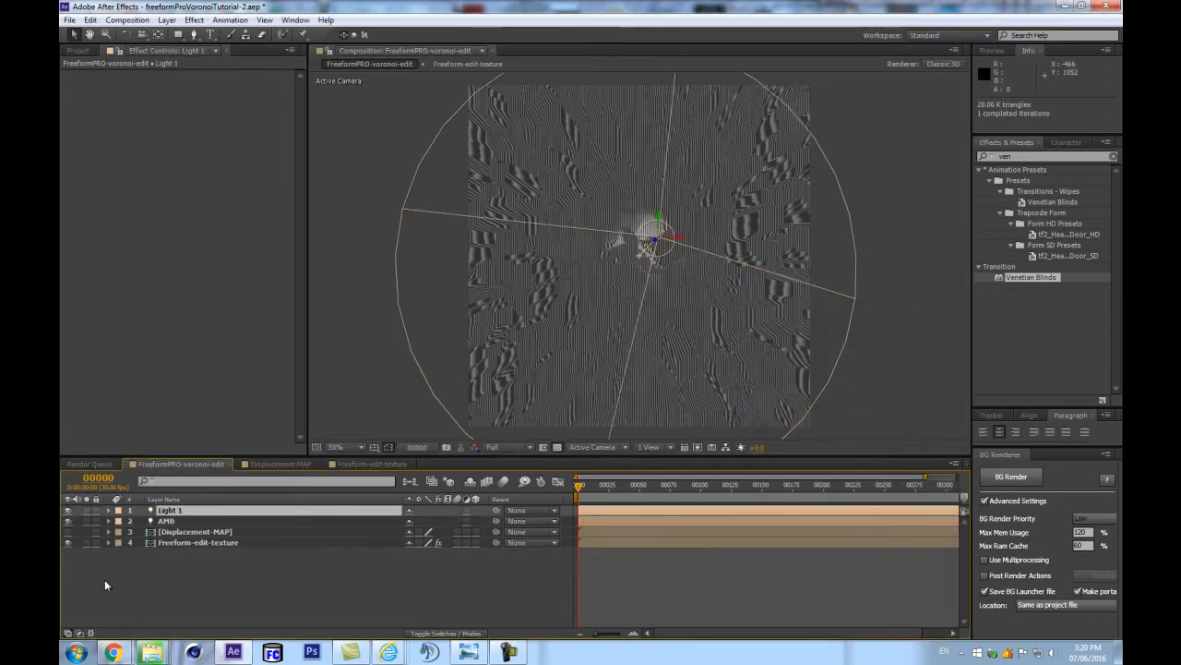
# Try moving Light 1 just beyond the texture's right edge and aiming its point of interest back onto the texture.
pyautogui.moveTo(684, 240); pyautogui.dragTo(815, 240)
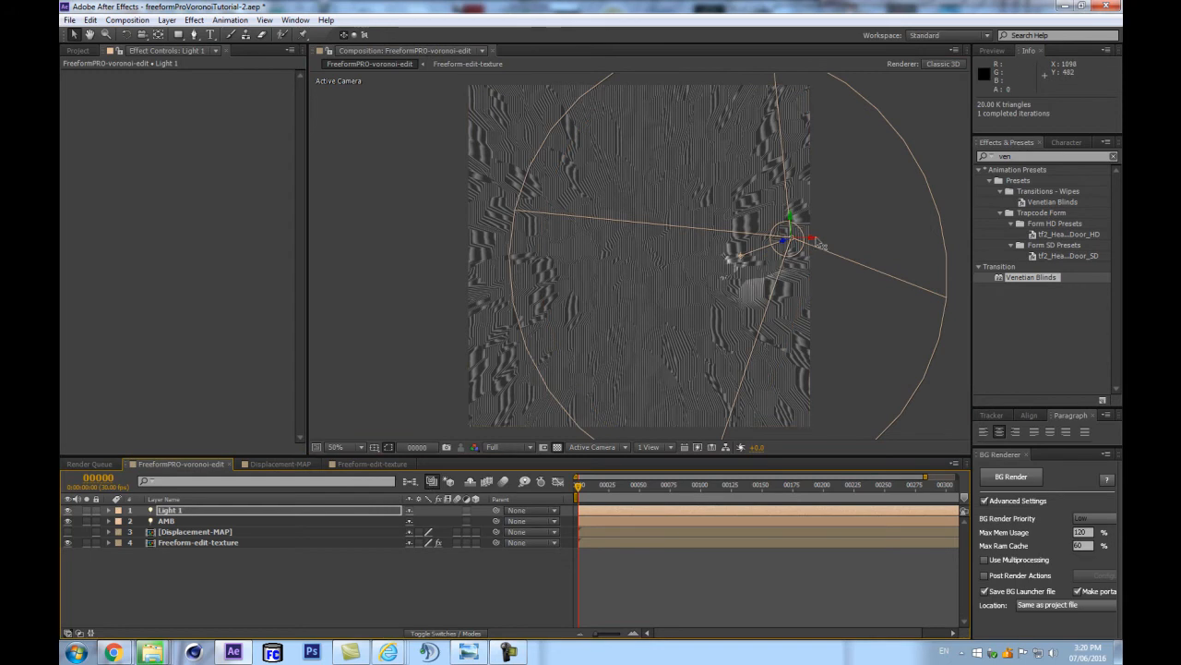
pyautogui.moveTo(785, 240); pyautogui.dragTo(720, 243)
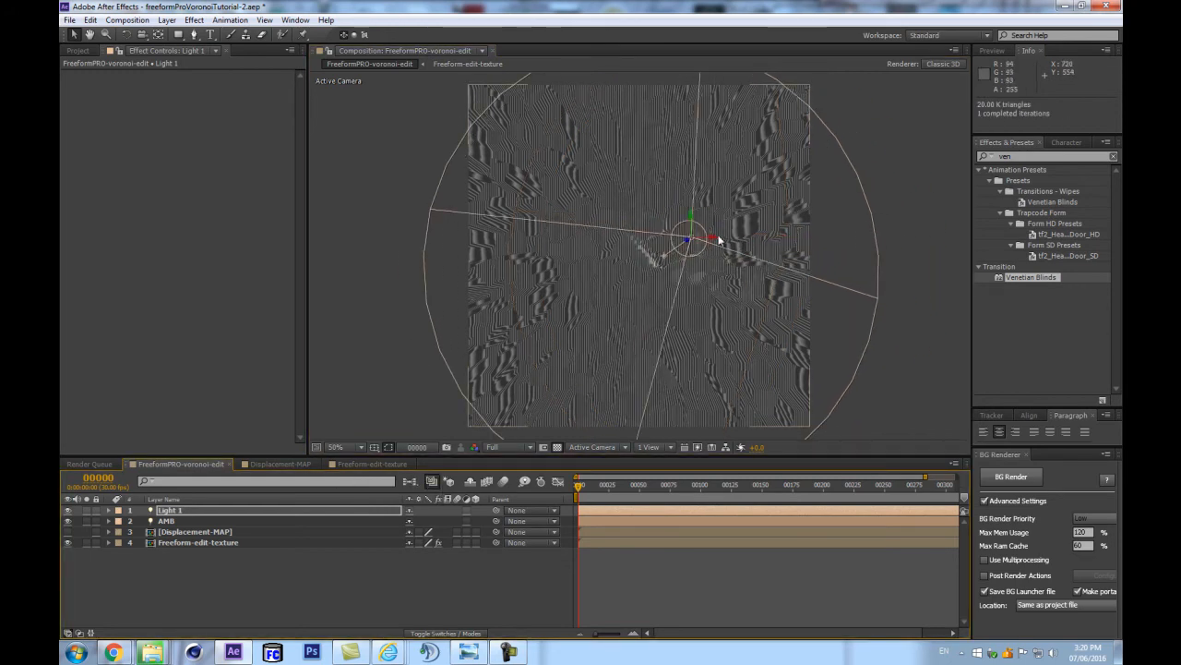
pyautogui.moveTo(720, 242); pyautogui.dragTo(843, 175)
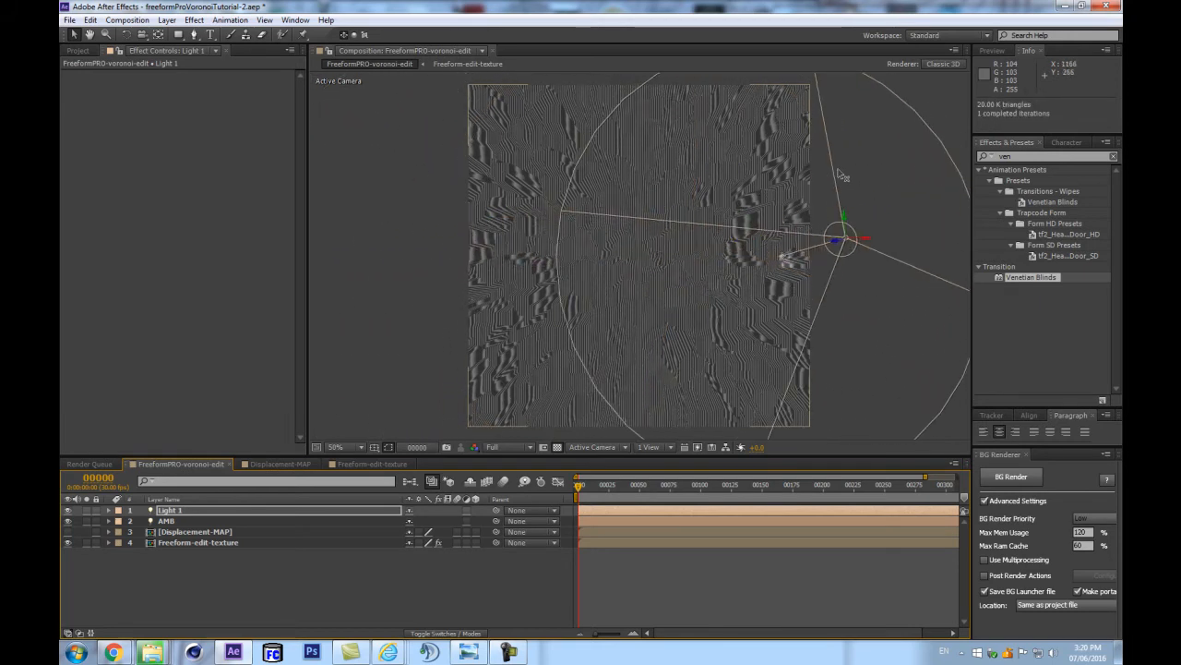
pyautogui.moveTo(785, 257); pyautogui.dragTo(715, 248)
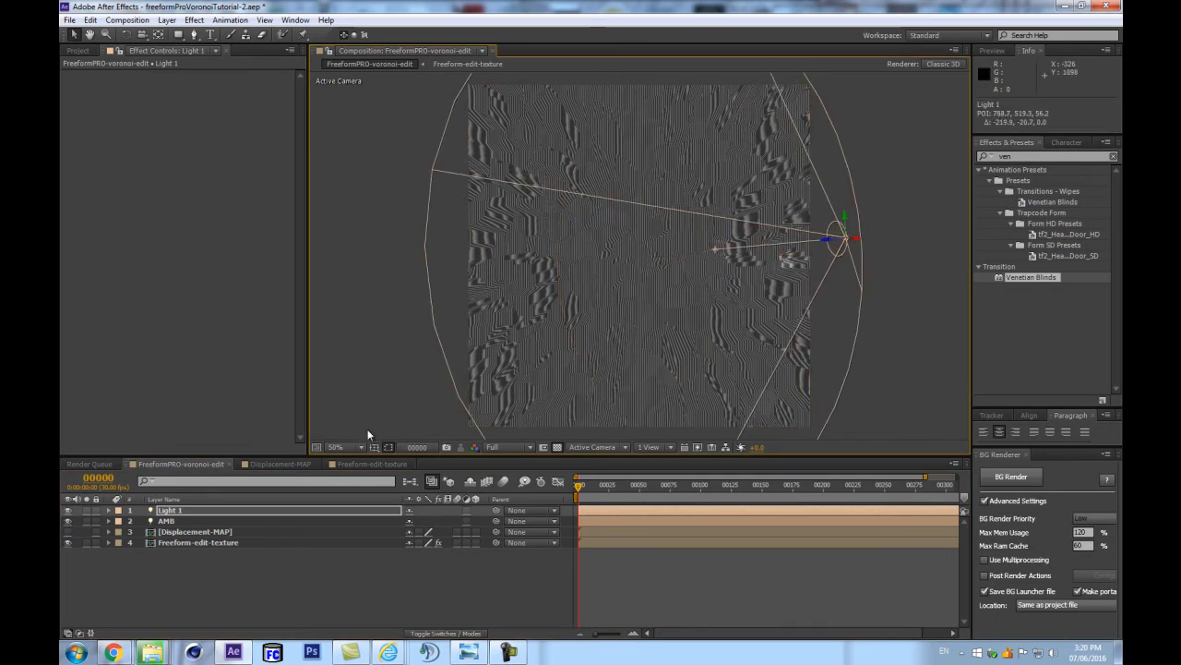
# Raise the intensity of Light 1 to 351% in its light options.
pyautogui.press('a')
pyautogui.press('a')
pyautogui.moveTo(414, 533); pyautogui.dragTo(522, 533)
# Try nudging Light 1 sideways and aiming its point of interest near the centre of the texture.
pyautogui.moveTo(860, 242)
pyautogui.mouseDown()
pyautogui.moveTo(771, 242)
pyautogui.moveTo(928, 230)
pyautogui.moveTo(868, 242)
pyautogui.mouseUp()
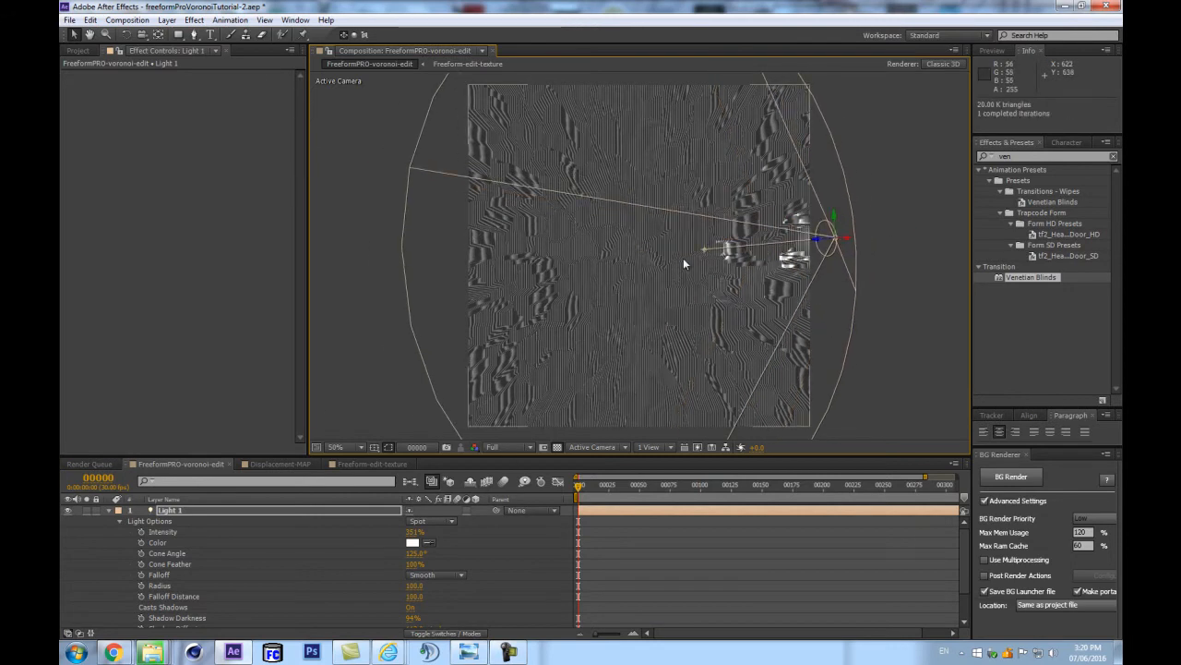
pyautogui.moveTo(705, 247); pyautogui.dragTo(636, 268)
pyautogui.hotkey('ctrl', 'z')
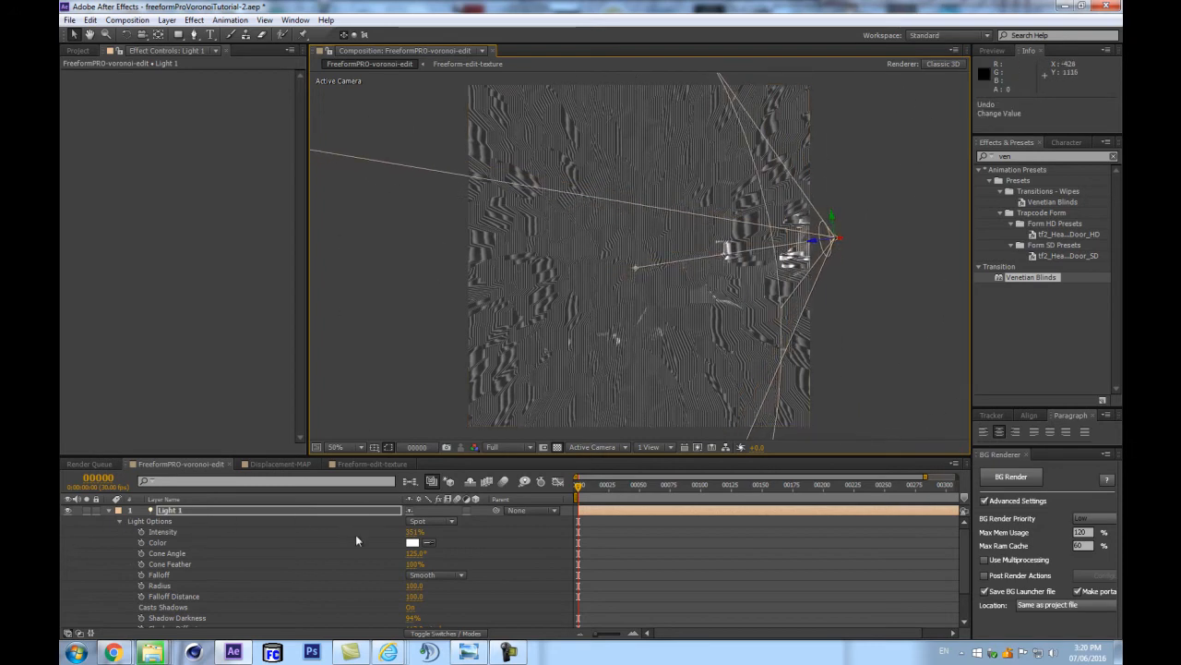
# Reset Light 1's position and move the light away from the texture, beyond its upper right, to about 1143, 359, -971.
pyautogui.press('p')
pyautogui.rightClick(294, 521)
pyautogui.click(323, 483)
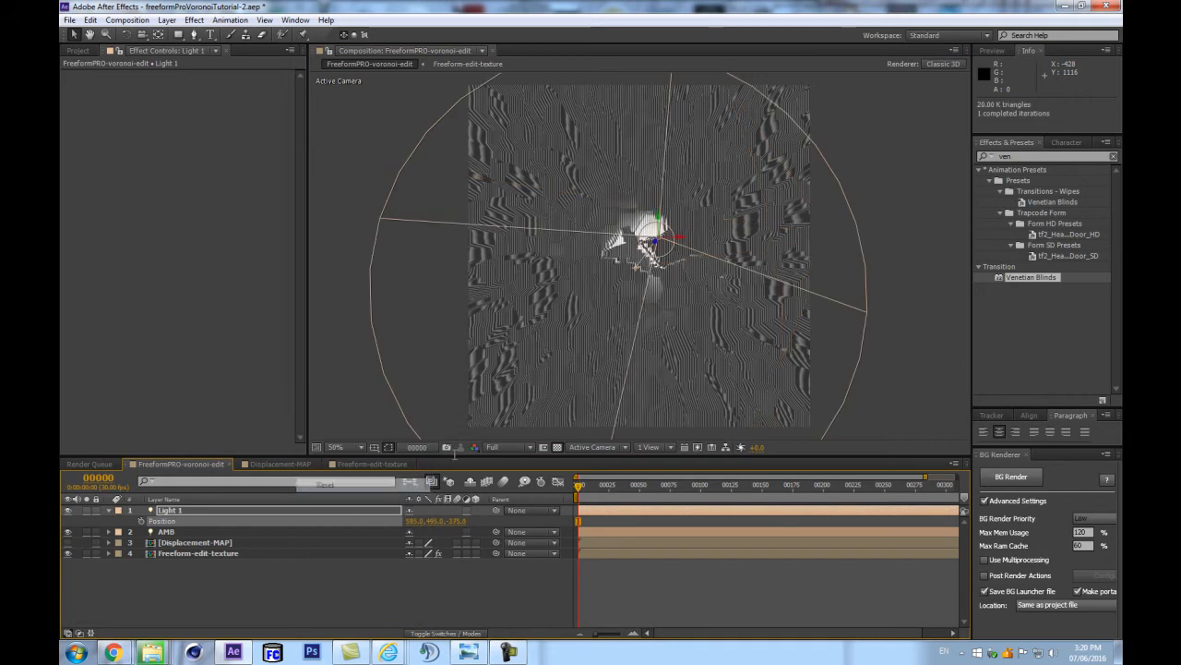
pyautogui.moveTo(654, 240); pyautogui.dragTo(1021, 135)
pyautogui.press(',')
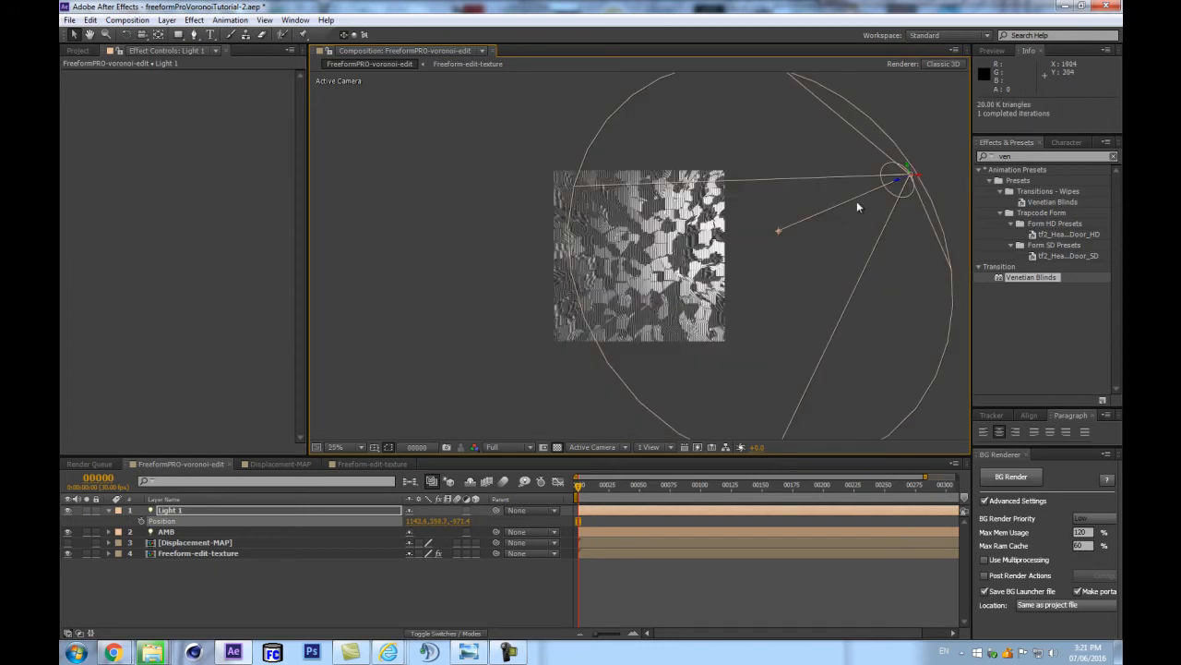
# Move Light 1's point of interest to about 959, 440, -567 and set the light's X position to about 1288.
pyautogui.moveTo(687, 246); pyautogui.dragTo(746, 229)
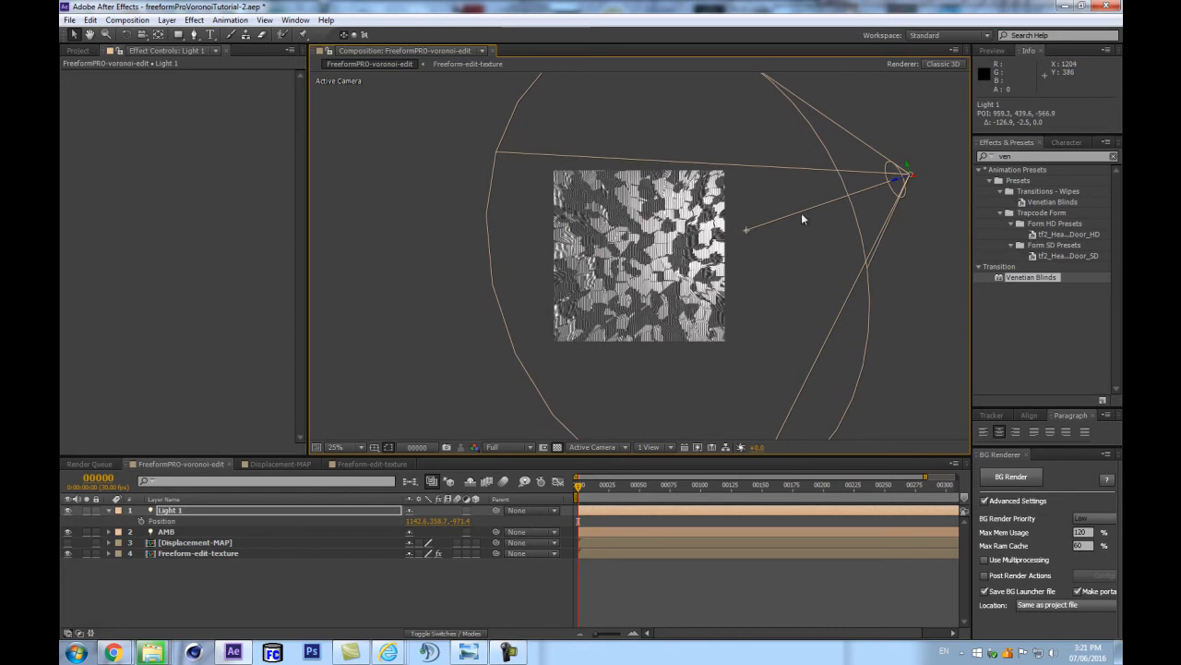
pyautogui.moveTo(441, 522)
pyautogui.mouseDown()
pyautogui.moveTo(559, 518)
pyautogui.moveTo(318, 517)
pyautogui.moveTo(480, 518)
pyautogui.moveTo(424, 518)
pyautogui.mouseUp()
pyautogui.scroll(4, 630, 310)
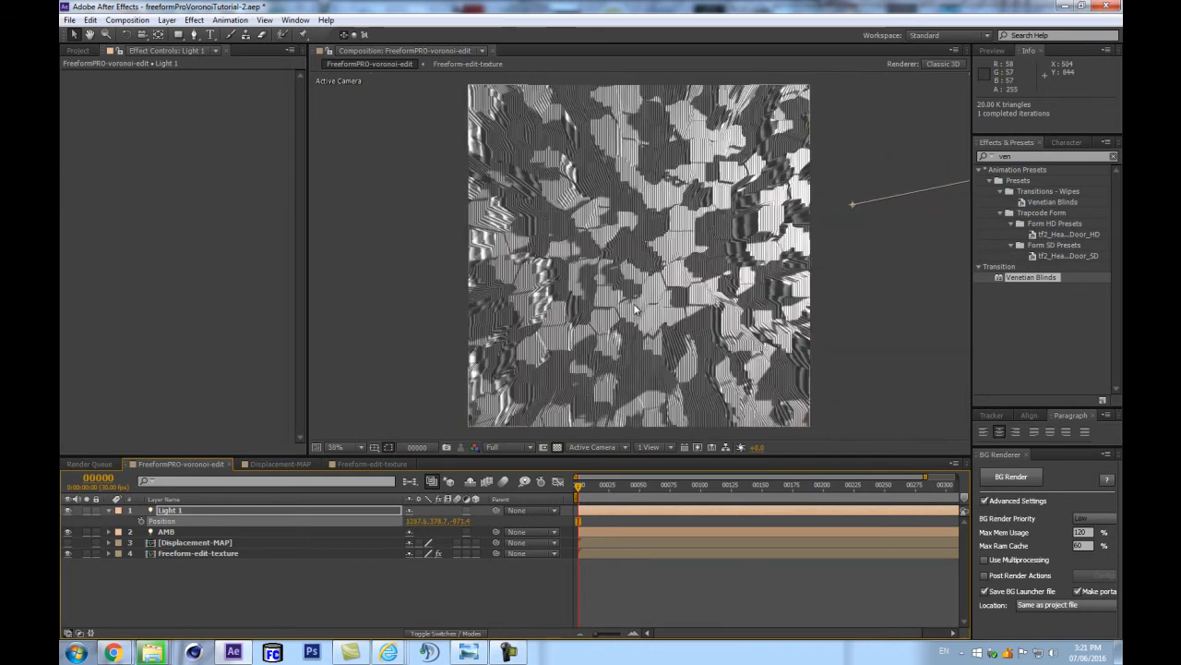
pyautogui.scroll(-2, 636, 311)
# Enable adaptive tessellation in the FreeForm Pro effect on Freeform-edit-texture and check the sharpened cell edges up close.
pyautogui.click(184, 552)
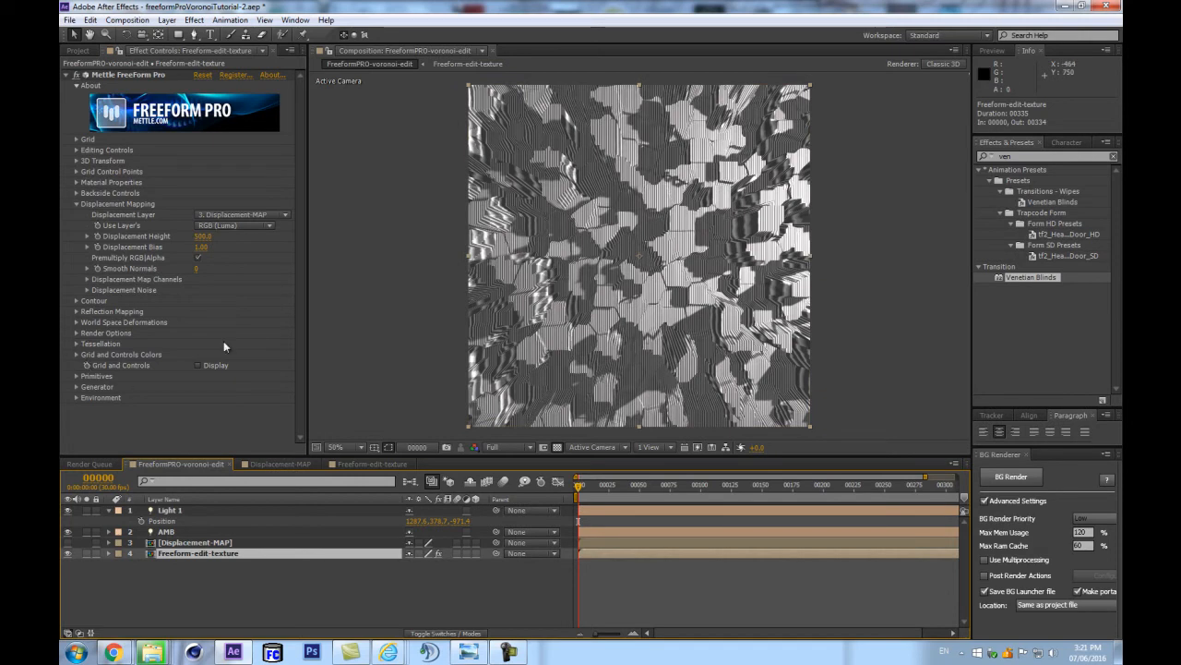
pyautogui.click(76, 343)
pyautogui.click(197, 355)
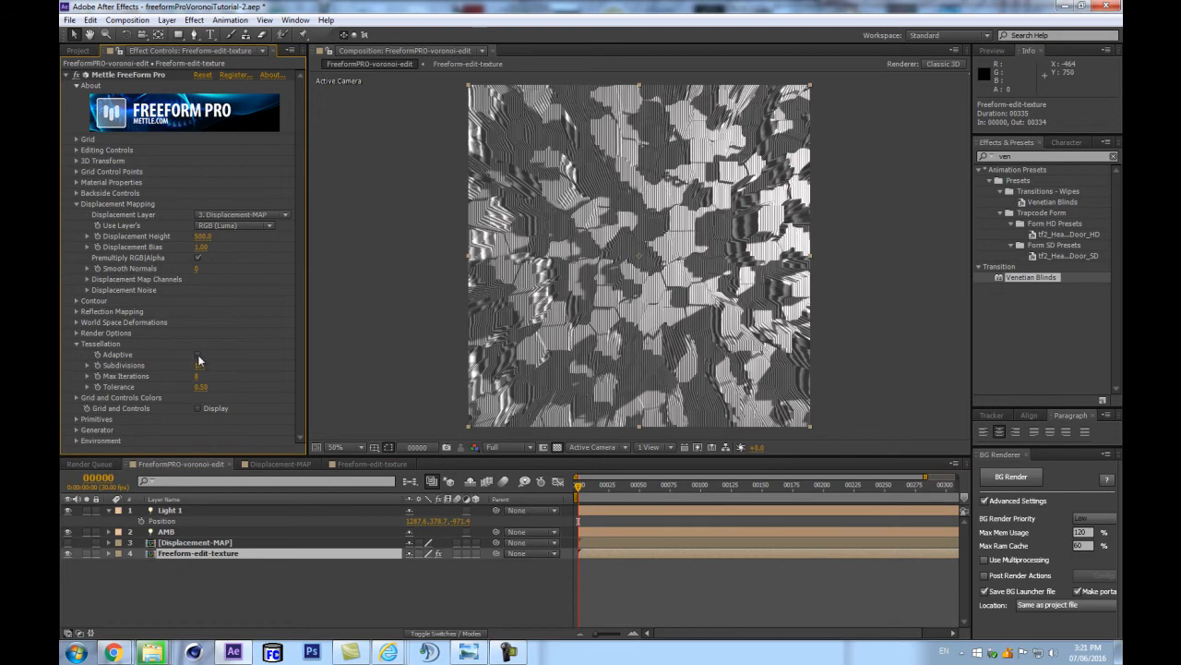
pyautogui.scroll(3, 670, 267)
pyautogui.scroll(-3, 670, 268)
pyautogui.moveTo(674, 453); pyautogui.dragTo(675, 485)
pyautogui.scroll(2, 757, 367)
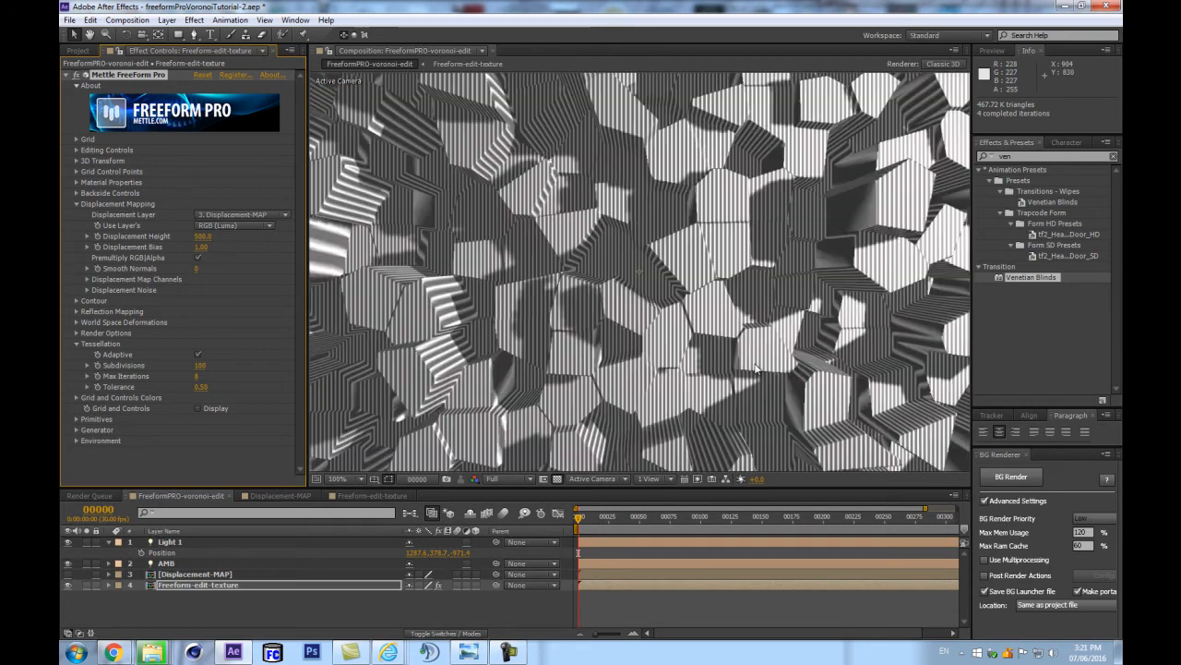
pyautogui.scroll(-2, 756, 368)
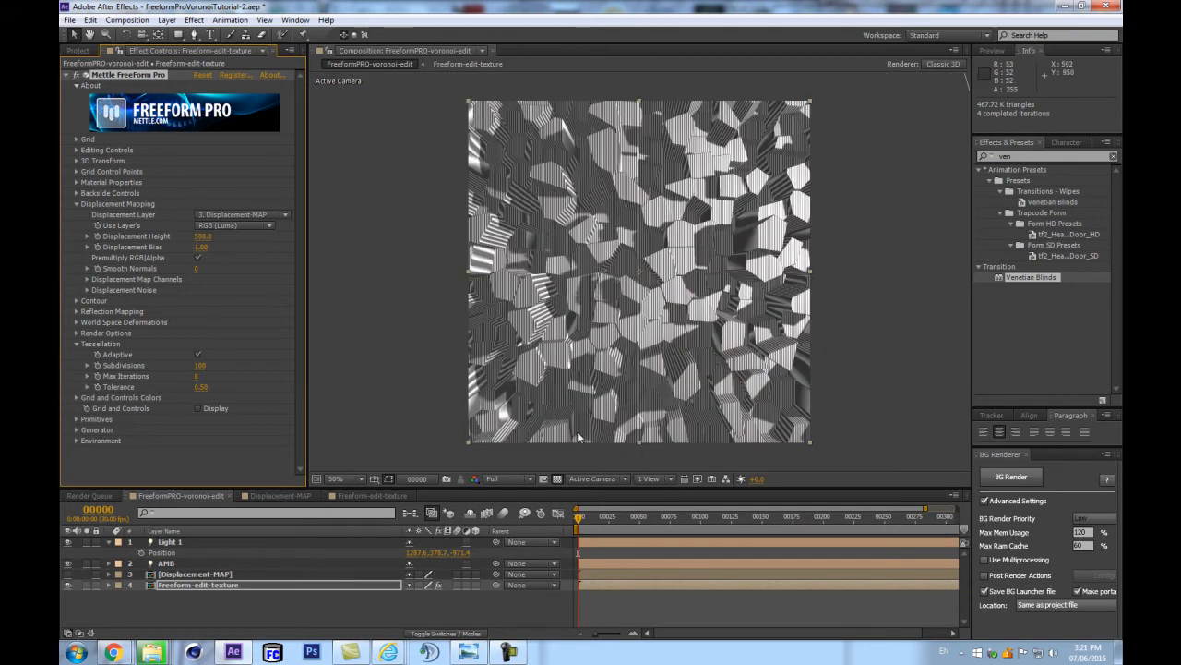
# Create a two-node camera named Camera 1 above Light 1, choosing a lens preset longer than 35mm.
pyautogui.click(171, 543)
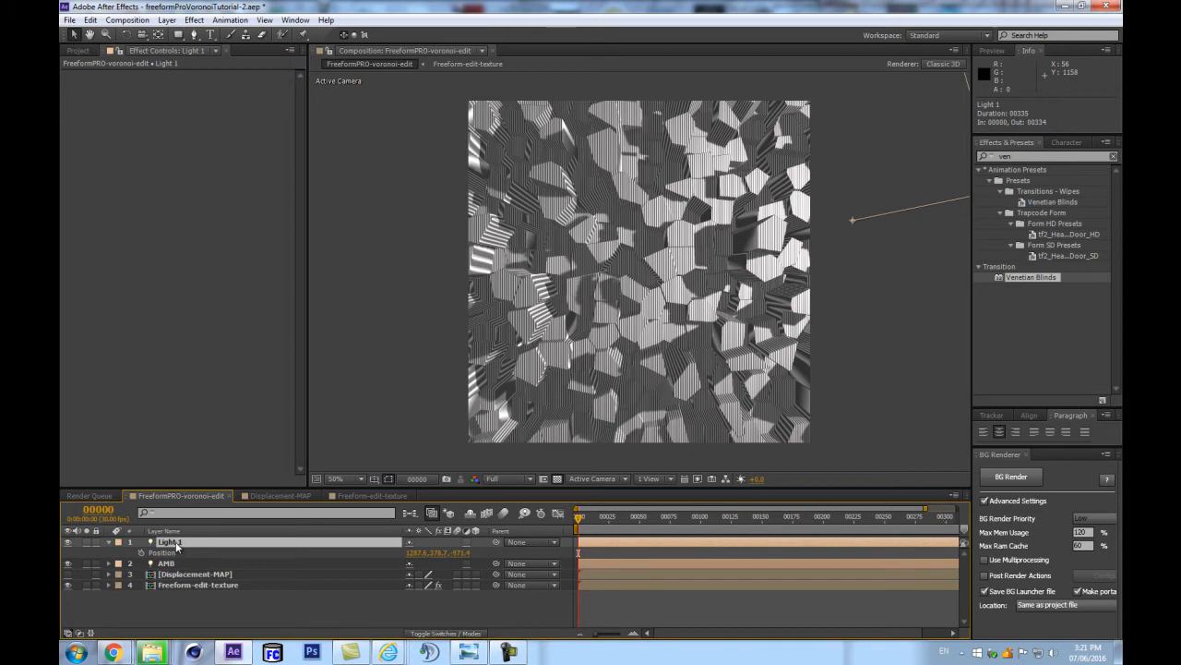
pyautogui.hotkey('ctrl', 'alt', 'shift', 'c')
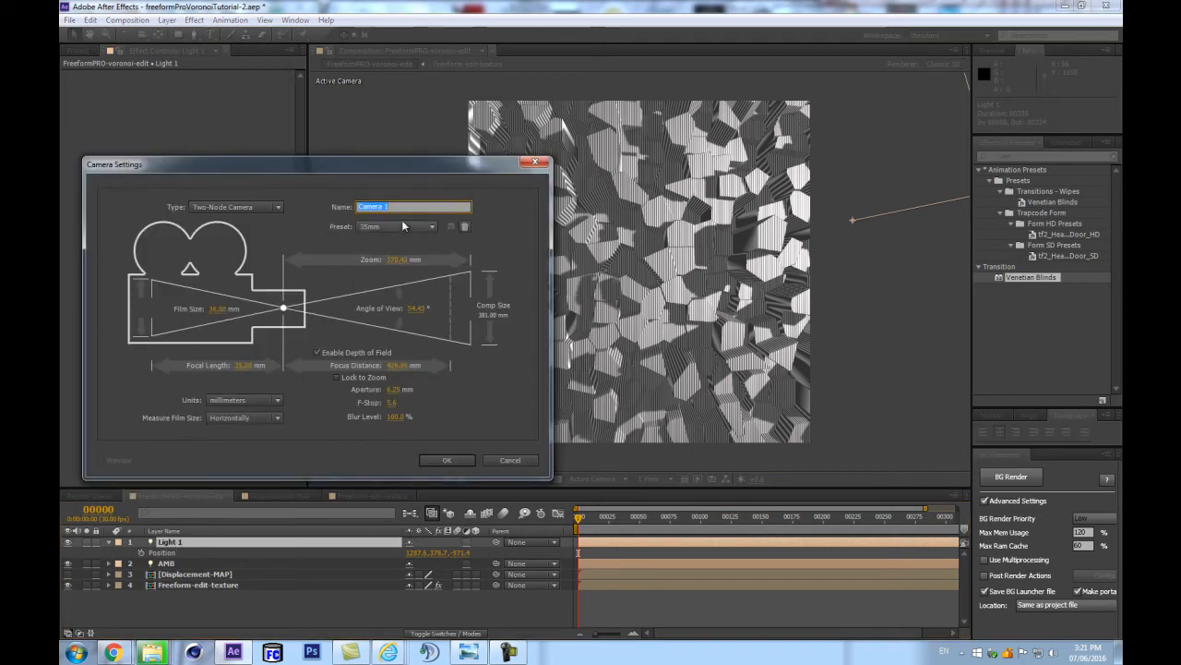
pyautogui.click(411, 226)
pyautogui.click(387, 320)
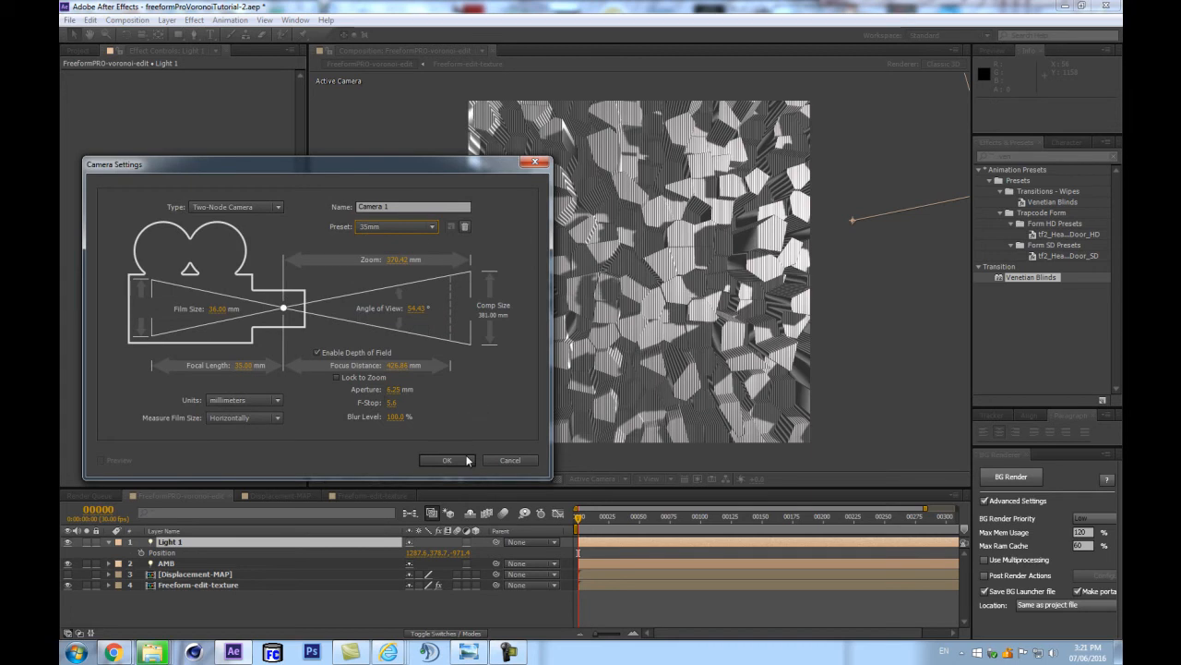
pyautogui.click(405, 228)
pyautogui.click(387, 332)
pyautogui.click(467, 462)
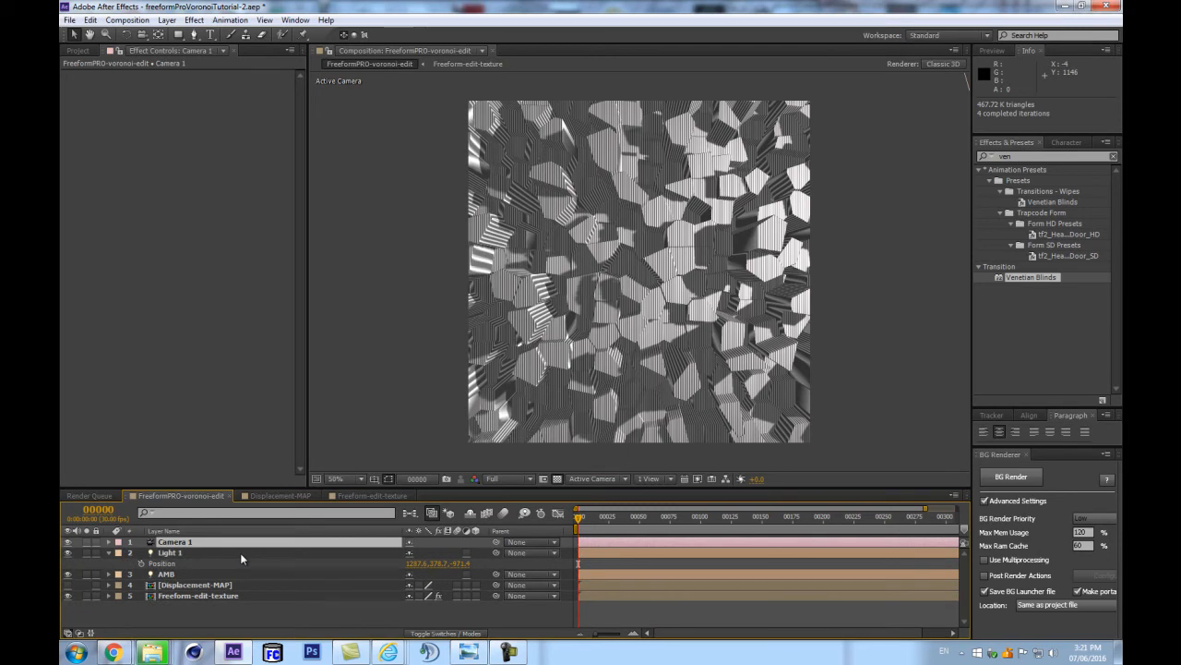
# Add a null object, make it a 3D layer and parent Camera 1 to it.
pyautogui.hotkey('ctrl', 'alt', 'shift', 'y')
pyautogui.click(477, 540)
pyautogui.moveTo(497, 552); pyautogui.dragTo(266, 540)
# Set Null 1's X rotation to 90° to view the displaced surface from the side.
pyautogui.press('r')
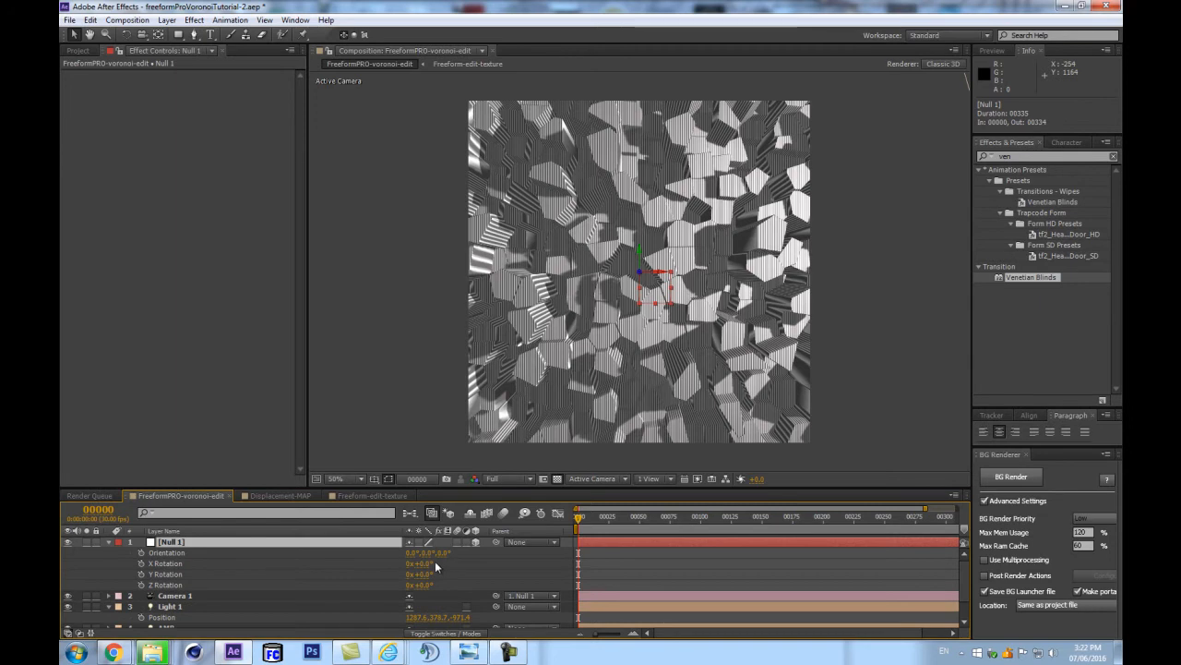
pyautogui.moveTo(431, 561); pyautogui.dragTo(467, 547)
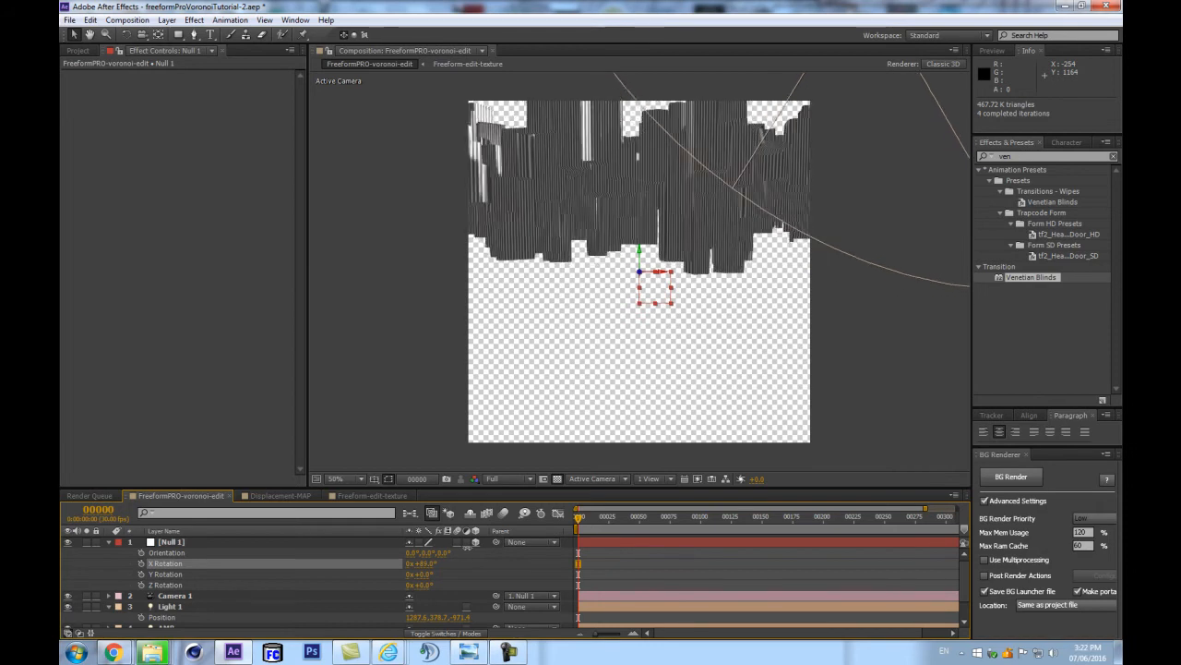
pyautogui.click(423, 563)
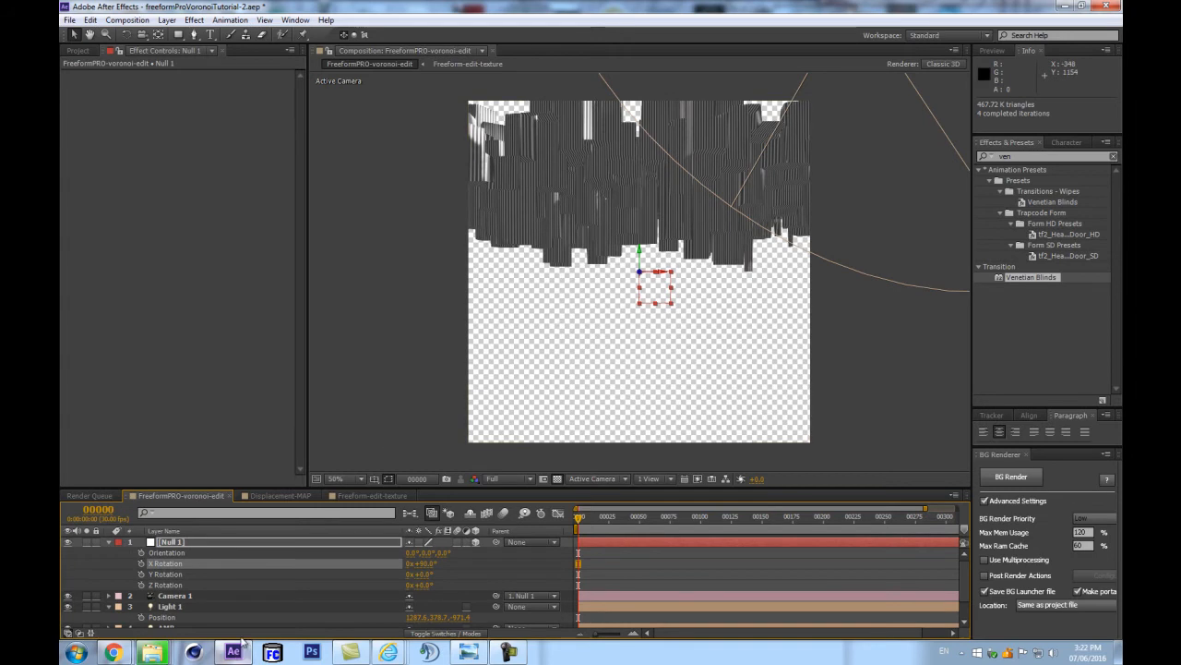
# Set the FreeForm Pro displacement bias of Freeform-edit-texture to 0.00.
pyautogui.scroll(-2, 214, 611)
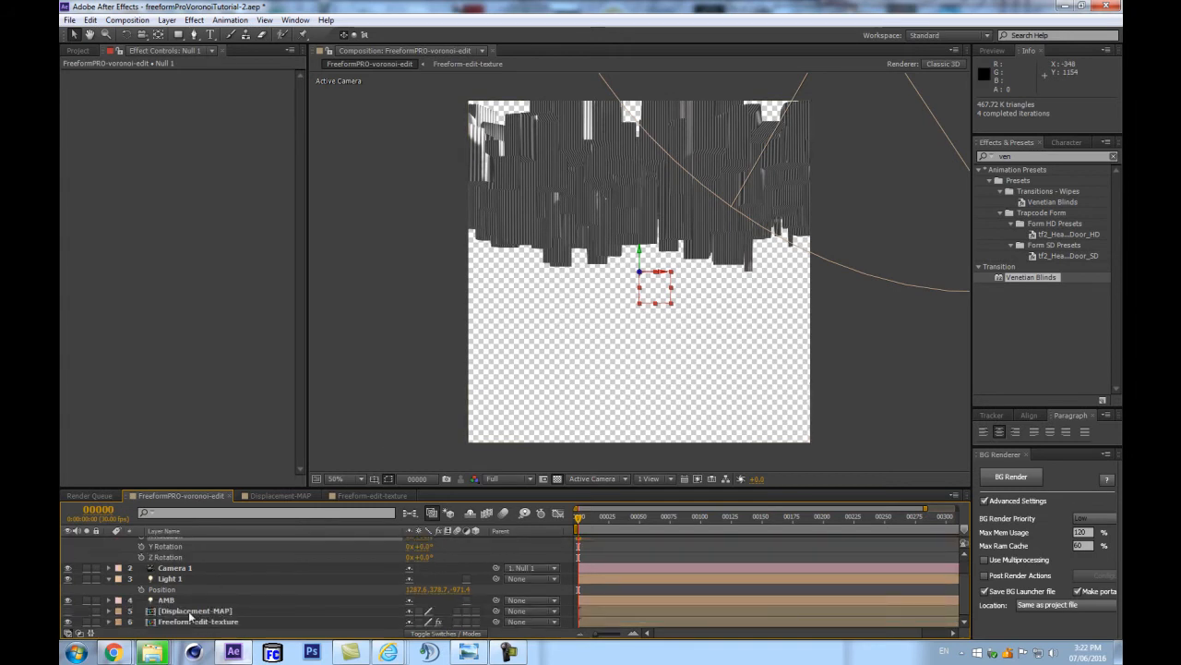
pyautogui.click(189, 621)
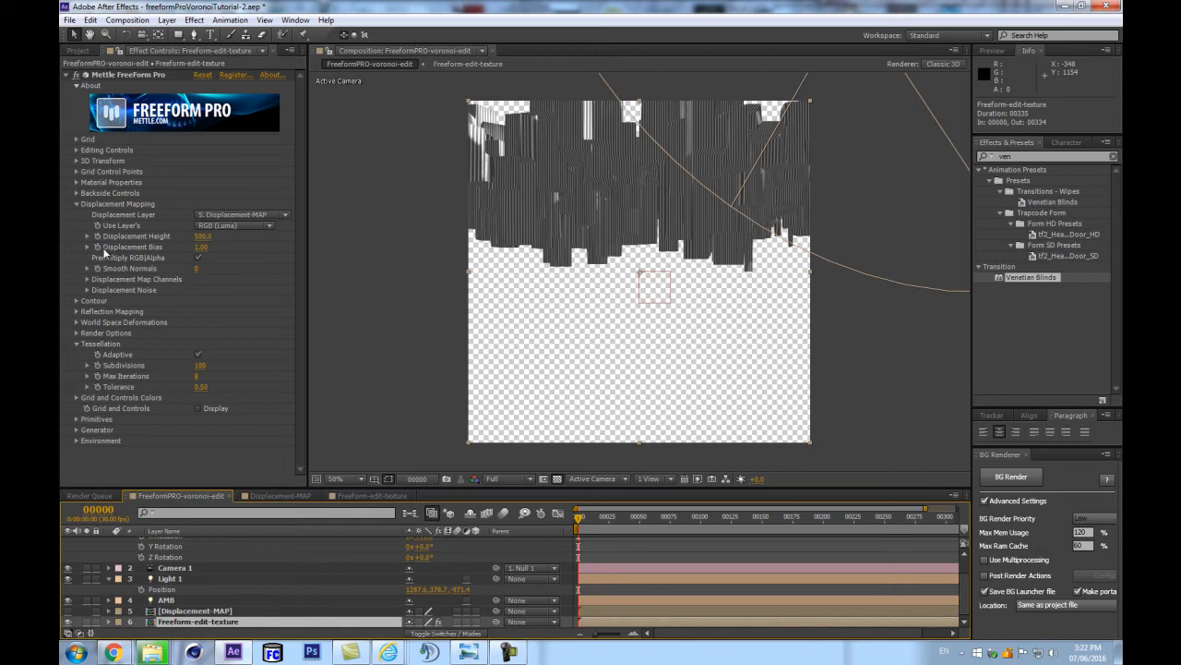
pyautogui.moveTo(203, 245); pyautogui.dragTo(325, 283)
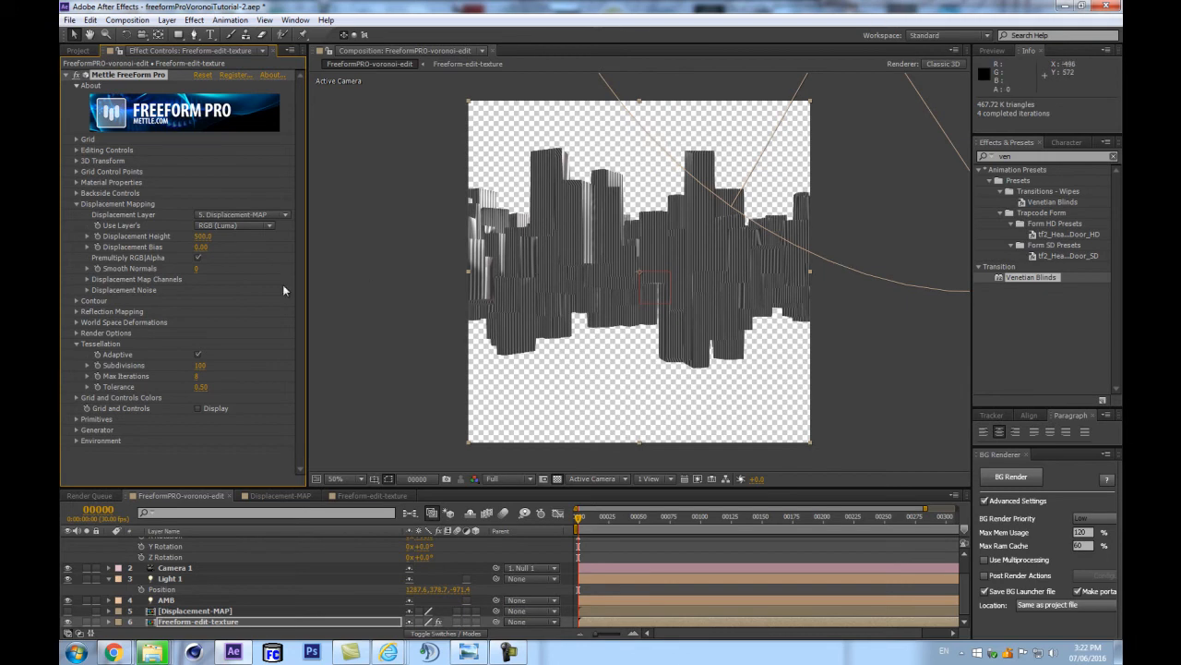
# Reset Null 1's X rotation to 0° and hide the null in the composition.
pyautogui.scroll(2, 438, 571)
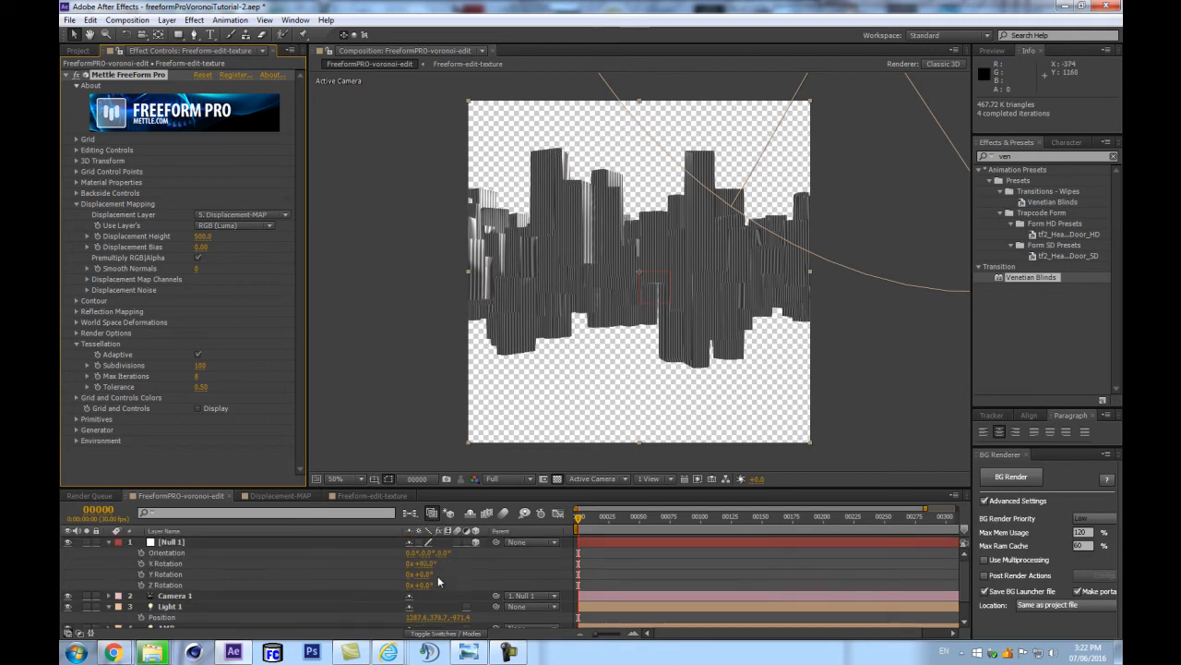
pyautogui.click(423, 565)
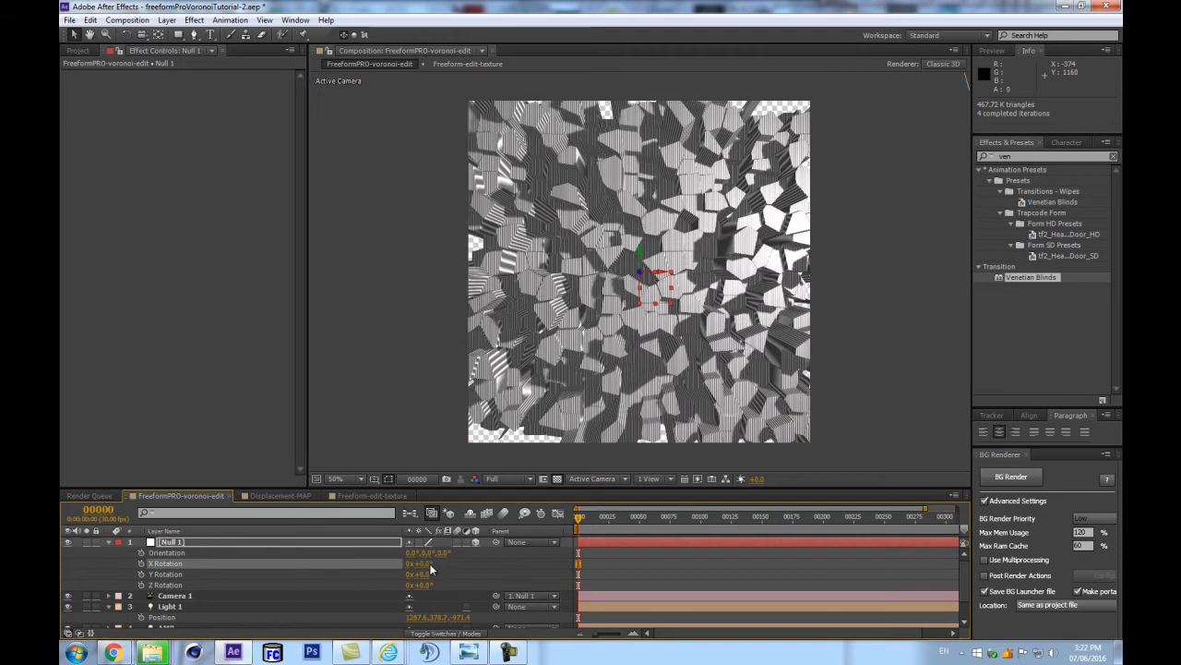
pyautogui.scroll(-1, 669, 252)
pyautogui.scroll(2, 668, 254)
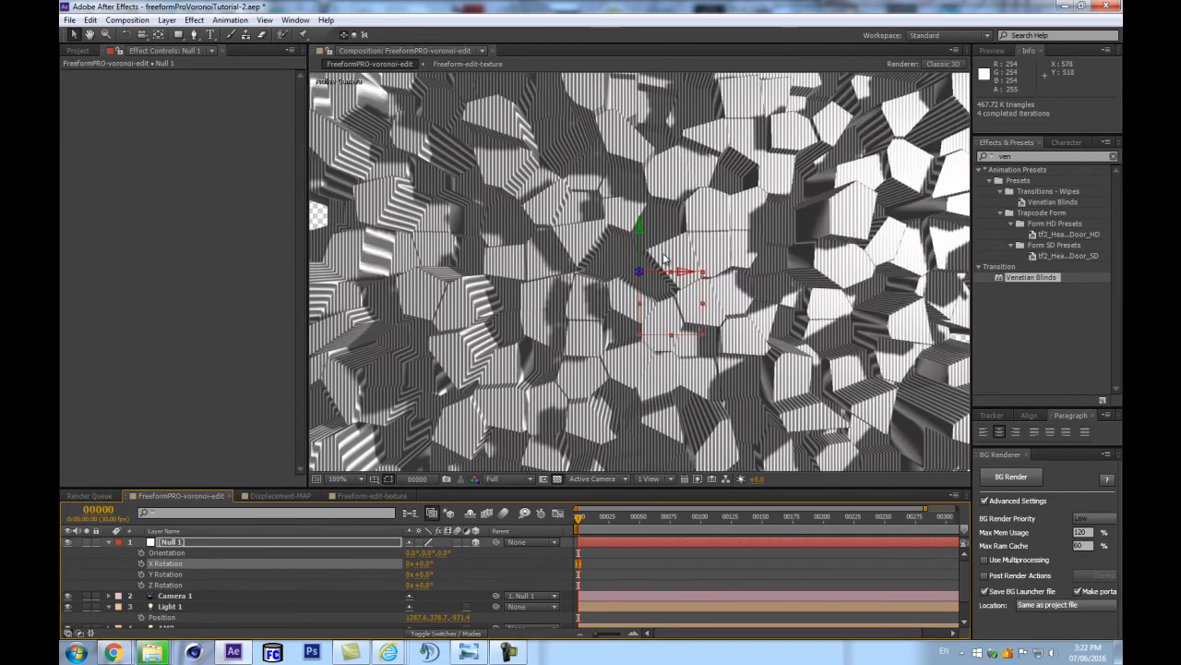
pyautogui.click(65, 543)
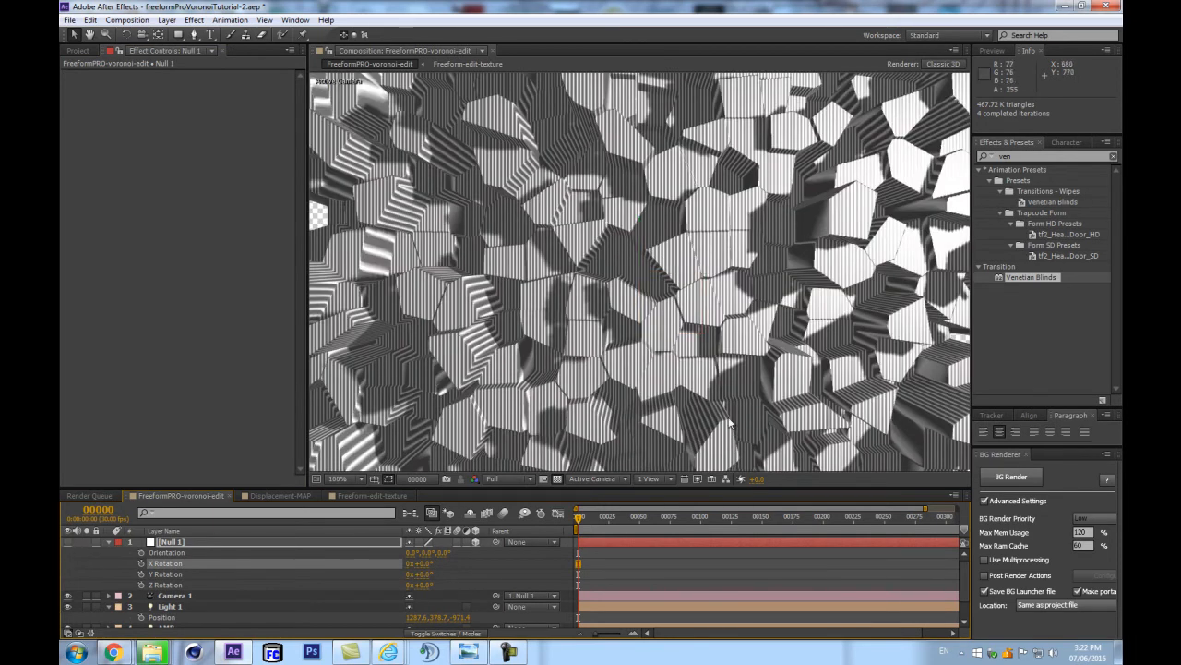
pyautogui.scroll(-1, 729, 425)
pyautogui.moveTo(684, 487); pyautogui.dragTo(715, 452)
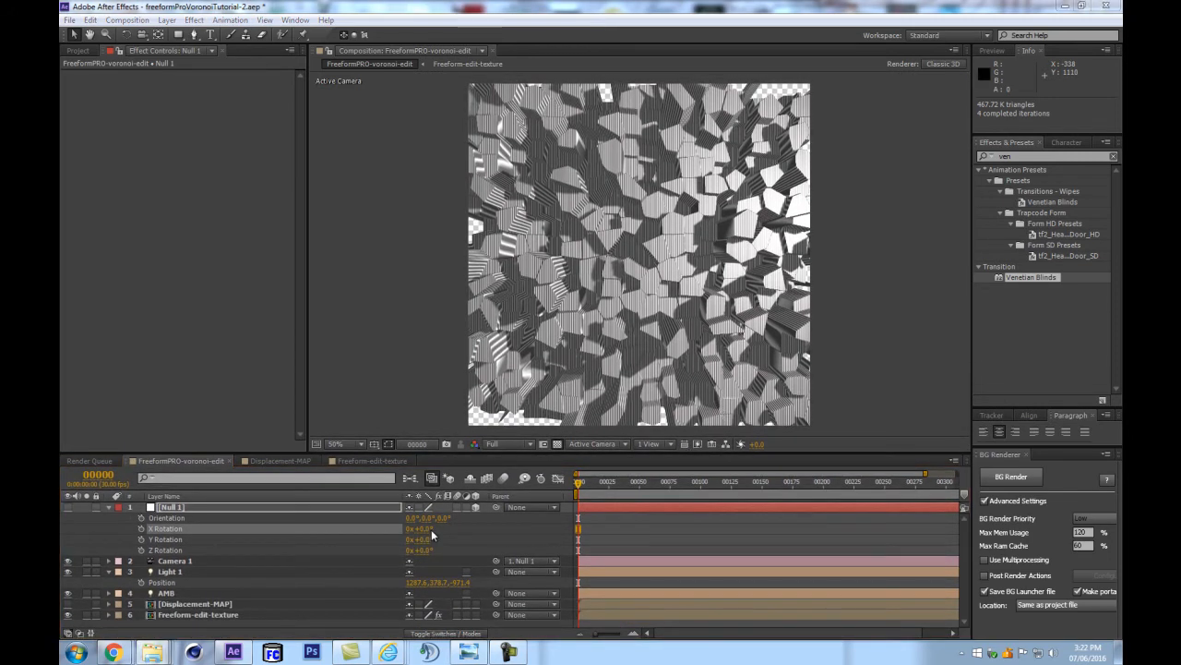
# Set Null 1's Z rotation to -45° and orbit Camera 1 to an oblique view, at position about 0, 974, -1141.
pyautogui.moveTo(426, 552)
pyautogui.mouseDown()
pyautogui.moveTo(377, 552)
pyautogui.moveTo(417, 556)
pyautogui.mouseUp()
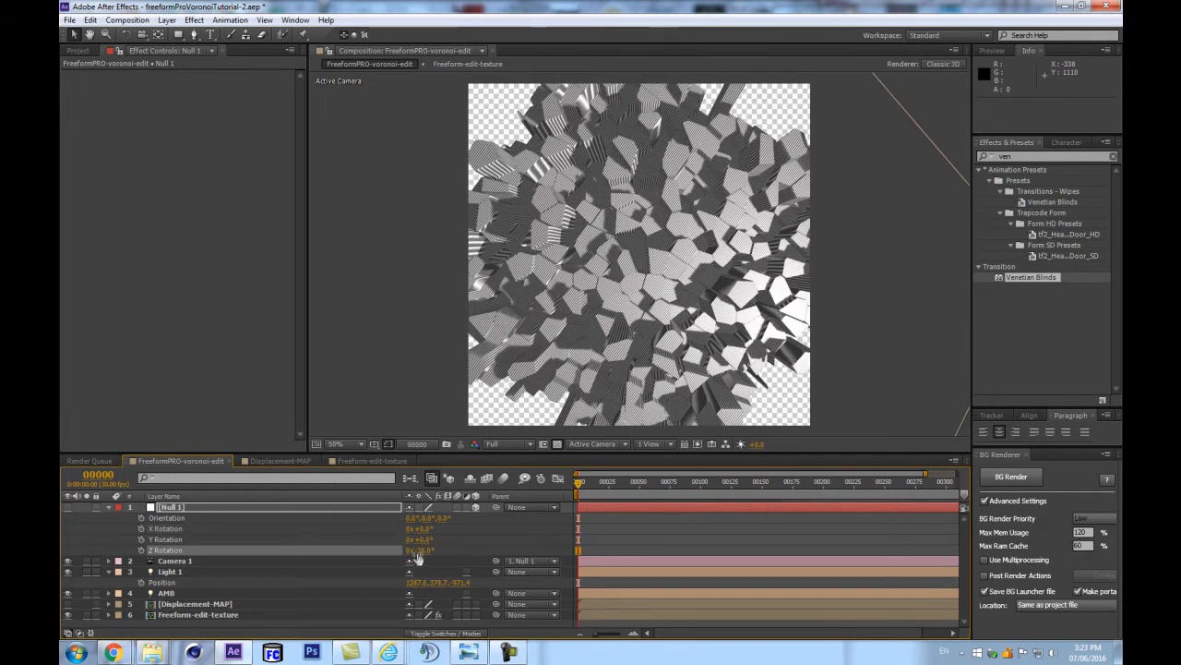
pyautogui.click(422, 551)
pyautogui.write('-45')
pyautogui.press('Return')
pyautogui.press('c')
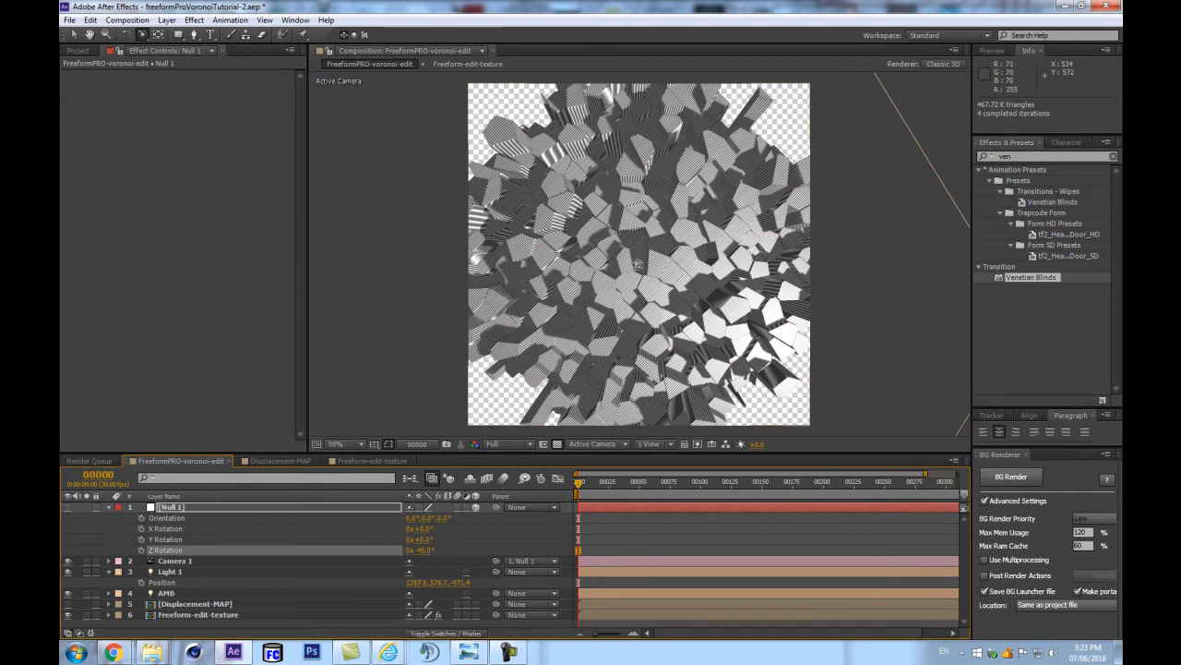
pyautogui.moveTo(642, 262); pyautogui.dragTo(647, 219)
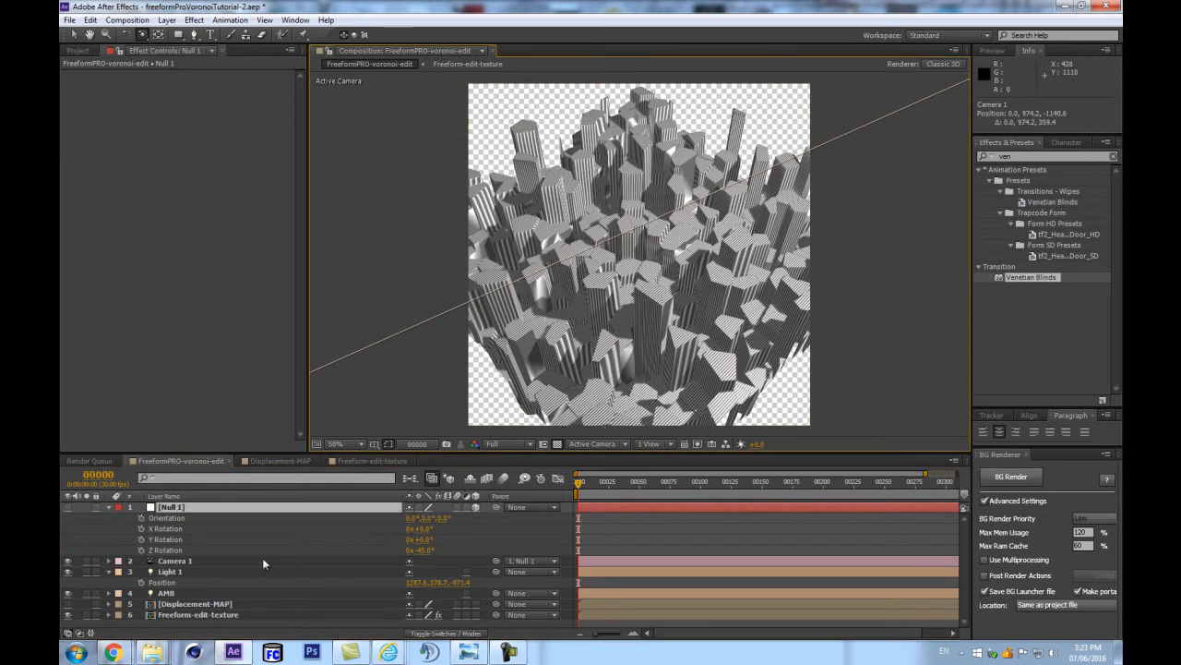
# Collapse the expanded layers and raise Light 1's intensity to 379% in its light options.
pyautogui.click(173, 512)
pyautogui.hotkey('ctrl', 'a')
pyautogui.click(110, 508)
pyautogui.click(227, 598)
pyautogui.click(205, 529)
pyautogui.press('a')
pyautogui.press('a')
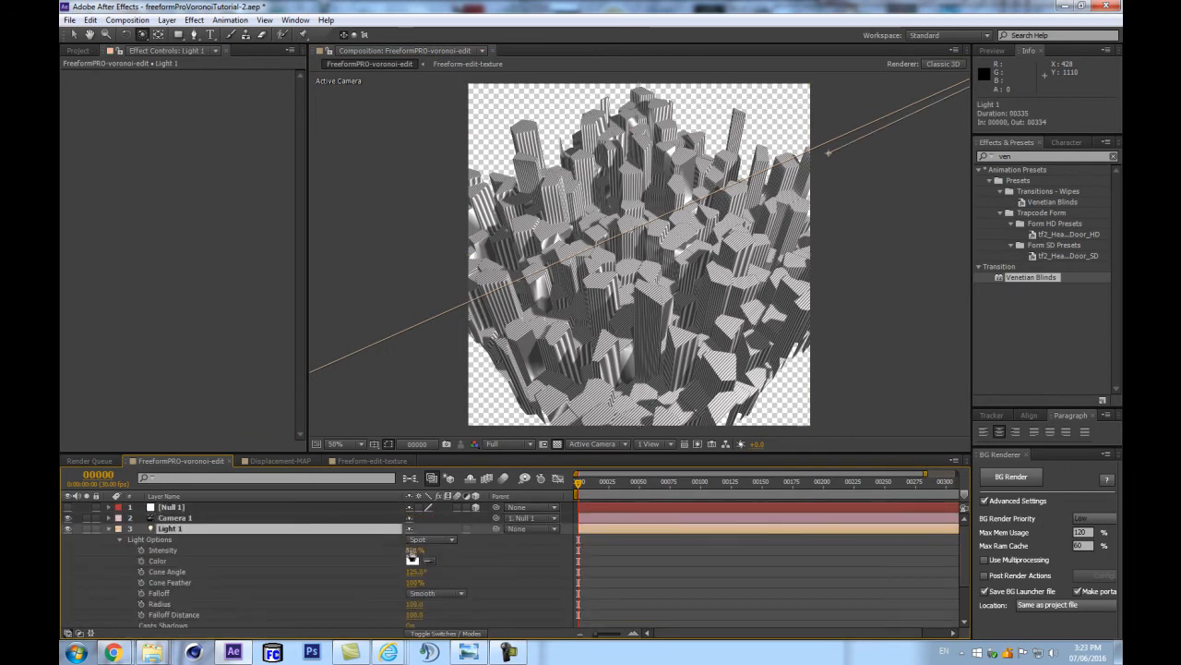
pyautogui.click(346, 552)
pyautogui.moveTo(368, 552); pyautogui.dragTo(404, 551)
# Try moving Light 1 down and inward toward the landscape, undo the move and collapse its properties.
pyautogui.scroll(-1, 745, 286)
pyautogui.press('v')
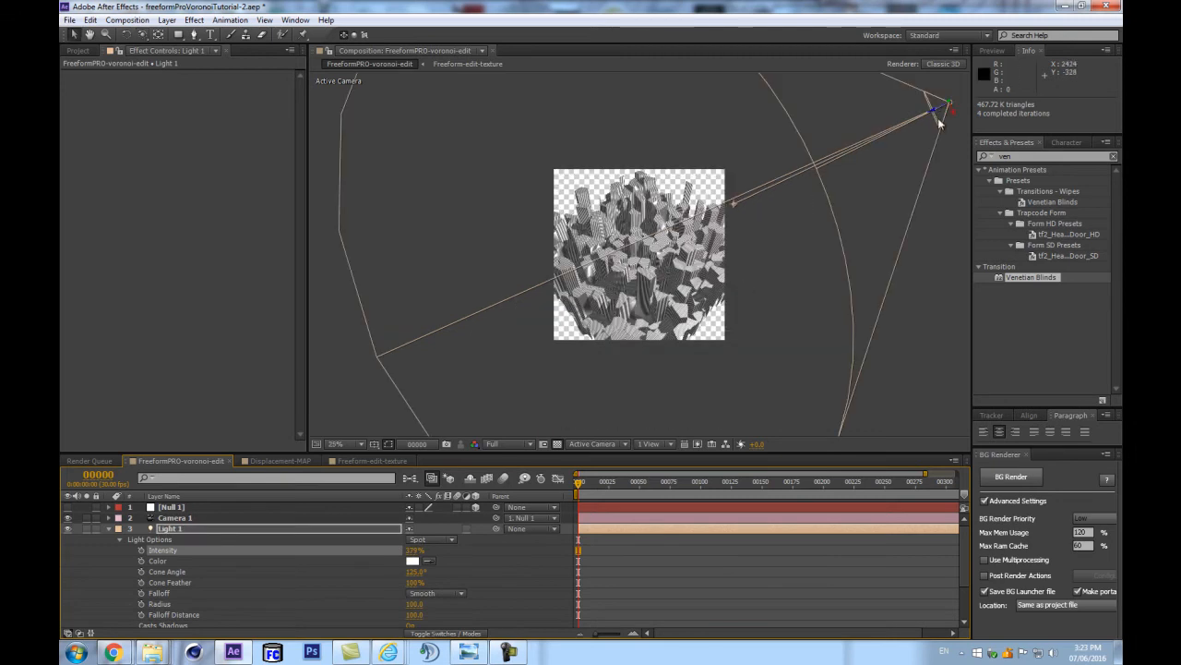
pyautogui.moveTo(958, 121); pyautogui.dragTo(875, 190)
pyautogui.scroll(3, 821, 231)
pyautogui.hotkey('ctrl', 'z')
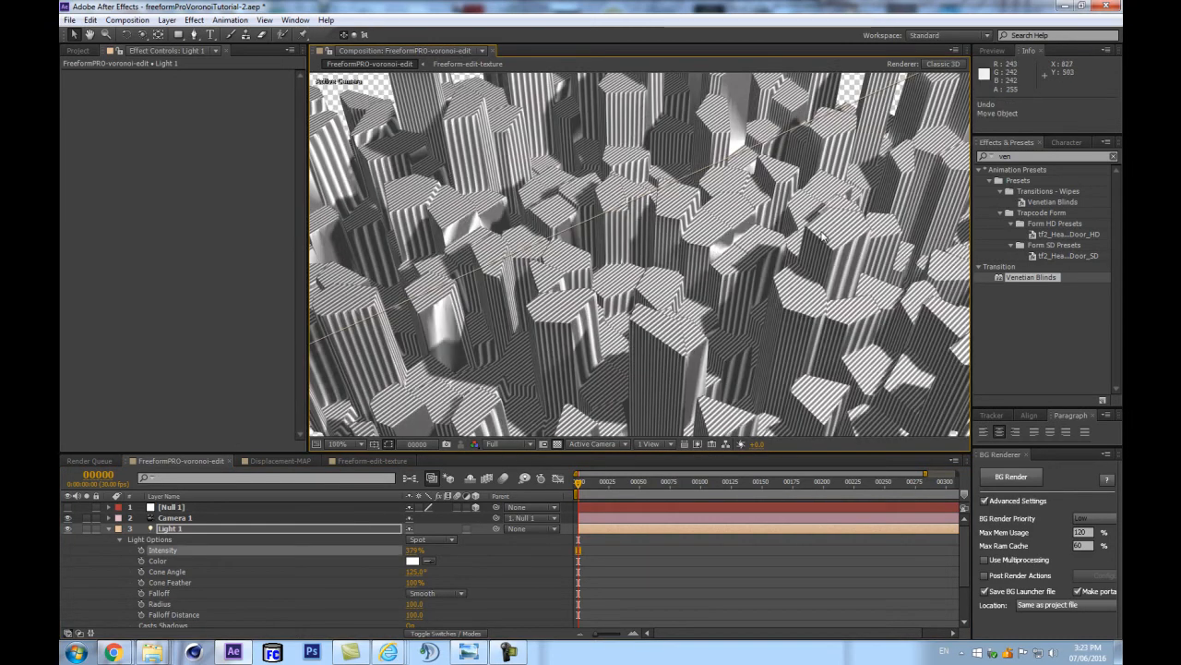
pyautogui.scroll(-2, 821, 230)
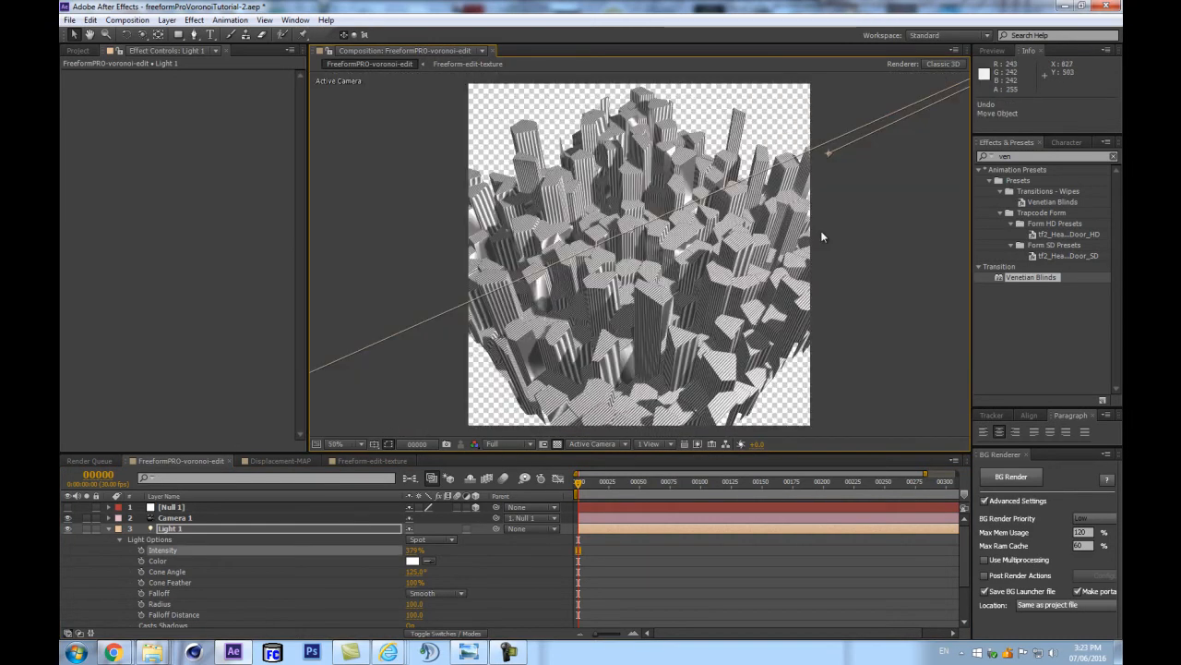
pyautogui.click(108, 530)
pyautogui.click(305, 586)
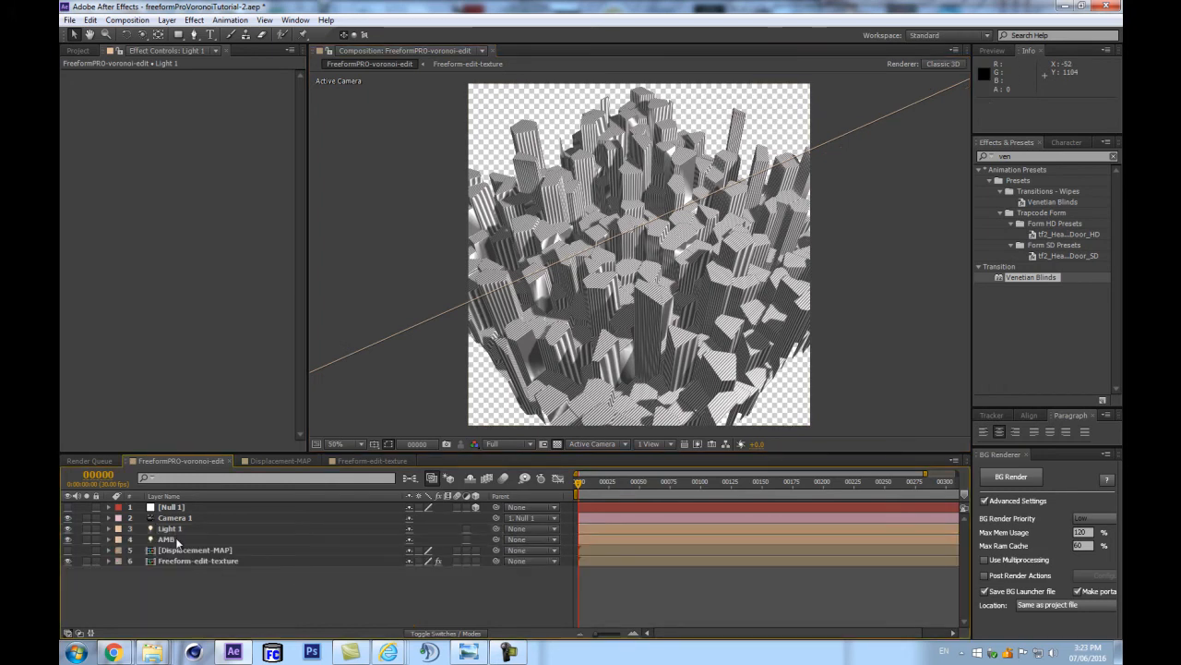
# Try a different color for Light 1, undo the color change and collapse the light's options.
pyautogui.click(169, 528)
pyautogui.click(108, 528)
pyautogui.click(413, 560)
pyautogui.click(379, 337)
pyautogui.click(513, 322)
pyautogui.hotkey('ctrl', 'z')
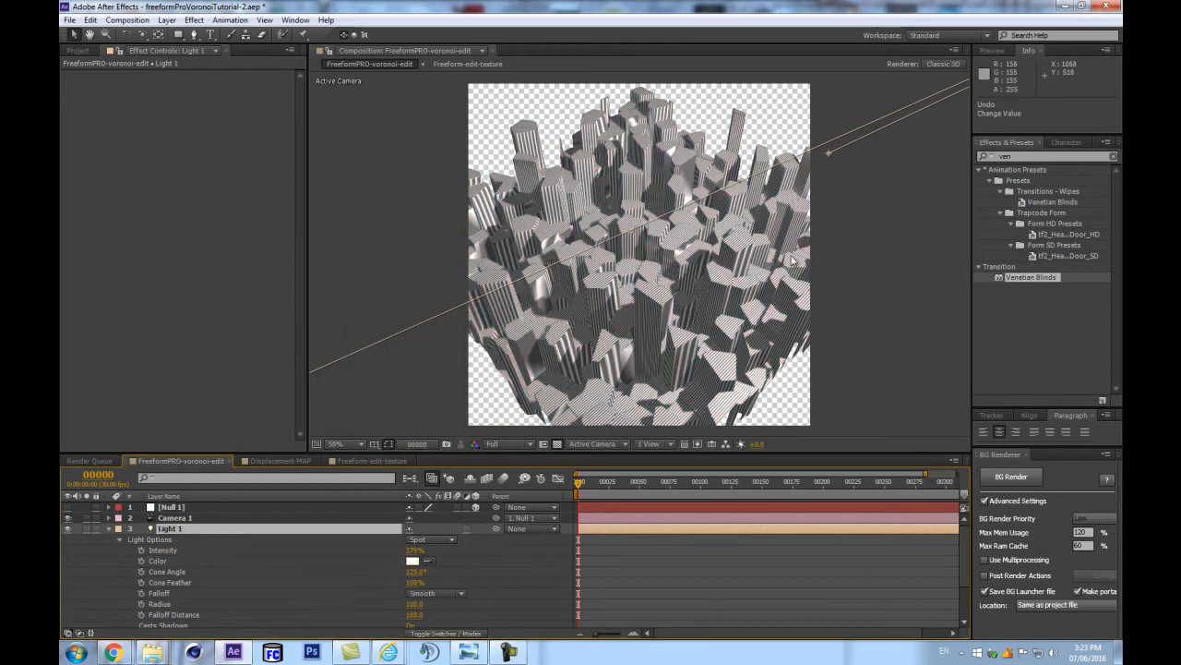
pyautogui.click(108, 528)
# Set the FreeForm Pro material properties of Freeform-edit-texture to 35% ambient and 68% diffuse, and inspect the shading up close.
pyautogui.click(170, 559)
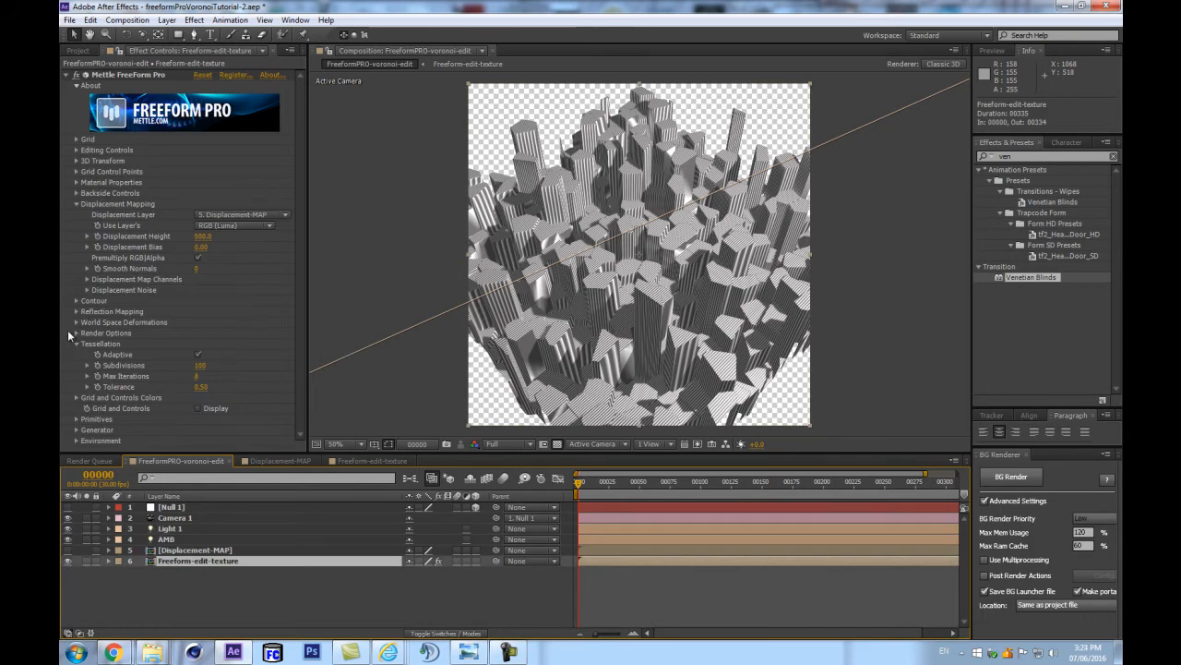
pyautogui.click(76, 182)
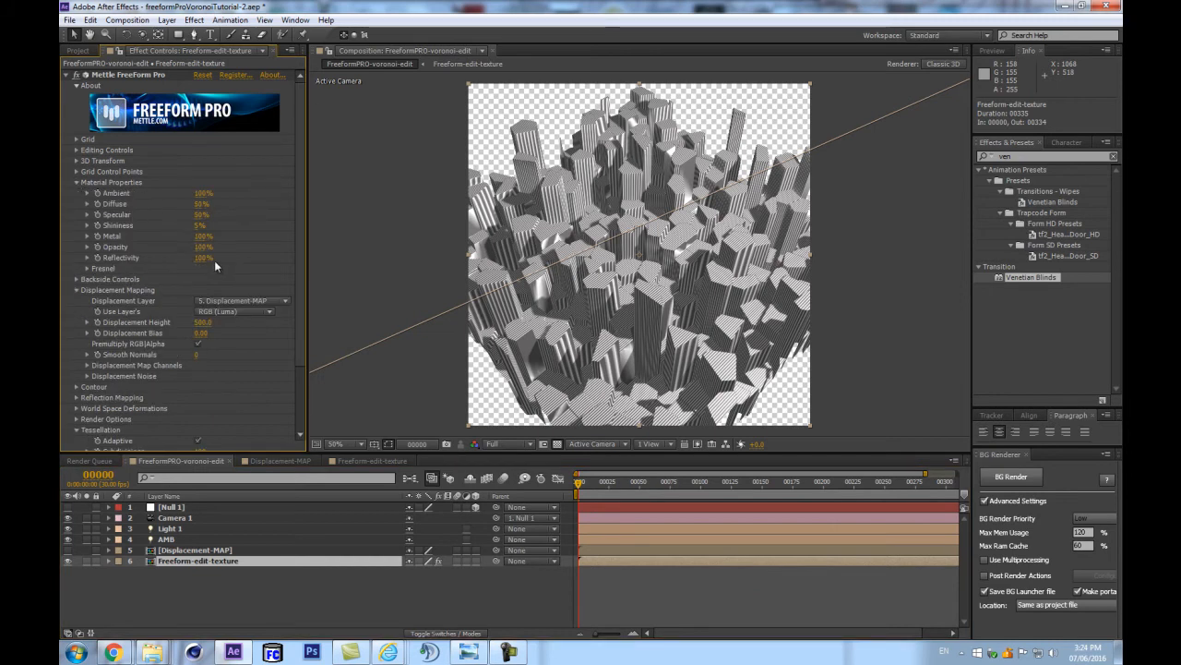
pyautogui.moveTo(201, 192); pyautogui.dragTo(169, 196)
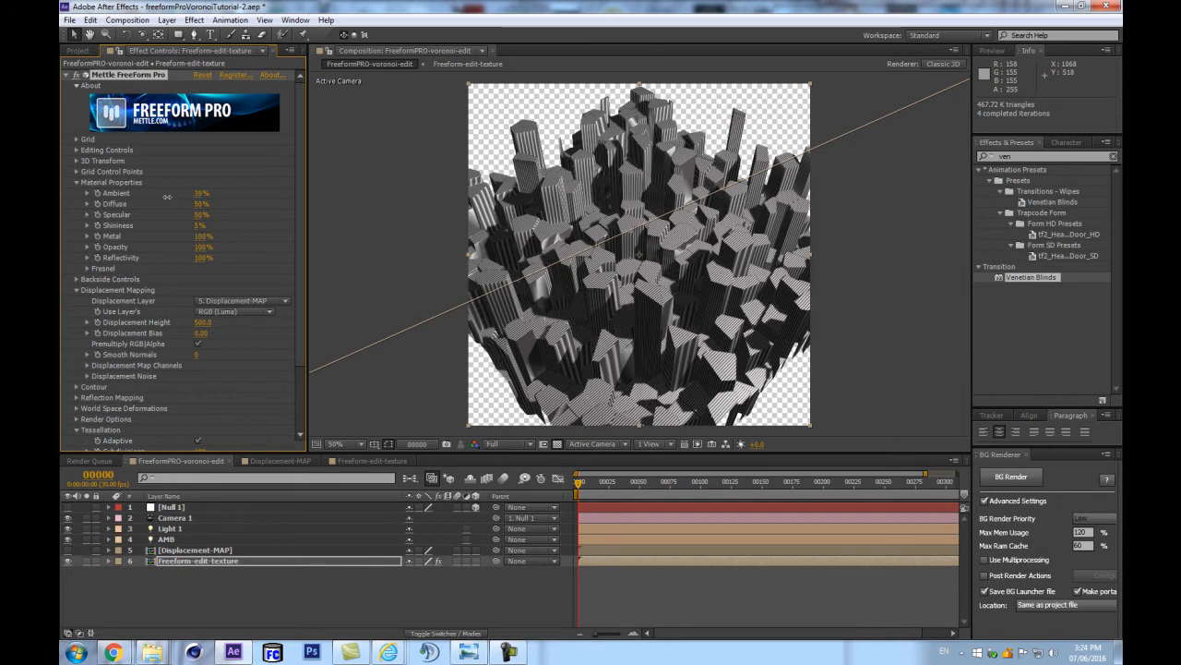
pyautogui.moveTo(198, 204); pyautogui.dragTo(224, 194)
pyautogui.hotkey('ctrl', 'z')
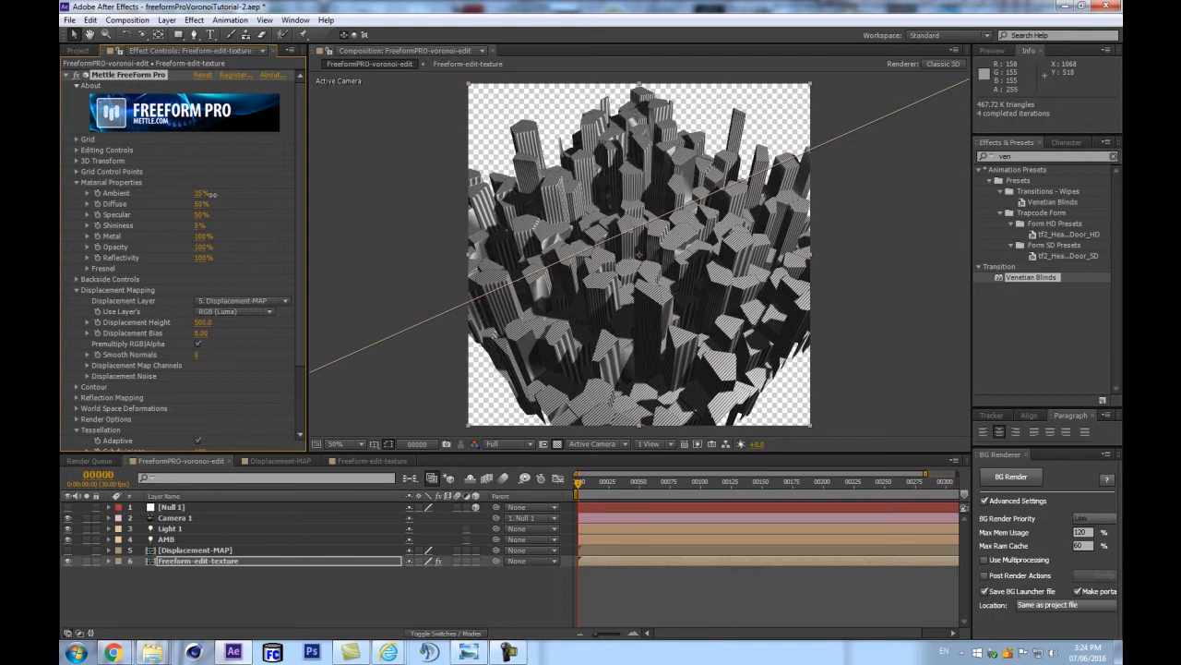
pyautogui.hotkey('ctrl', 'shift', 'z')
pyautogui.moveTo(222, 192); pyautogui.dragTo(219, 193)
pyautogui.scroll(2, 535, 236)
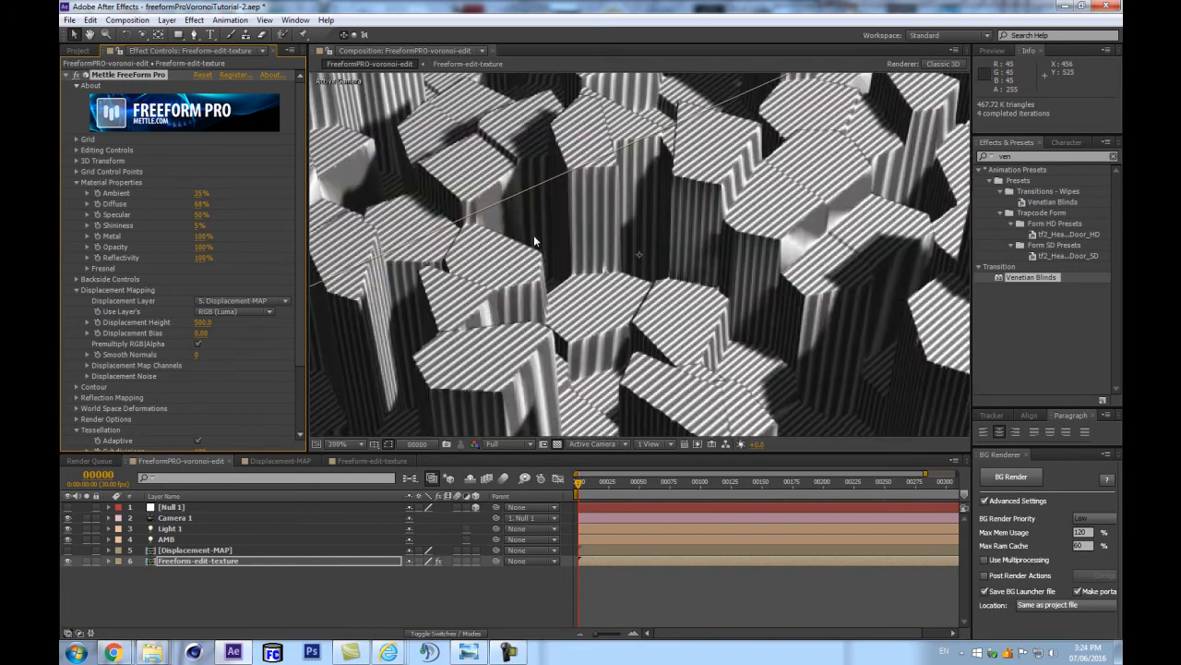
pyautogui.scroll(-2, 532, 234)
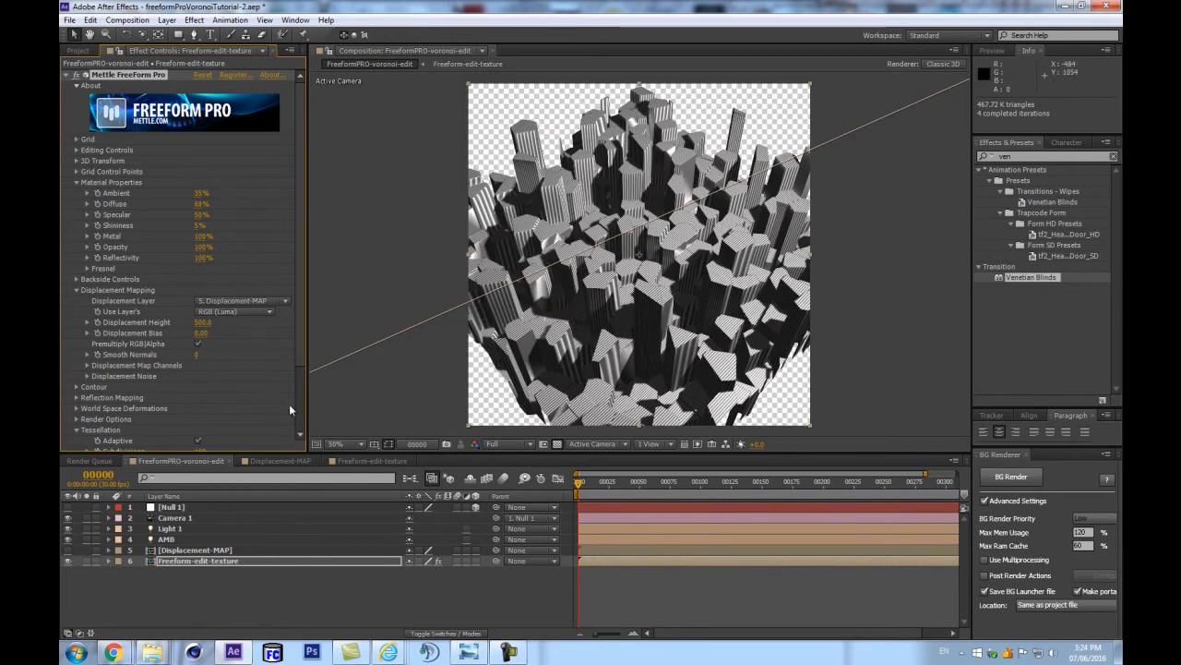
pyautogui.scroll(-3, 77, 289)
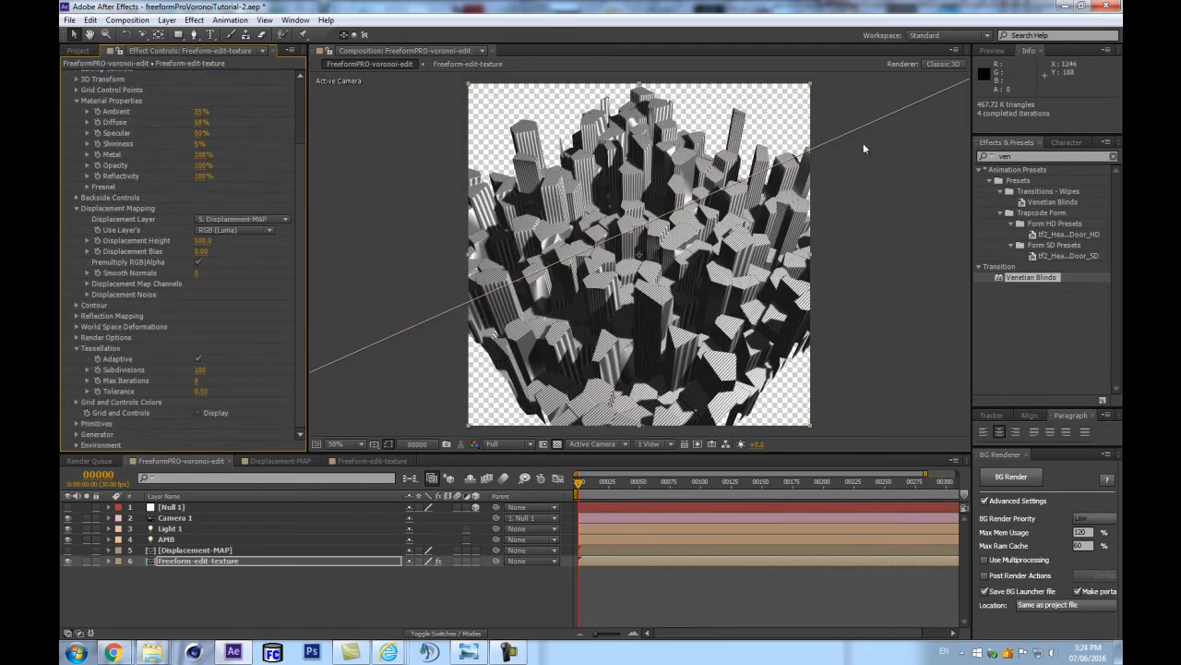
# Expand the Generator settings of FreeForm Pro and set Spatial Distribution to Distribute Equally From Center.
pyautogui.click(77, 434)
pyautogui.scroll(-5, 74, 433)
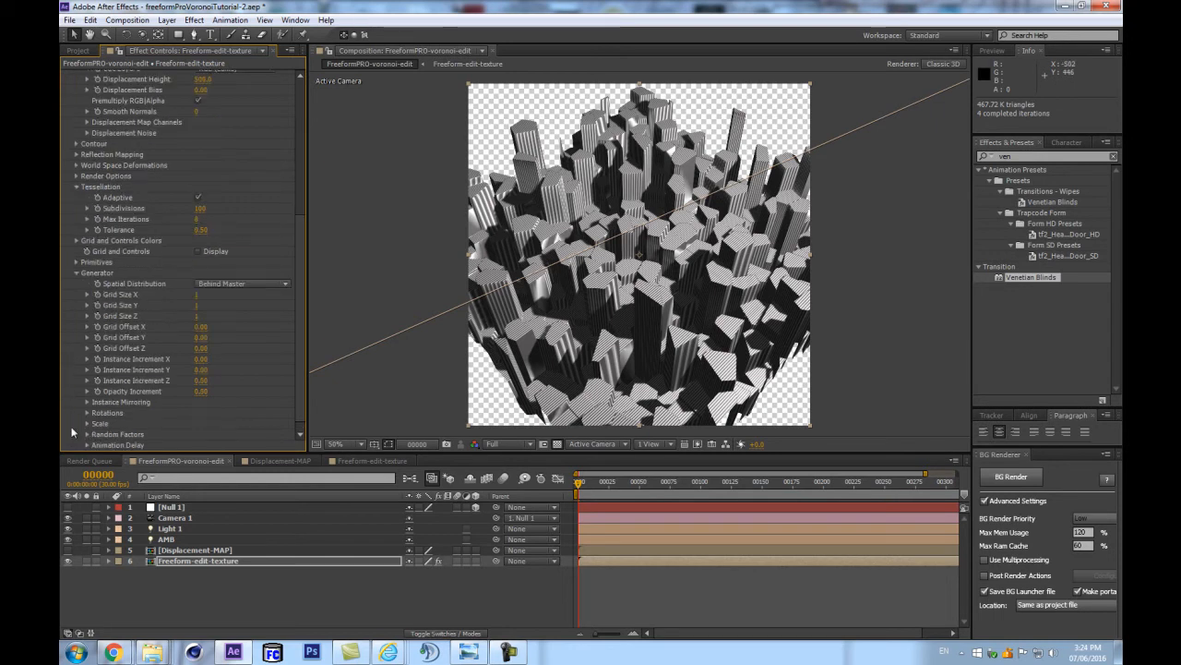
pyautogui.click(240, 282)
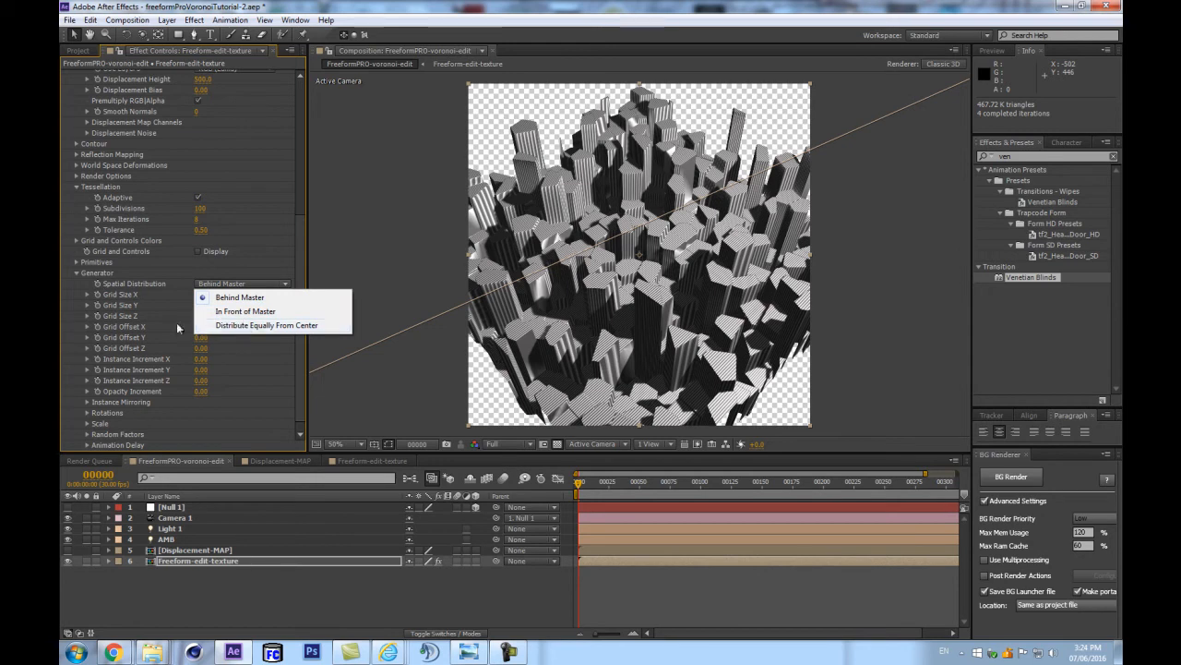
pyautogui.click(237, 327)
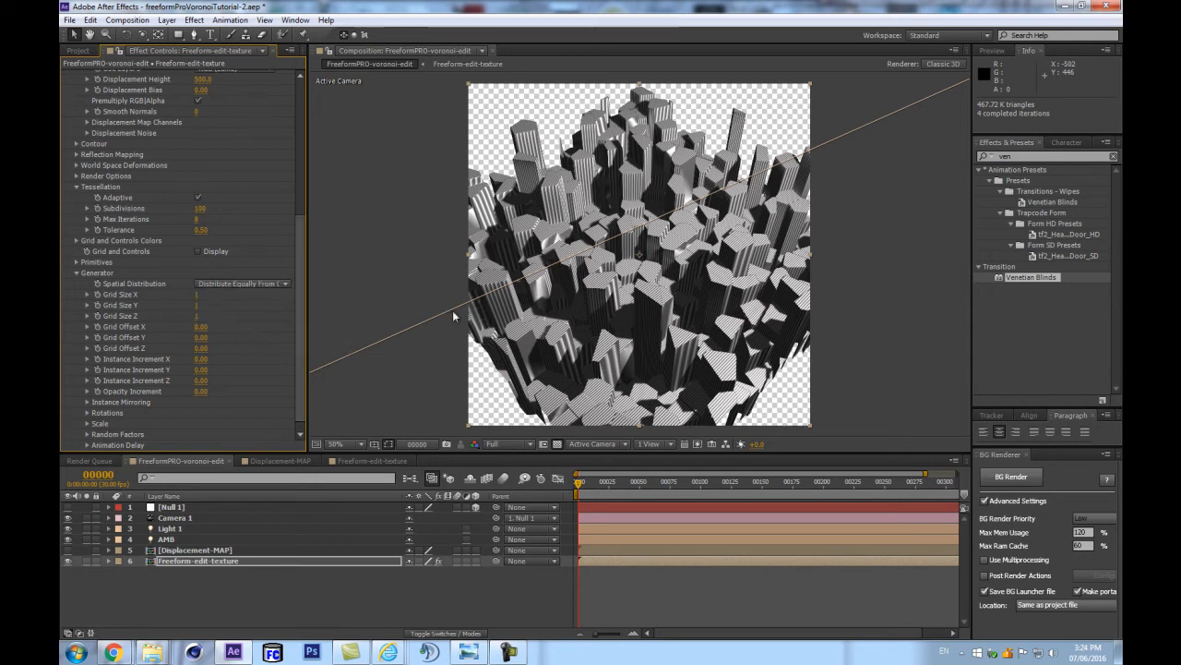
# Try different Grid Size X values in the generator with a small Grid Offset X change, and settle on a size of 2.
pyautogui.click(196, 295)
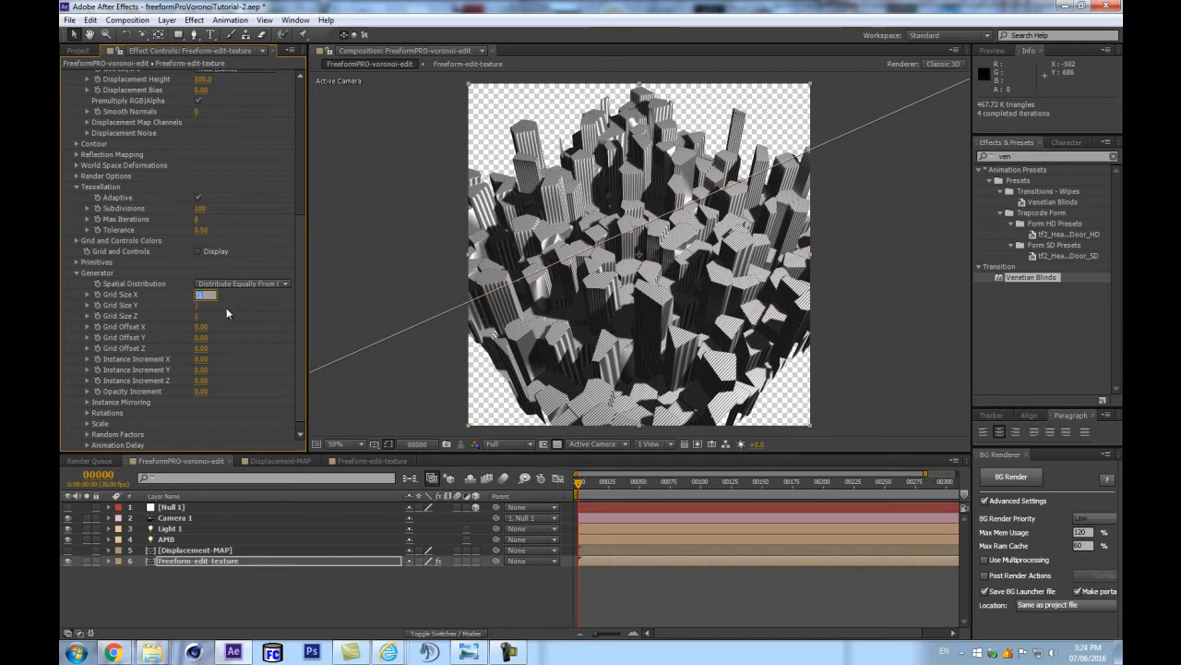
pyautogui.press('Return')
pyautogui.click(197, 295)
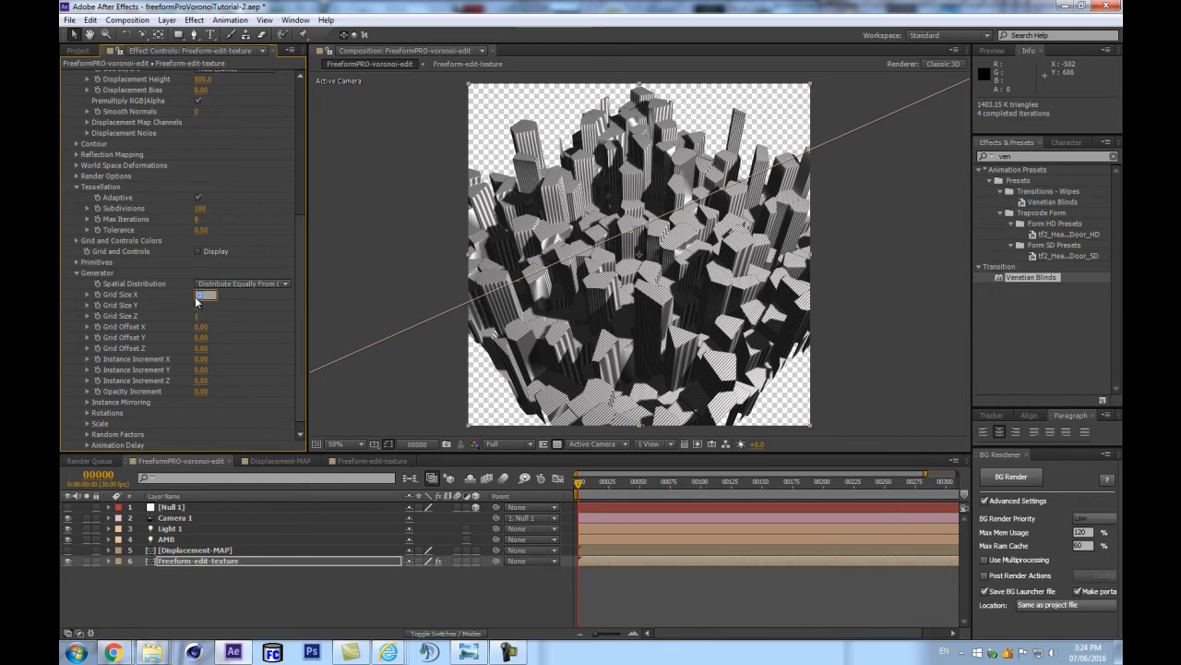
pyautogui.press('Return')
pyautogui.moveTo(200, 327); pyautogui.dragTo(222, 325)
pyautogui.click(199, 294)
pyautogui.write('2')
pyautogui.press('Return')
# Set the generator's Grid Offset X to 1080 and Grid Size X to 3.
pyautogui.moveTo(206, 329)
pyautogui.mouseDown()
pyautogui.moveTo(195, 328)
pyautogui.moveTo(216, 325)
pyautogui.moveTo(186, 328)
pyautogui.mouseUp()
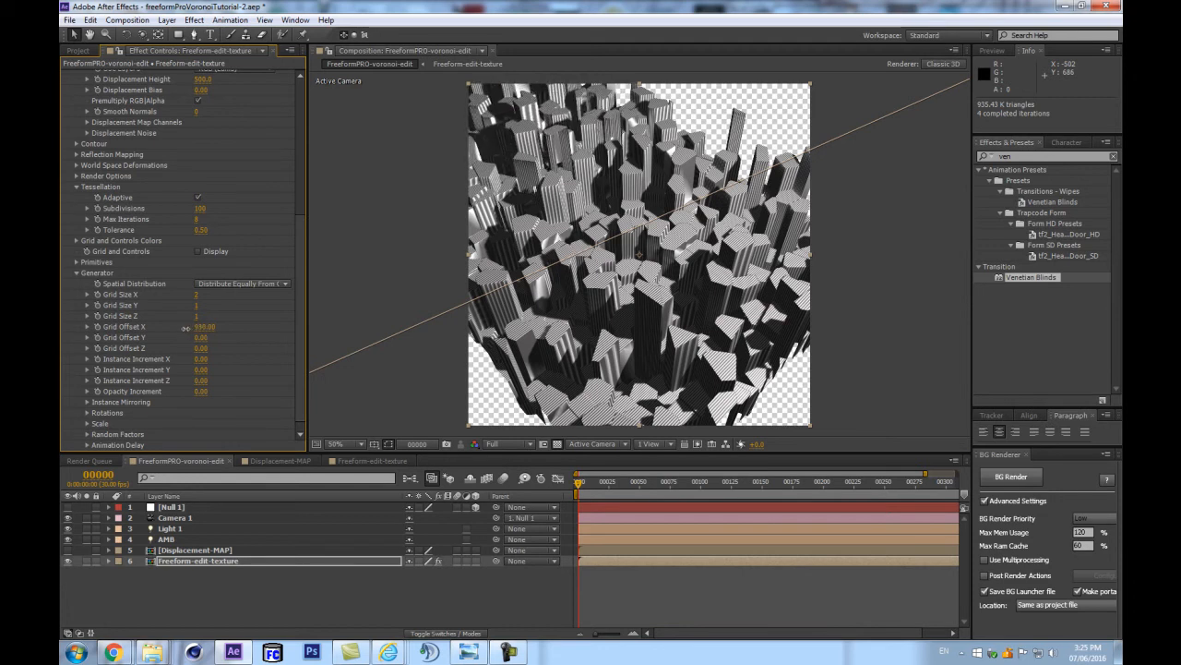
pyautogui.click(194, 328)
pyautogui.write('1080')
pyautogui.press('Return')
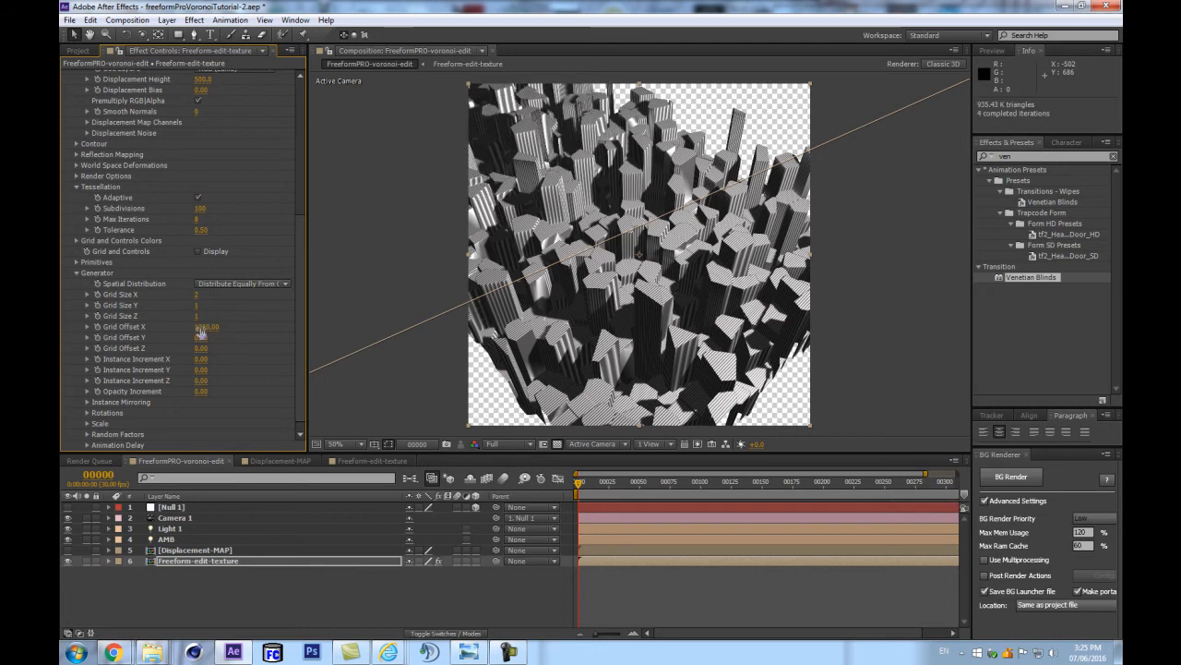
pyautogui.click(195, 293)
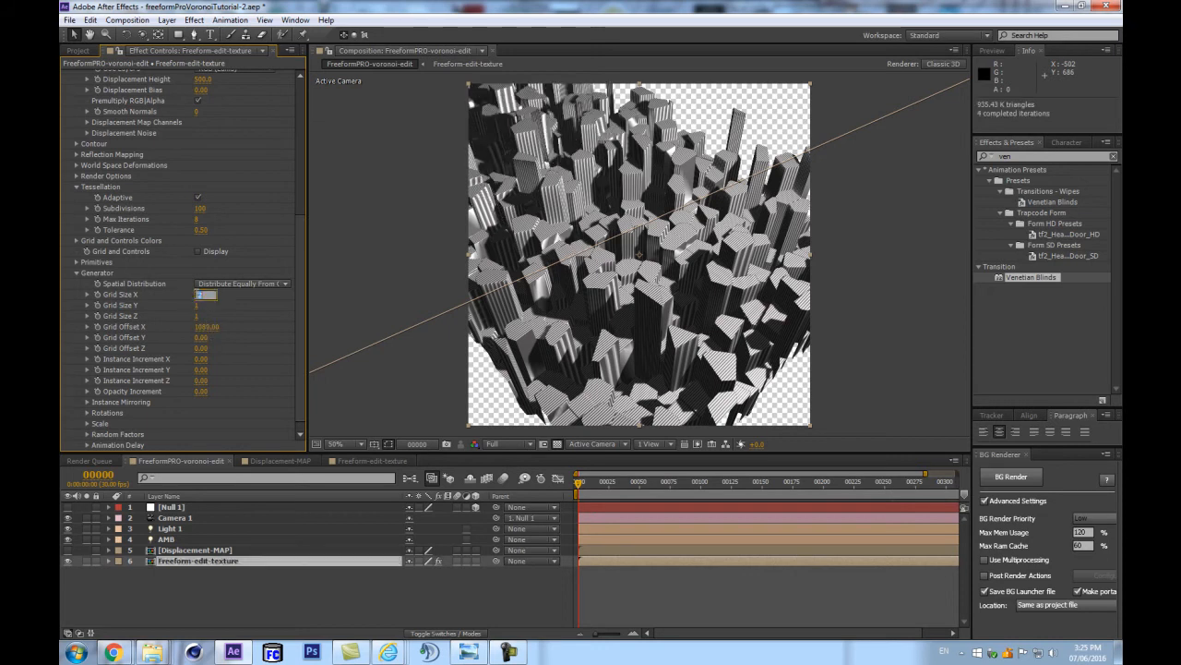
pyautogui.write('3')
pyautogui.press('Return')
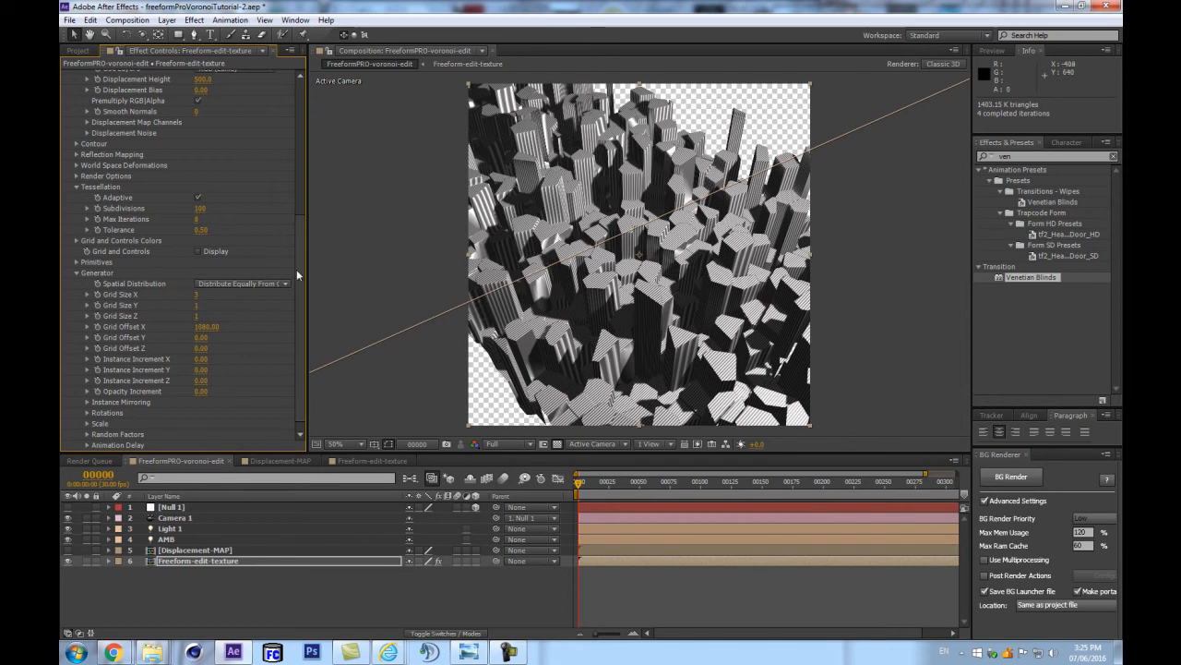
# Set the generator's Grid Size Y to 3 and Grid Offset Y to 1080.
pyautogui.click(196, 306)
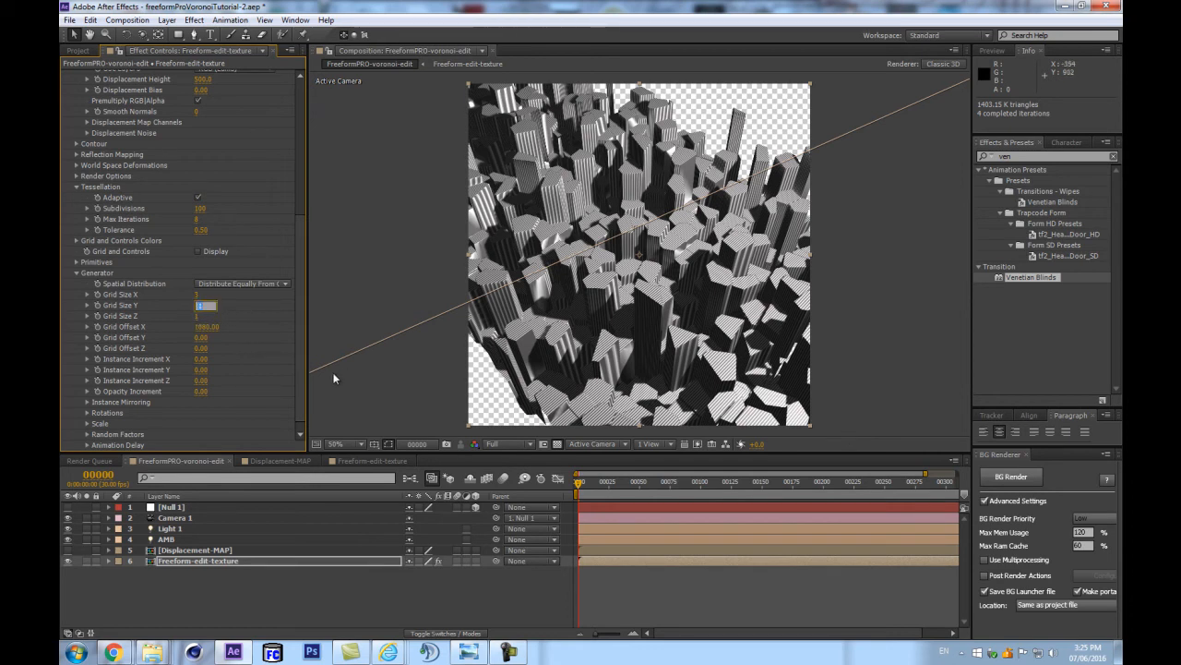
pyautogui.write('2')
pyautogui.press('Return')
pyautogui.moveTo(225, 336); pyautogui.dragTo(219, 337)
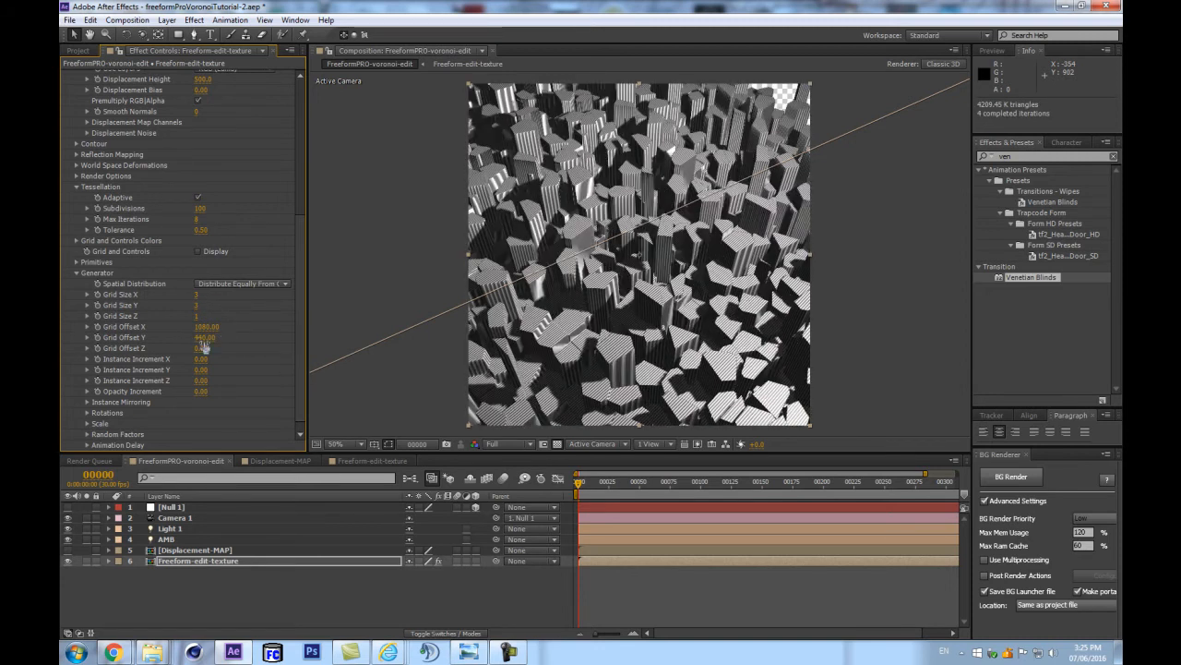
pyautogui.click(205, 338)
pyautogui.press('Return')
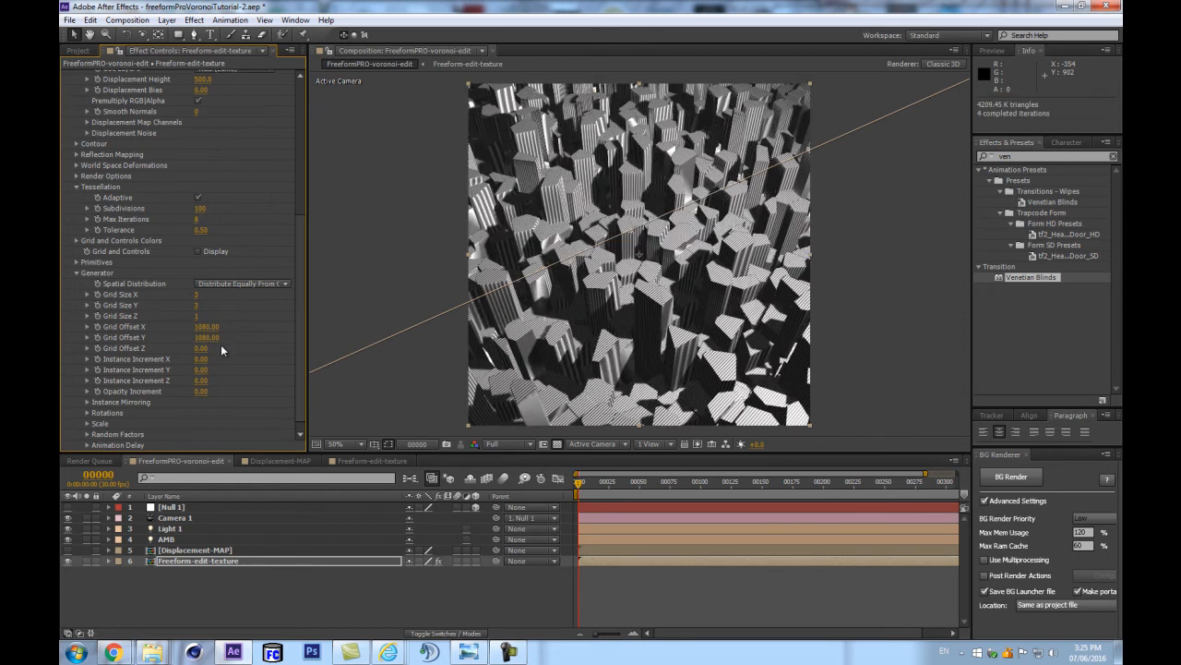
# Pull Camera 1 back from the landscape to take in the tiled copies and their seams.
pyautogui.press('/')
pyautogui.press(',')
pyautogui.press(',')
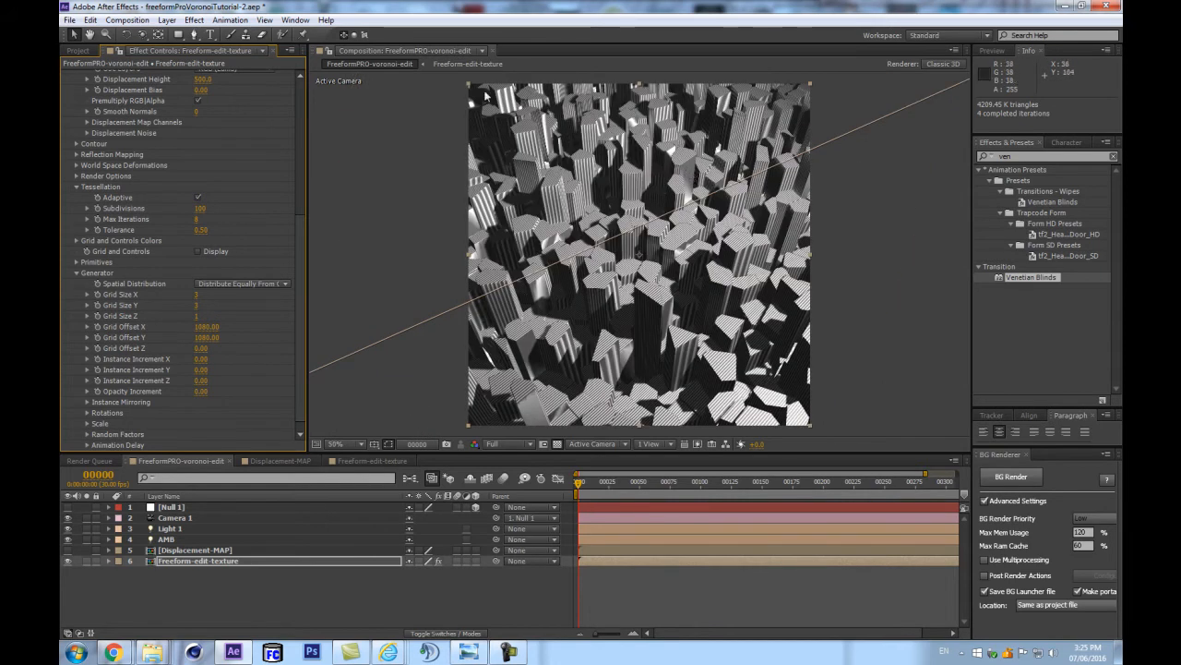
pyautogui.press('c')
pyautogui.press('c')
pyautogui.moveTo(669, 191); pyautogui.dragTo(663, 205)
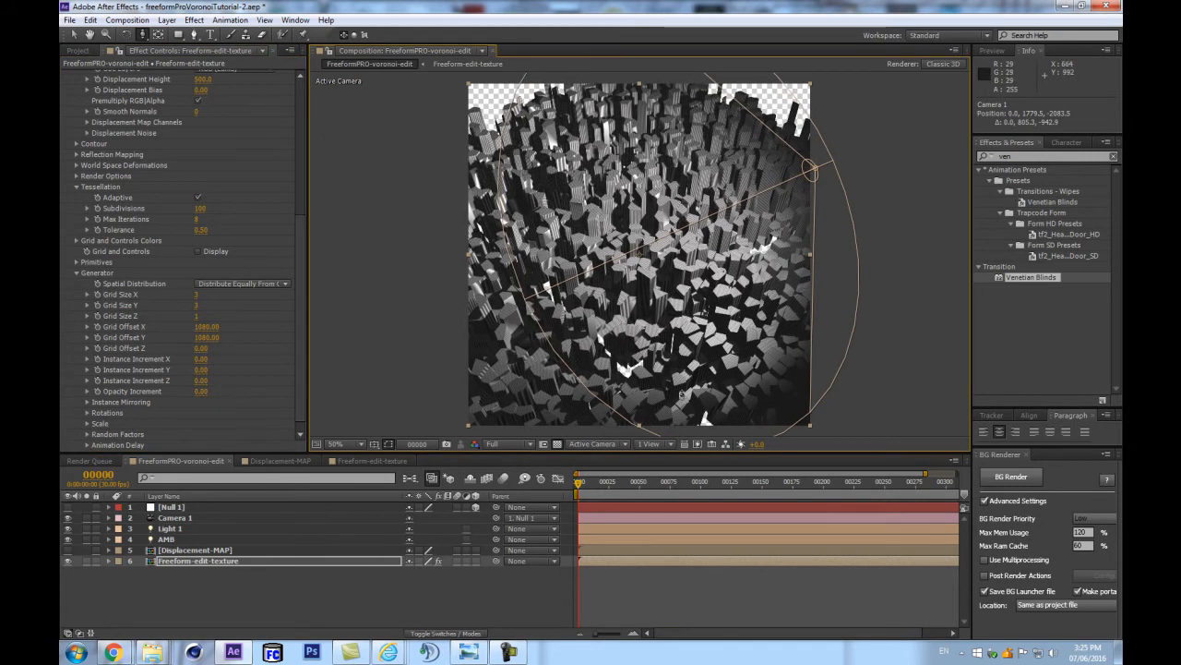
pyautogui.scroll(1, 756, 261)
pyautogui.scroll(-1, 756, 261)
# Set both Grid Offset X and Grid Offset Y to 980 and check the seams between the tiles up close.
pyautogui.click(205, 326)
pyautogui.write('950')
pyautogui.press('Return')
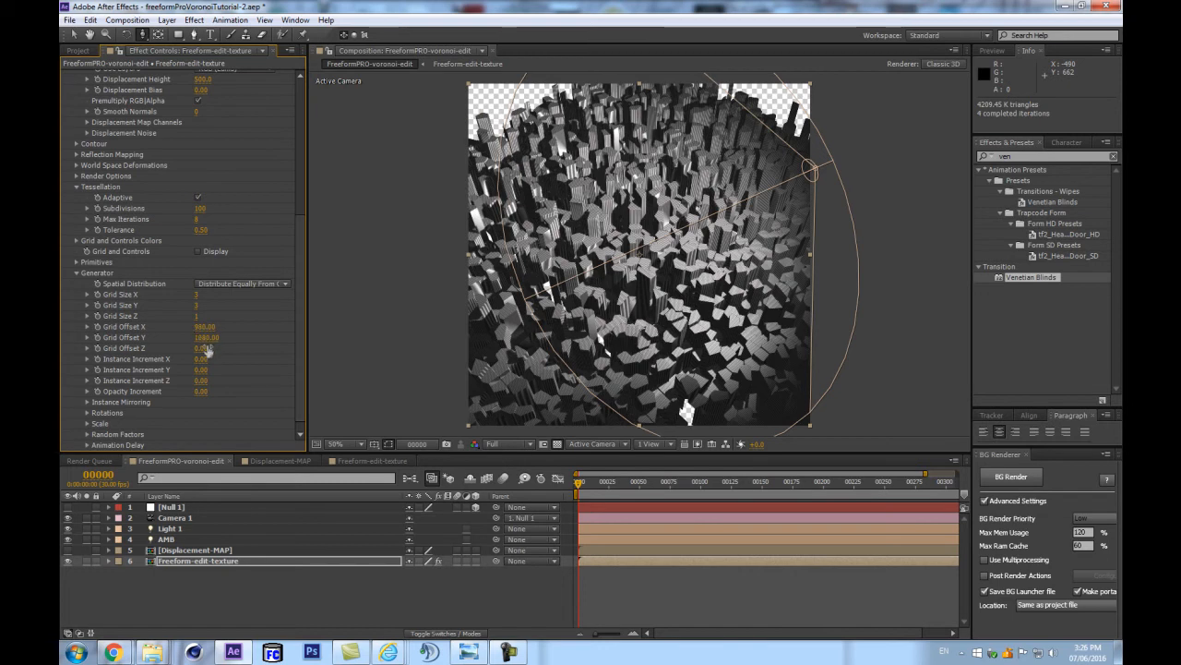
pyautogui.click(204, 338)
pyautogui.write('980')
pyautogui.press('Return')
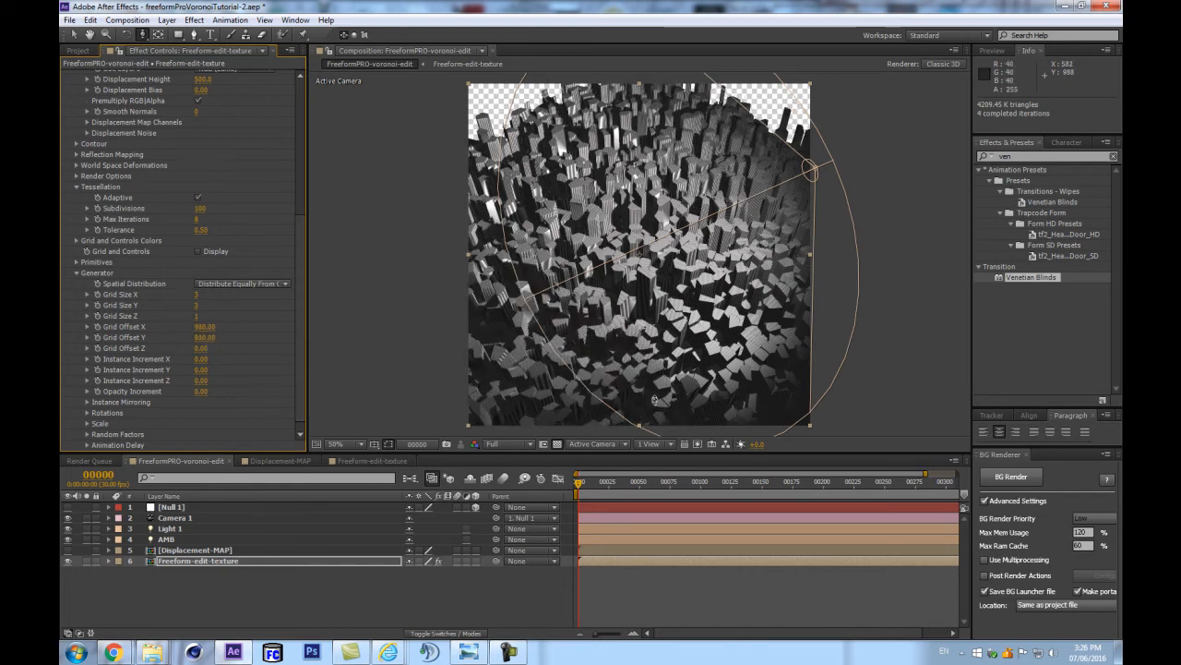
pyautogui.scroll(2, 681, 334)
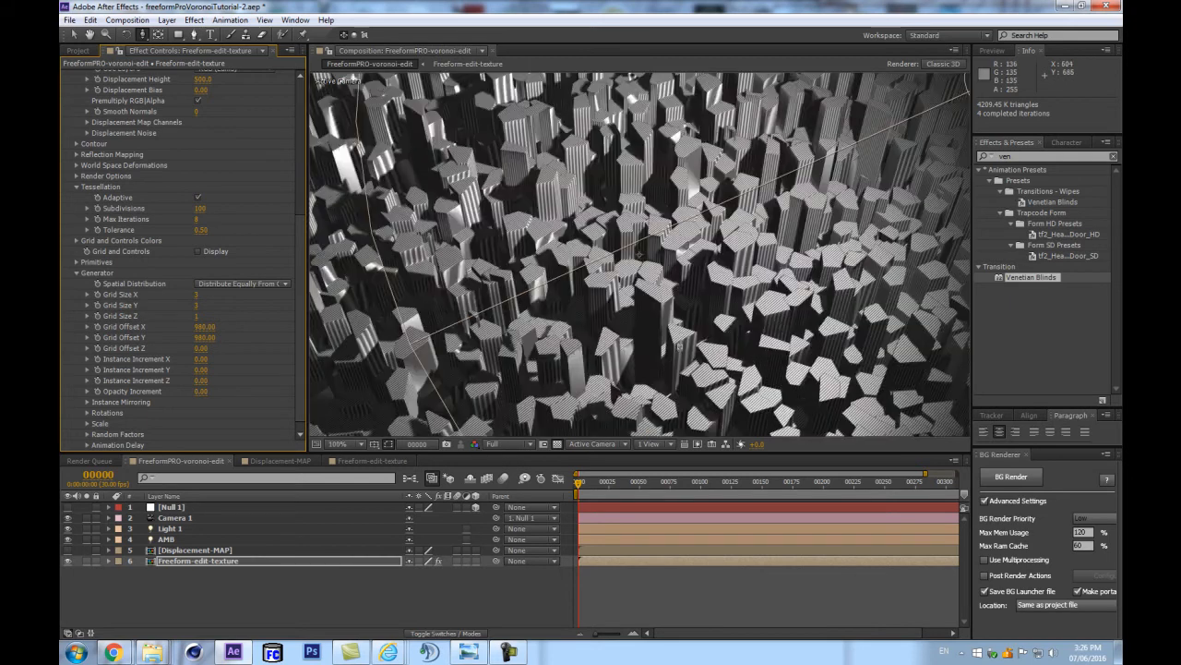
pyautogui.scroll(-2, 698, 233)
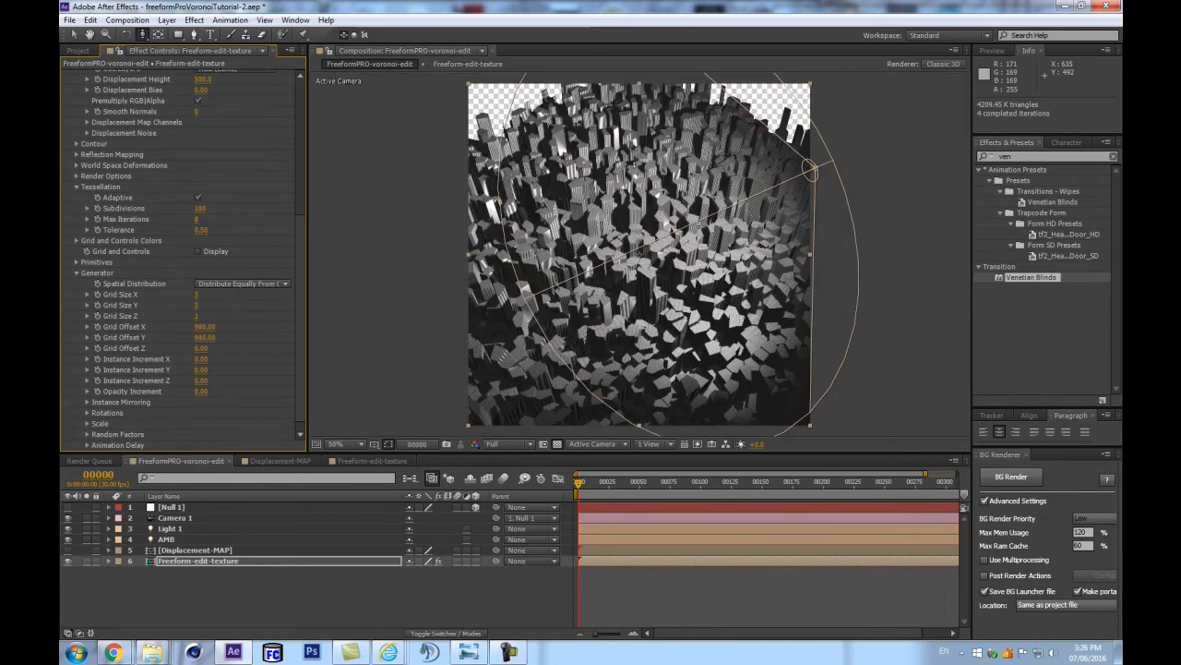
# Try the instance mirroring options Mirror on X, Mirror on Y and Mirror on XY on the generated tiles.
pyautogui.scroll(-1, 113, 400)
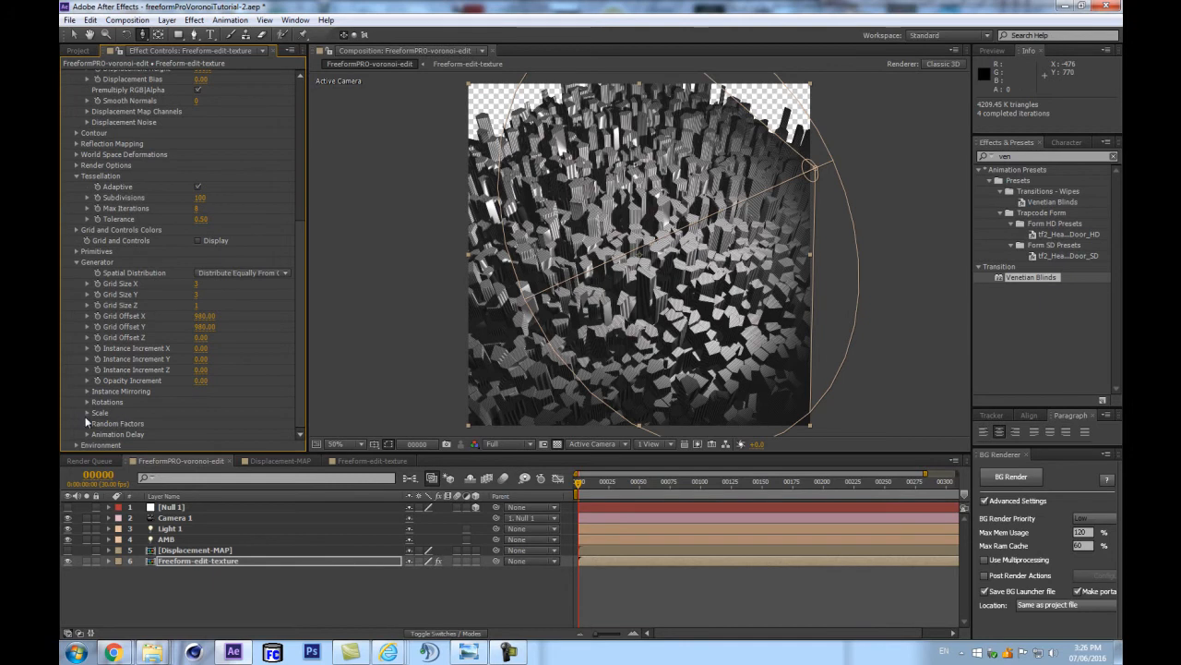
pyautogui.scroll(1, 670, 227)
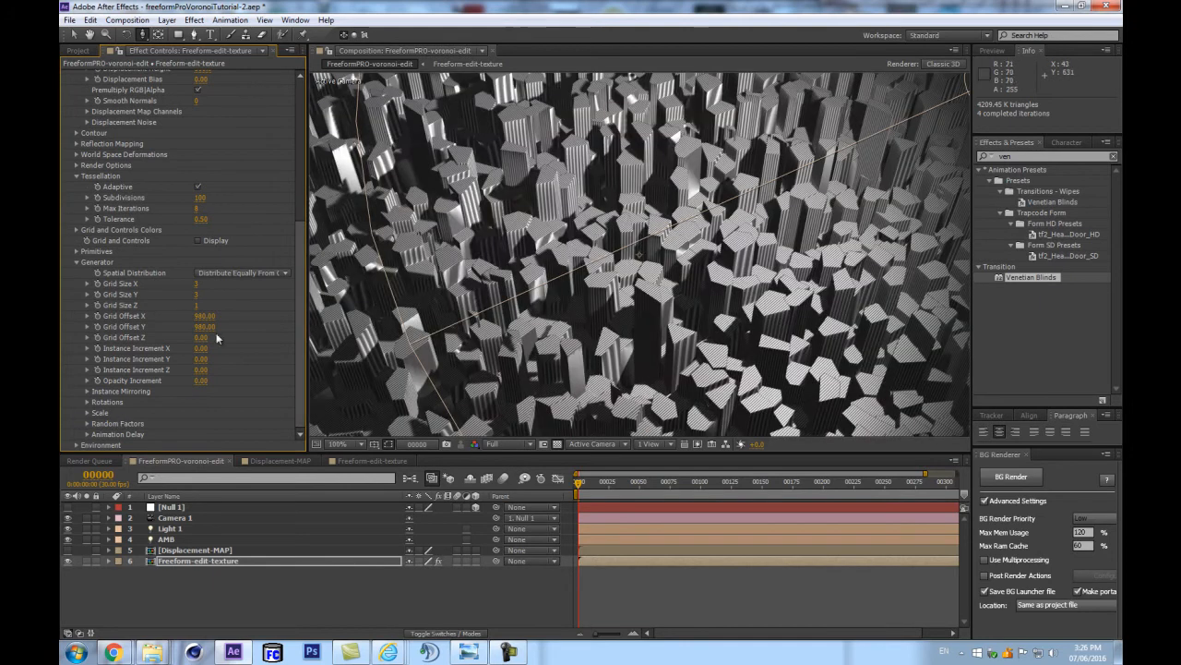
pyautogui.click(87, 392)
pyautogui.scroll(-1, 77, 385)
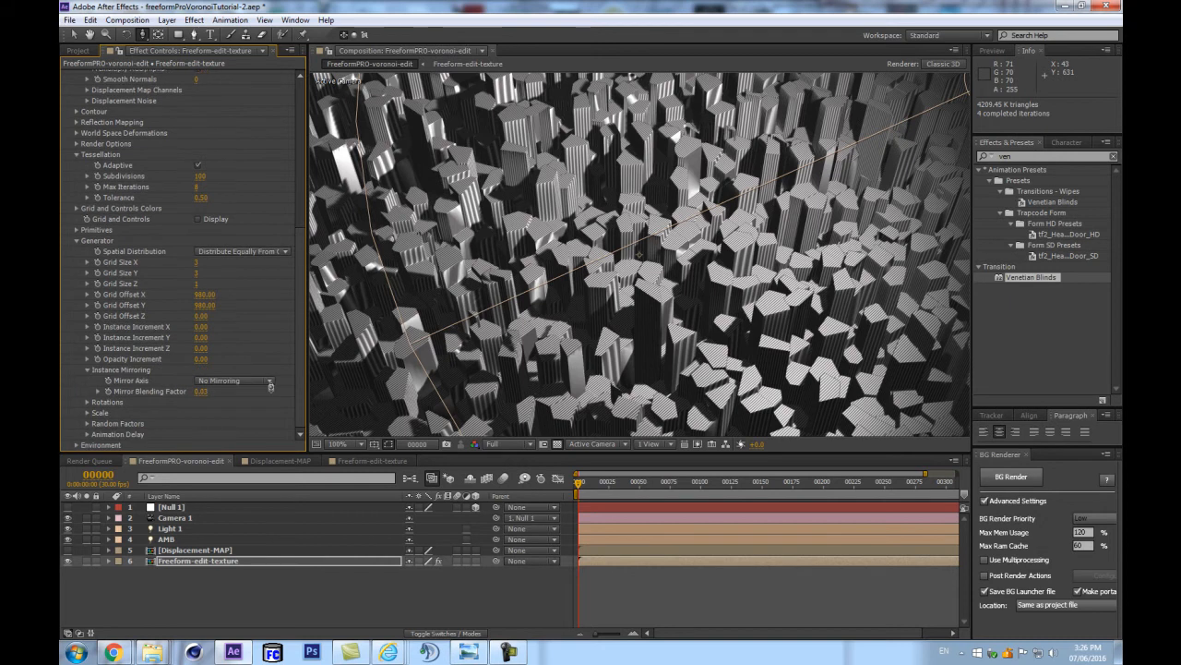
pyautogui.click(239, 381)
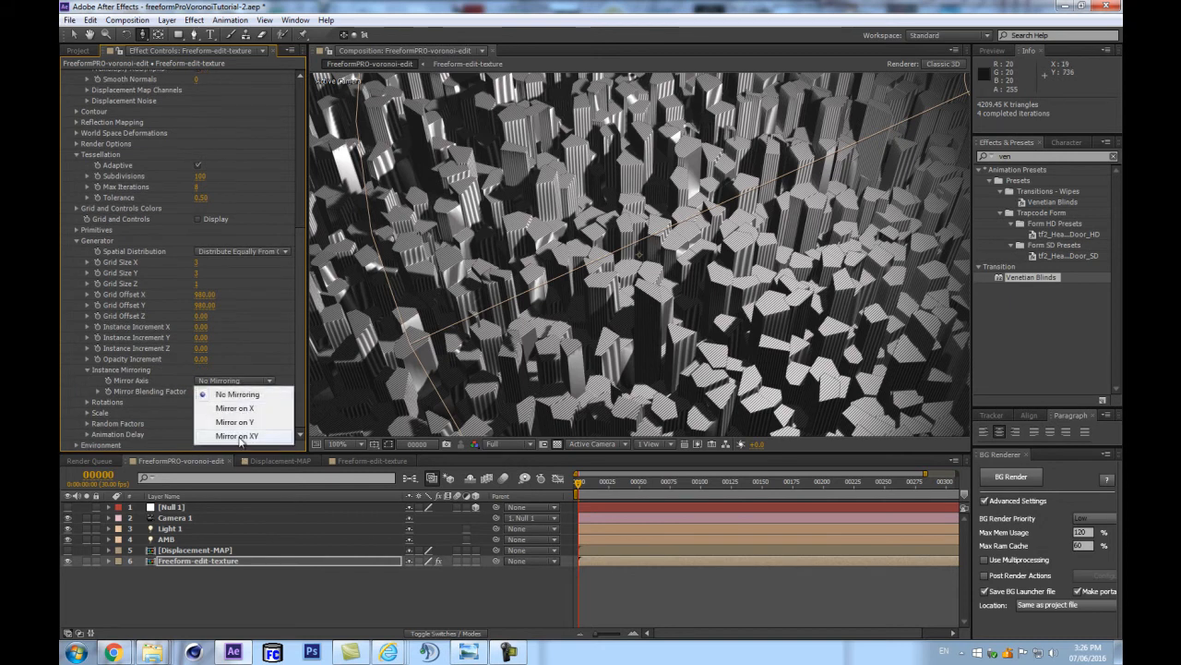
pyautogui.click(207, 407)
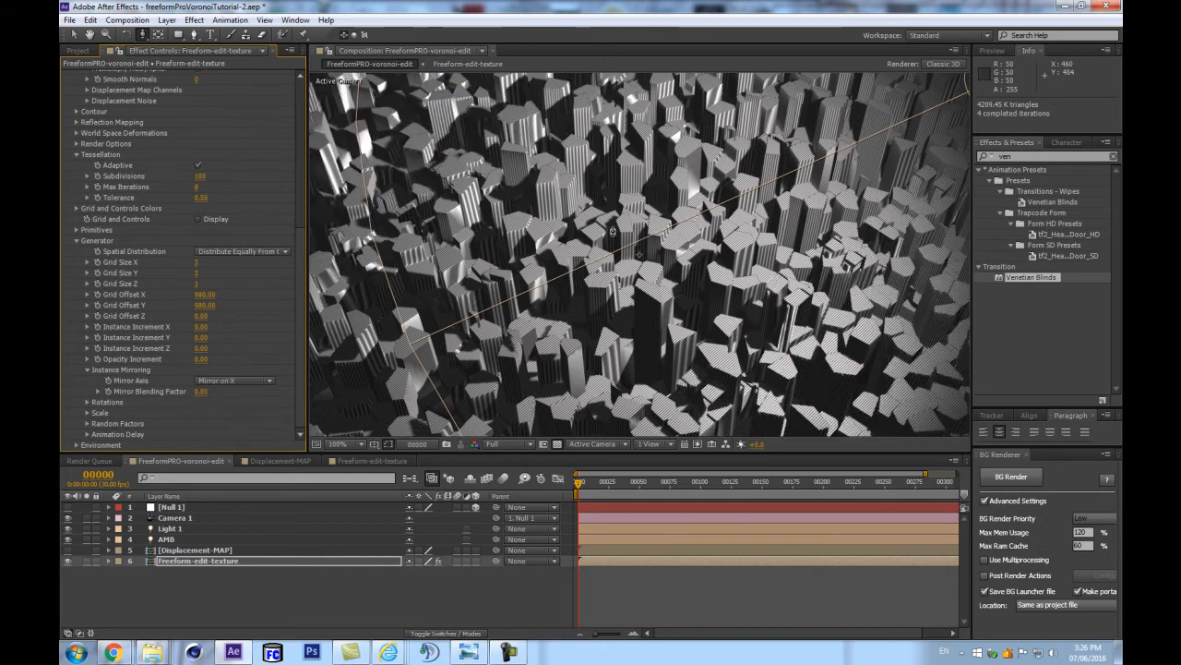
pyautogui.click(226, 380)
pyautogui.click(216, 419)
pyautogui.click(221, 380)
pyautogui.click(220, 432)
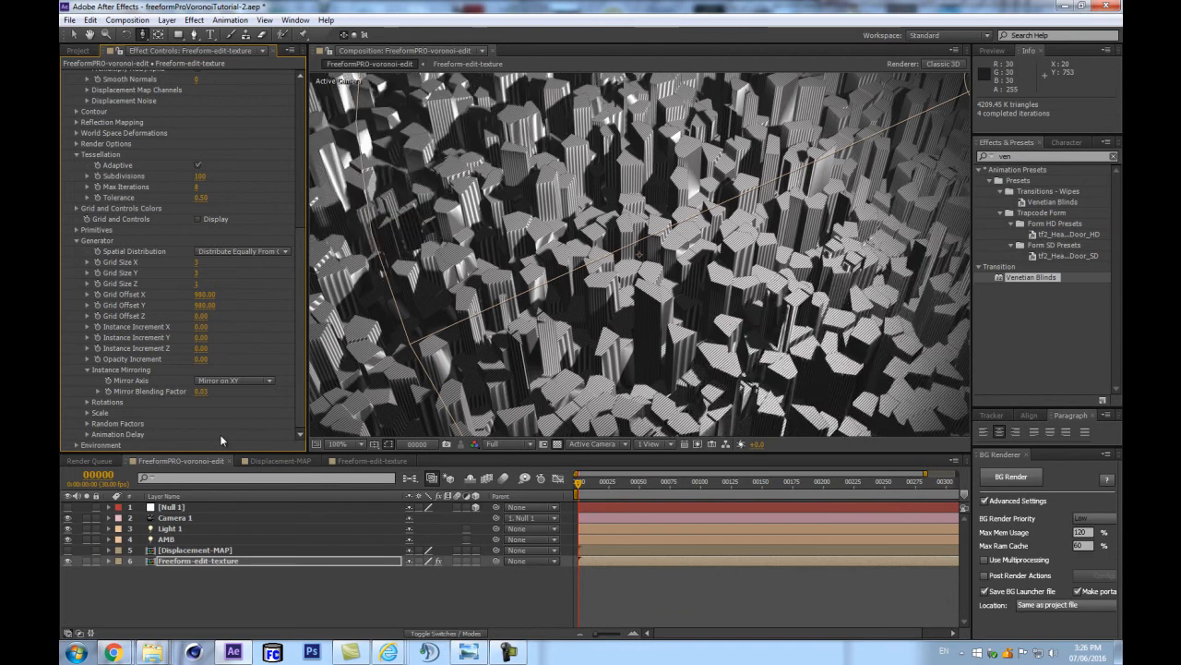
# Inspect the mirrored tile overlaps up close and set Mirror Axis back to No Mirroring.
pyautogui.scroll(-1, 635, 236)
pyautogui.scroll(1, 654, 248)
pyautogui.scroll(1, 833, 255)
pyautogui.moveTo(786, 247); pyautogui.dragTo(453, 226)
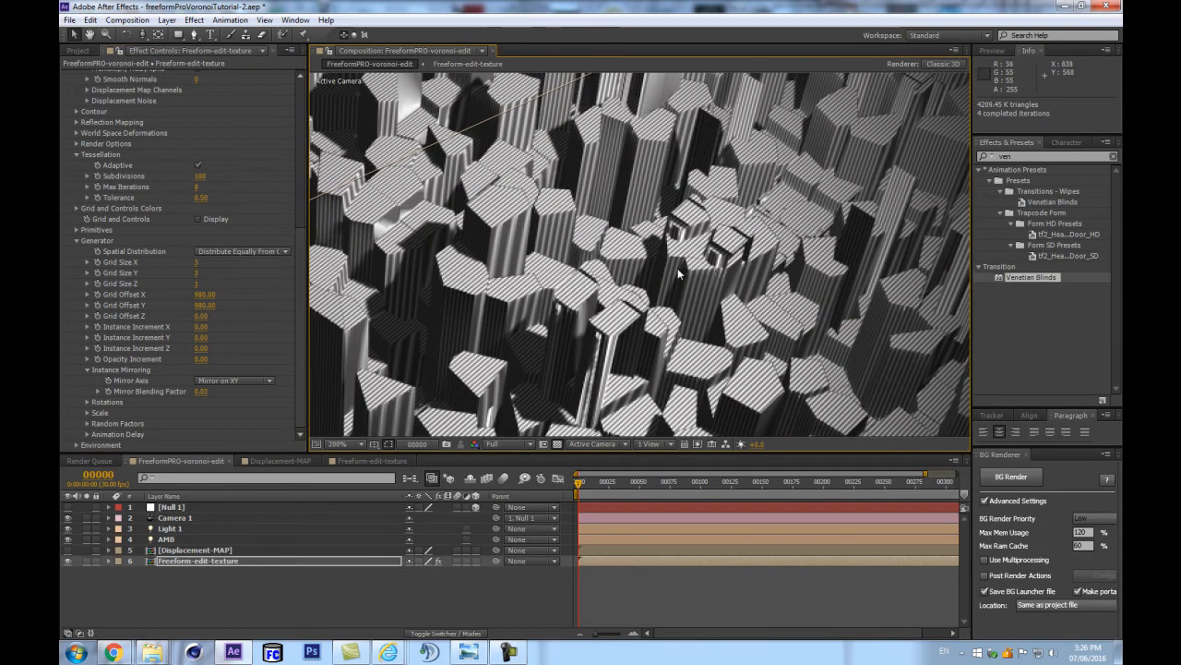
pyautogui.click(234, 380)
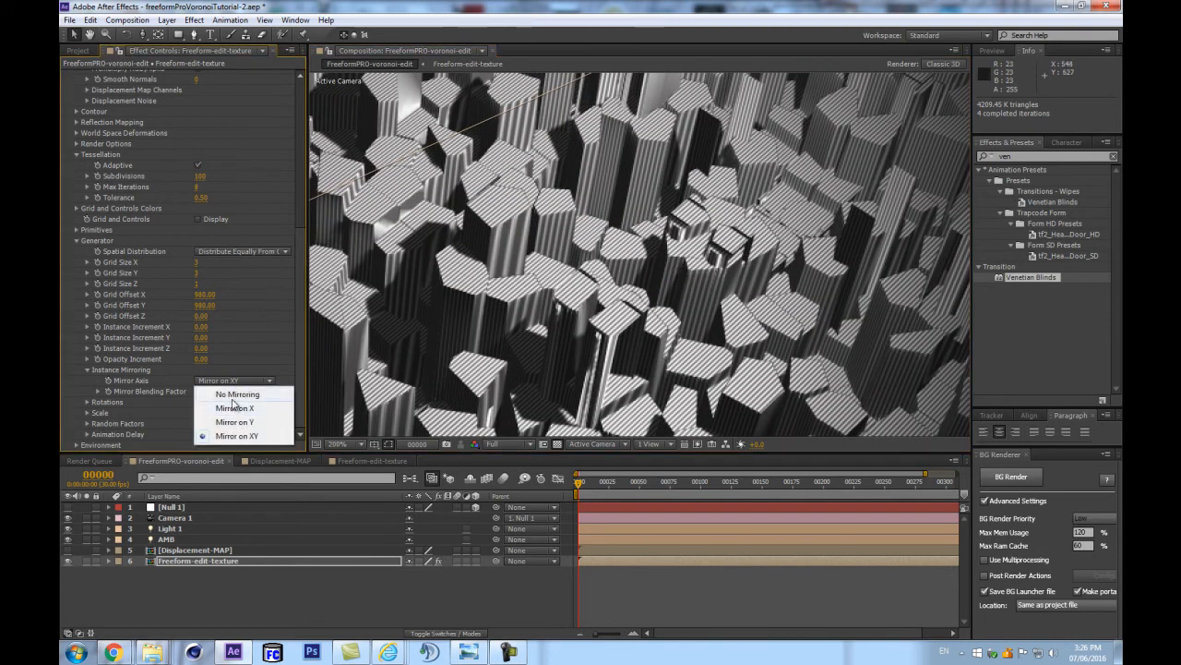
pyautogui.click(231, 395)
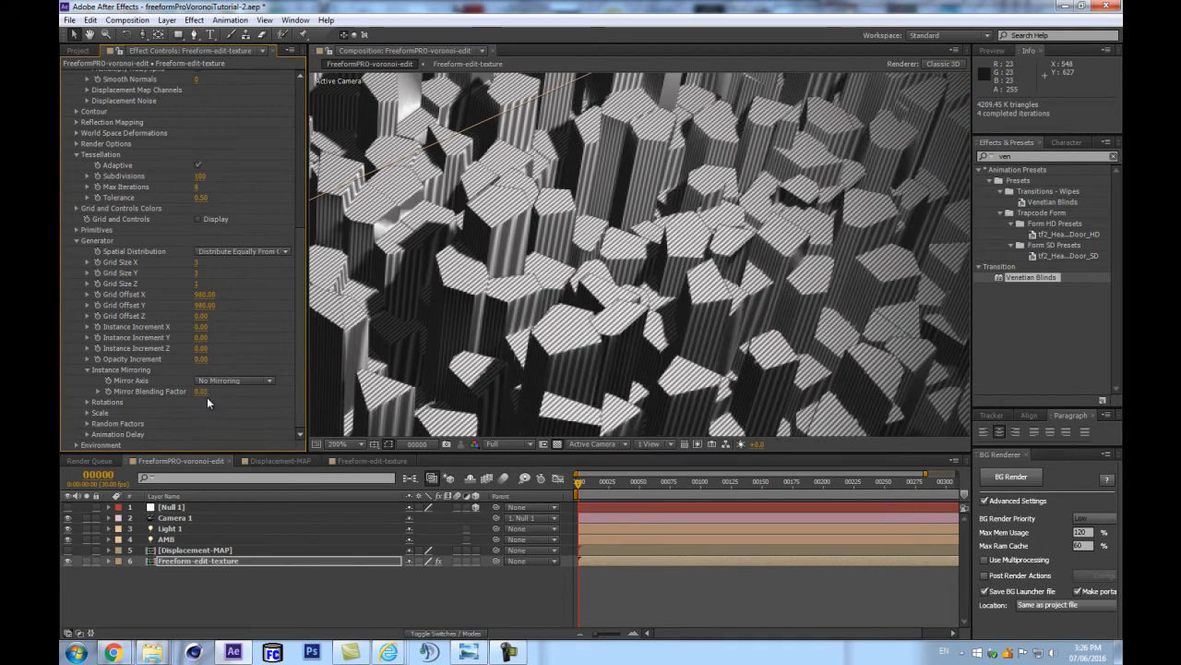
pyautogui.hotkey('ctrl', 'z')
pyautogui.scroll(-2, 655, 252)
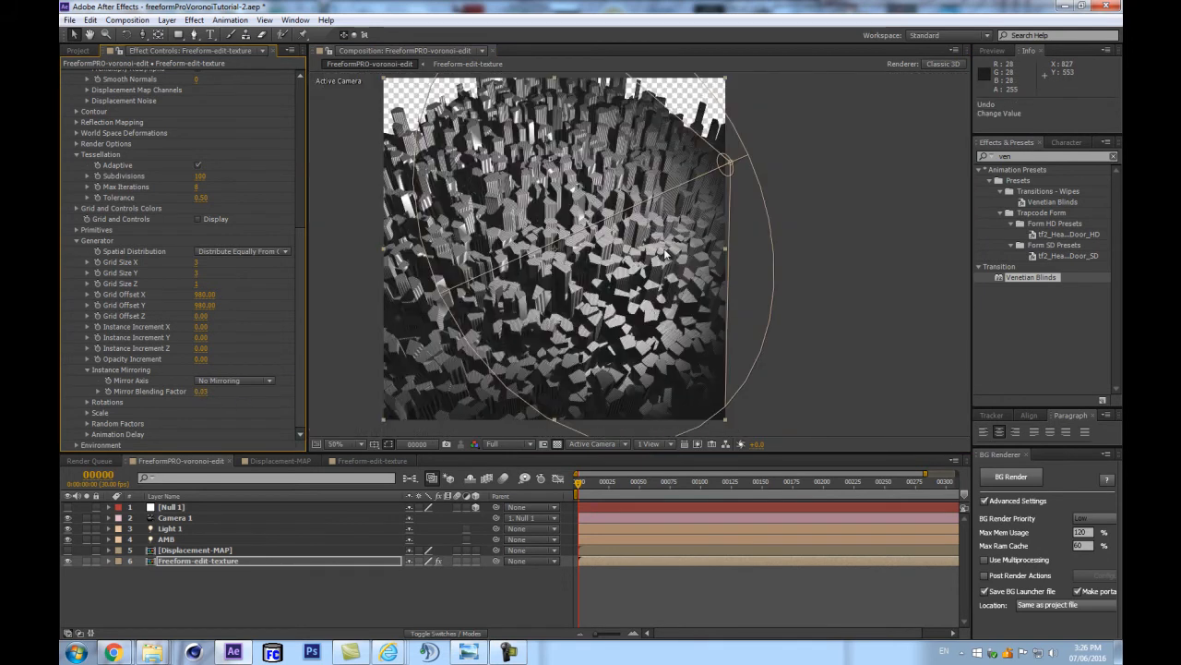
# Move Camera 1 closer to the landscape so the tiled columns fill the whole frame.
pyautogui.scroll(1, 662, 253)
pyautogui.scroll(-2, 662, 254)
pyautogui.scroll(1, 662, 254)
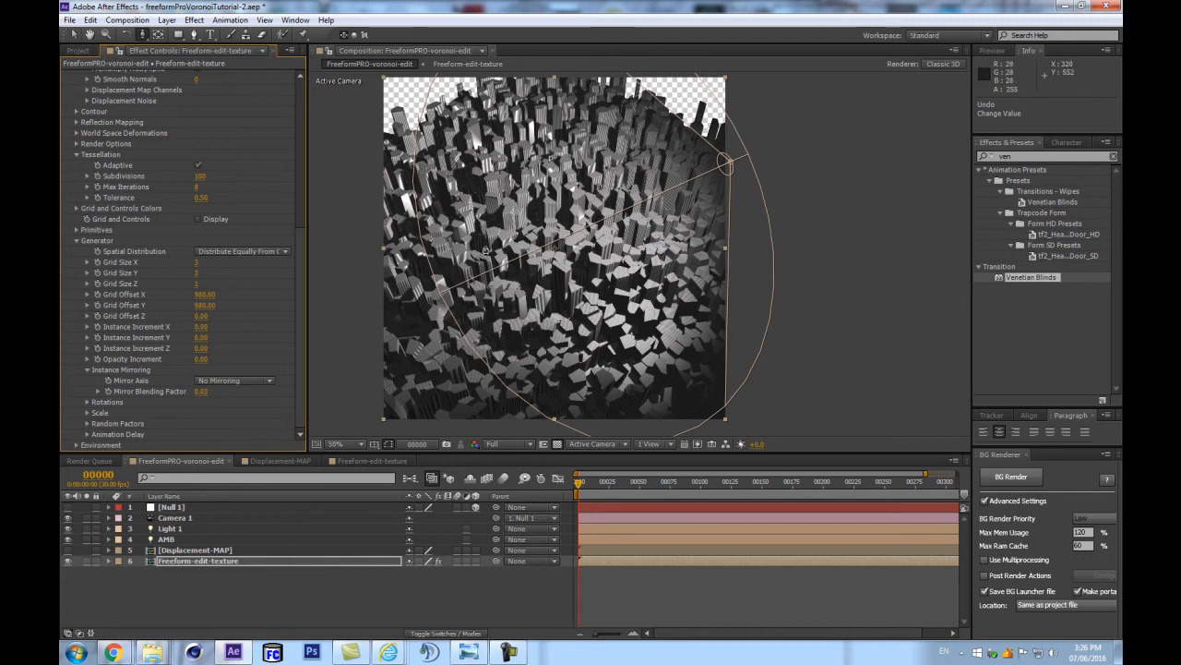
pyautogui.moveTo(523, 244); pyautogui.dragTo(631, 240)
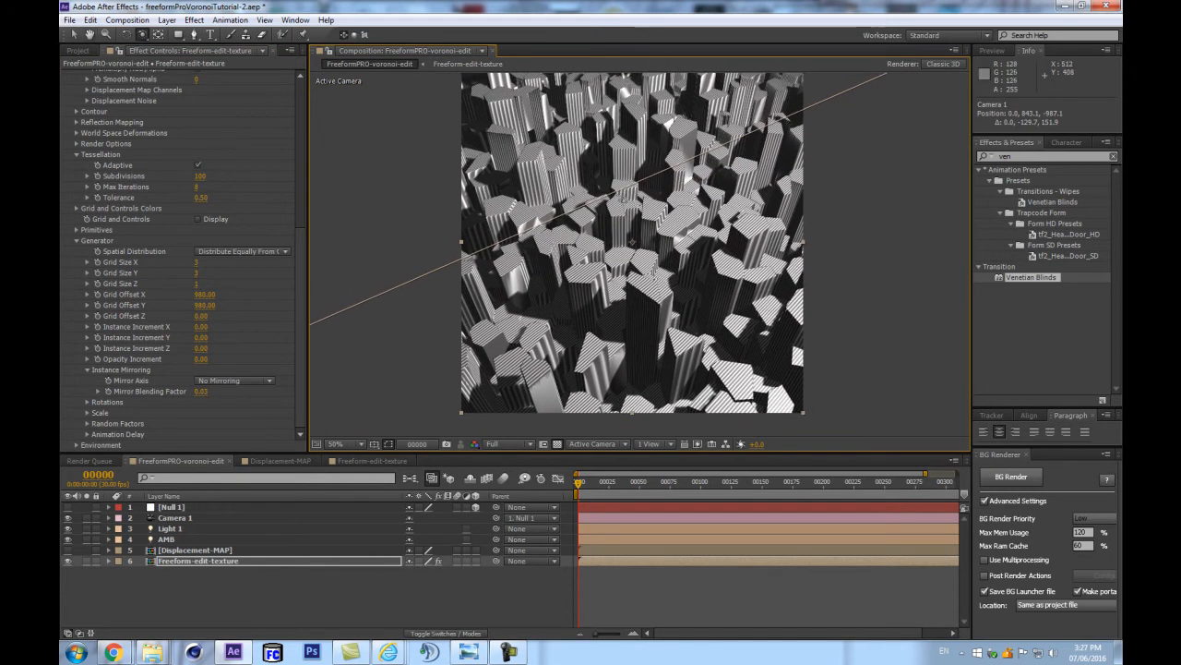
pyautogui.scroll(-2, 624, 198)
pyautogui.scroll(2, 626, 200)
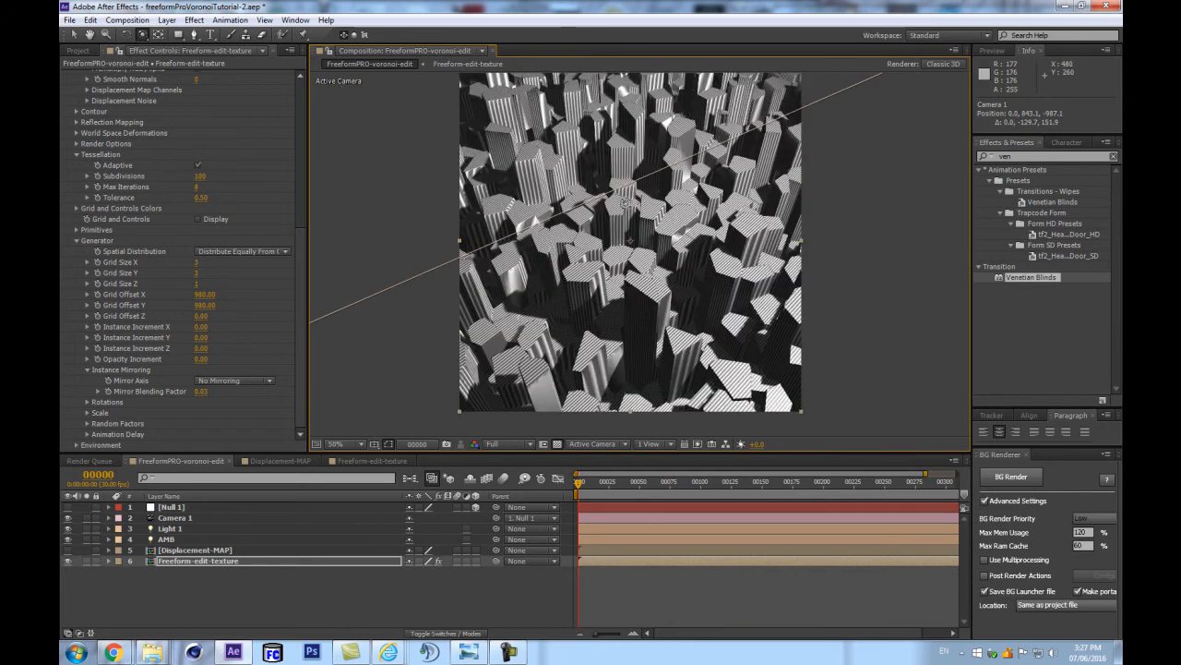
# Move Light 1 down closer to the landscape so it strikes the columns from a lower side angle.
pyautogui.click(169, 528)
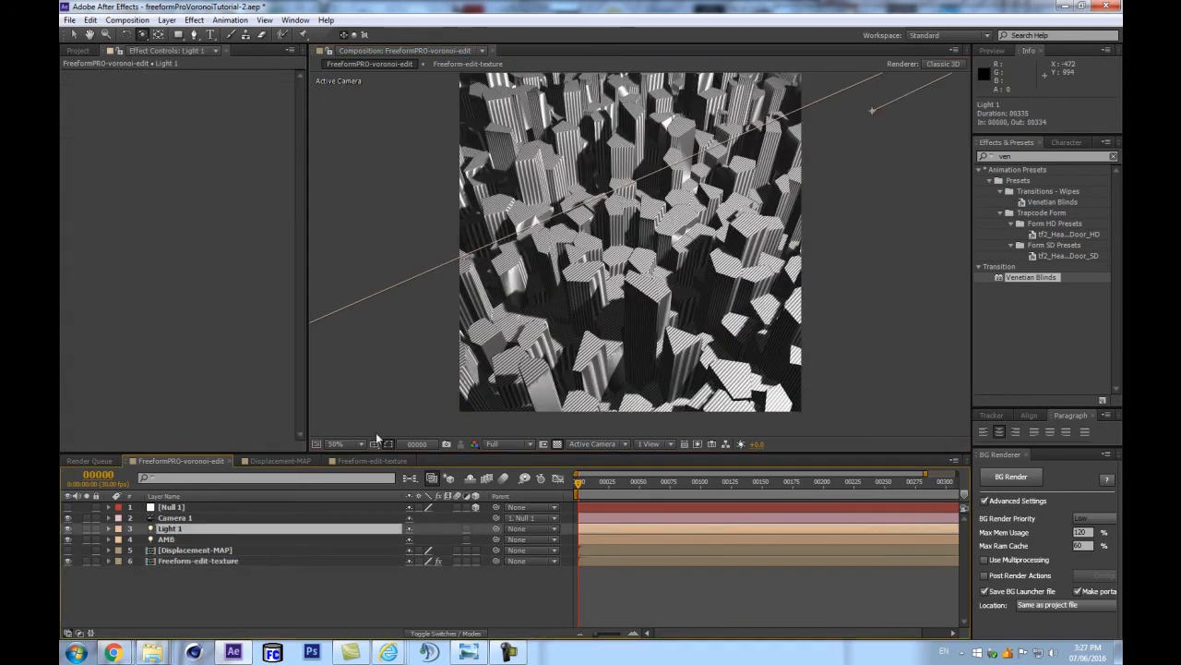
pyautogui.click(182, 550)
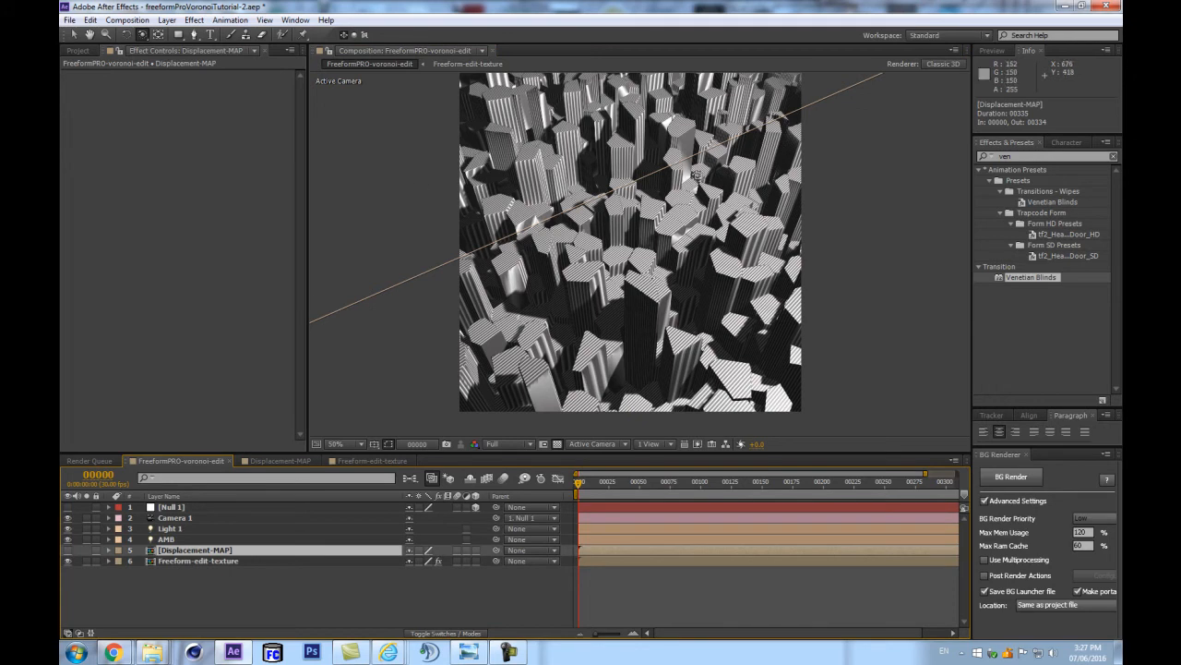
pyautogui.click(179, 528)
pyautogui.press('p')
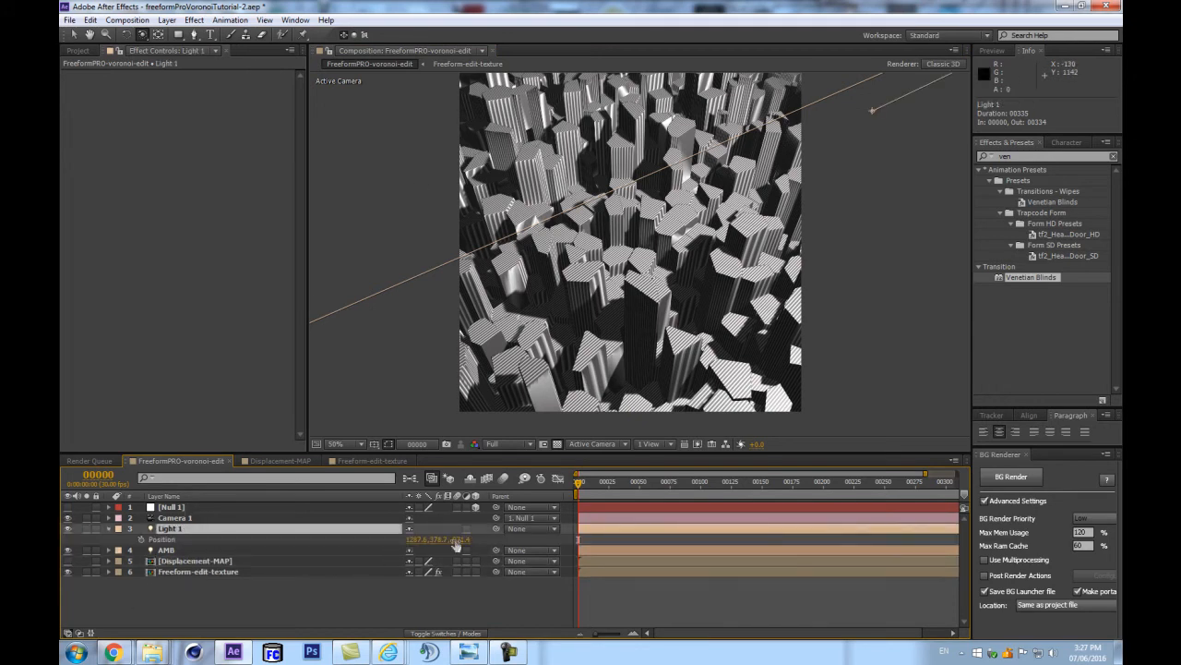
pyautogui.scroll(-4, 785, 298)
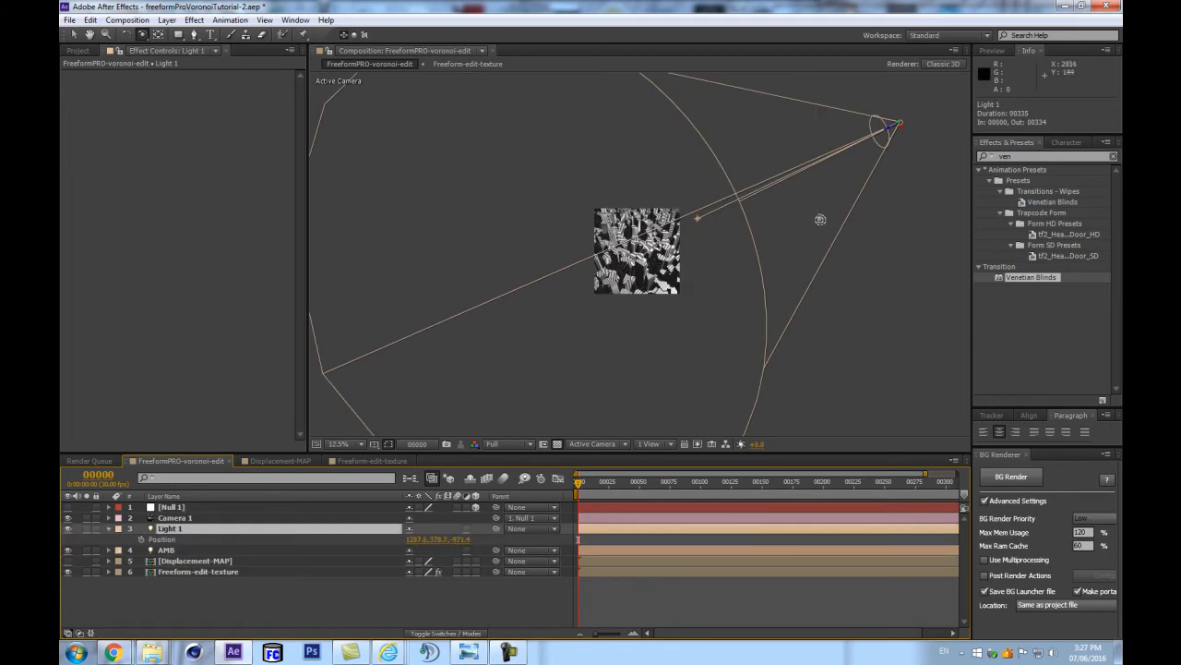
pyautogui.press('v')
pyautogui.moveTo(911, 132); pyautogui.dragTo(915, 166)
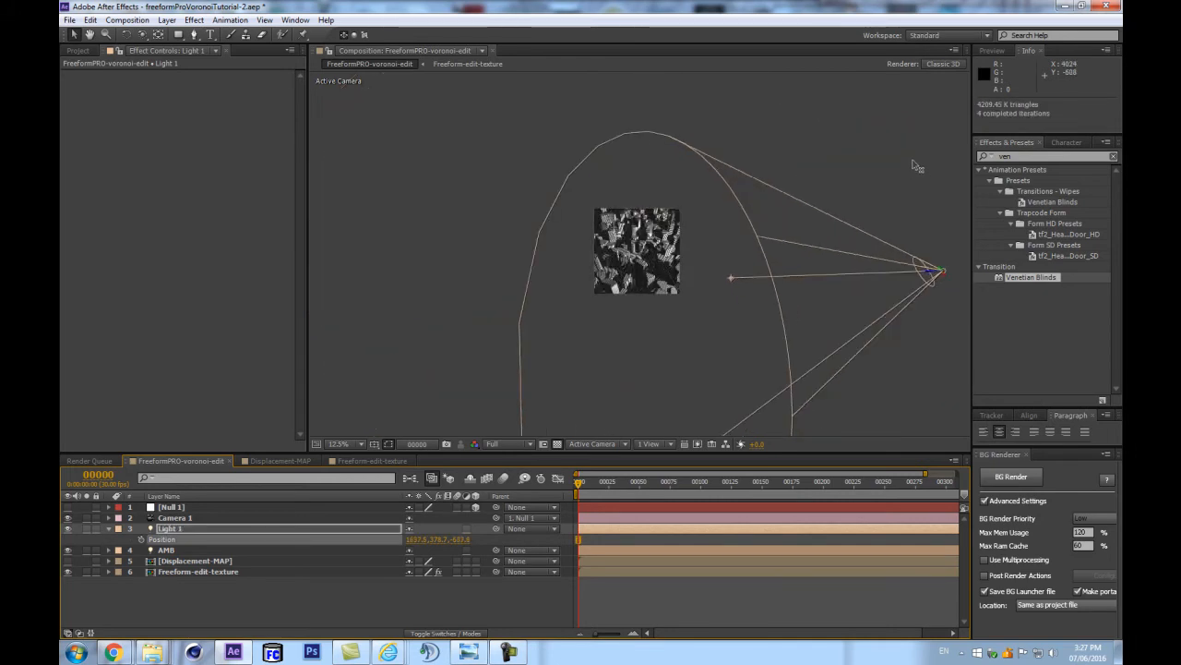
pyautogui.scroll(3, 797, 163)
pyautogui.scroll(-2, 695, 245)
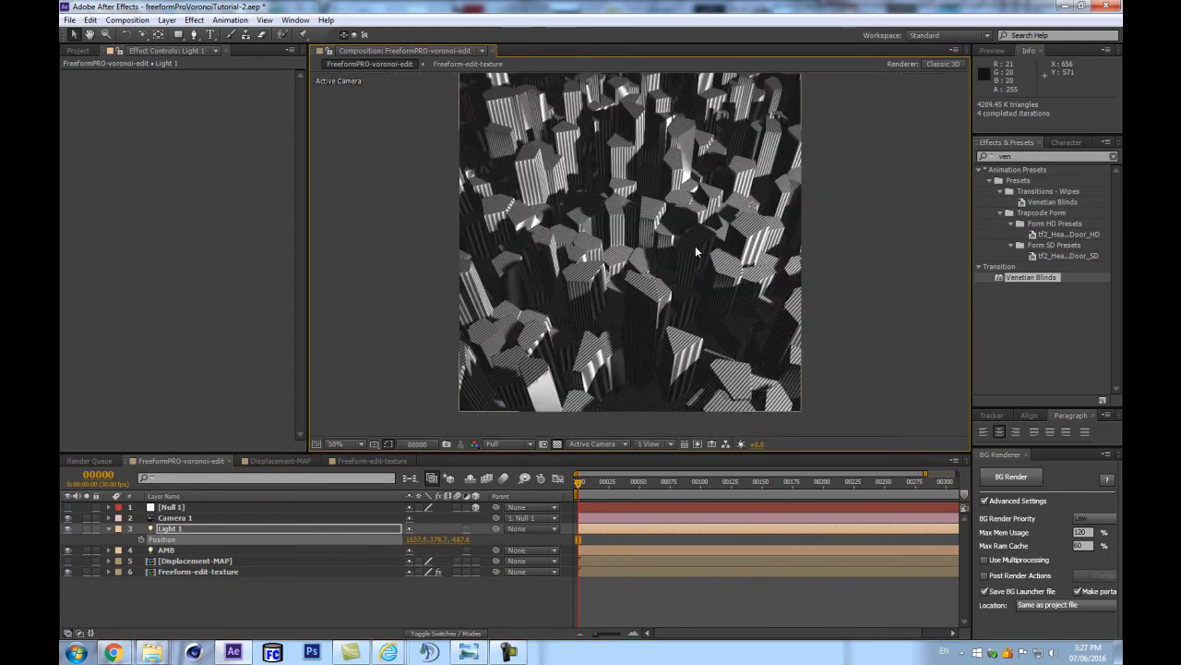
pyautogui.click(108, 528)
# Examine the striped columns and their shading up close, along with the FreeForm Pro settings of the Freeform-edit-texture layer.
pyautogui.click(164, 561)
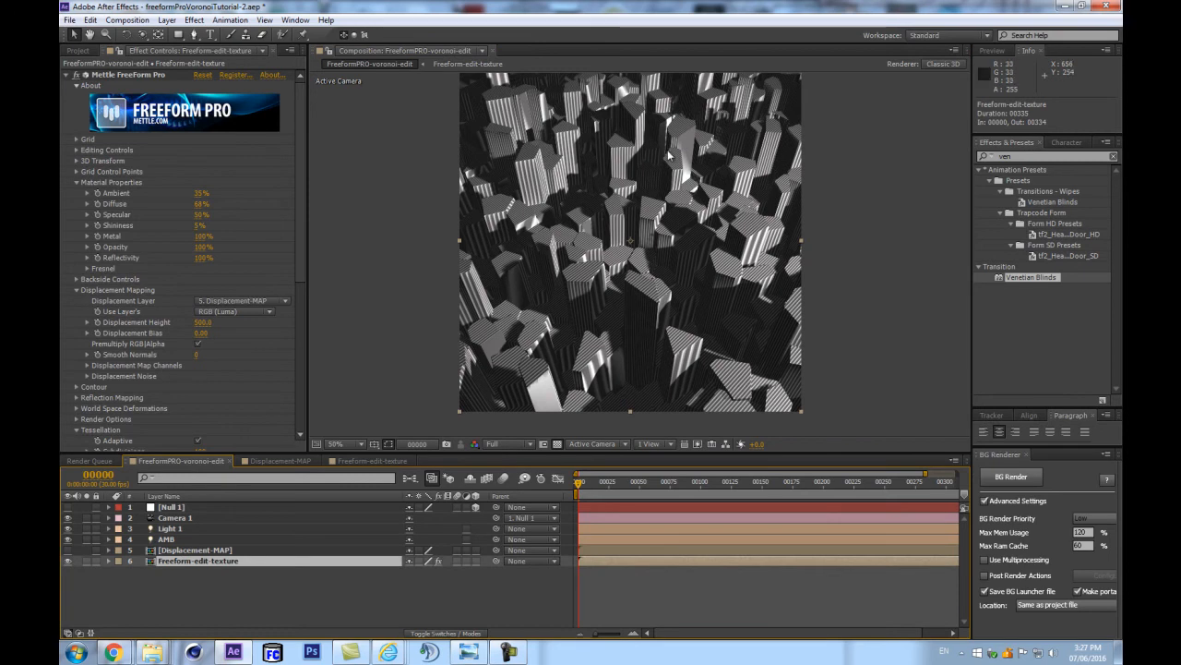
pyautogui.scroll(2, 670, 159)
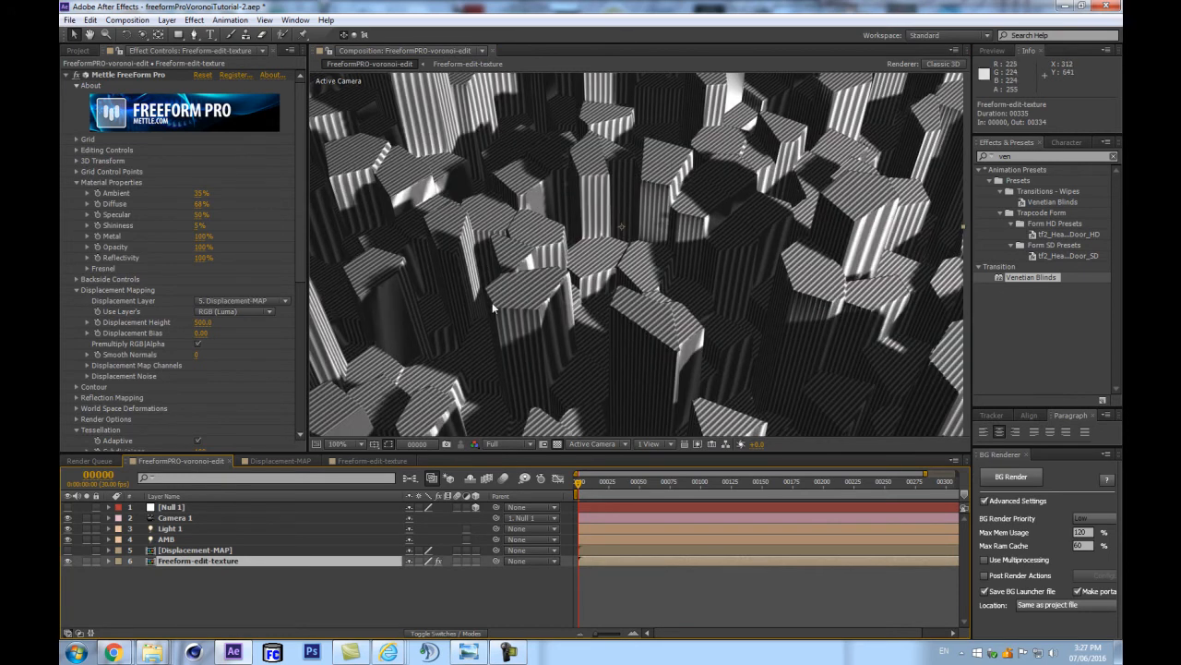
pyautogui.scroll(-1, 451, 306)
pyautogui.scroll(1, 736, 315)
pyautogui.scroll(-1, 729, 305)
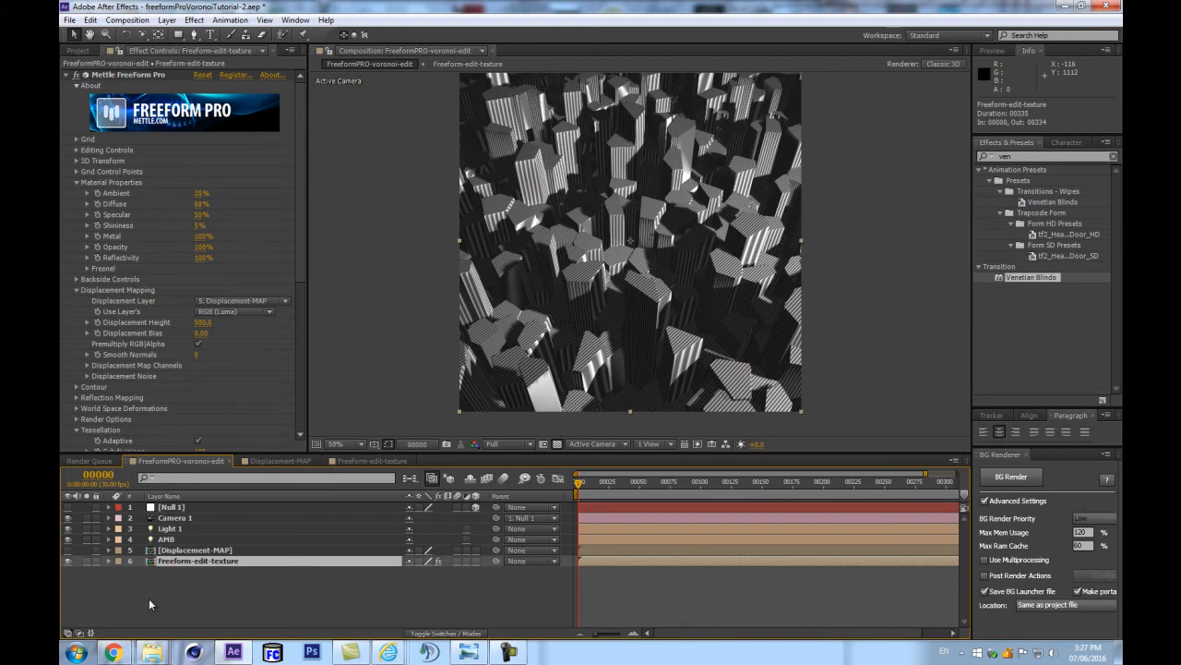
pyautogui.click(218, 584)
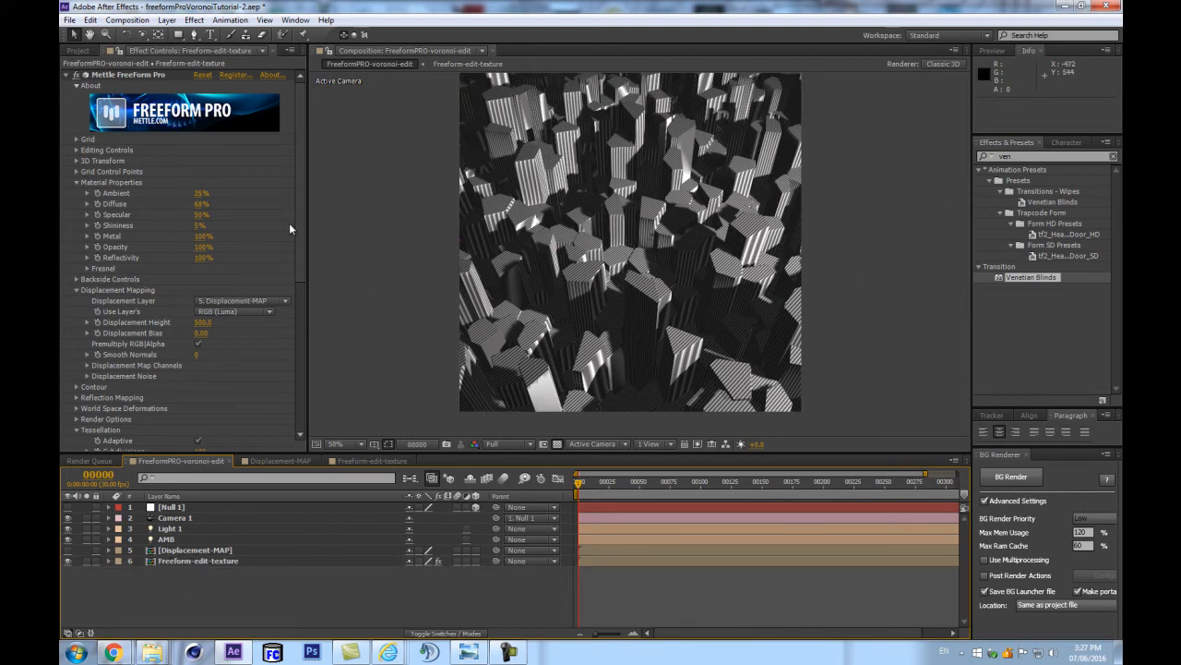
pyautogui.moveTo(303, 225); pyautogui.dragTo(293, 271)
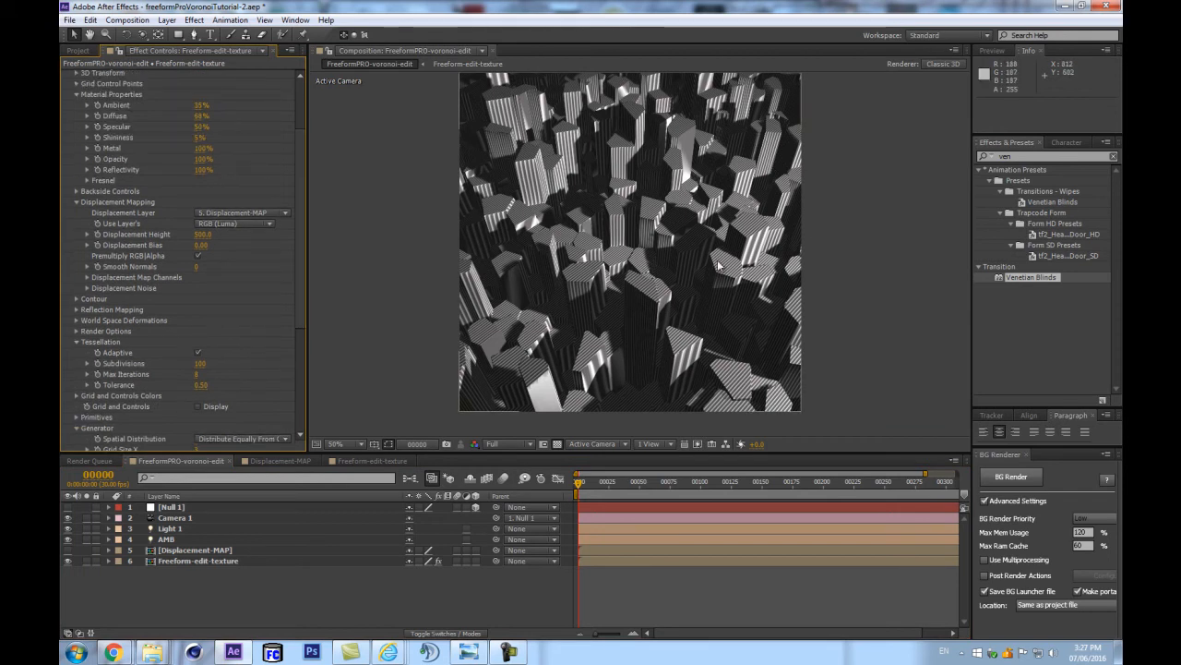
pyautogui.scroll(2, 540, 182)
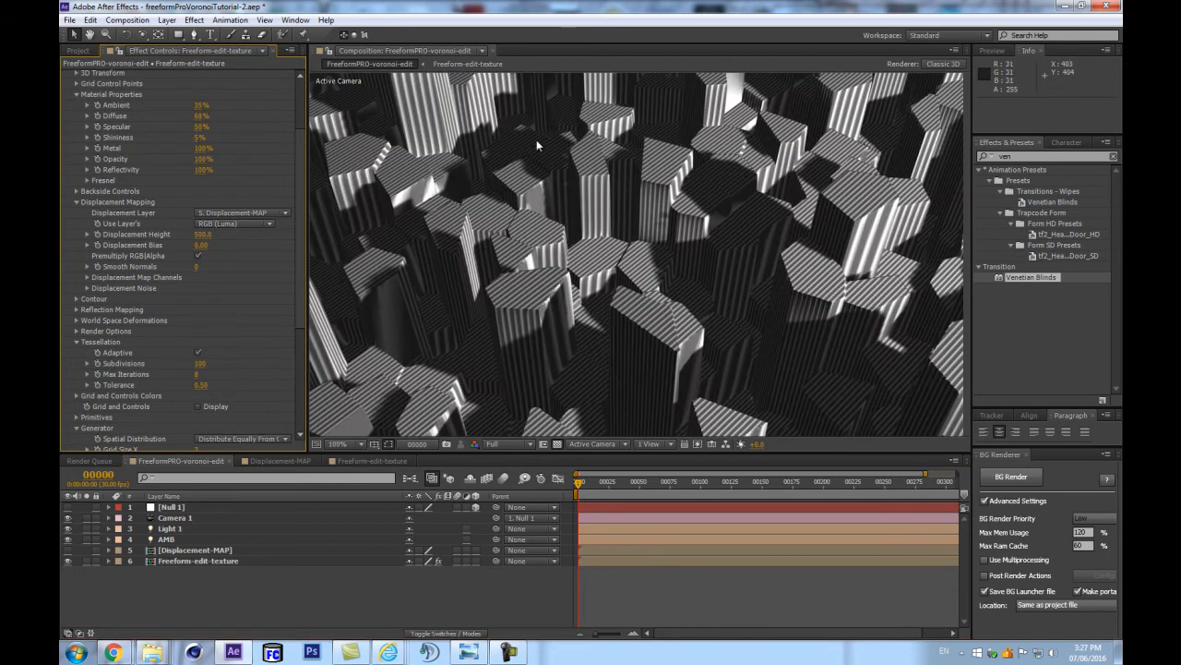
pyautogui.scroll(-2, 528, 176)
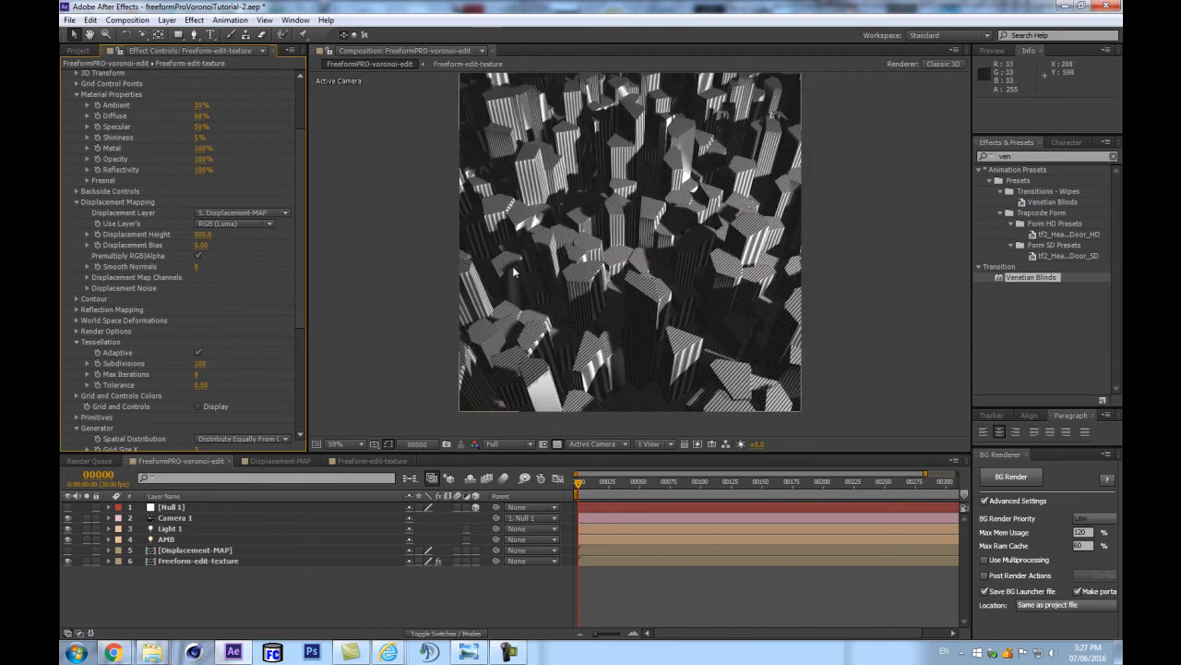
# Review the Freeform-edit-texture, FreeformPRO-voronoi-edit and Displacement-MAP compositions, viewing Displacement-MAP at frame 0.
pyautogui.click(197, 560)
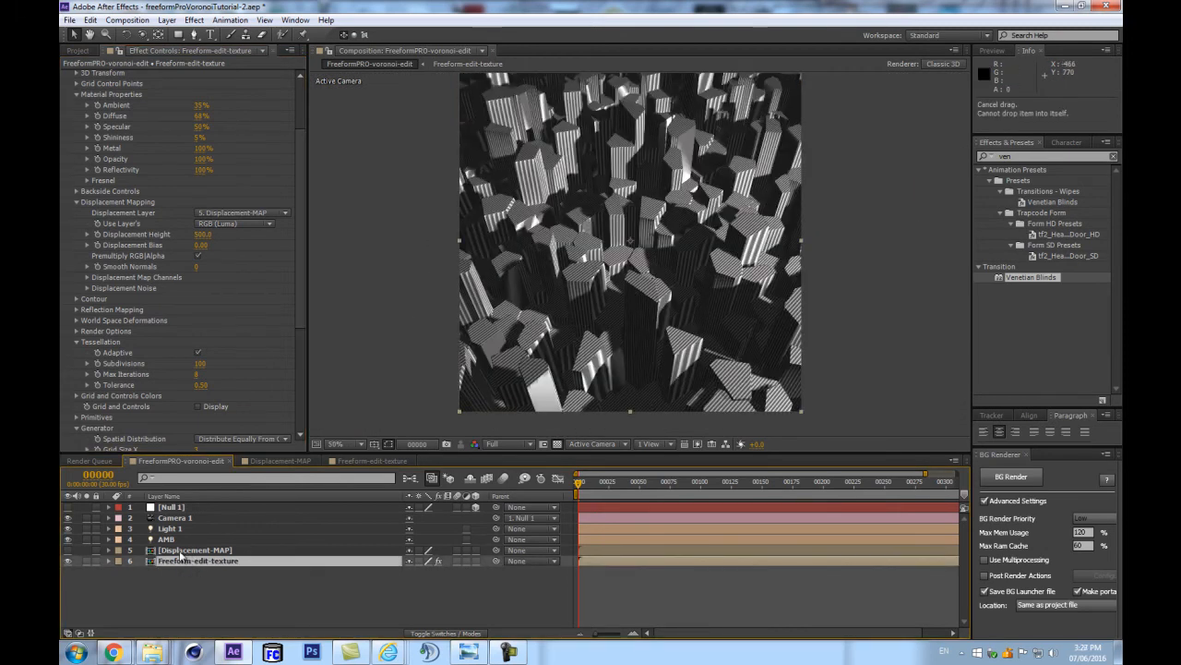
pyautogui.doubleClick(179, 560)
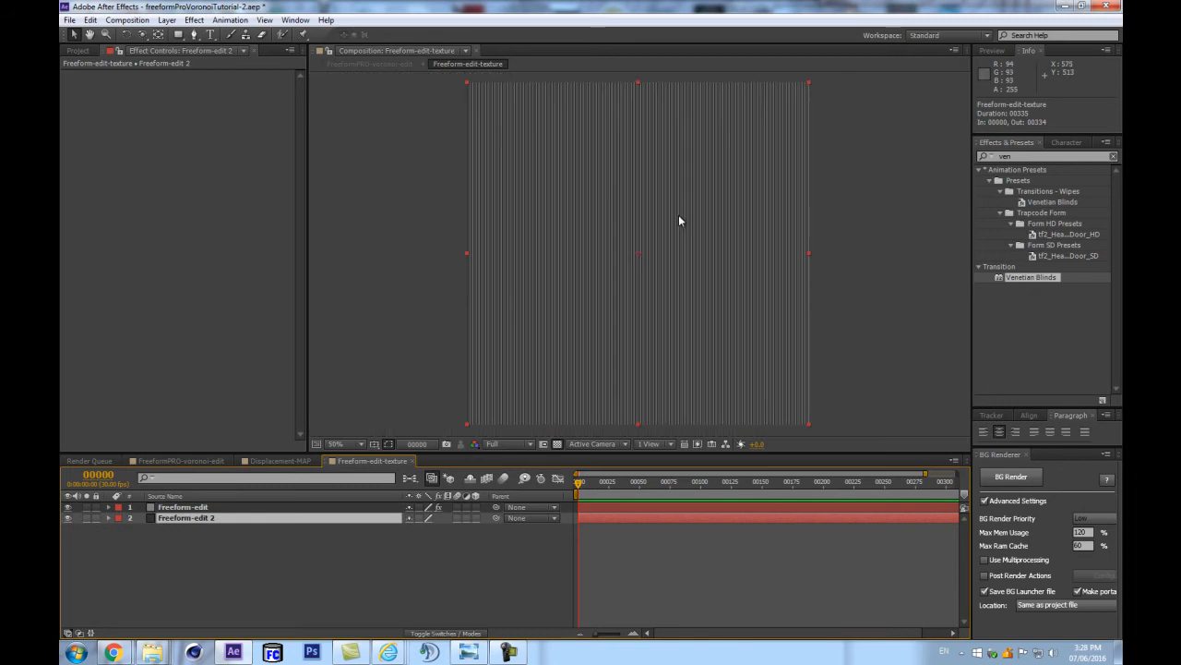
pyautogui.click(77, 50)
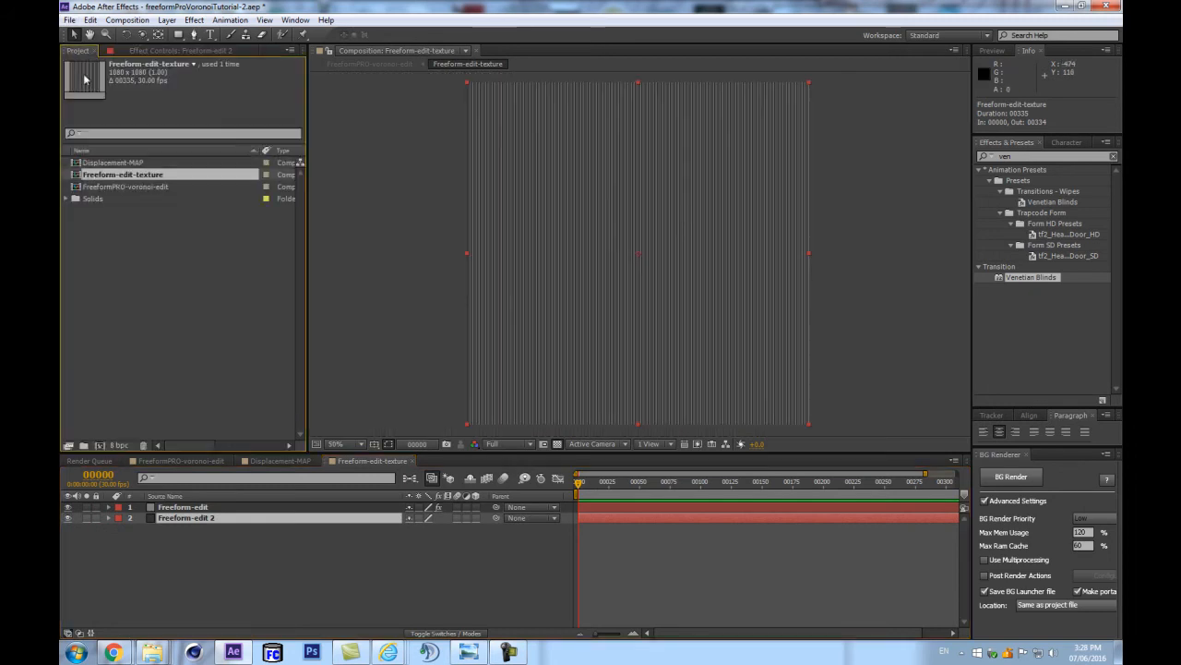
pyautogui.doubleClick(129, 186)
pyautogui.doubleClick(118, 163)
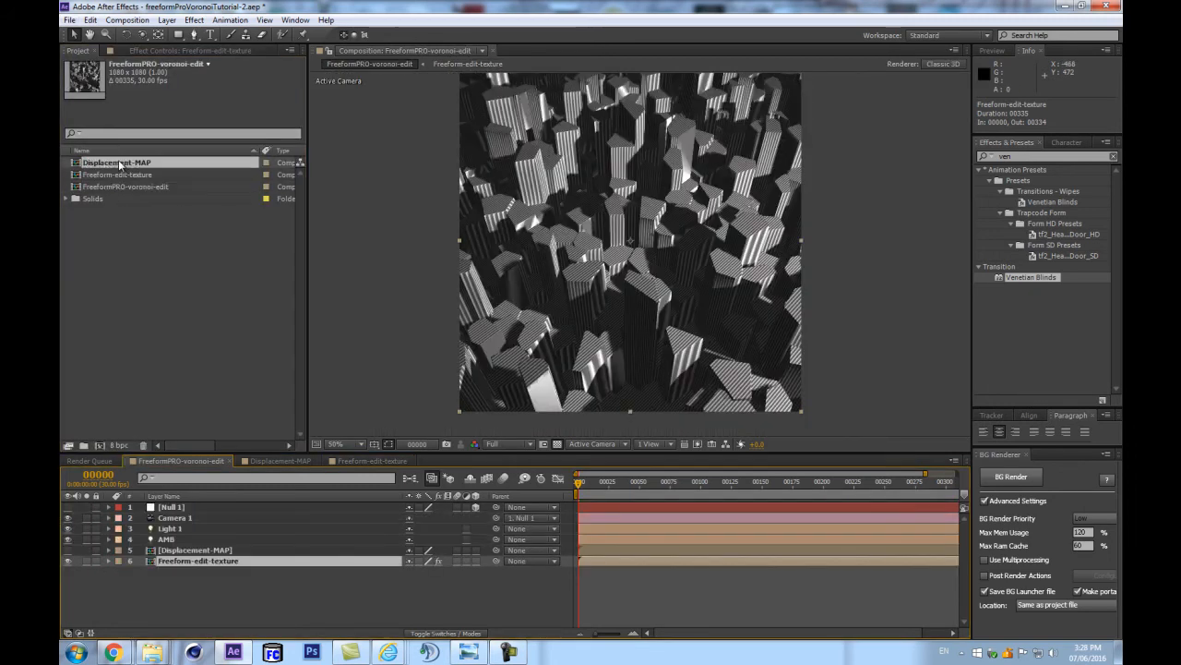
pyautogui.moveTo(579, 485); pyautogui.dragTo(539, 494)
# Duplicate the Displacement-MAP composition and rename the copy voronoi-texture-outline.
pyautogui.click(94, 163)
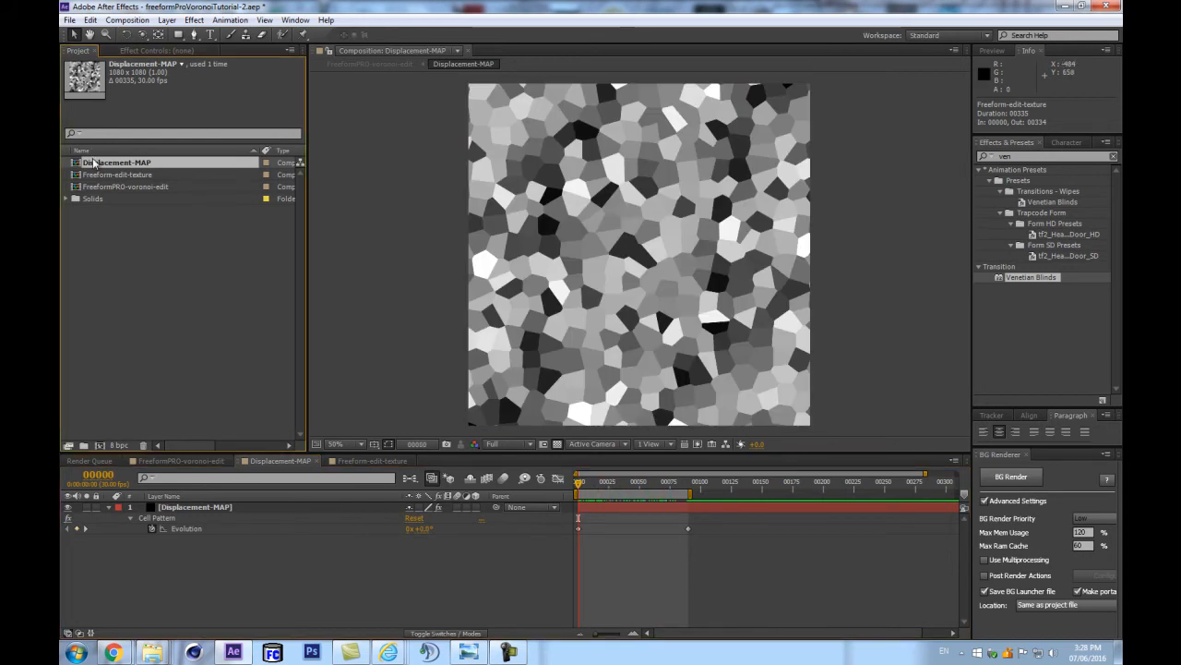
pyautogui.hotkey('ctrl', 'd')
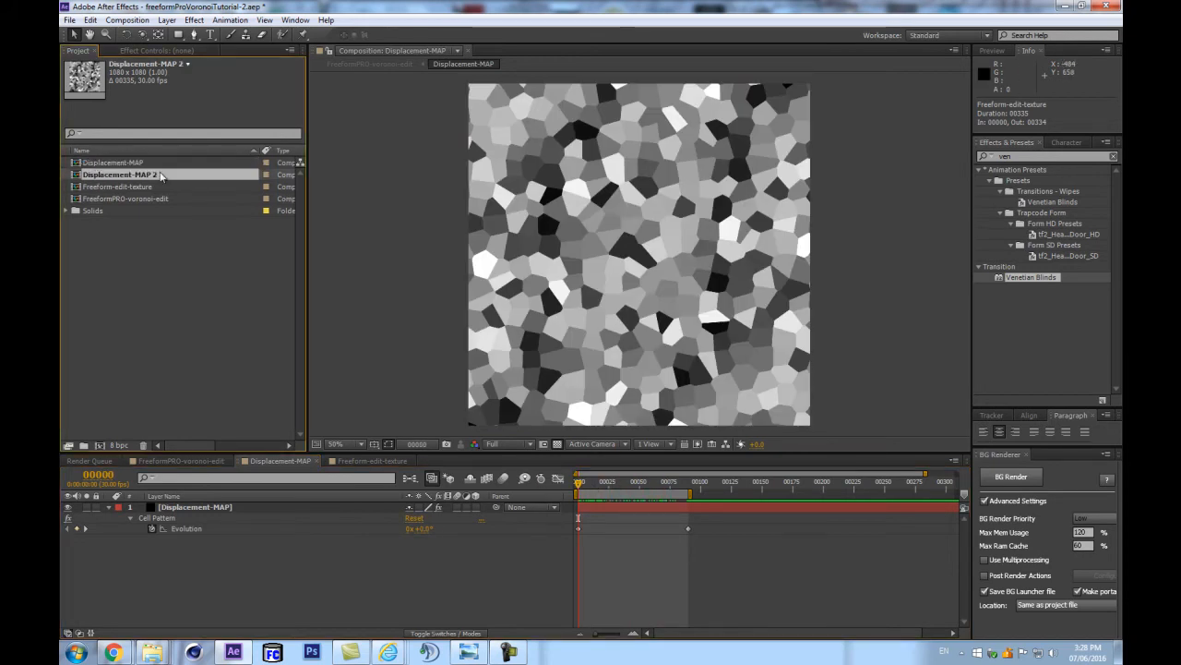
pyautogui.press('Return')
pyautogui.write('voronoi')
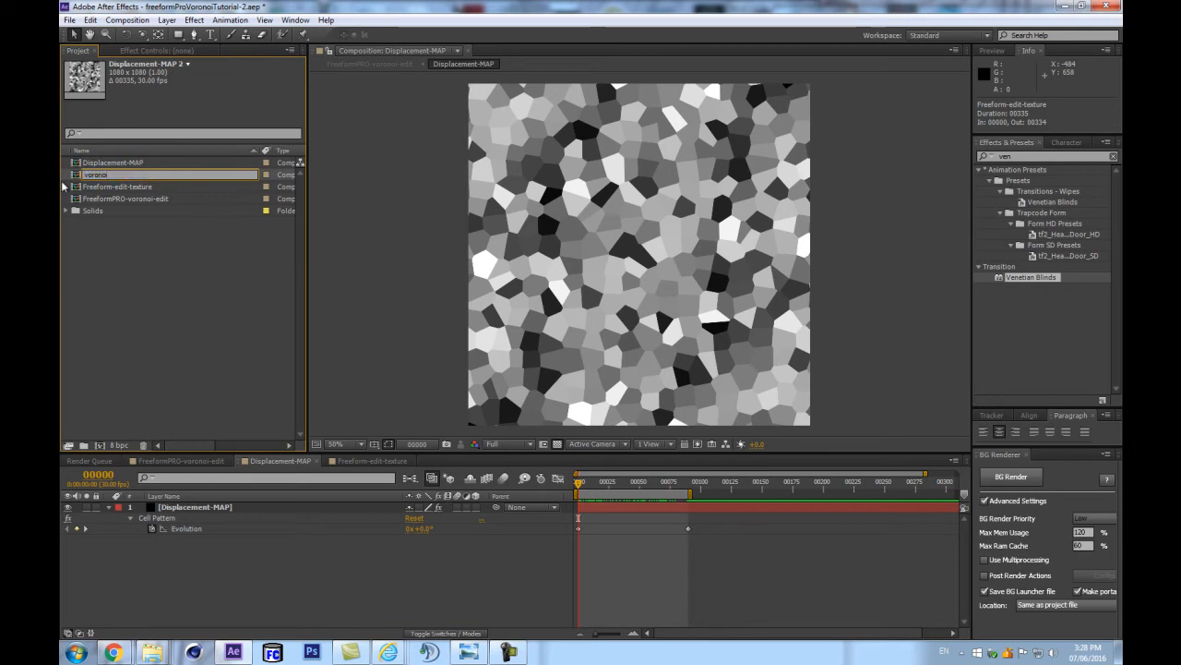
pyautogui.write('-texture-')
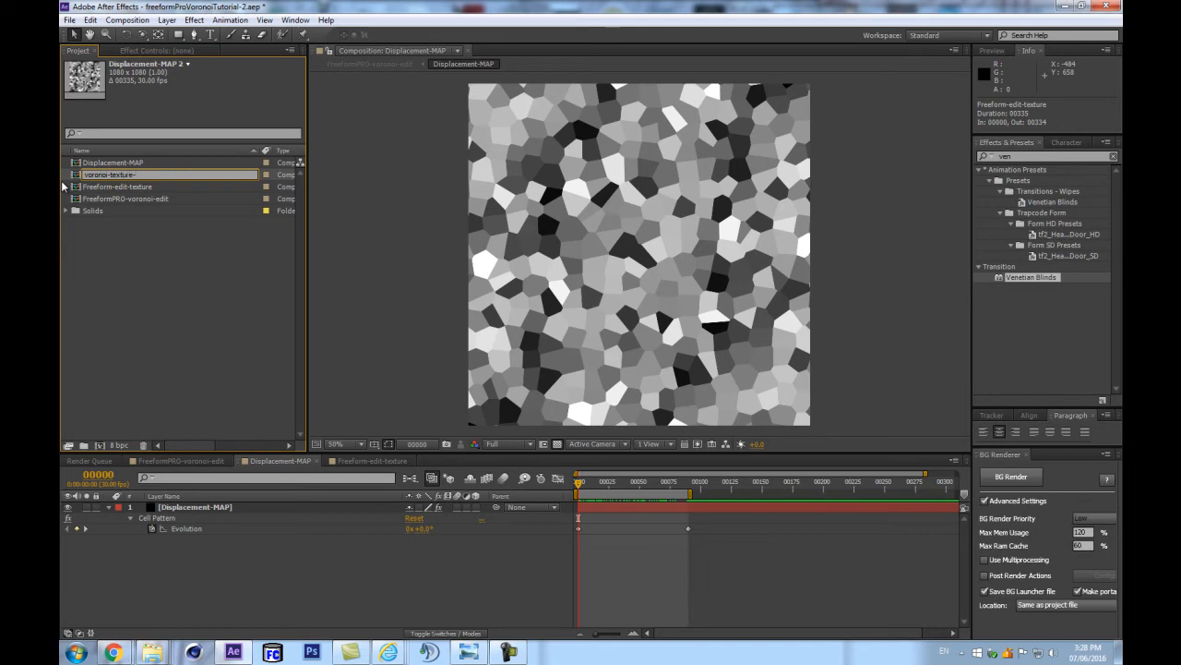
pyautogui.write('outline')
pyautogui.press('Return')
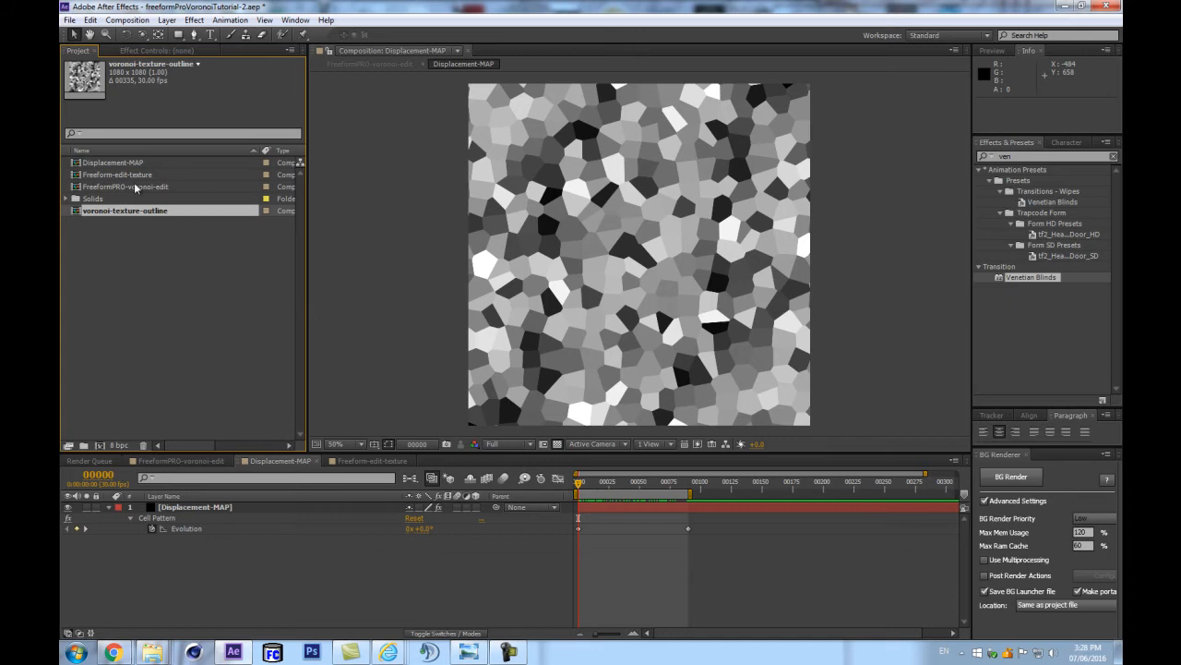
# Add voronoi-texture-outline as the uppermost layer of Freeform-edit-texture, and open it with its Displacement-MAP layer selected.
pyautogui.doubleClick(134, 177)
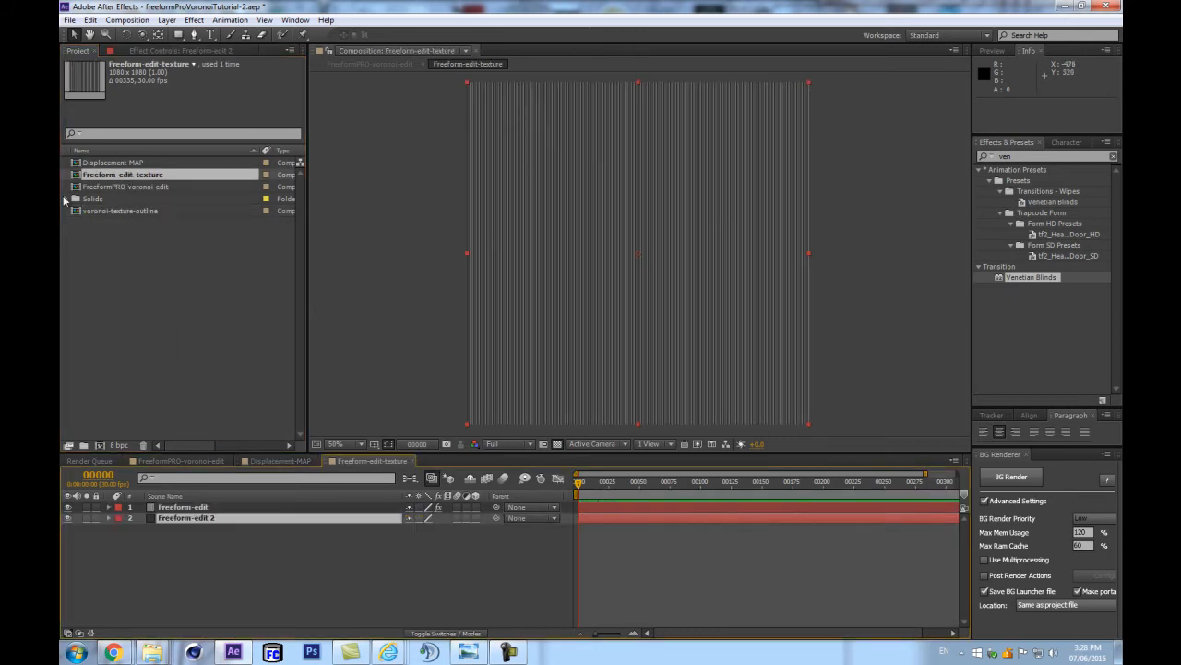
pyautogui.moveTo(143, 217); pyautogui.dragTo(185, 504)
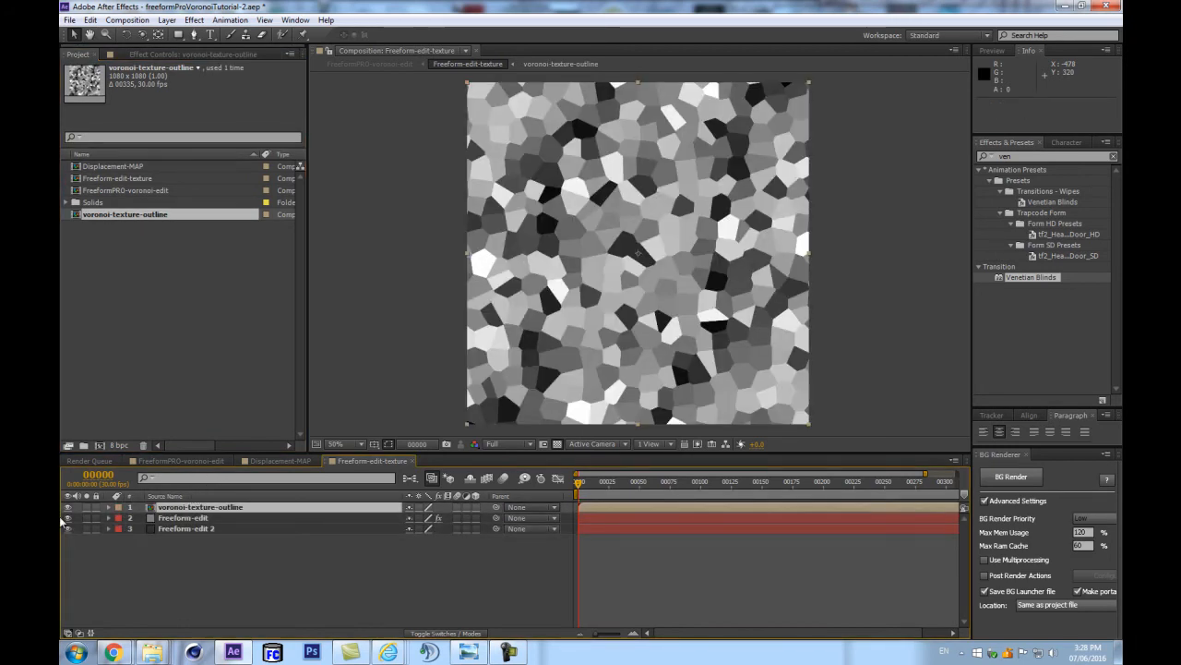
pyautogui.doubleClick(201, 506)
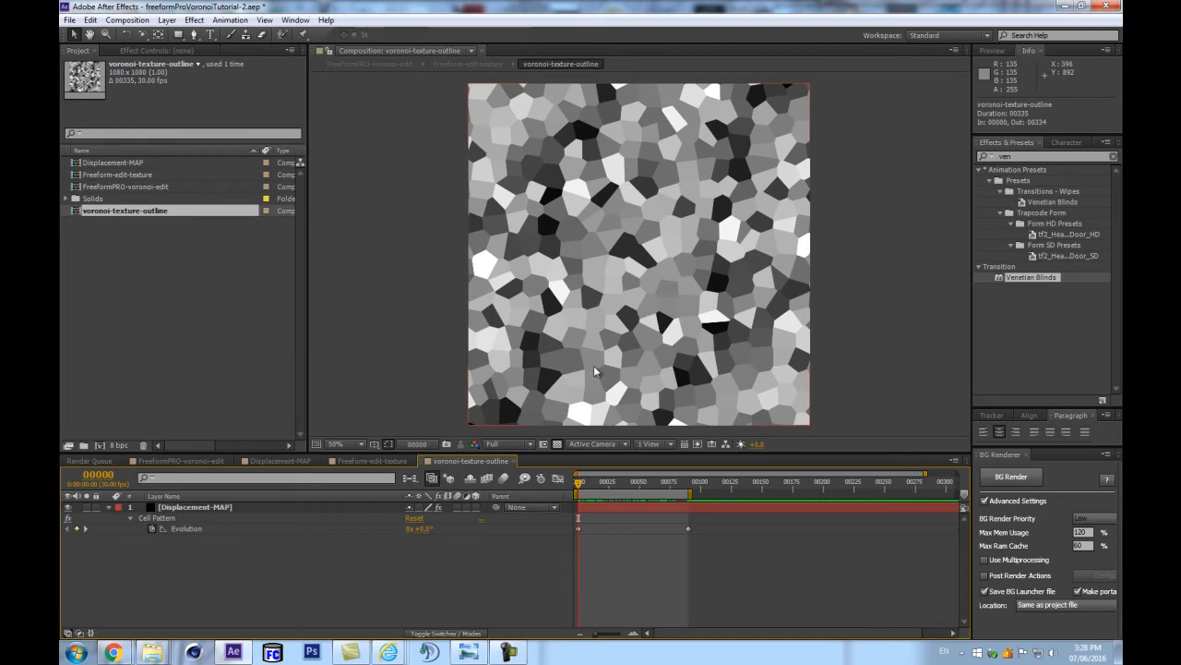
pyautogui.click(205, 508)
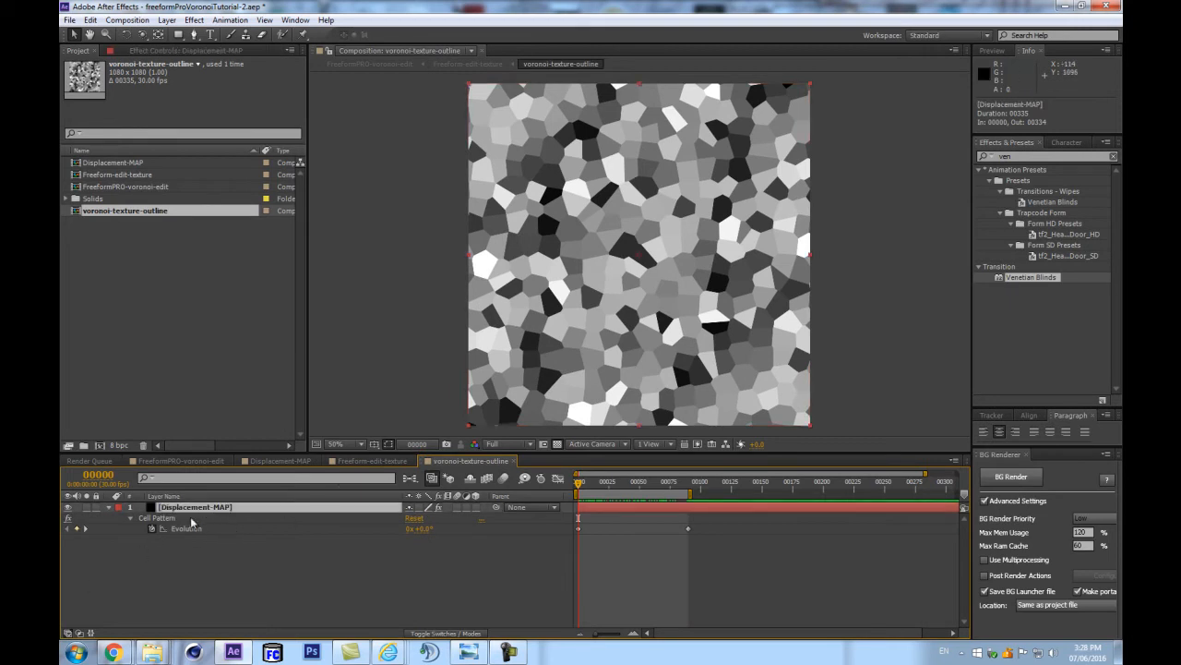
# Arrange the Displacement-MAP and voronoi-texture-outline timelines side by side and widen both to show their Evolution properties.
pyautogui.click(125, 163)
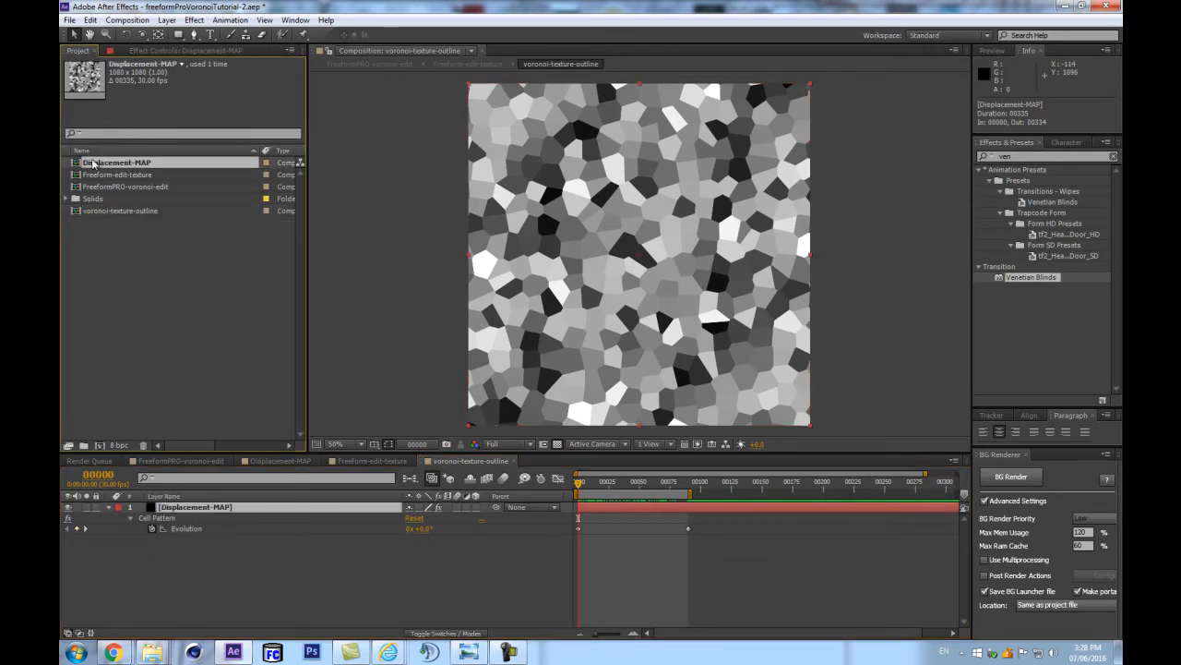
pyautogui.doubleClick(93, 163)
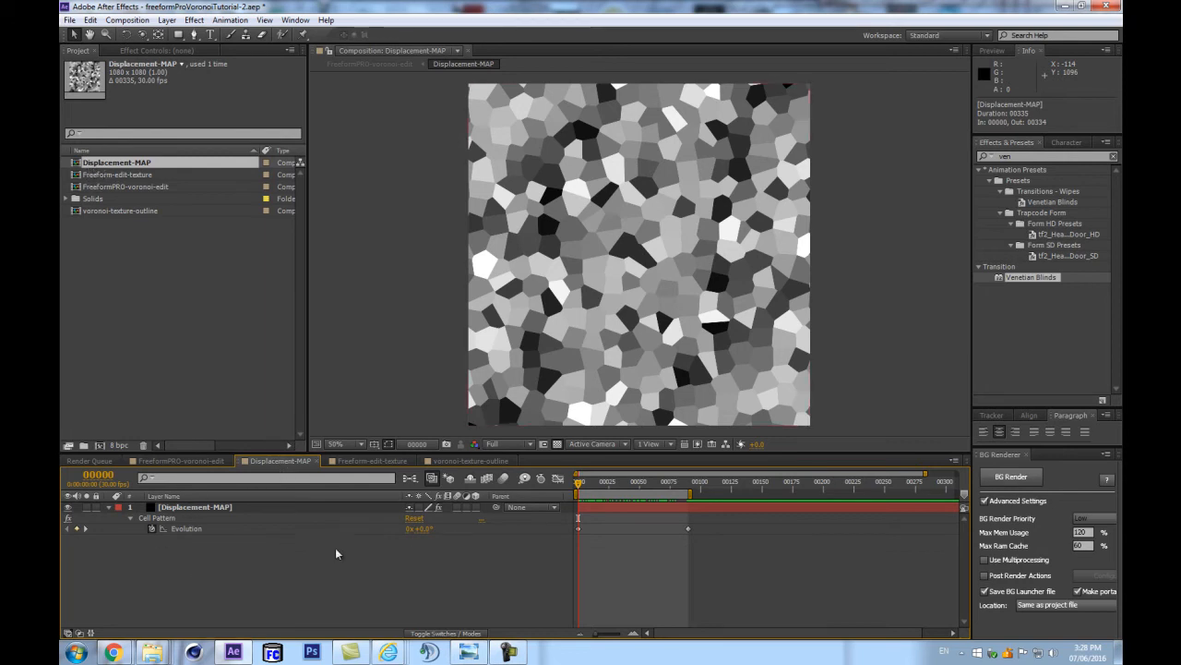
pyautogui.click(471, 461)
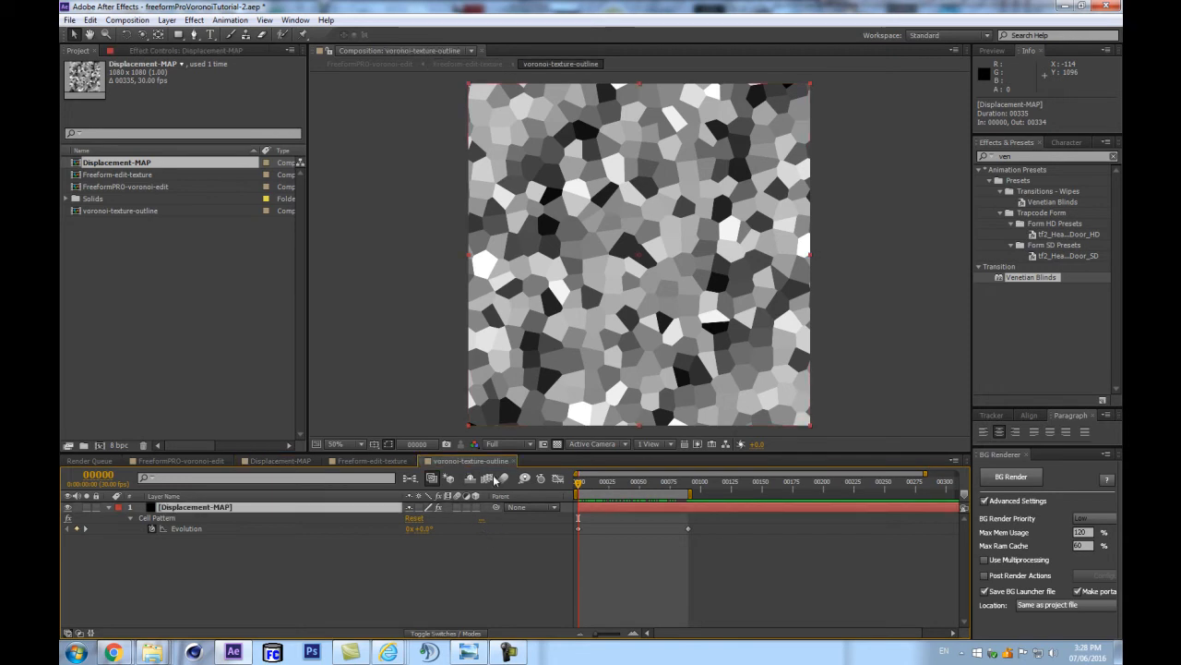
pyautogui.moveTo(430, 464); pyautogui.dragTo(955, 537)
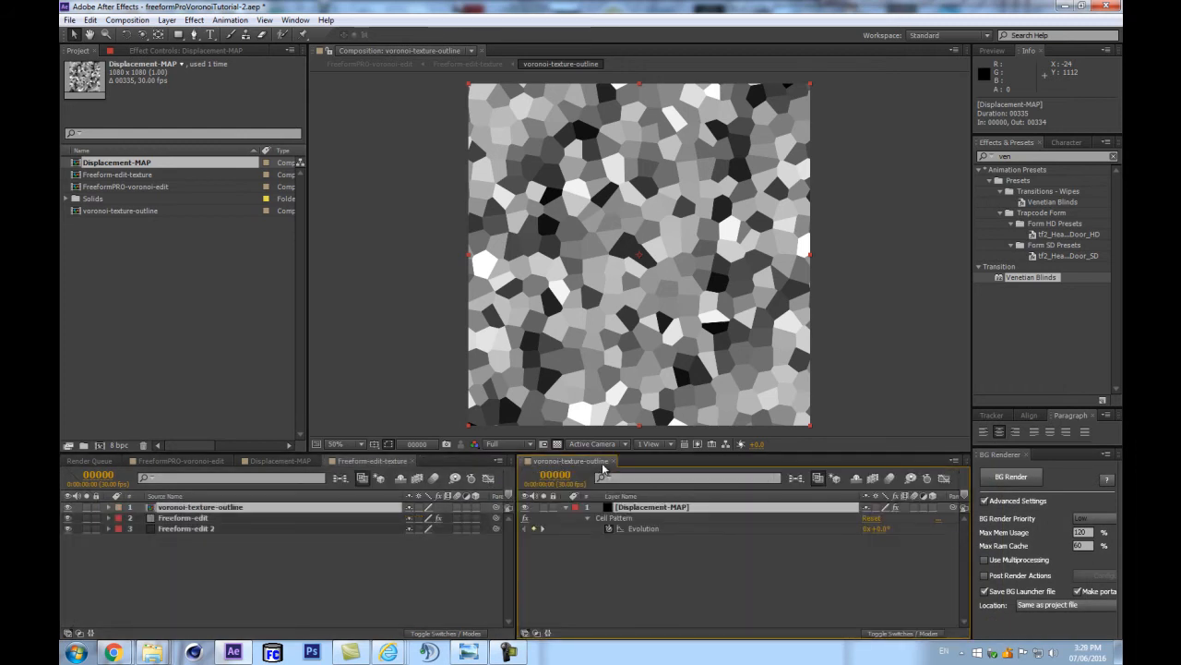
pyautogui.click(275, 463)
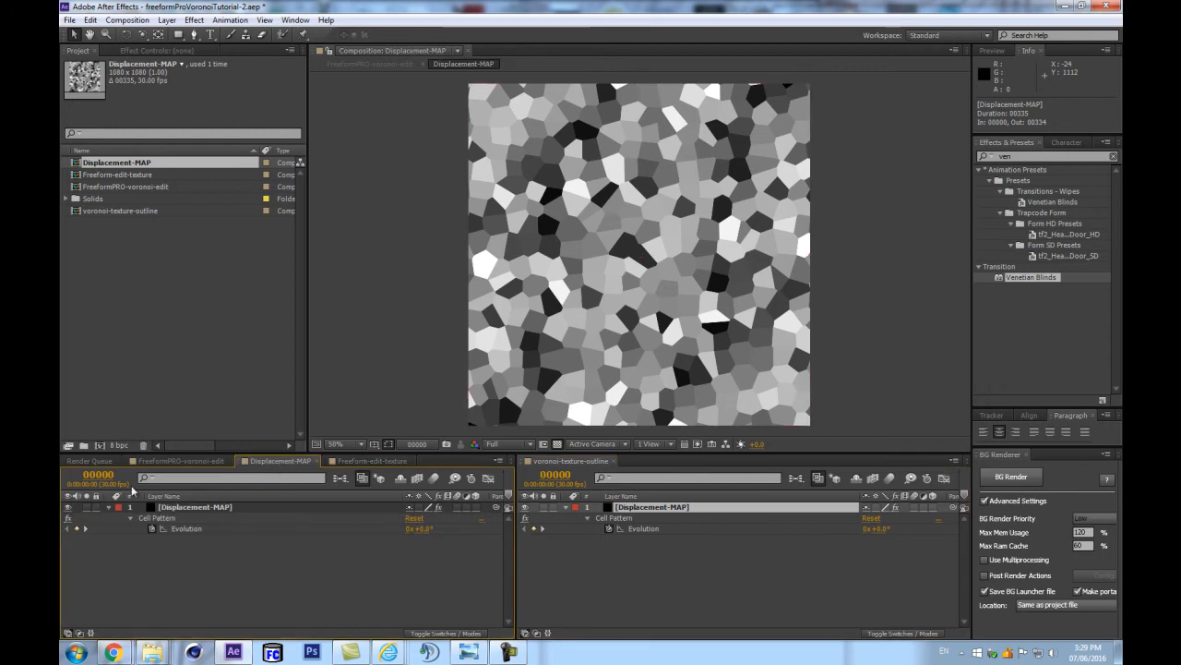
pyautogui.click(178, 504)
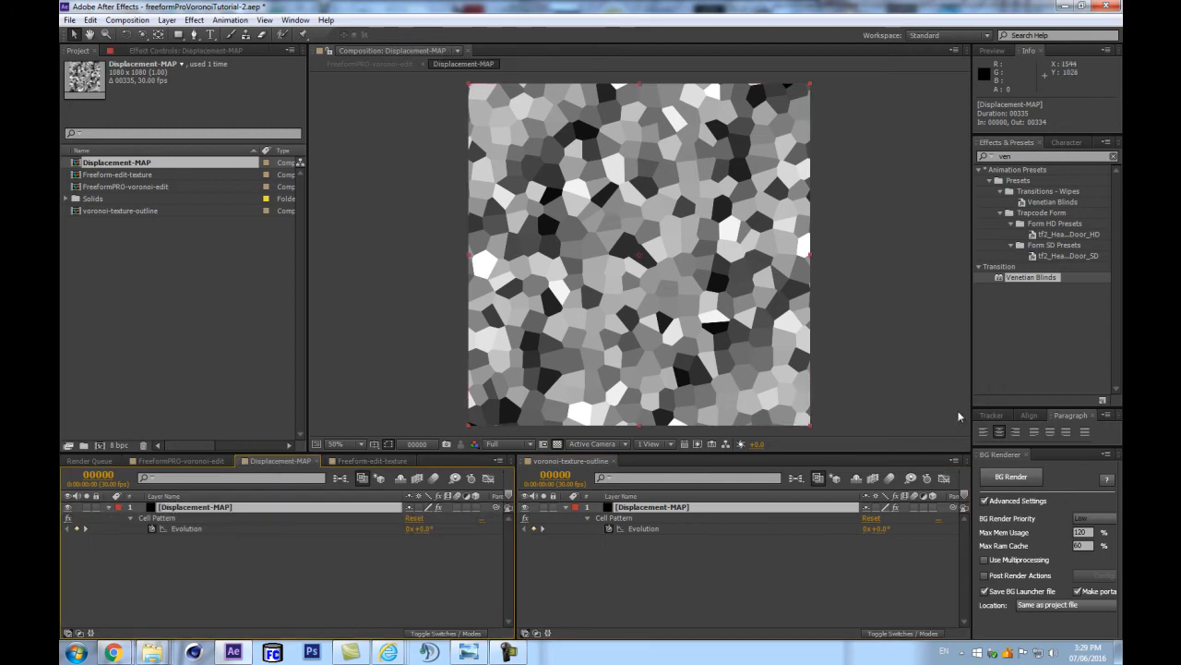
pyautogui.moveTo(972, 403); pyautogui.dragTo(1098, 403)
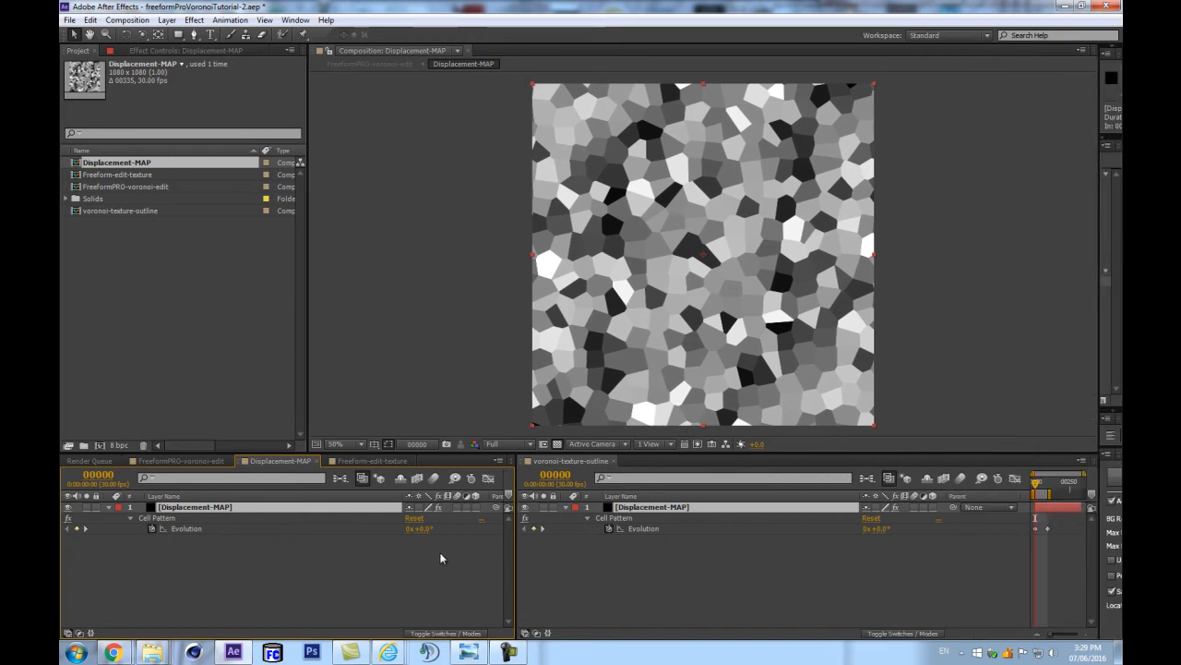
pyautogui.moveTo(516, 540); pyautogui.dragTo(557, 545)
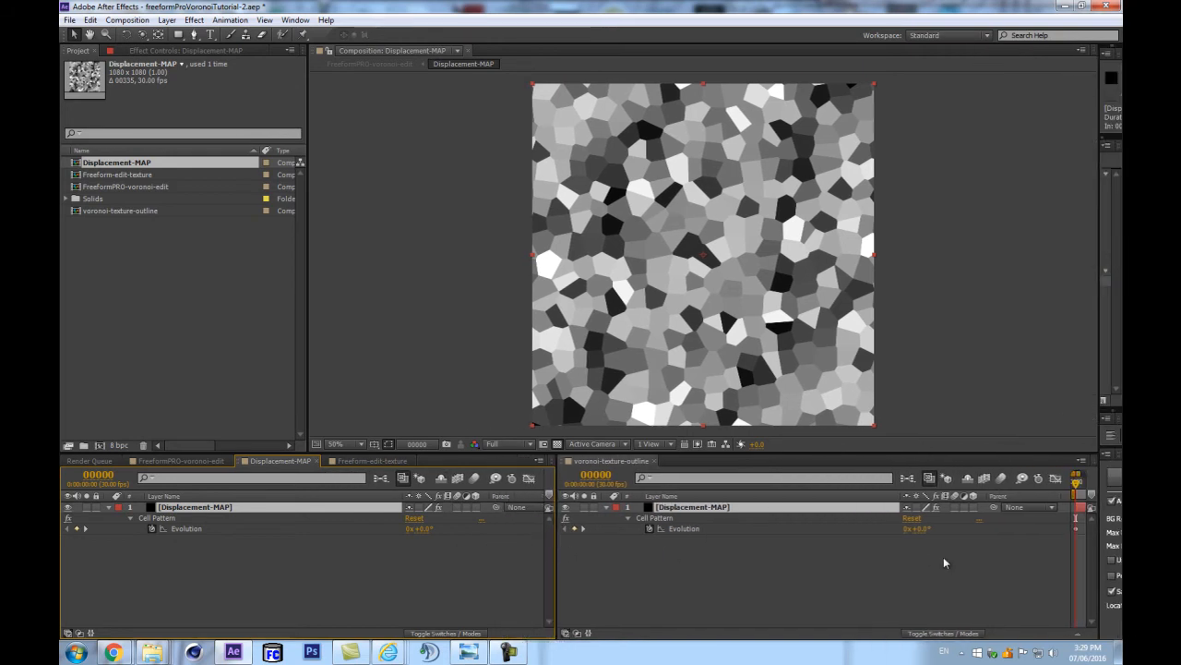
# Link the Cell Pattern Evolution in voronoi-texture-outline to the Evolution in Displacement-MAP with an expression.
pyautogui.click(651, 529)
pyautogui.keyDown('alt'); pyautogui.click(648, 528); pyautogui.keyUp('alt')
pyautogui.moveTo(872, 541); pyautogui.dragTo(241, 528)
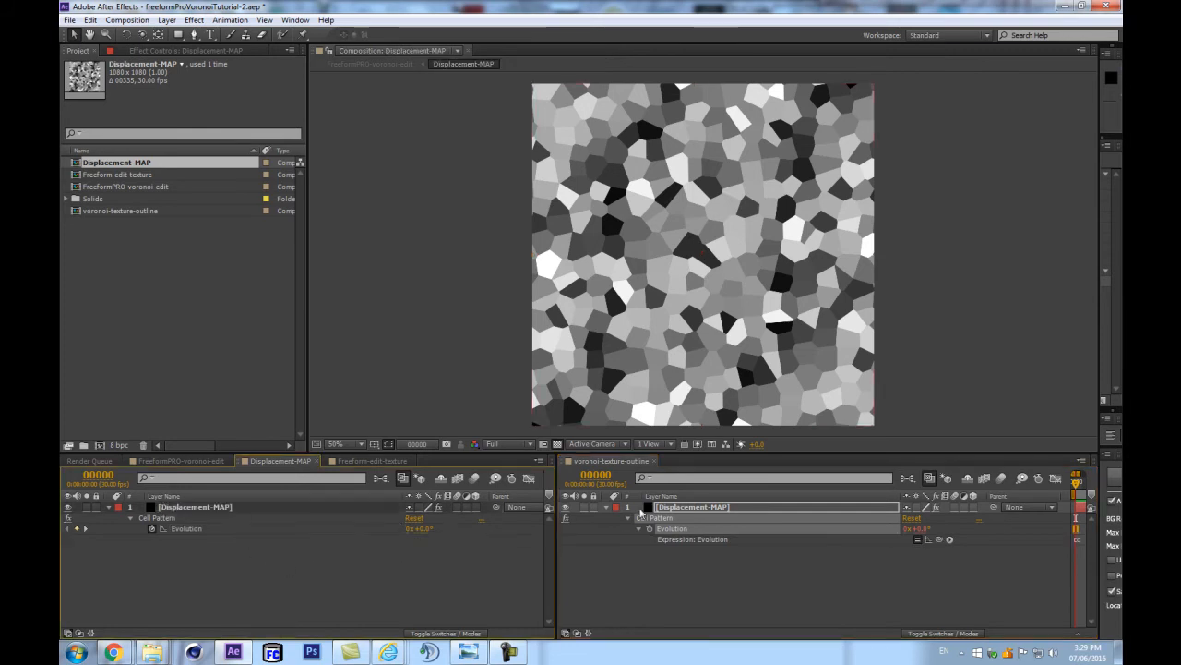
# Expand the full Cell Pattern settings of the Displacement-MAP layer in both the Displacement-MAP and voronoi-texture-outline timelines.
pyautogui.click(715, 507)
pyautogui.press('e')
pyautogui.click(185, 508)
pyautogui.click(129, 519)
pyautogui.click(129, 518)
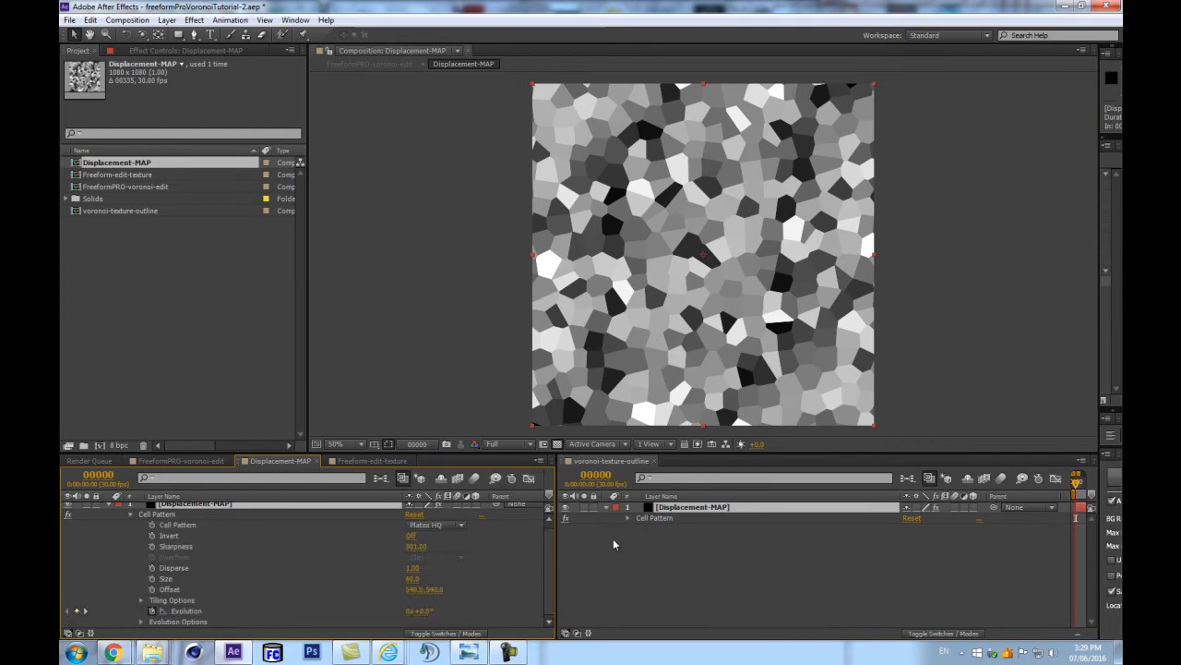
pyautogui.click(631, 518)
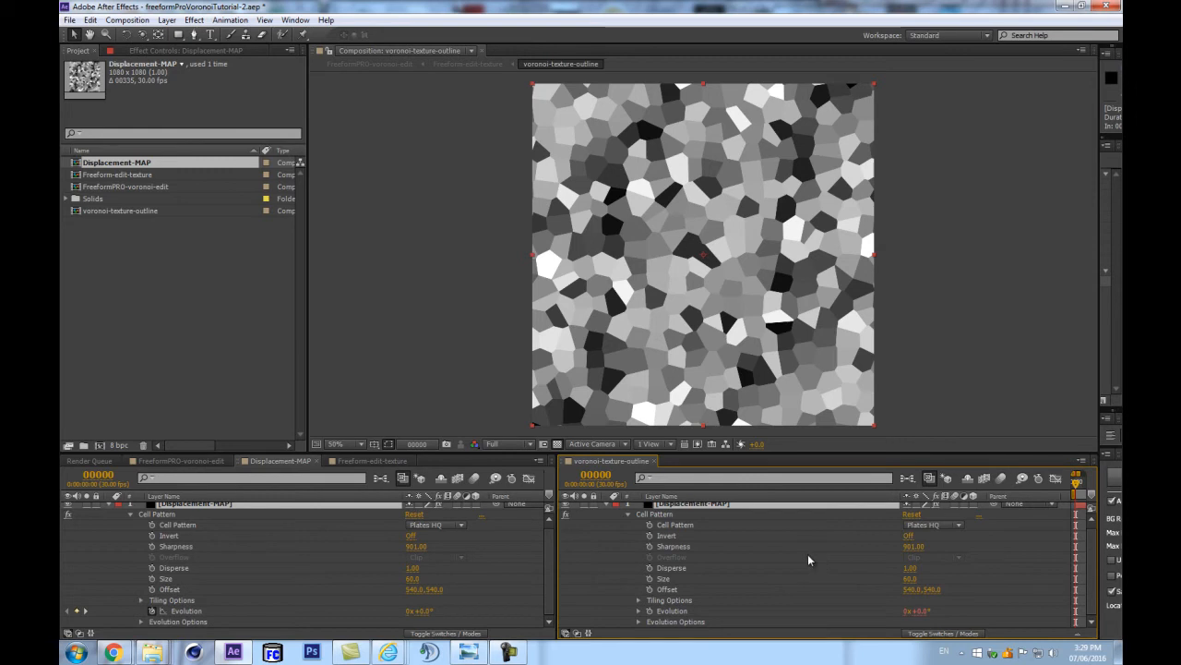
pyautogui.keyDown('alt'); pyautogui.click(649, 547); pyautogui.keyUp('alt')
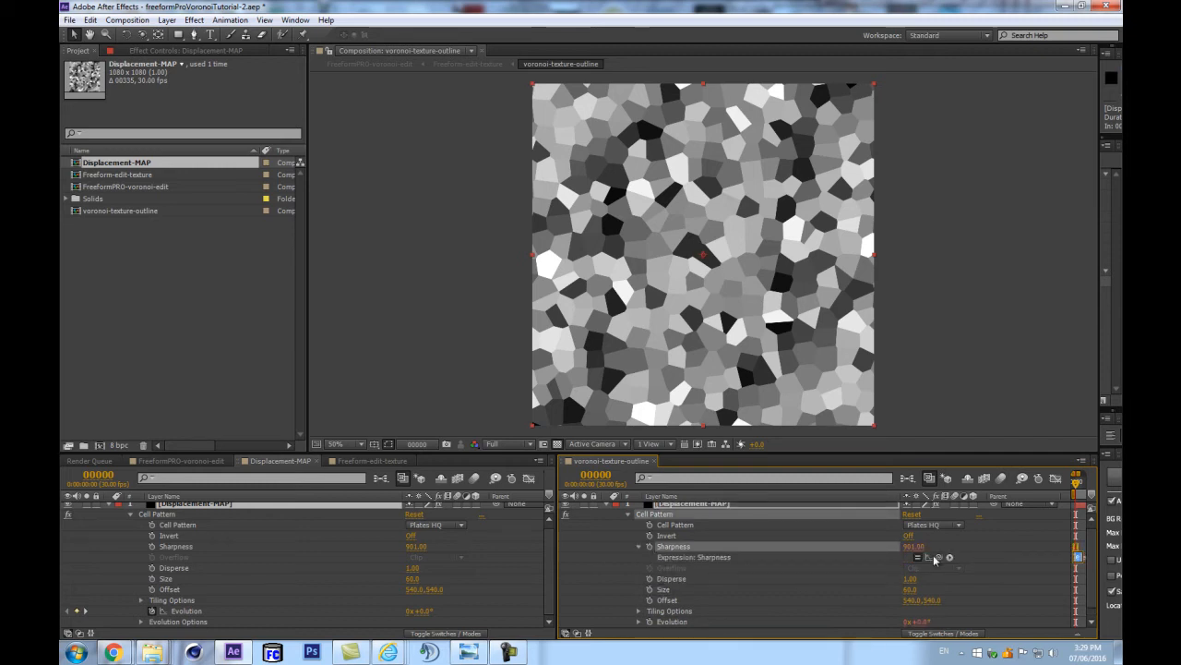
pyautogui.hotkey('ctrl', 'z')
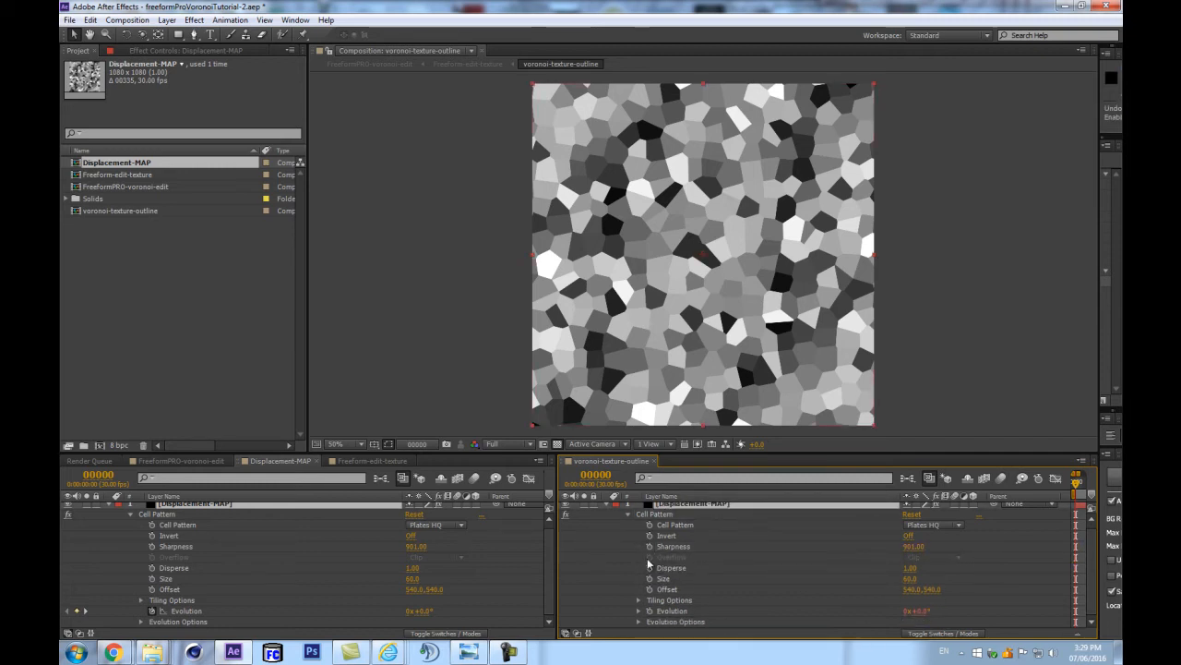
pyautogui.click(601, 548)
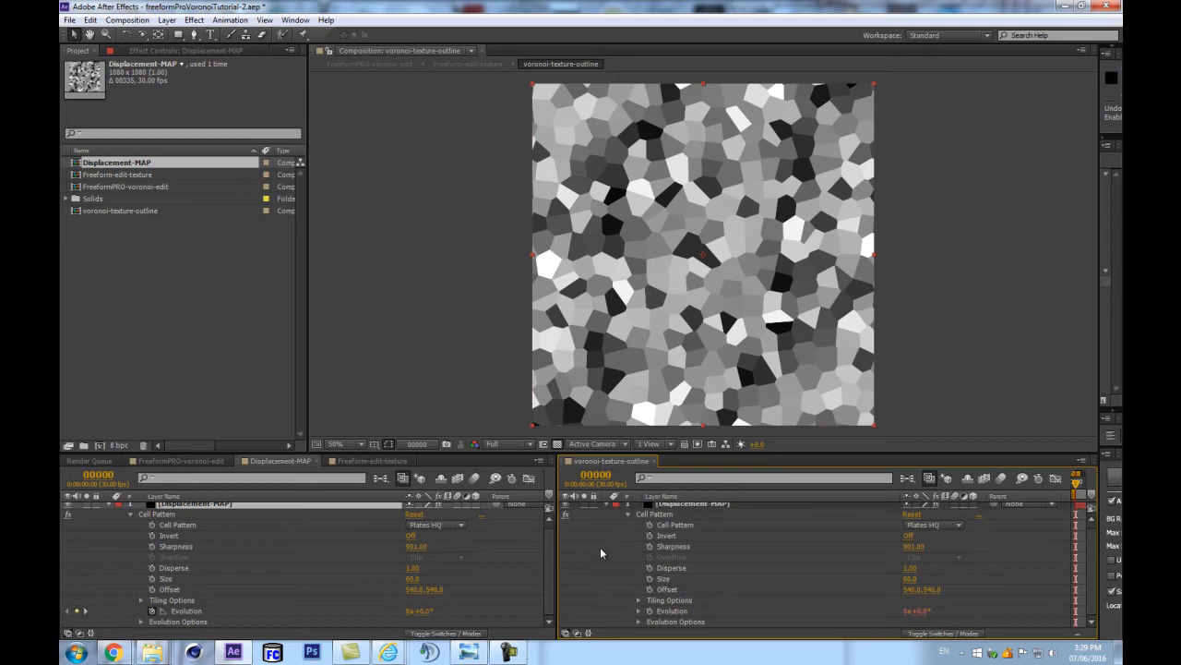
# Link the Cell Pattern Disperse, Size and Offset in voronoi-texture-outline to the matching Displacement-MAP properties with expressions.
pyautogui.keyDown('alt'); pyautogui.click(650, 567); pyautogui.keyUp('alt')
pyautogui.moveTo(724, 579); pyautogui.dragTo(274, 568)
pyautogui.keyDown('alt'); pyautogui.click(650, 589); pyautogui.keyUp('alt')
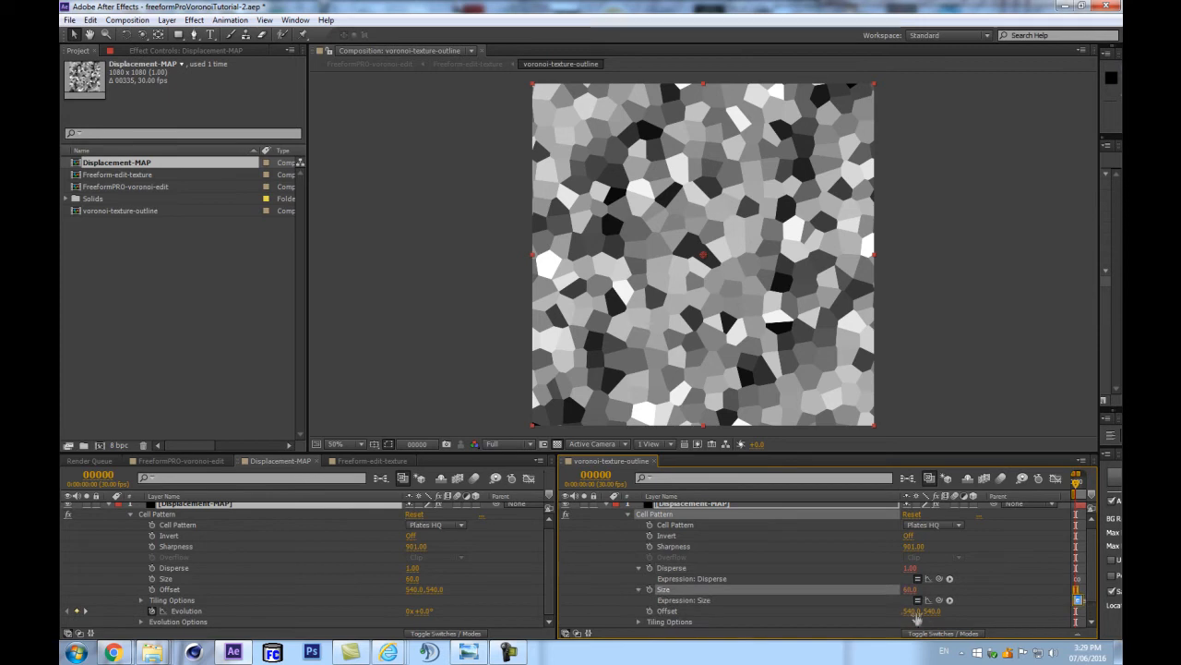
pyautogui.moveTo(939, 600); pyautogui.dragTo(268, 579)
pyautogui.keyDown('alt'); pyautogui.click(649, 610); pyautogui.keyUp('alt')
pyautogui.moveTo(939, 626); pyautogui.dragTo(240, 587)
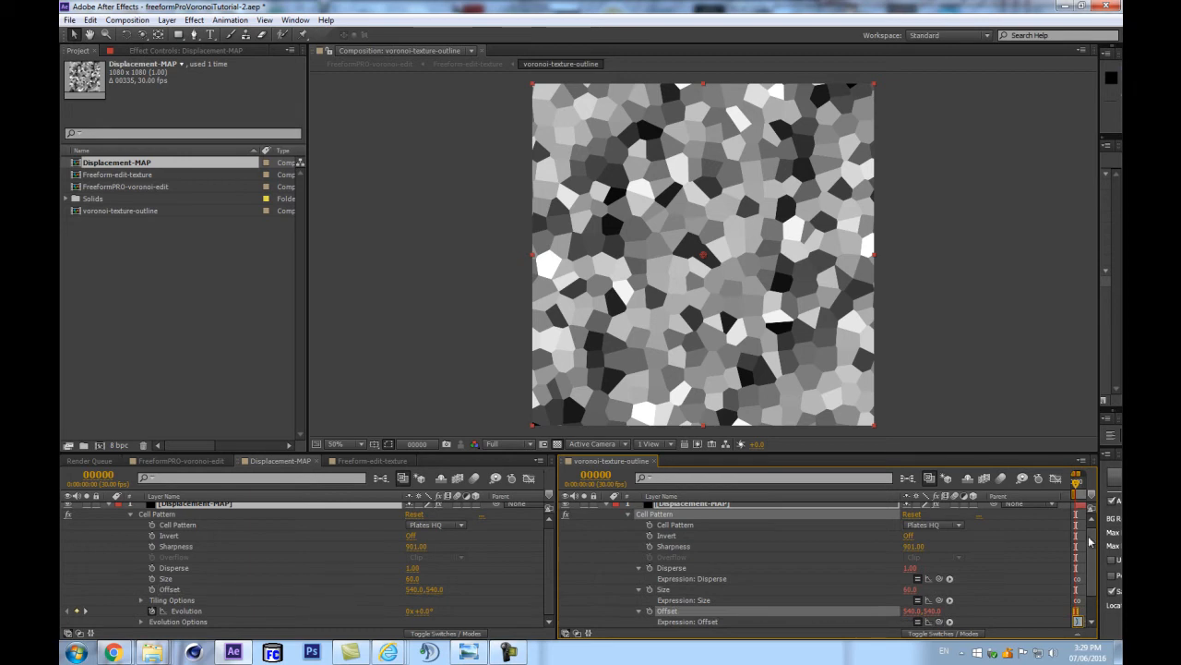
pyautogui.scroll(-3, 850, 624)
pyautogui.click(638, 600)
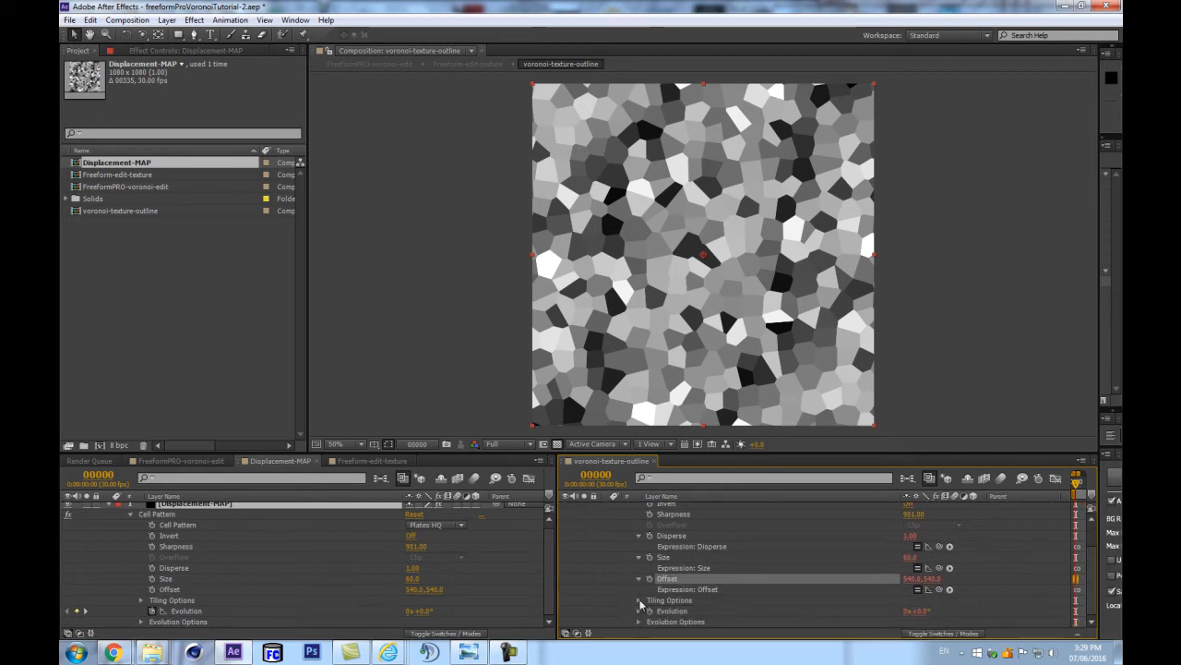
pyautogui.scroll(-2, 770, 587)
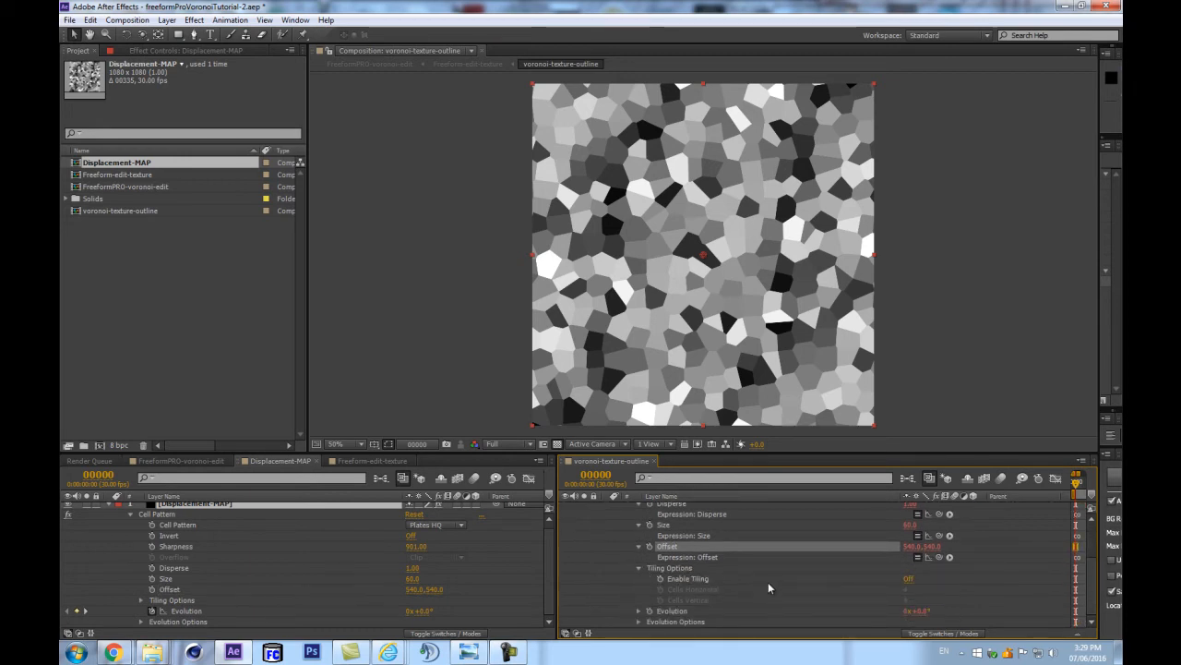
pyautogui.click(639, 567)
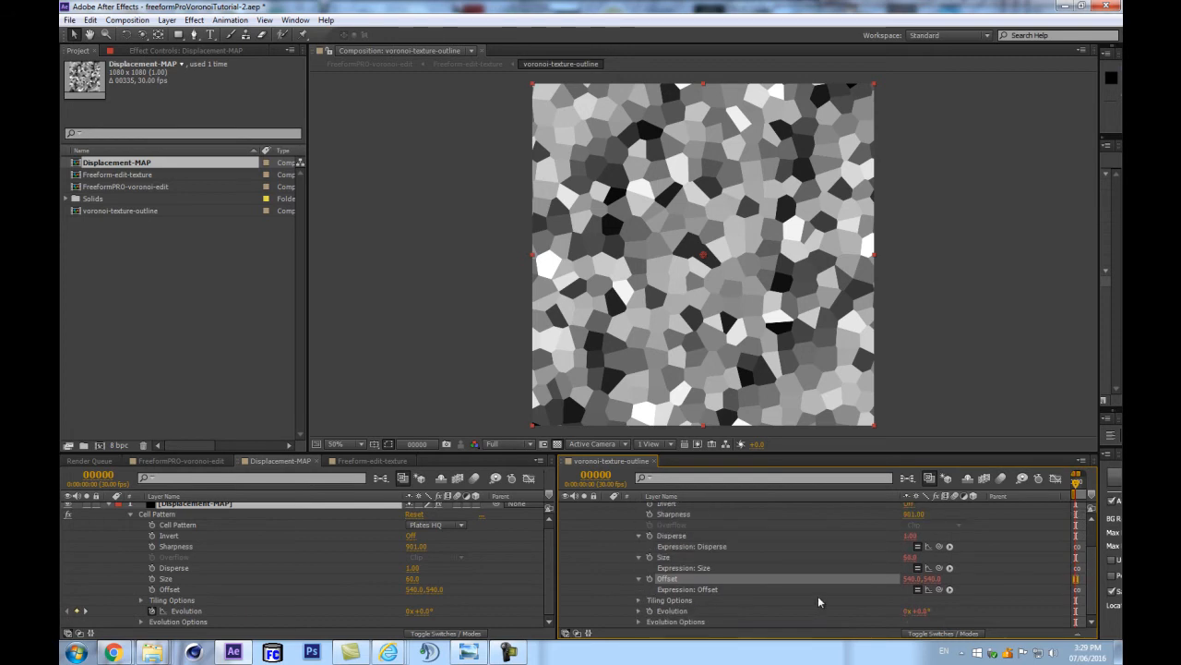
pyautogui.scroll(3, 962, 537)
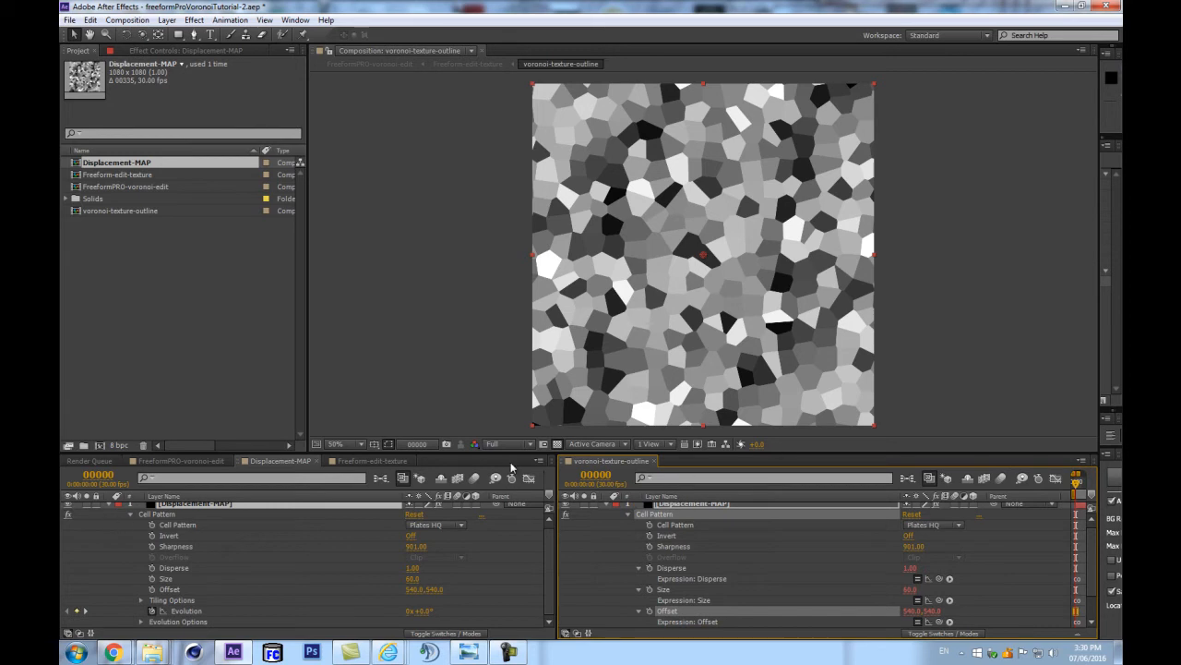
# Close the separate voronoi-texture-outline timeline, collapse the layer in Displacement-MAP, and reopen voronoi-texture-outline from the project.
pyautogui.click(654, 460)
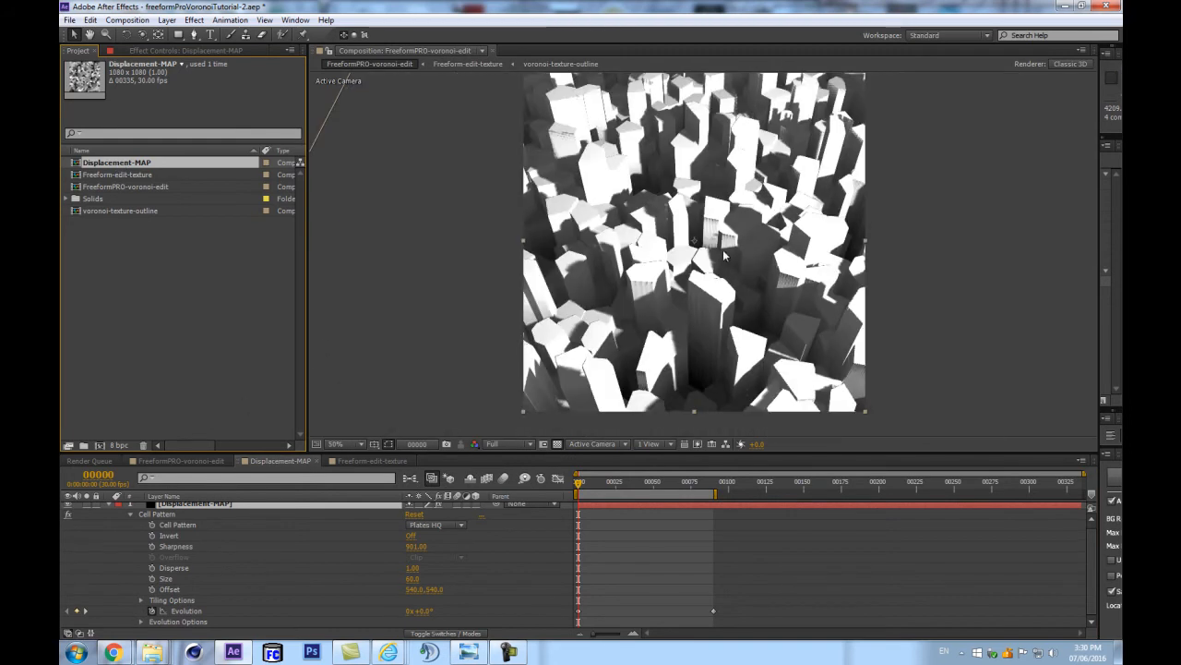
pyautogui.click(110, 507)
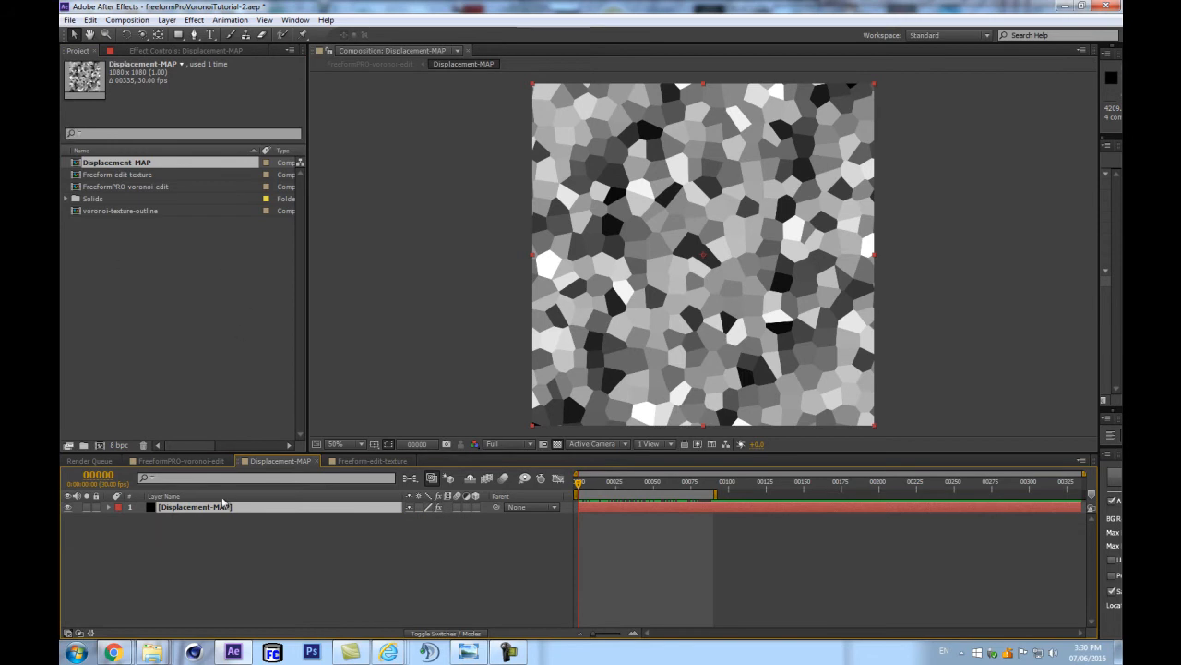
pyautogui.doubleClick(96, 214)
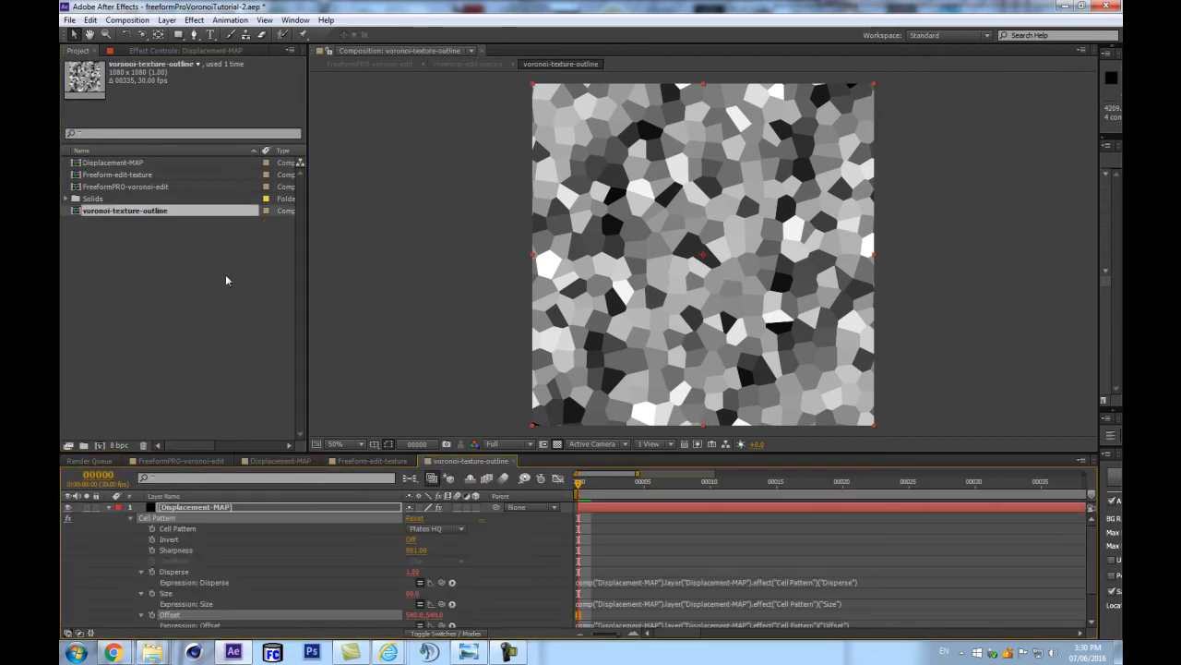
# Change the Cell Pattern type of the Displacement-MAP layer in voronoi-texture-outline to Pillow, and scrub the animation.
pyautogui.click(218, 508)
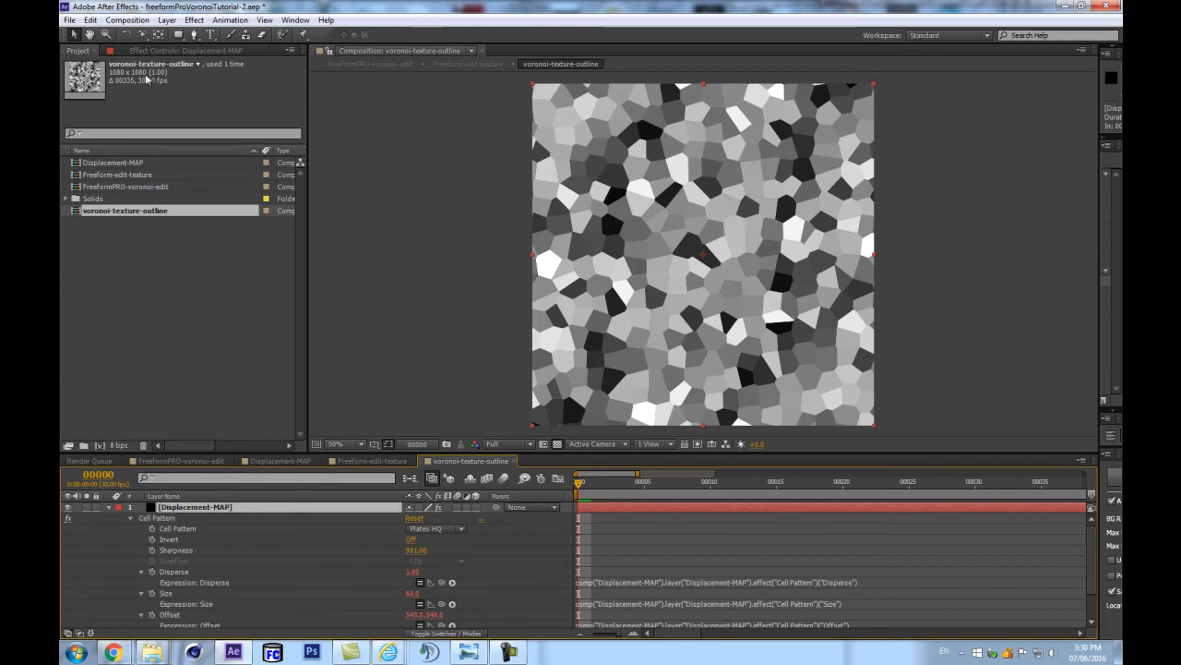
pyautogui.click(141, 52)
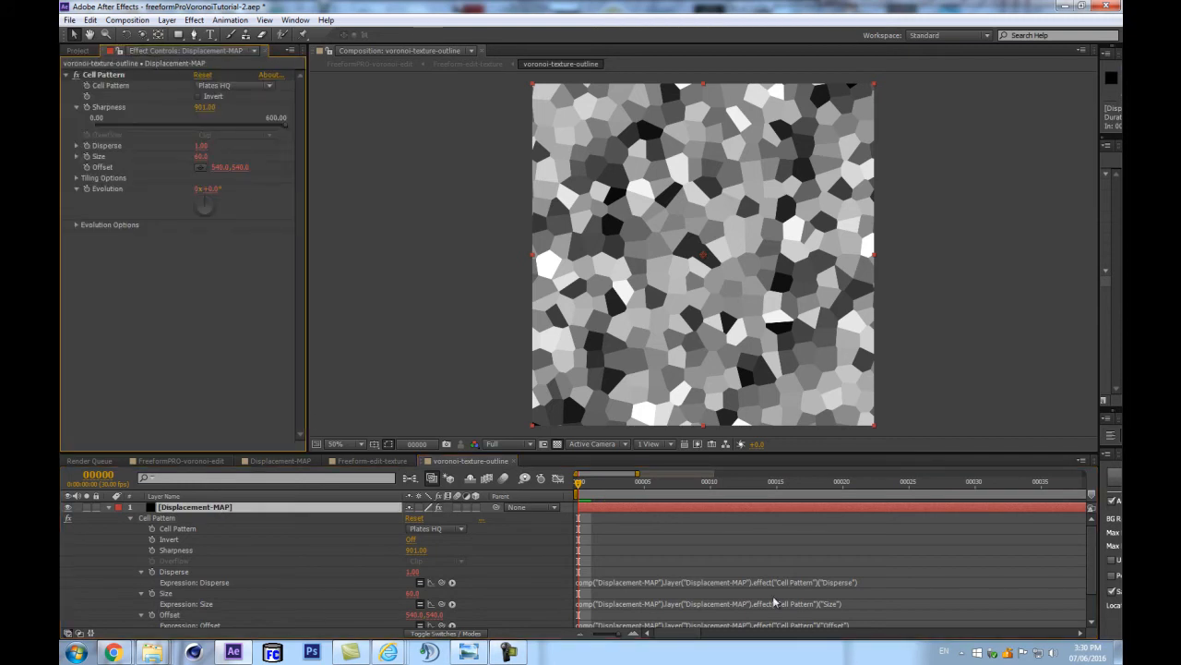
pyautogui.click(209, 86)
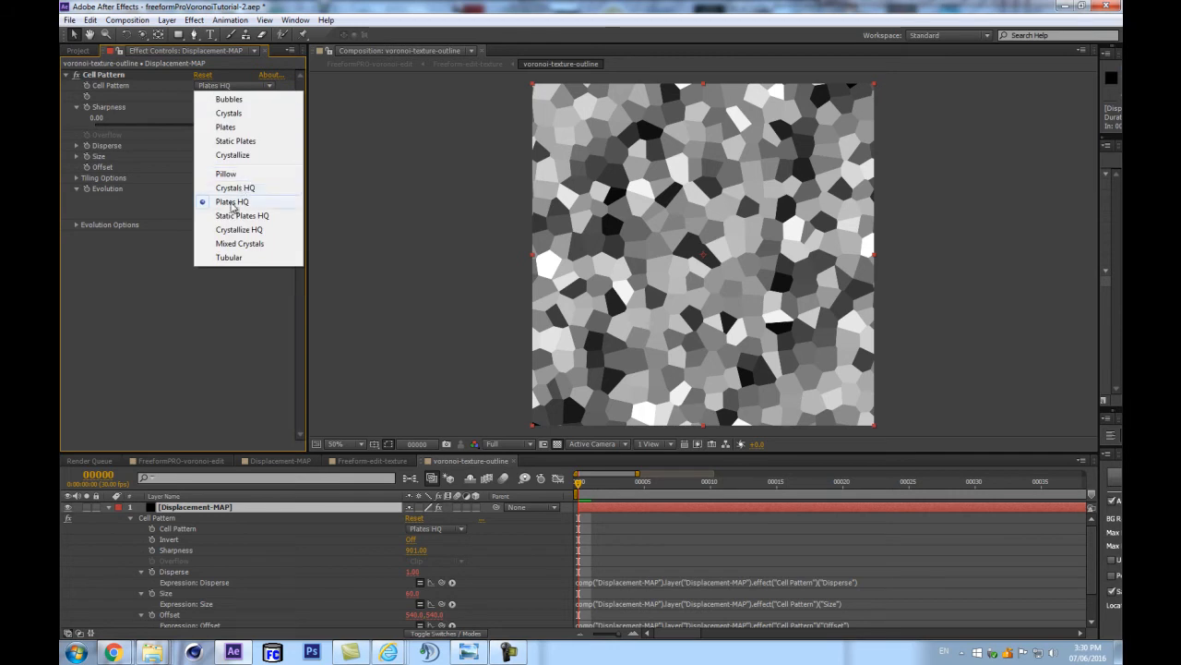
pyautogui.click(229, 174)
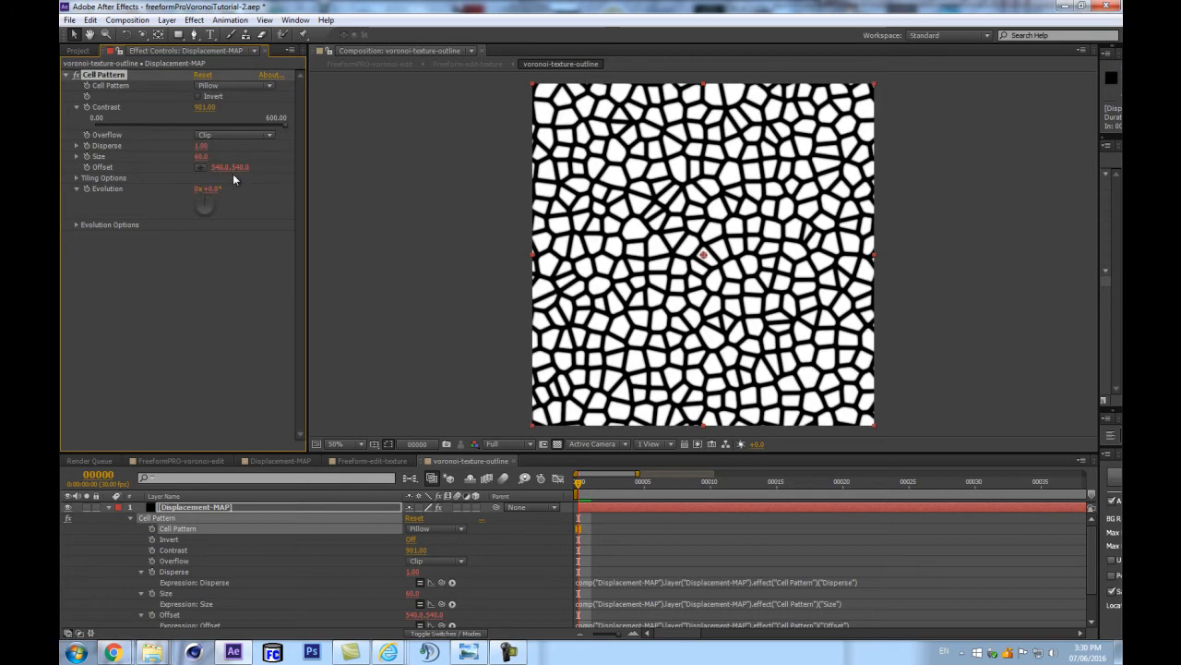
pyautogui.moveTo(584, 483); pyautogui.dragTo(512, 494)
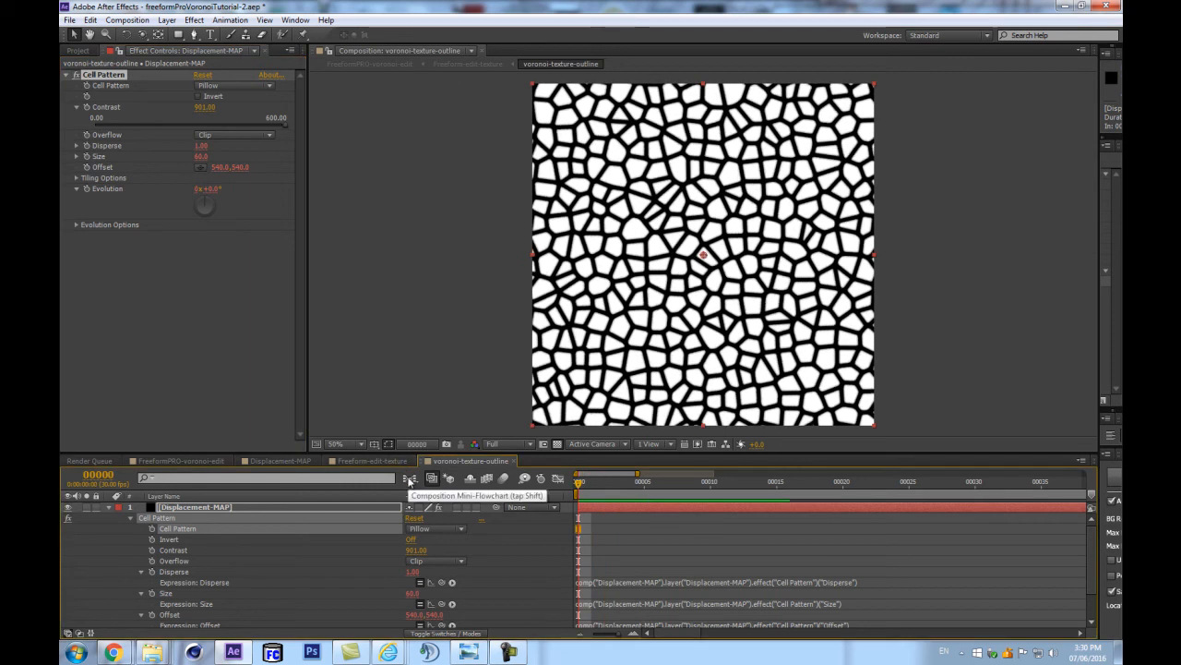
# Go to the Freeform-edit-texture composition and set the voronoi-texture-outline layer's blending mode to Stencil Luma.
pyautogui.click(107, 513)
pyautogui.click(109, 508)
pyautogui.click(410, 478)
pyautogui.click(320, 478)
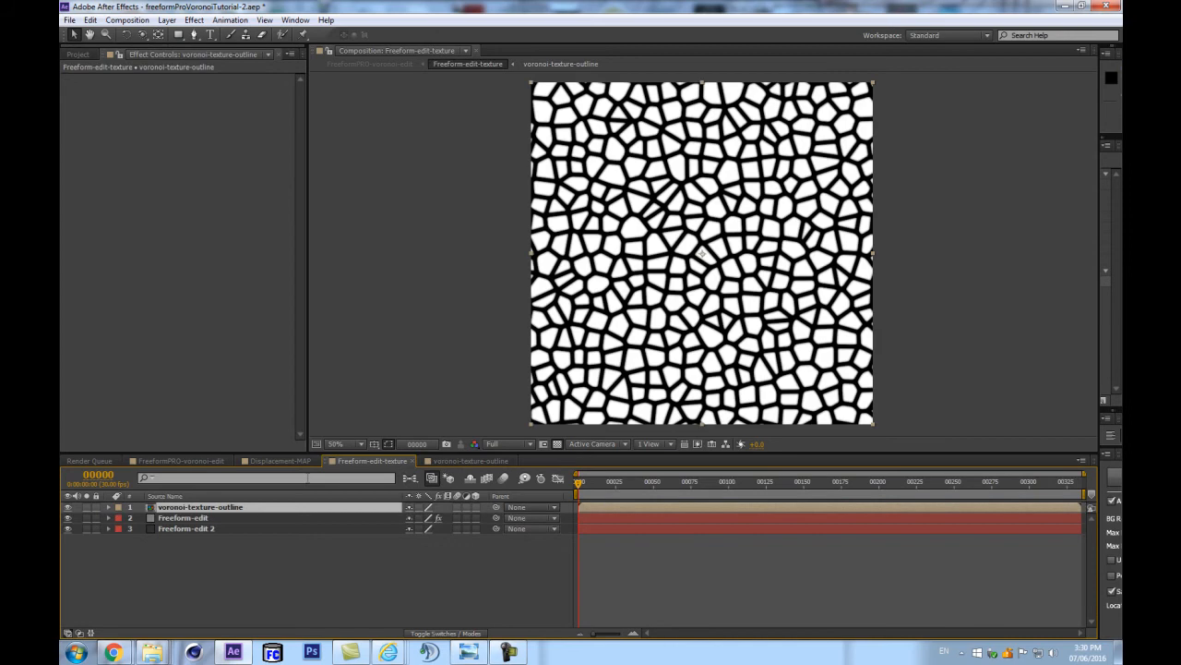
pyautogui.click(66, 507)
pyautogui.click(67, 506)
pyautogui.press('F4')
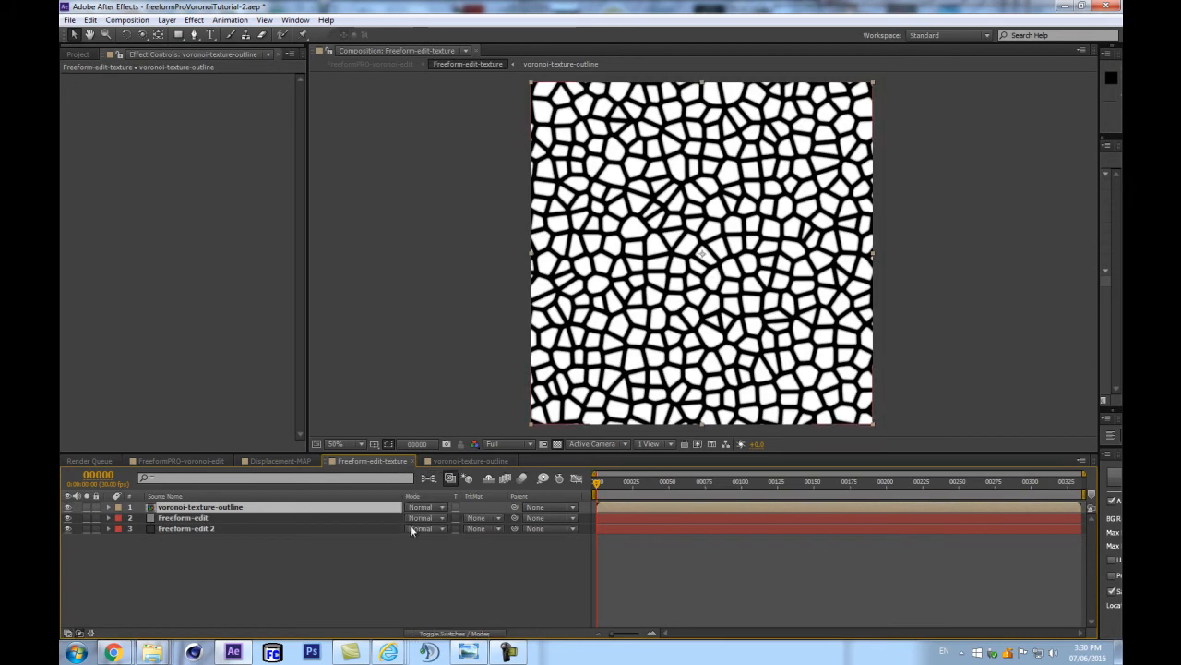
pyautogui.click(424, 508)
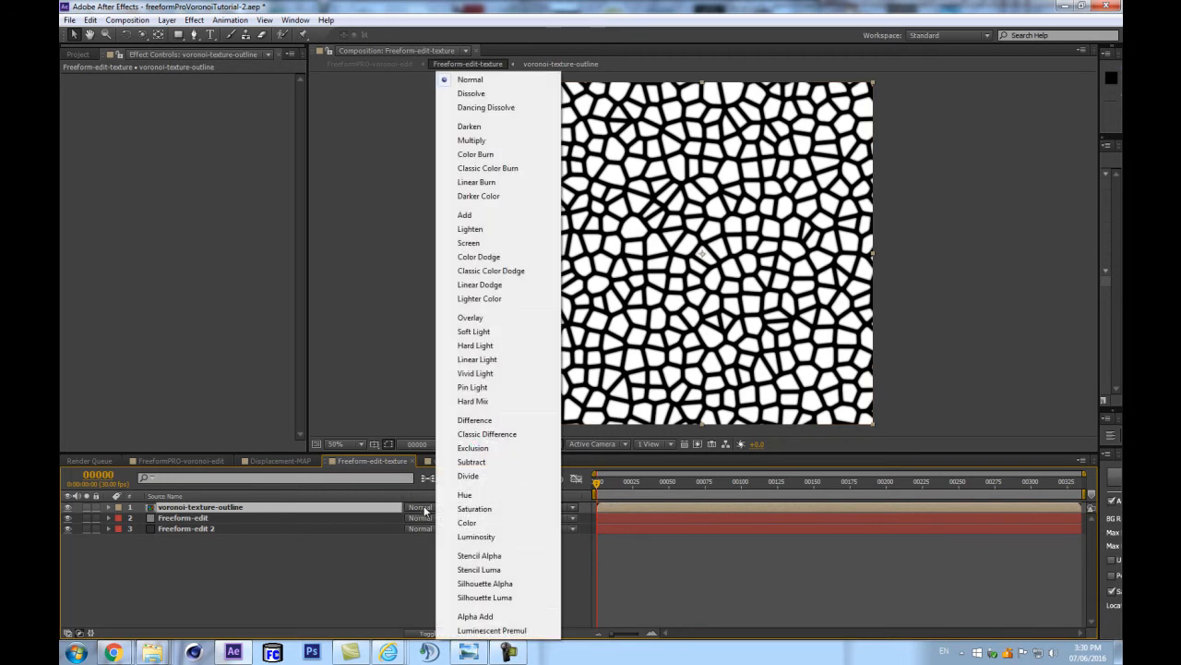
pyautogui.click(478, 571)
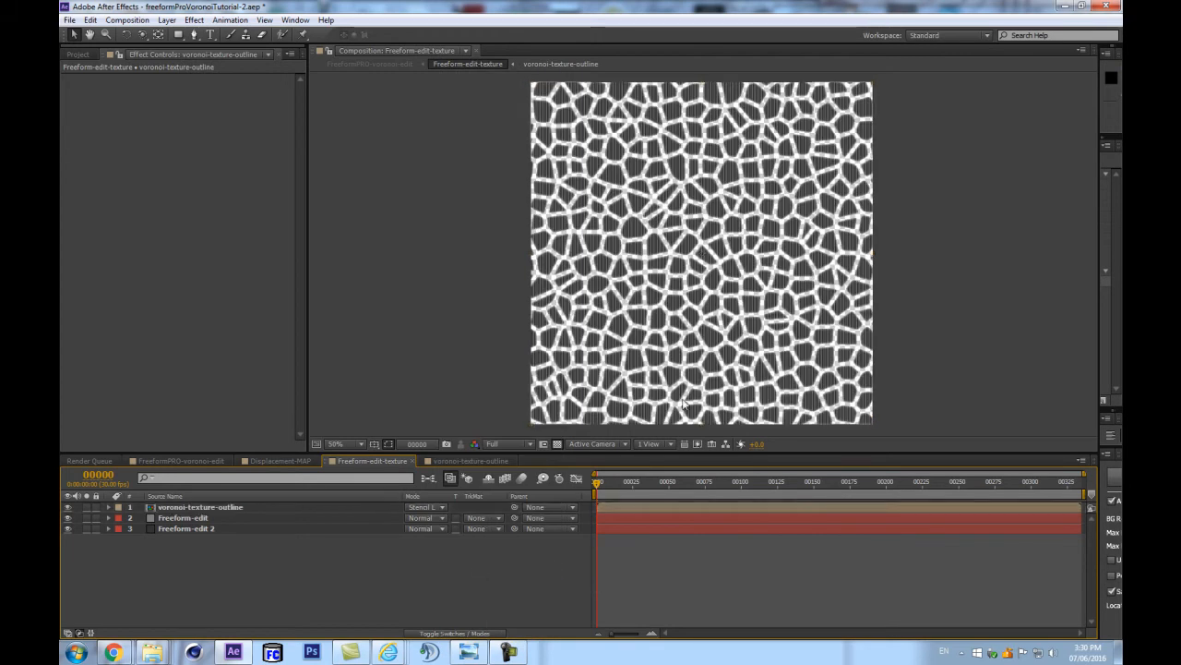
# Examine the stencilled cell texture up close and preview its animation in Freeform-edit-texture.
pyautogui.scroll(2, 697, 378)
pyautogui.scroll(-2, 697, 378)
pyautogui.scroll(2, 909, 118)
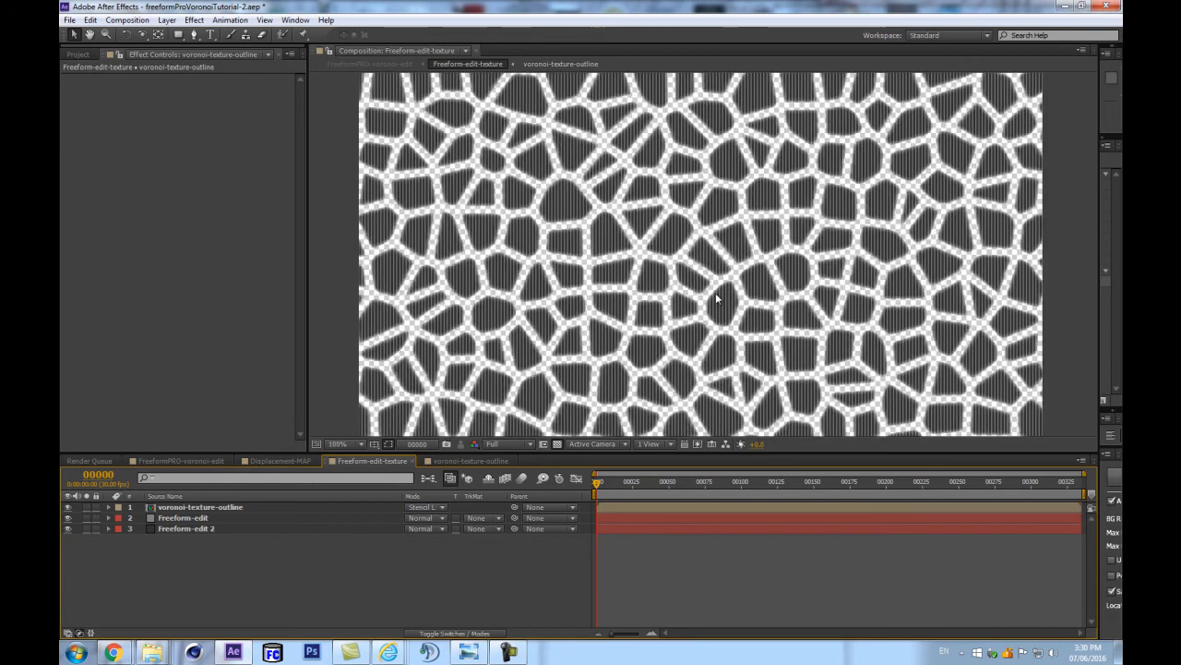
pyautogui.click(611, 489)
pyautogui.press('space')
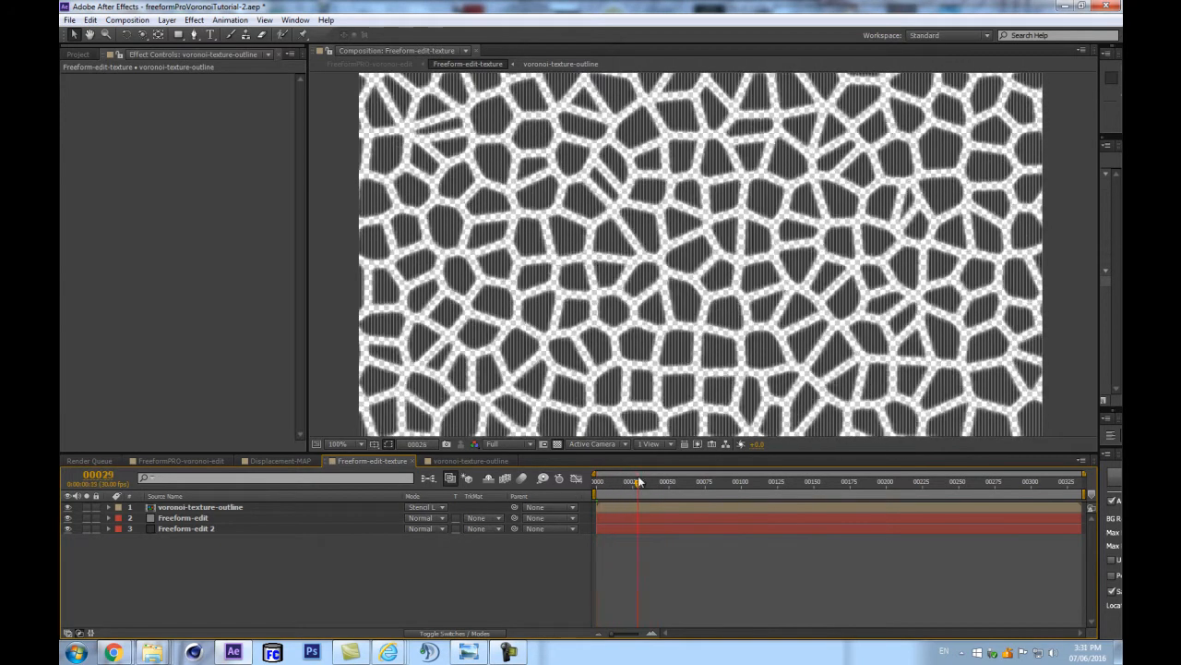
pyautogui.scroll(-2, 654, 321)
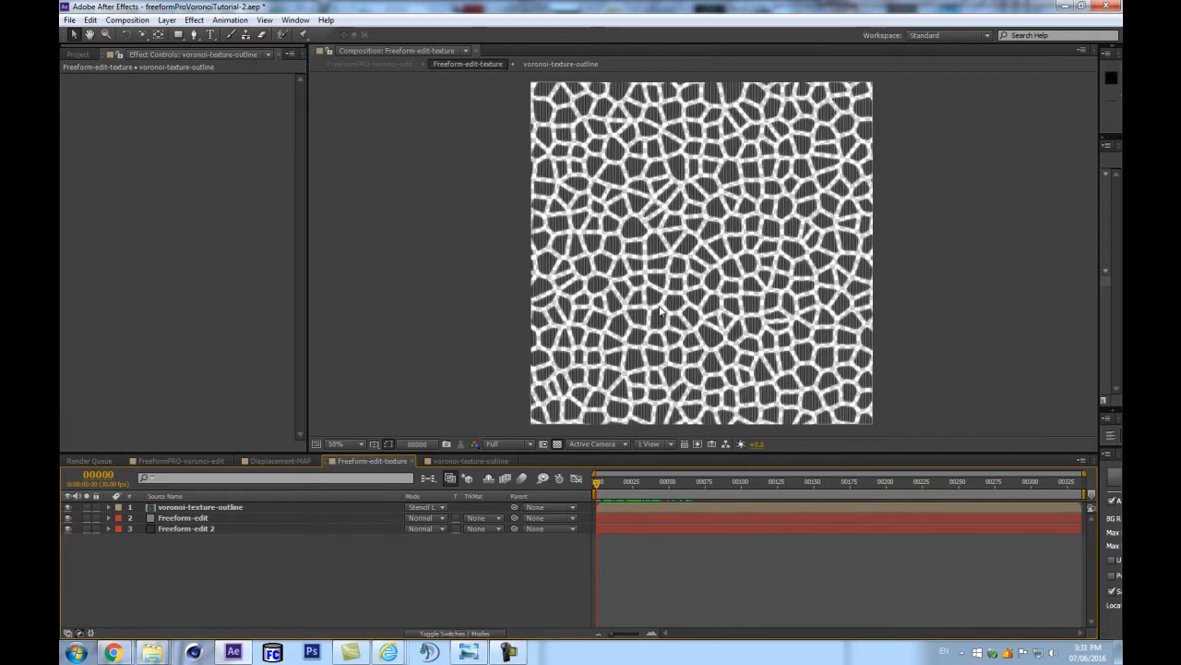
pyautogui.scroll(2, 666, 314)
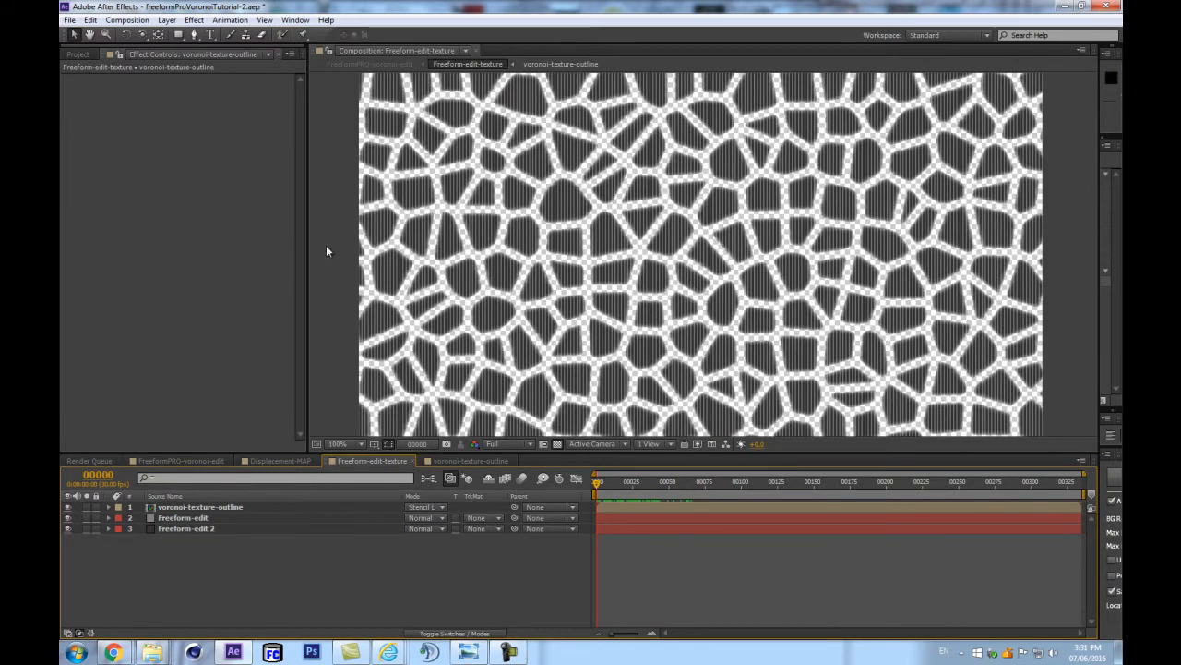
pyautogui.scroll(-2, 791, 274)
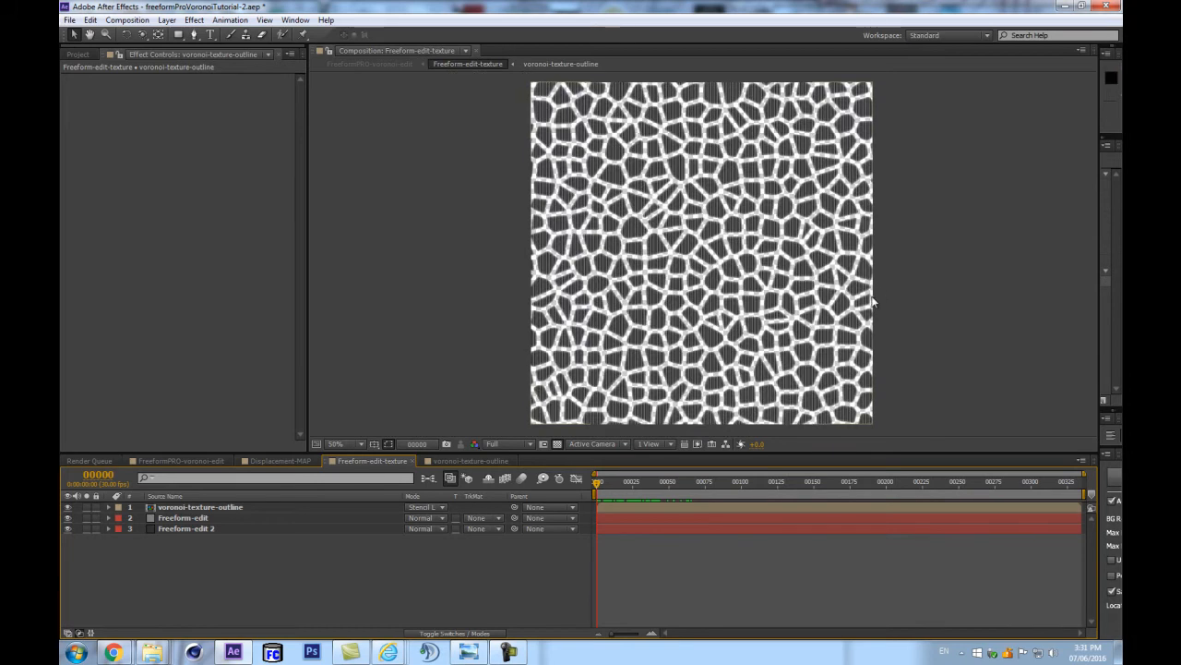
pyautogui.scroll(2, 831, 276)
pyautogui.scroll(-4, 915, 288)
pyautogui.scroll(2, 897, 294)
pyautogui.scroll(2, 701, 258)
pyautogui.scroll(-2, 716, 251)
pyautogui.scroll(2, 632, 294)
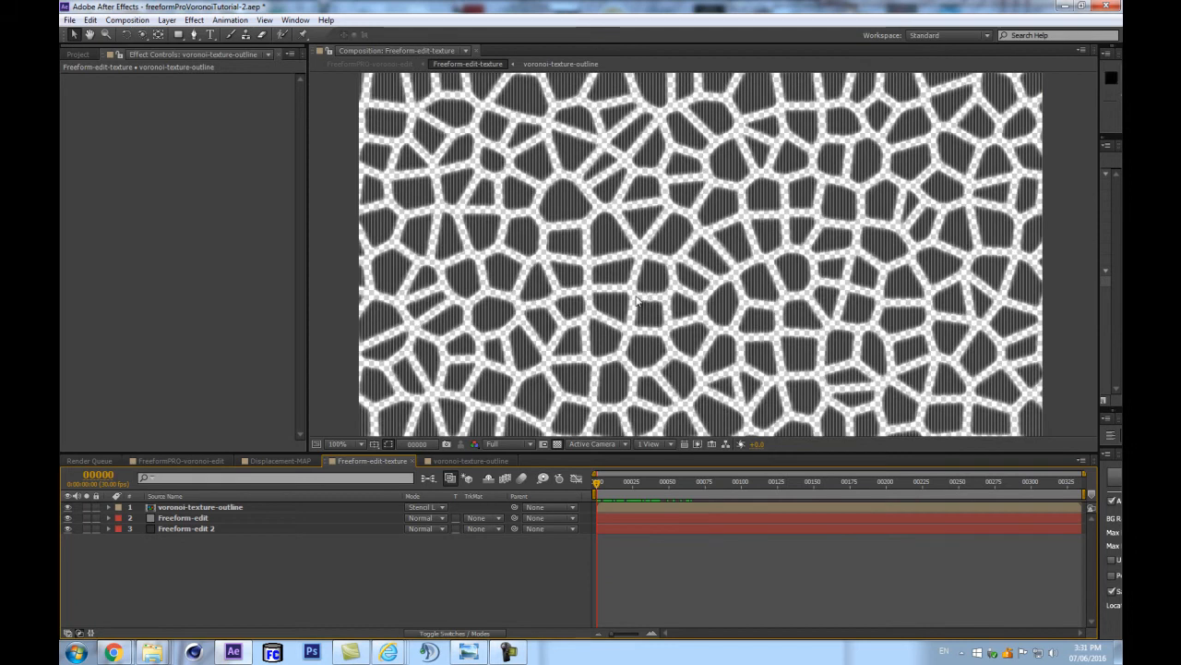
pyautogui.scroll(-2, 641, 305)
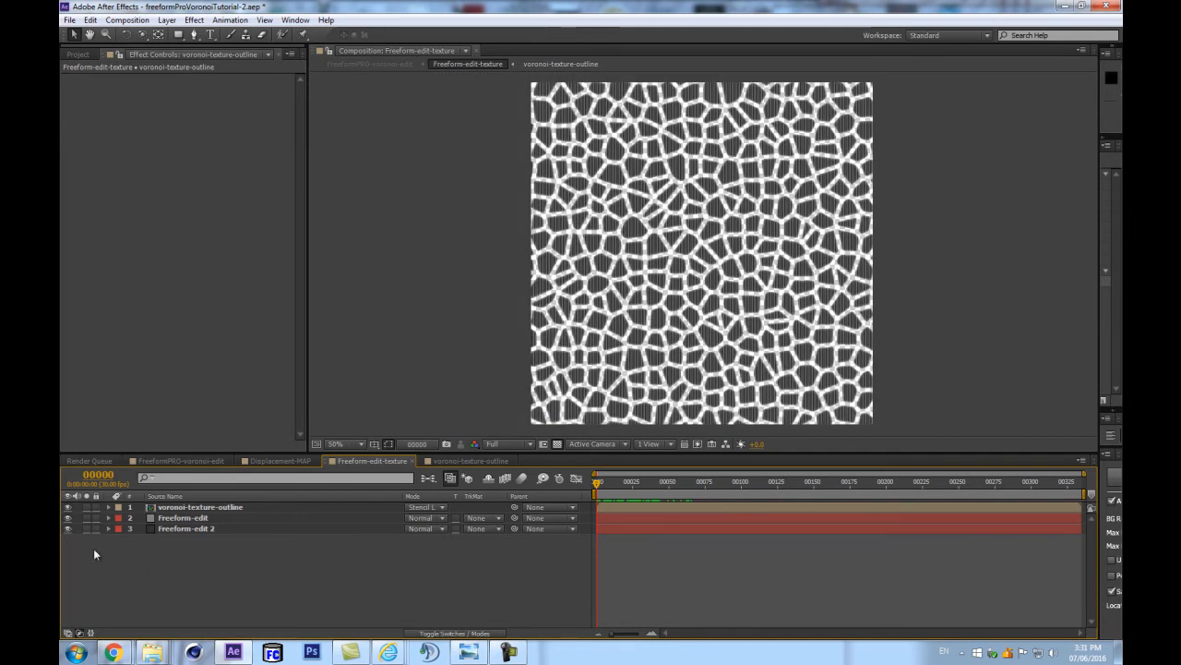
pyautogui.scroll(1, 724, 371)
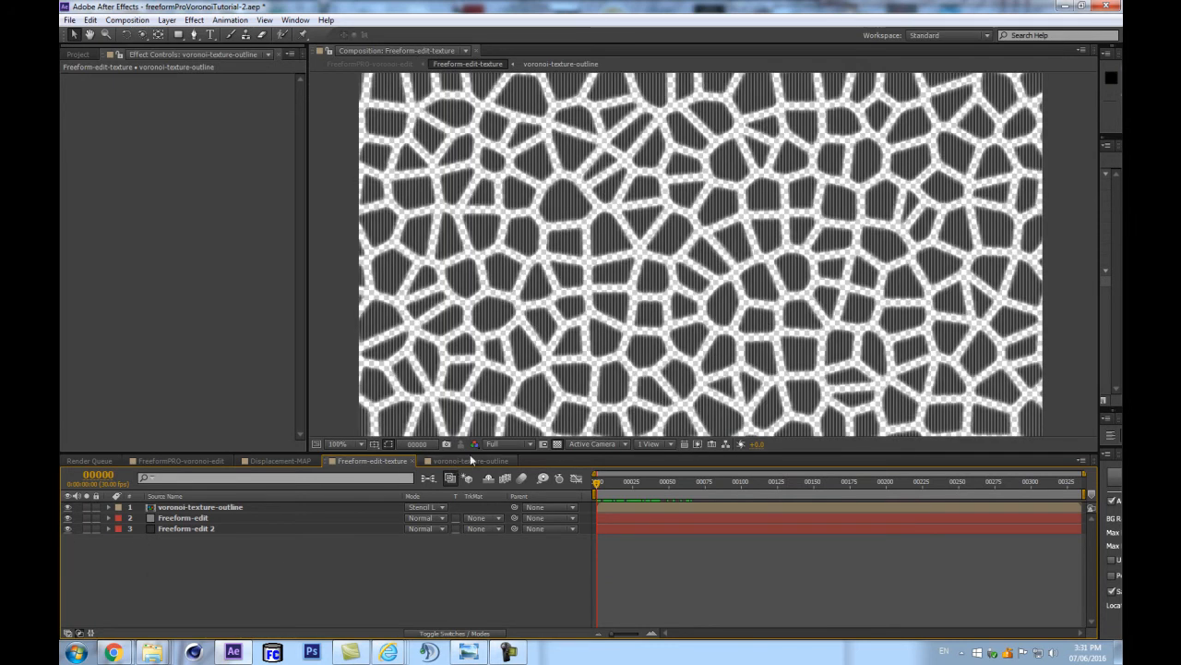
# Go to the FreeformPRO-voronoi-edit composition and show the FreeForm Pro effect settings of the Freeform-edit-texture layer.
pyautogui.click(77, 53)
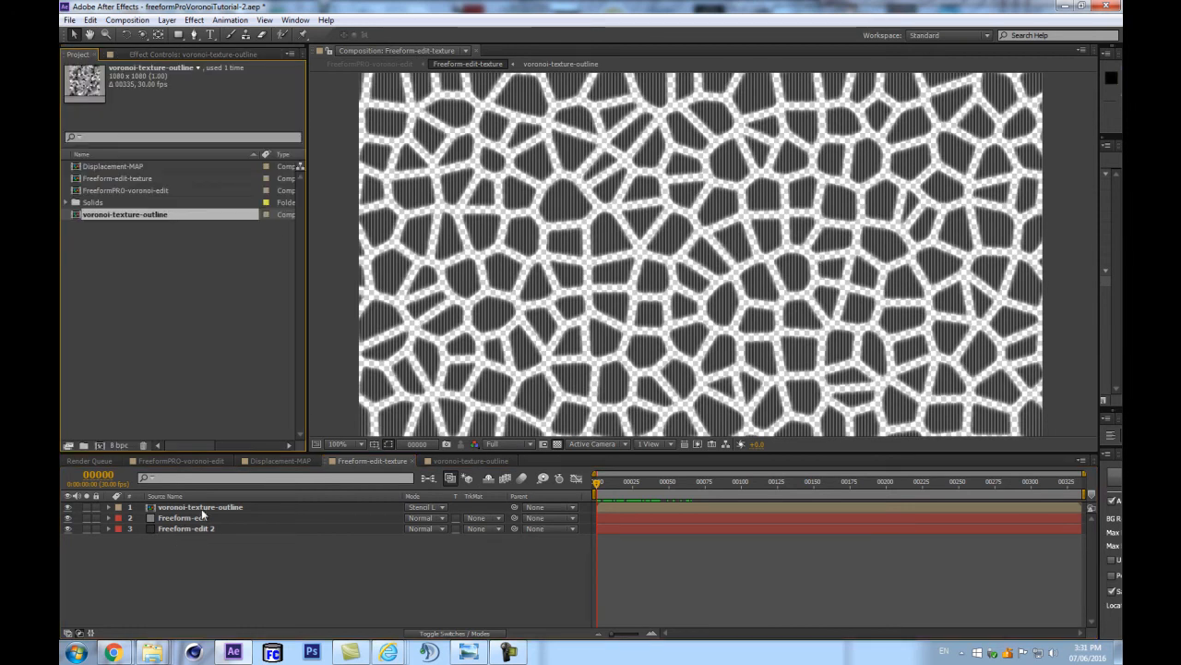
pyautogui.press('Tab')
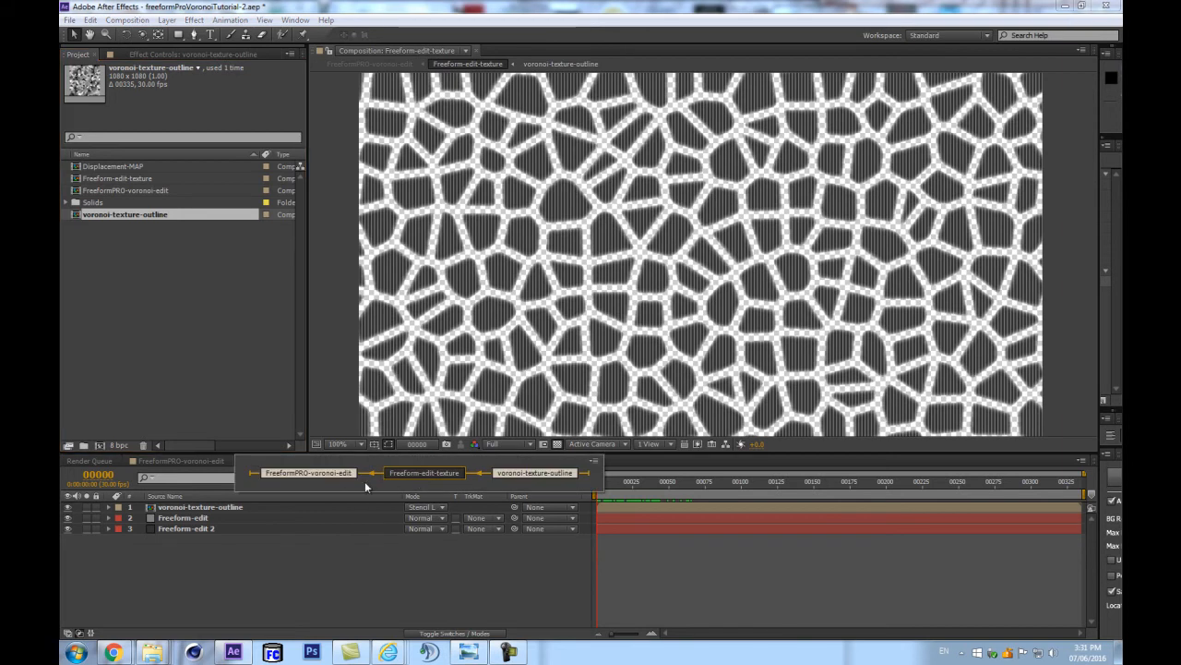
pyautogui.click(338, 475)
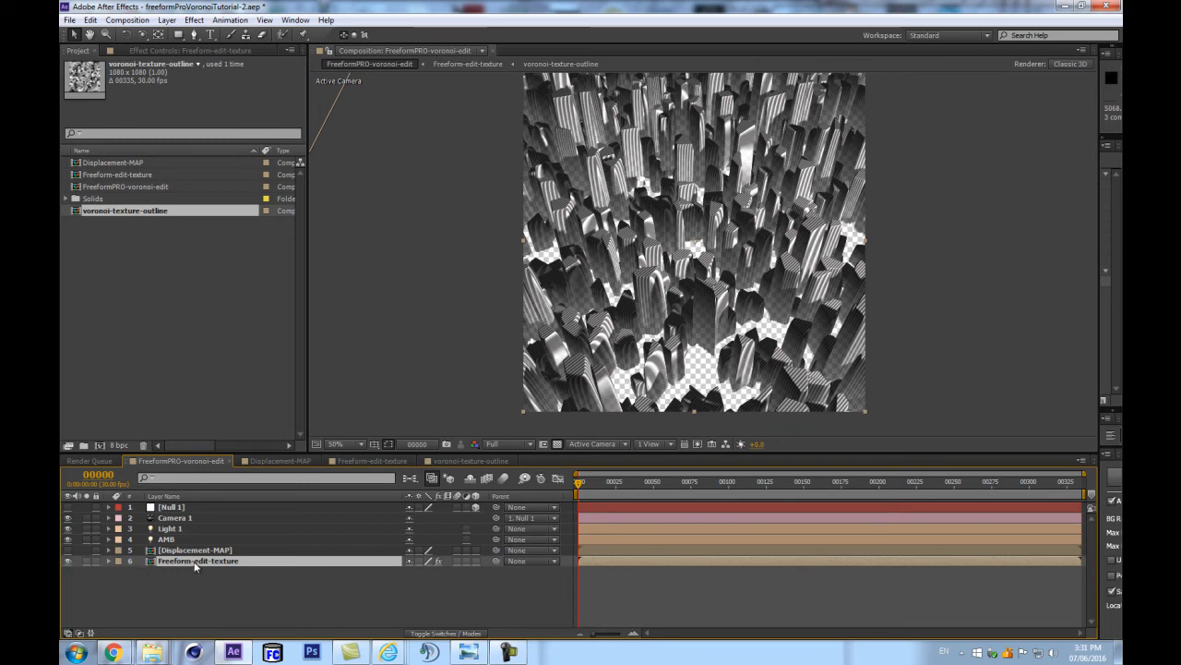
pyautogui.click(189, 50)
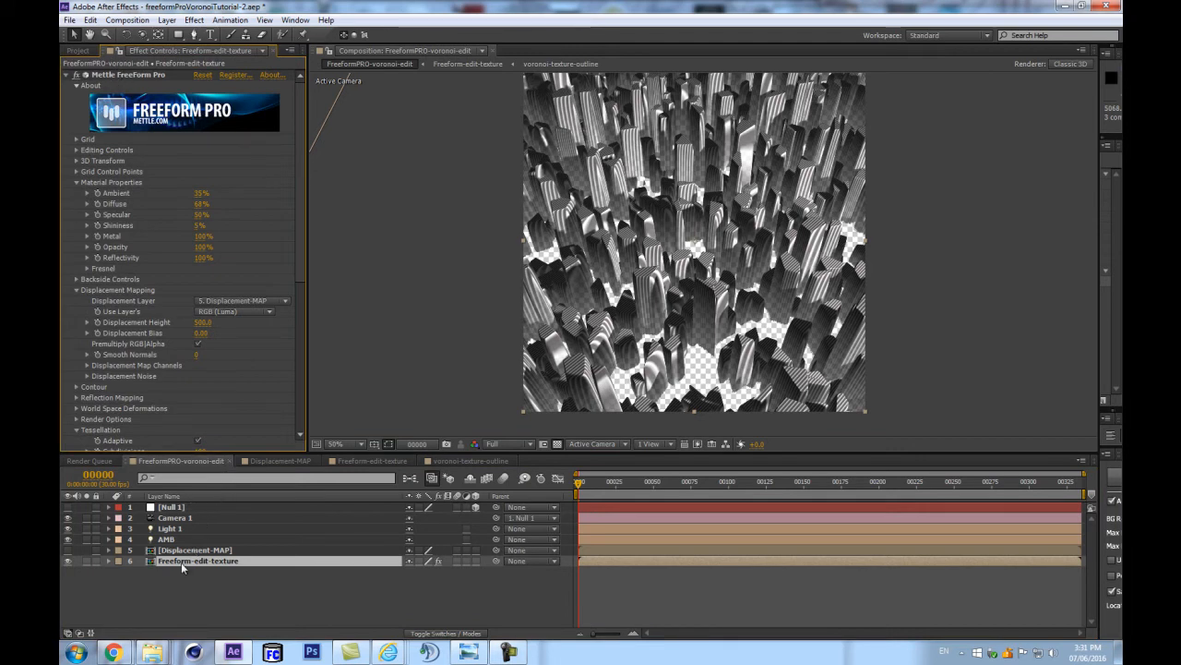
# Pre-compose the Freeform-edit-texture layer as Freeform-edit-texture Comp 1, leaving all attributes in place, and reopen the FreeformPRO-voronoi-edit composition.
pyautogui.hotkey('ctrl', 'shift', 'c')
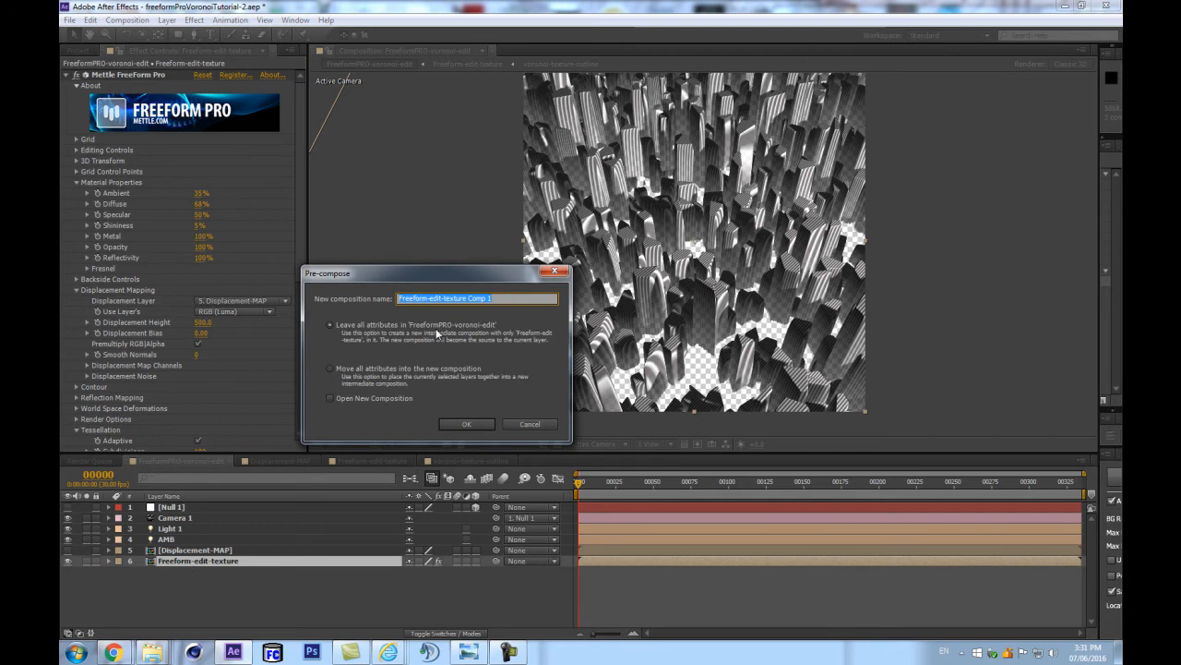
pyautogui.click(467, 424)
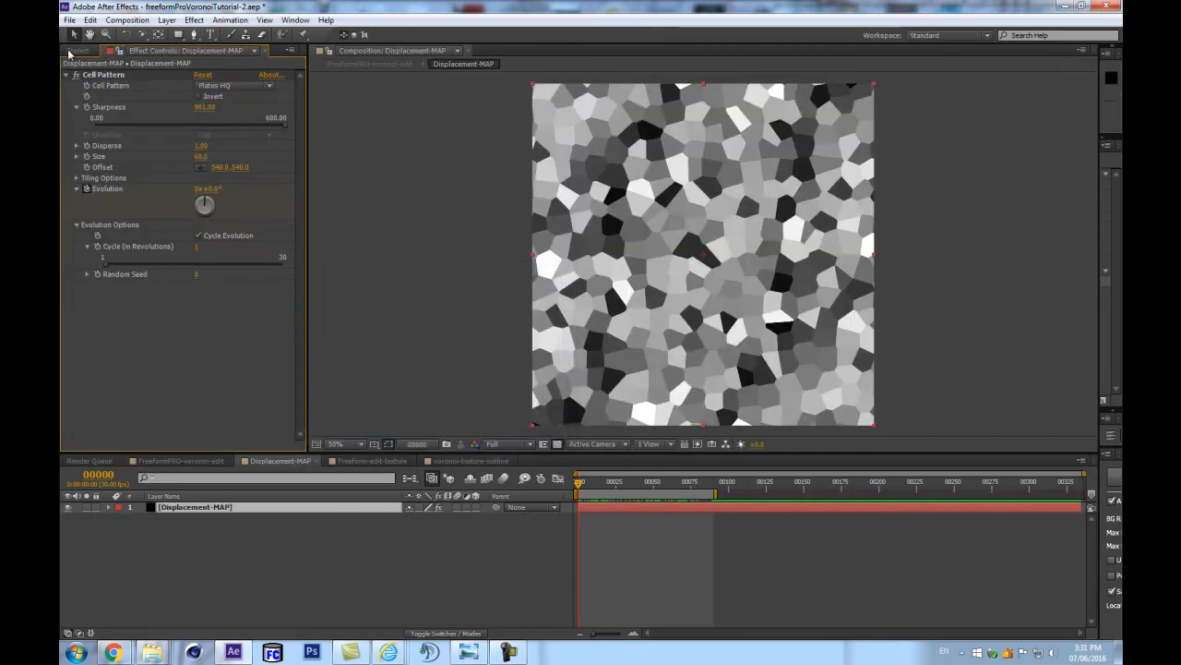
pyautogui.click(68, 52)
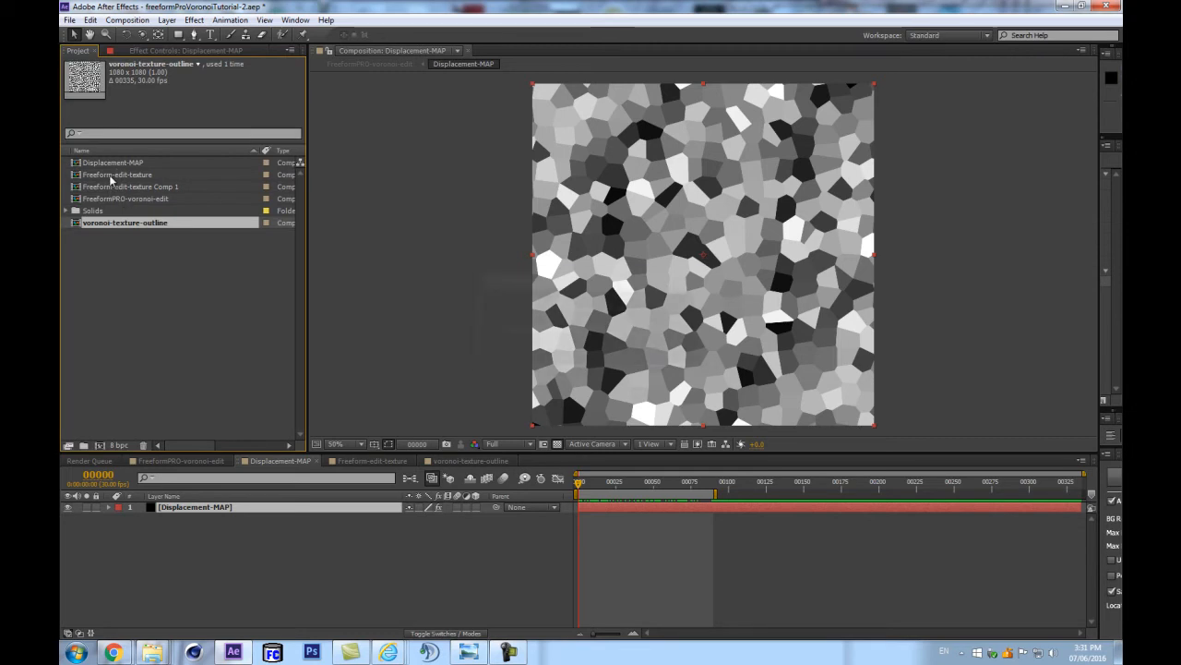
pyautogui.doubleClick(115, 185)
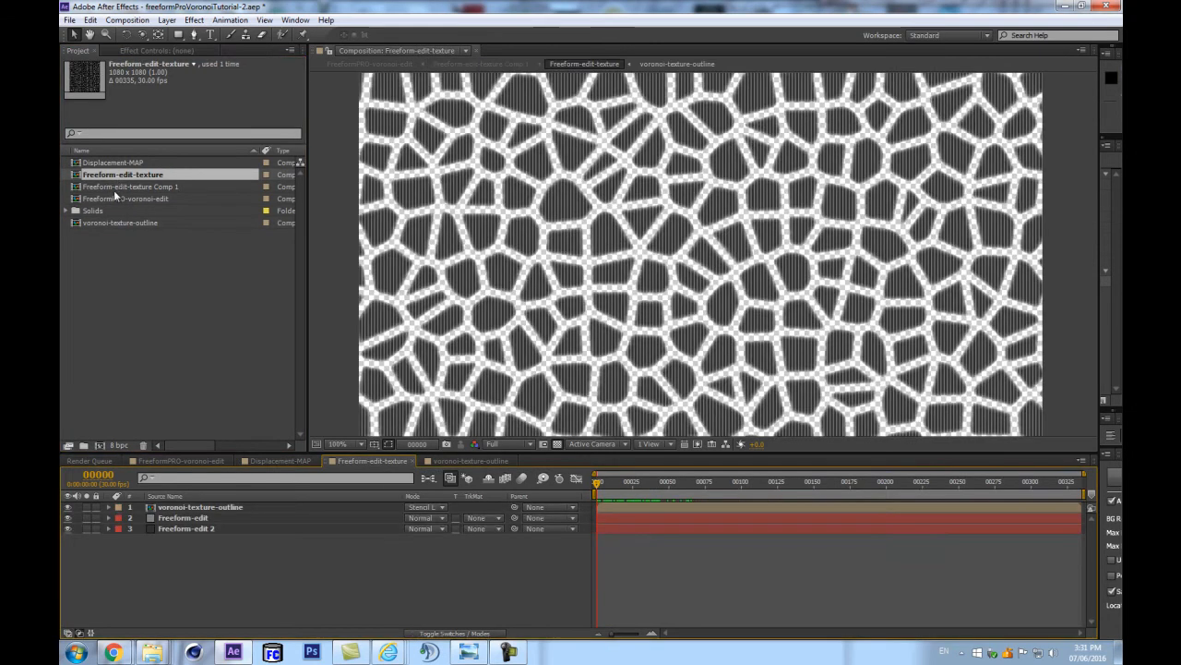
pyautogui.doubleClick(113, 199)
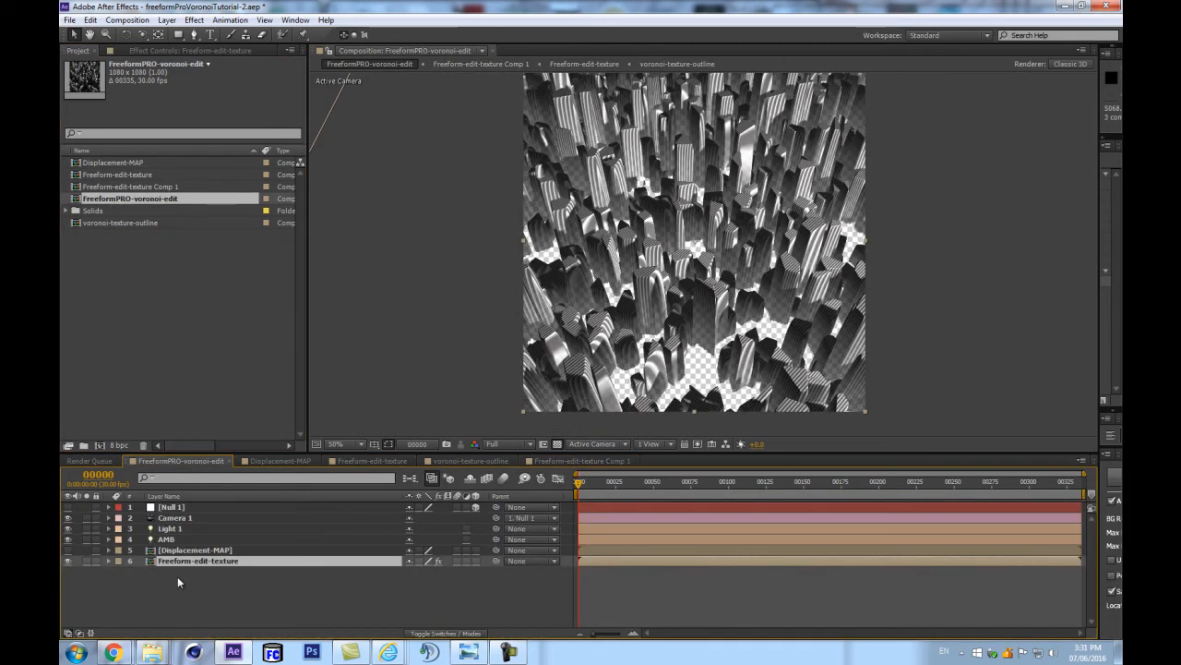
# Rename the FreeformPRO-voronoi-edit composition as FreeformPRO-voronoi-MAINedit.
pyautogui.click(113, 200)
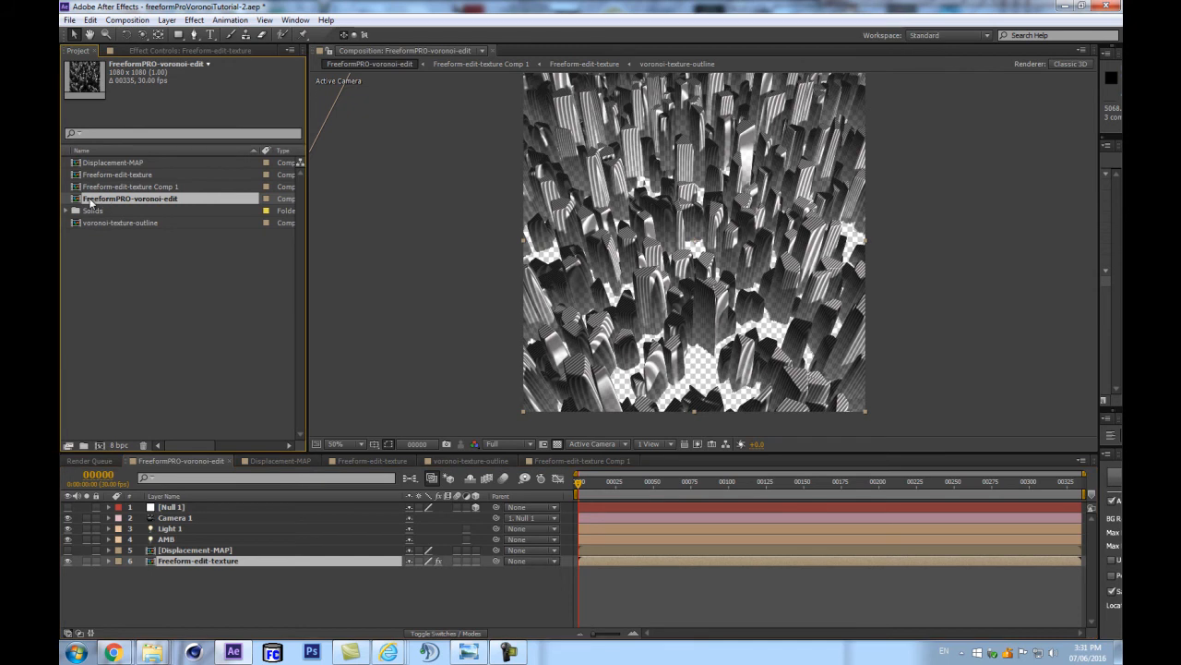
pyautogui.press('Return')
pyautogui.click(150, 199)
pyautogui.write('MAIN')
pyautogui.press('Return')
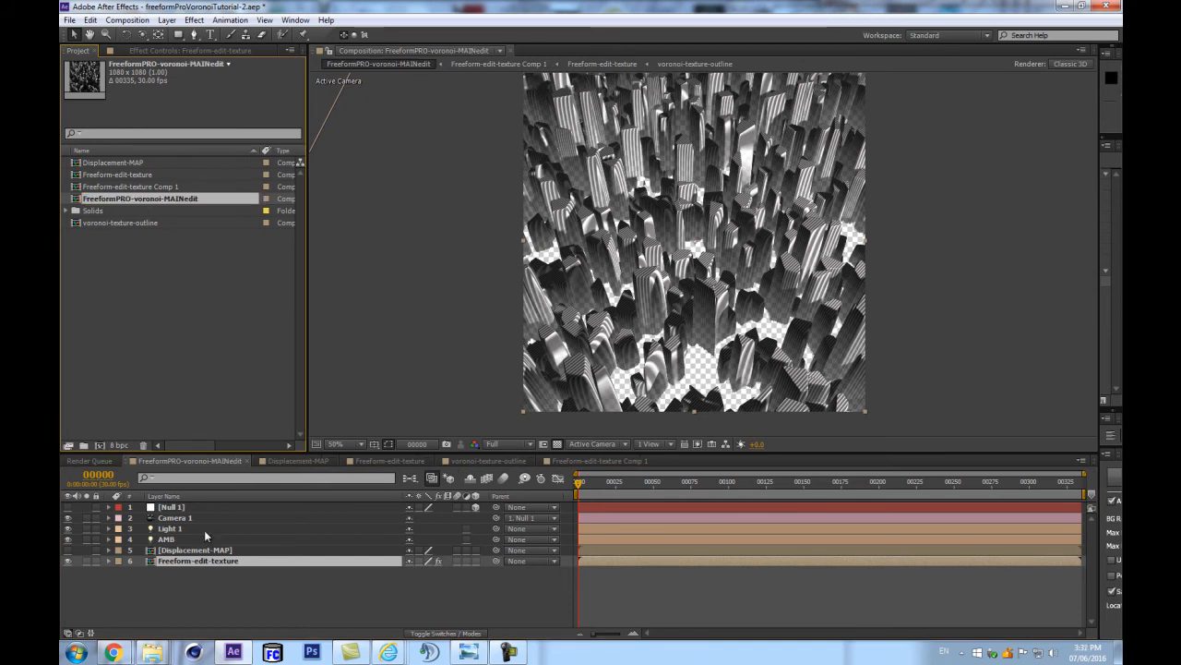
# Add a dark 1080 × 1080 px solid to Freeform-edit-texture Comp 1 and place it beneath the Freeform-edit-texture layer.
pyautogui.doubleClick(211, 561)
pyautogui.scroll(-2, 585, 367)
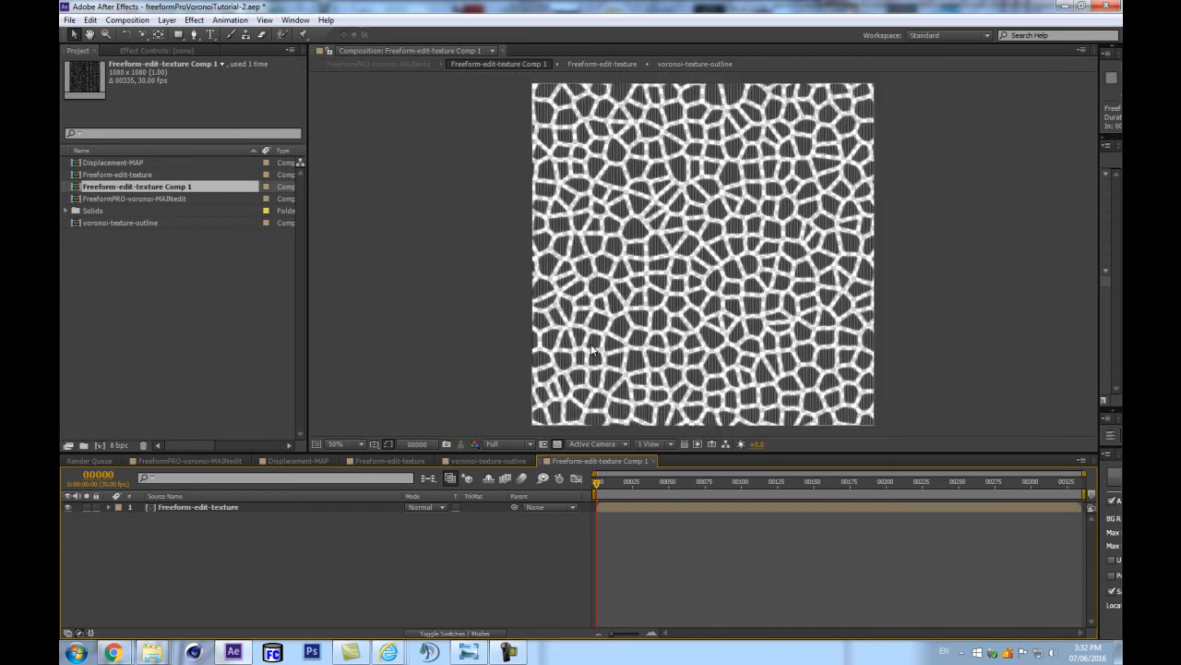
pyautogui.click(160, 507)
pyautogui.click(412, 569)
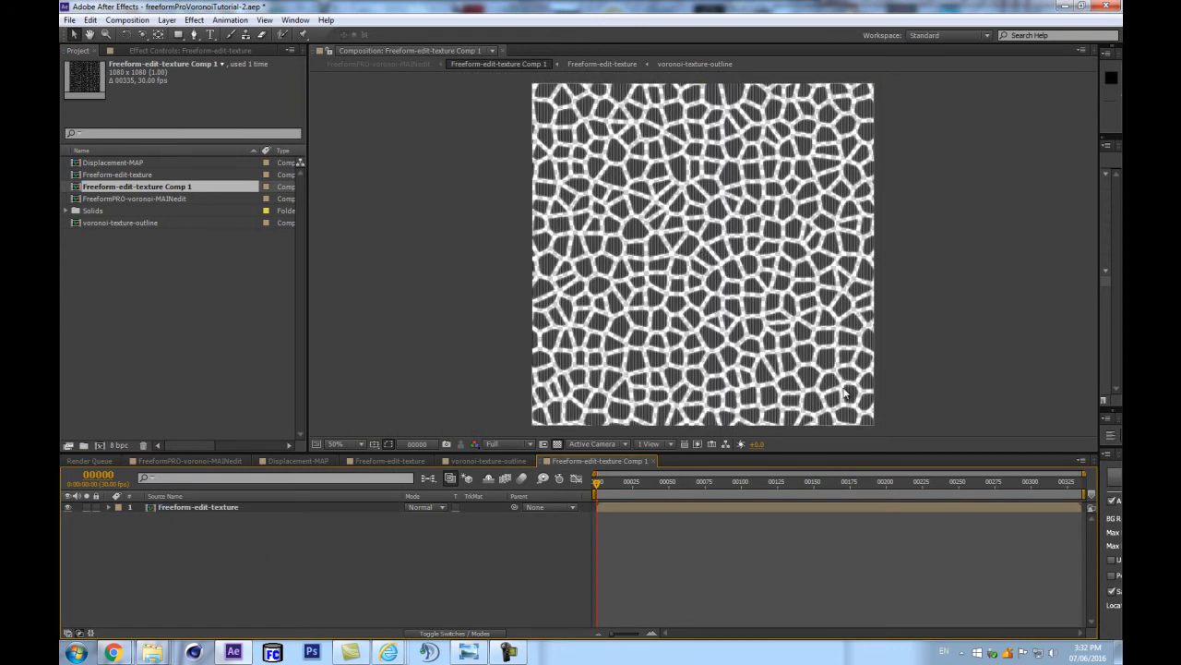
pyautogui.hotkey('ctrl', 'y')
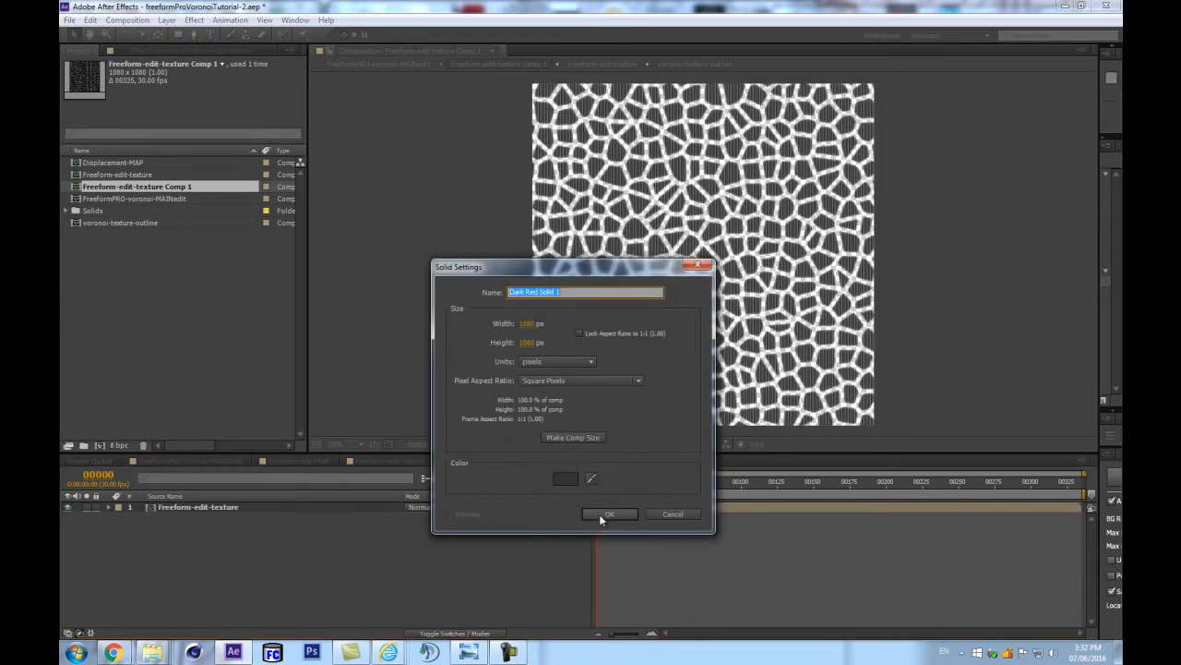
pyautogui.click(598, 514)
pyautogui.moveTo(185, 507); pyautogui.dragTo(185, 541)
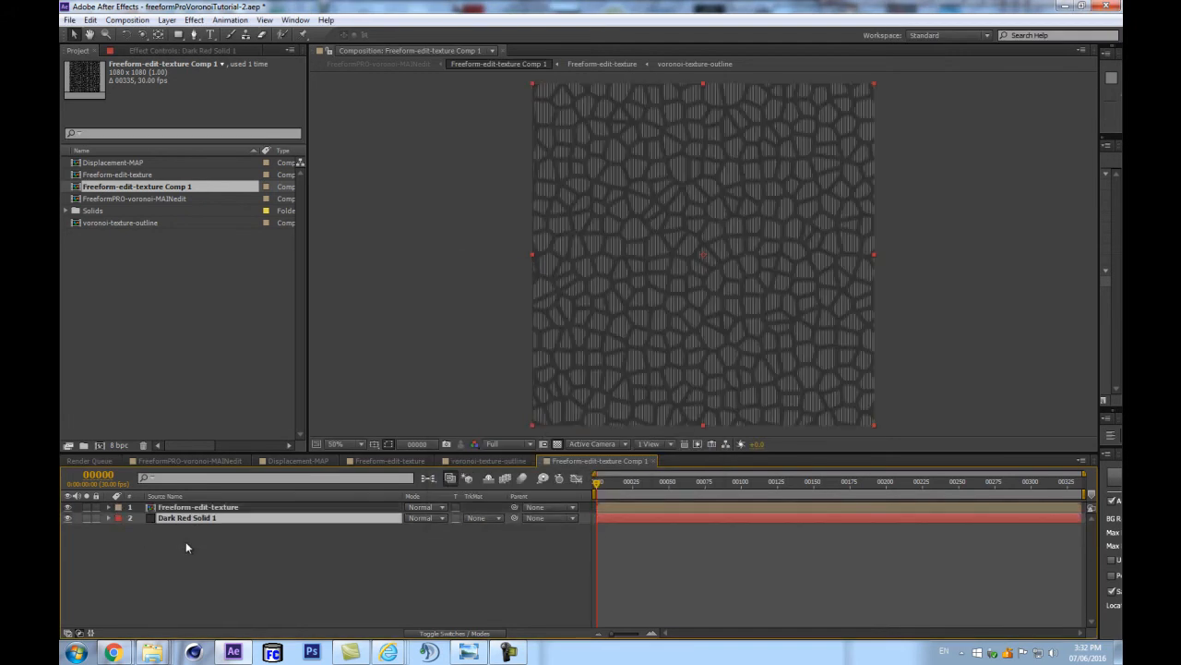
pyautogui.scroll(2, 686, 195)
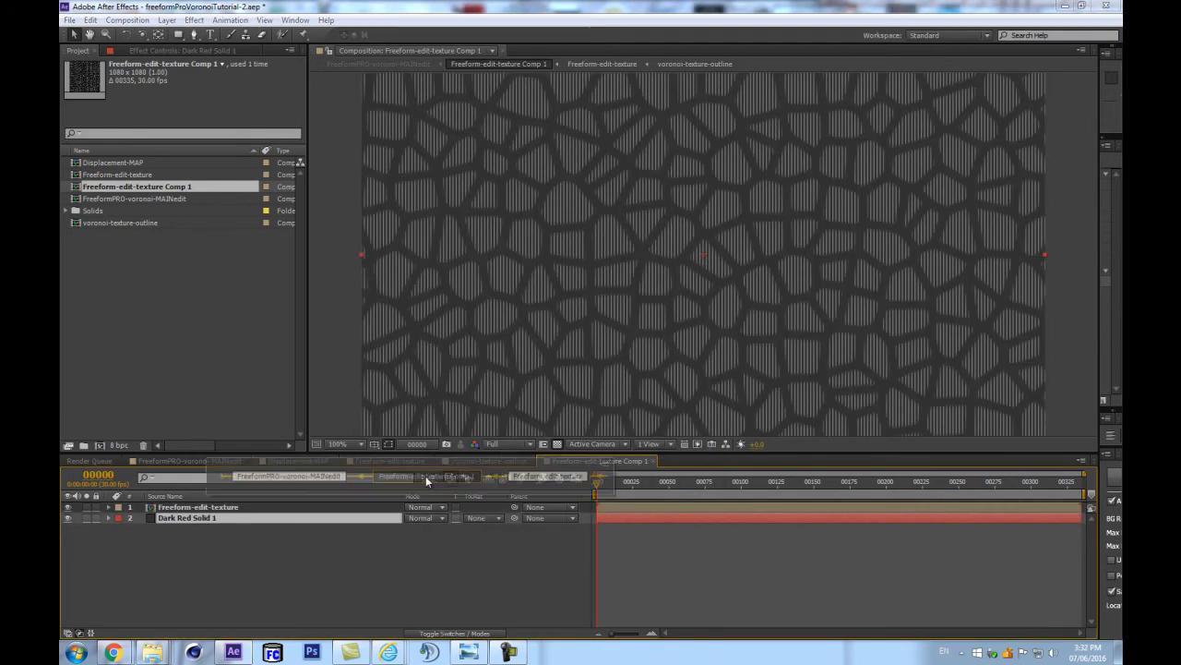
# Examine the displaced landscape with its solid-backed texture up close in the FreeformPRO-voronoi-MAINedit composition.
pyautogui.click(190, 460)
pyautogui.scroll(3, 904, 271)
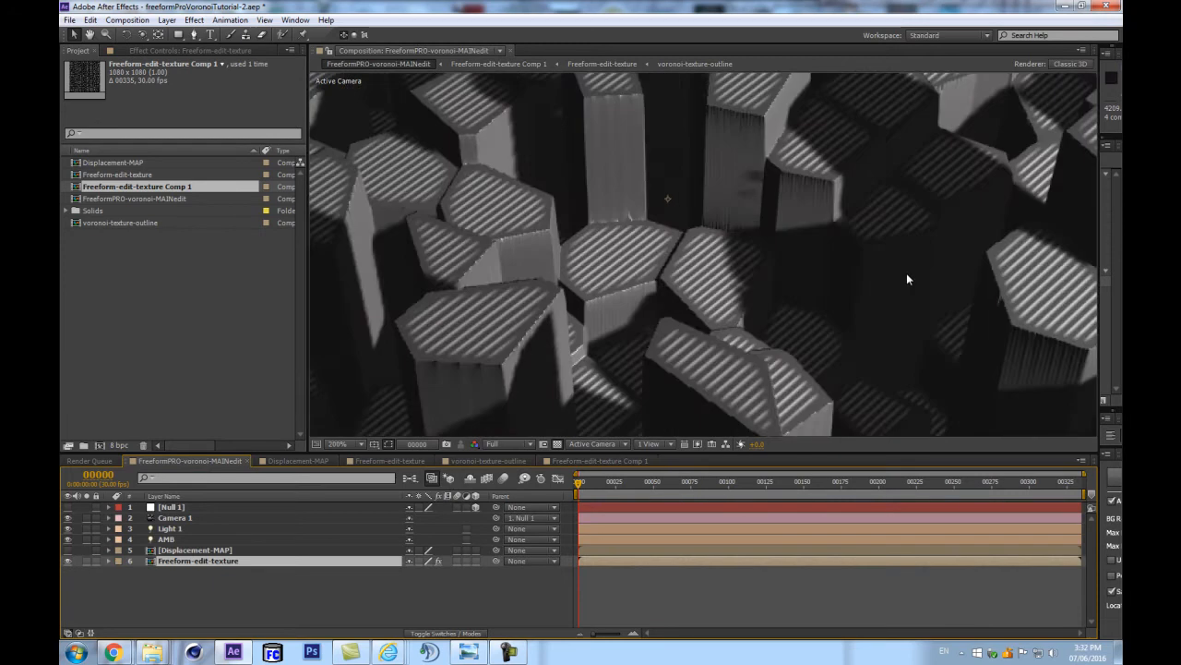
pyautogui.scroll(-1, 902, 275)
pyautogui.scroll(-1, 535, 309)
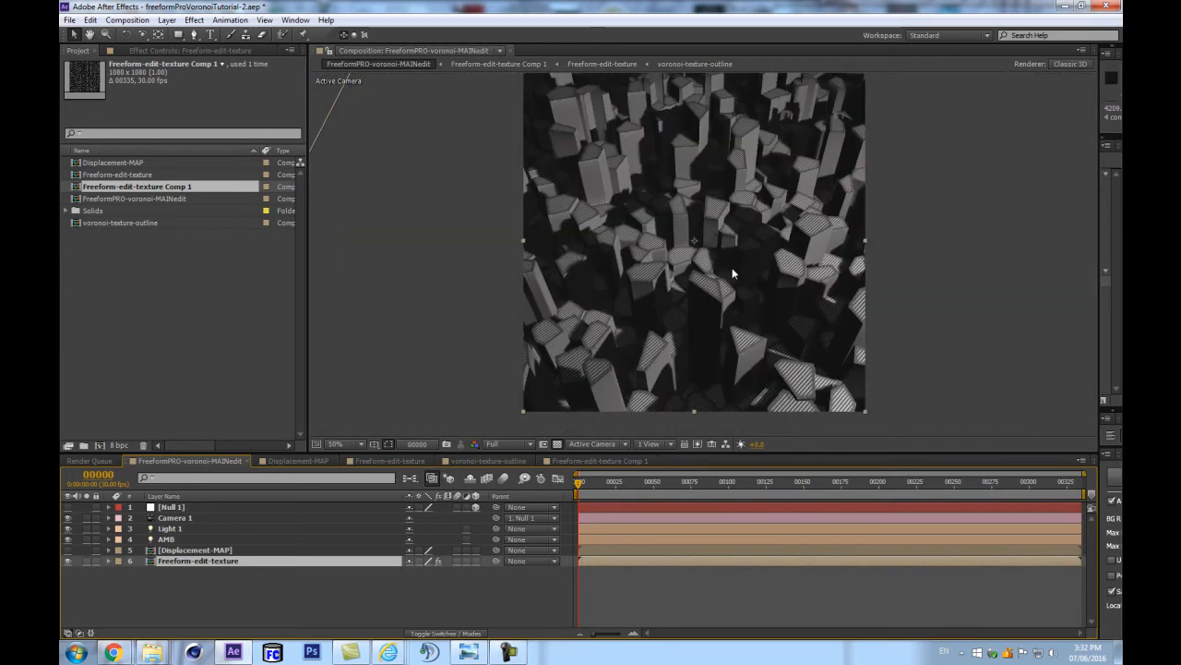
pyautogui.scroll(2, 709, 280)
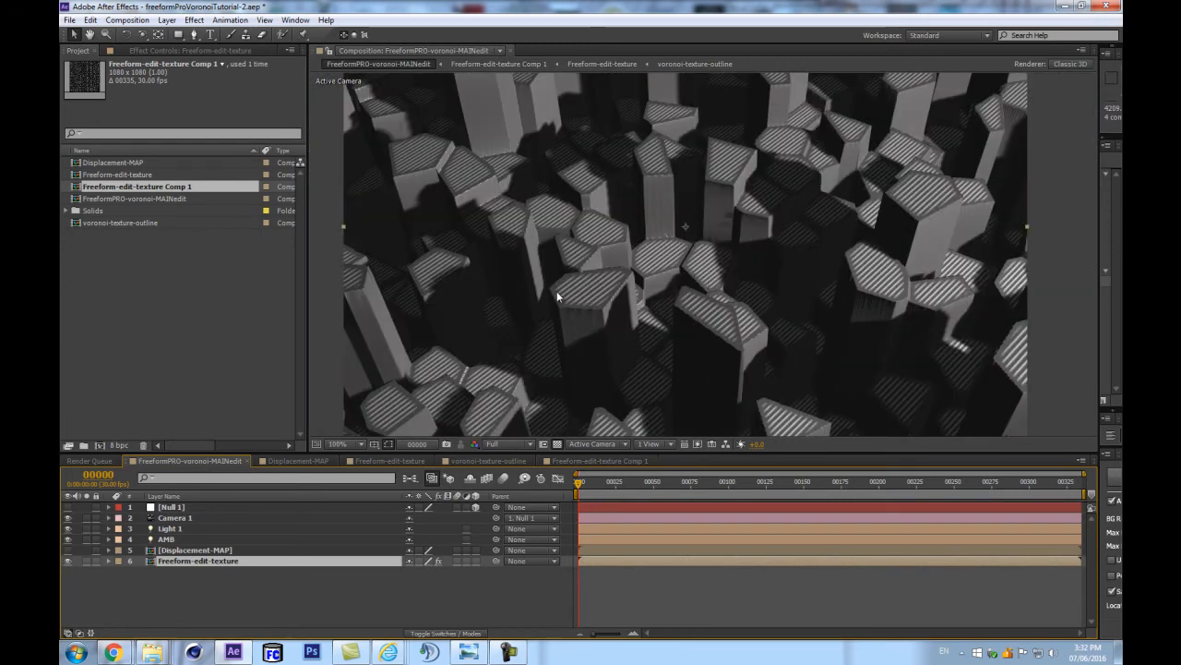
pyautogui.scroll(1, 560, 300)
pyautogui.scroll(-1, 438, 302)
pyautogui.scroll(-1, 856, 305)
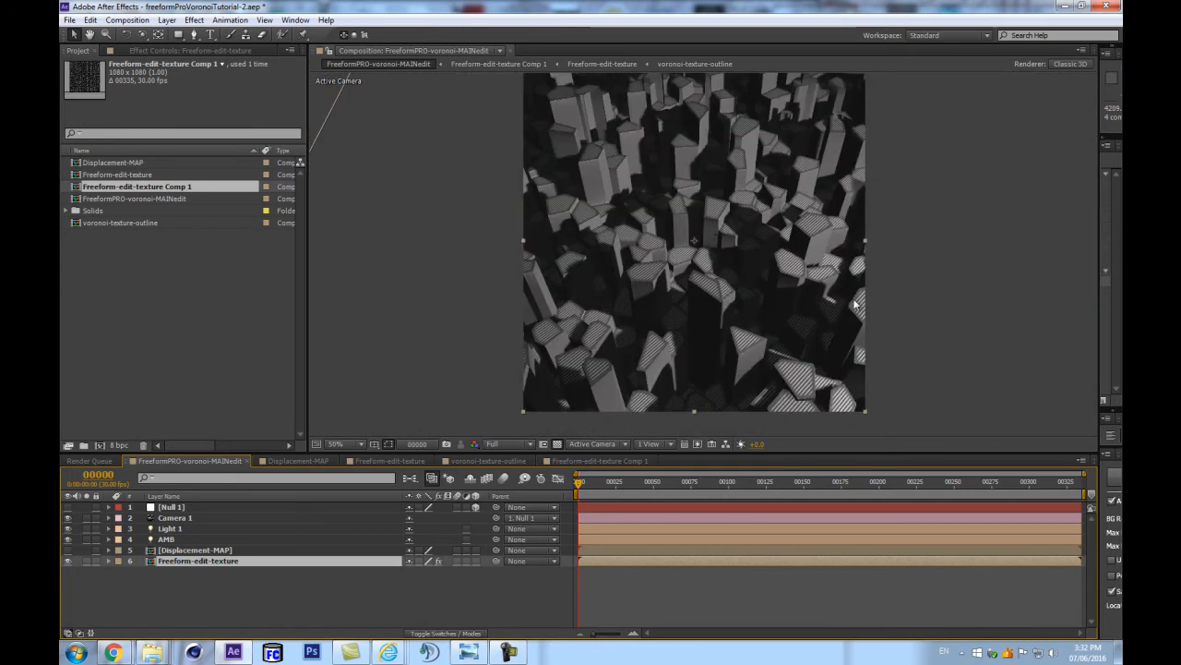
# Darken the solid in Freeform-edit-texture Comp 1 to a near-black grey of RGB 30, 29, 29.
pyautogui.doubleClick(185, 560)
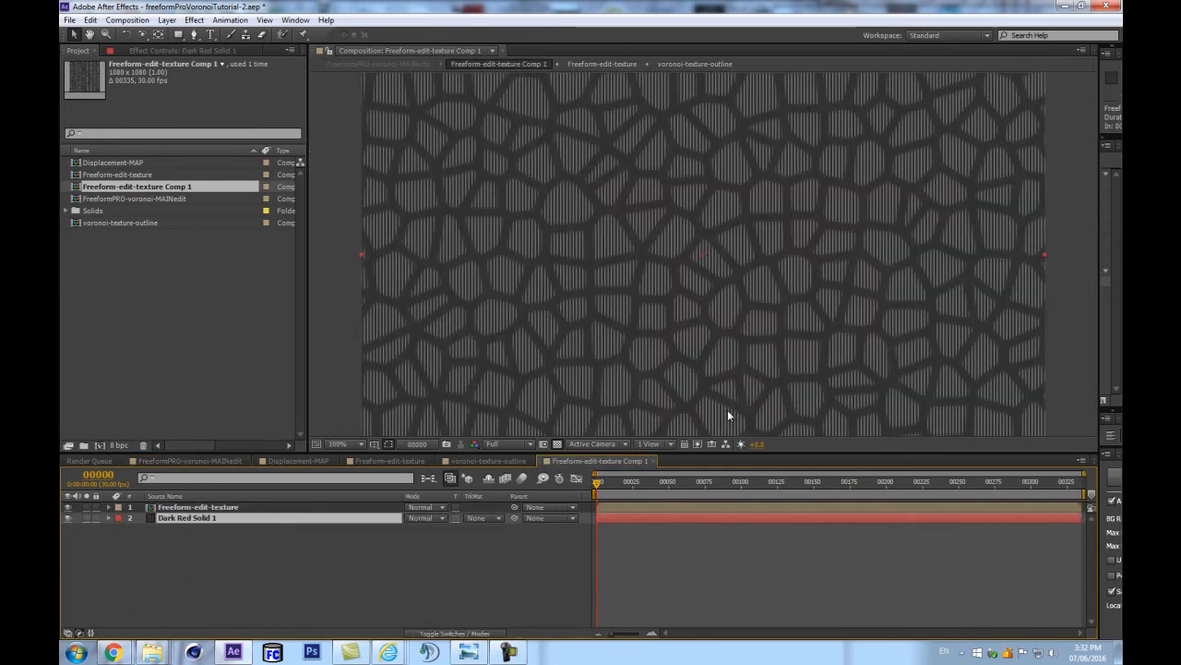
pyautogui.hotkey('ctrl', 'shift', 'y')
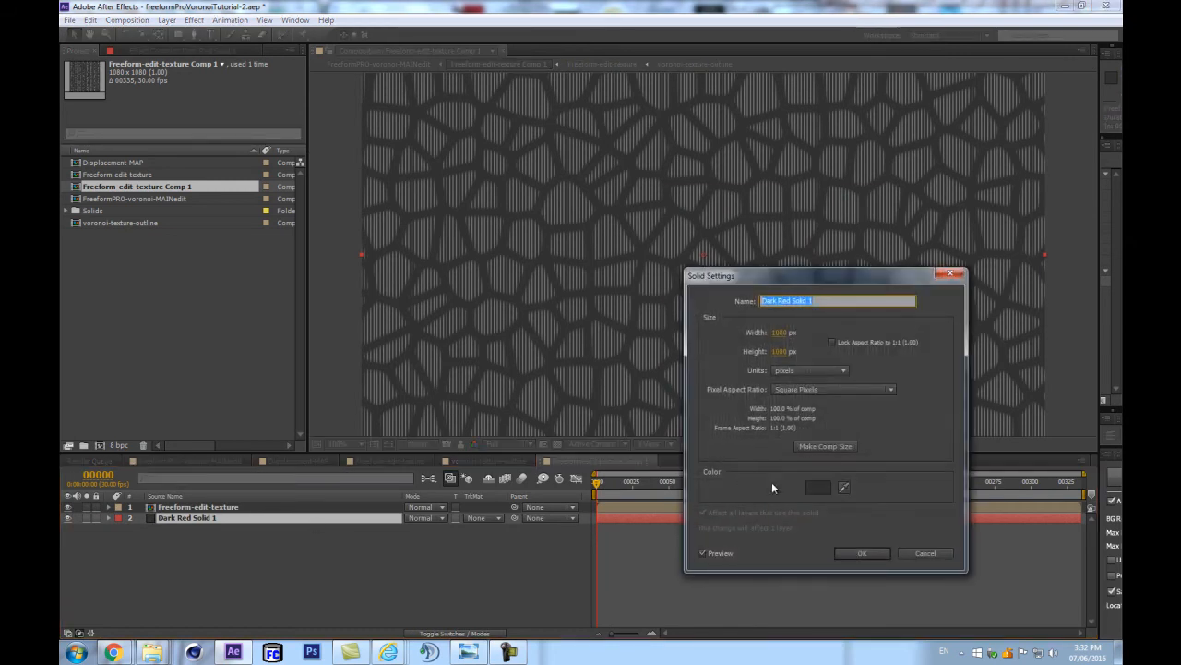
pyautogui.click(818, 486)
pyautogui.click(240, 461)
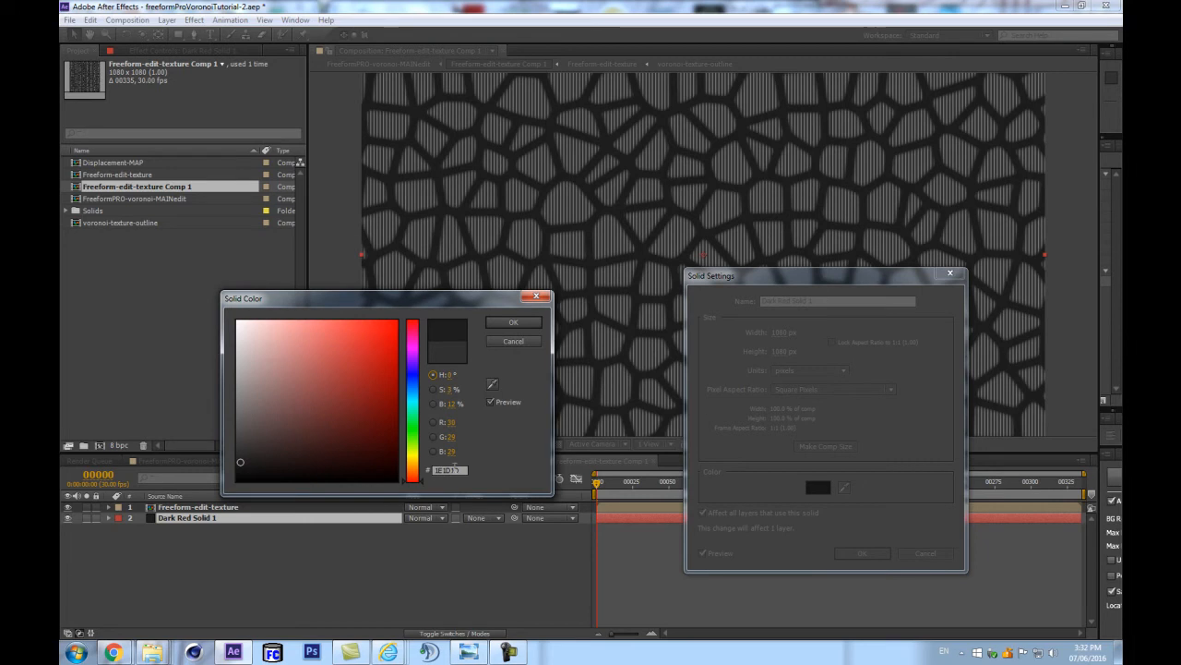
pyautogui.click(532, 321)
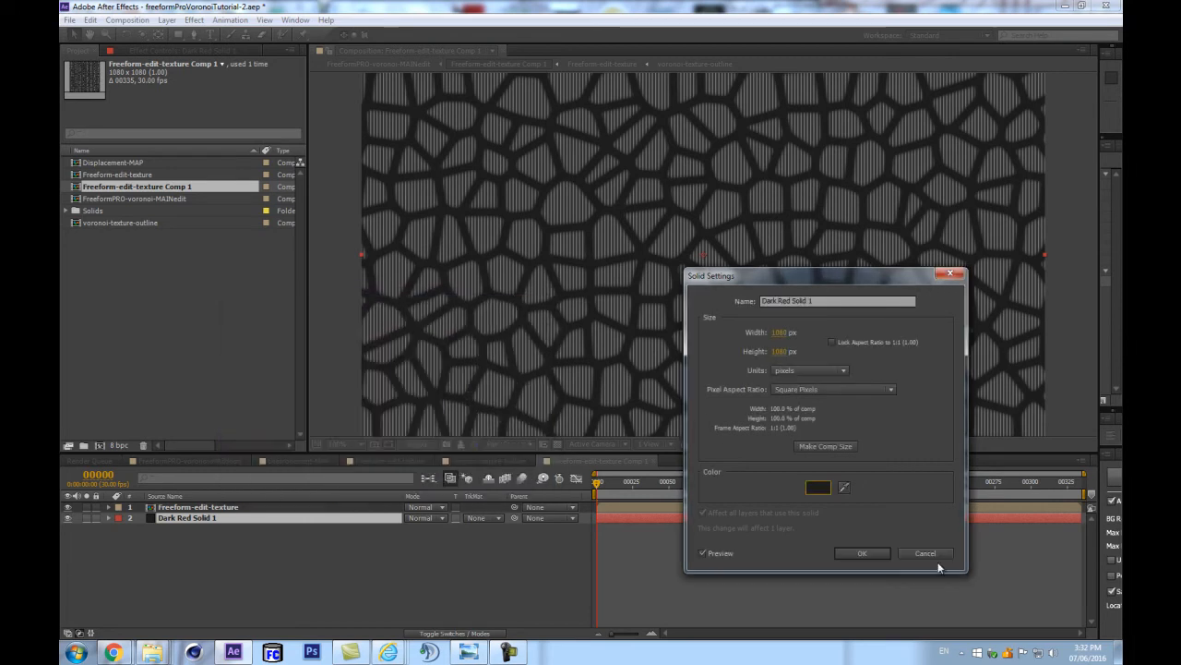
pyautogui.click(863, 553)
# Go through Freeform-edit-texture into voronoi-texture-outline and show the Cell Pattern settings of its Displacement-MAP layer.
pyautogui.click(325, 509)
pyautogui.doubleClick(324, 508)
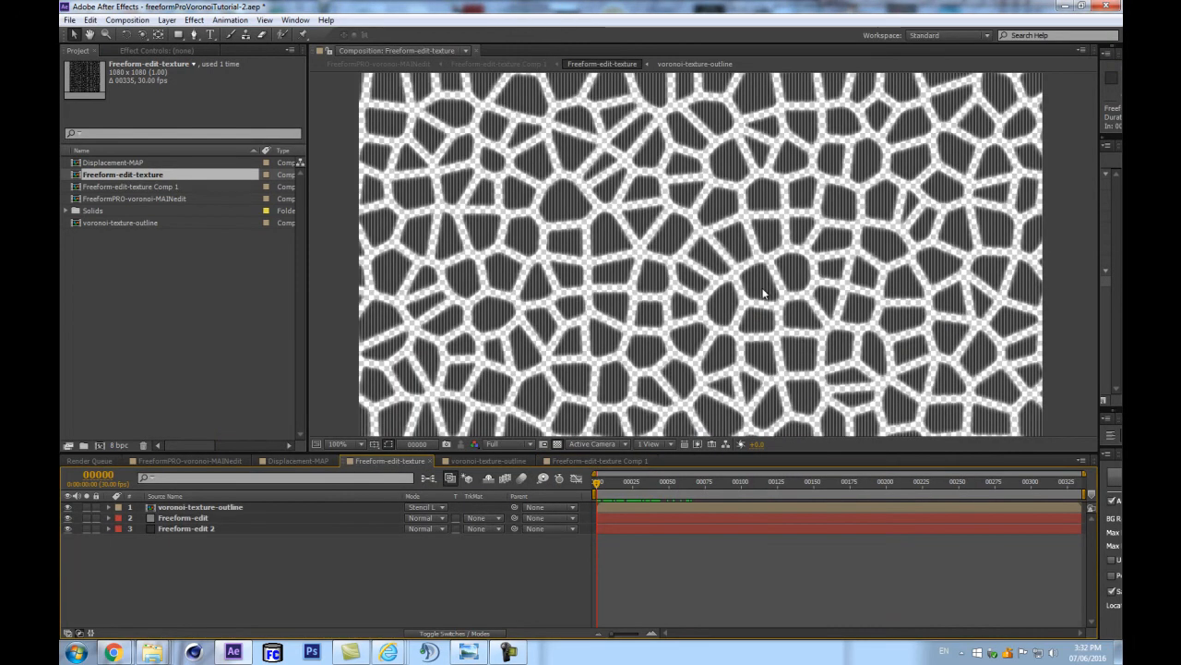
pyautogui.doubleClick(174, 507)
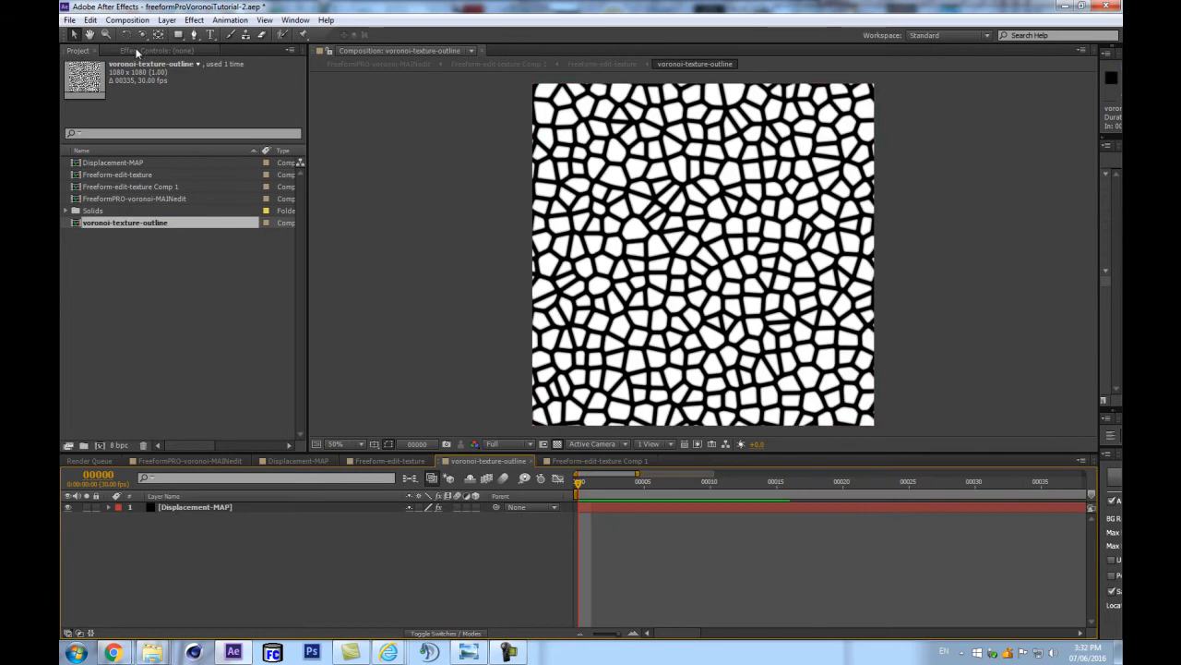
pyautogui.click(139, 51)
pyautogui.click(183, 506)
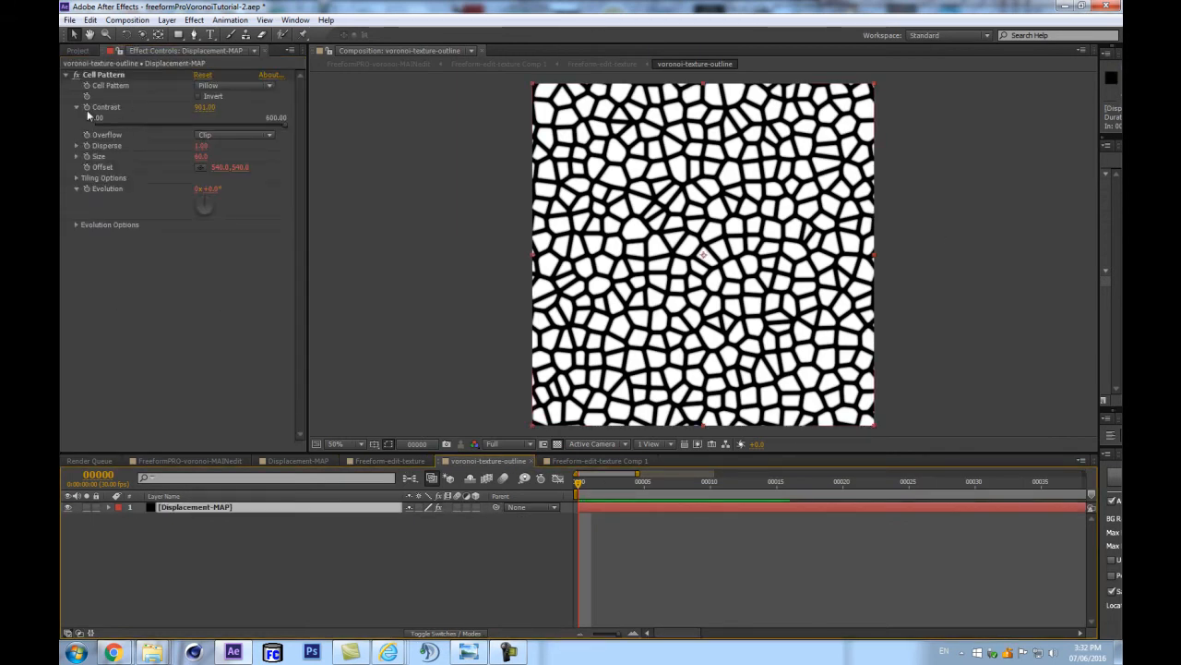
pyautogui.press('/')
pyautogui.click(114, 176)
# Check the stencilled texture in Freeform-edit-texture, reveal the effects library, and go back to the voronoi-texture-outline composition.
pyautogui.click(388, 460)
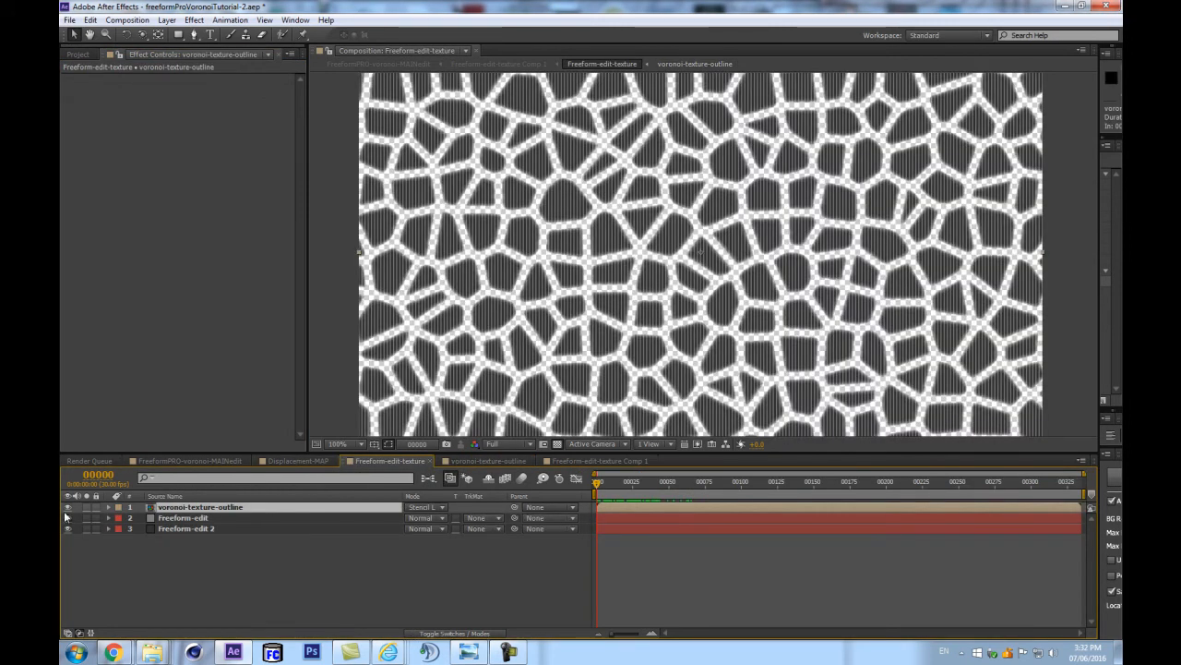
pyautogui.scroll(-1, 866, 248)
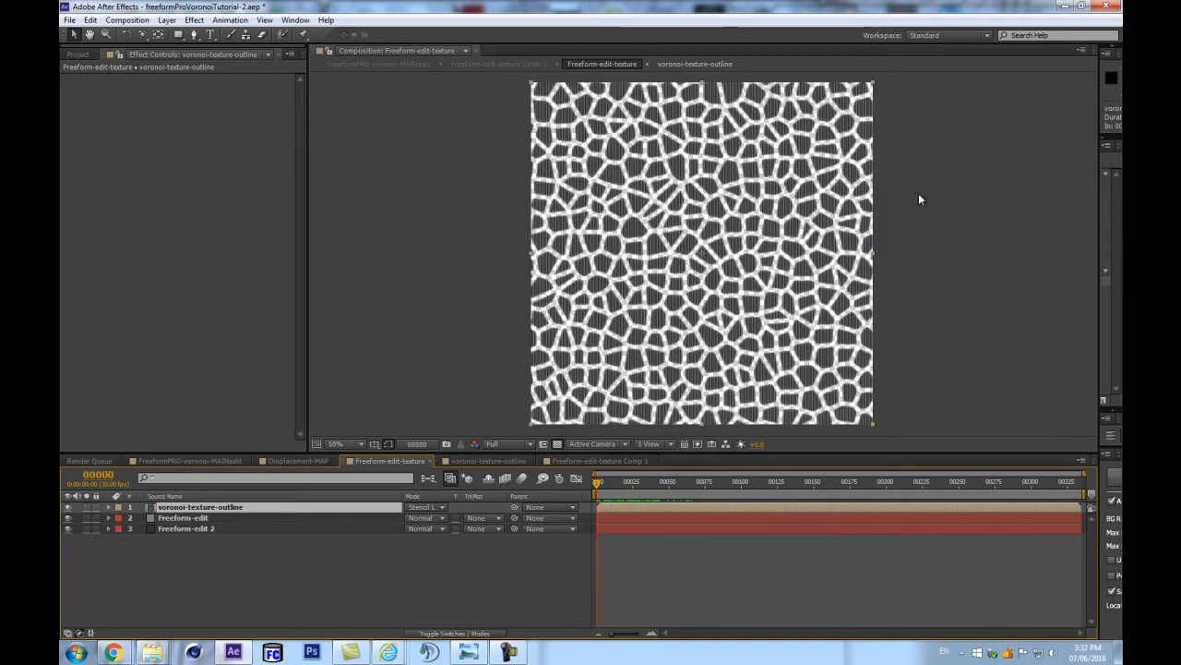
pyautogui.moveTo(1099, 211); pyautogui.dragTo(982, 212)
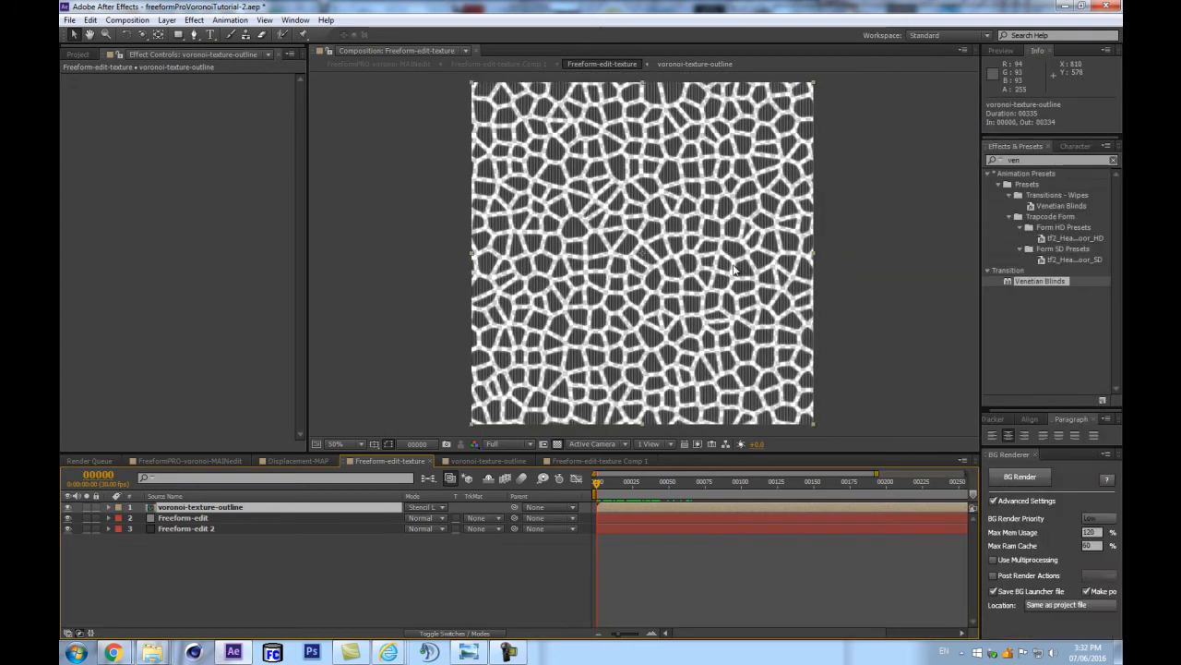
pyautogui.scroll(2, 651, 239)
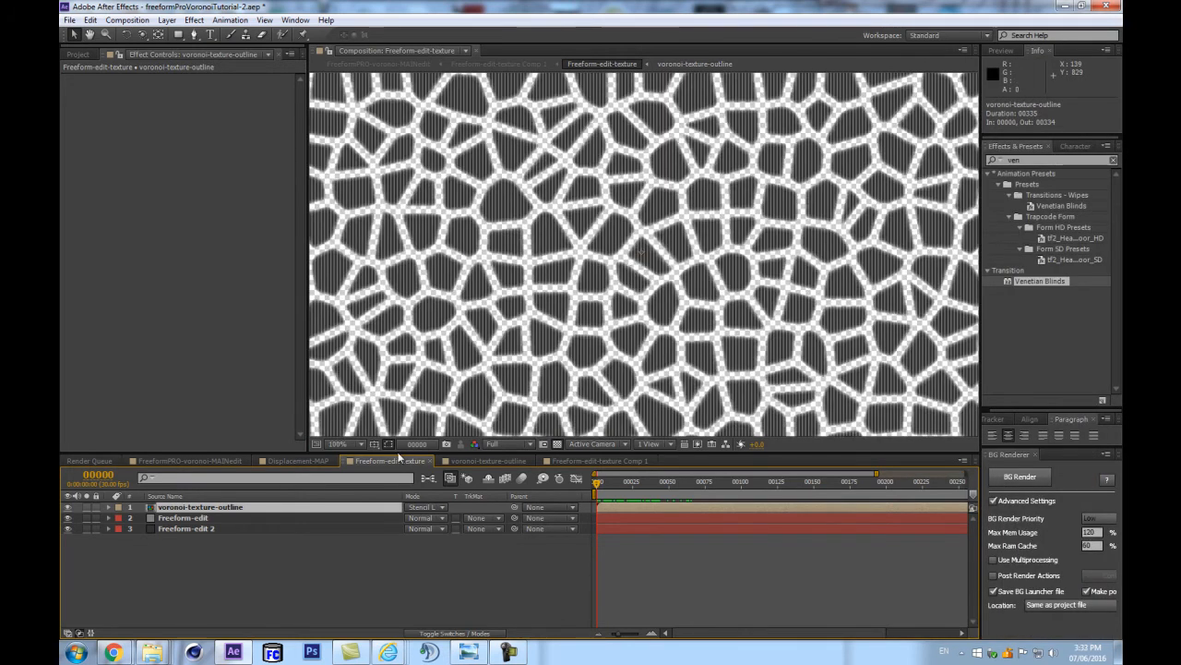
pyautogui.press('Tab')
pyautogui.doubleClick(295, 511)
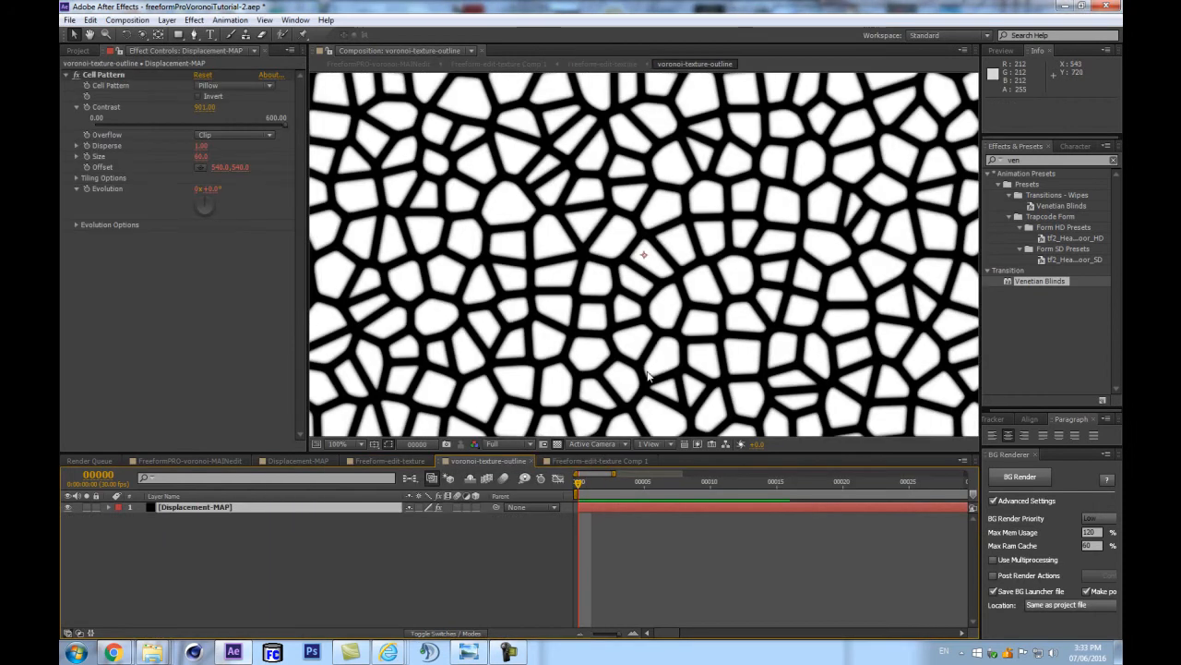
# Apply the Levels effect to the Displacement-MAP layer and sharpen the outlines with Input White 84 and Gamma 2.49.
pyautogui.hotkey('ctrl', 'f')
pyautogui.write('levels')
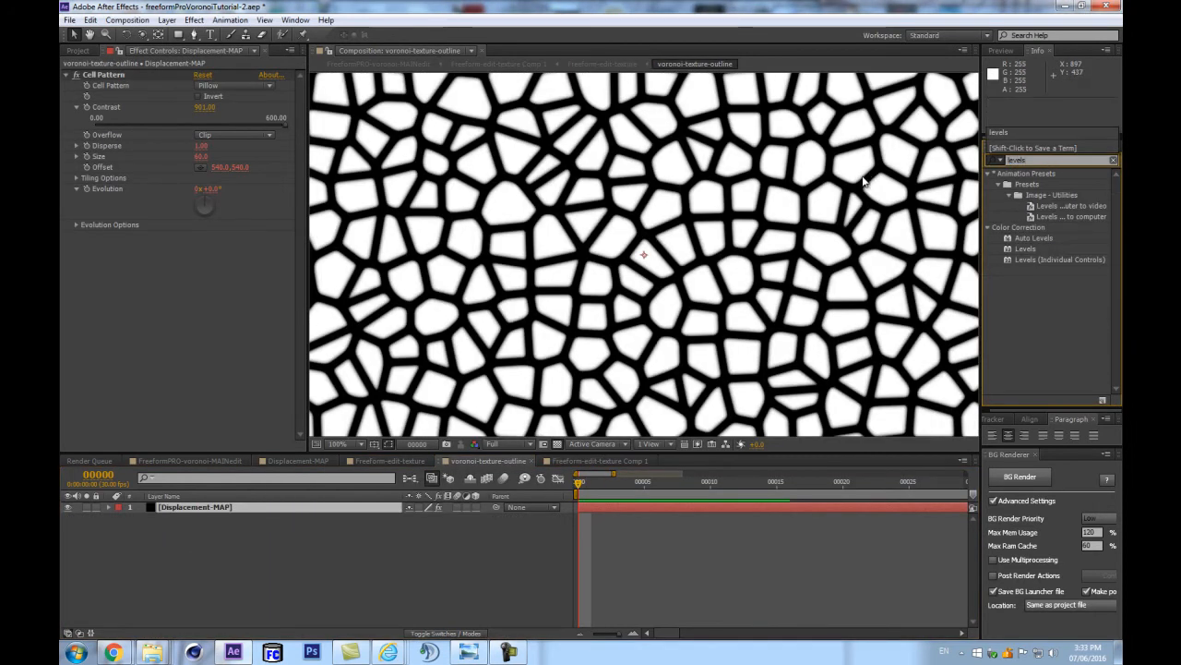
pyautogui.moveTo(1026, 249); pyautogui.dragTo(150, 338)
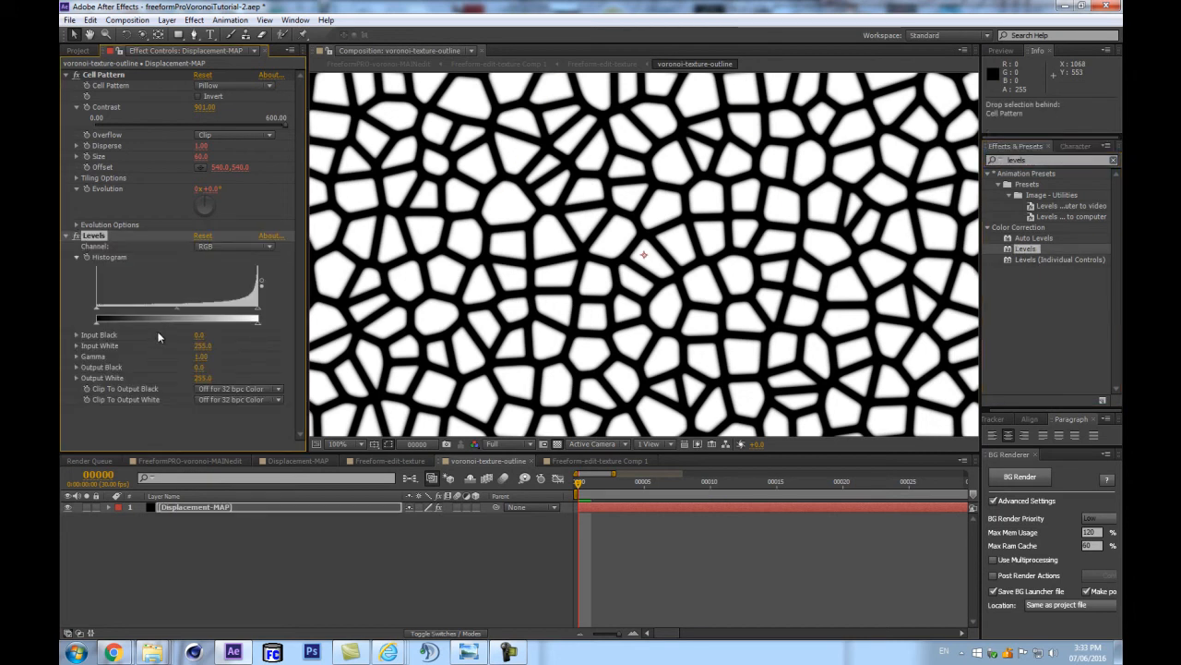
pyautogui.moveTo(258, 319); pyautogui.dragTo(114, 313)
pyautogui.moveTo(192, 312); pyautogui.dragTo(110, 314)
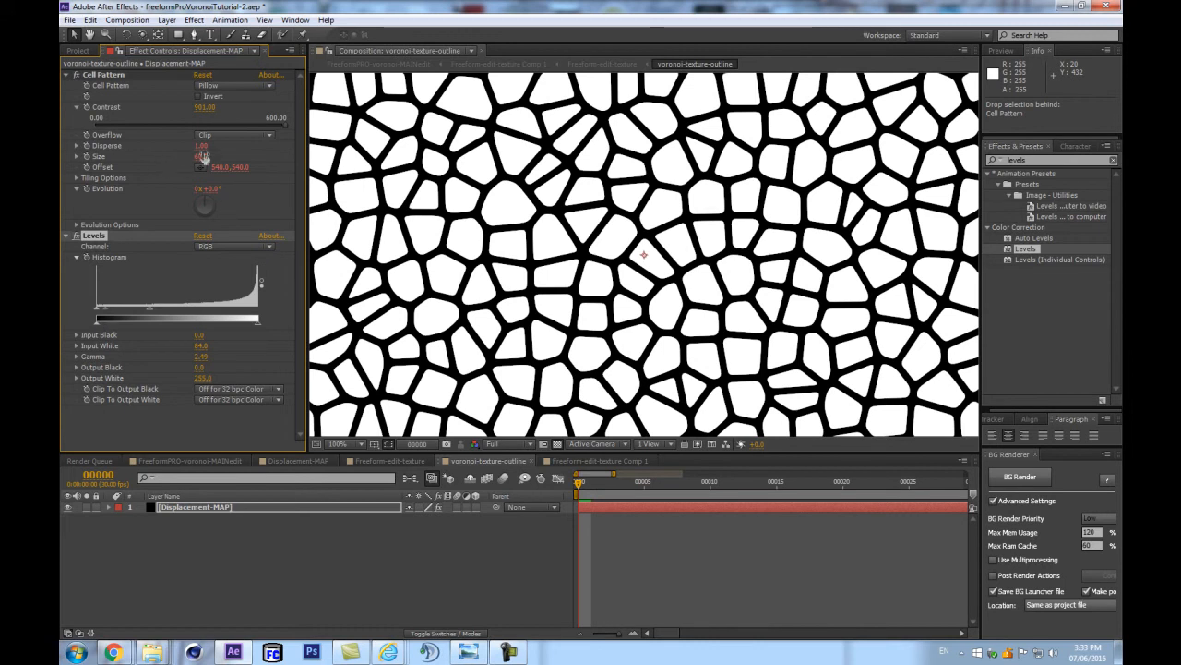
# Try the Cell Pattern overflow options on the Displacement-MAP layer and set Overflow to Soft Clamp.
pyautogui.click(209, 119)
pyautogui.click(234, 134)
pyautogui.click(238, 159)
pyautogui.click(231, 135)
pyautogui.click(231, 173)
pyautogui.click(231, 135)
pyautogui.click(235, 160)
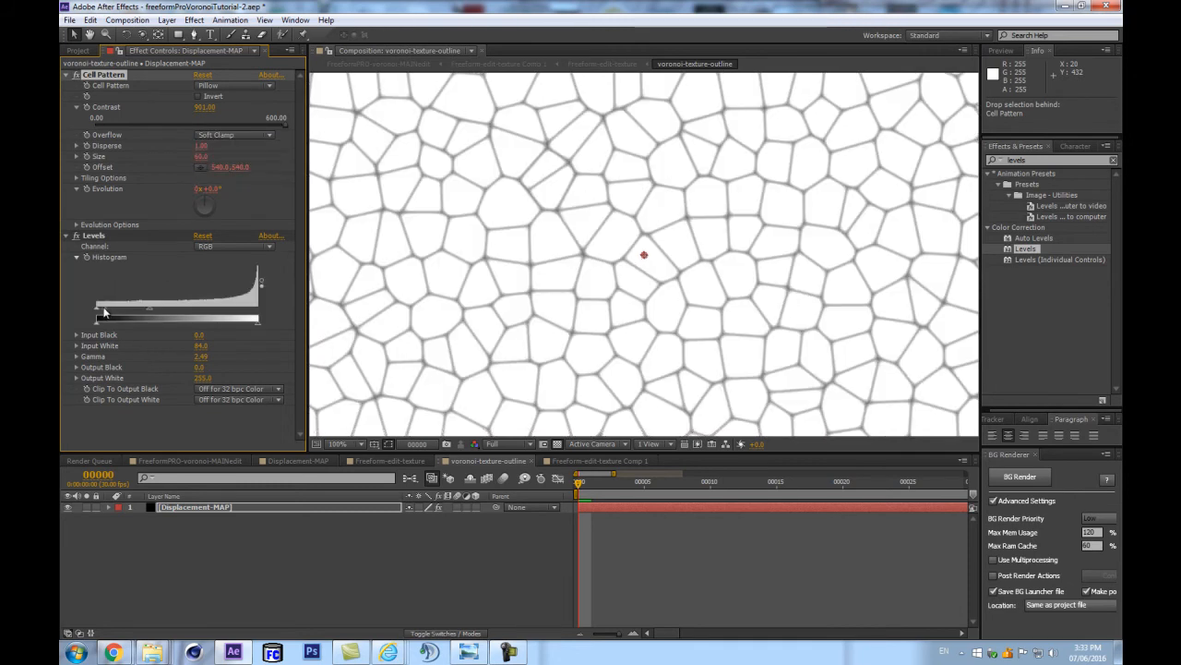
# Set Levels to Input White 146 and Gamma 0.23 on the Displacement-MAP layer, and return to Freeform-edit-texture.
pyautogui.moveTo(104, 308); pyautogui.dragTo(131, 307)
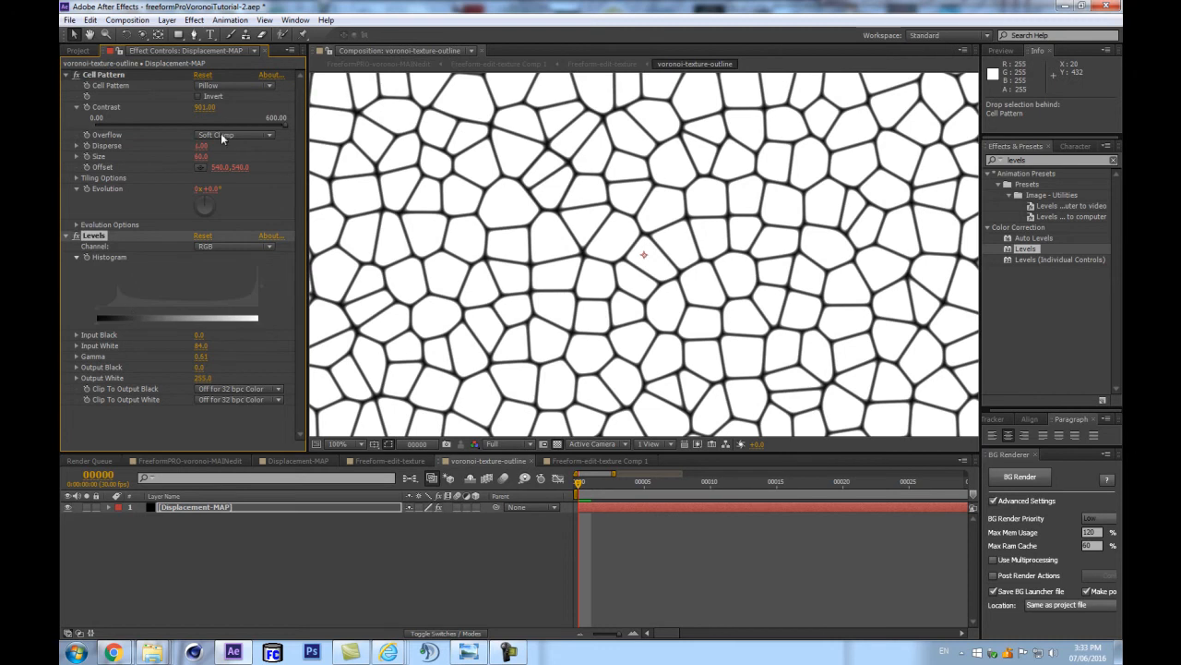
pyautogui.moveTo(150, 310); pyautogui.dragTo(175, 312)
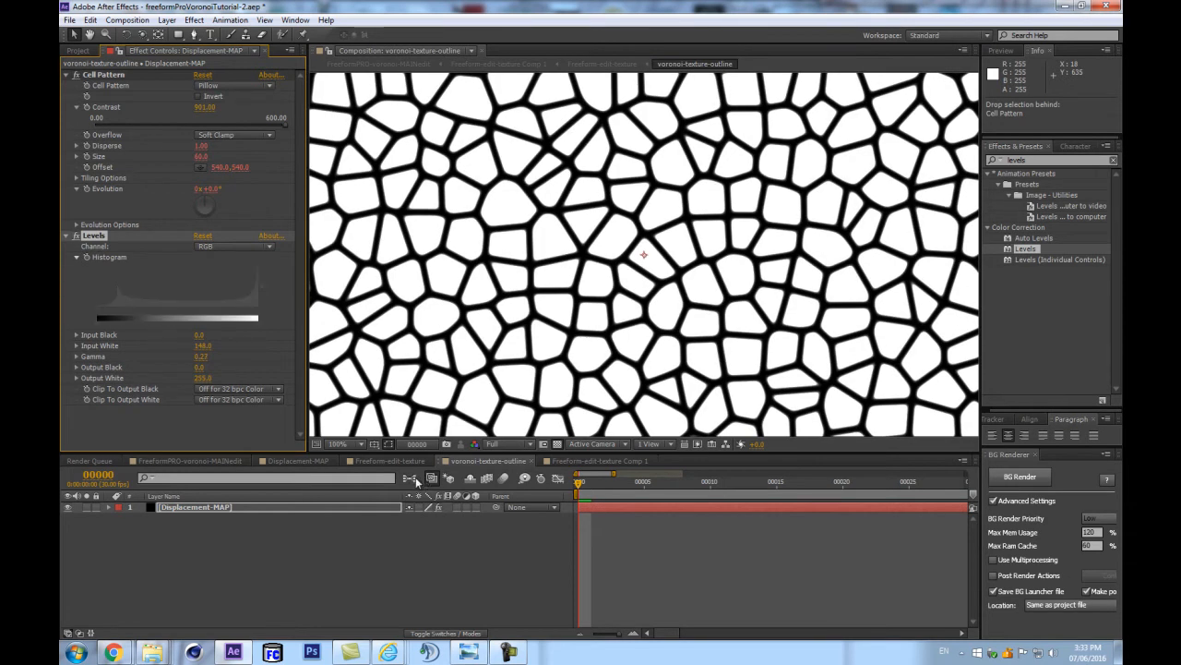
pyautogui.click(387, 460)
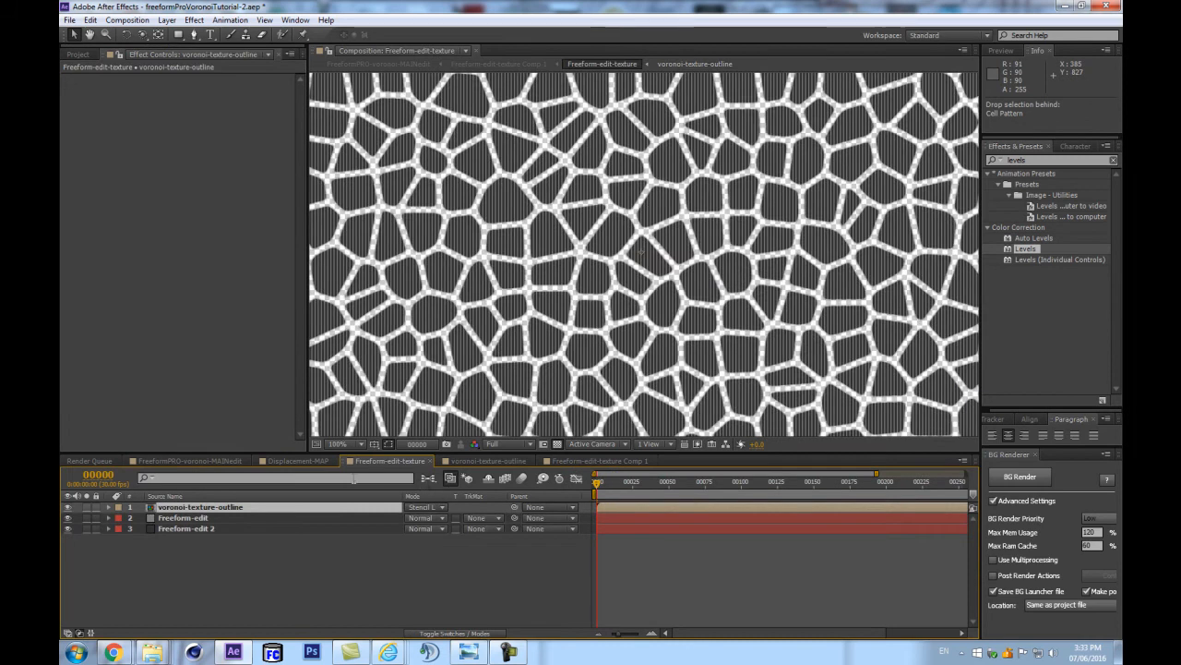
# Go up through Freeform-edit-texture Comp 1 to FreeformPRO-voronoi-MAINedit and preview the animated landscape with the updated texture.
pyautogui.click(427, 480)
pyautogui.click(369, 481)
pyautogui.moveTo(611, 483)
pyautogui.mouseDown()
pyautogui.moveTo(790, 481)
pyautogui.moveTo(597, 481)
pyautogui.mouseUp()
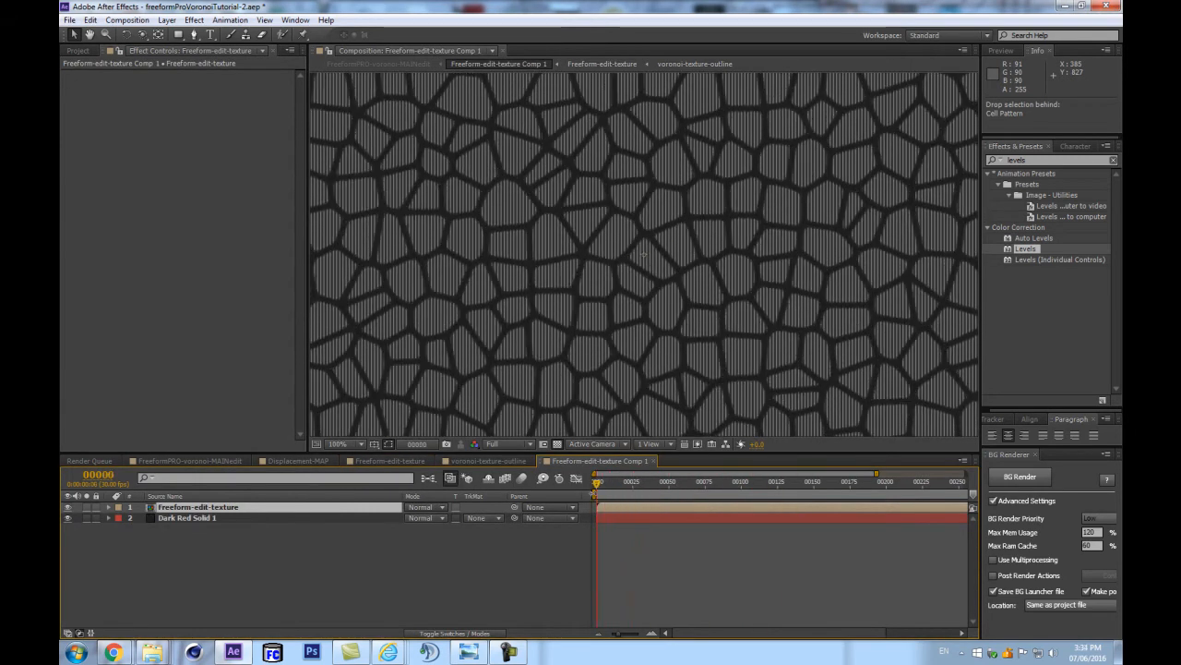
pyautogui.click(426, 479)
pyautogui.click(305, 477)
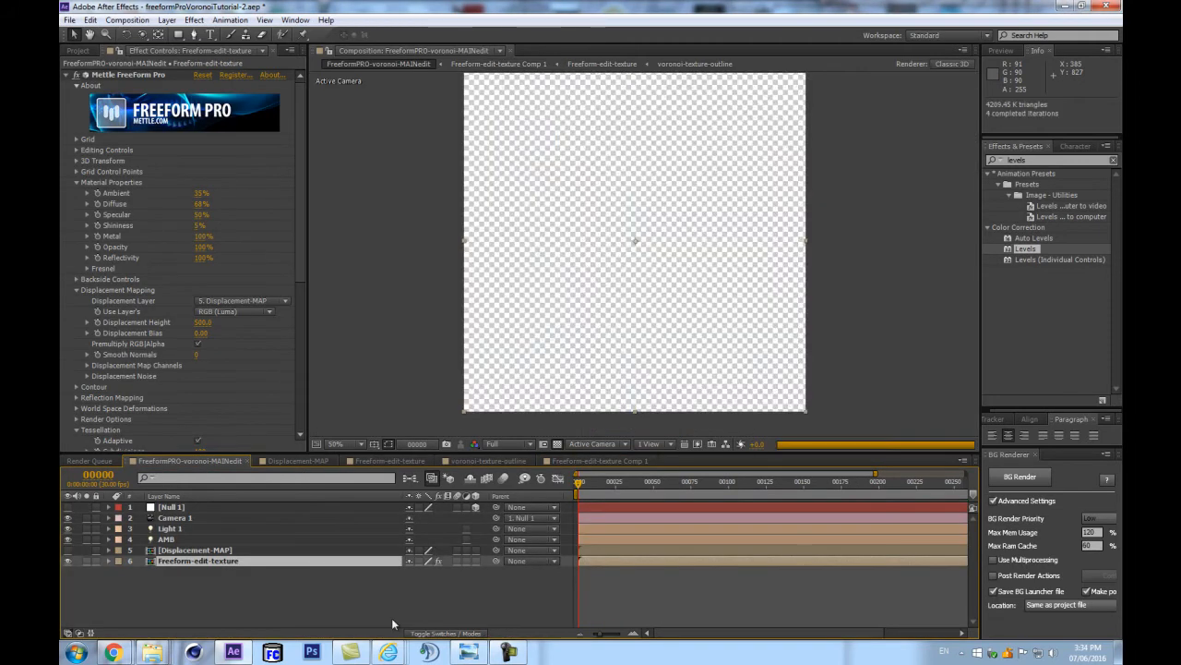
pyautogui.click(392, 624)
pyautogui.scroll(2, 743, 323)
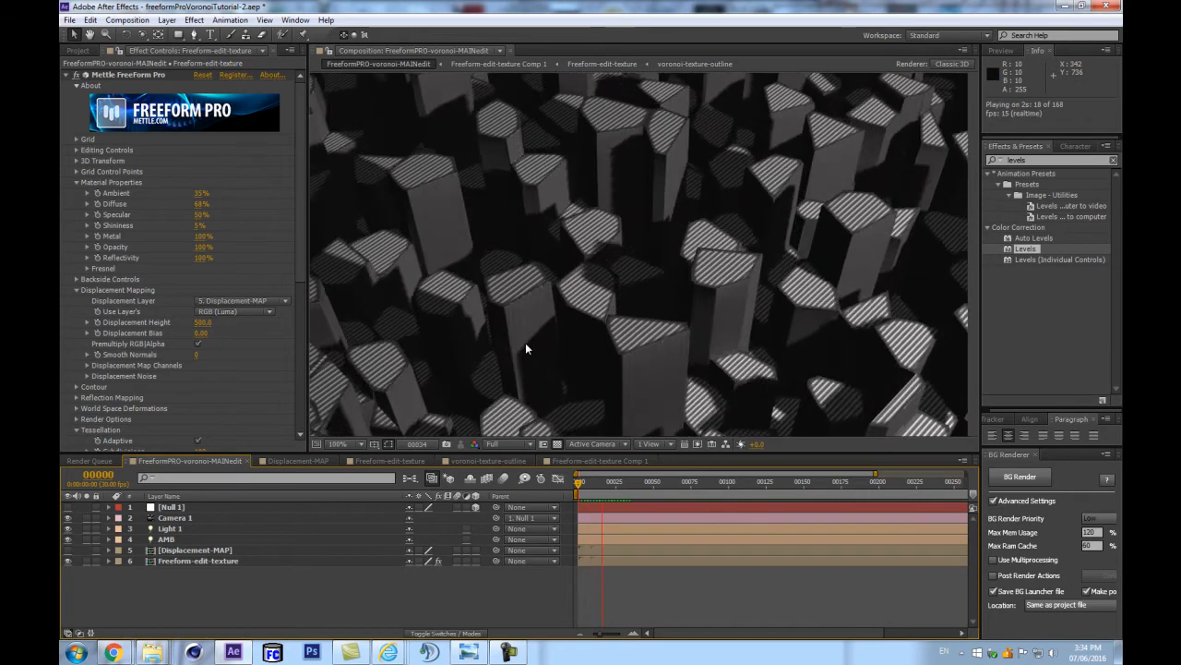
# Open the Displacement-MAP composition from the main edit and examine the edges of the Cell Pattern plates up close.
pyautogui.click(178, 551)
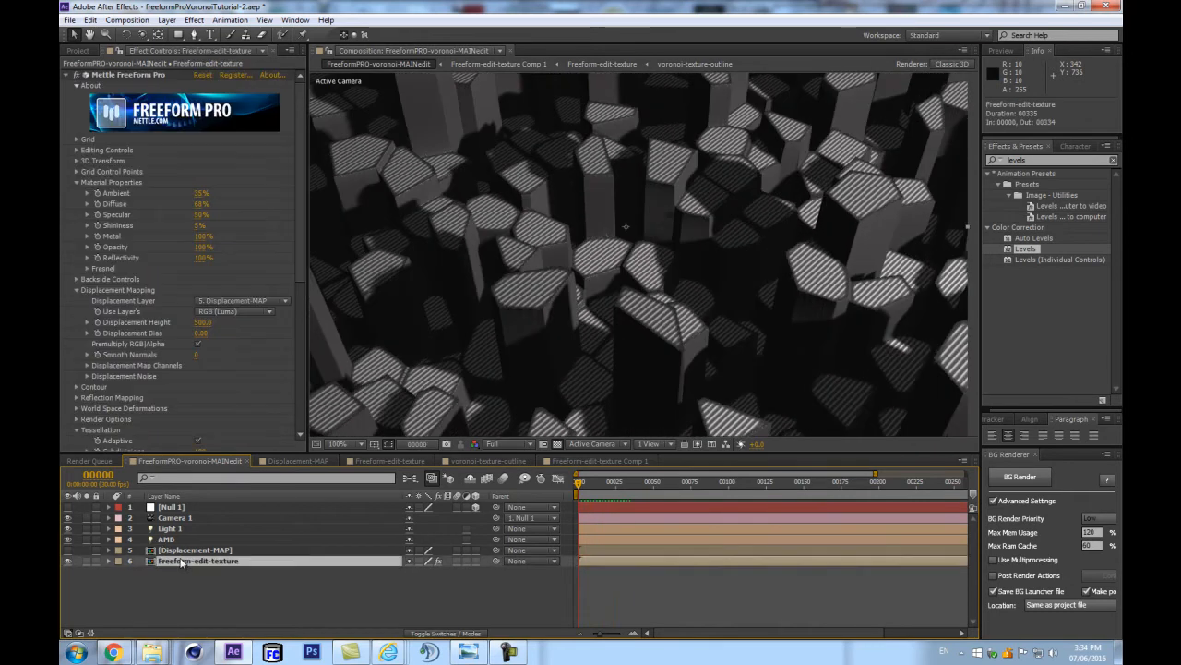
pyautogui.doubleClick(178, 551)
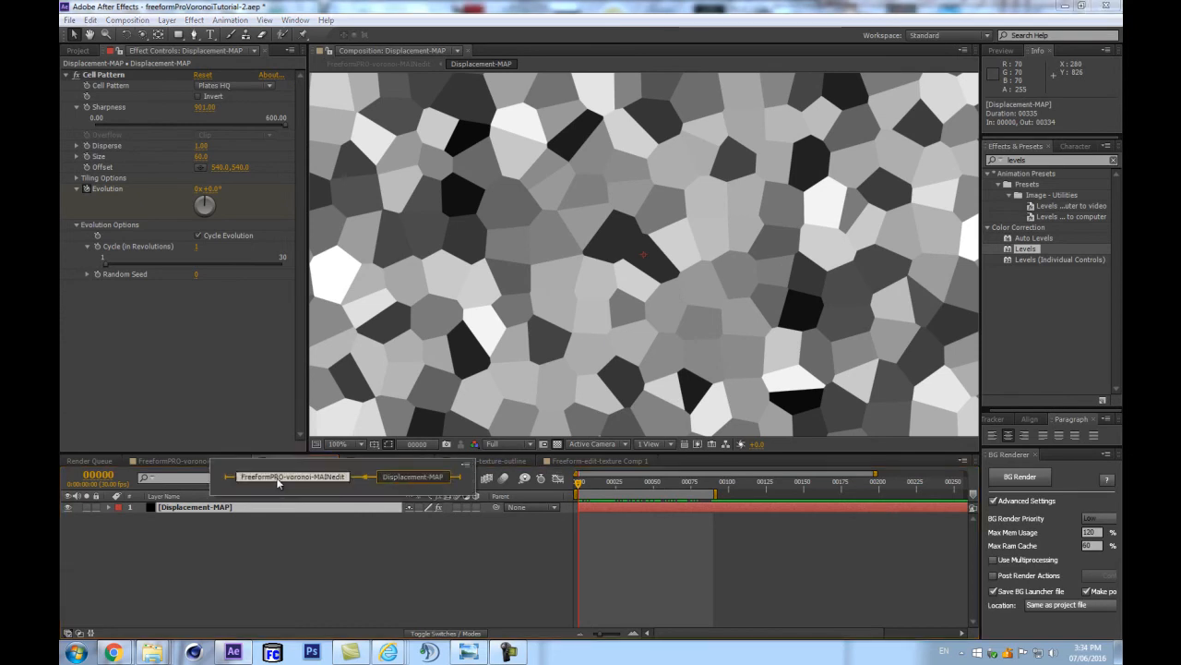
pyautogui.click(189, 459)
pyautogui.click(138, 572)
pyautogui.doubleClick(185, 550)
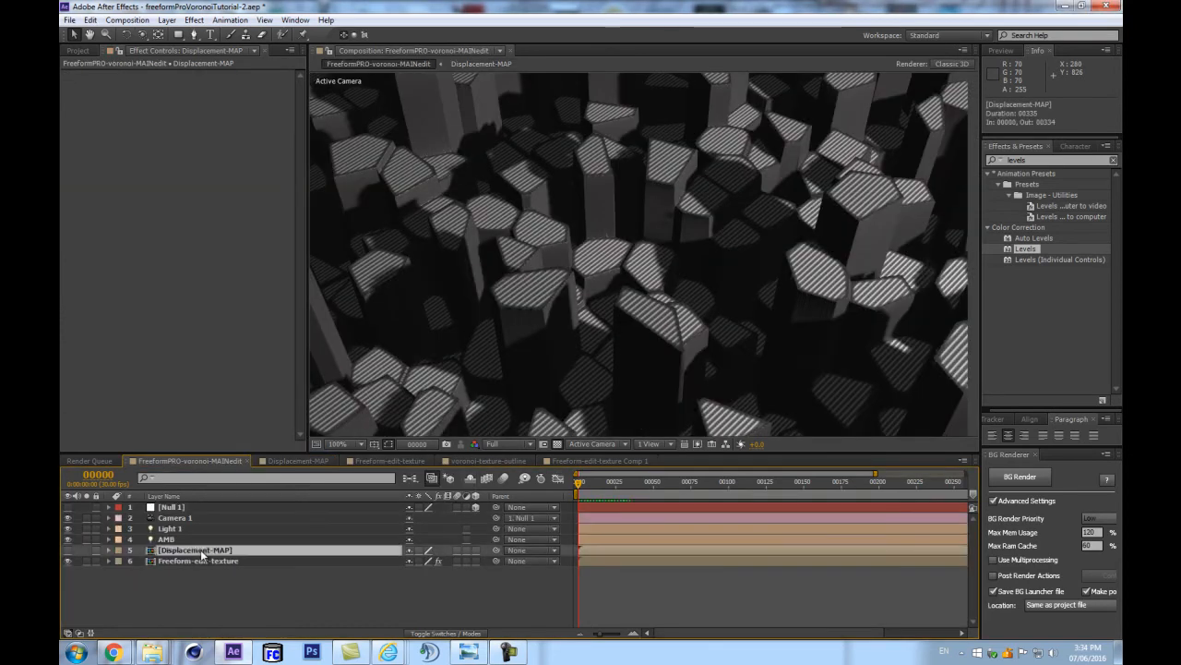
pyautogui.press('.')
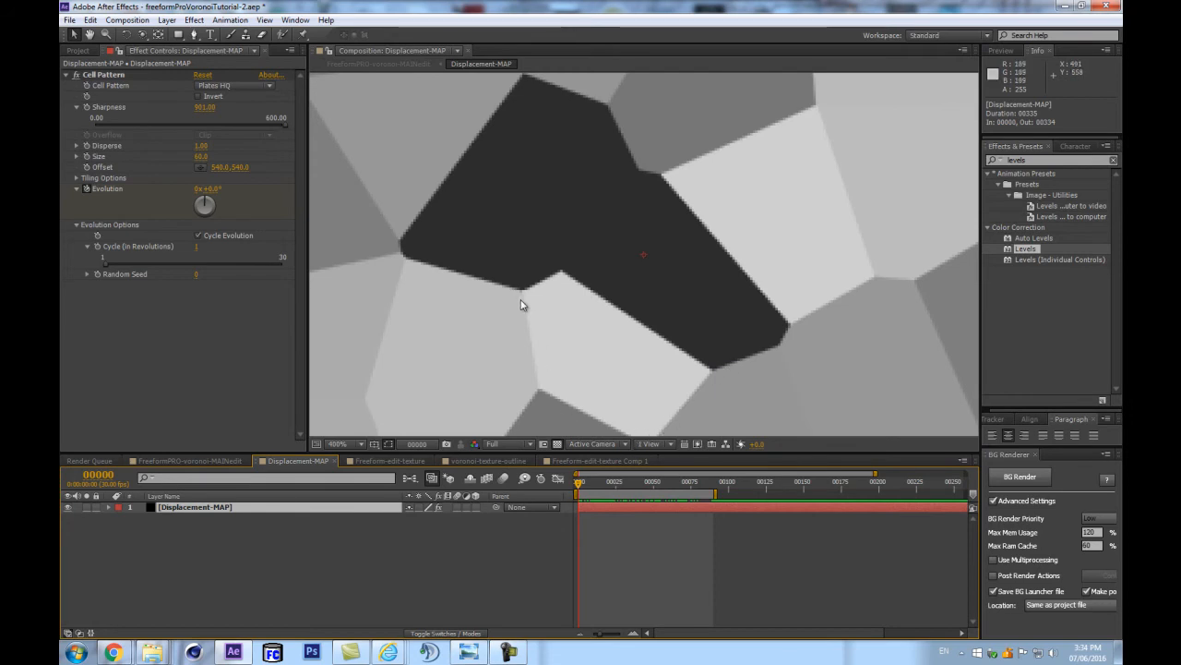
pyautogui.press(',')
pyautogui.press(',')
pyautogui.press(',')
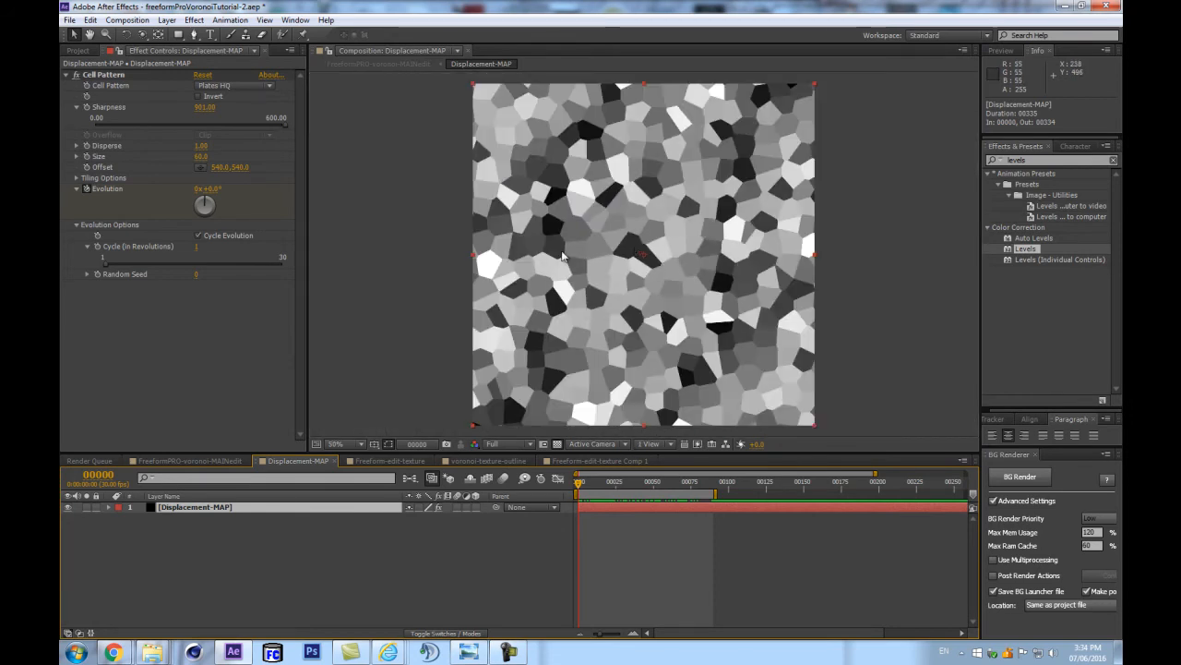
pyautogui.press('.')
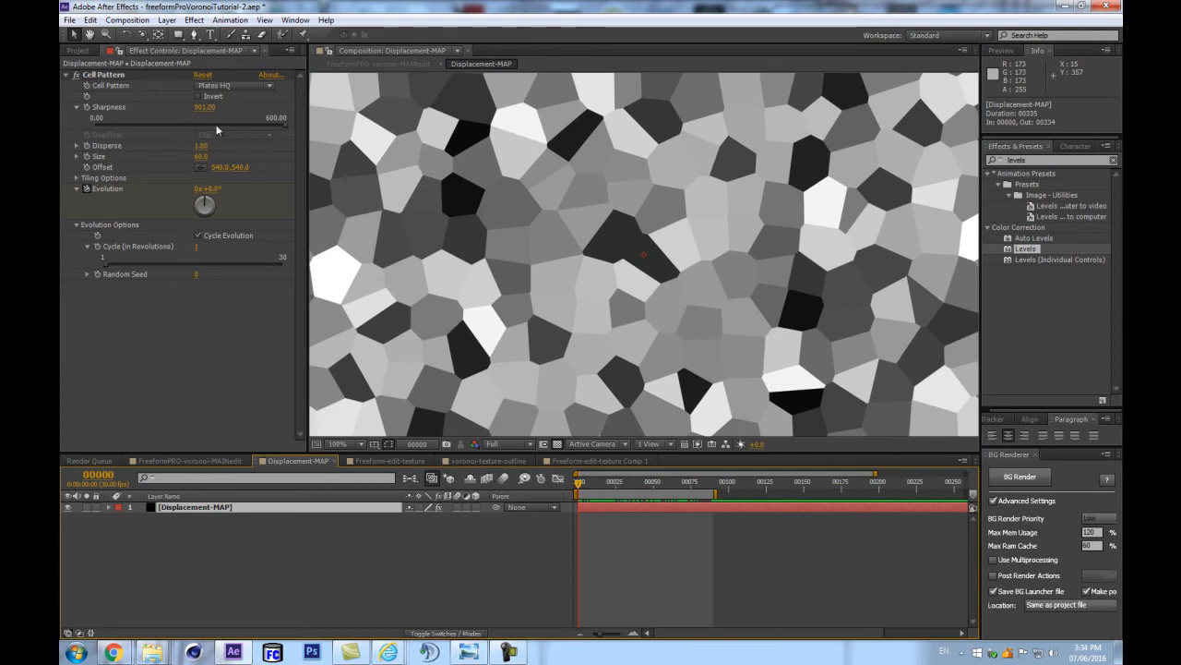
# Try a much higher Cell Pattern Sharpness on the Displacement-MAP layer, check the plate edges, and undo the change.
pyautogui.moveTo(206, 108); pyautogui.dragTo(228, 101)
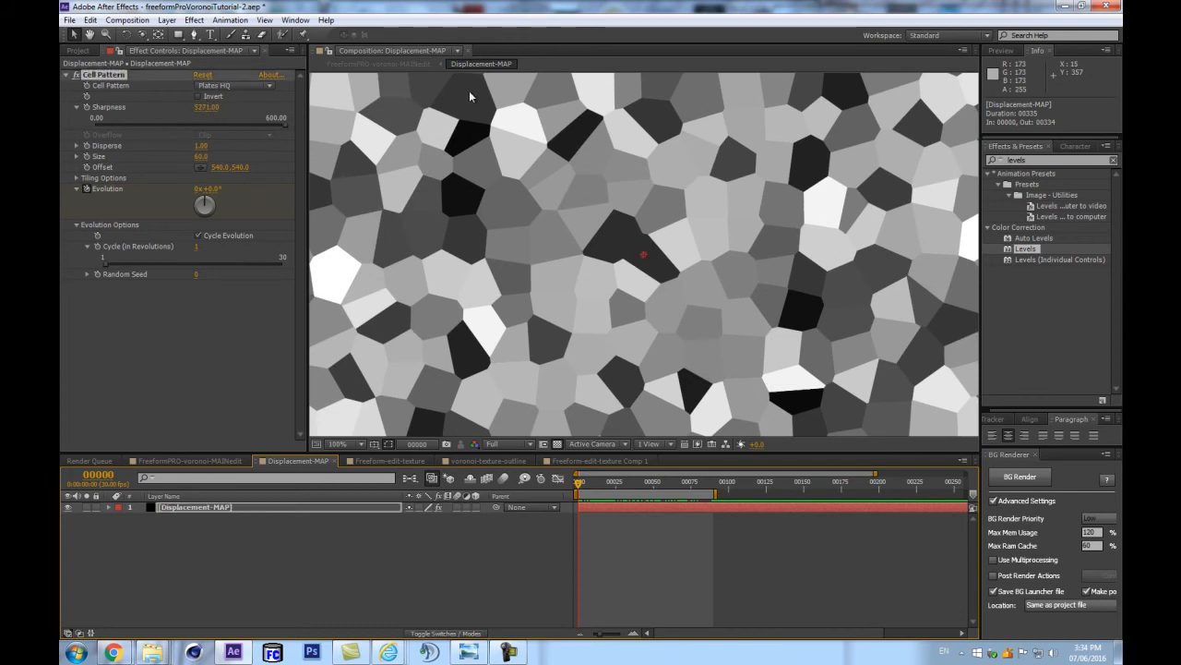
pyautogui.press('.')
pyautogui.press('.')
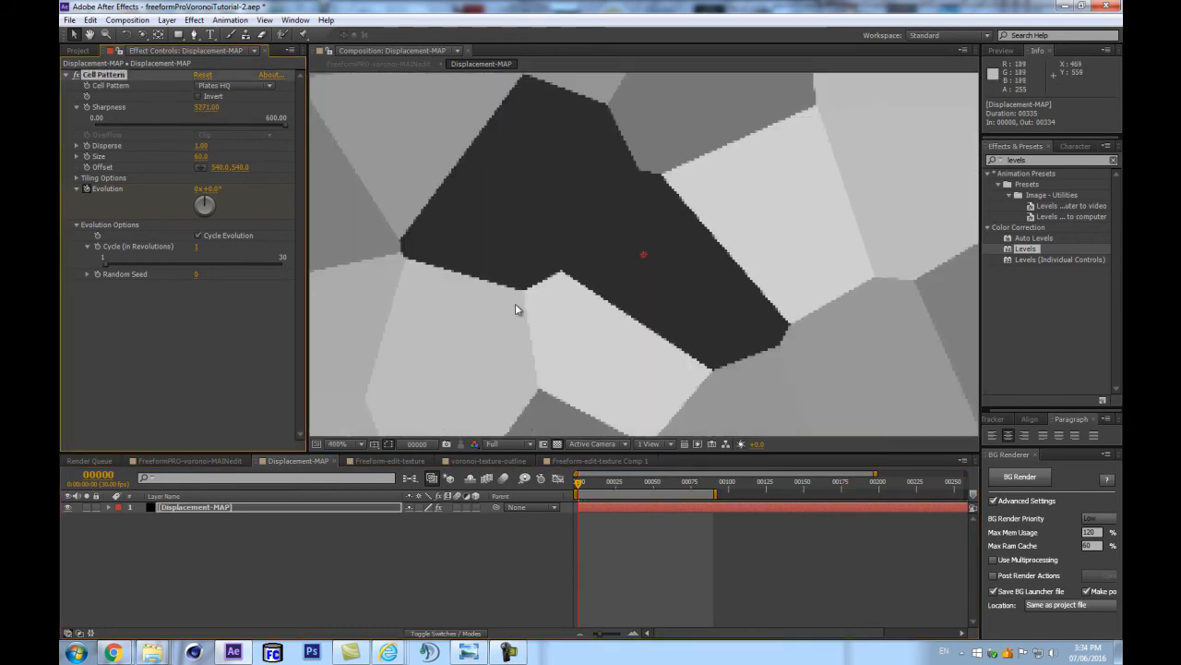
pyautogui.hotkey('ctrl', 'z')
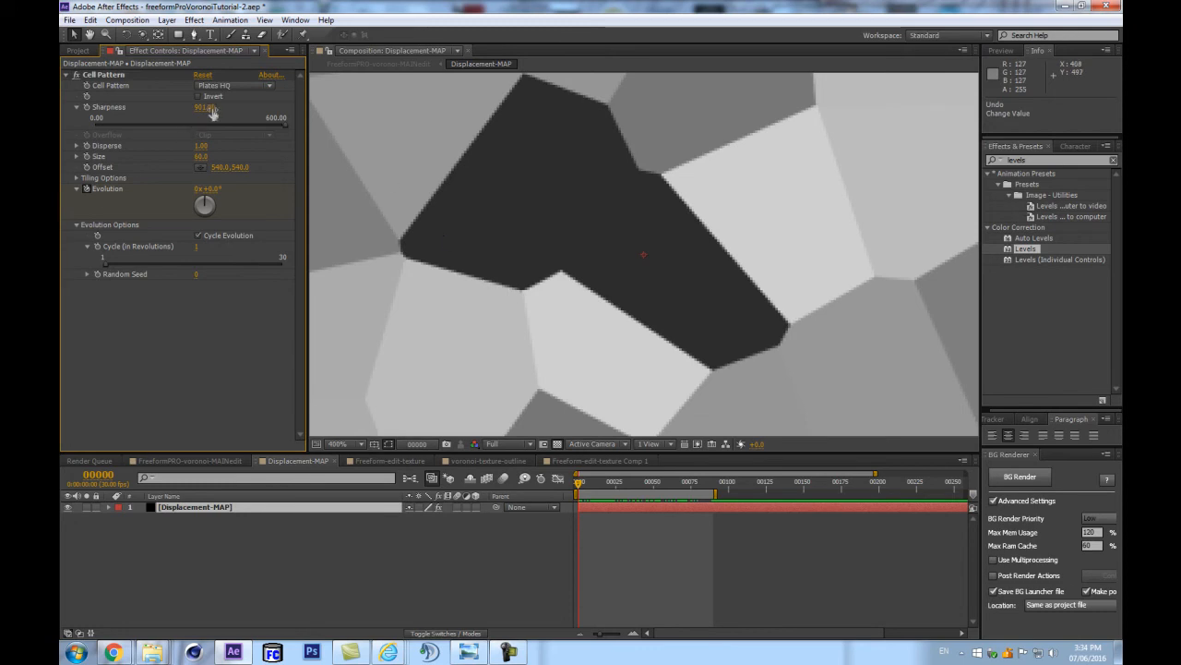
# Find the Fast Blur effect and apply it below Cell Pattern on the Displacement-MAP layer.
pyautogui.moveTo(1075, 159); pyautogui.dragTo(641, 197)
pyautogui.write('blur')
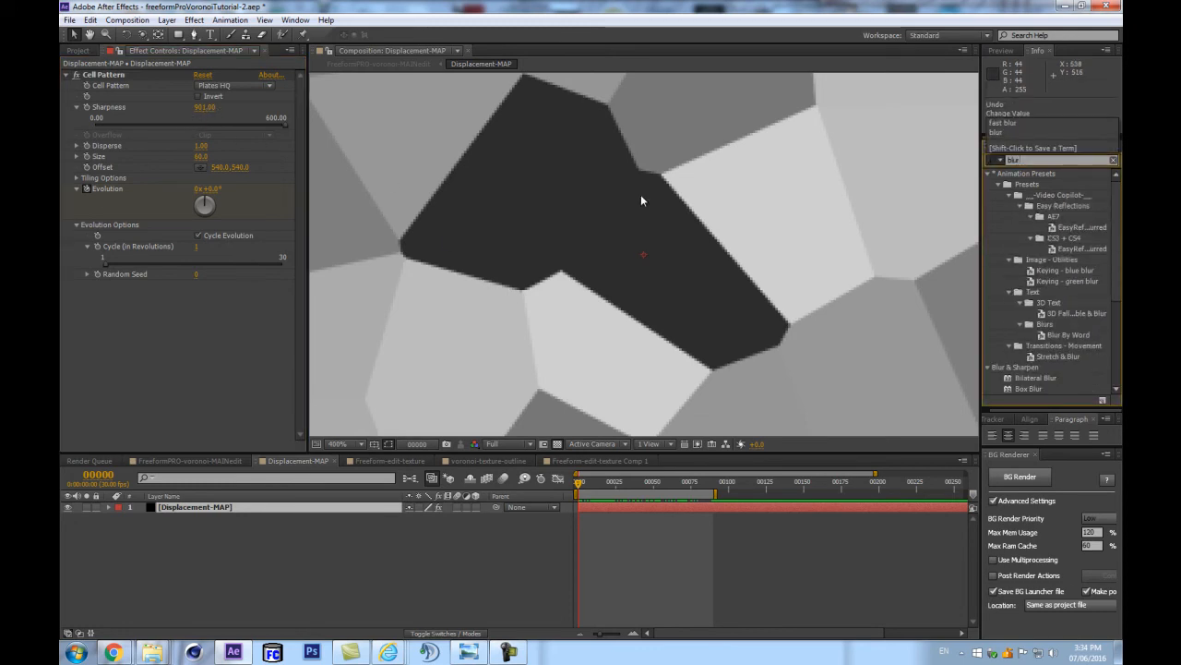
pyautogui.scroll(-5, 1044, 366)
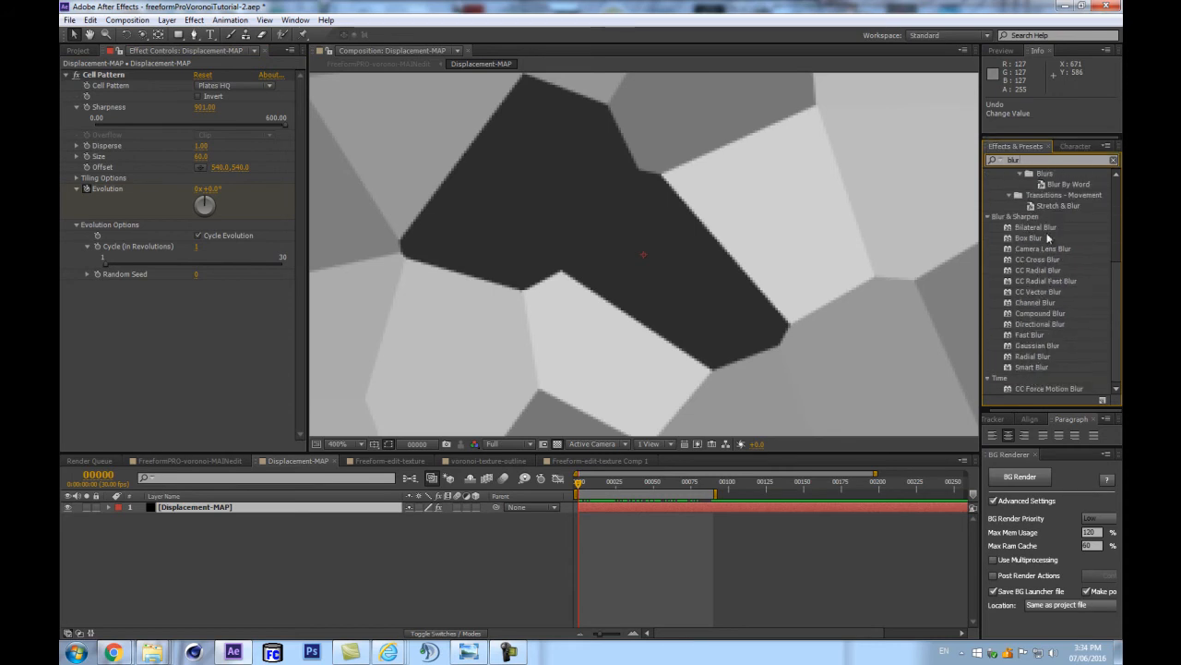
pyautogui.click(1014, 160)
pyautogui.write('fast blur')
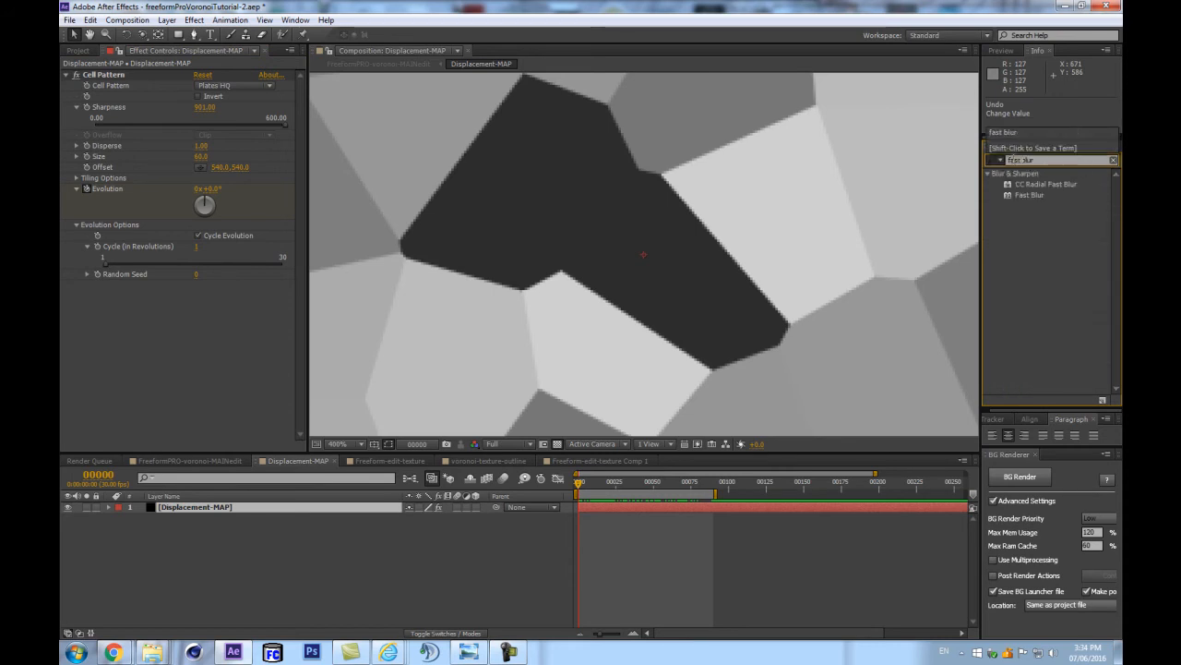
pyautogui.moveTo(1036, 200); pyautogui.dragTo(88, 341)
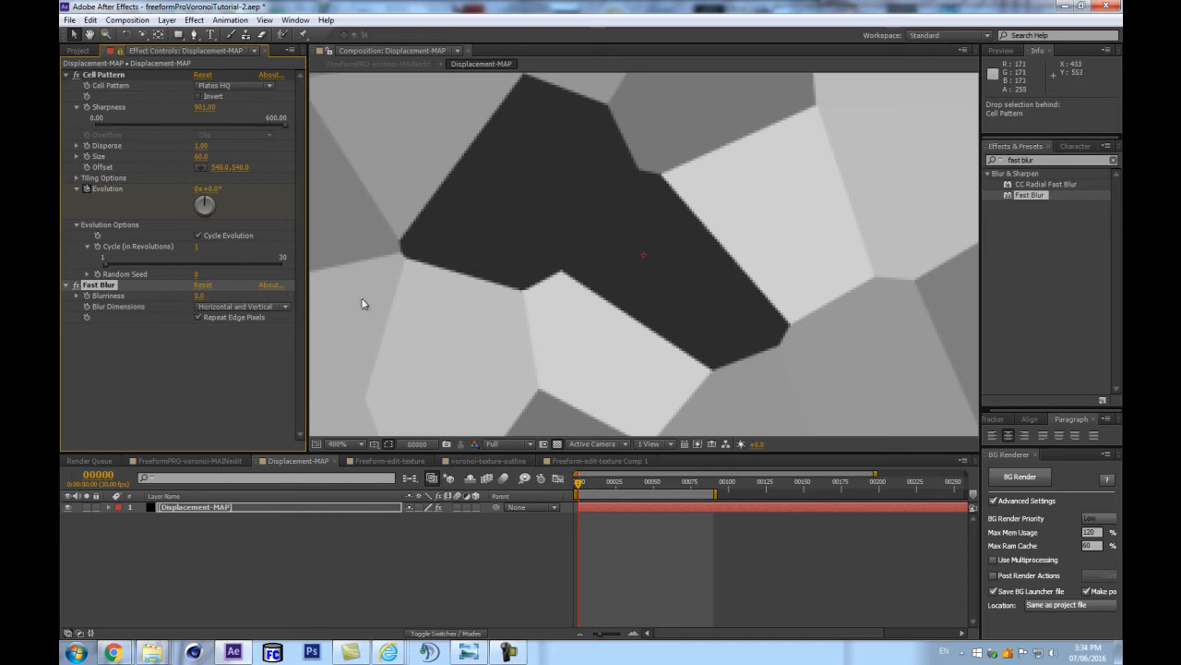
# Return to FreeformPRO-voronoi-MAINedit, set the displacement map's Fast Blur Blurriness to 10, and inspect the column edges.
pyautogui.click(411, 478)
pyautogui.click(261, 481)
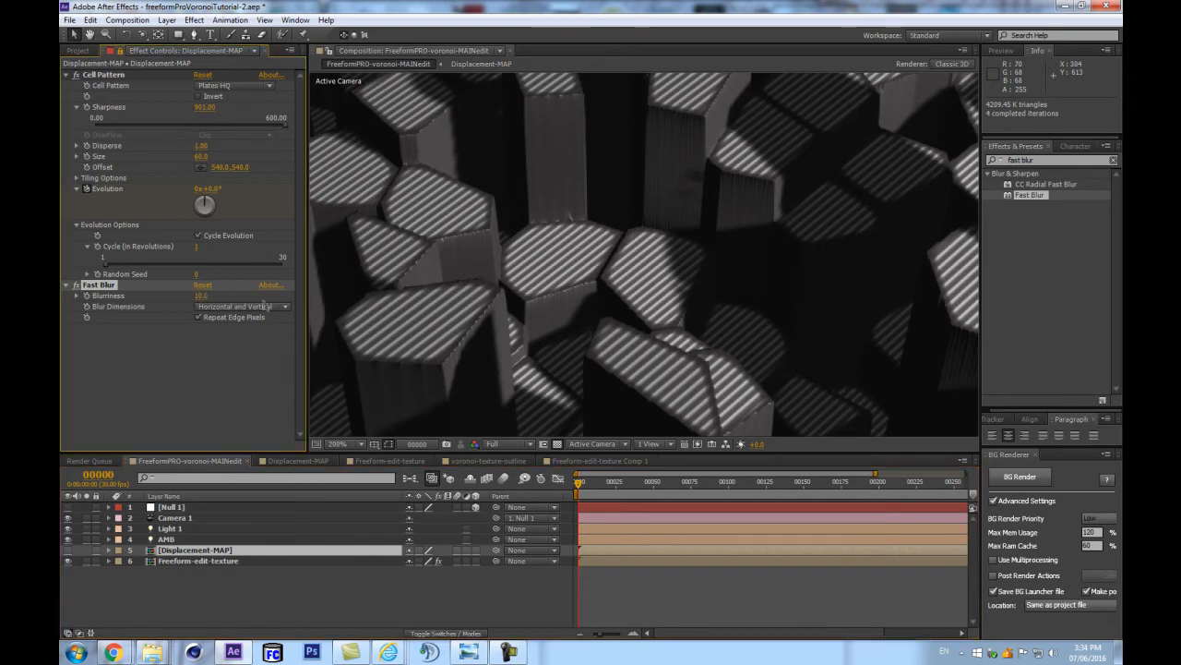
pyautogui.moveTo(201, 295); pyautogui.dragTo(210, 295)
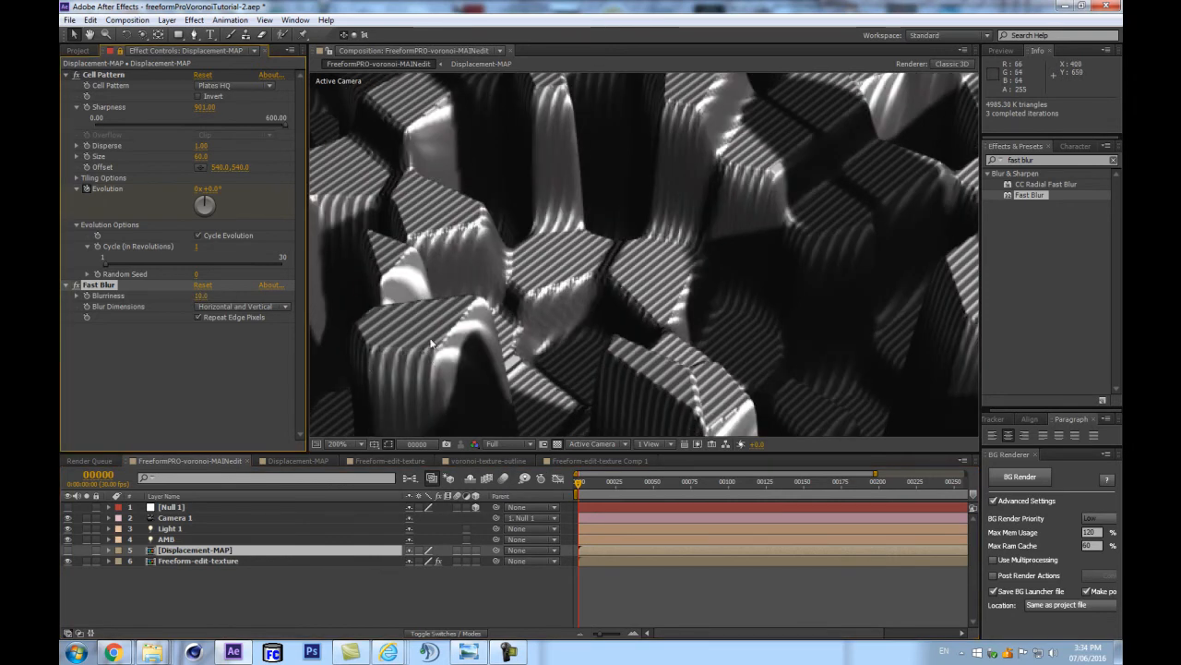
pyautogui.scroll(-1, 439, 344)
pyautogui.scroll(1, 674, 354)
pyautogui.scroll(-1, 456, 329)
pyautogui.scroll(-1, 585, 272)
pyautogui.scroll(1, 652, 286)
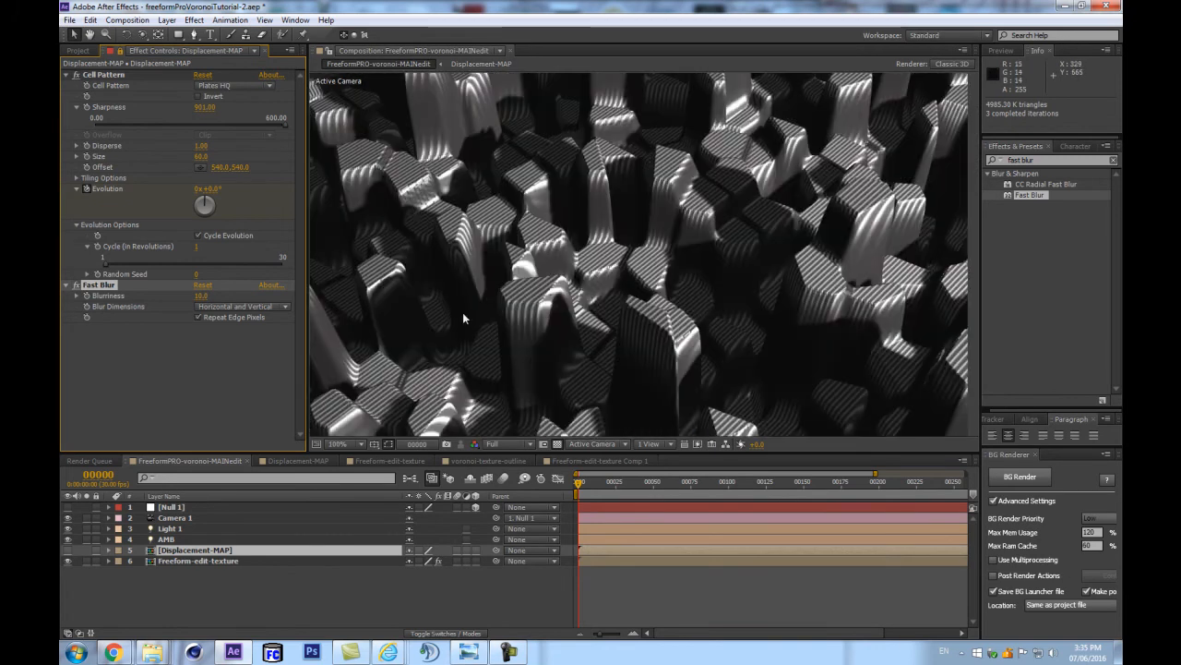
# Set the Fast Blur Blurriness to 4 on the Displacement-MAP layer and check the column edges in the render.
pyautogui.click(201, 295)
pyautogui.write('4')
pyautogui.press('Return')
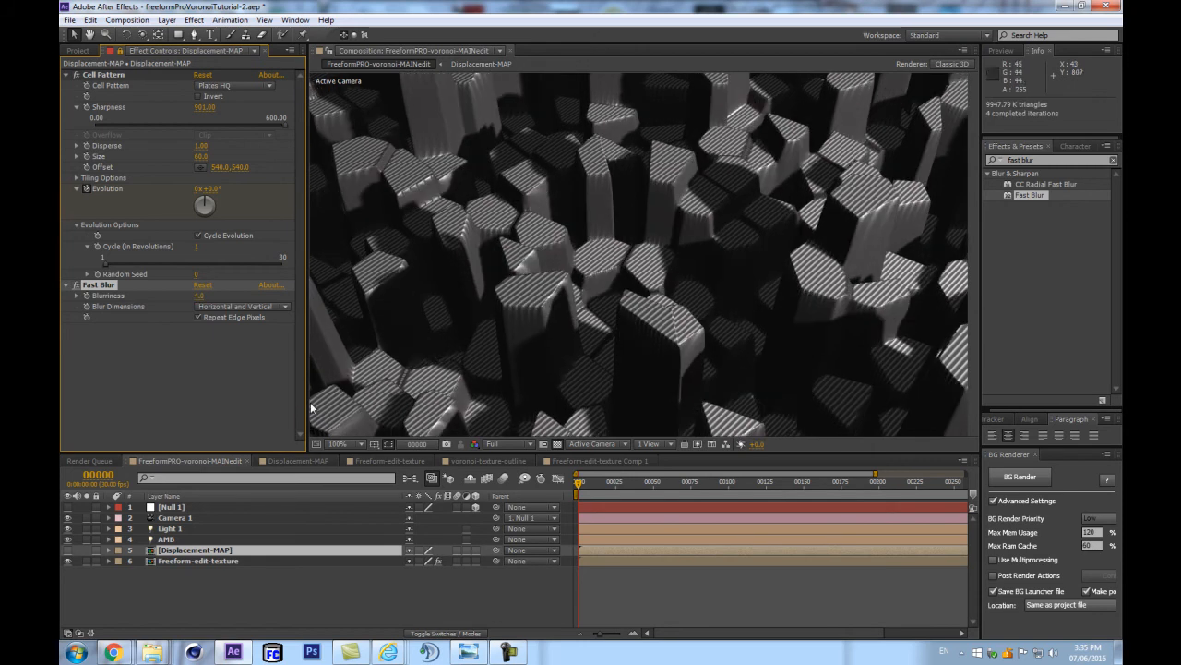
pyautogui.scroll(1, 587, 323)
pyautogui.scroll(-2, 615, 321)
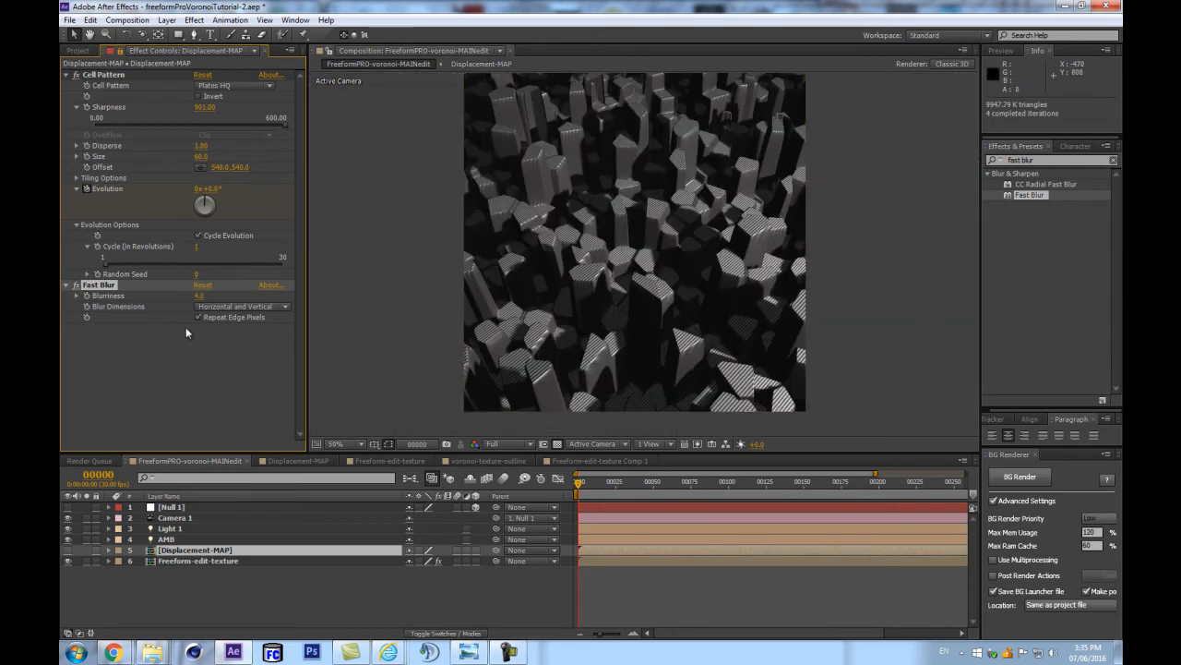
pyautogui.scroll(3, 699, 314)
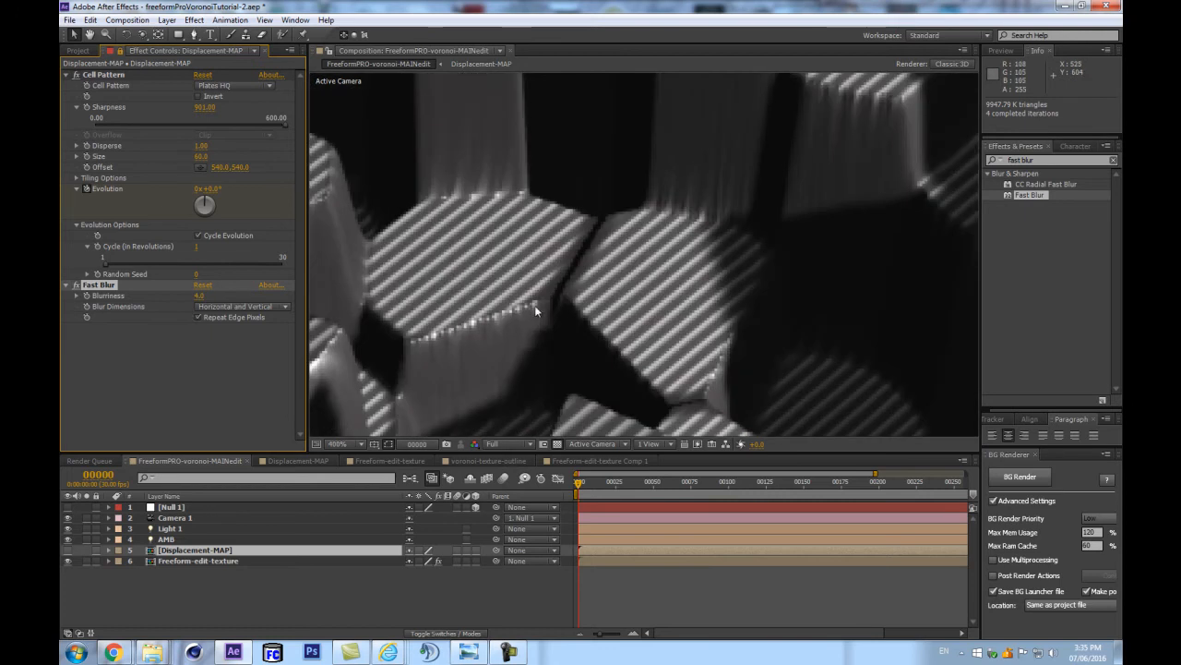
# Try a stronger Fast Blur blurriness on the Displacement-MAP layer.
pyautogui.scroll(-1, 535, 305)
pyautogui.scroll(-1, 607, 273)
pyautogui.scroll(1, 604, 278)
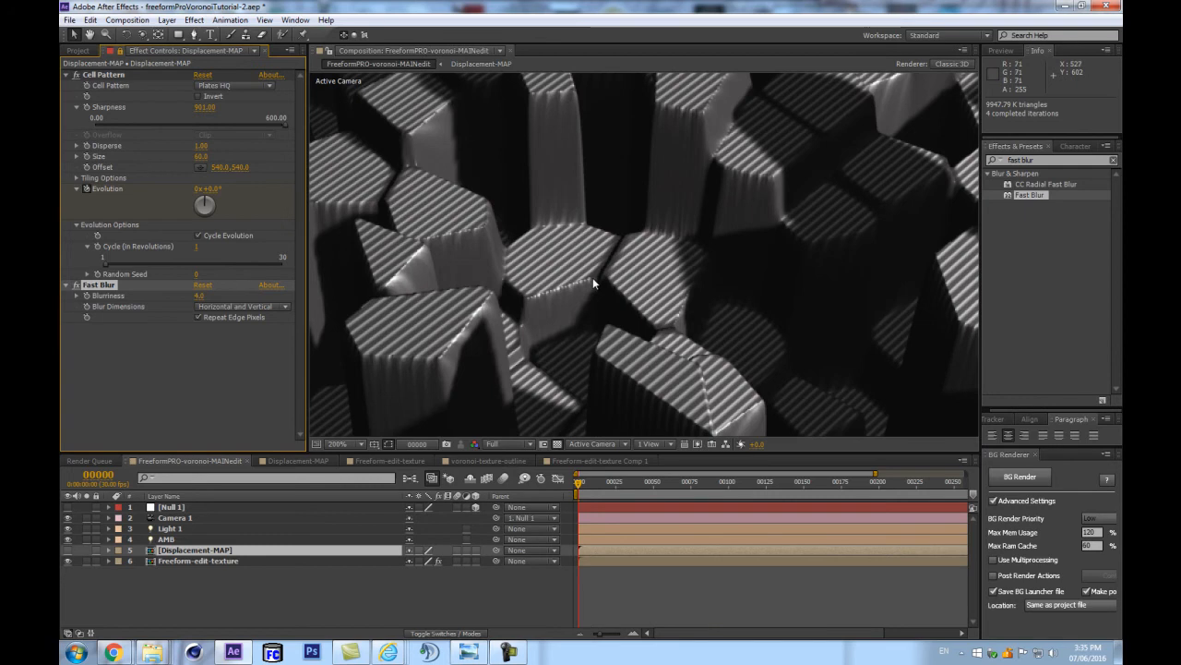
pyautogui.scroll(-1, 399, 328)
pyautogui.scroll(1, 403, 325)
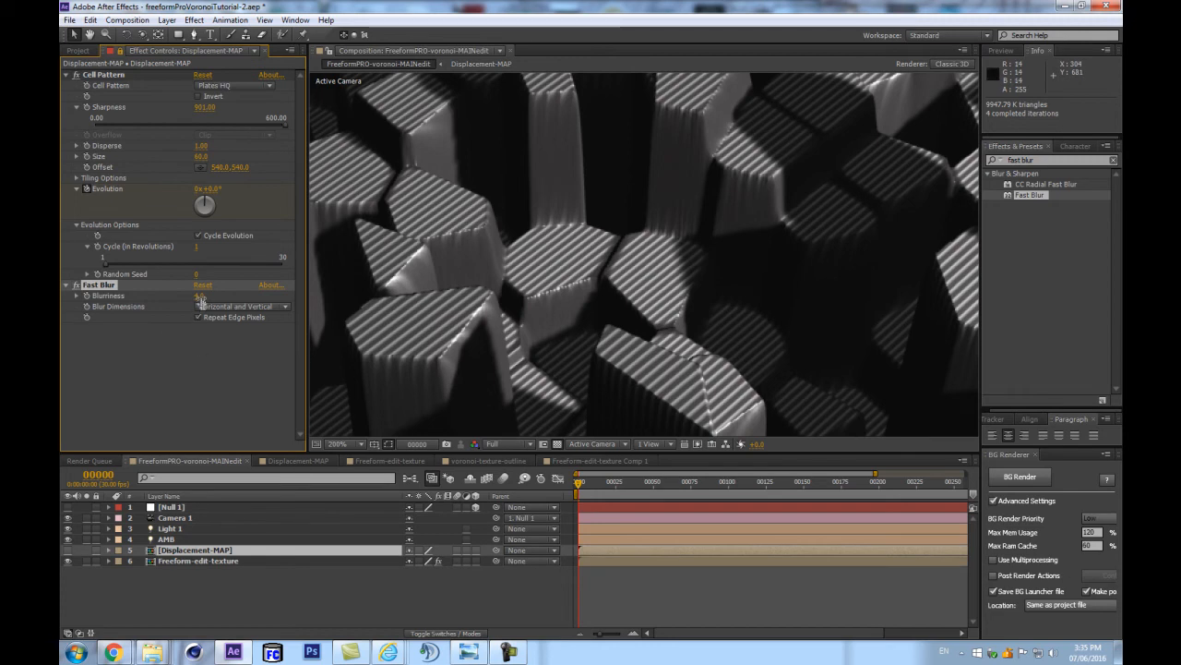
pyautogui.moveTo(205, 297); pyautogui.dragTo(214, 297)
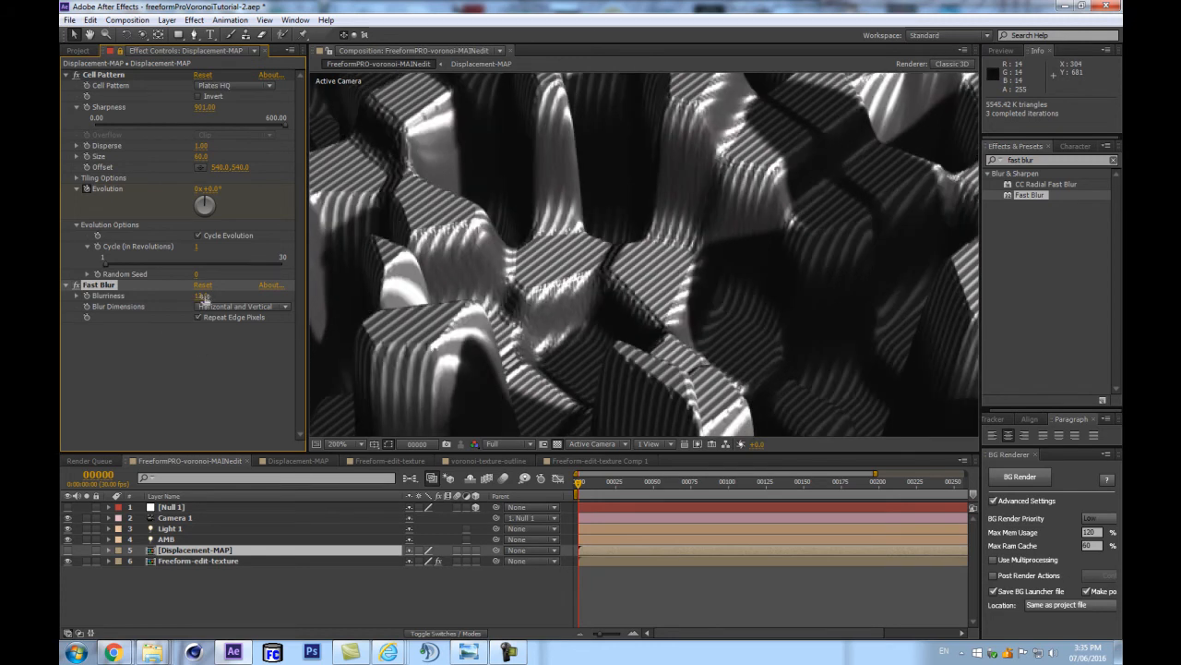
# Turn off Repeat Edge Pixels and set the blurriness to 1 in the displacement map's Fast Blur.
pyautogui.click(206, 316)
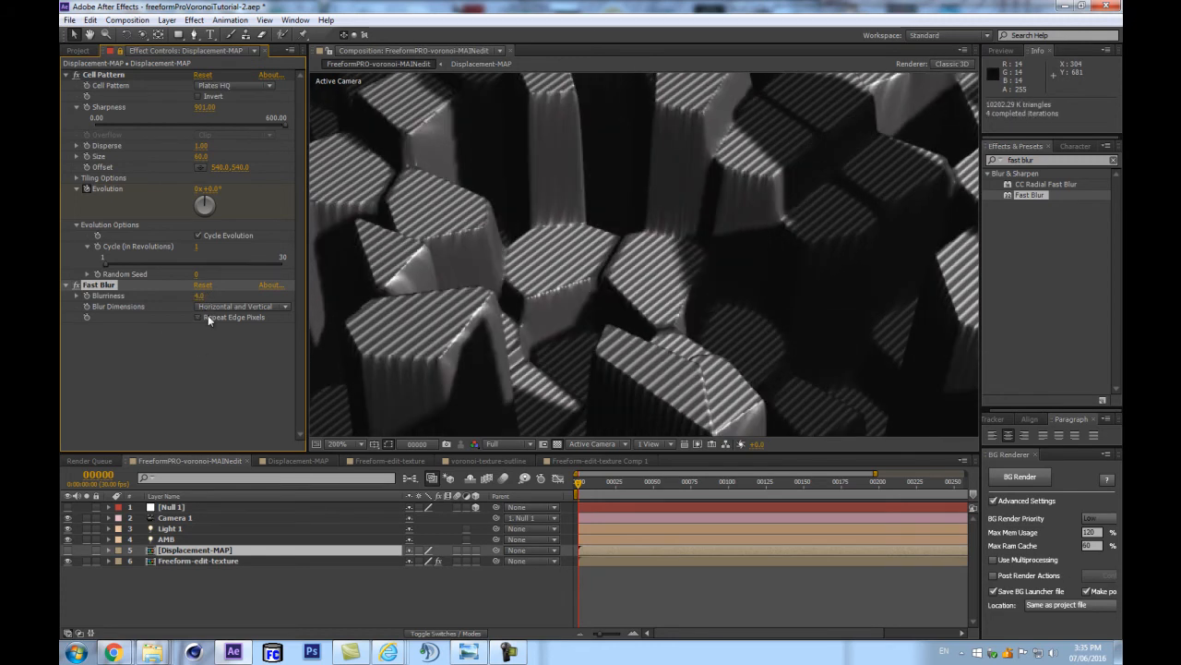
pyautogui.click(199, 295)
pyautogui.click(200, 297)
pyautogui.write('1')
pyautogui.press('Return')
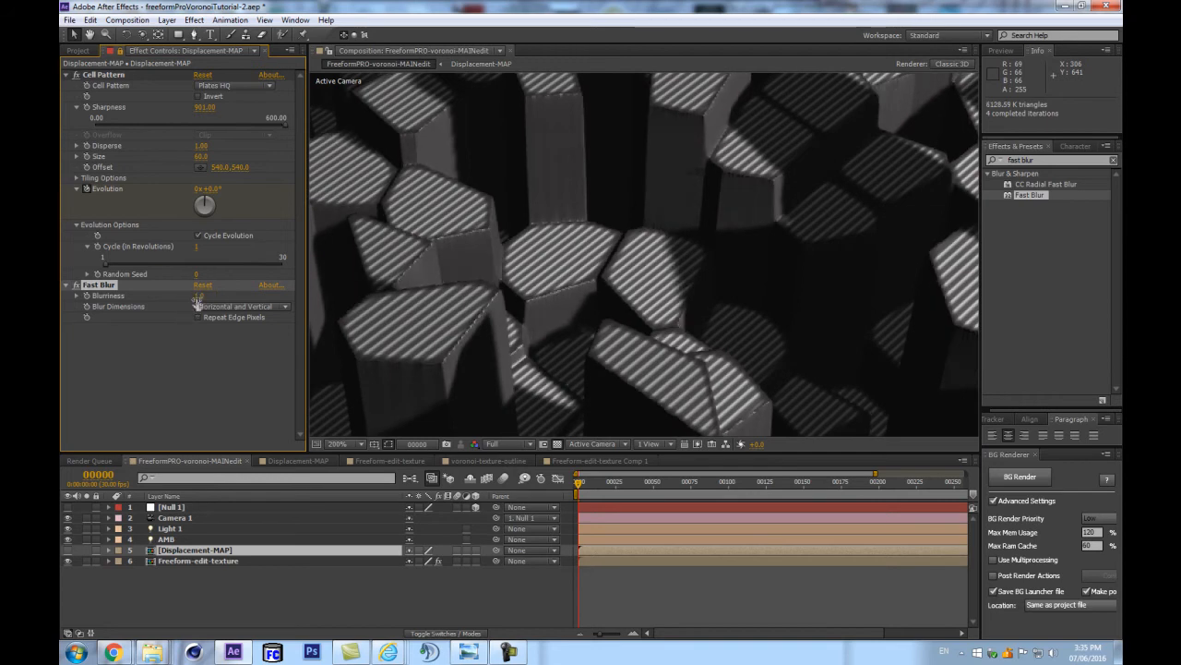
# Unlock the effect controls and show the Freeform Pro displacement mapping settings of the Freeform-edit-texture layer.
pyautogui.click(194, 562)
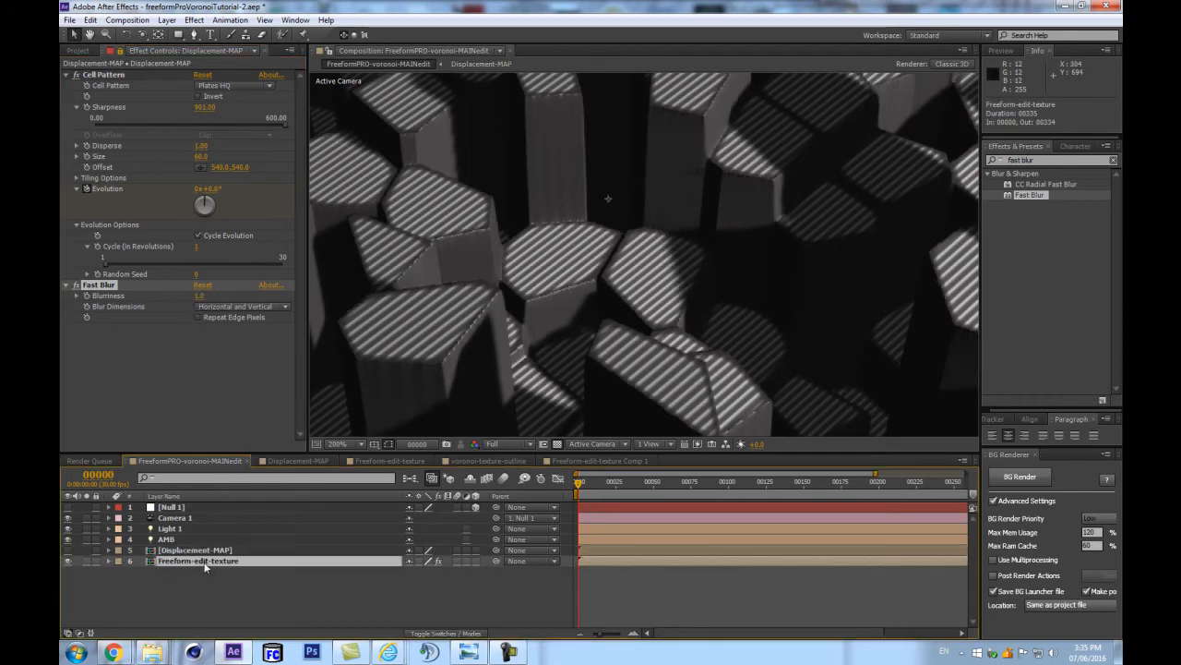
pyautogui.click(182, 552)
pyautogui.click(190, 564)
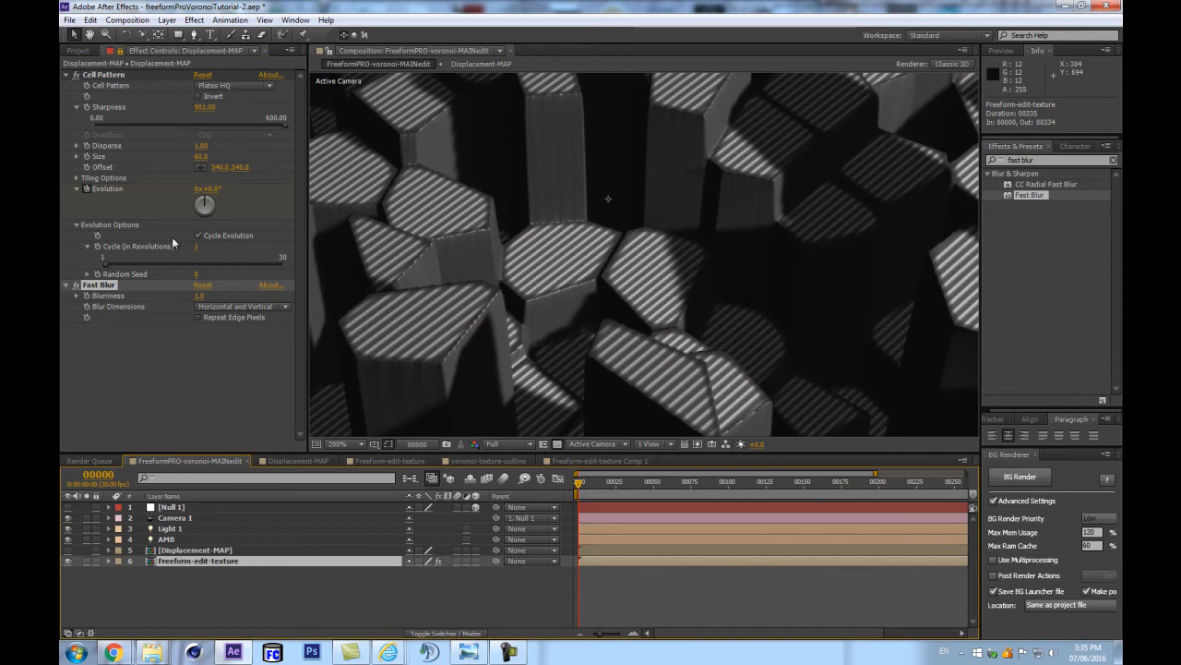
pyautogui.click(120, 50)
pyautogui.moveTo(304, 127)
pyautogui.mouseDown()
pyautogui.moveTo(304, 137)
pyautogui.moveTo(304, 127)
pyautogui.mouseUp()
pyautogui.scroll(-1, 210, 333)
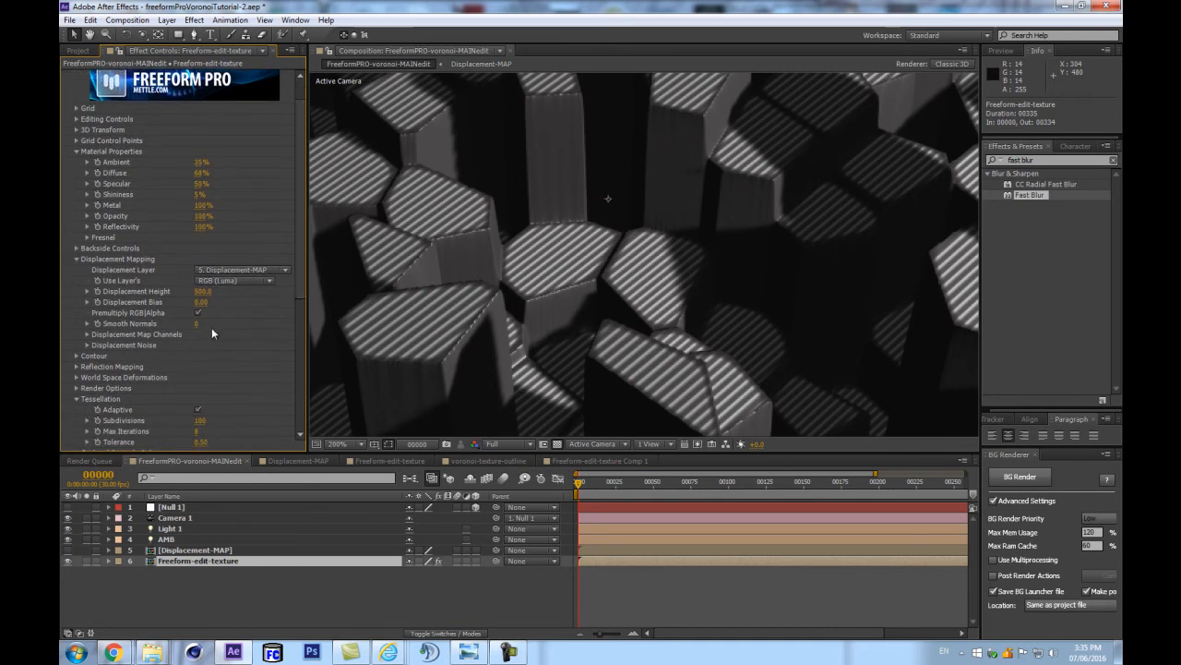
# Try Smooth Normals values of 12 and 100 in the displacement mapping, undoing the stronger one.
pyautogui.moveTo(199, 324); pyautogui.dragTo(355, 348)
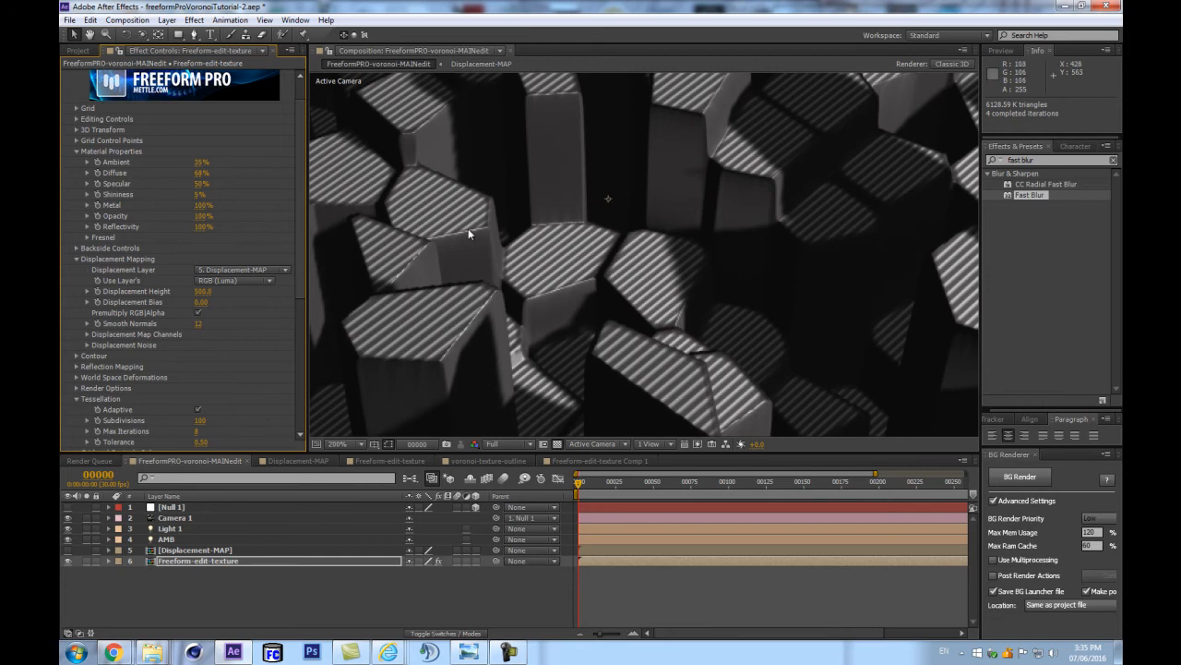
pyautogui.scroll(2, 640, 339)
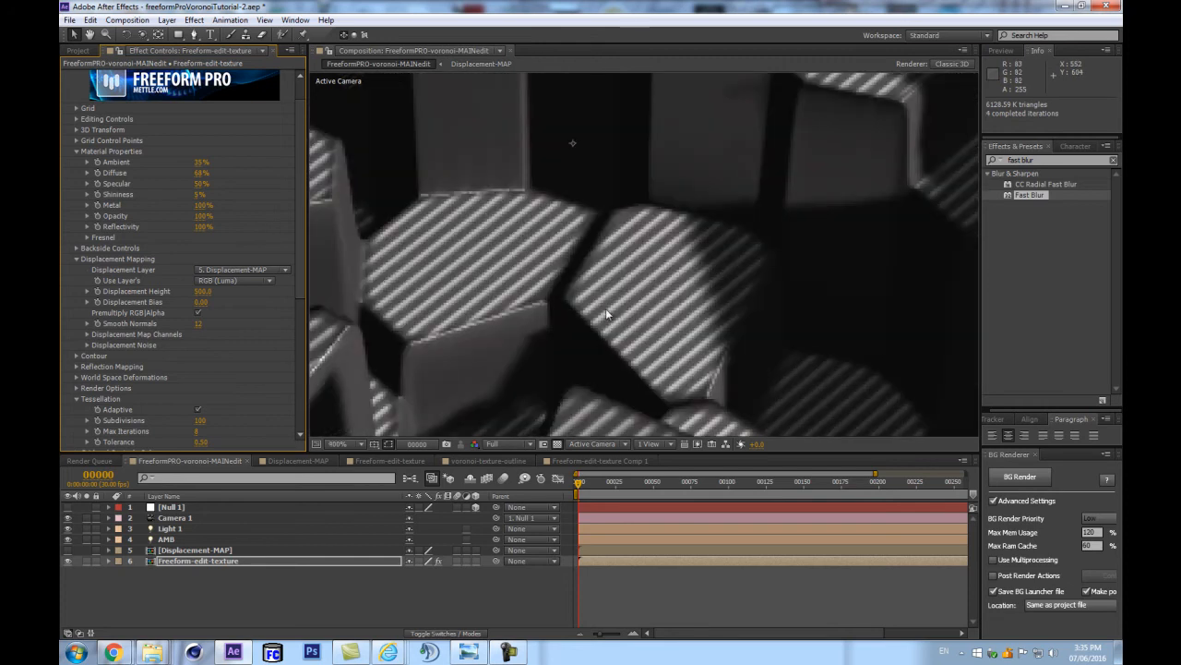
pyautogui.scroll(-2, 722, 340)
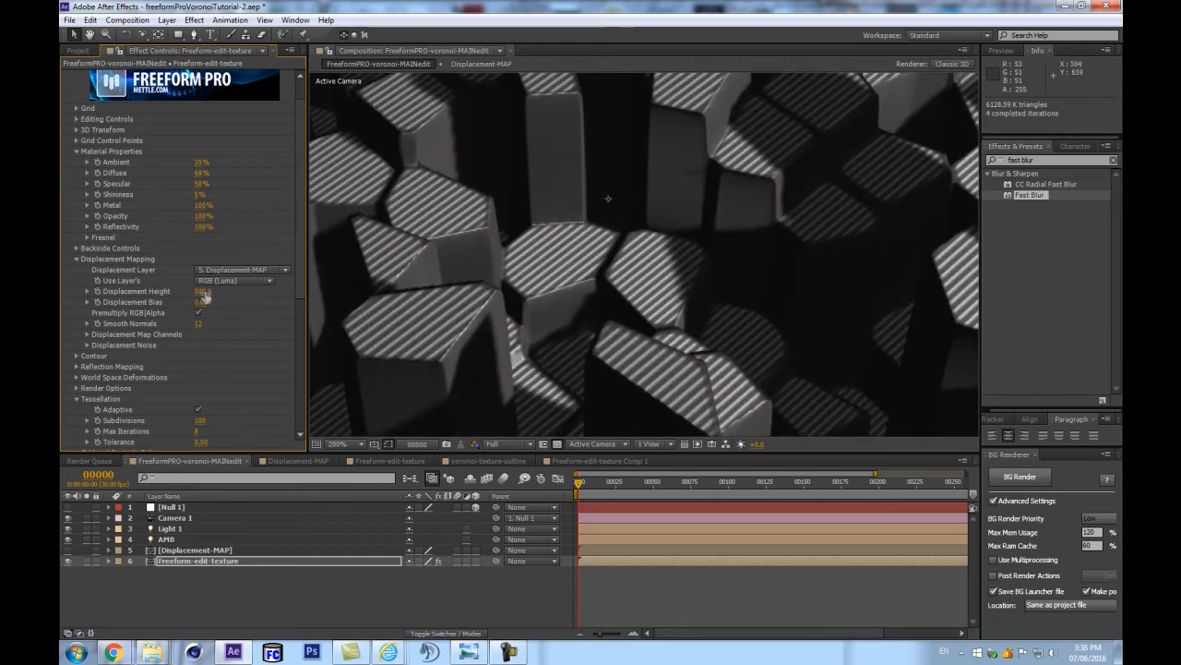
pyautogui.moveTo(201, 328)
pyautogui.mouseDown()
pyautogui.moveTo(221, 324)
pyautogui.moveTo(211, 320)
pyautogui.mouseUp()
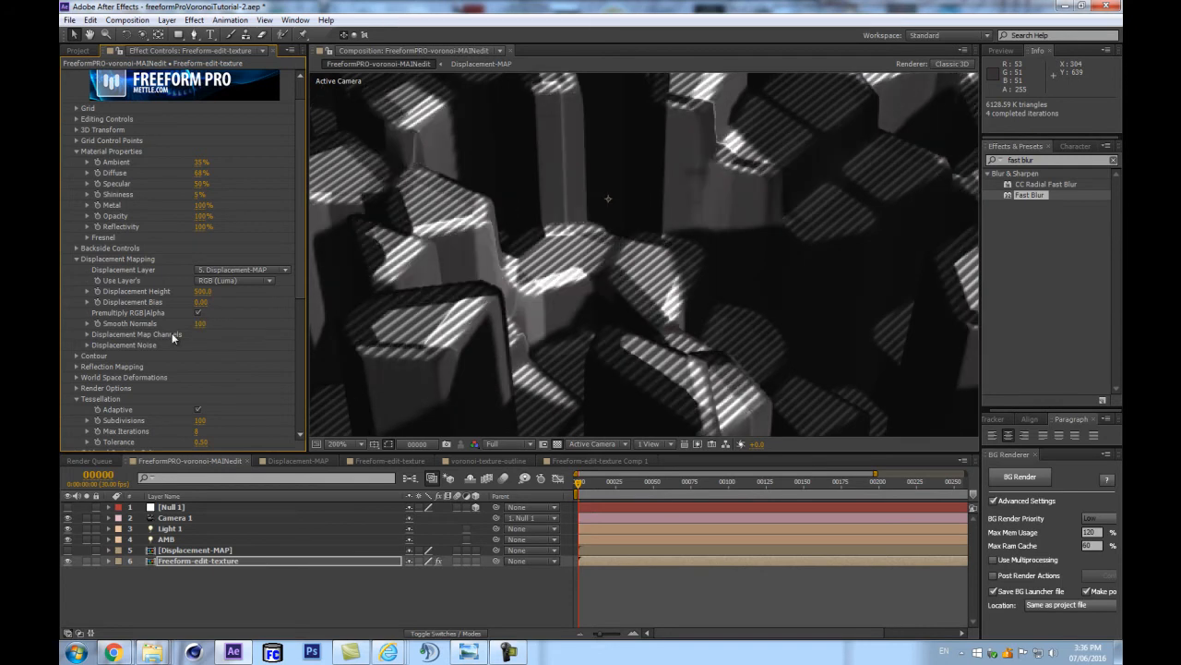
pyautogui.scroll(-2, 640, 247)
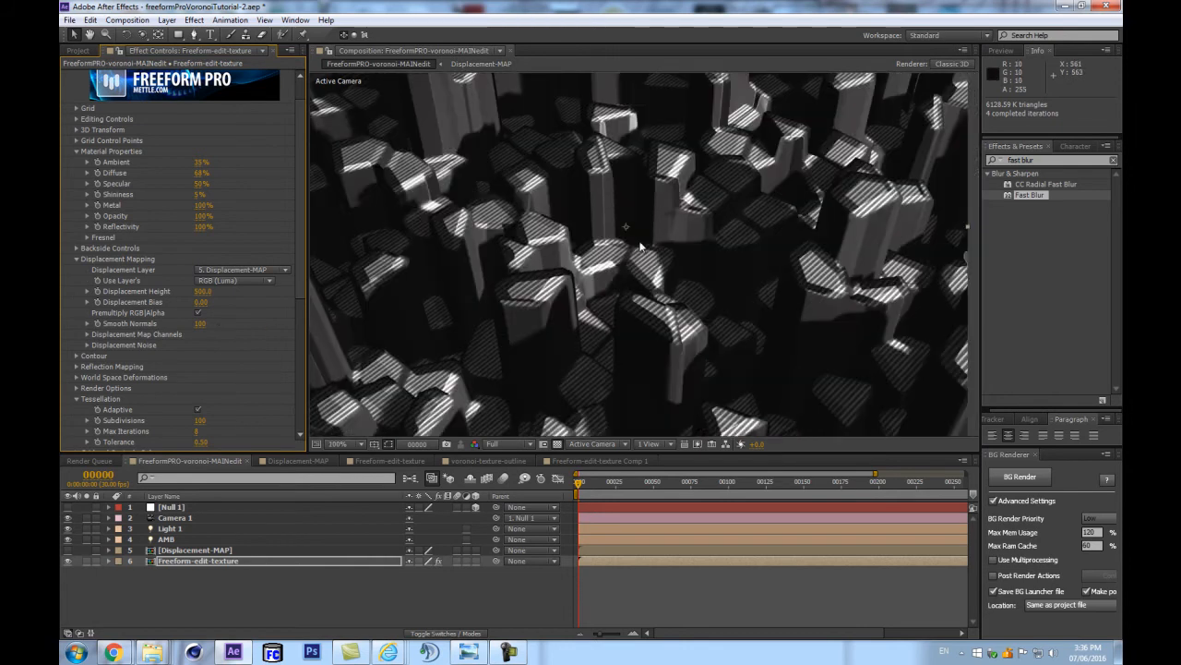
pyautogui.scroll(2, 623, 295)
pyautogui.hotkey('ctrl', 'z')
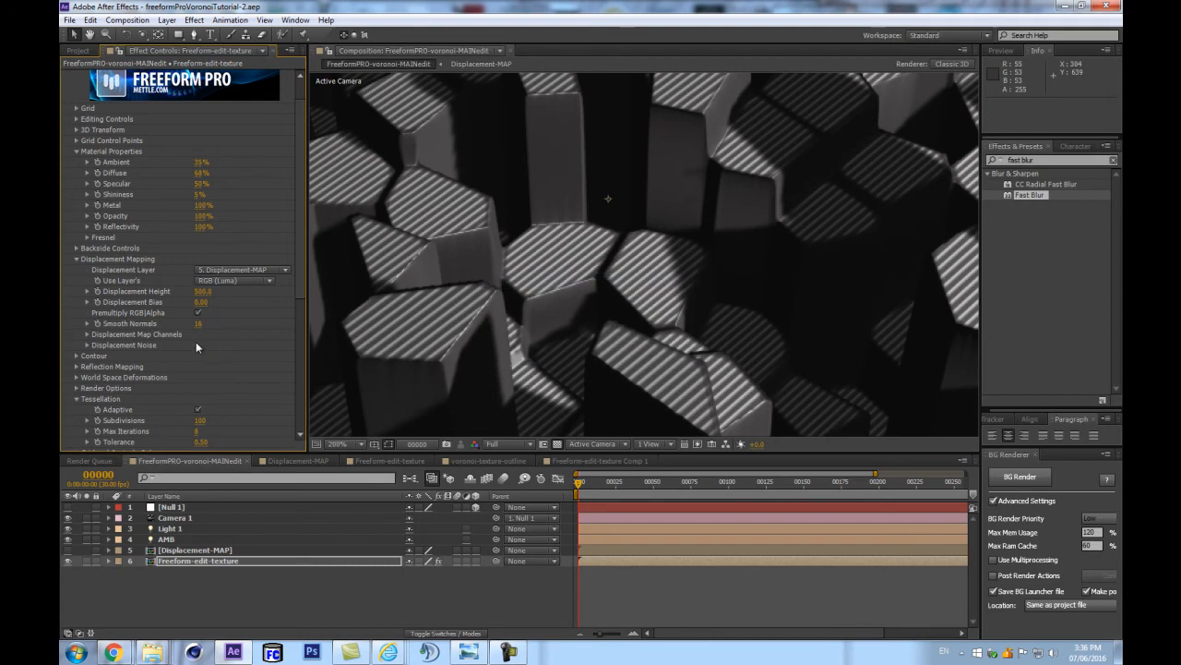
# Set Smooth Normals to 28 and check the result across the whole composition.
pyautogui.click(197, 324)
pyautogui.write('25')
pyautogui.press('Return')
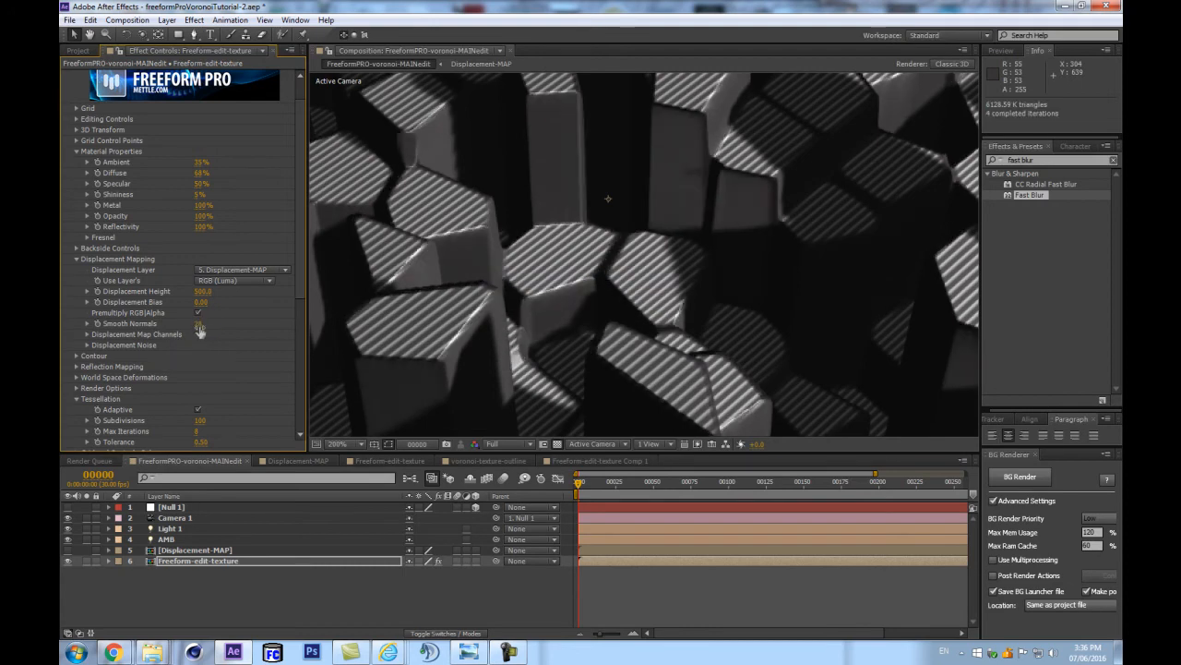
pyautogui.scroll(-1, 635, 291)
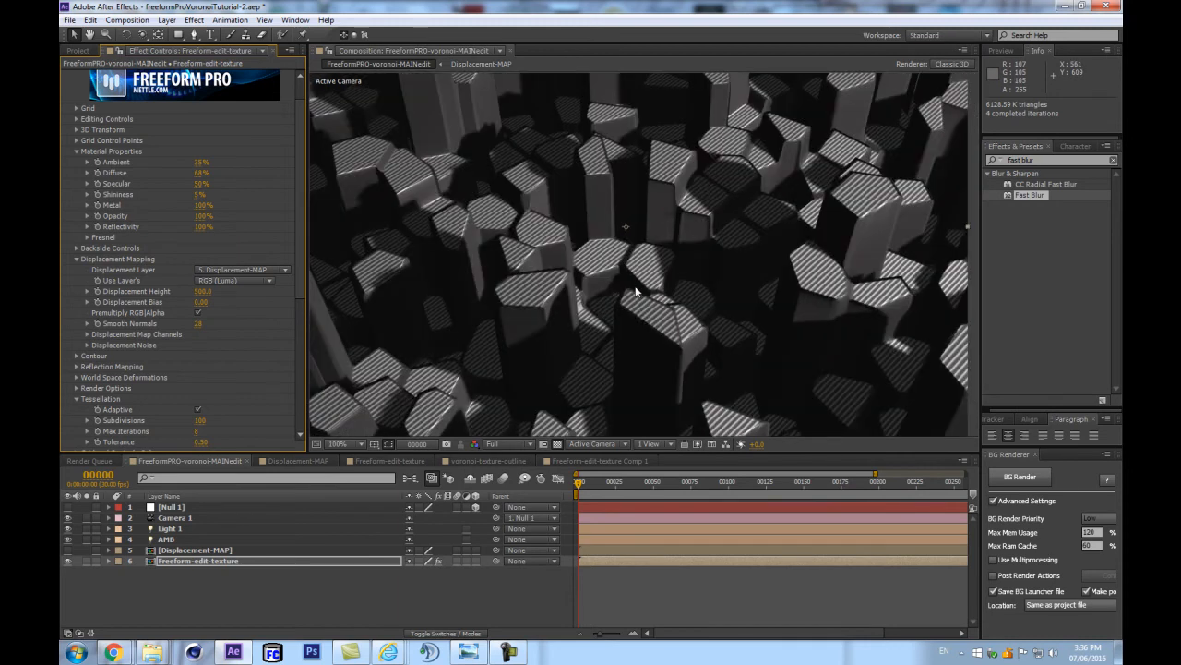
pyautogui.press(',')
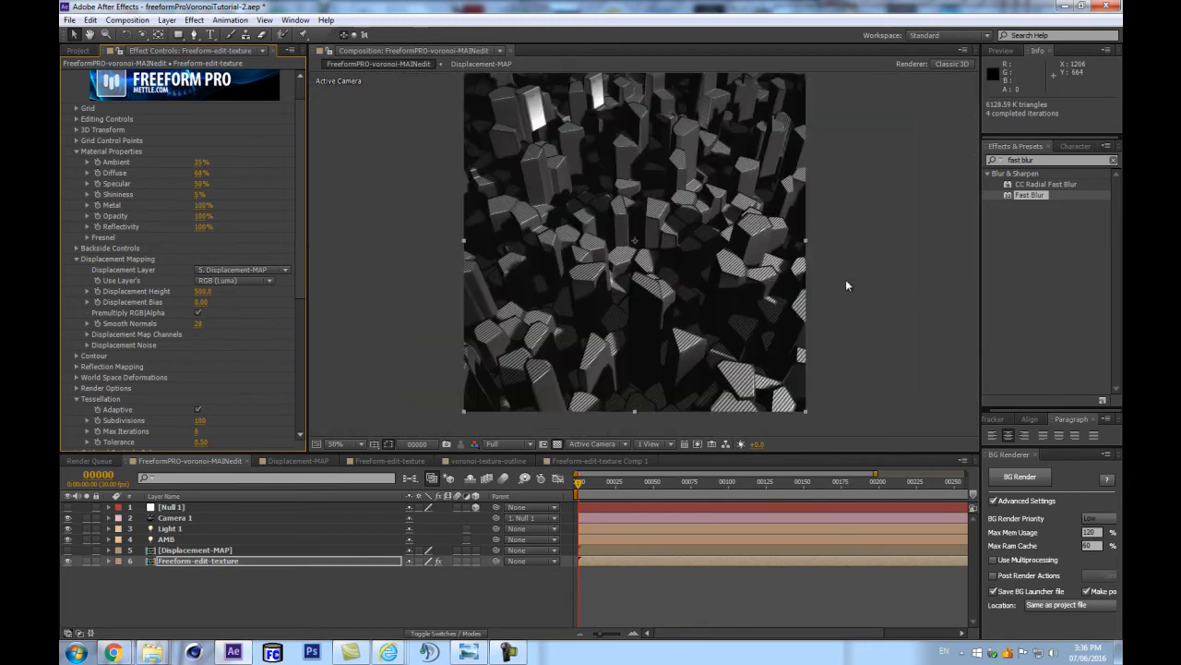
# Set Smooth Normals to 0 in the Freeform Pro displacement mapping.
pyautogui.scroll(1, 280, 314)
pyautogui.click(204, 352)
pyautogui.write('0')
pyautogui.press('Return')
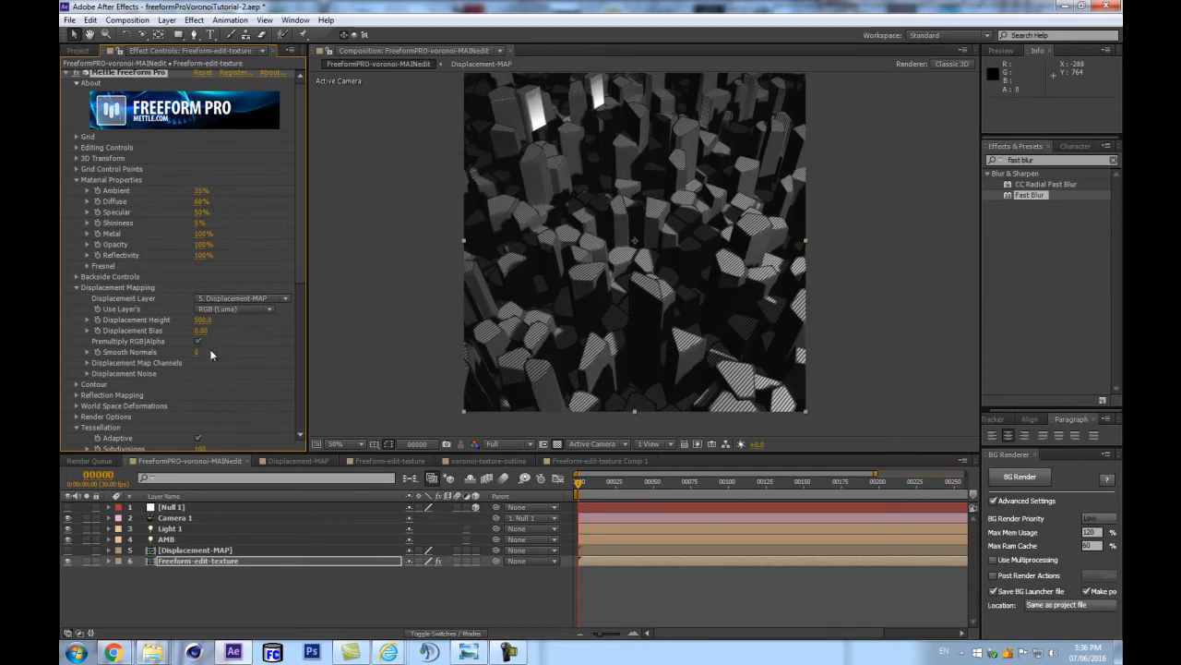
pyautogui.press('.')
pyautogui.press(',')
# Open the nested voronoi-texture-outline composition and set its Levels Input White to 189.
pyautogui.click(199, 563)
pyautogui.doubleClick(199, 561)
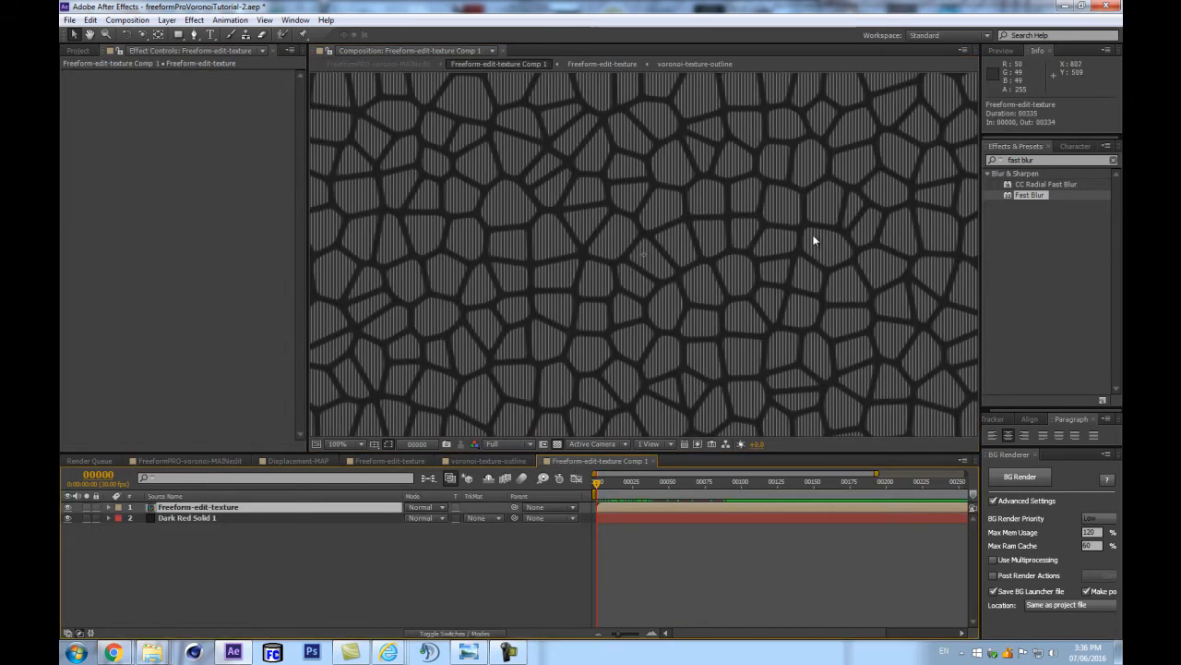
pyautogui.doubleClick(162, 511)
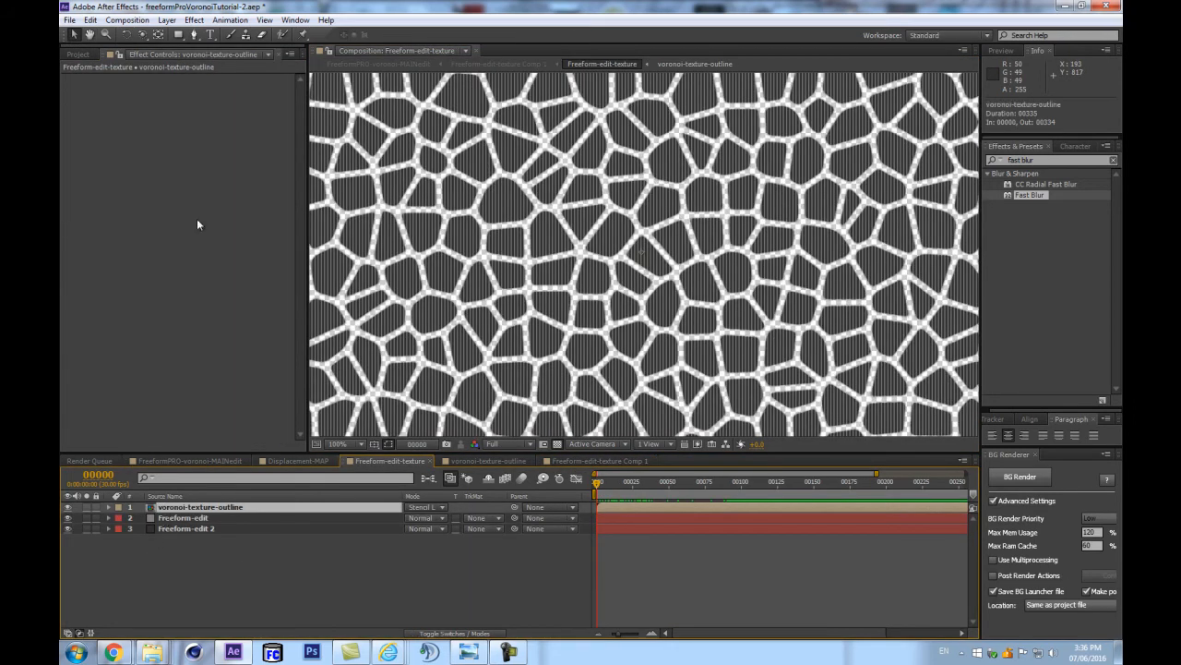
pyautogui.doubleClick(198, 506)
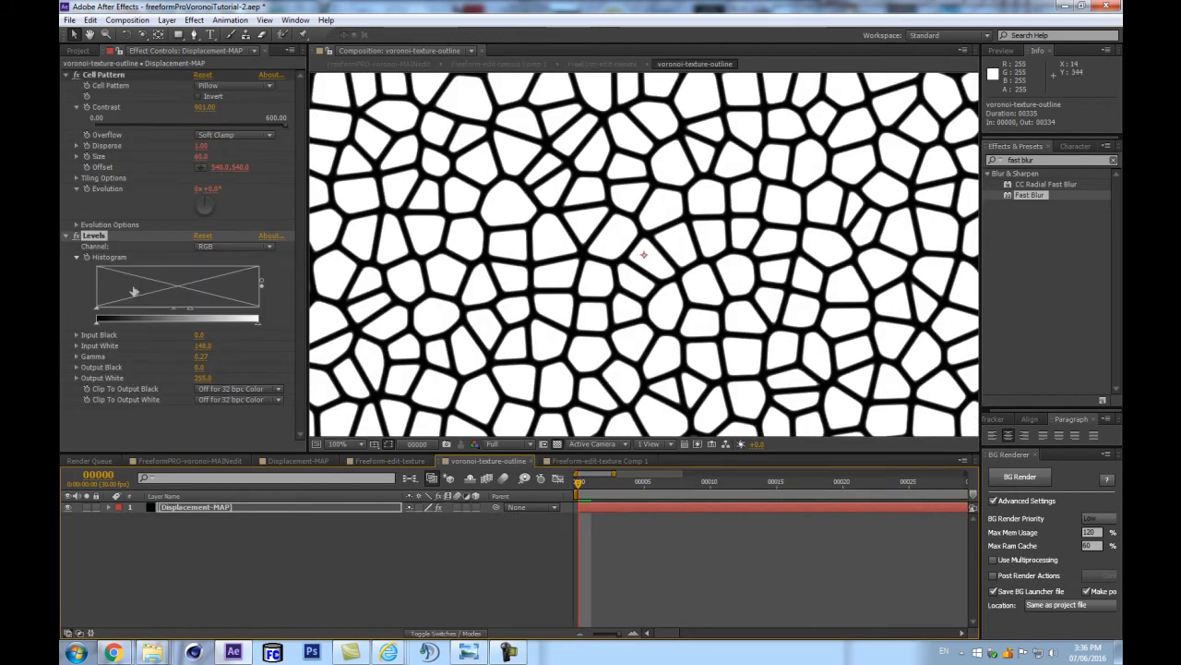
pyautogui.moveTo(202, 345); pyautogui.dragTo(225, 332)
# Return to the FreeformPRO-voronoi-MAINedit composition and inspect the updated outlines on the pillars.
pyautogui.click(413, 478)
pyautogui.click(321, 478)
pyautogui.click(428, 479)
pyautogui.click(329, 478)
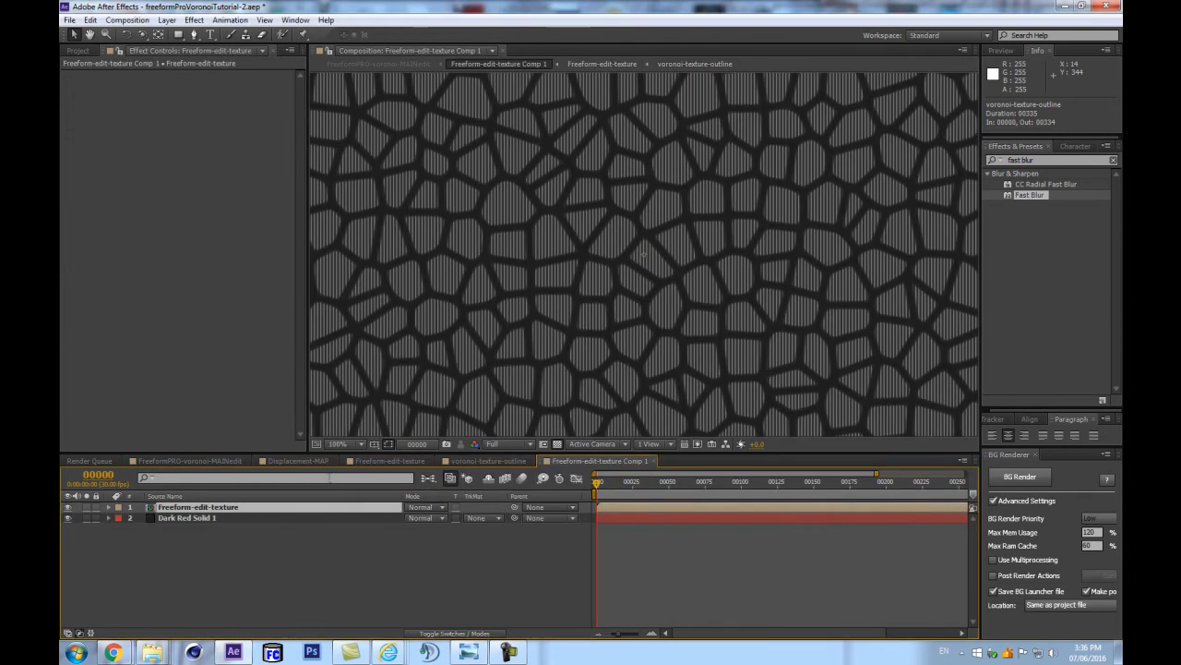
pyautogui.click(428, 479)
pyautogui.click(330, 478)
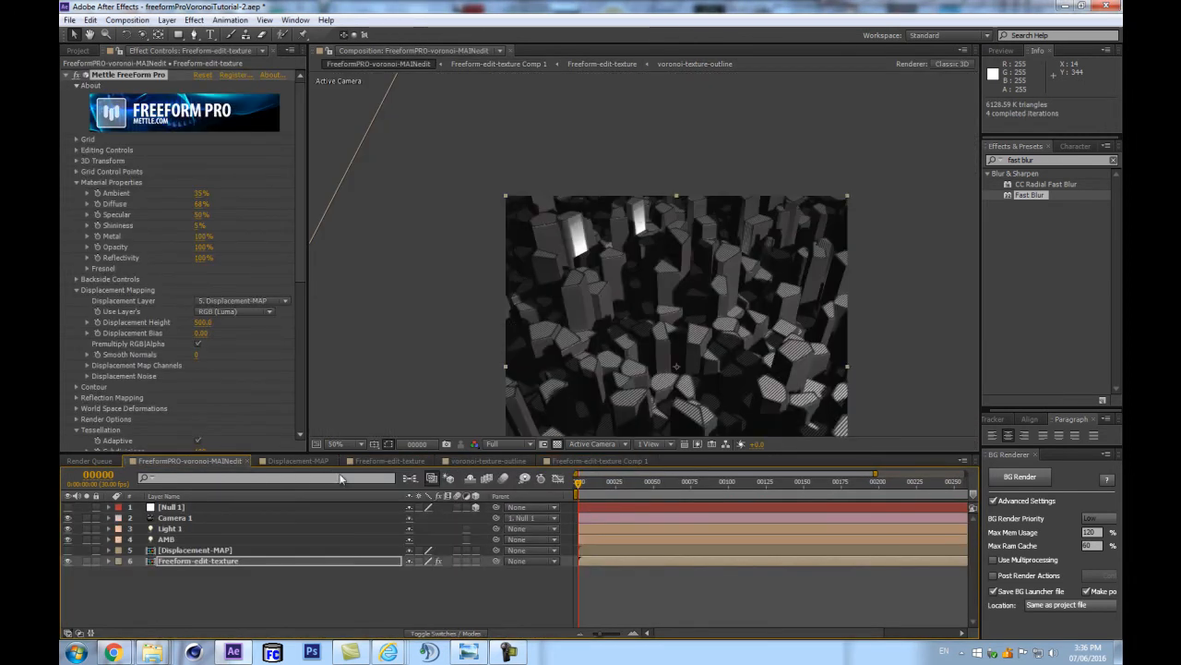
pyautogui.scroll(2, 563, 290)
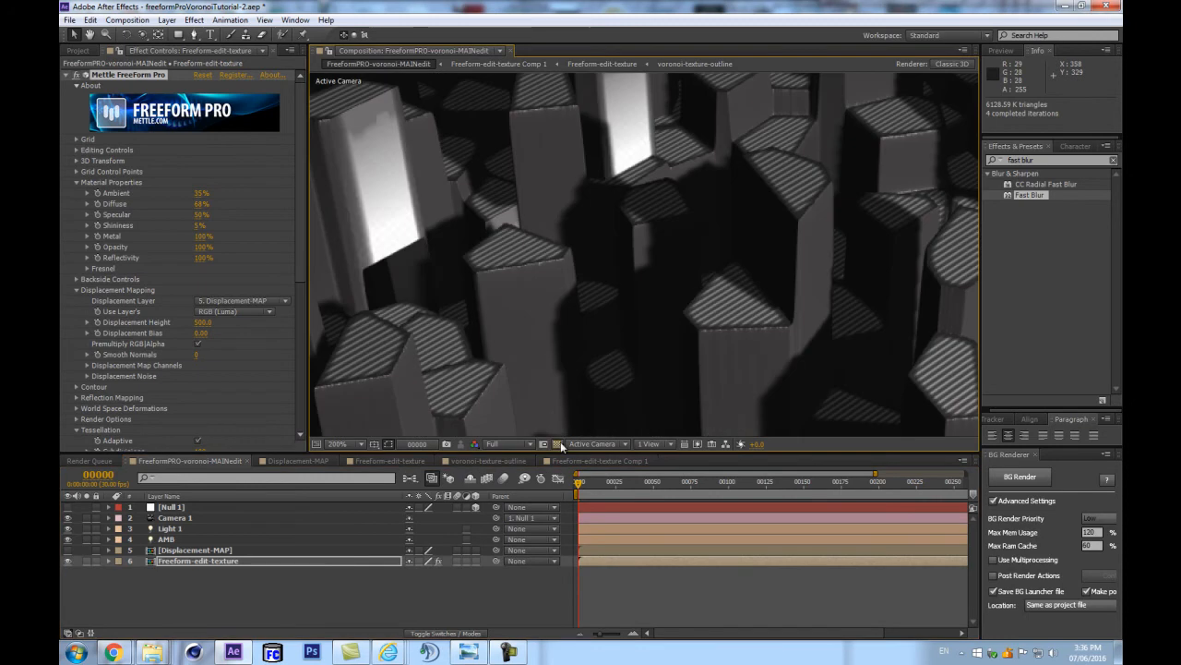
# Create a black solid and place it beneath all other layers of the main composition.
pyautogui.hotkey('ctrl', 'y')
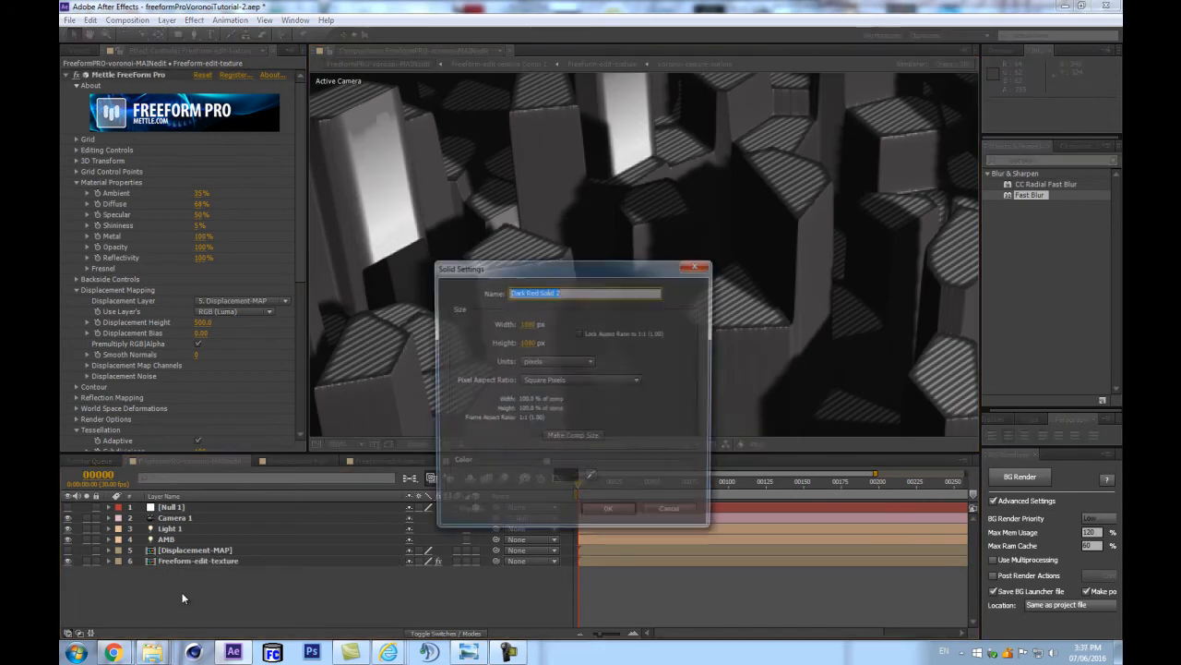
pyautogui.click(565, 482)
pyautogui.write('0')
pyautogui.press('Return')
pyautogui.press('Return')
pyautogui.moveTo(236, 508); pyautogui.dragTo(237, 608)
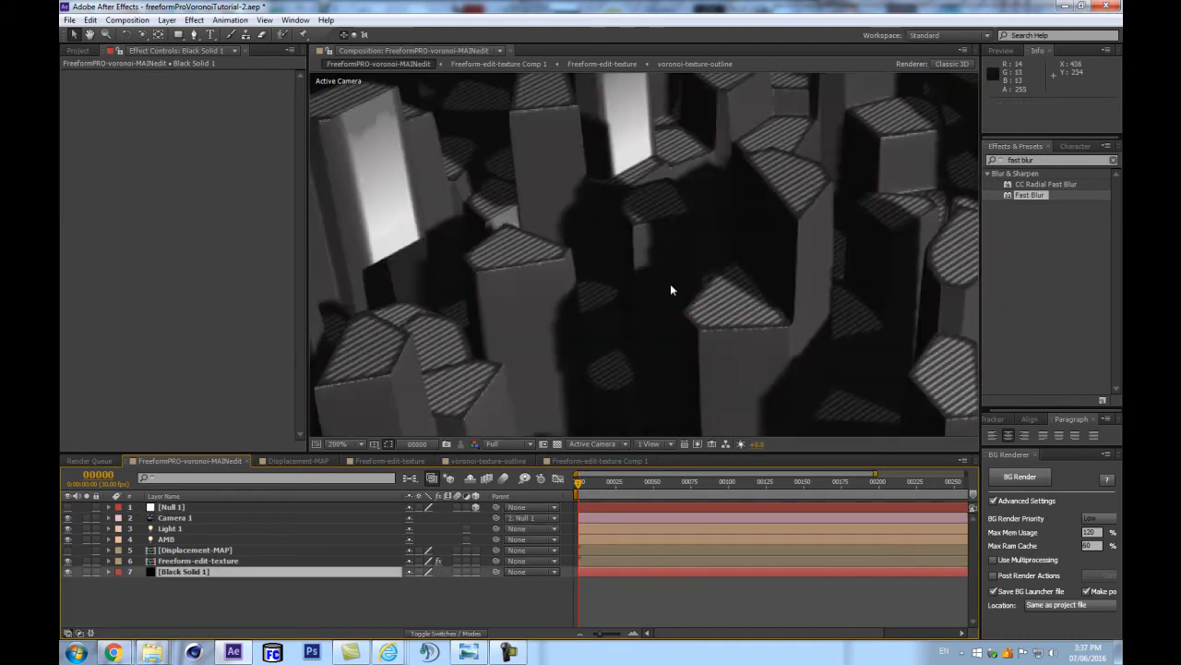
# Reveal the light options of the Light 1 layer.
pyautogui.scroll(-1, 679, 229)
pyautogui.scroll(-1, 679, 229)
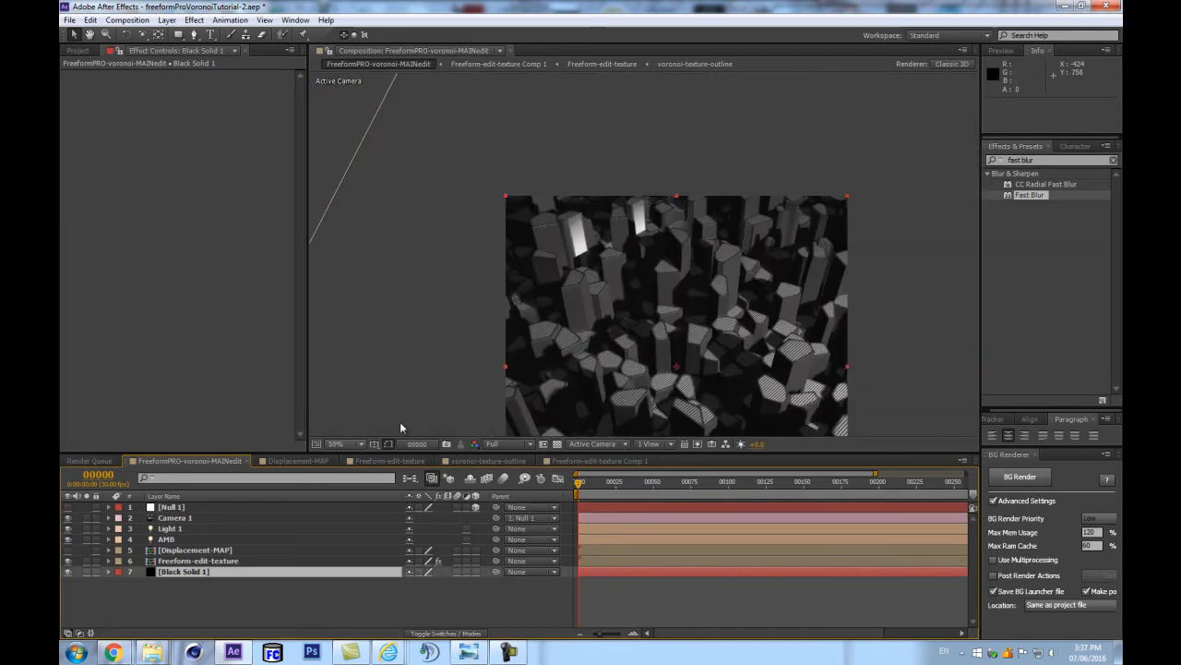
pyautogui.click(168, 530)
pyautogui.press('a')
pyautogui.press('a')
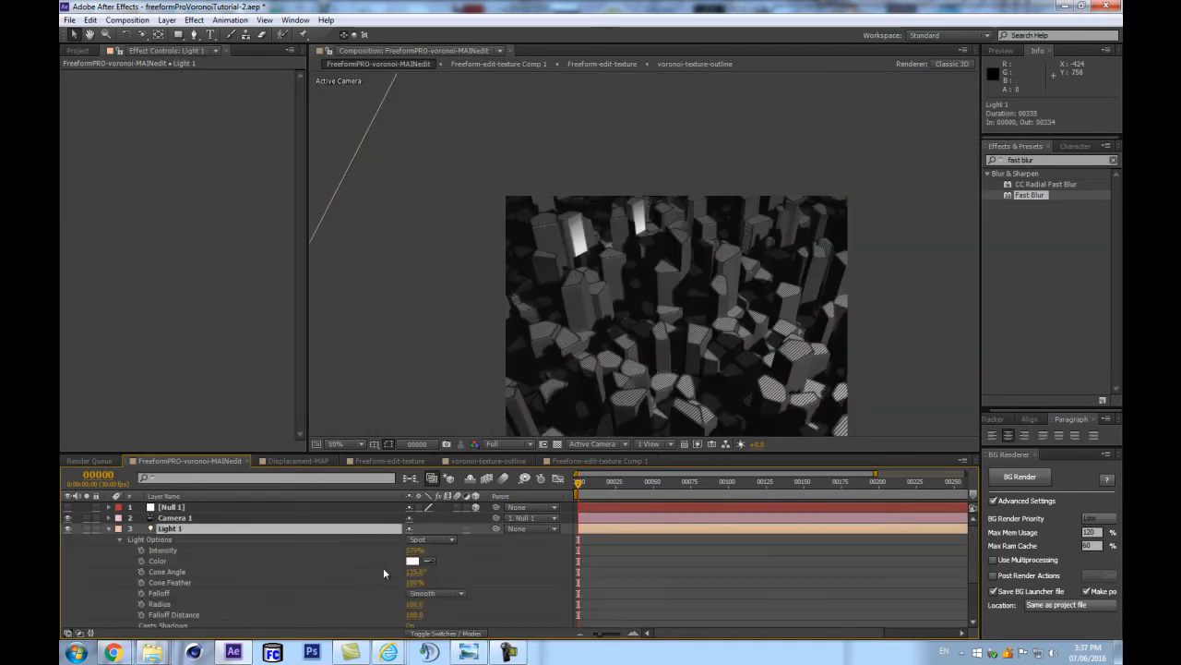
# Try an intensity of 0% for Light 1 and undo it.
pyautogui.click(411, 552)
pyautogui.write('0')
pyautogui.press('Return')
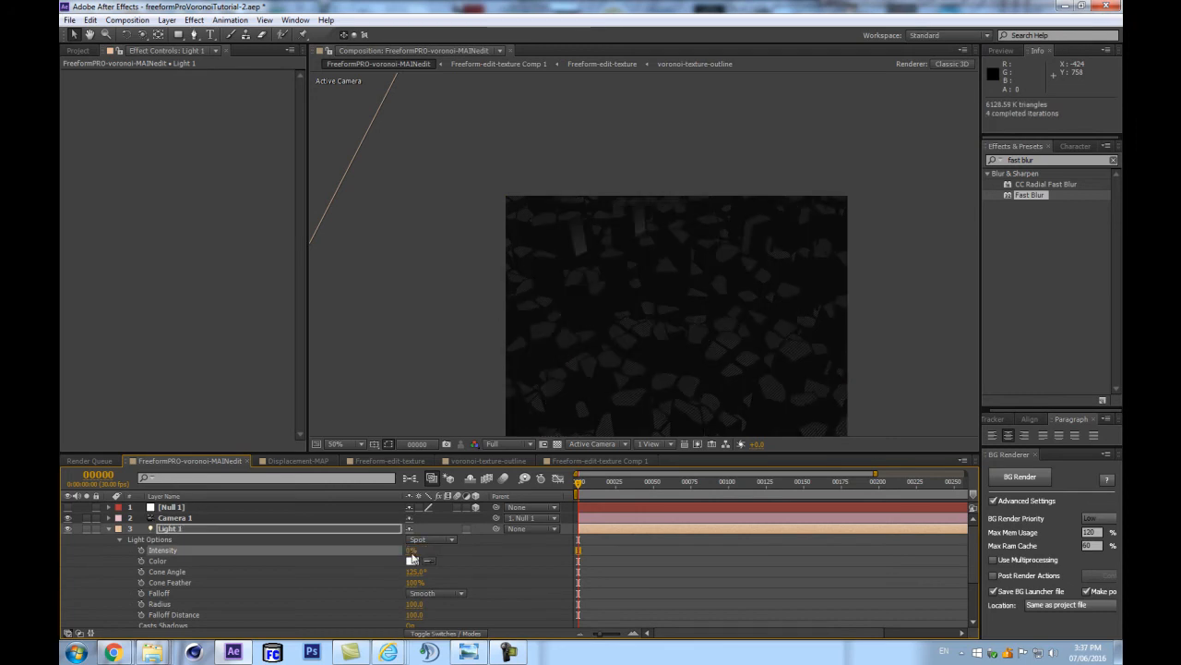
pyautogui.hotkey('ctrl', 'z')
# Lower Light 1's intensity to dim the scene while keeping it lit, and collapse the layer's properties.
pyautogui.moveTo(414, 552); pyautogui.dragTo(403, 554)
pyautogui.scroll(1, 588, 310)
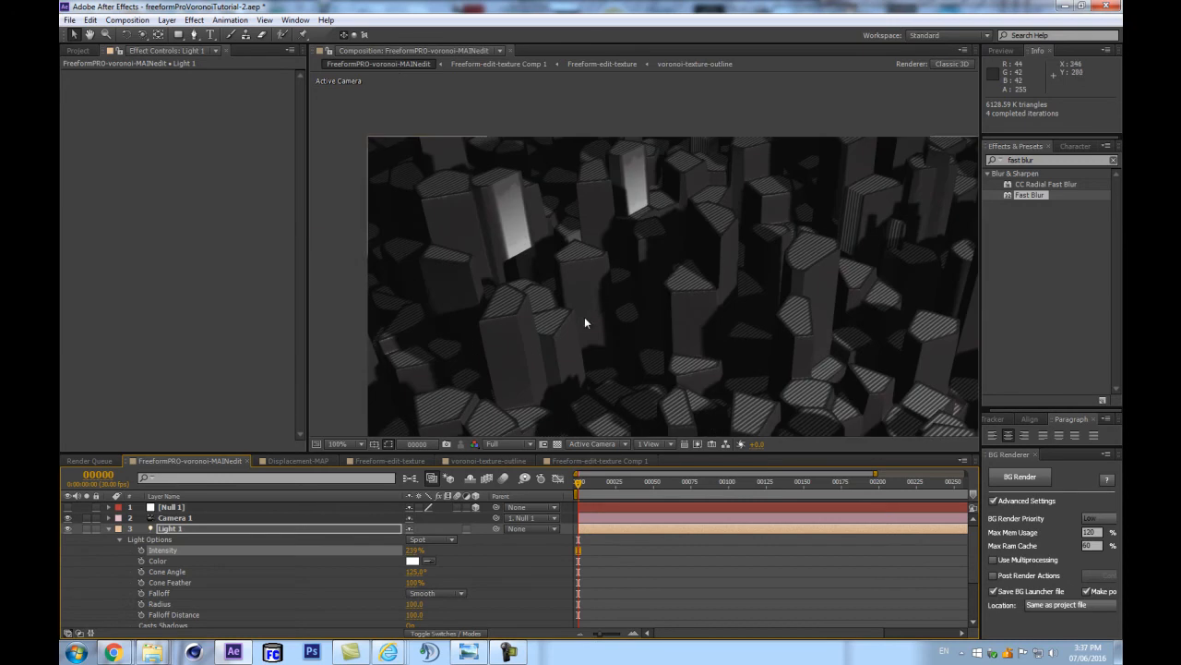
pyautogui.click(109, 529)
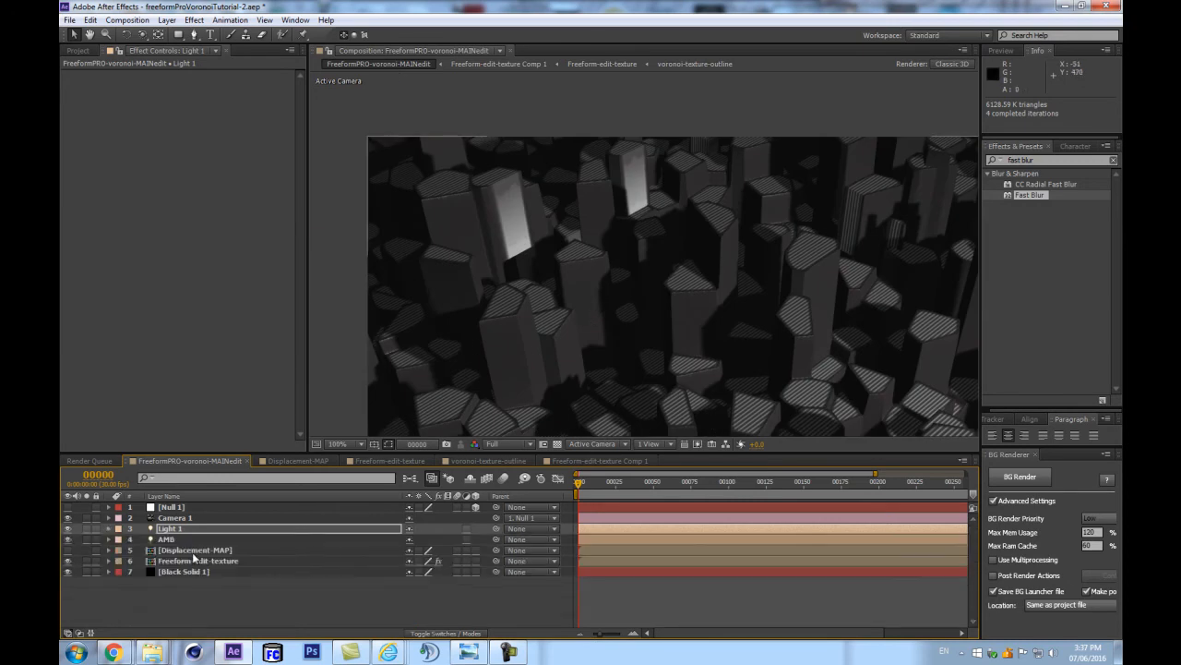
# Reopen the voronoi-texture-outline composition through the nested texture layers and set its Levels Input Black to 15.
pyautogui.doubleClick(194, 561)
pyautogui.click(215, 518)
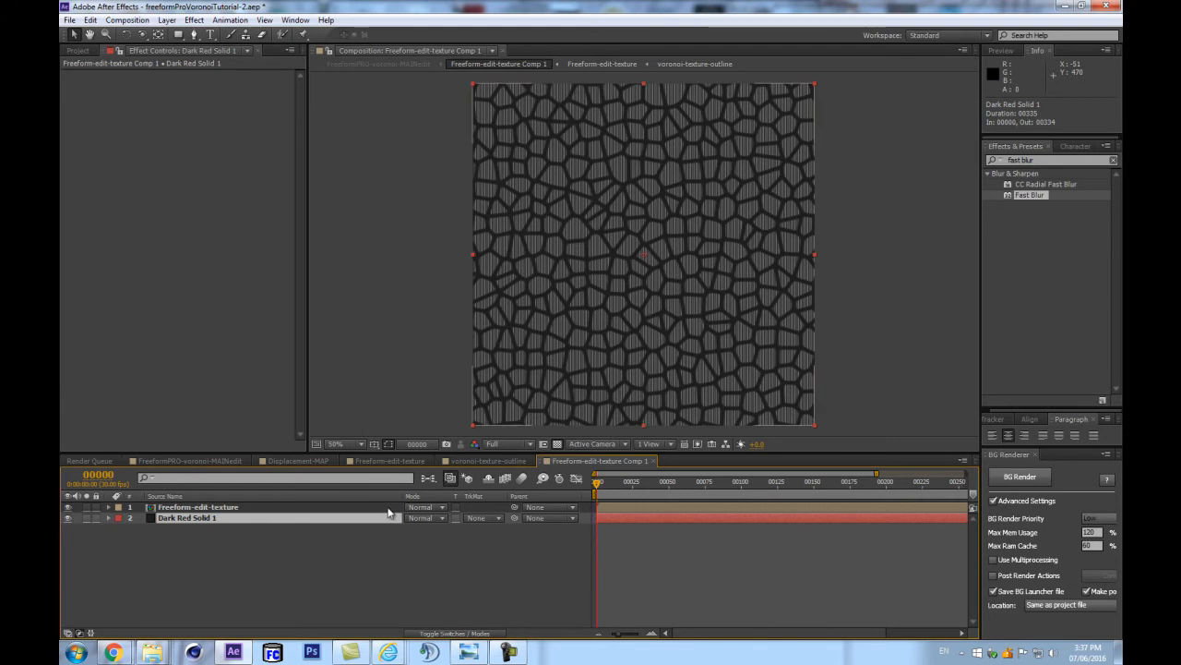
pyautogui.click(268, 507)
pyautogui.doubleClick(268, 507)
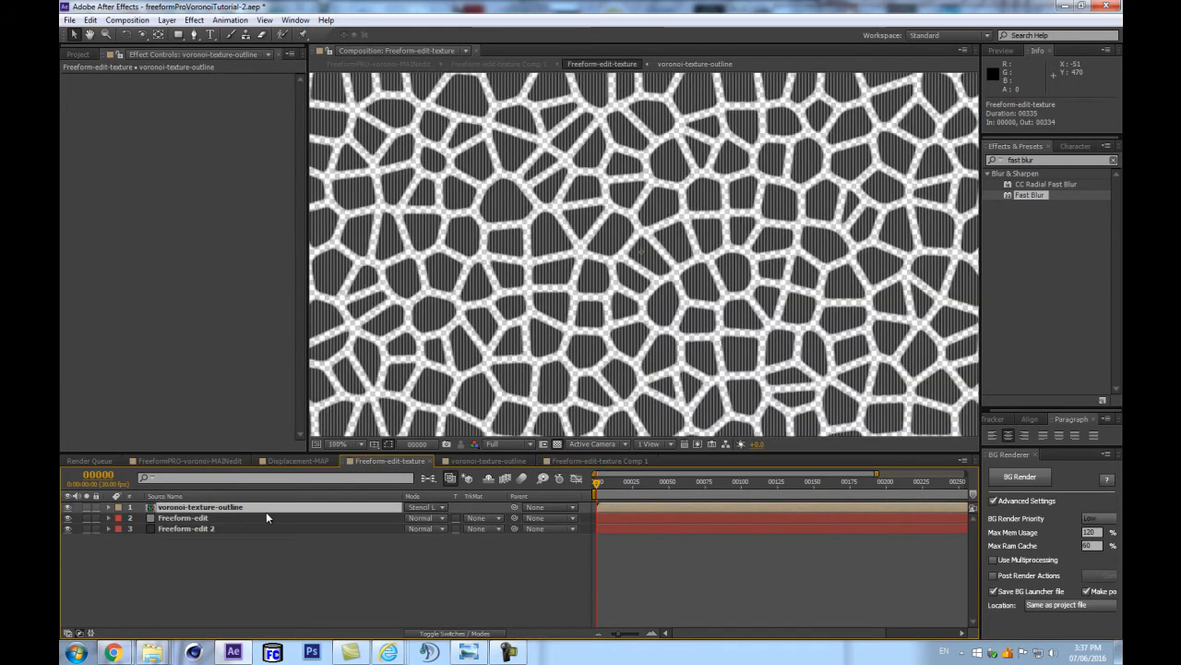
pyautogui.doubleClick(236, 508)
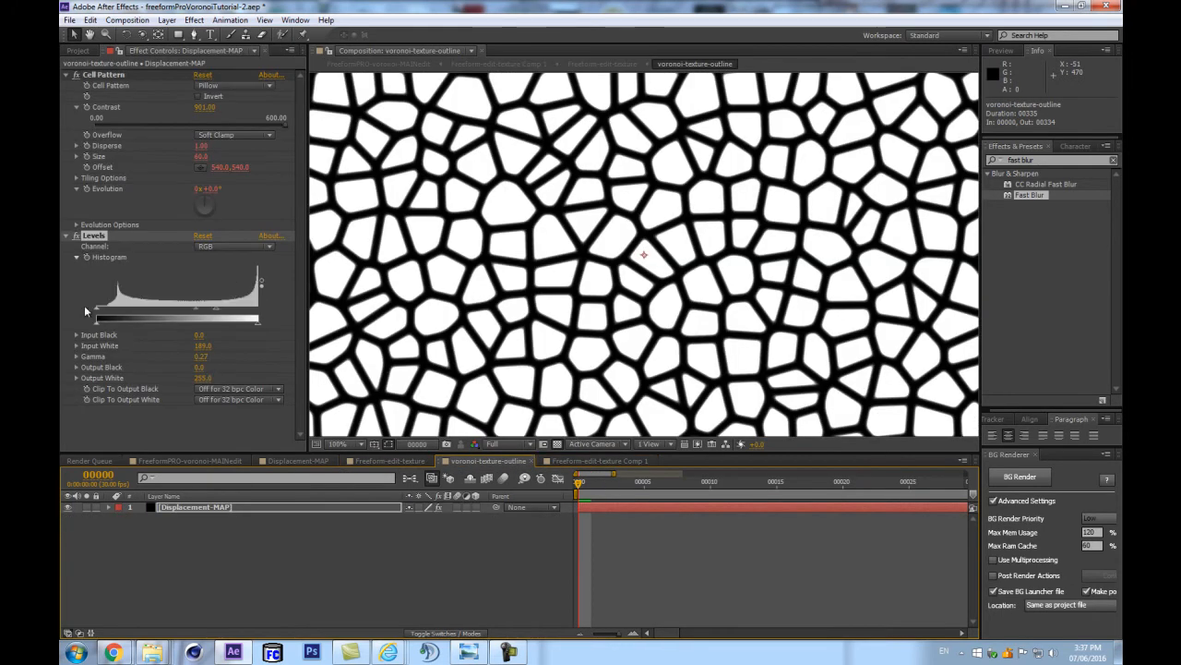
pyautogui.moveTo(96, 307); pyautogui.dragTo(106, 312)
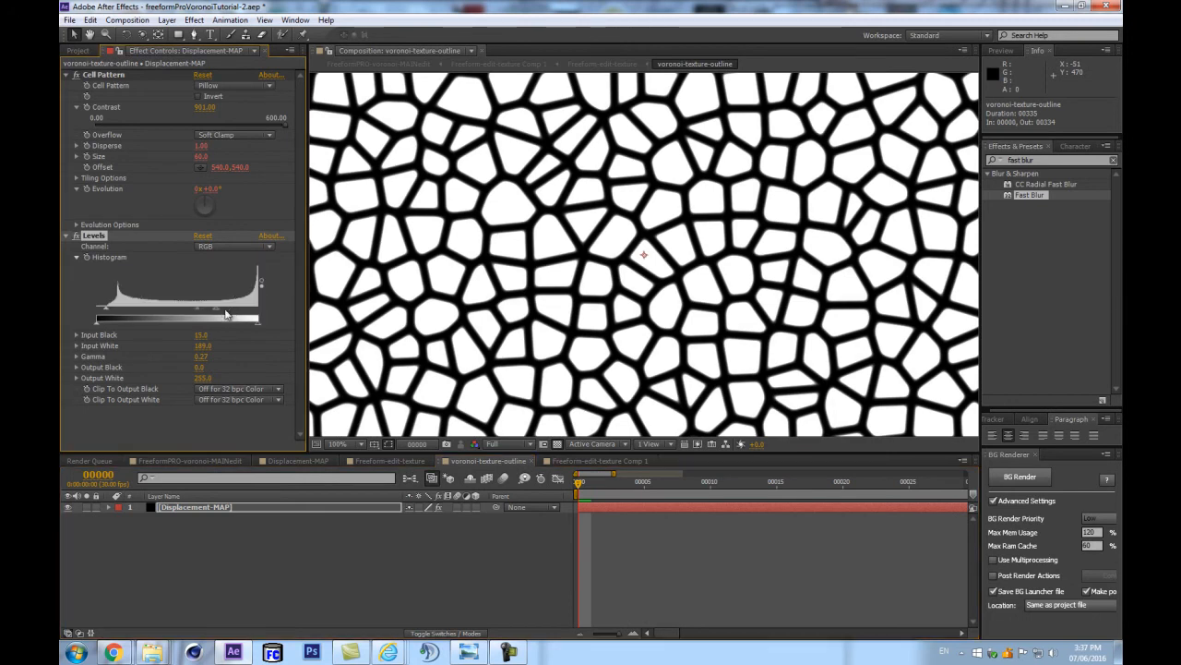
# Set the outline texture's Levels Input White to 222 and Gamma to 0.11, and return to the FreeformPRO-voronoi-MAINedit composition.
pyautogui.moveTo(212, 307); pyautogui.dragTo(236, 311)
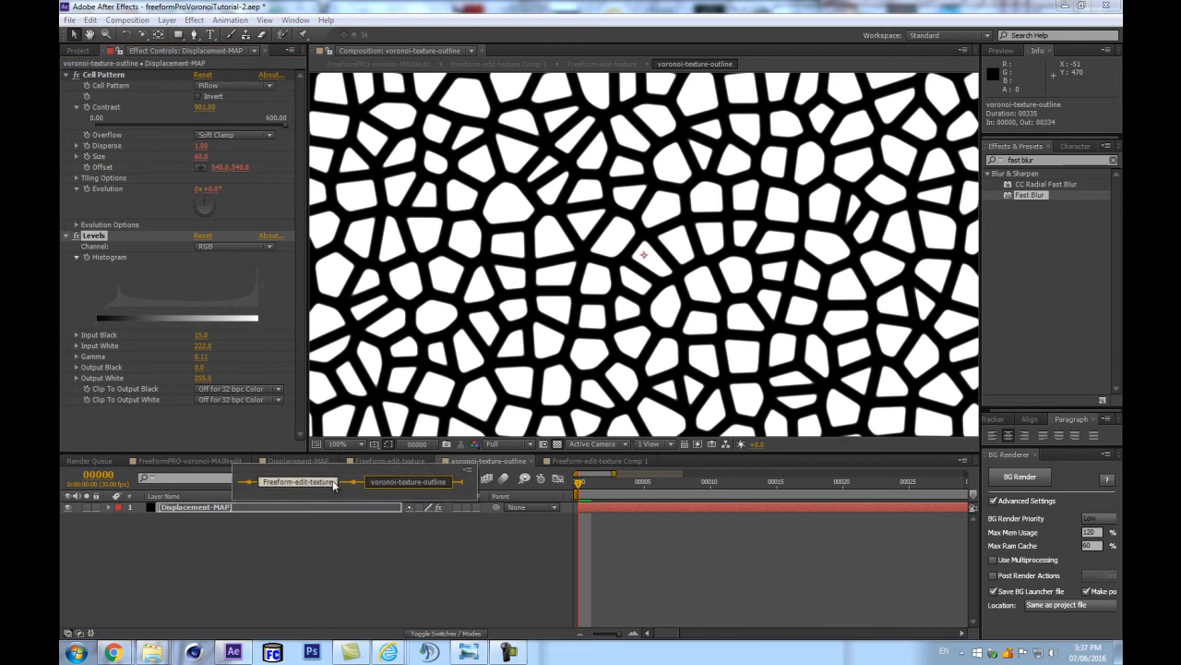
pyautogui.click(388, 460)
pyautogui.click(430, 481)
pyautogui.click(338, 482)
pyautogui.click(429, 479)
pyautogui.click(342, 478)
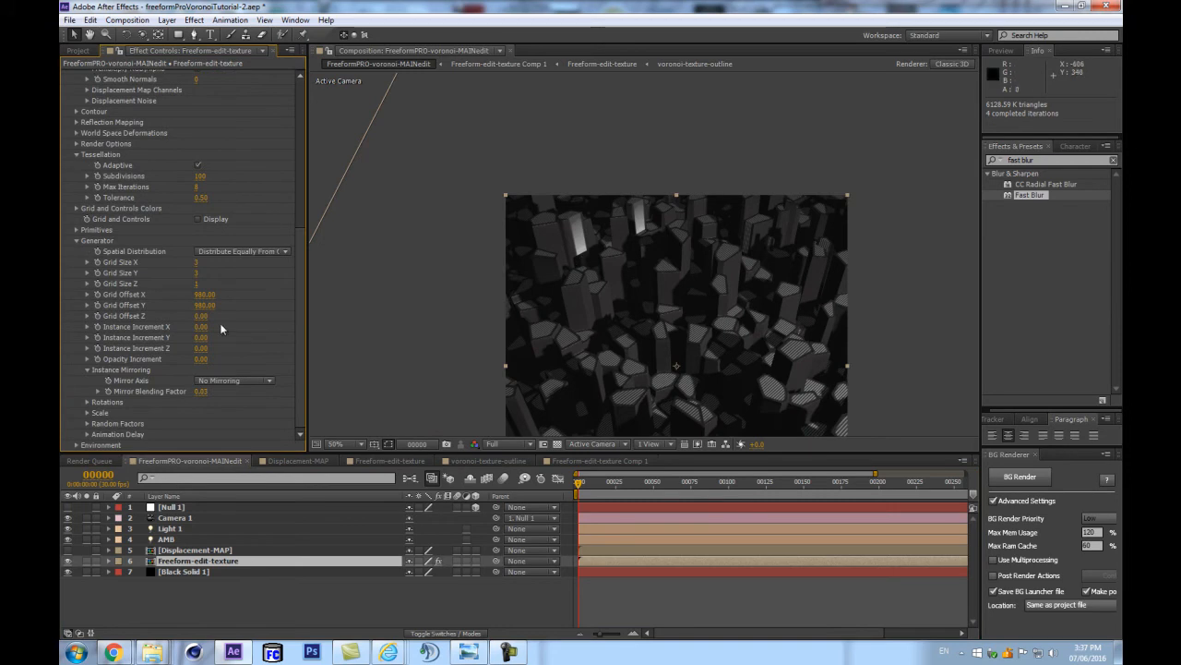
# Raise the Tessellation Subdivisions of Freeform-edit-texture to 135 and inspect the pillar edges up close.
pyautogui.scroll(8, 184, 209)
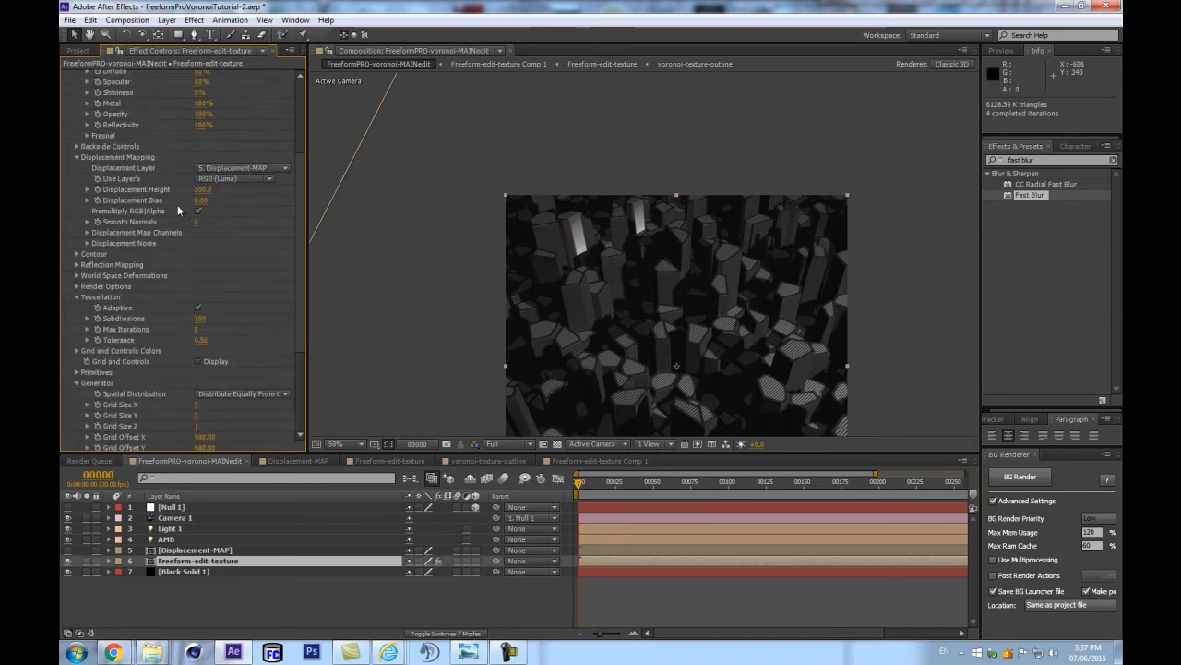
pyautogui.scroll(-2, 195, 362)
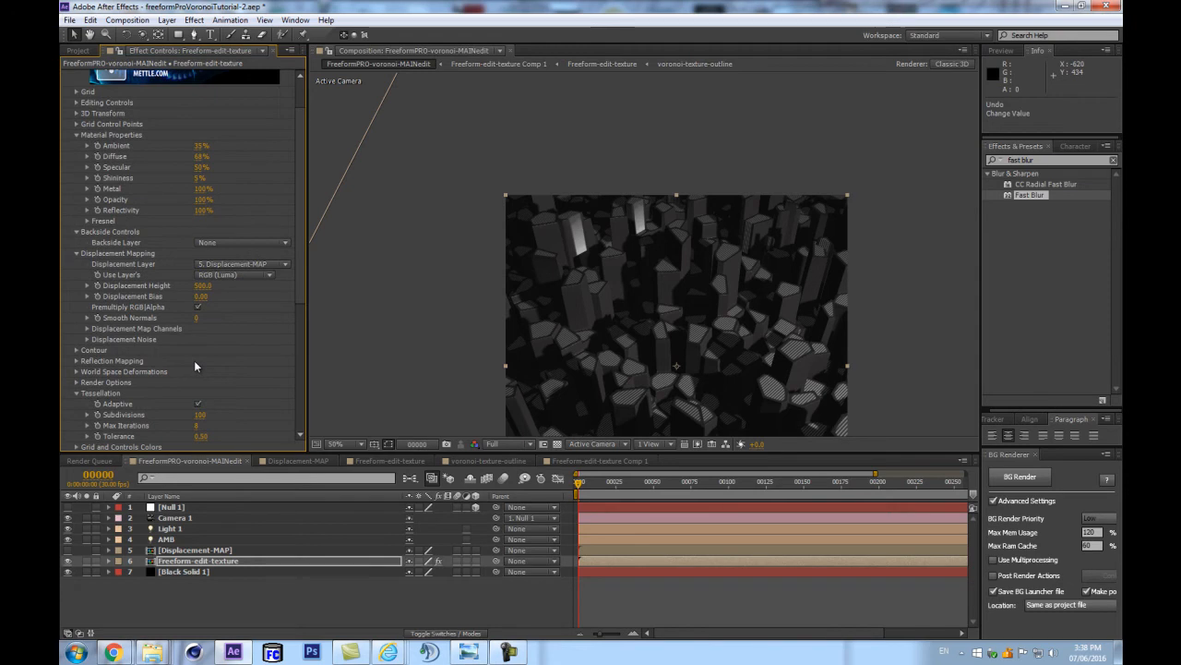
pyautogui.scroll(-2, 194, 361)
pyautogui.moveTo(200, 357); pyautogui.dragTo(232, 355)
pyautogui.press('/')
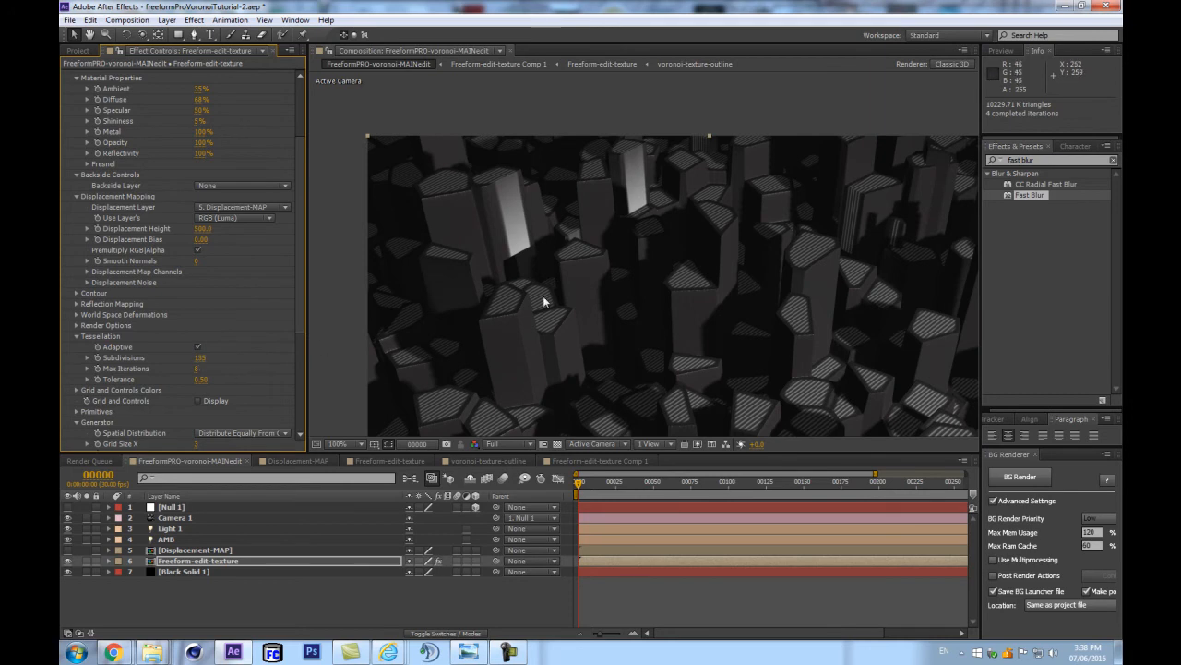
pyautogui.press('.')
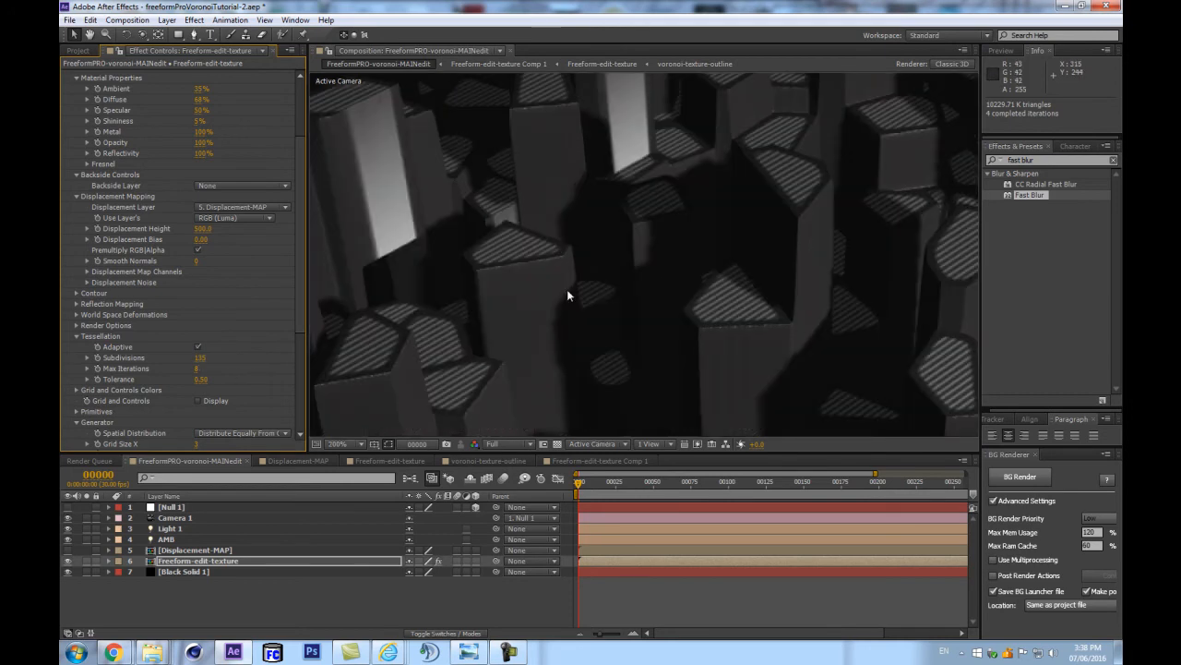
pyautogui.press(',')
# Try a higher Tessellation Subdivisions value, undo it, and inspect the pillars close up and in full.
pyautogui.moveTo(200, 357); pyautogui.dragTo(210, 357)
pyautogui.hotkey('ctrl', 'z')
pyautogui.press('.')
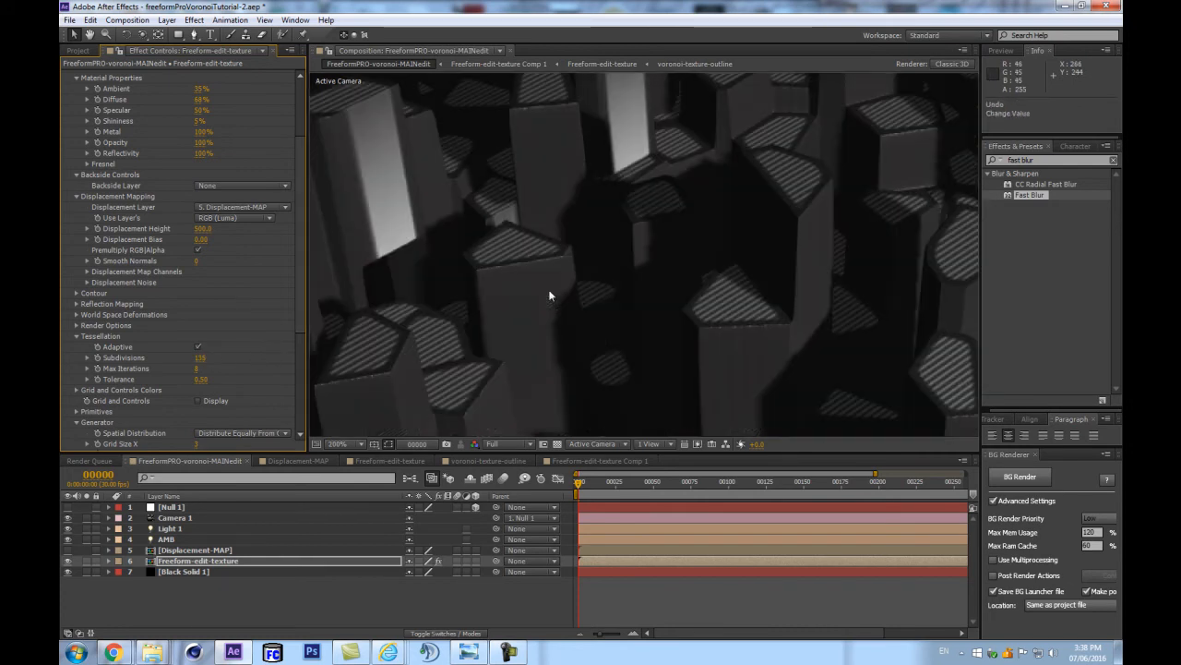
pyautogui.press(',')
pyautogui.press('space')
pyautogui.moveTo(737, 327); pyautogui.dragTo(623, 193)
pyautogui.press(',')
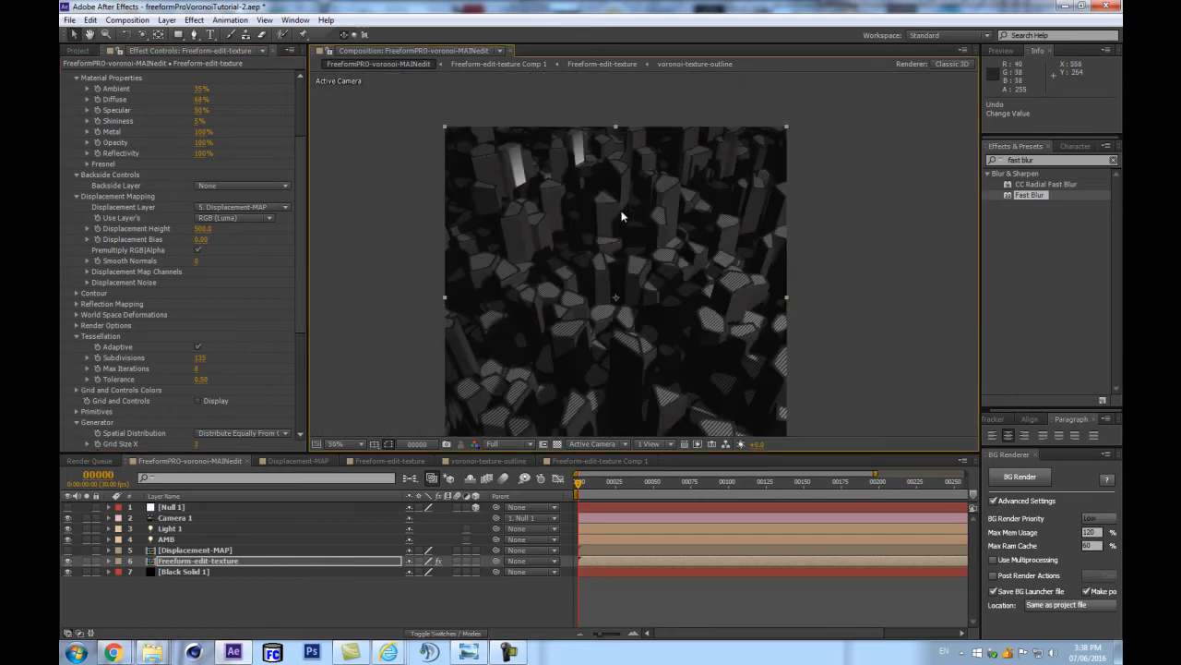
pyautogui.press('.')
pyautogui.press(',')
# Add a new light named Light 2 with the Point light type.
pyautogui.click(167, 586)
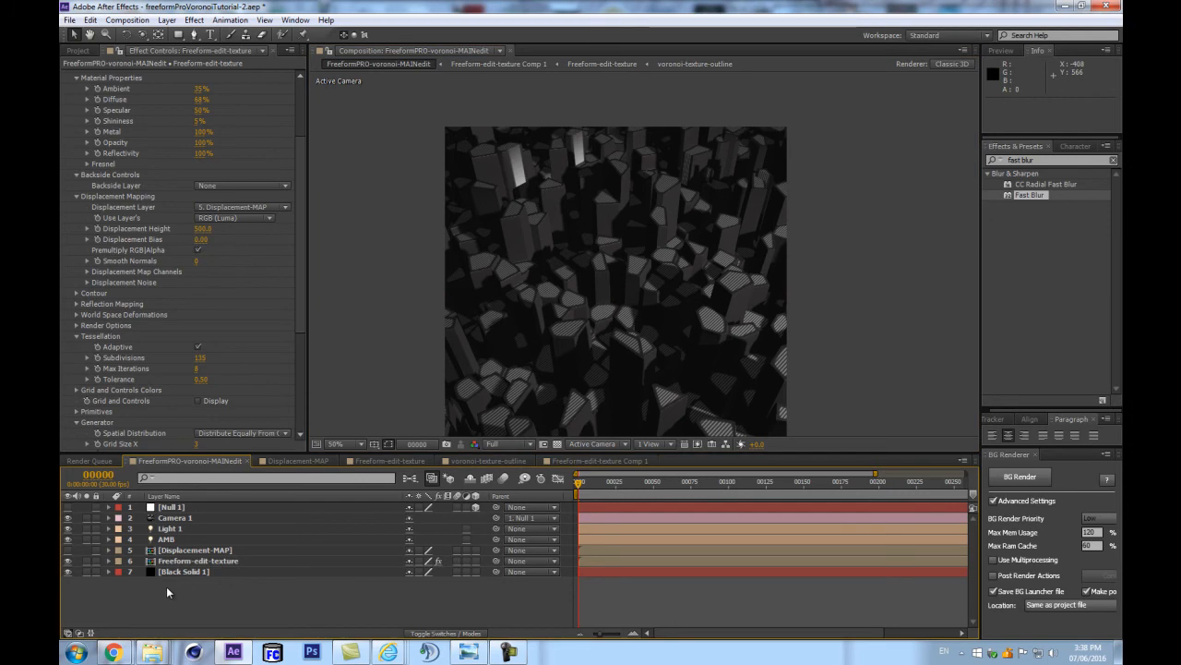
pyautogui.hotkey('ctrl', 'alt', 'shift', 'l')
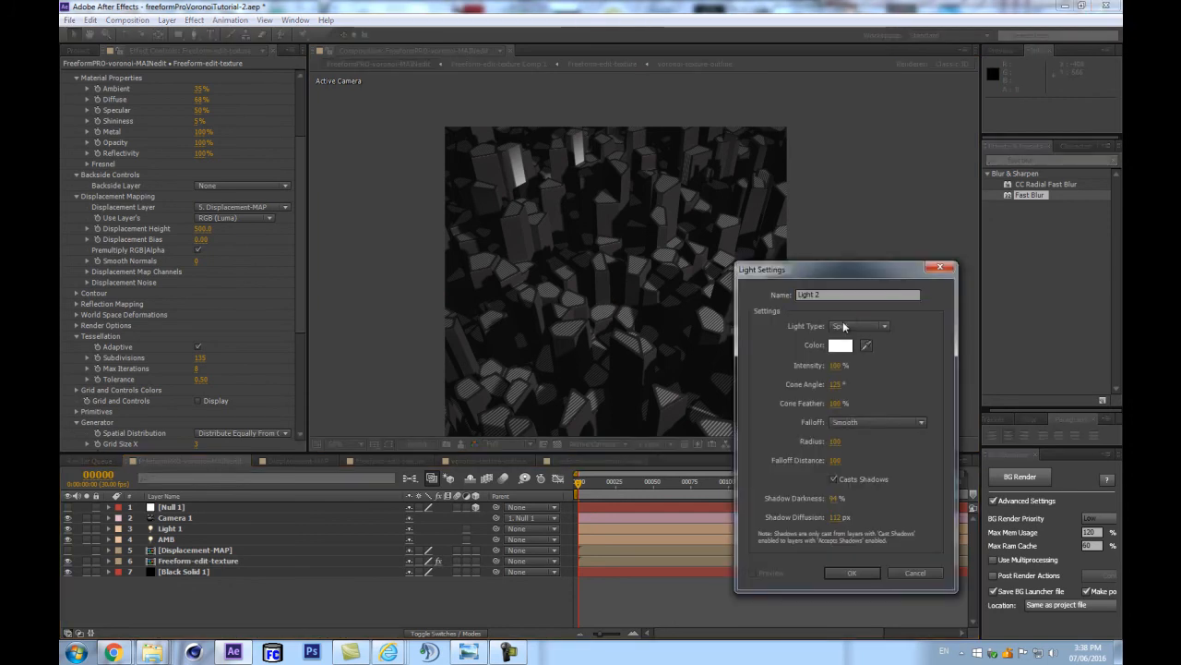
pyautogui.click(853, 326)
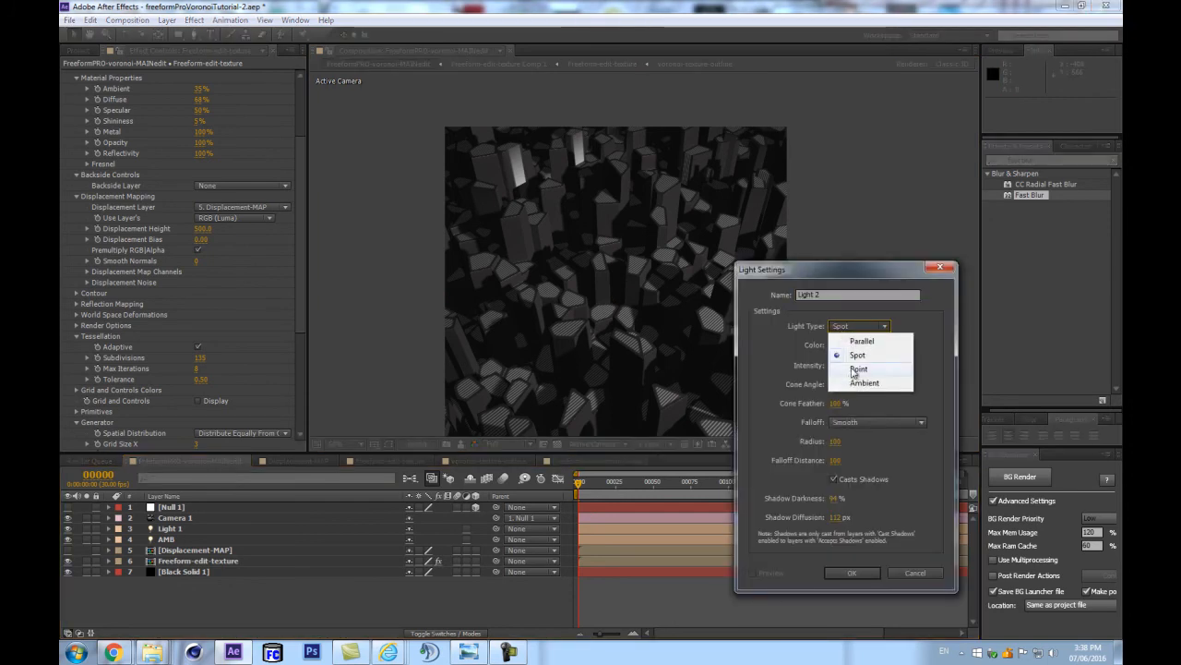
pyautogui.click(857, 369)
pyautogui.click(841, 573)
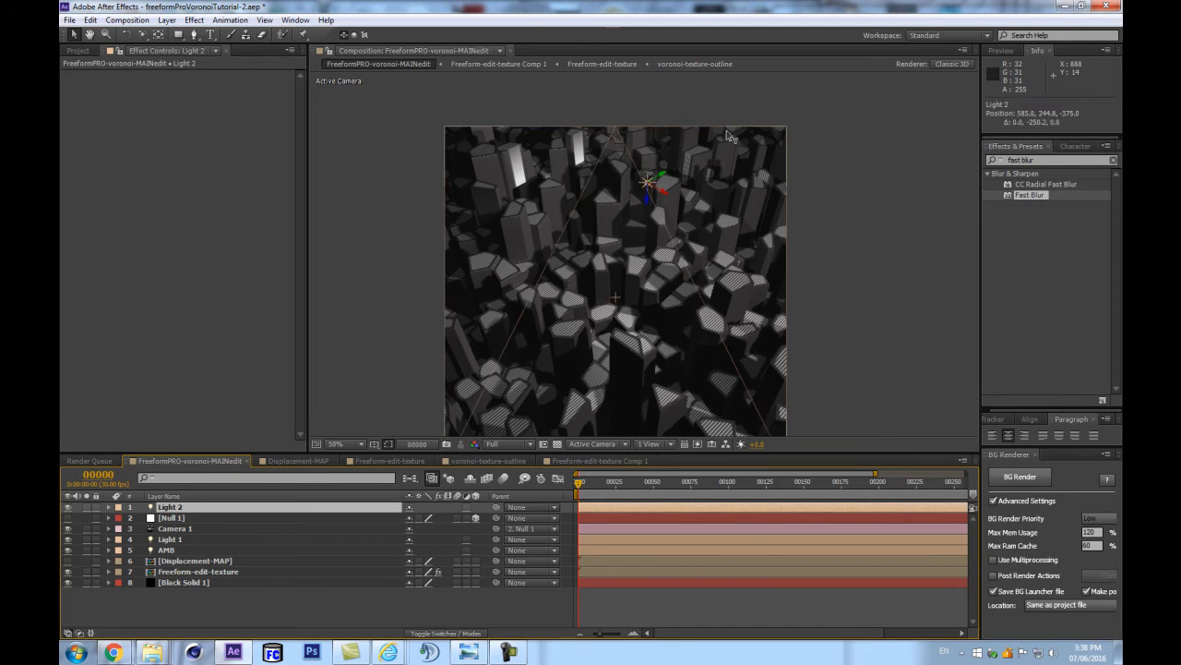
# Reposition Light 2 well outside the right side of the frame so it lights the pillars from that side.
pyautogui.moveTo(657, 176); pyautogui.dragTo(727, 133)
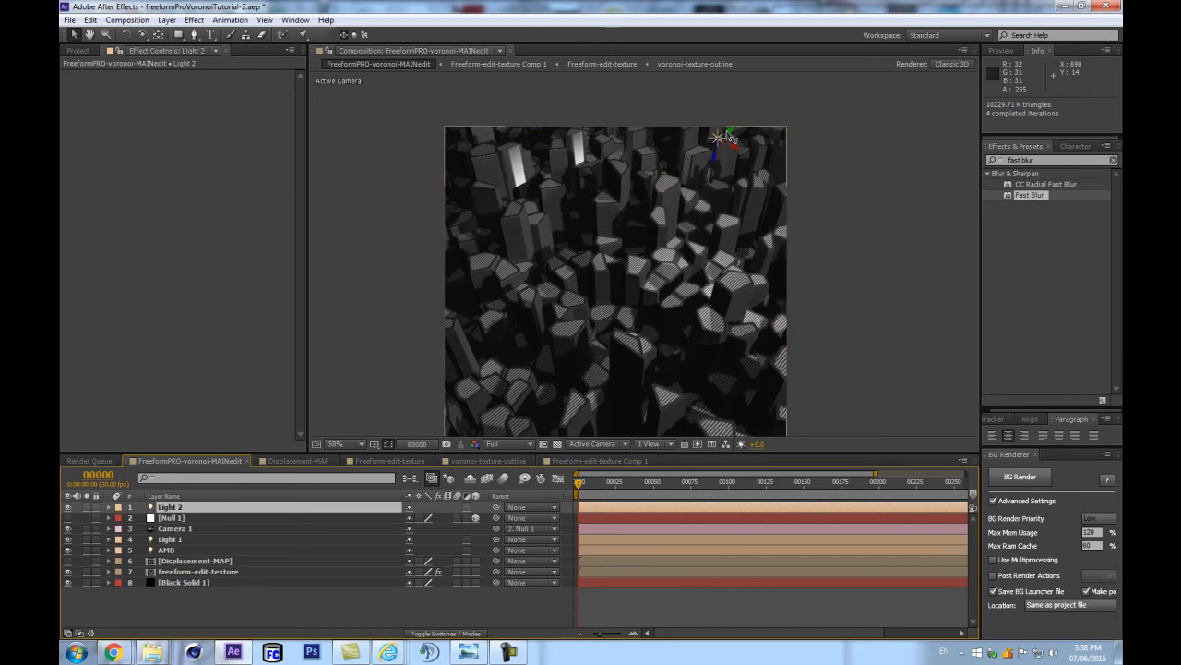
pyautogui.click(727, 162)
pyautogui.click(738, 148)
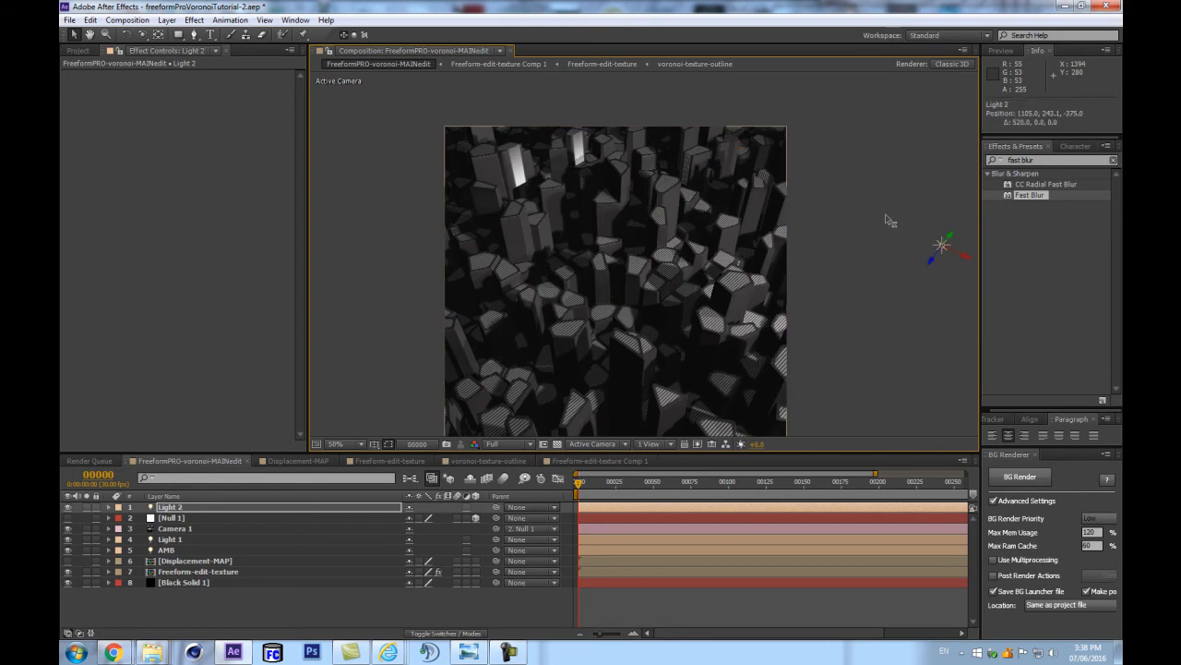
pyautogui.moveTo(932, 268); pyautogui.dragTo(892, 329)
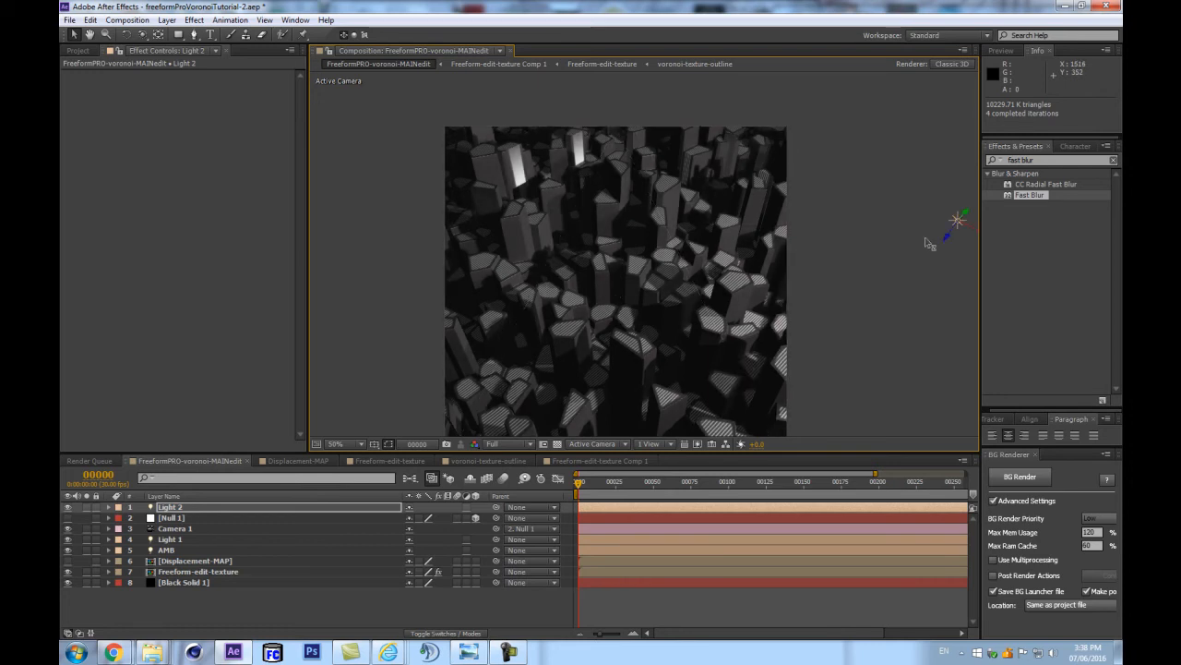
# Go to frame 90 and end the composition's work area there.
pyautogui.click(184, 583)
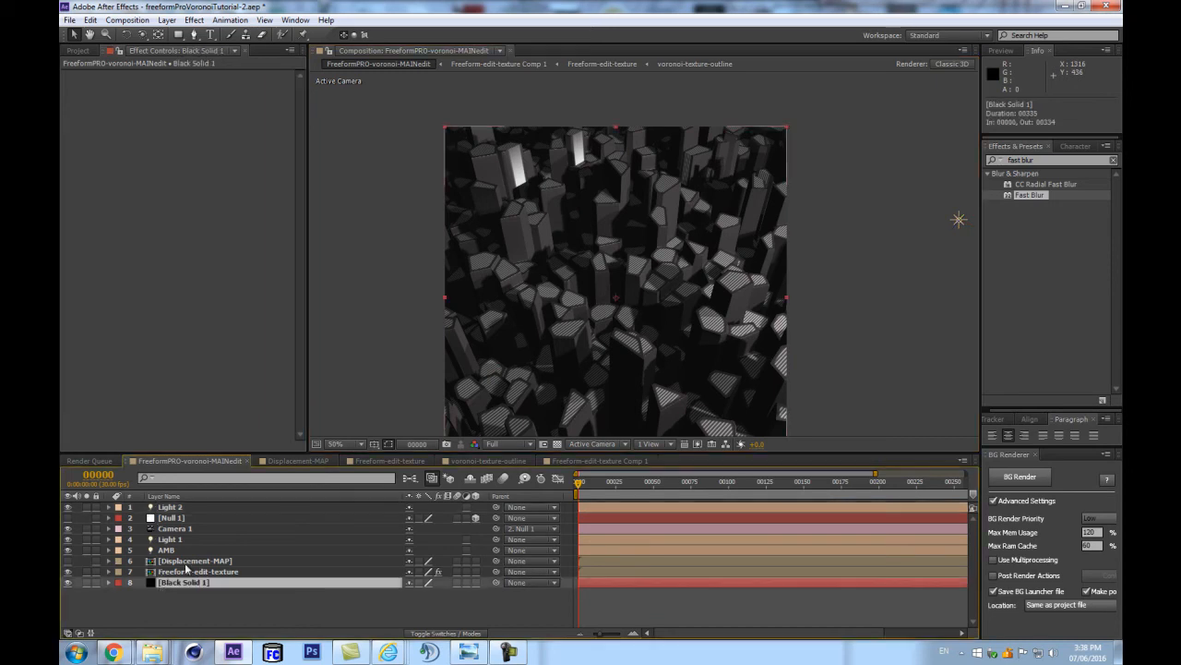
pyautogui.click(231, 608)
pyautogui.moveTo(410, 304); pyautogui.dragTo(445, 240)
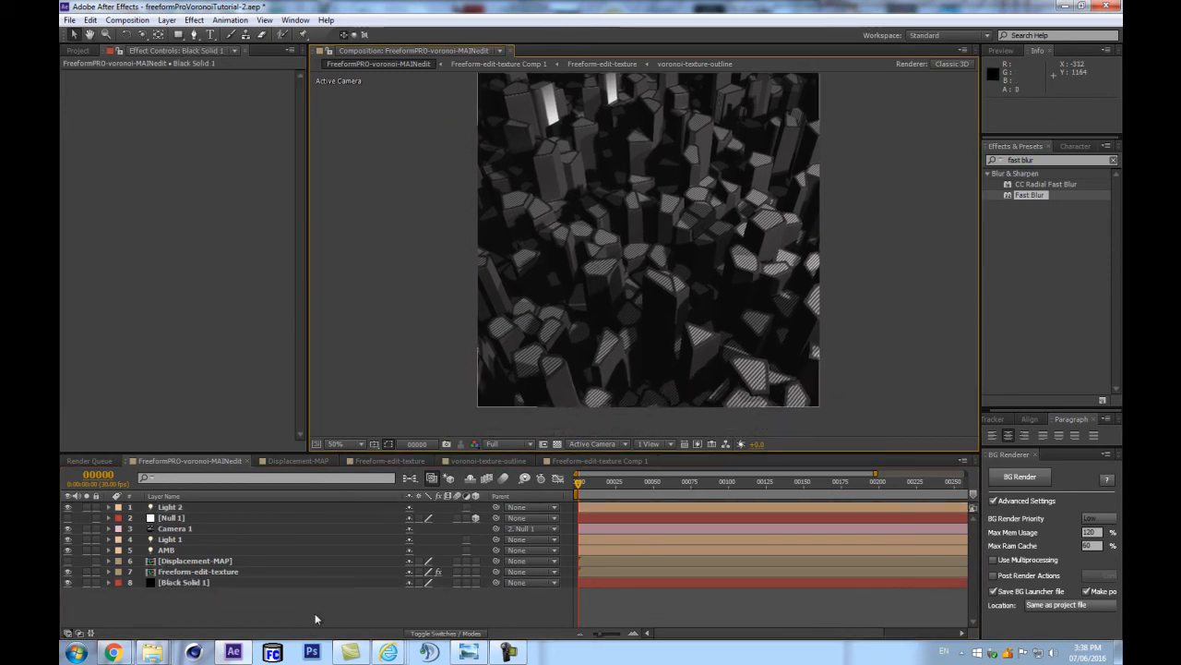
pyautogui.click(98, 475)
pyautogui.write('90')
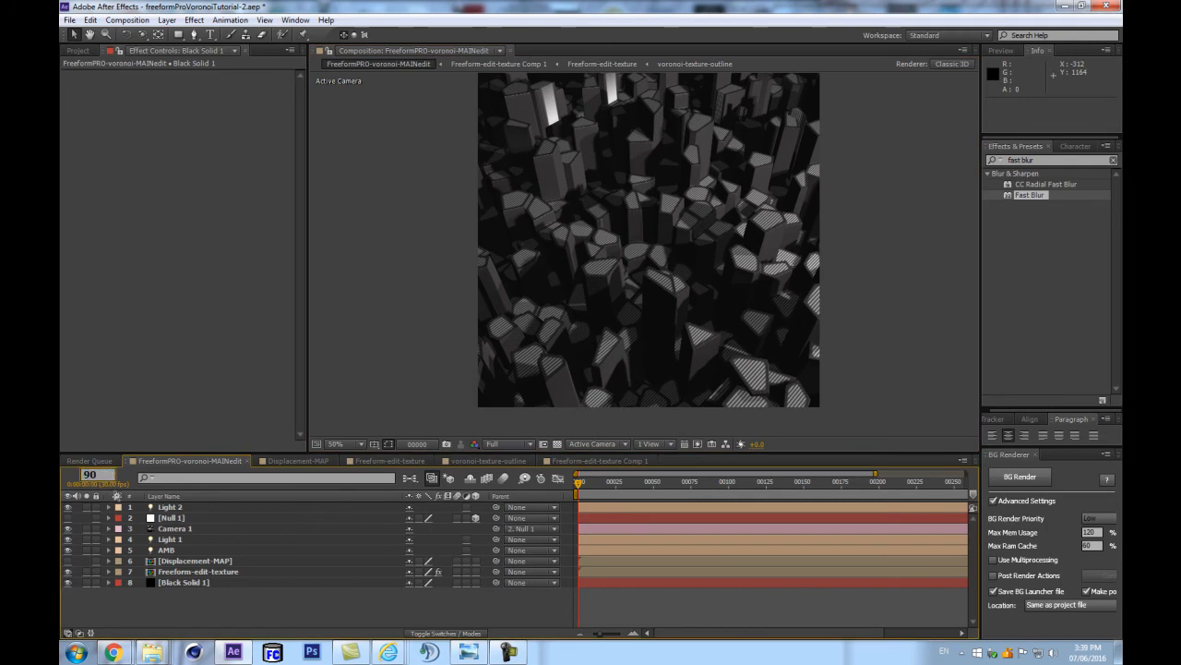
pyautogui.press('Return')
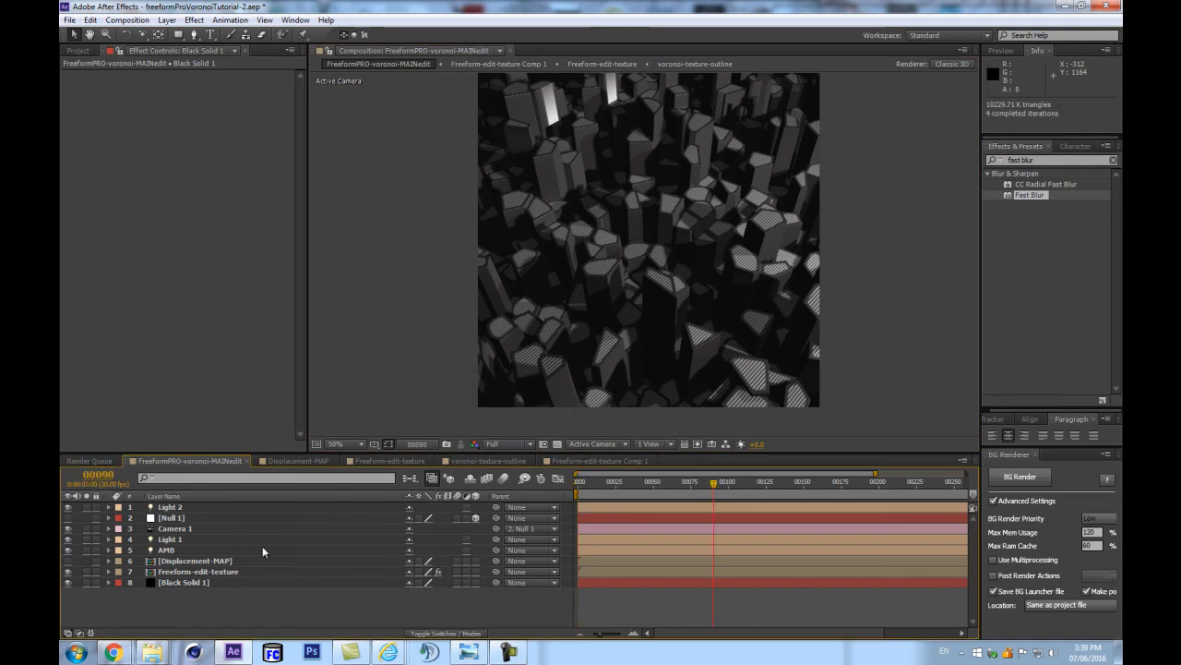
pyautogui.press('n')
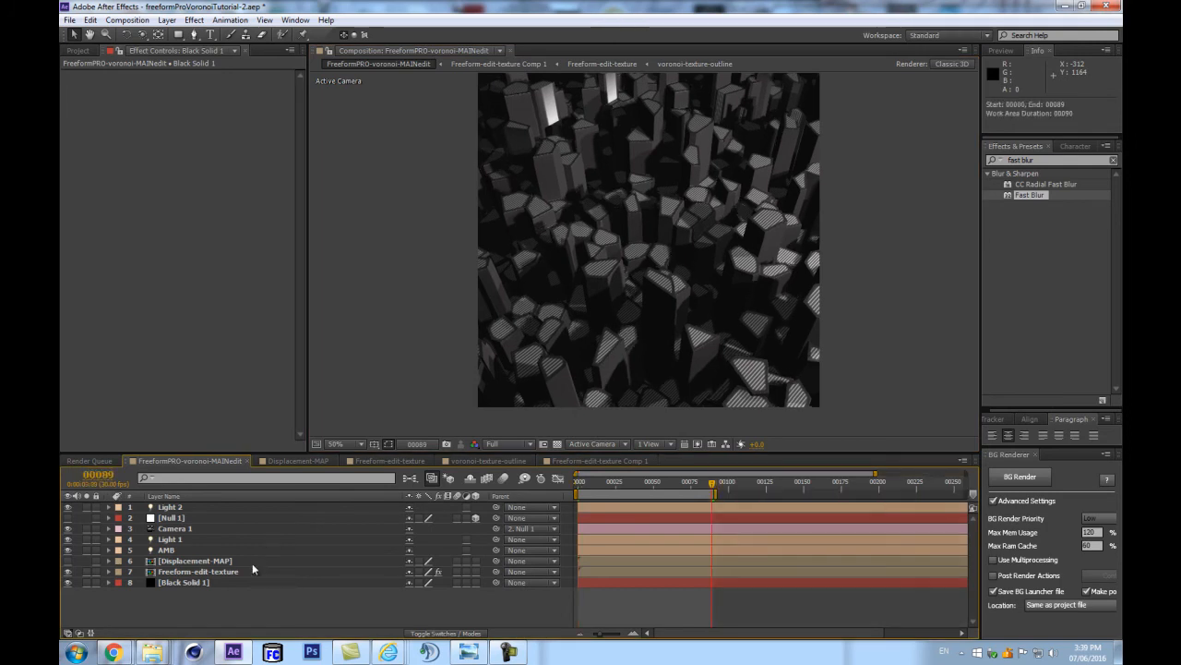
# Set the preview resolution to Quarter and play a RAM preview of the work area.
pyautogui.click(499, 445)
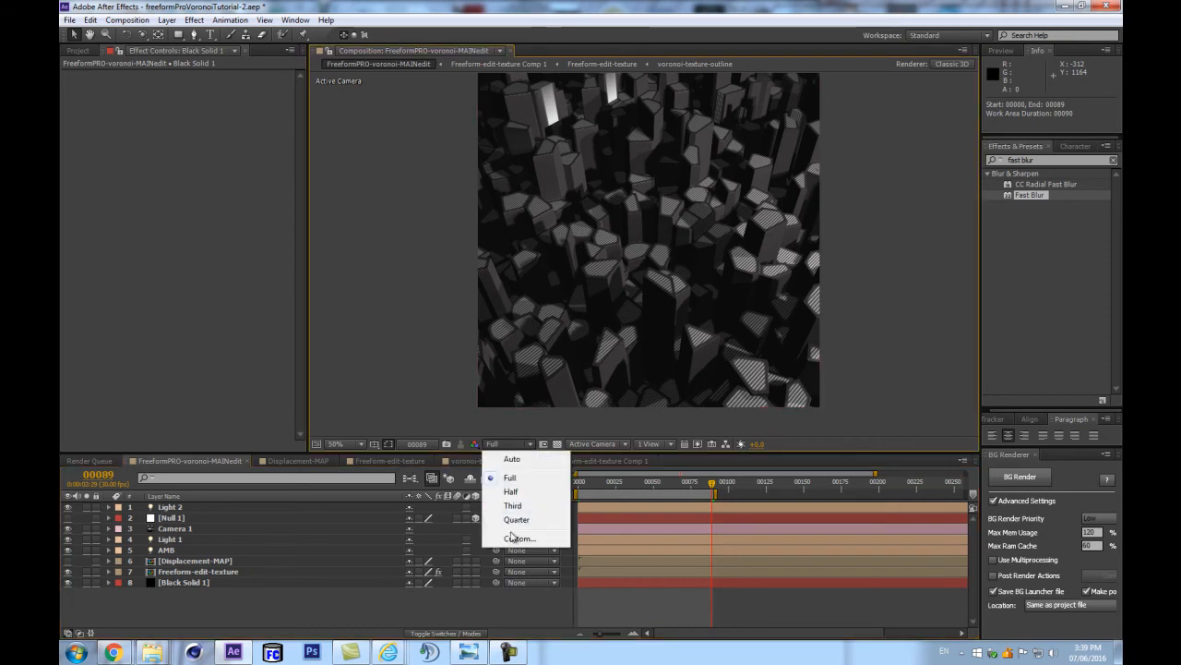
pyautogui.click(513, 521)
pyautogui.press('KP_0')
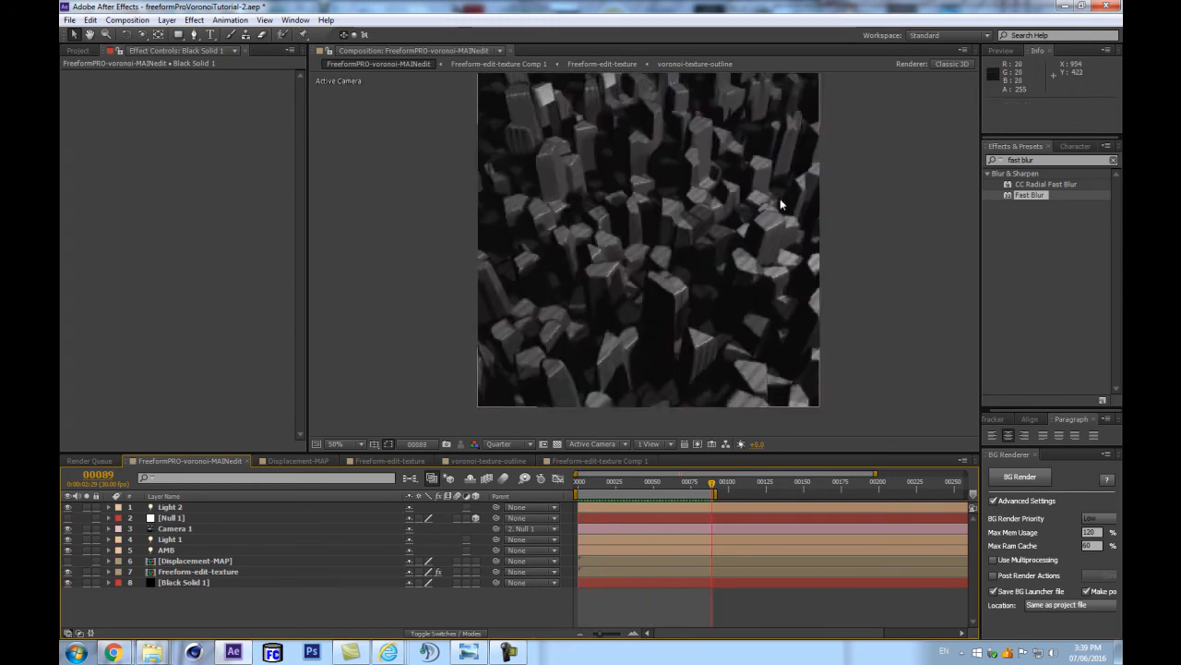
pyautogui.press(',')
pyautogui.press(',')
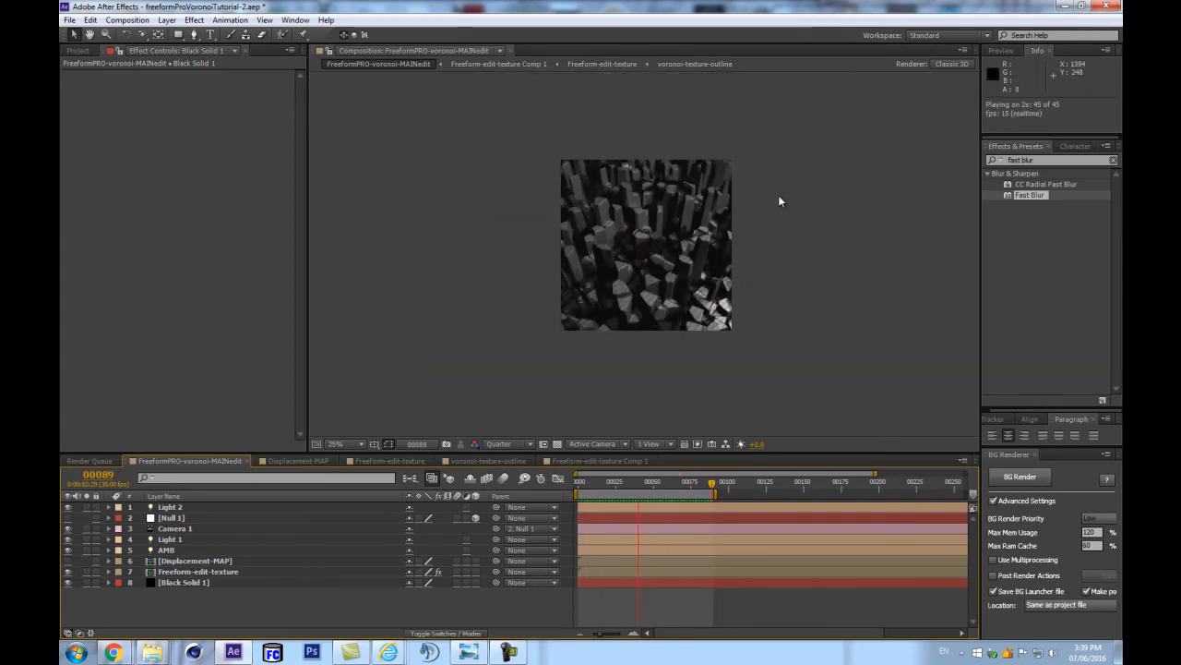
pyautogui.press('.')
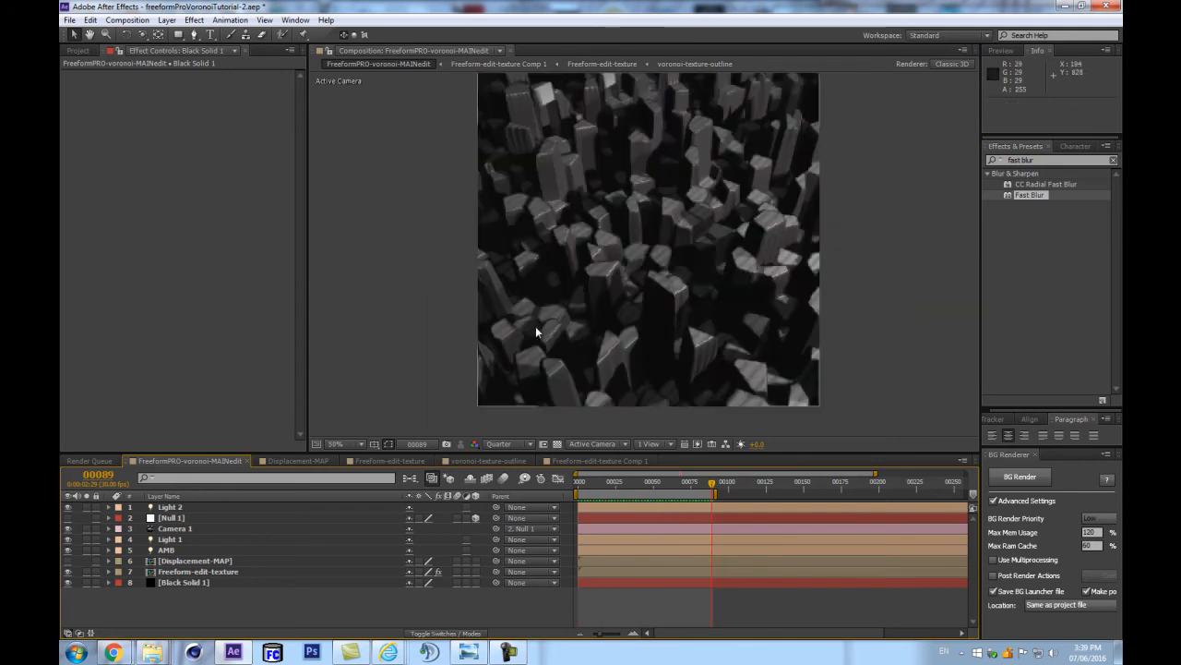
# Orbit Camera 1 to a lower viewing angle across the pillars, and deselect the layer.
pyautogui.click(184, 528)
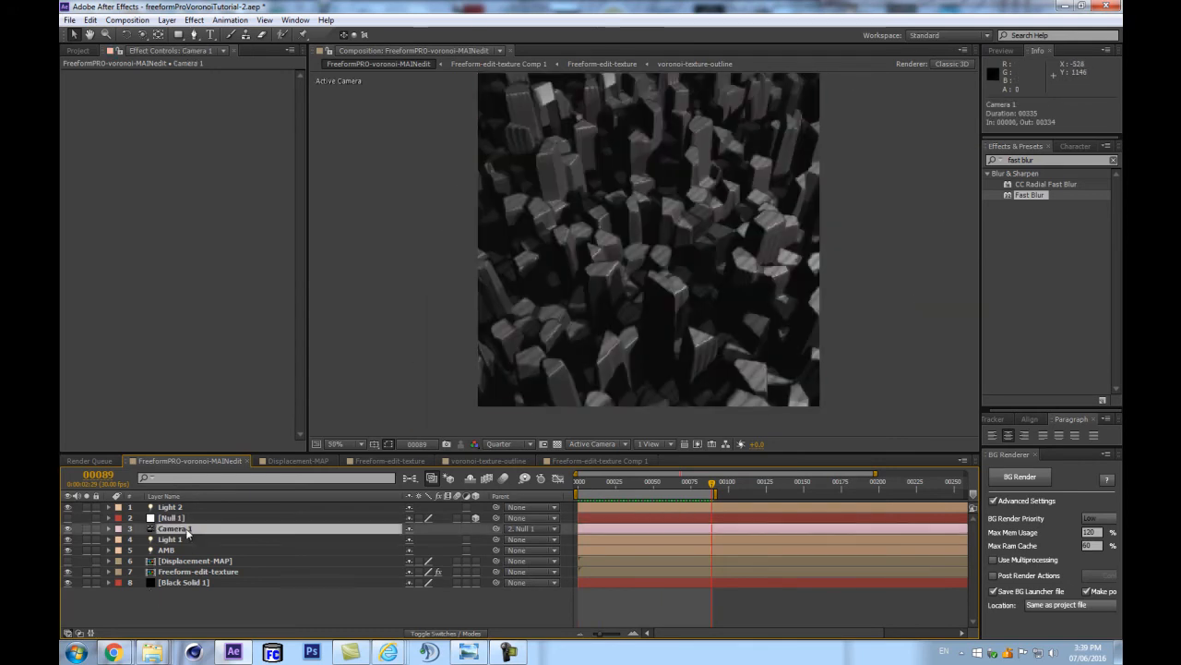
pyautogui.press('c')
pyautogui.moveTo(645, 238); pyautogui.dragTo(650, 215)
pyautogui.scroll(1, 649, 214)
pyautogui.scroll(-1, 649, 214)
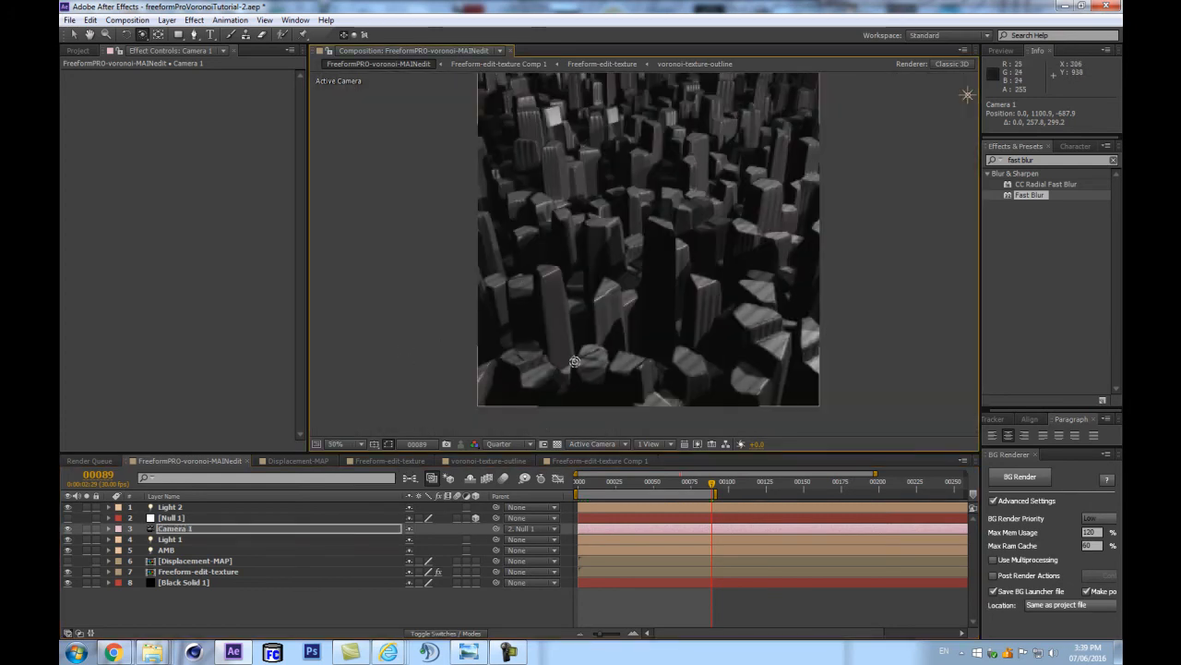
pyautogui.moveTo(755, 270); pyautogui.dragTo(756, 268)
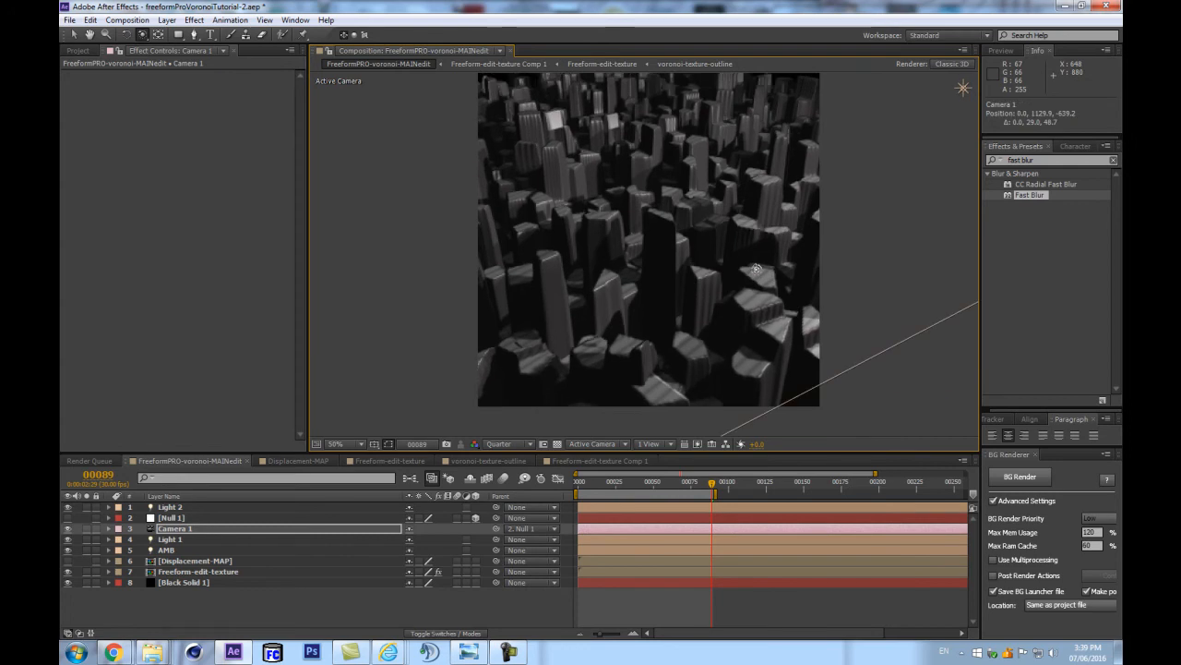
pyautogui.scroll(-1, 776, 272)
pyautogui.scroll(1, 776, 272)
pyautogui.click(172, 531)
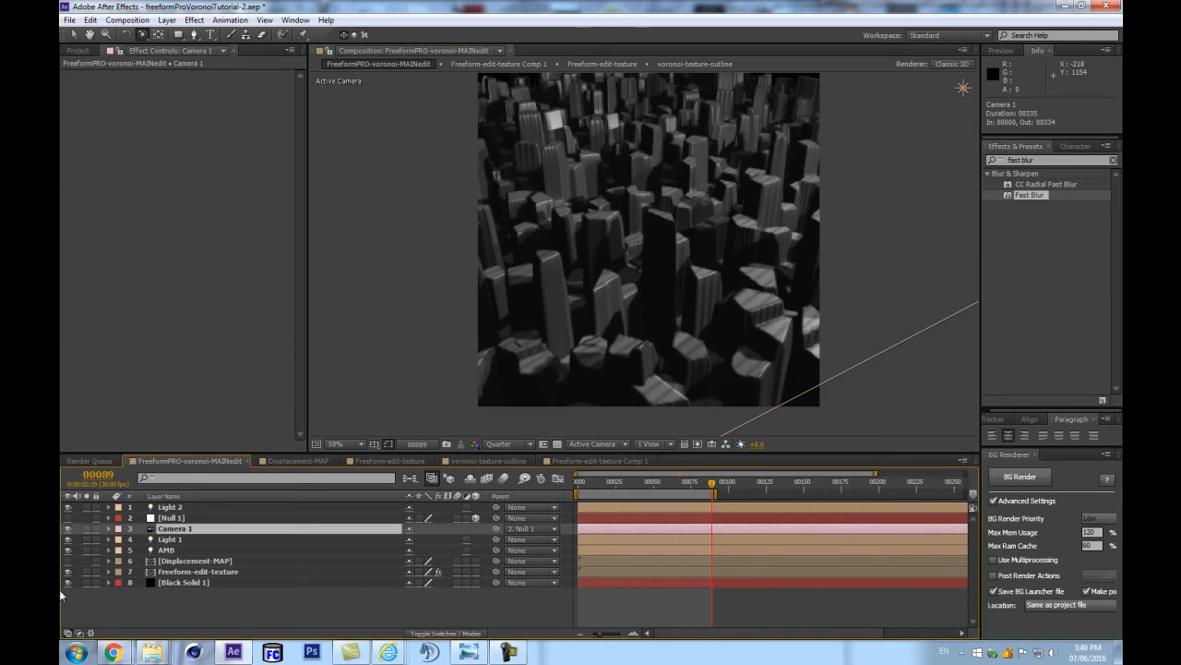
pyautogui.scroll(-1, 550, 321)
pyautogui.scroll(1, 550, 321)
pyautogui.click(187, 609)
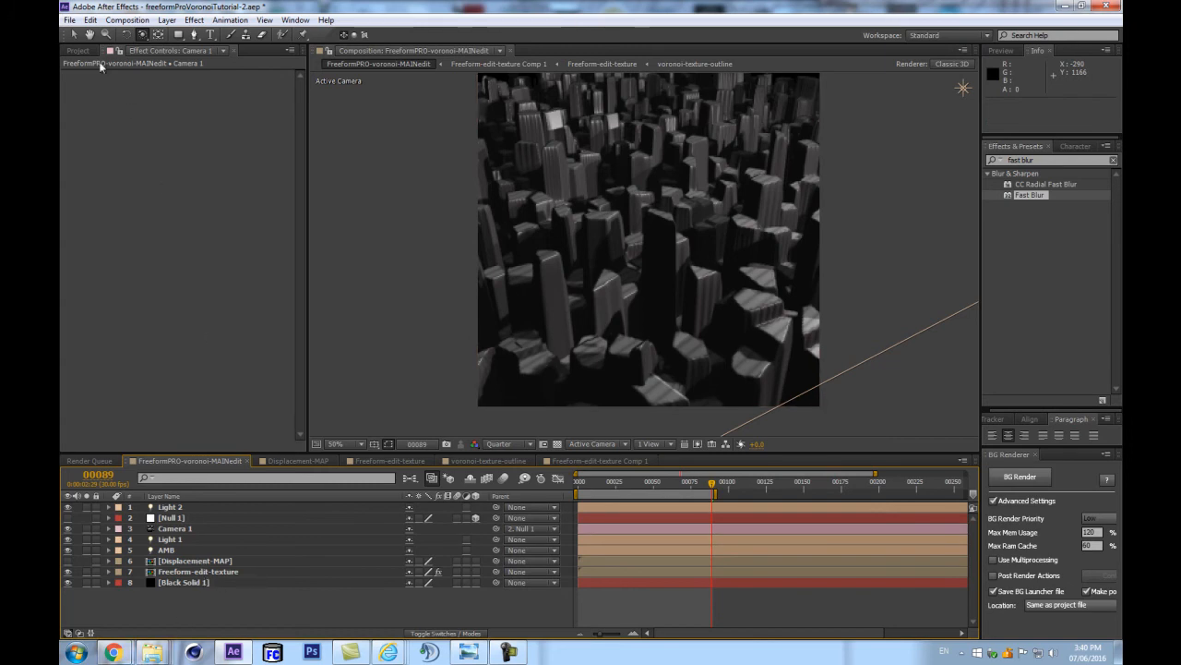
# Reveal the Reflection Mapping settings of the Freeform Pro effect on the Freeform-edit-texture layer.
pyautogui.click(78, 49)
pyautogui.click(178, 582)
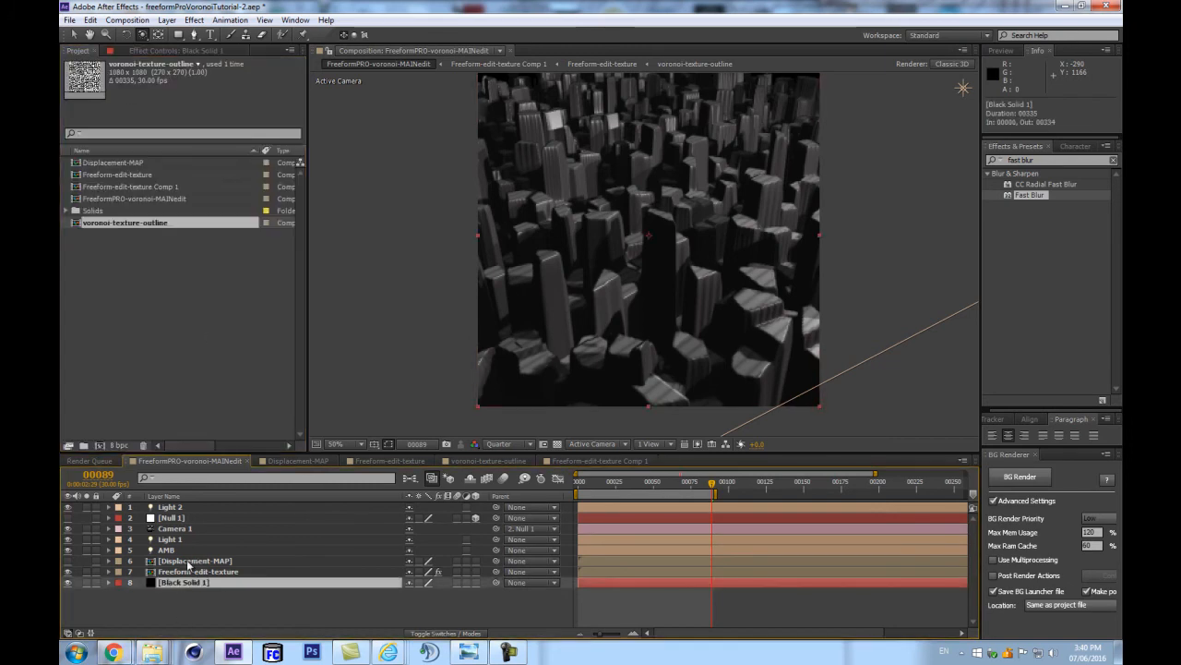
pyautogui.click(140, 50)
pyautogui.click(173, 562)
pyautogui.click(179, 582)
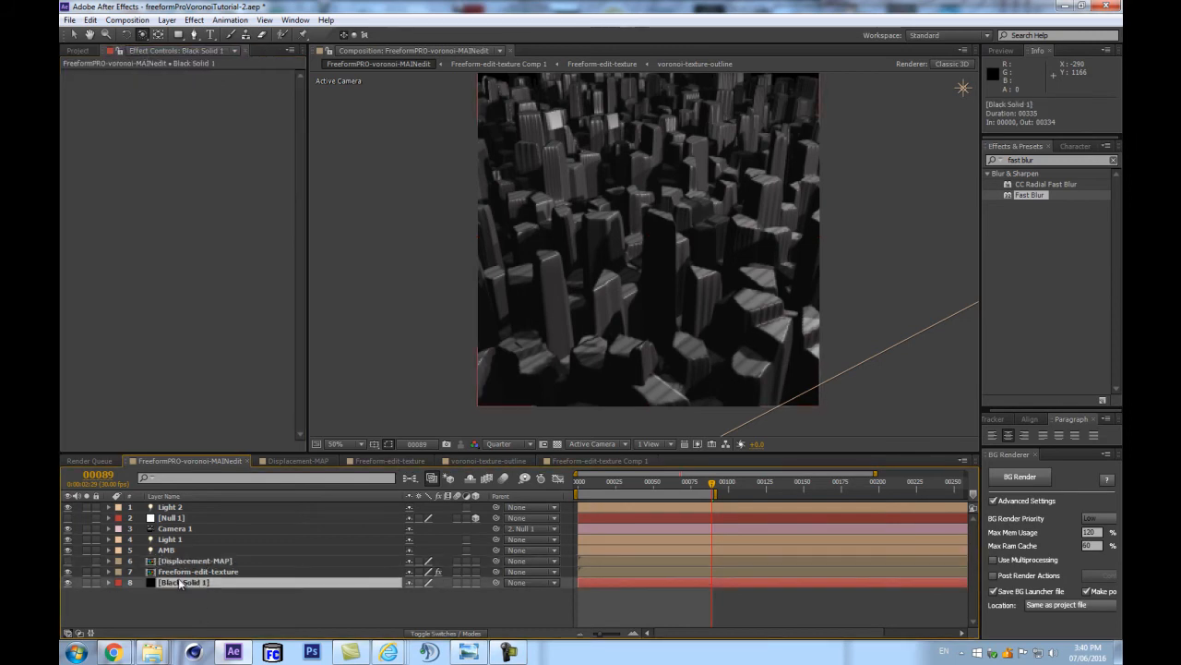
pyautogui.click(225, 571)
pyautogui.moveTo(300, 142); pyautogui.dragTo(304, 209)
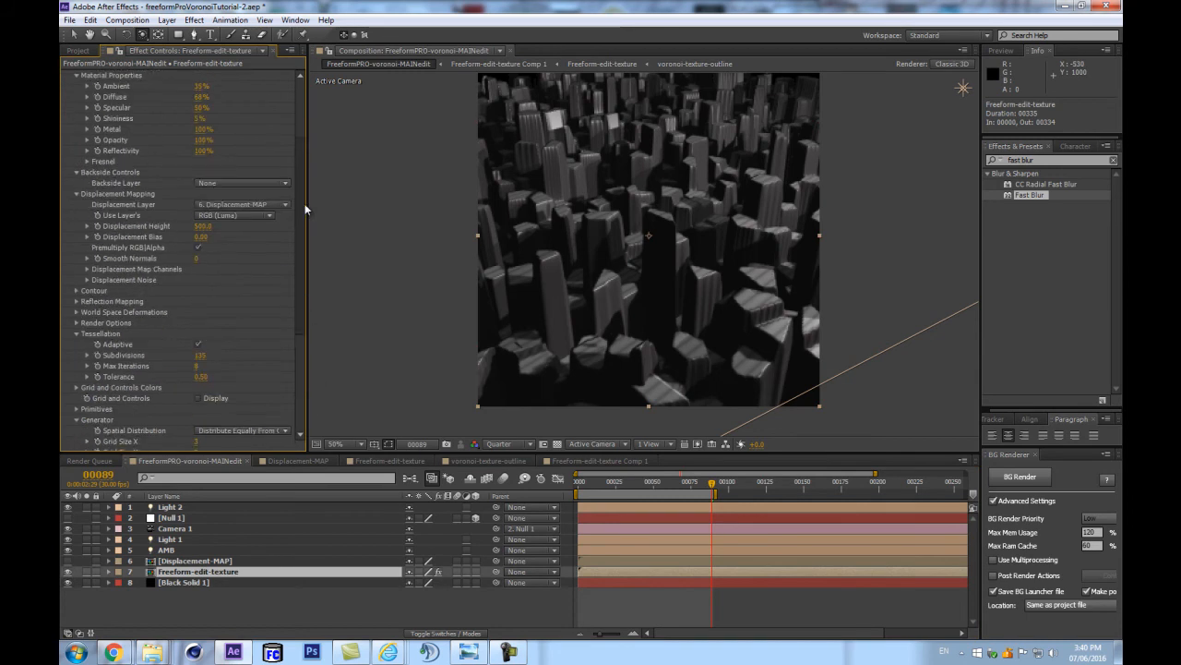
pyautogui.click(77, 301)
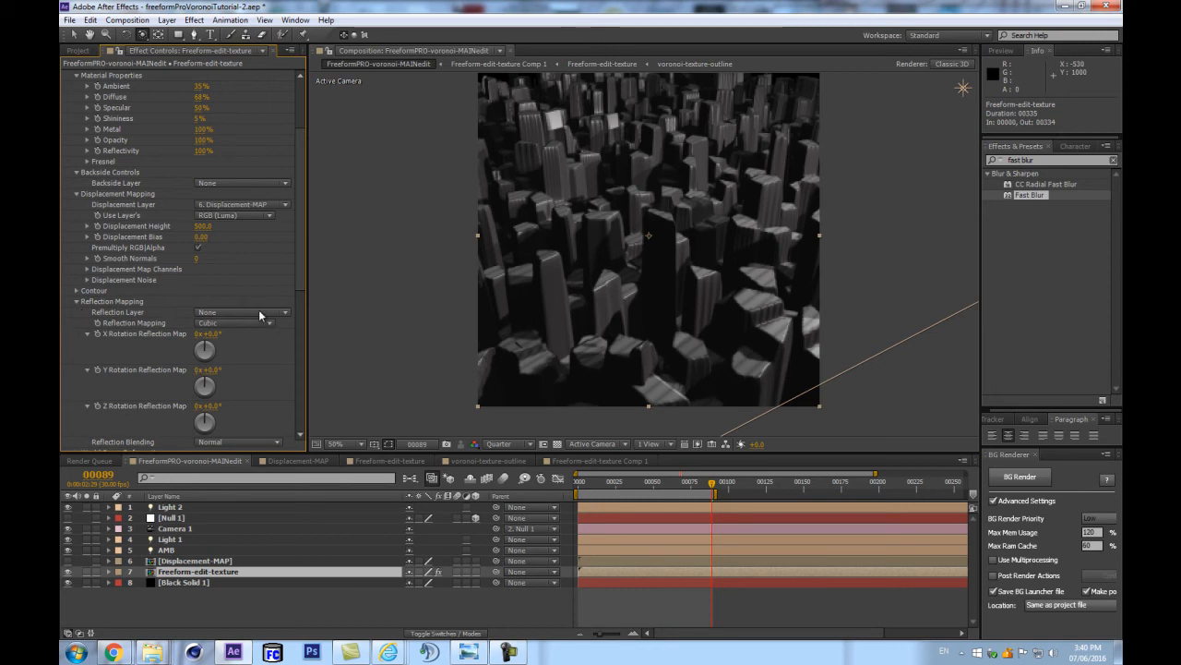
# Import graffiti_ruin_hdrmaps_com_free_032.exr from the TRAPCODE_TAO_HDRI_BUNDLE folder into the project.
pyautogui.moveTo(162, 653)
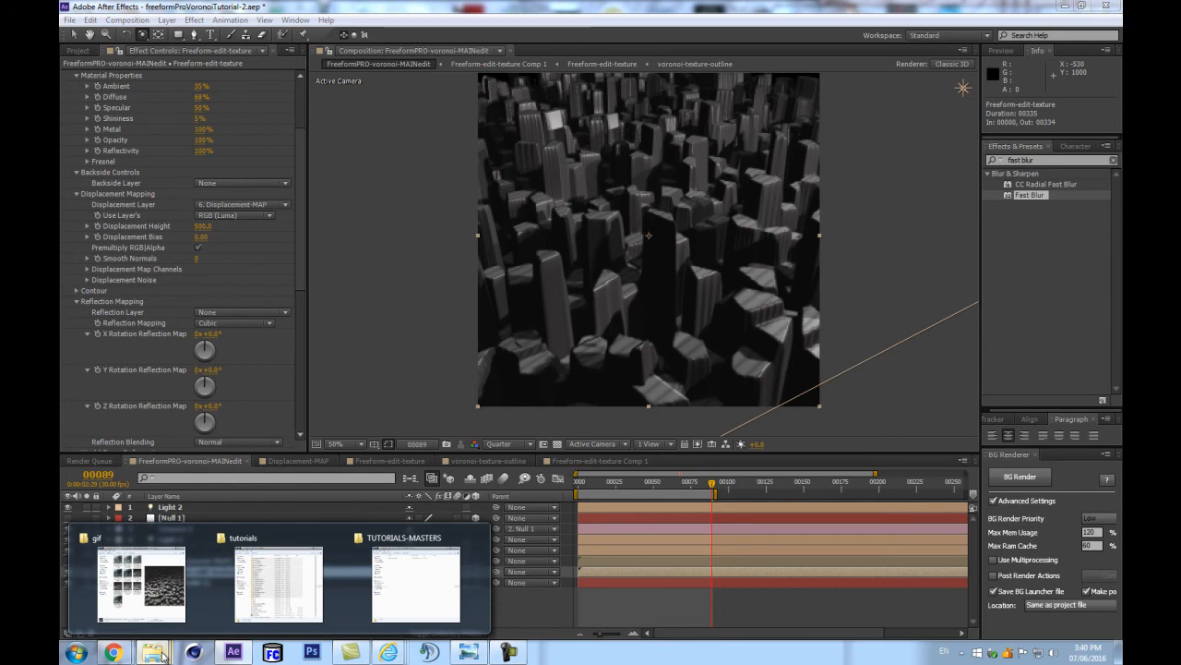
pyautogui.click(141, 584)
pyautogui.click(703, 163)
pyautogui.click(866, 153)
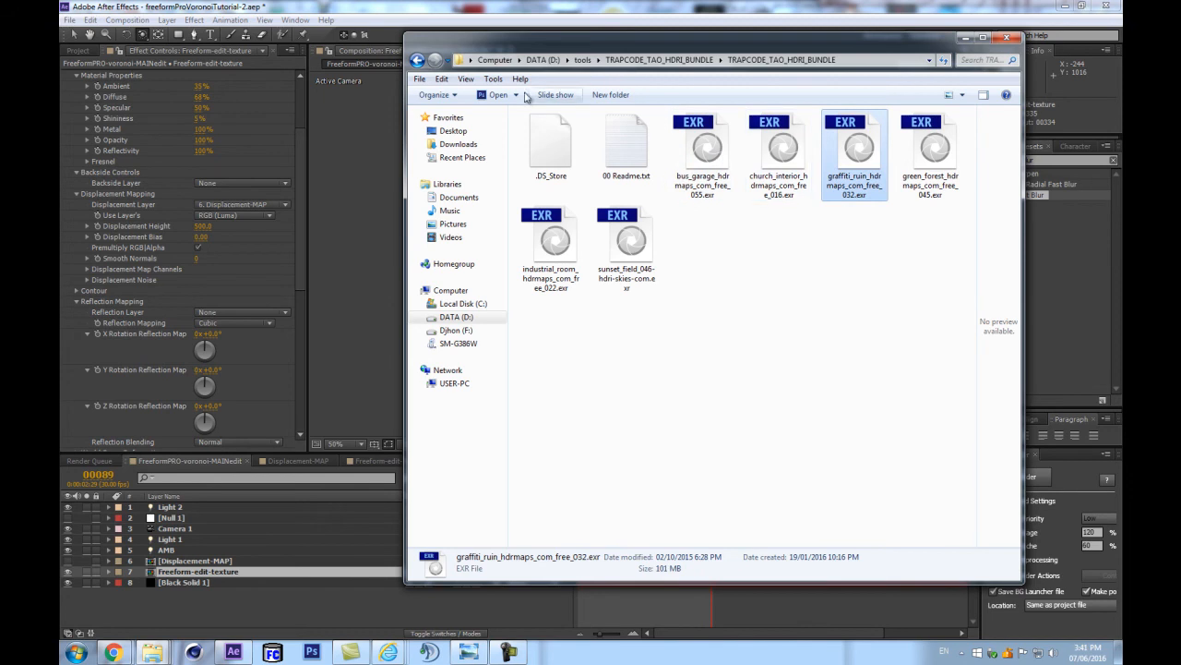
pyautogui.click(79, 51)
pyautogui.moveTo(153, 646)
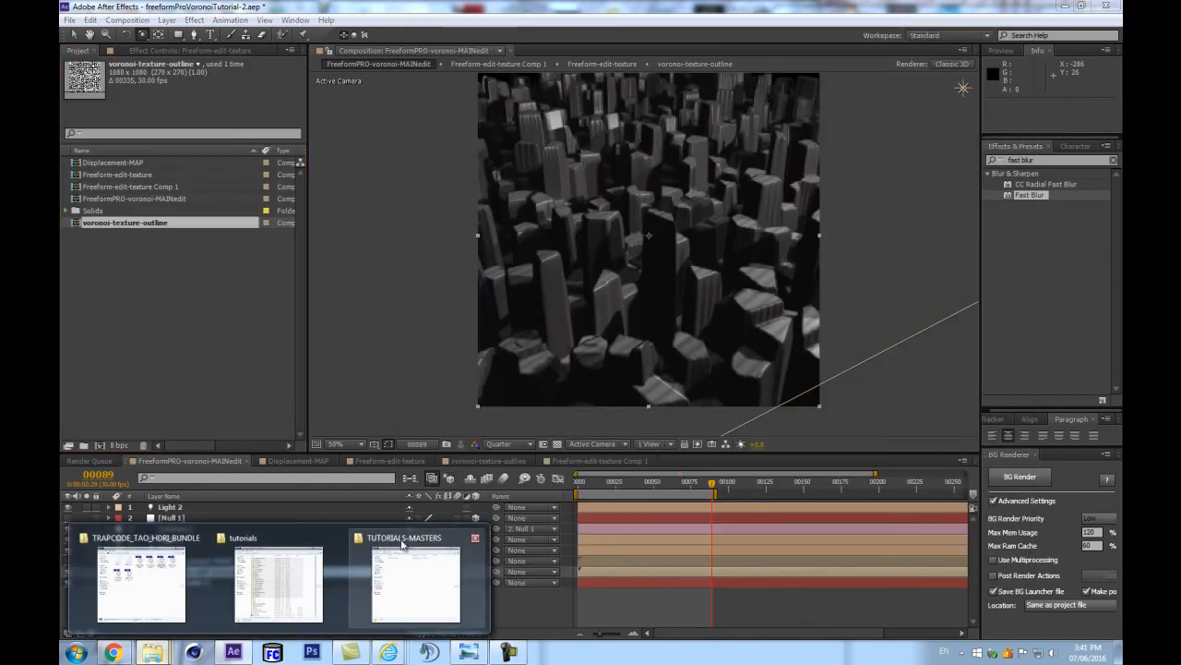
pyautogui.click(155, 579)
pyautogui.moveTo(868, 152); pyautogui.dragTo(280, 318)
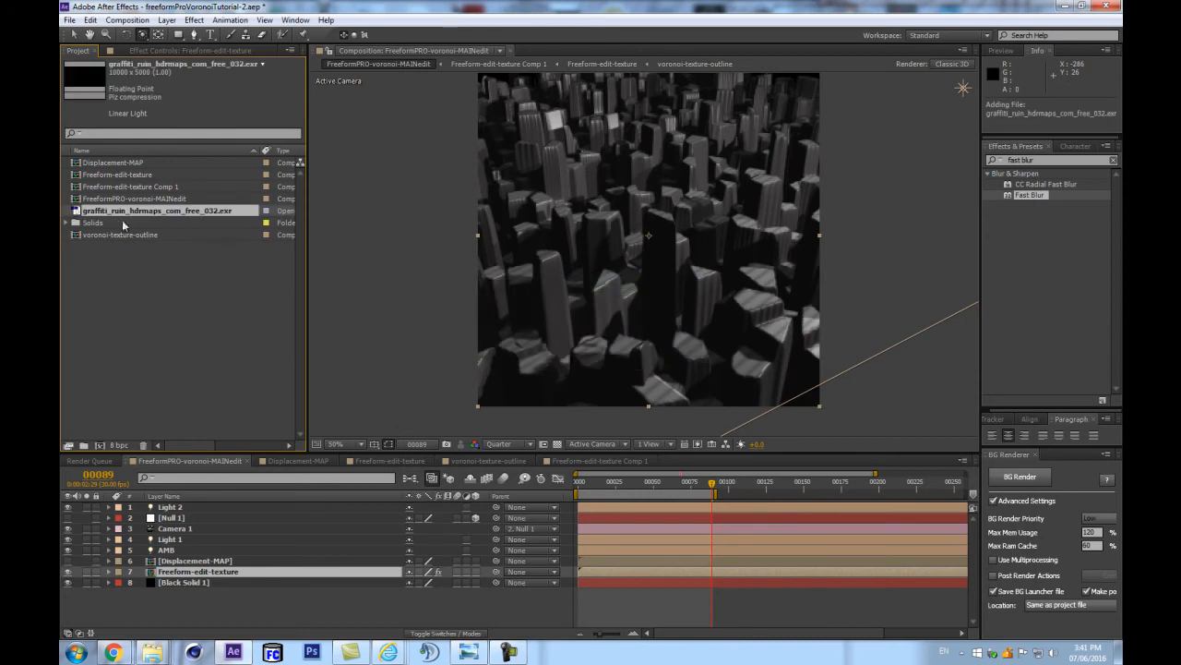
# Create a new composition from the imported graffiti_ruin EXR and rename it reflection.
pyautogui.moveTo(93, 395); pyautogui.dragTo(99, 445)
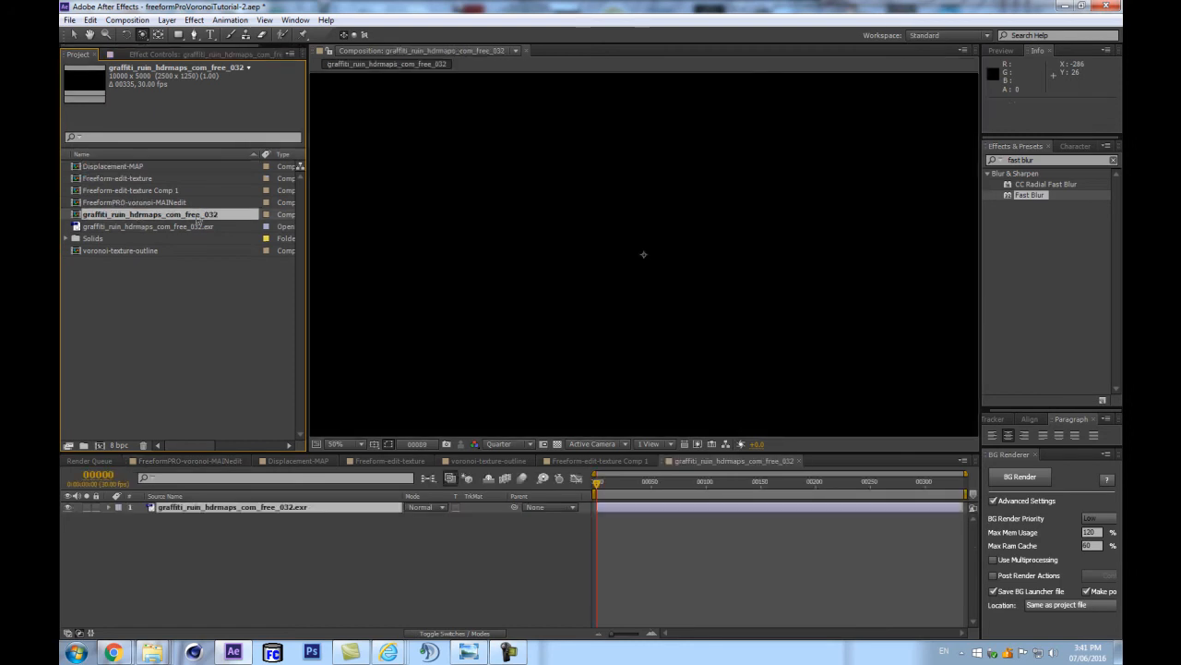
pyautogui.press('Return')
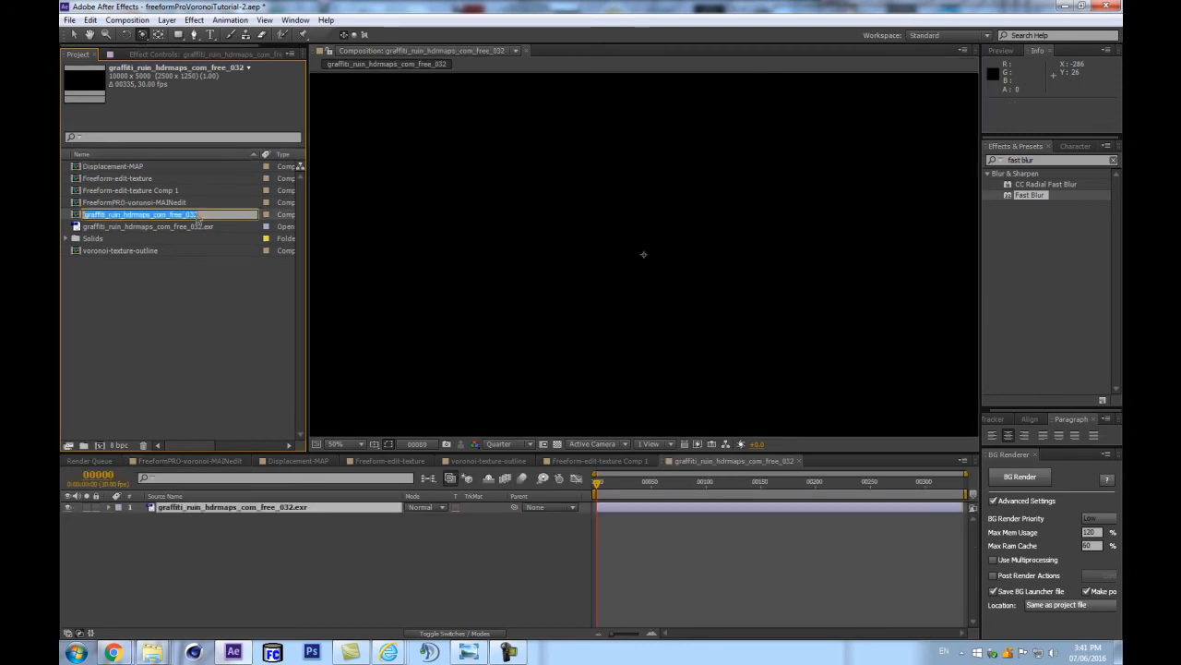
pyautogui.write('reflecrftion')
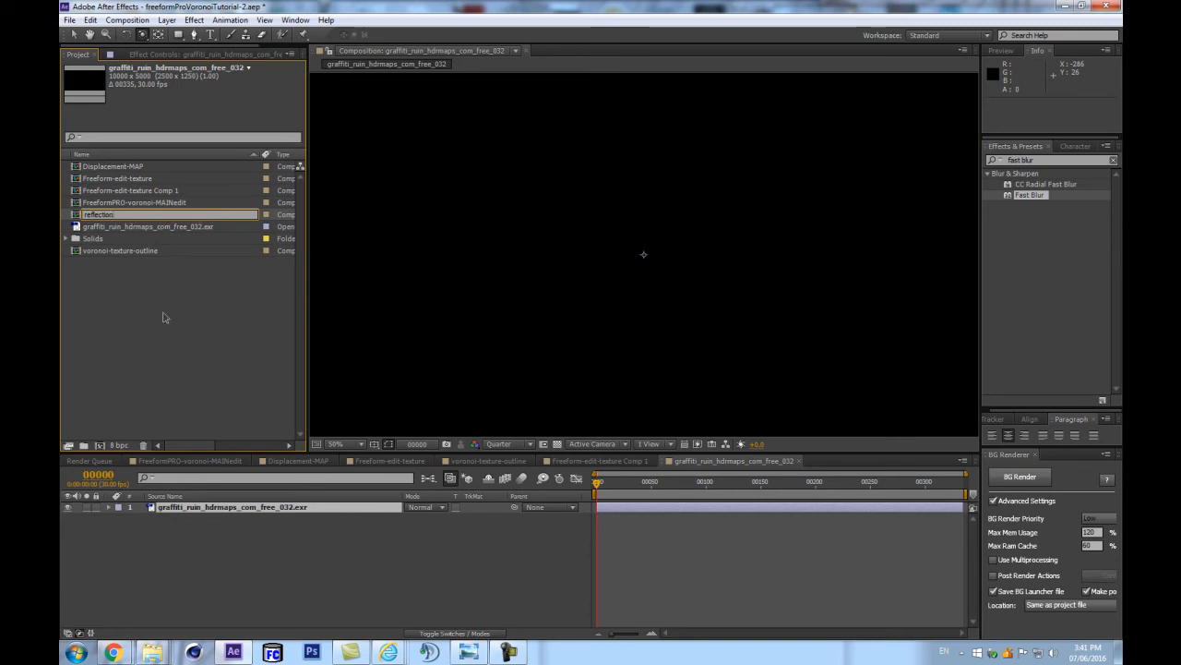
pyautogui.click(172, 264)
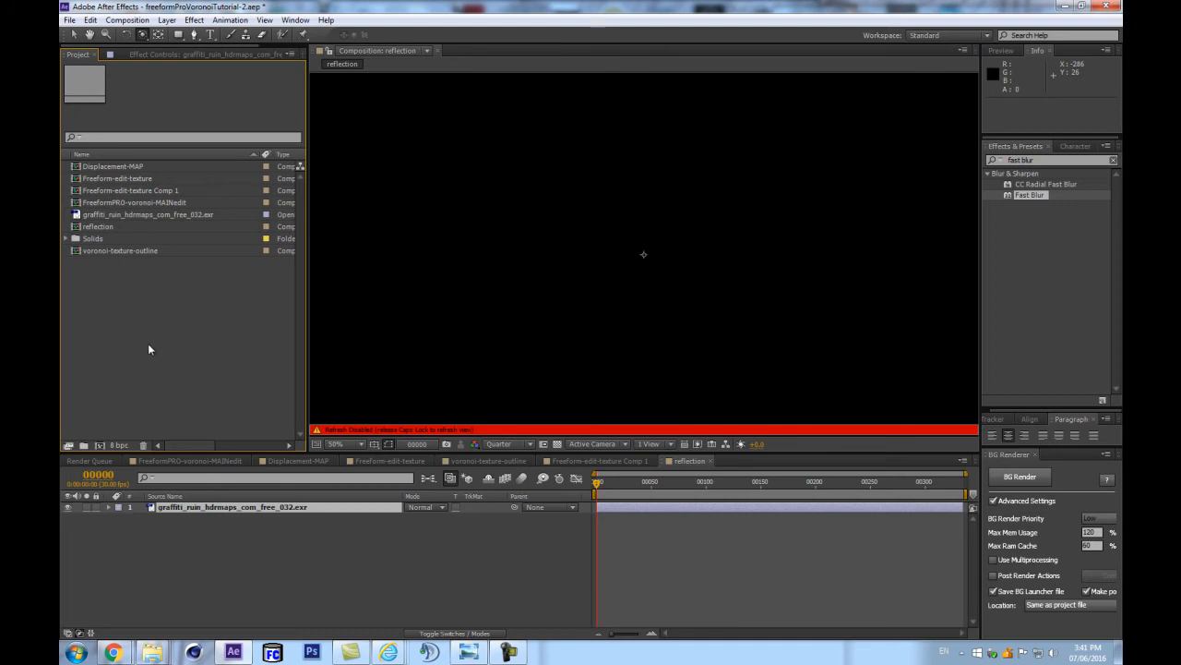
# Add the reflection composition to FreeformPRO-voronoi-MAINedit as the lowest layer, beneath Black Solid 1.
pyautogui.doubleClick(139, 202)
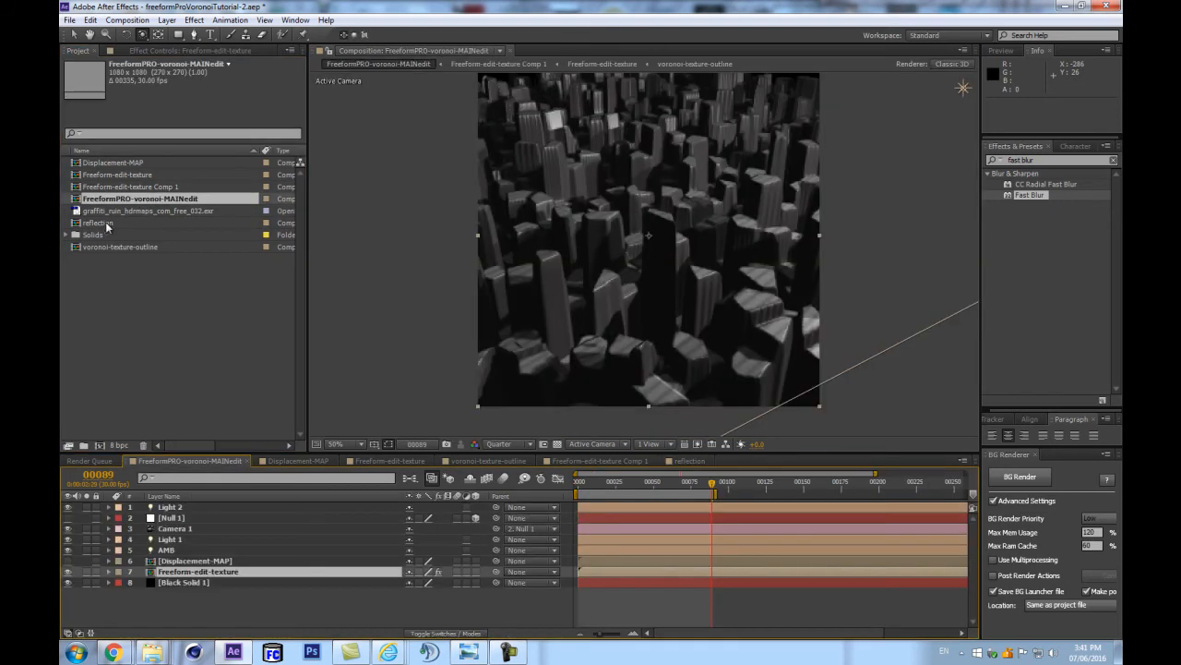
pyautogui.moveTo(98, 223); pyautogui.dragTo(245, 593)
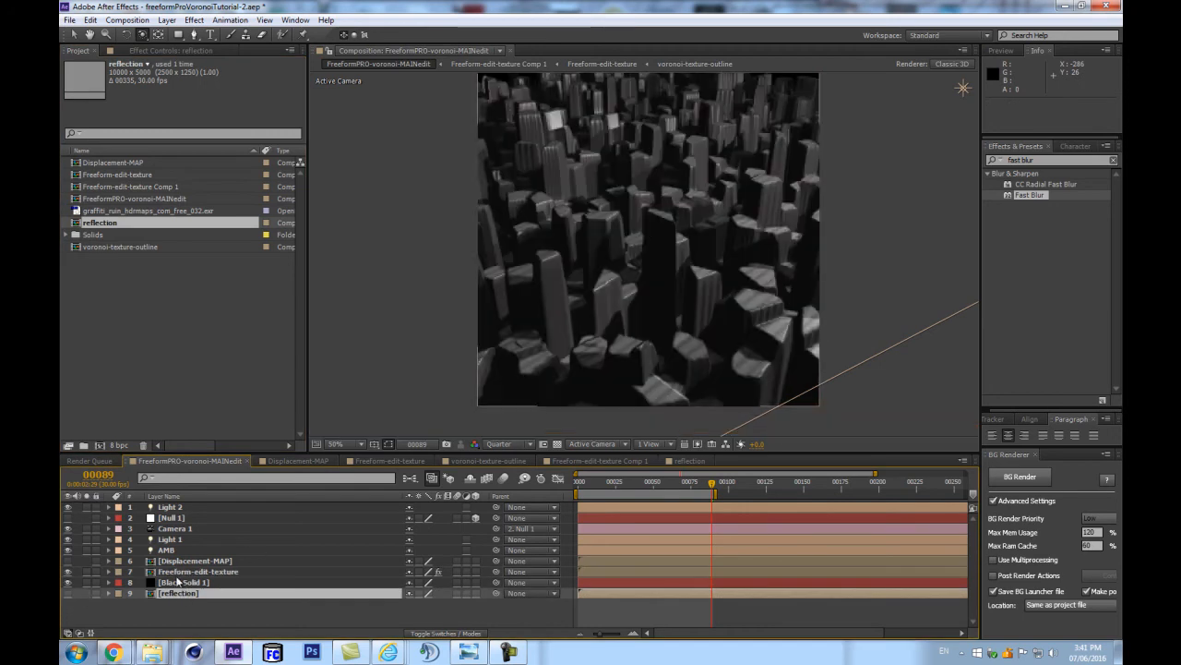
pyautogui.click(184, 582)
pyautogui.click(150, 52)
pyautogui.click(79, 50)
# Set the Freeform-edit-texture layer's Reflection Mapping to Equirectangular and its Reflection Layer to 9. reflection.
pyautogui.click(185, 572)
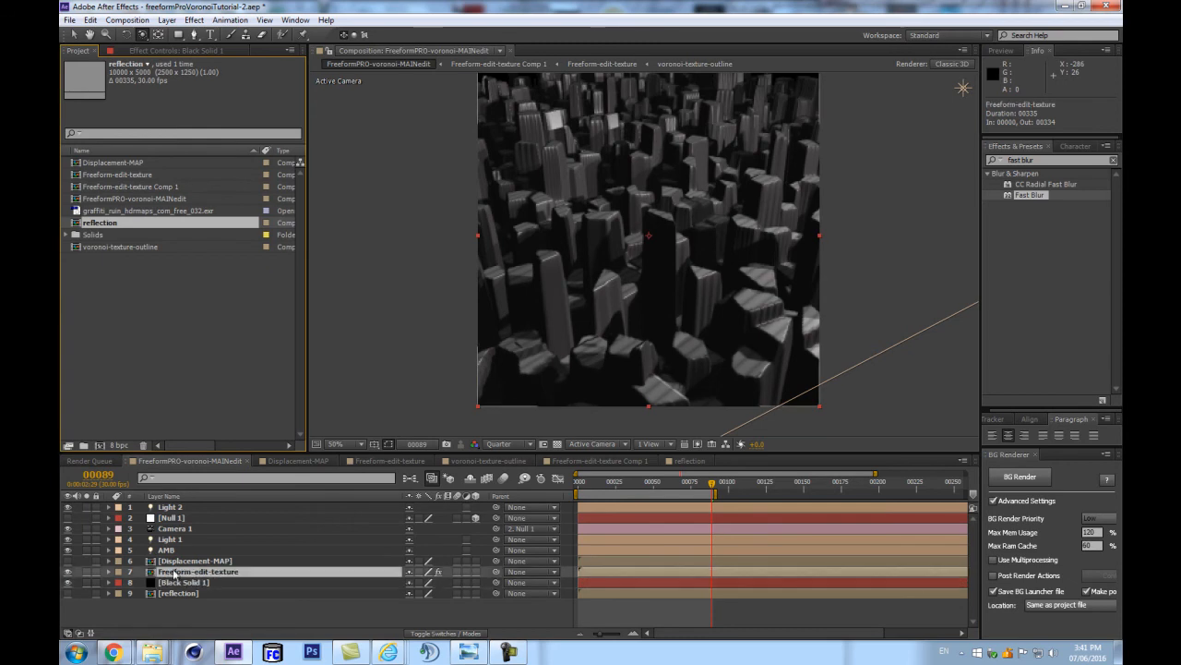
pyautogui.click(203, 51)
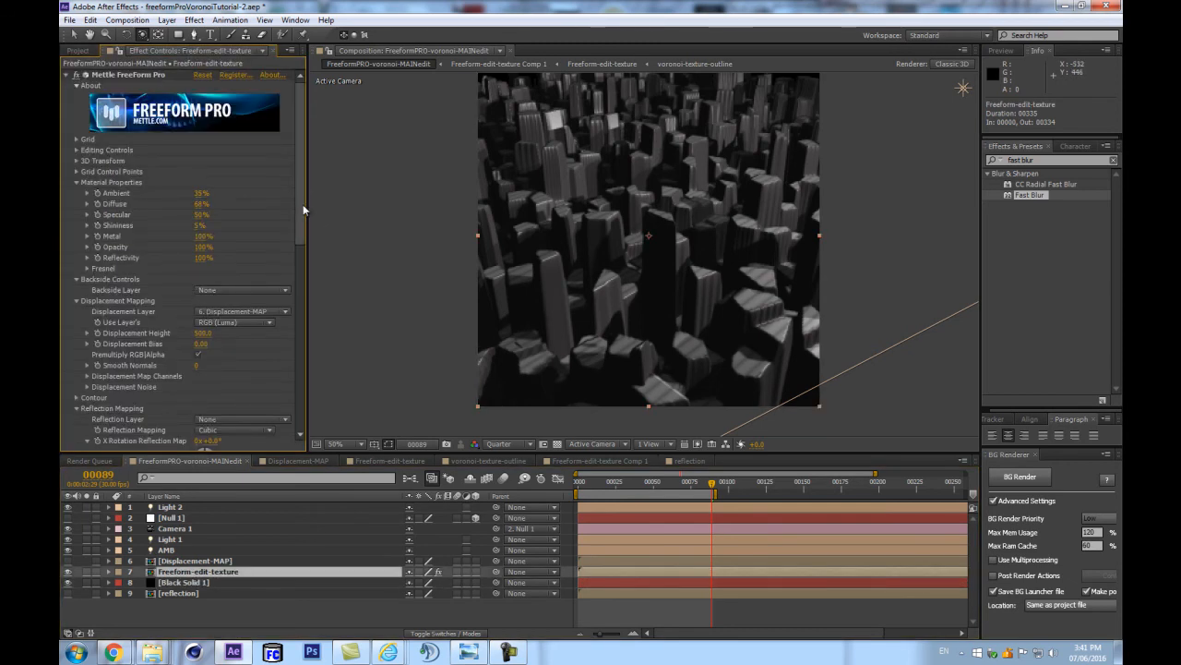
pyautogui.scroll(-10, 294, 369)
pyautogui.scroll(5, 138, 251)
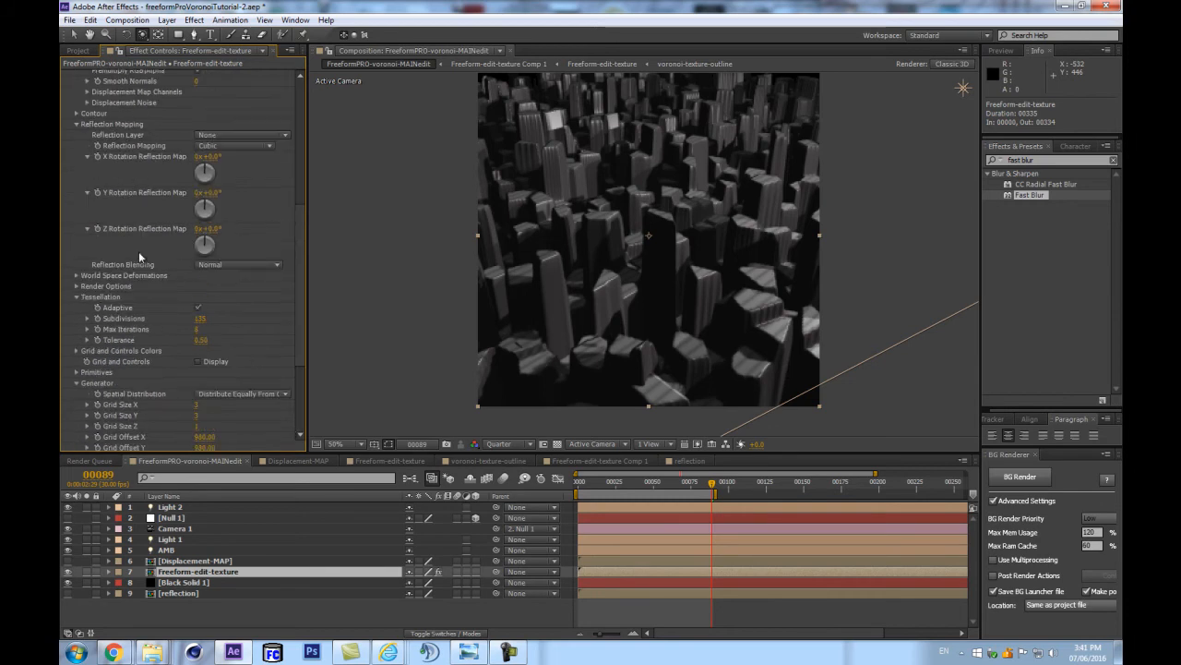
pyautogui.click(214, 145)
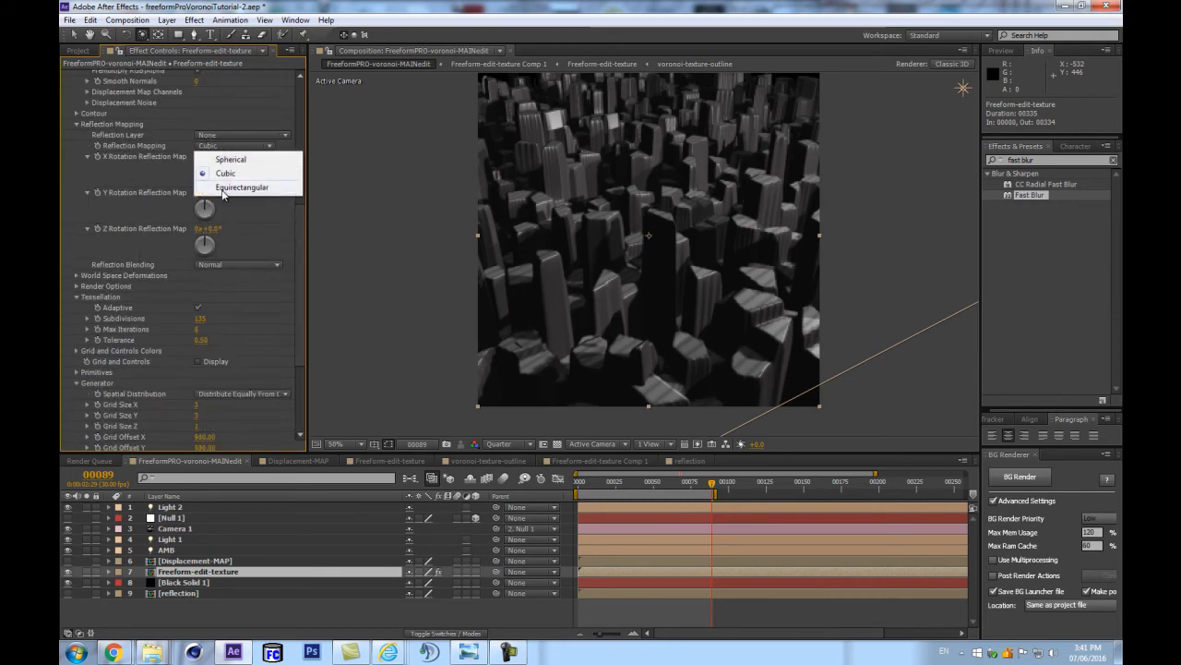
pyautogui.click(232, 187)
pyautogui.click(237, 136)
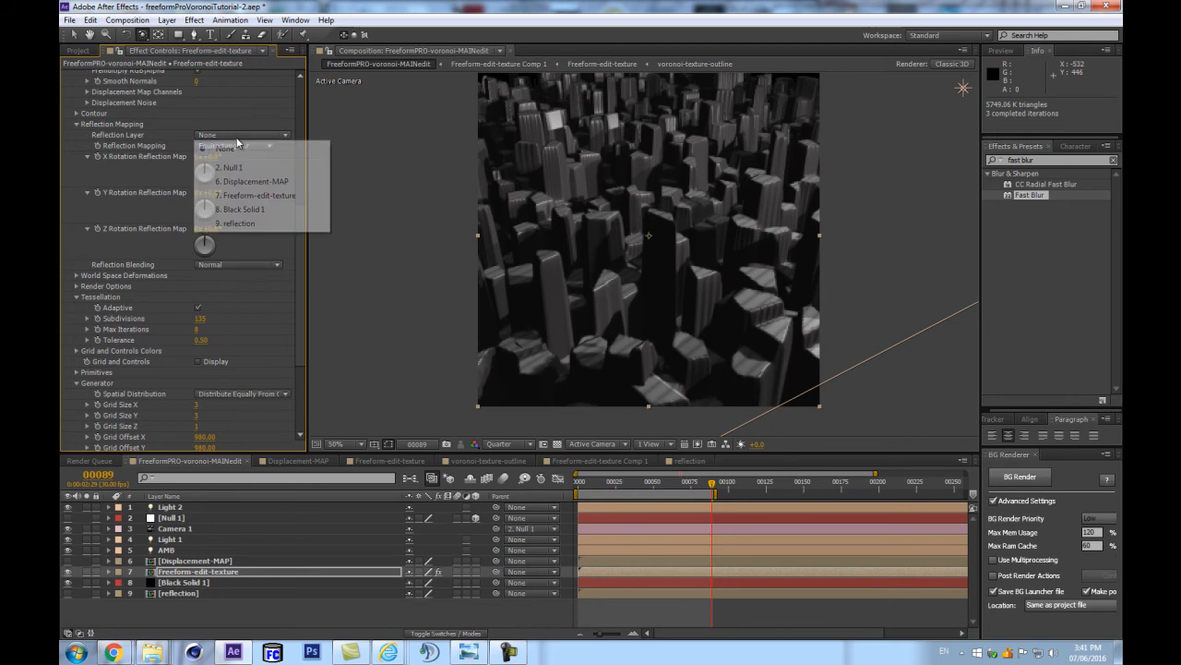
pyautogui.click(229, 223)
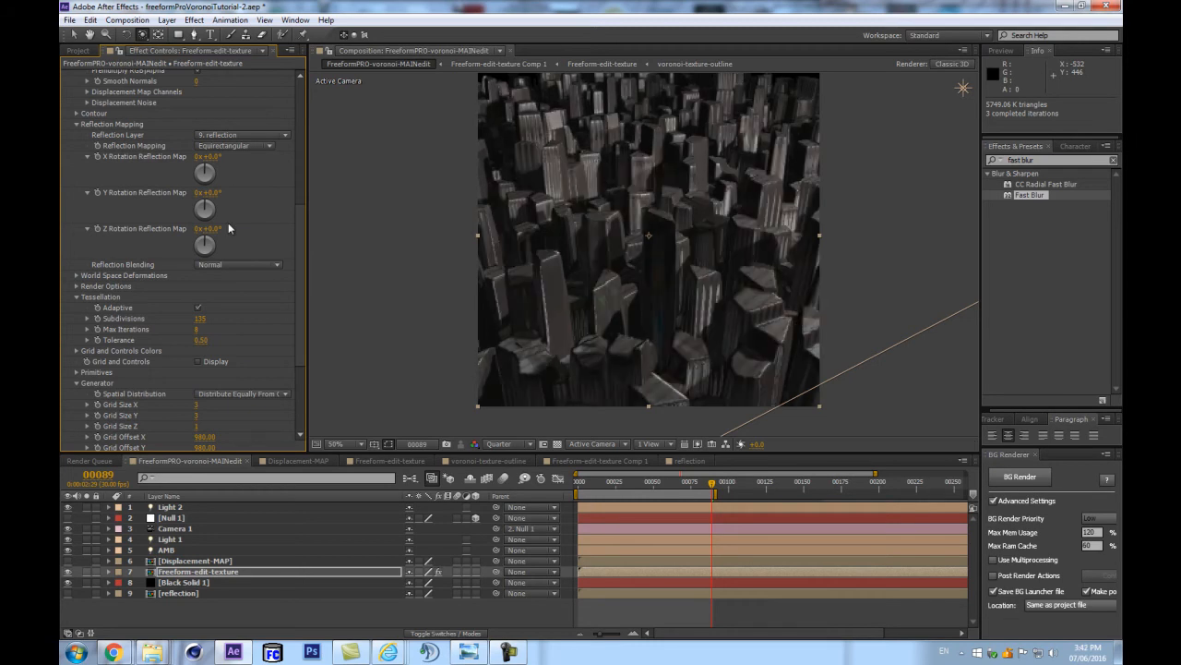
# Set the preview resolution to Full and inspect the reflections on the pillars up close.
pyautogui.scroll(4, 587, 180)
pyautogui.scroll(-2, 587, 181)
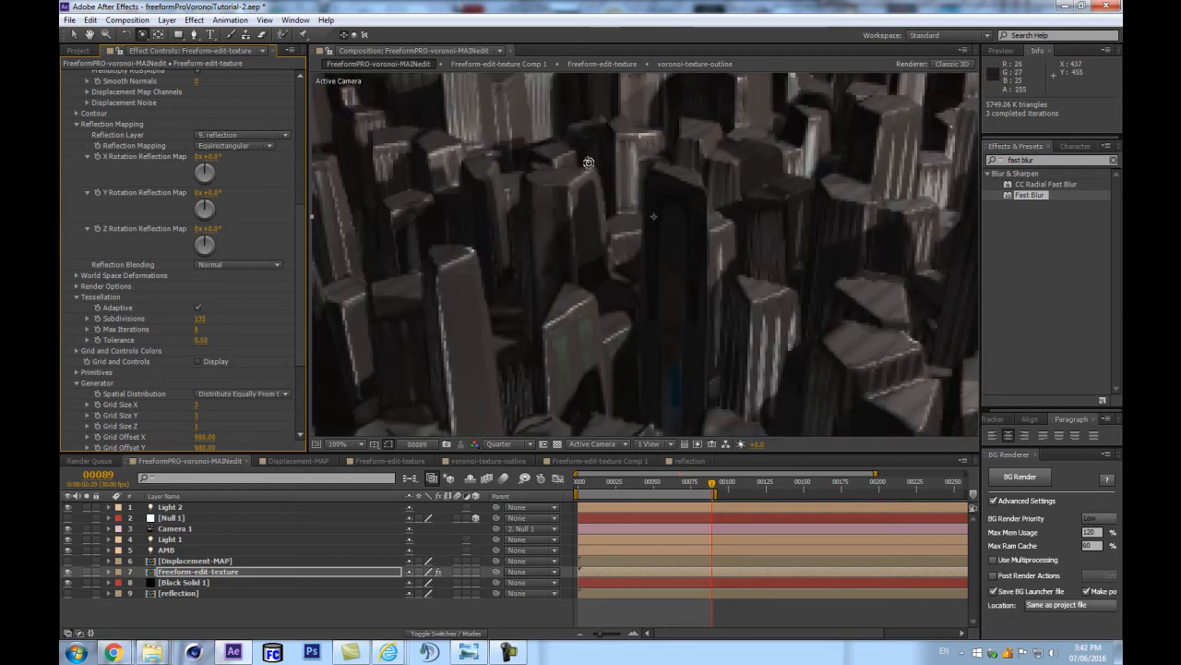
pyautogui.scroll(-2, 586, 184)
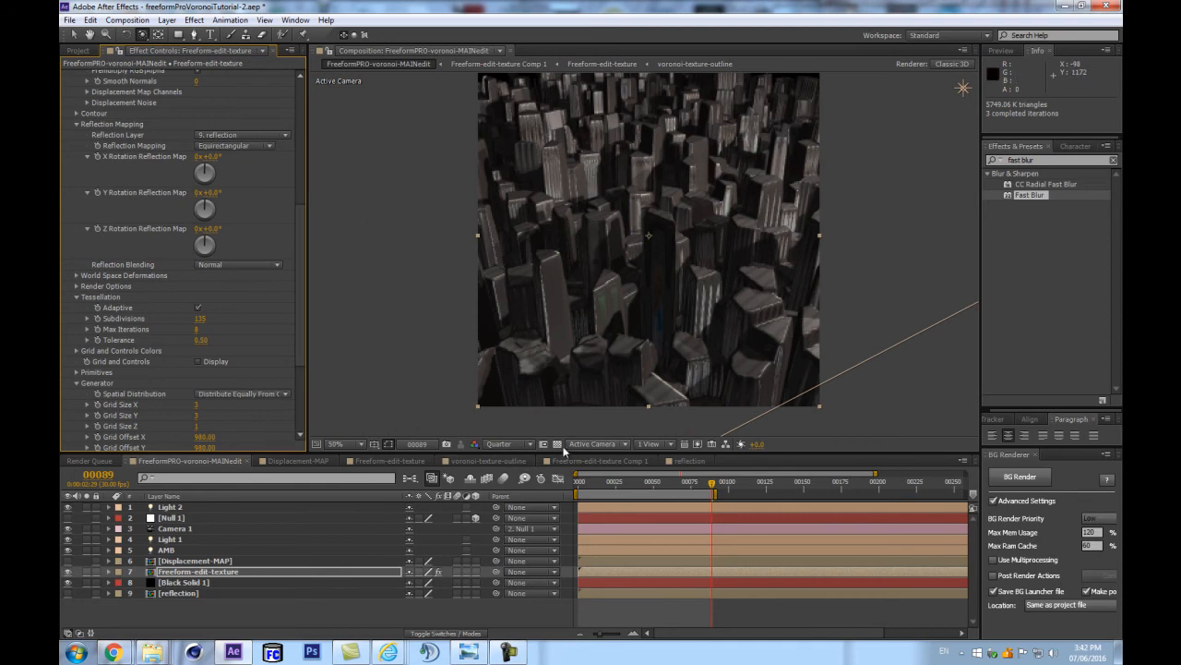
pyautogui.click(517, 444)
pyautogui.click(517, 478)
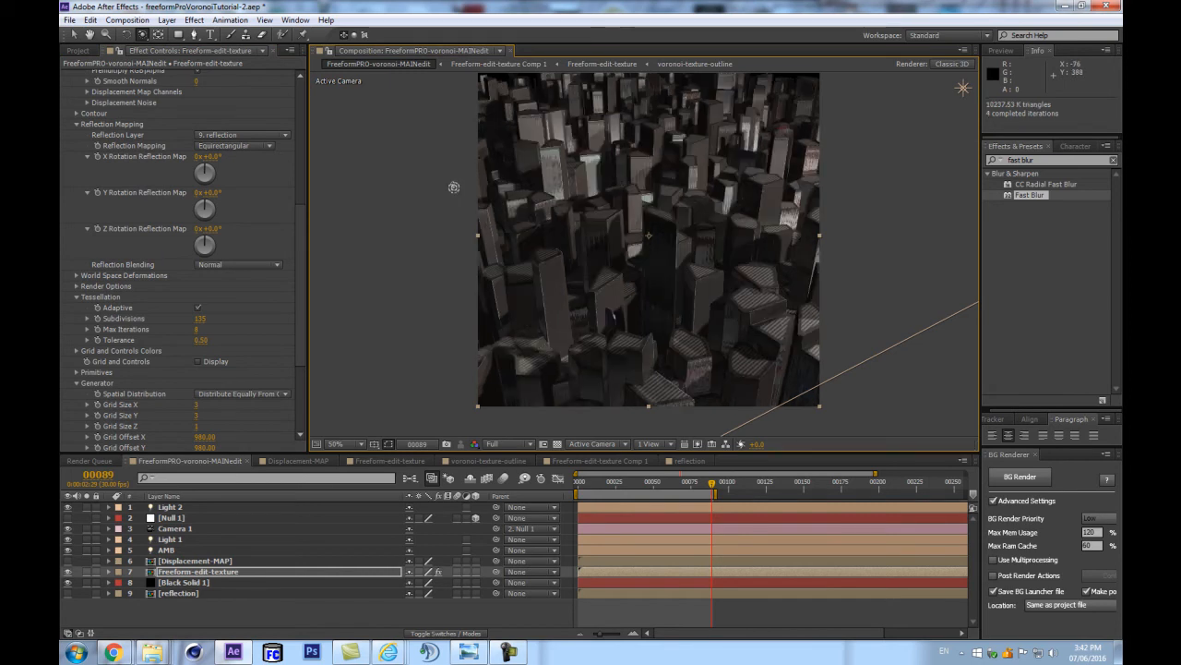
pyautogui.scroll(2, 453, 187)
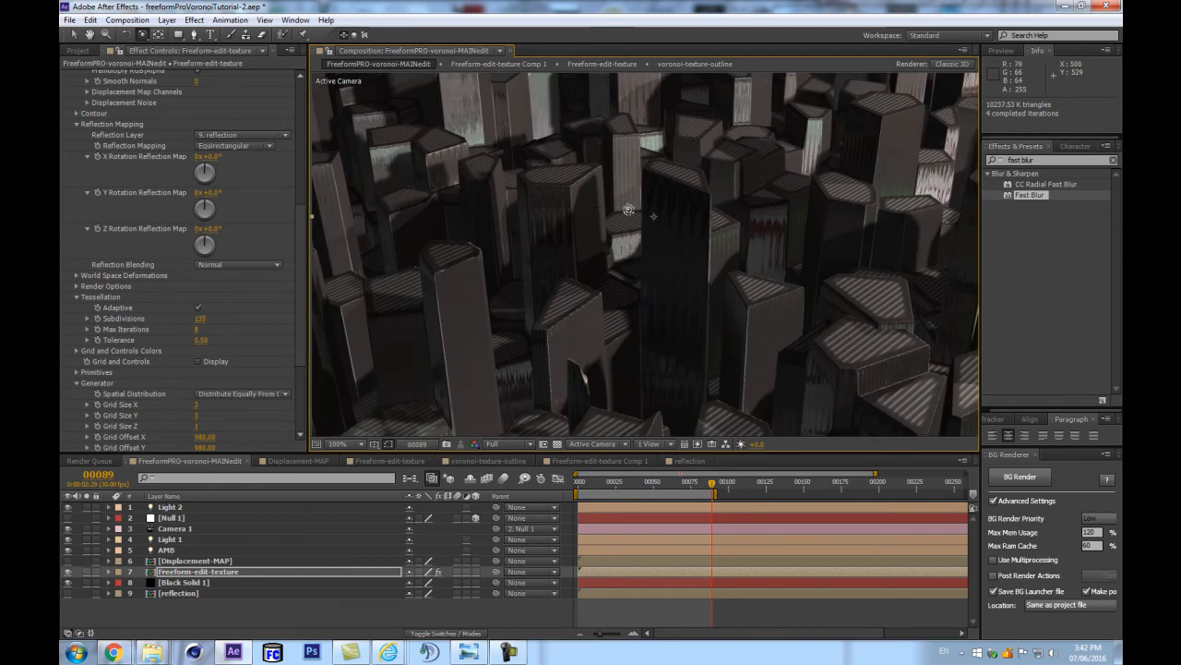
# Try Very High antialiasing in Freeform Pro's Render Options, and set it to Low.
pyautogui.click(77, 286)
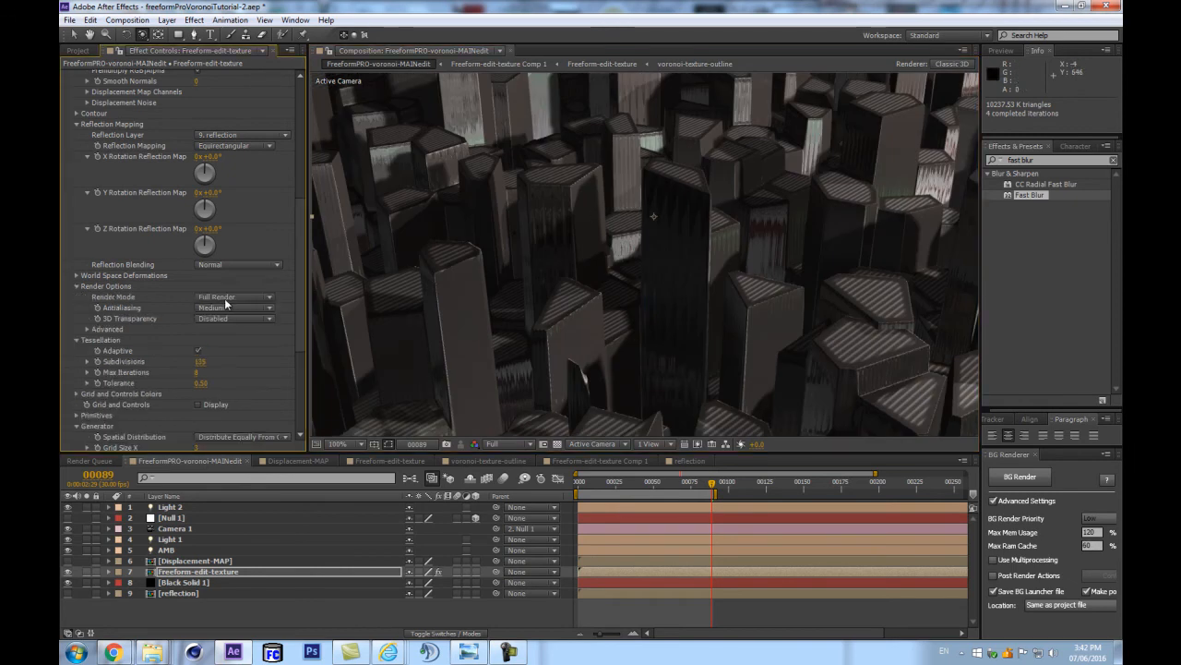
pyautogui.click(212, 307)
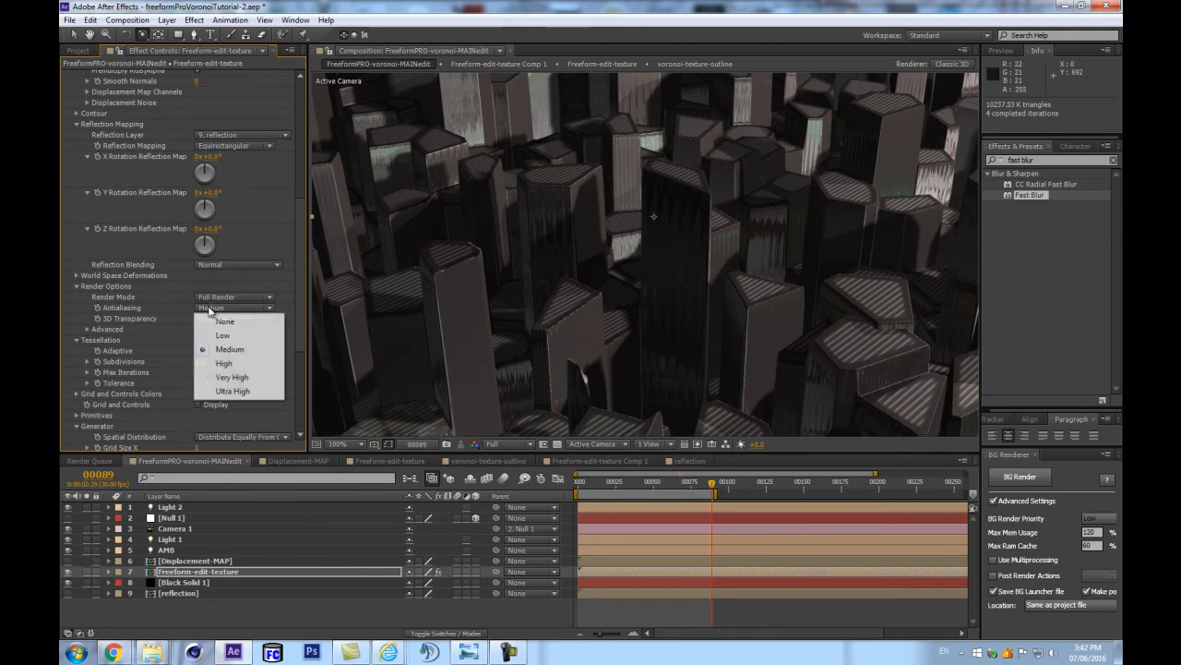
pyautogui.click(222, 378)
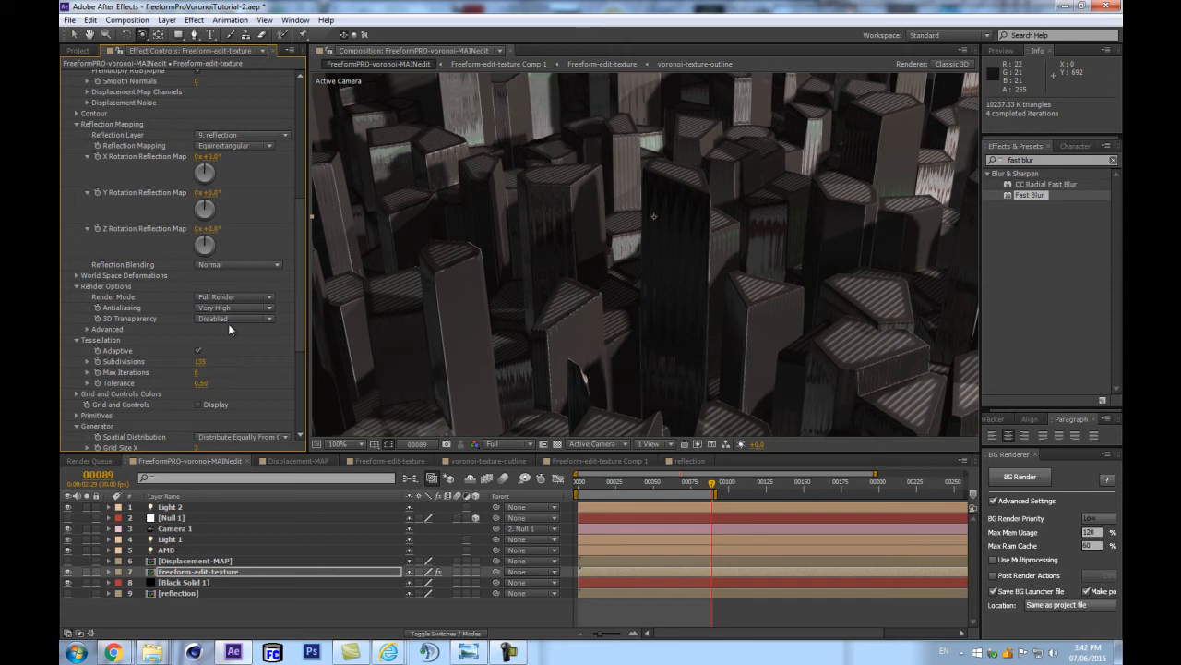
pyautogui.click(230, 308)
pyautogui.click(230, 336)
# Review the available Reflection Blending modes and keep Normal.
pyautogui.click(209, 265)
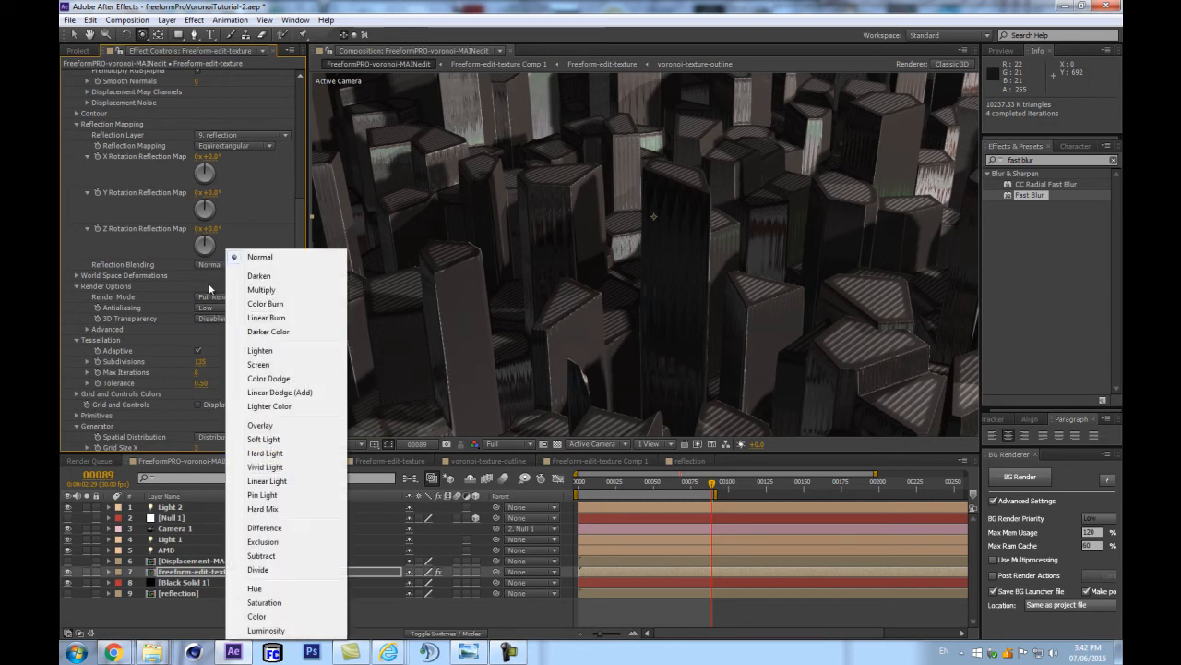
pyautogui.click(312, 257)
pyautogui.scroll(3, 277, 267)
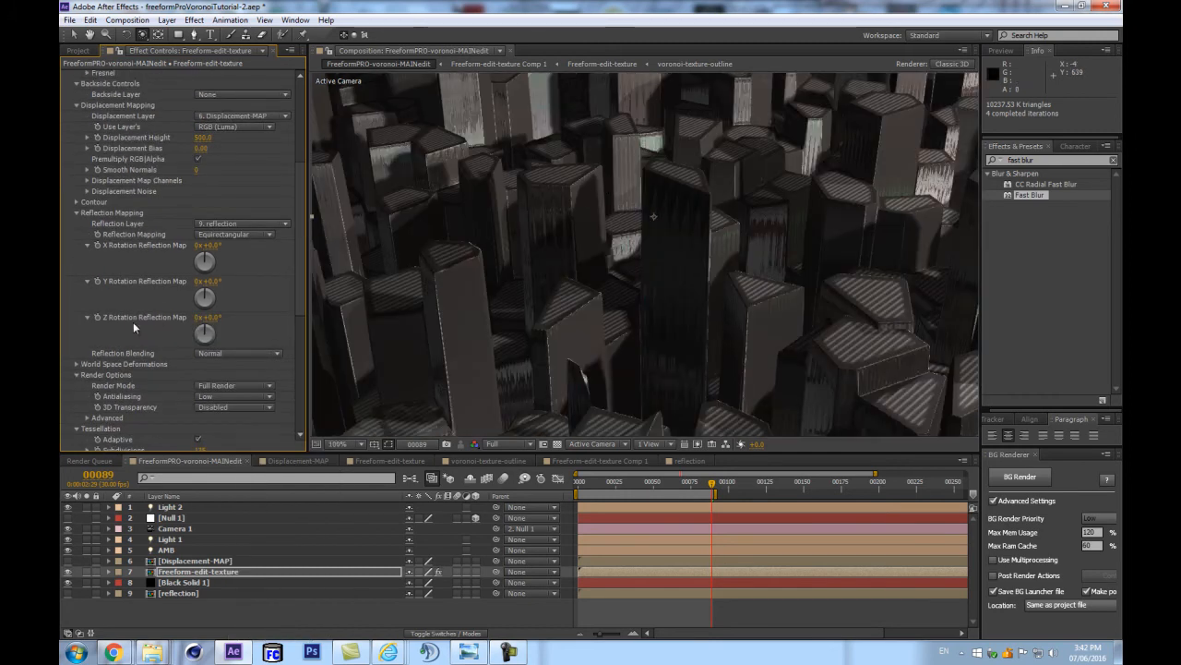
pyautogui.scroll(2, 237, 305)
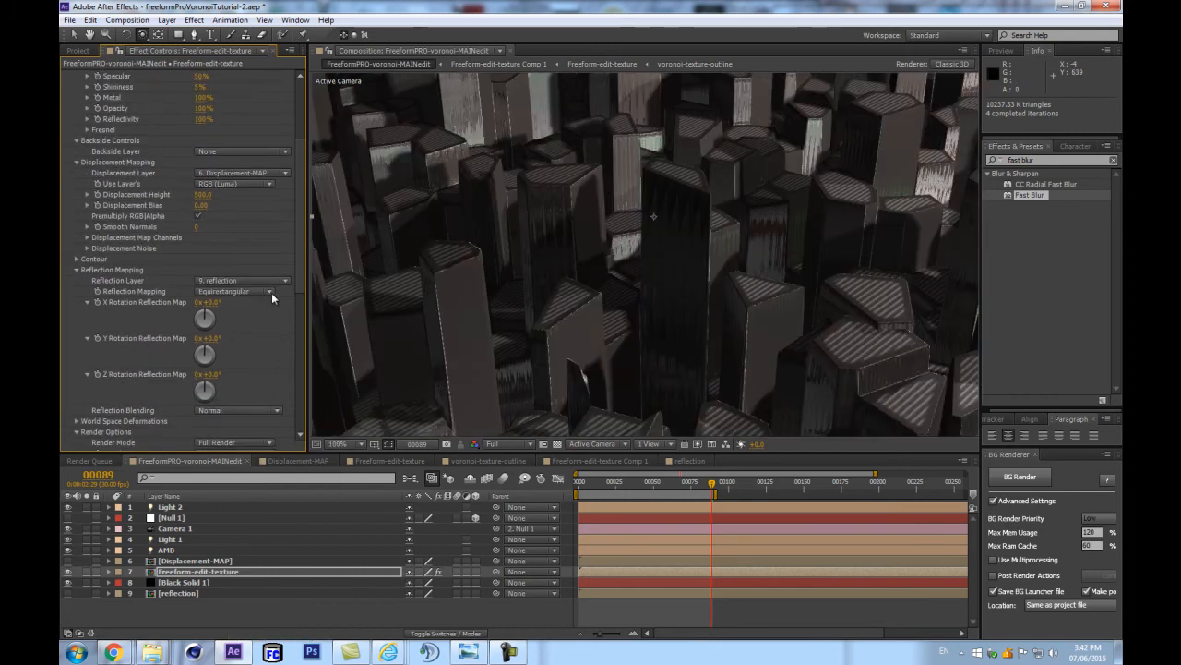
# Under Displacement Map Channels, try RGB (Luma) Inverted for Use for Reflection, and set it to RGB (Luma).
pyautogui.click(88, 238)
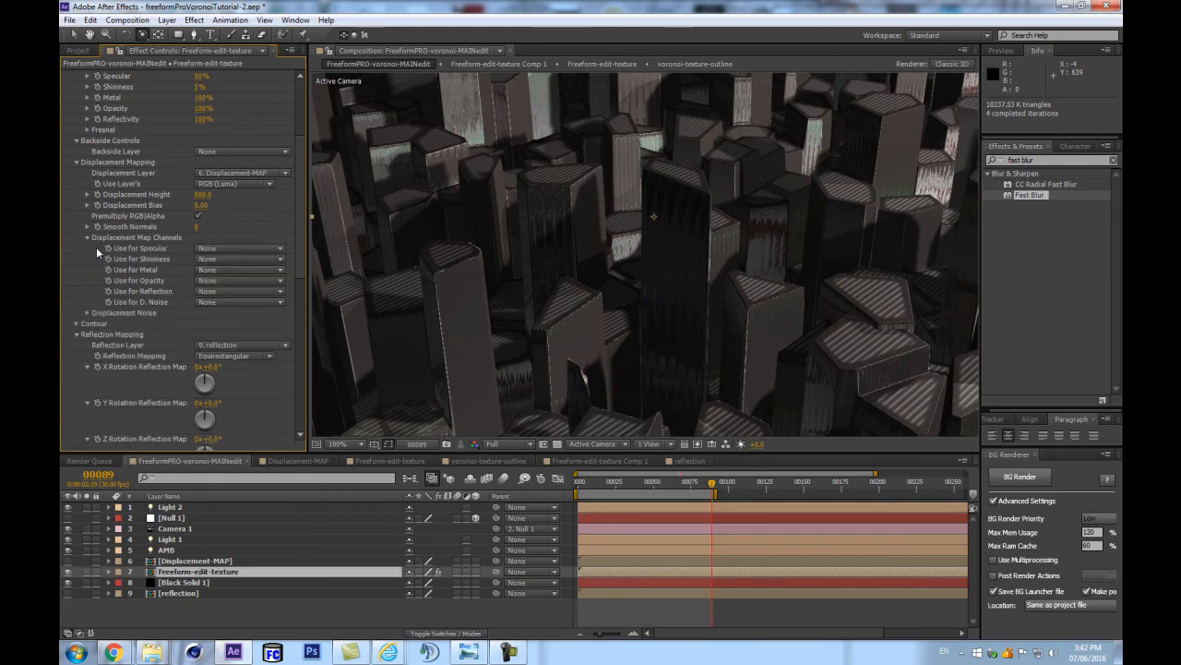
pyautogui.click(265, 290)
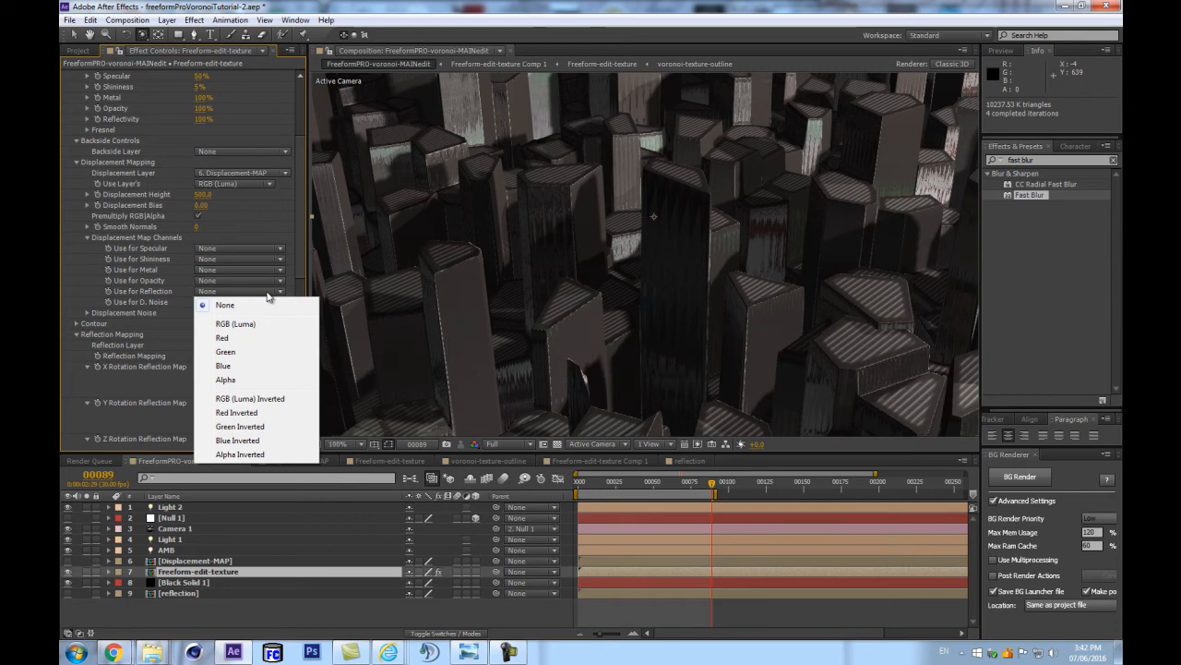
pyautogui.click(97, 248)
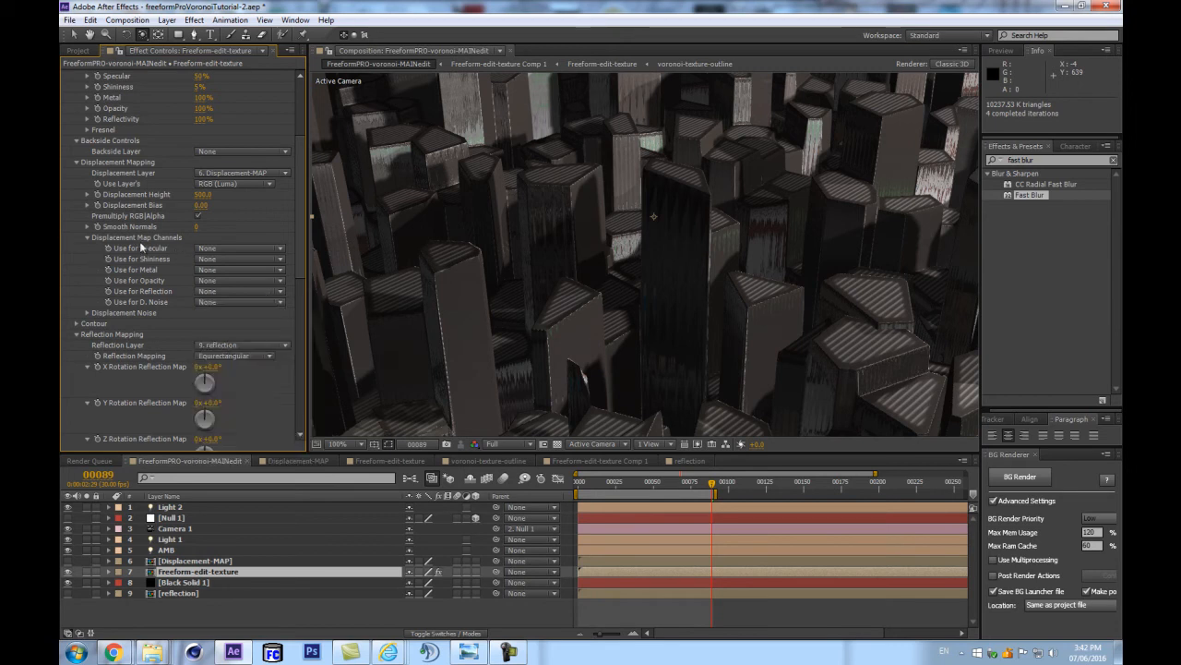
pyautogui.click(240, 291)
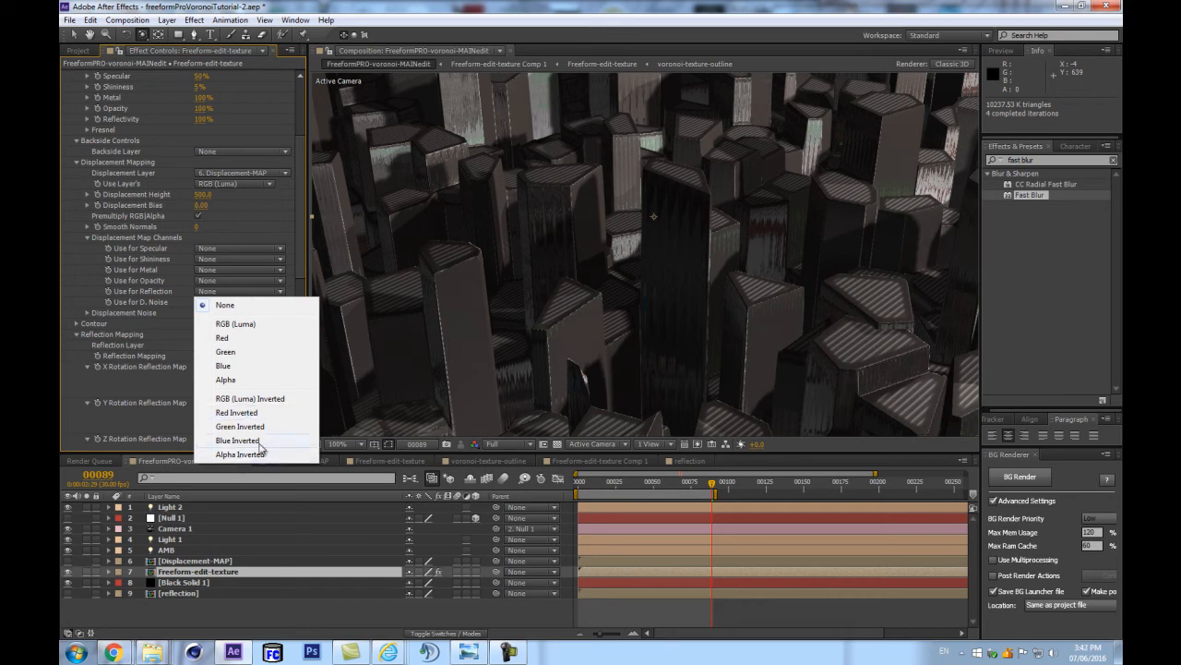
pyautogui.click(232, 400)
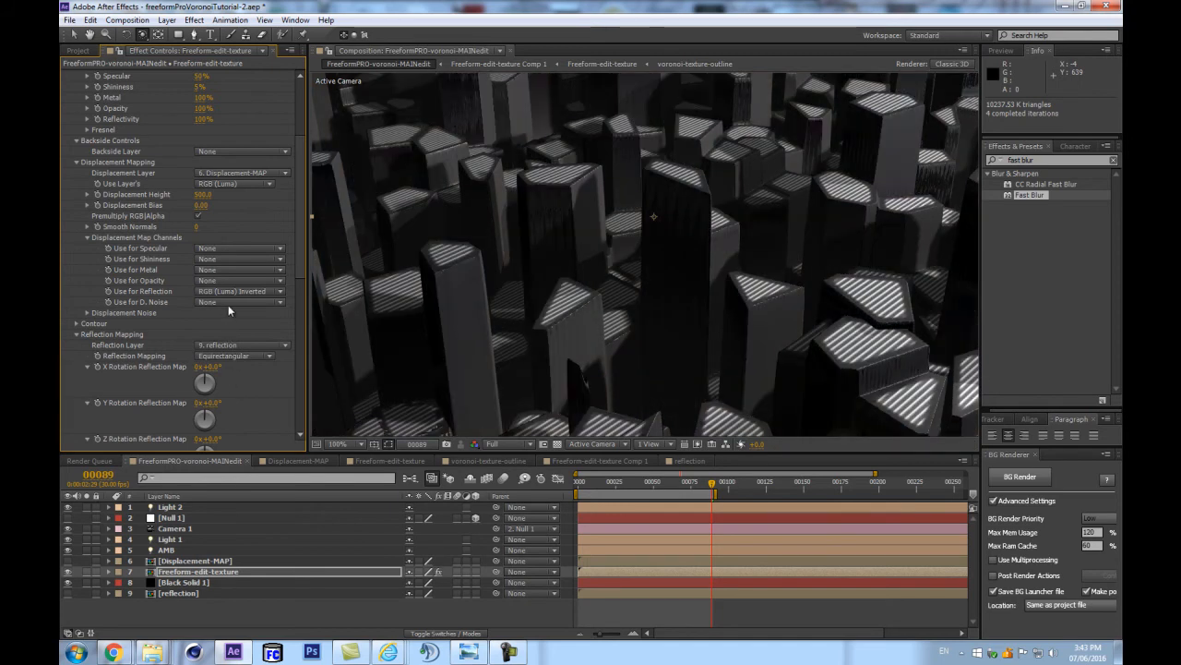
pyautogui.click(235, 290)
pyautogui.click(233, 323)
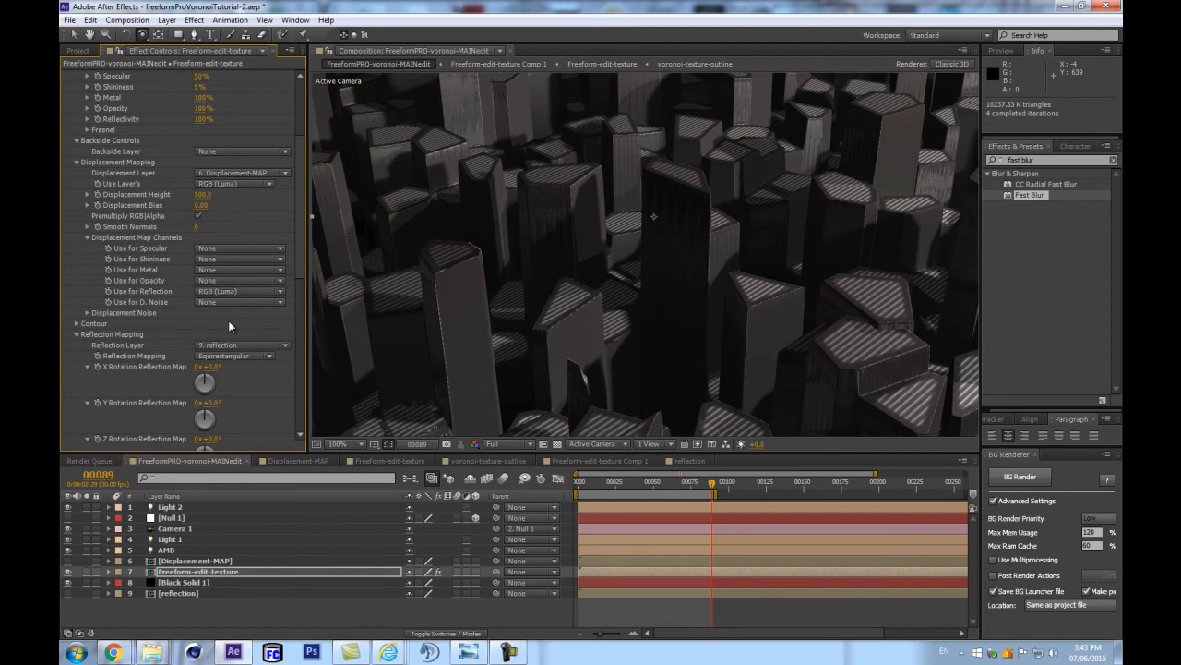
# Try Smooth Normals values of 16 and 20 in Displacement Mapping and compare the pillars up close.
pyautogui.scroll(-1, 607, 269)
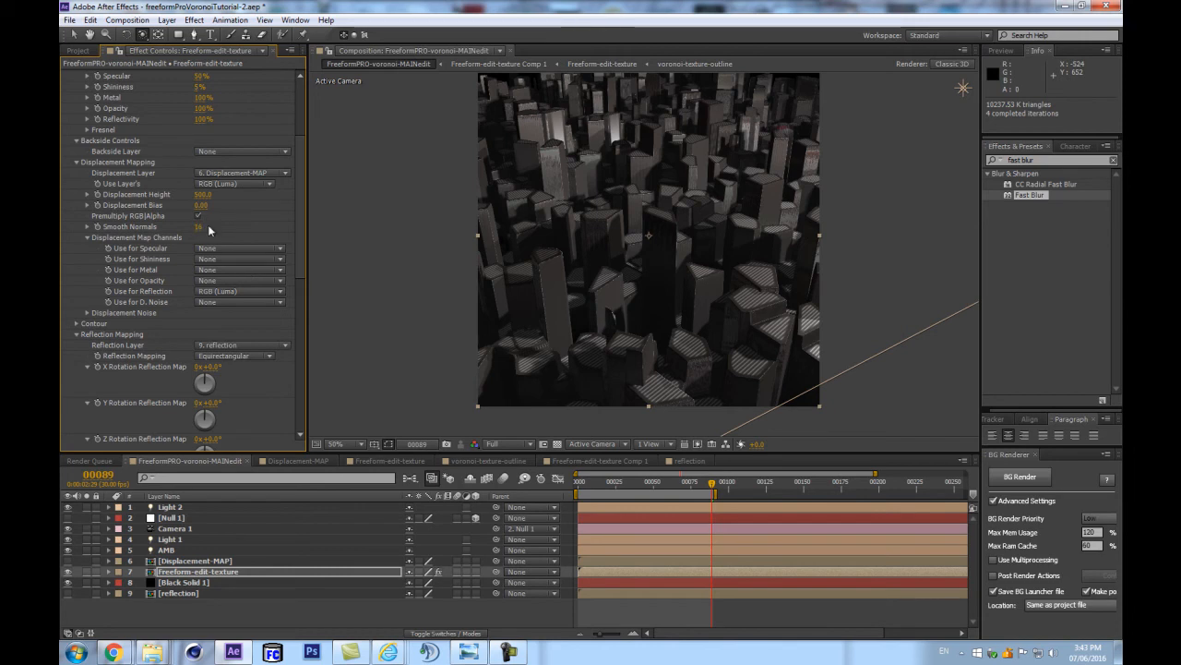
pyautogui.scroll(1, 552, 167)
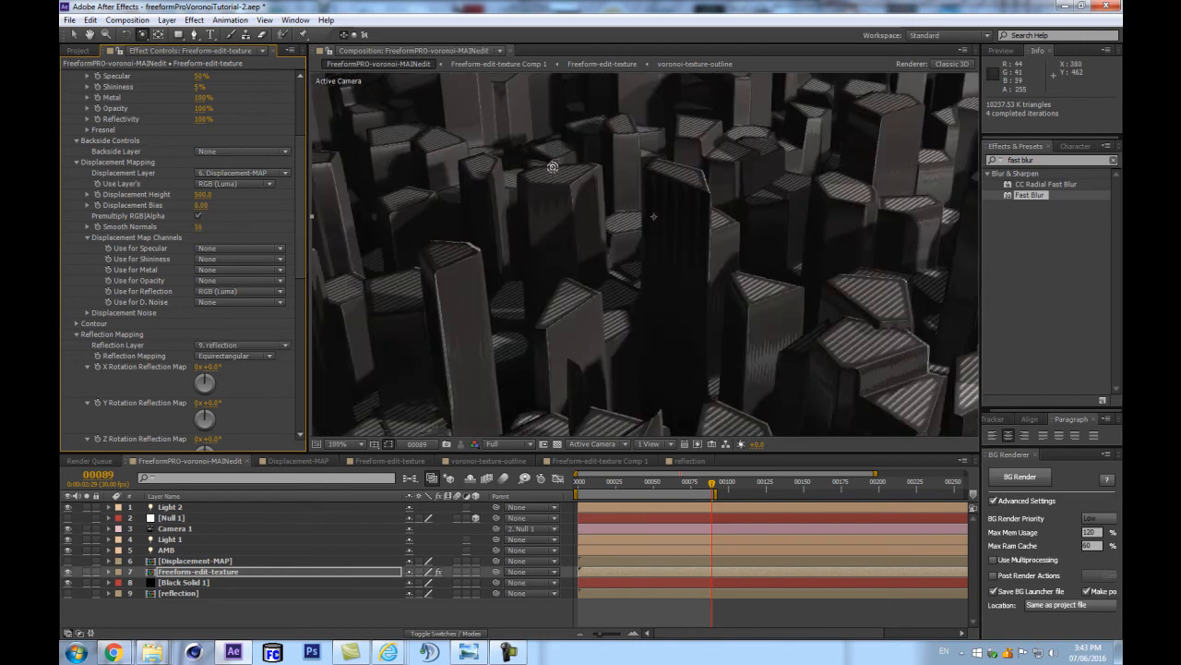
pyautogui.scroll(-1, 552, 167)
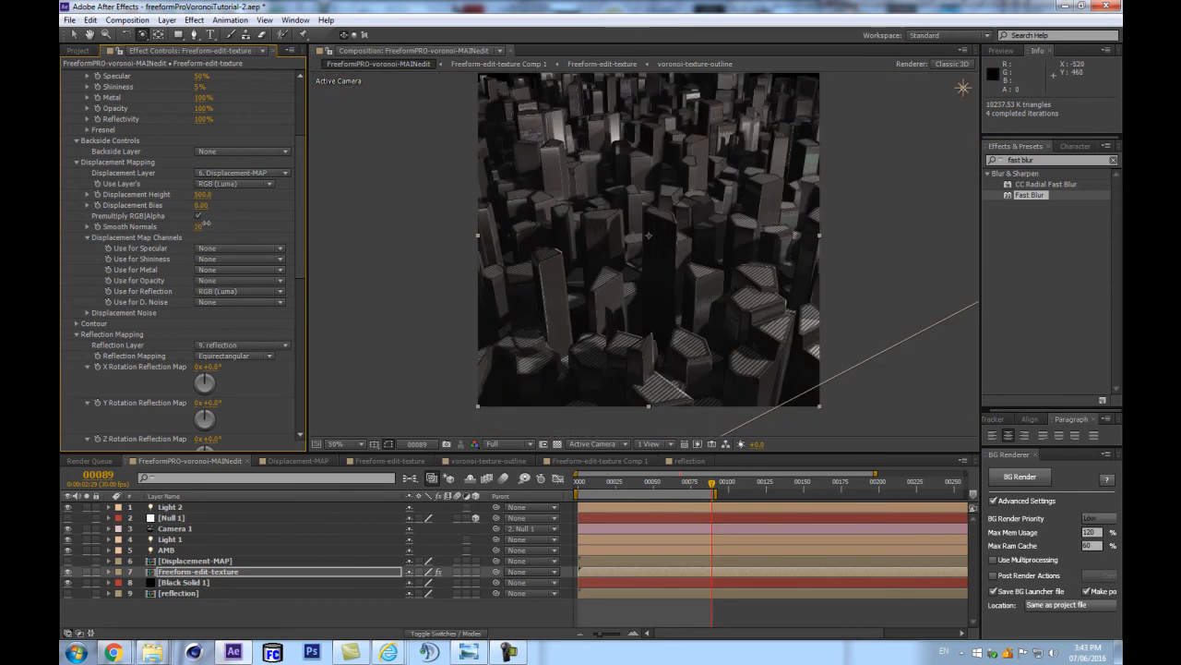
# Try a Specular value of 0% in Material Properties and undo the change.
pyautogui.scroll(2, 244, 188)
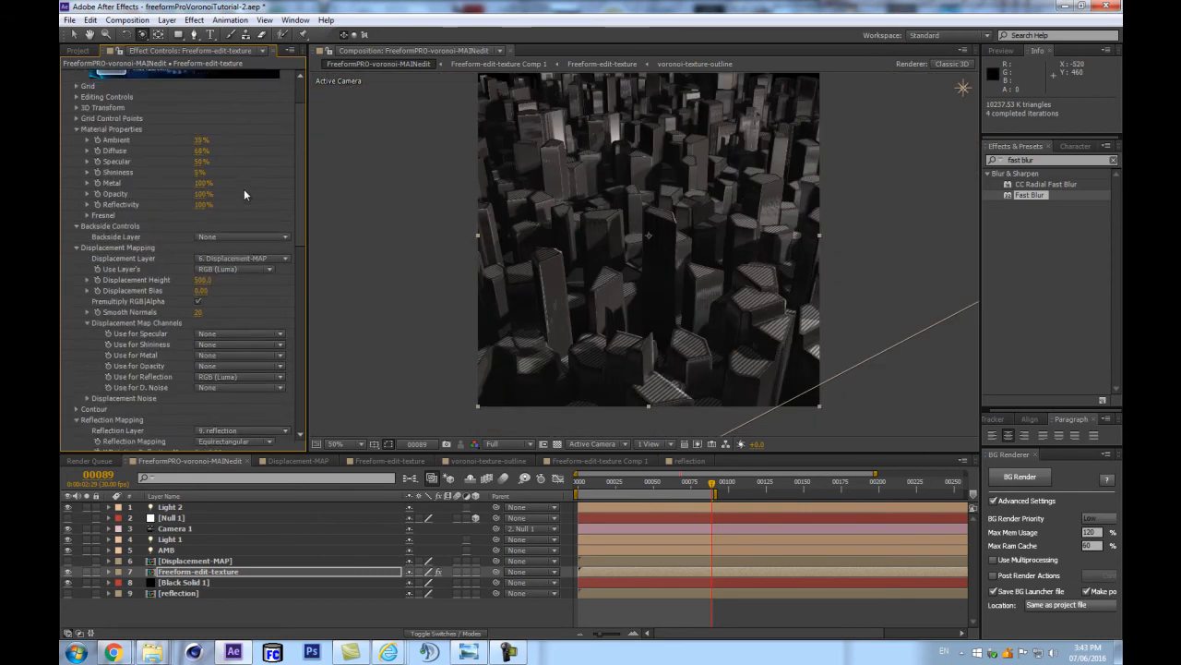
pyautogui.click(200, 162)
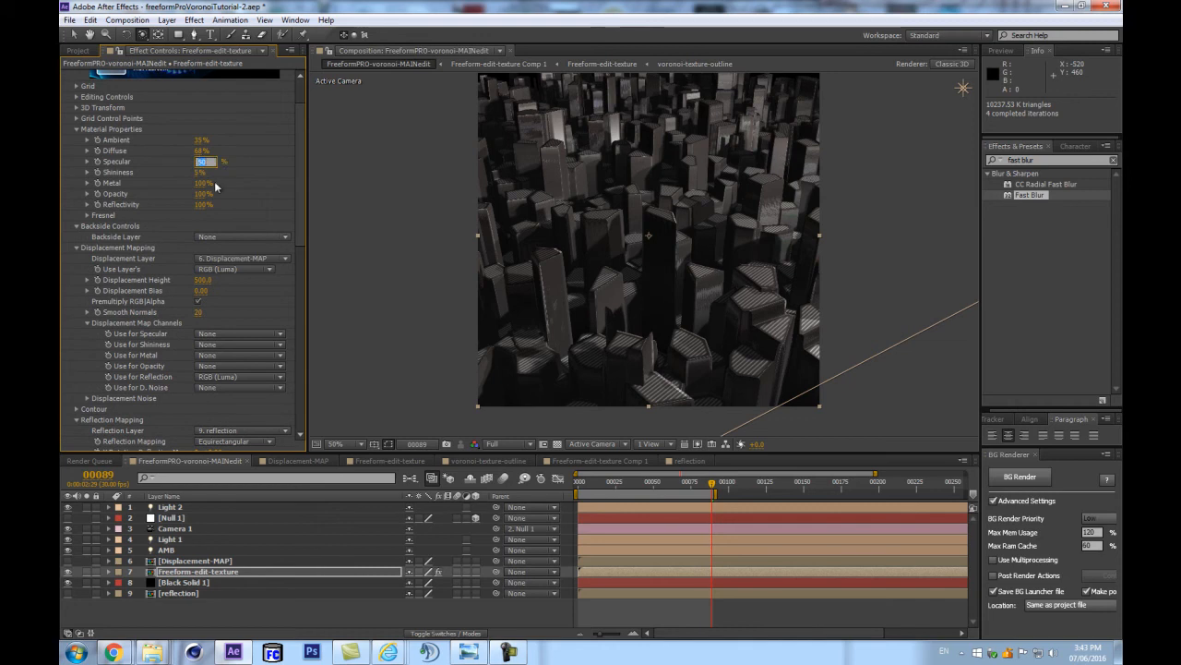
pyautogui.write('0')
pyautogui.press('Return')
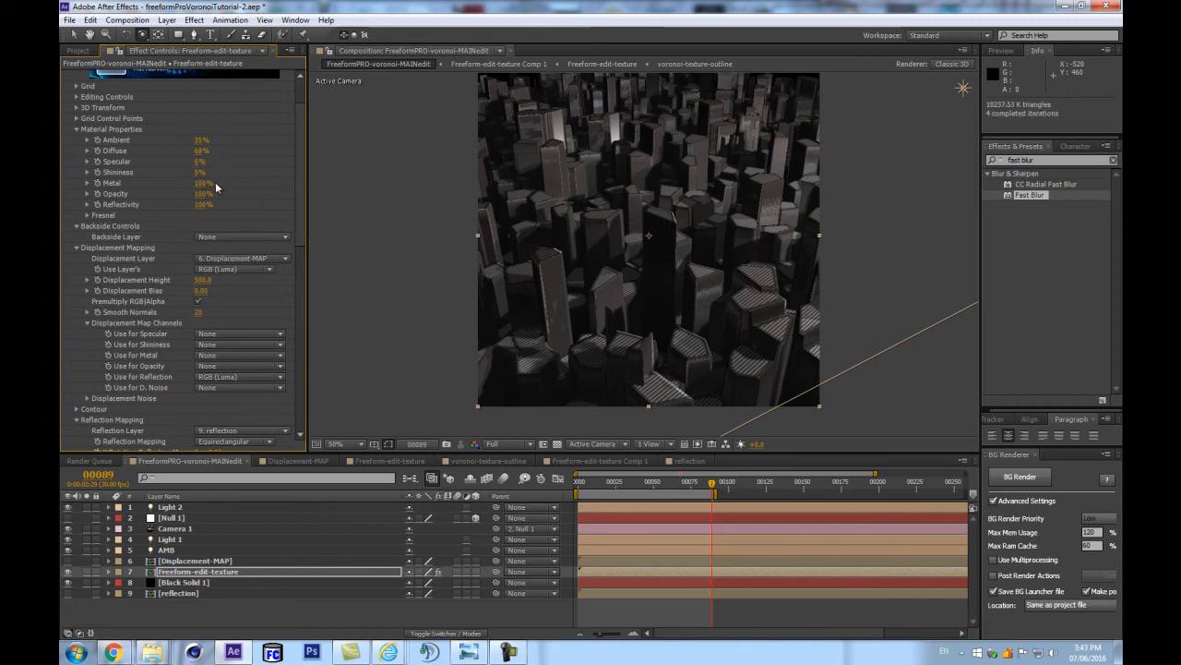
pyautogui.hotkey('ctrl', 'z')
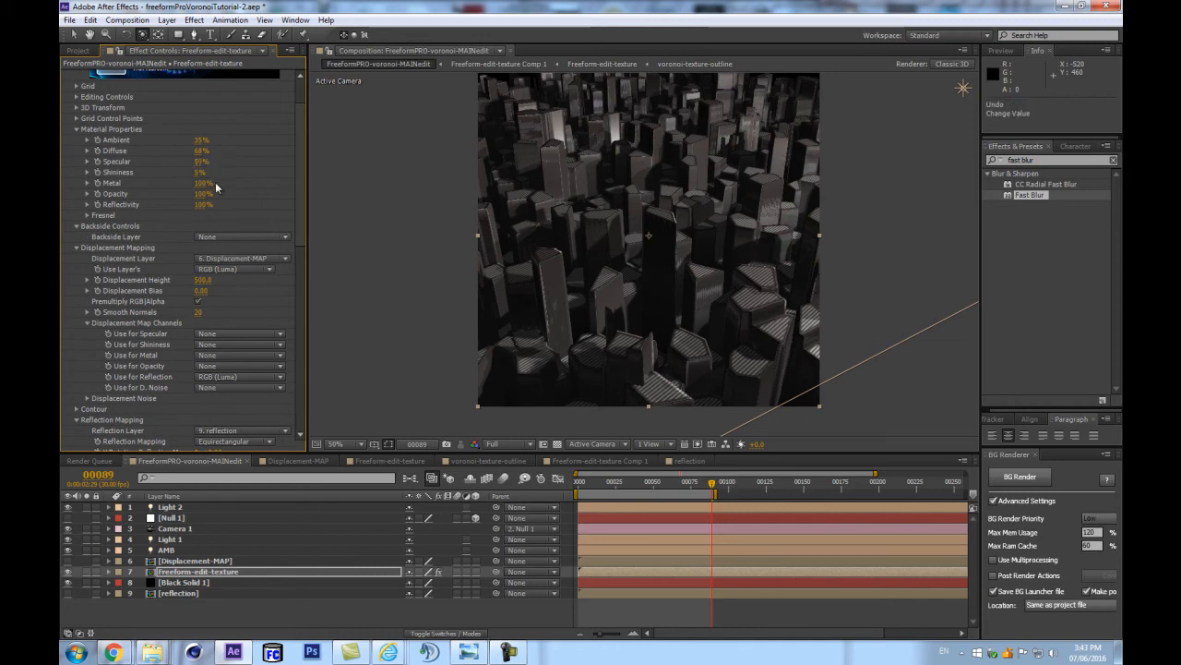
# Set Specular to 100% and Diffuse to 90% in Material Properties.
pyautogui.moveTo(200, 163); pyautogui.dragTo(213, 158)
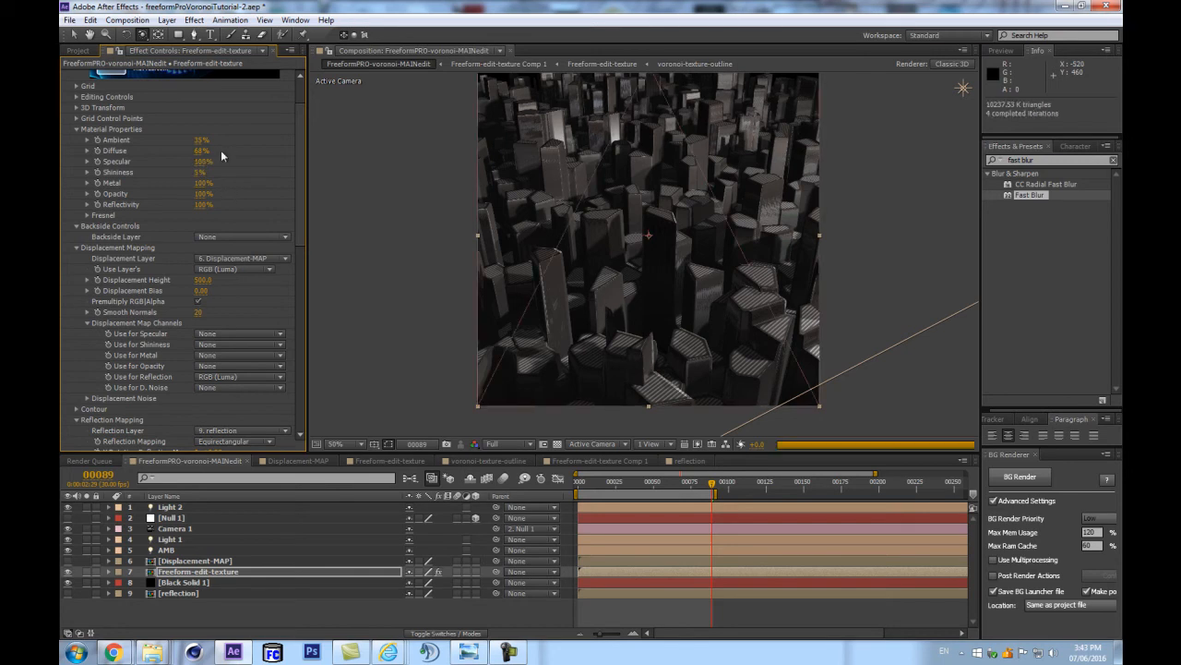
pyautogui.moveTo(203, 151); pyautogui.dragTo(216, 146)
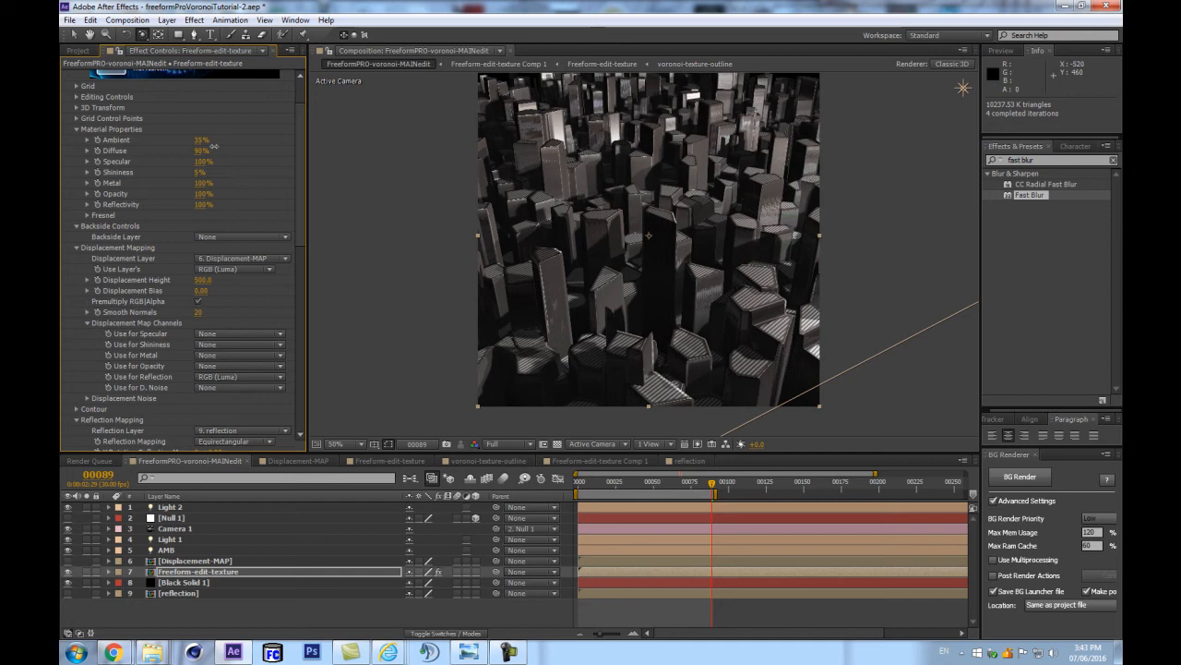
# Set Smooth Normals to 12 in Displacement Mapping.
pyautogui.click(199, 312)
pyautogui.write('12')
pyautogui.press('Return')
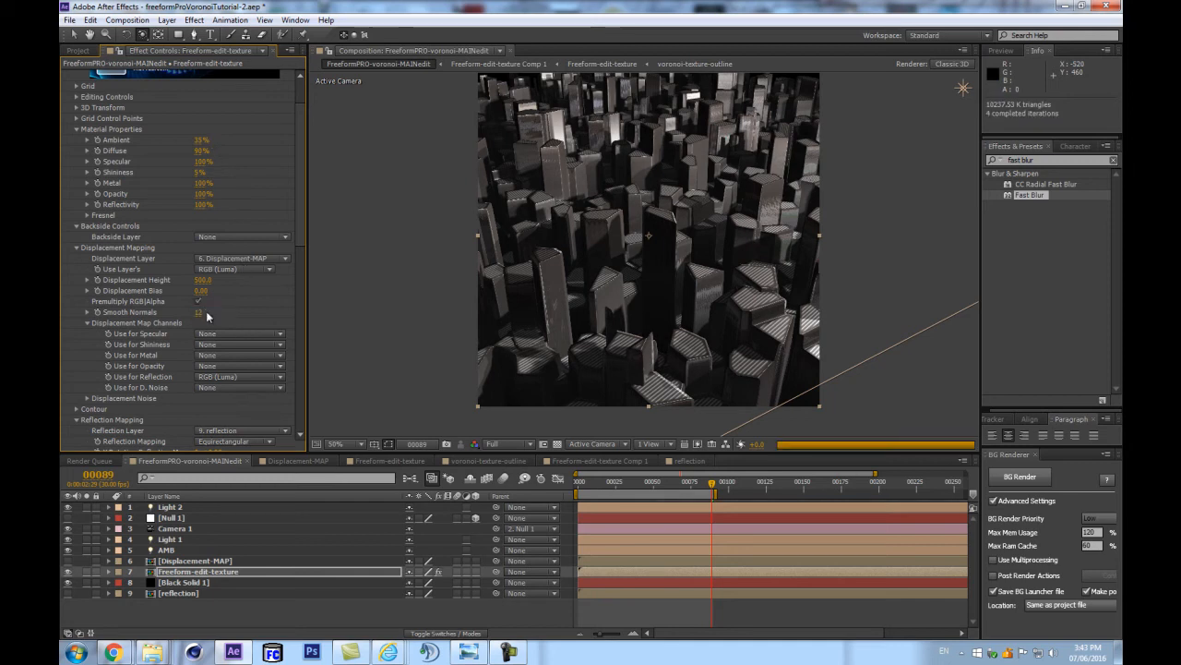
# In the Contour settings, set Pre-blur Layer to Displacement Map and Pre-blur Radius to 5.
pyautogui.scroll(-3, 216, 312)
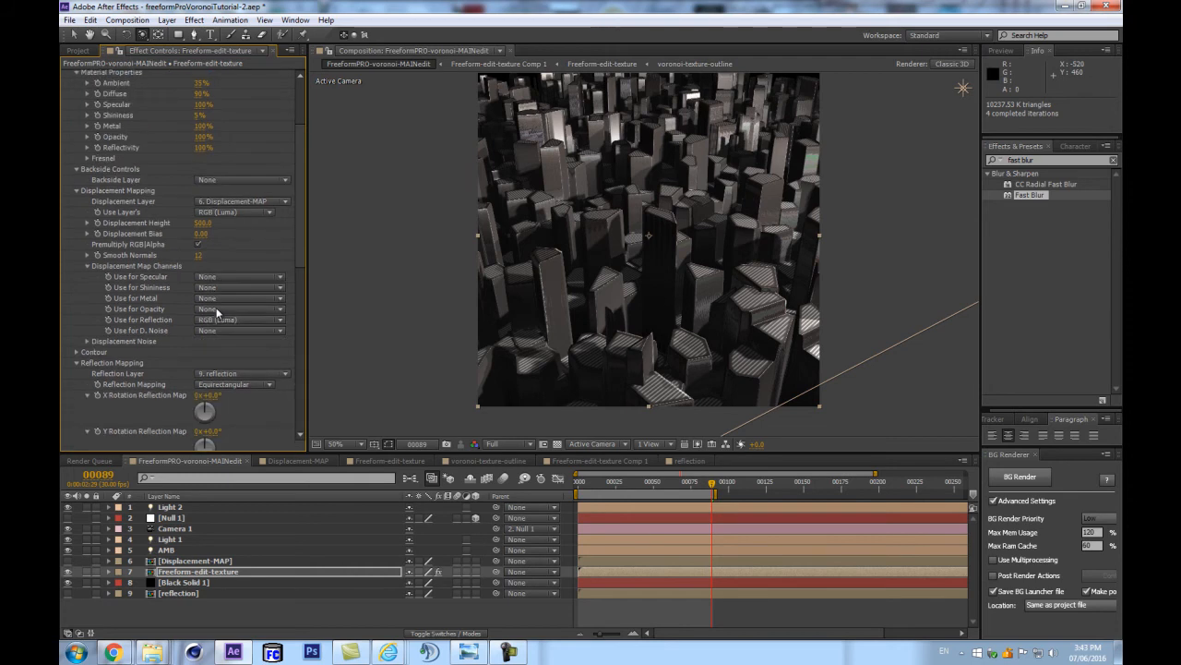
pyautogui.scroll(-3, 255, 317)
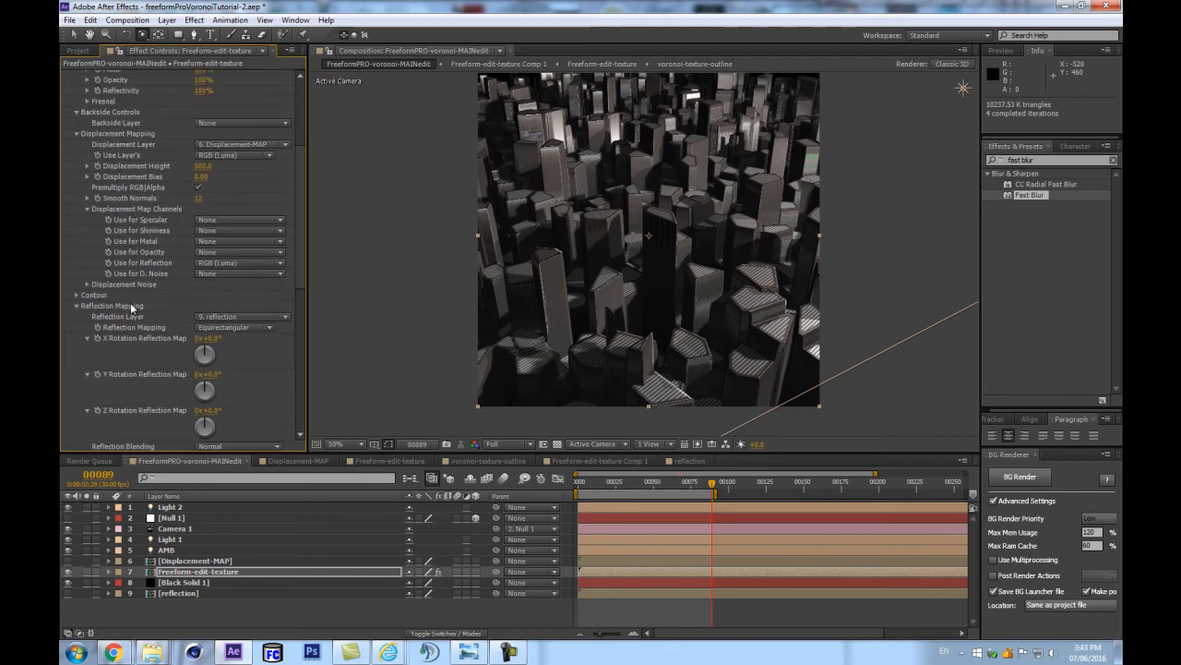
pyautogui.click(75, 295)
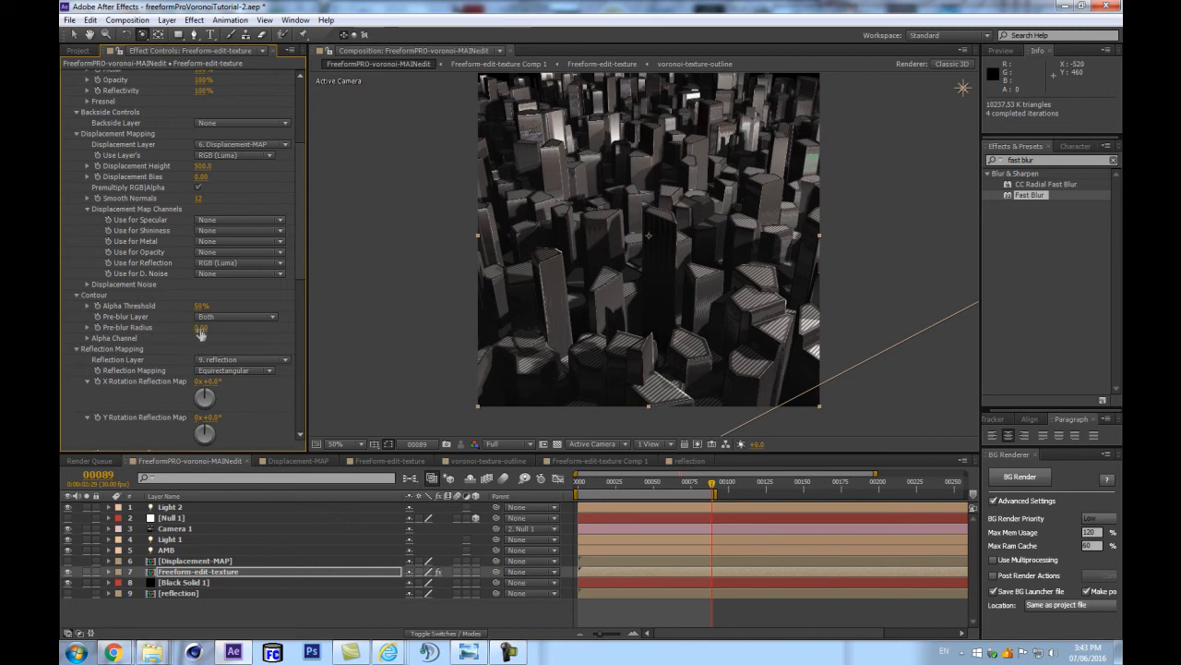
pyautogui.click(229, 319)
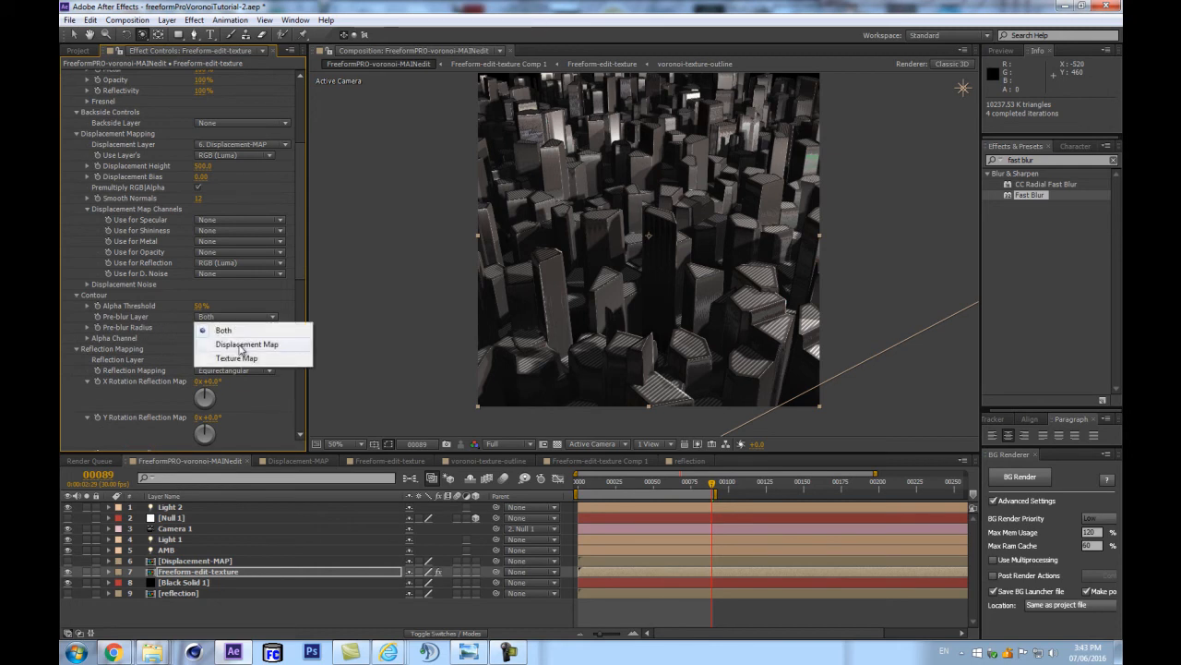
pyautogui.click(241, 344)
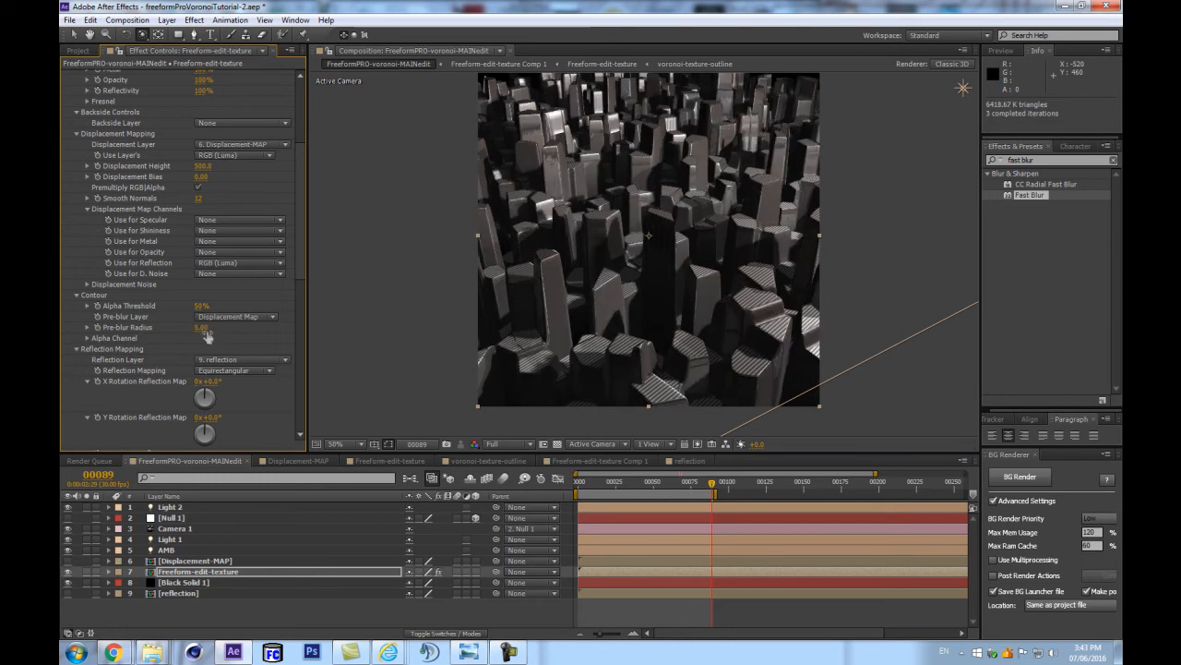
# Inspect the blurred pillar edges up close and try Pre-blur Radius values of 0 and 0.5.
pyautogui.scroll(2, 579, 242)
pyautogui.moveTo(466, 134); pyautogui.dragTo(610, 228)
pyautogui.scroll(1, 648, 262)
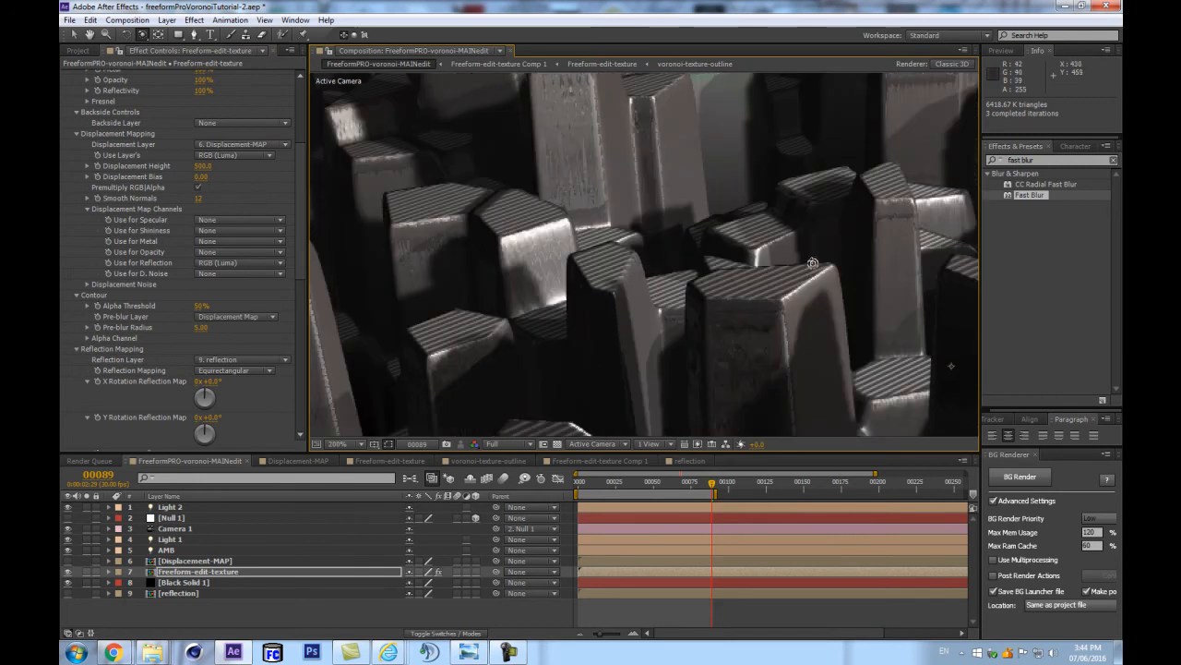
pyautogui.moveTo(838, 245); pyautogui.dragTo(795, 356)
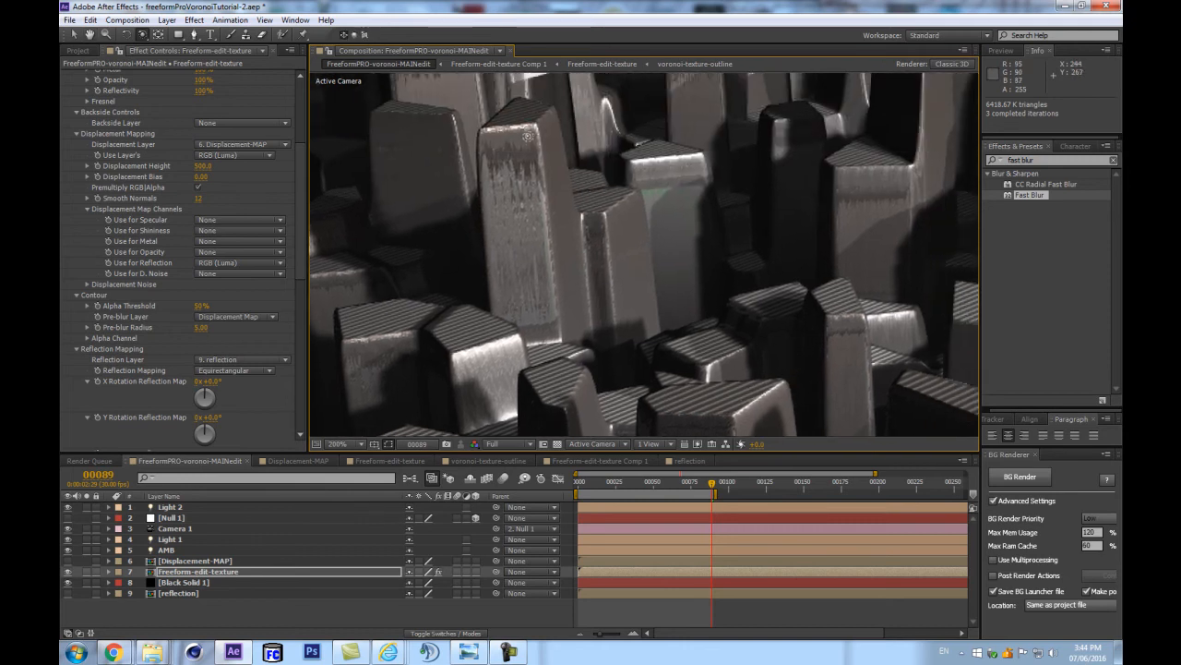
pyautogui.click(201, 328)
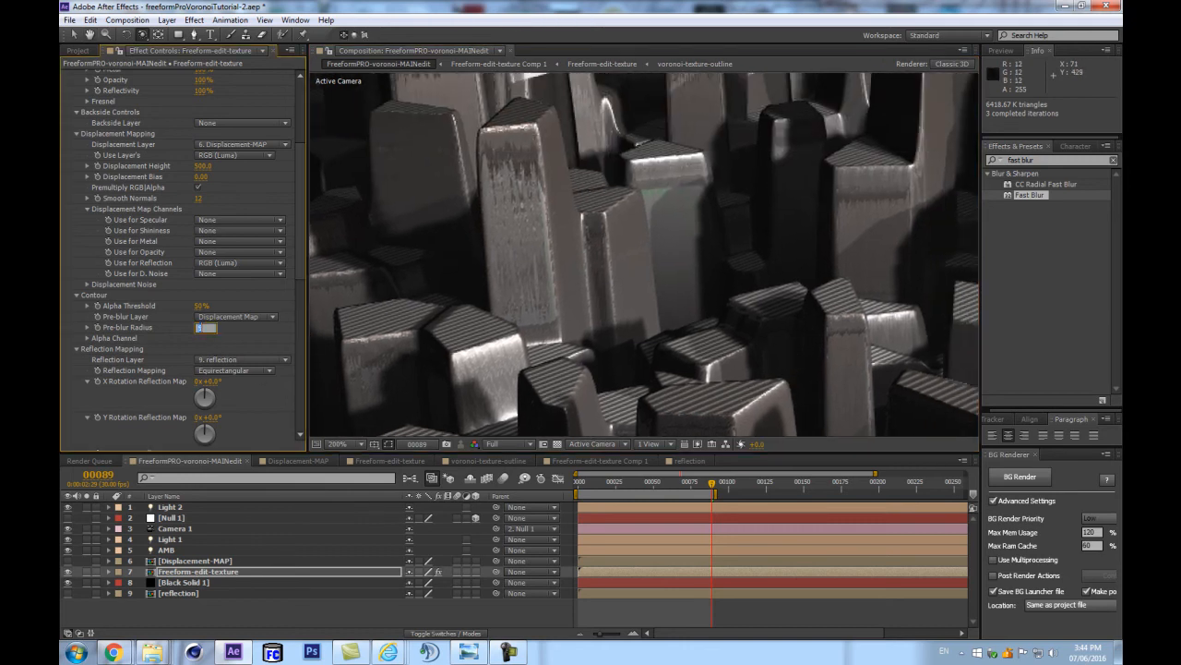
pyautogui.write('0')
pyautogui.press('Return')
pyautogui.click(202, 328)
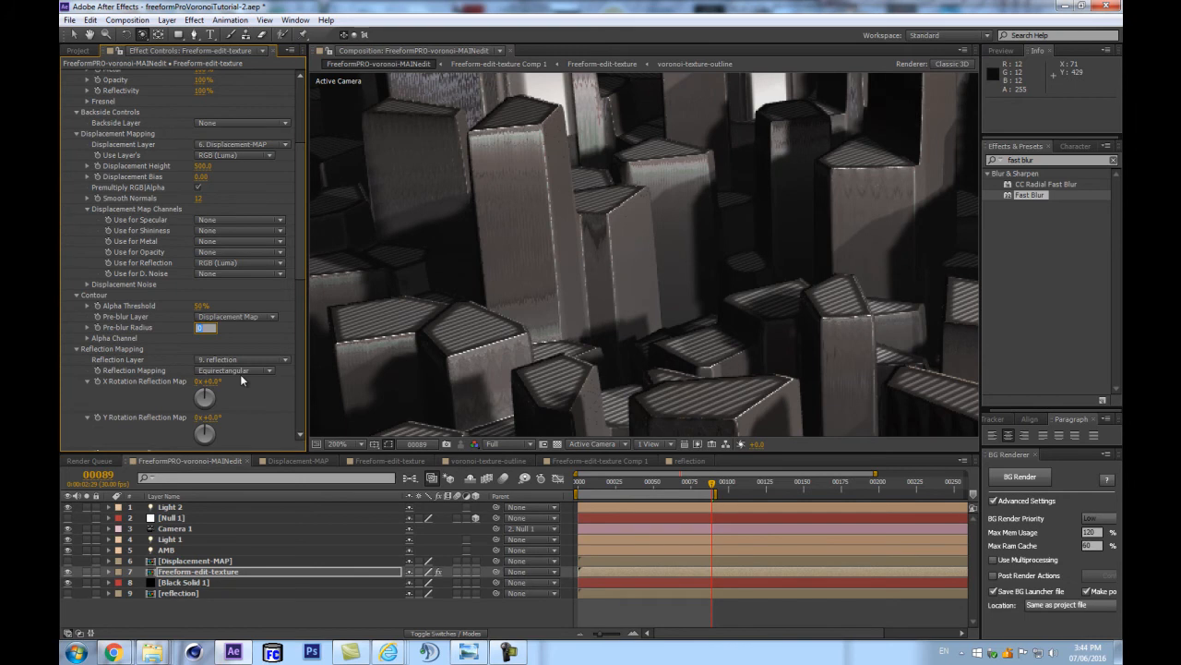
pyautogui.write('0.5')
pyautogui.press('Return')
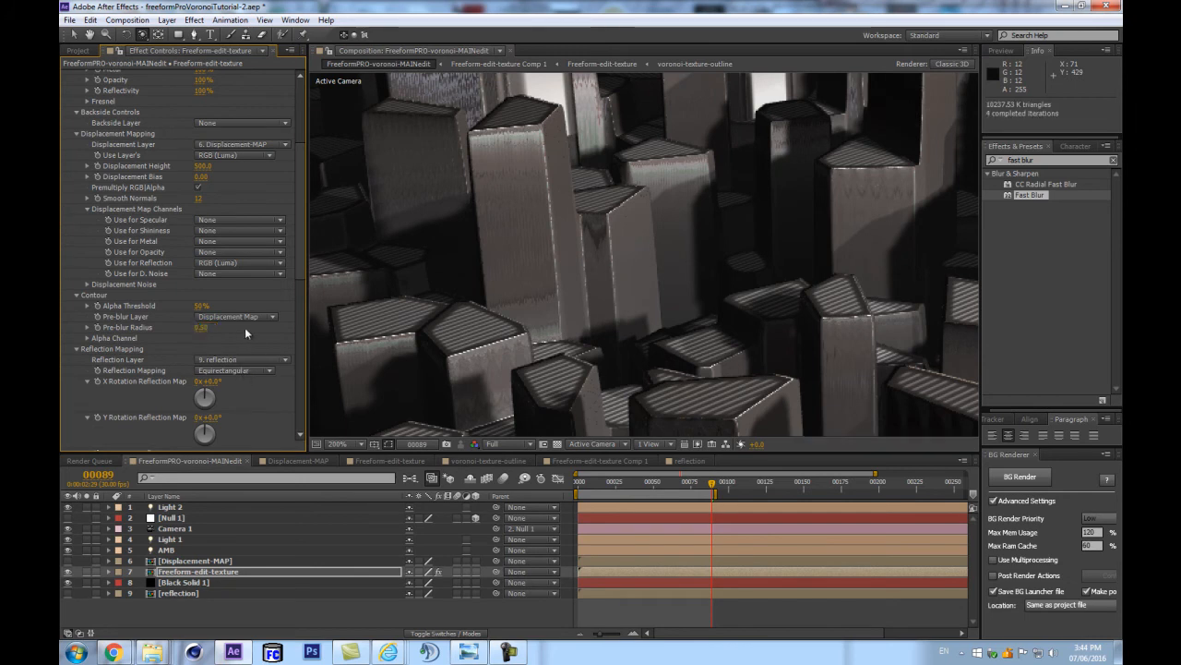
# Set the Contour Pre-blur Radius to 1 and check the whole pillar scene.
pyautogui.click(200, 327)
pyautogui.write('1')
pyautogui.press('Return')
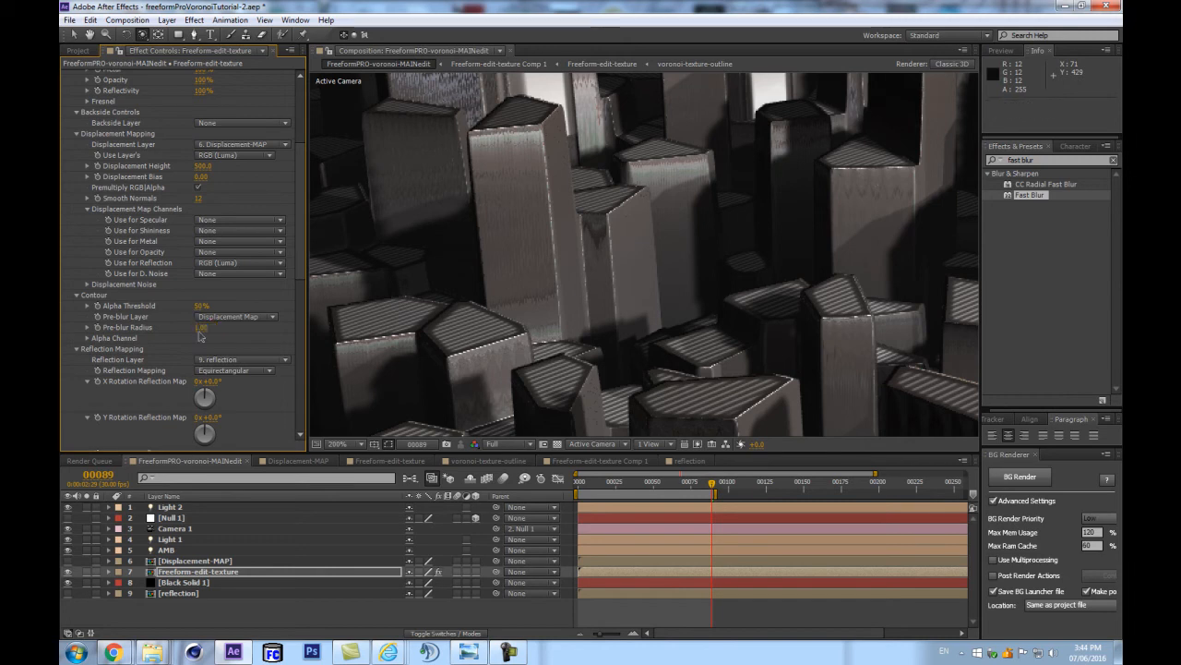
pyautogui.scroll(-3, 600, 231)
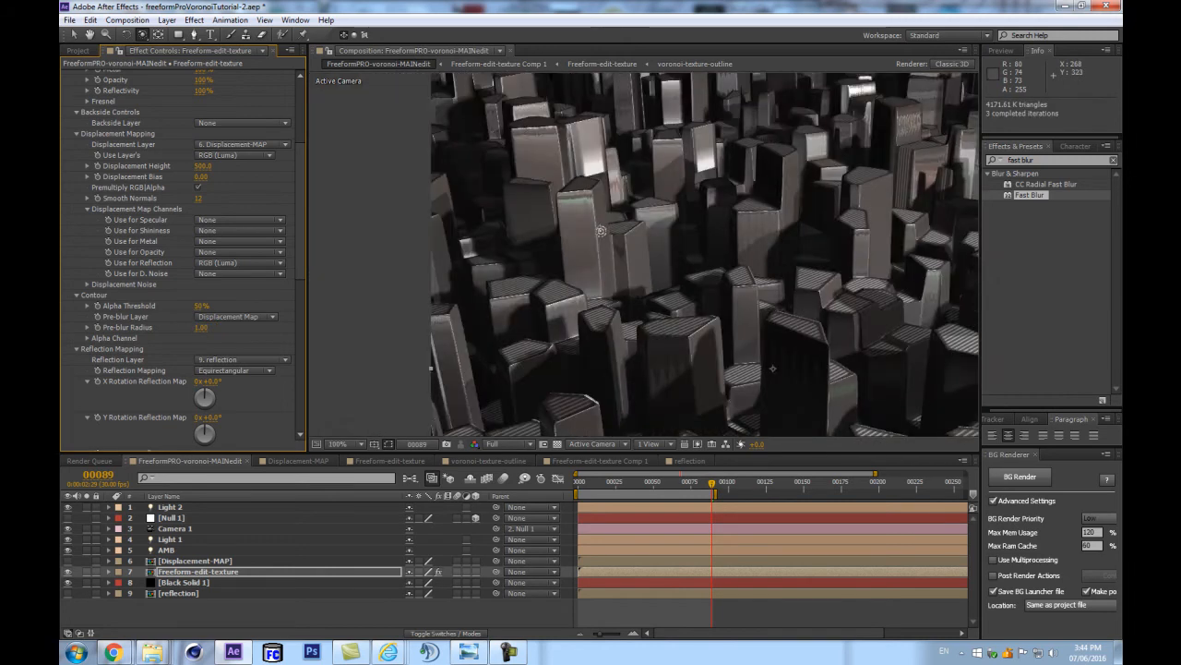
pyautogui.press('space')
pyautogui.moveTo(464, 322); pyautogui.dragTo(401, 265)
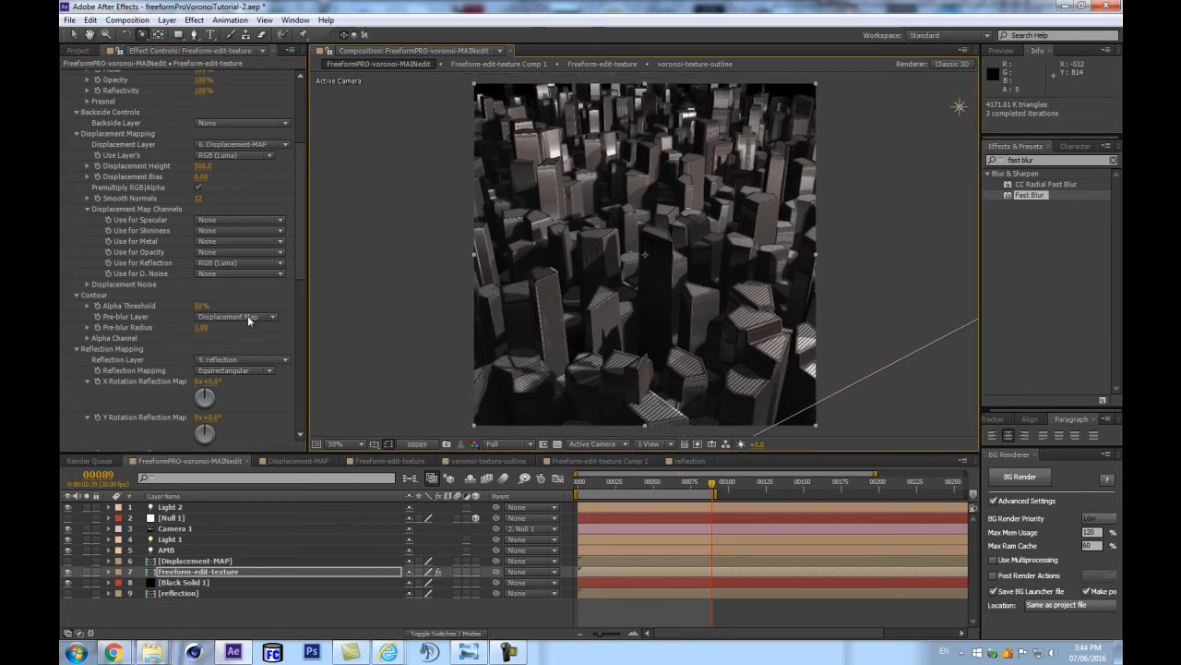
# Try None for Use for Reflection in Displacement Map Channels and undo the change.
pyautogui.click(235, 262)
pyautogui.click(228, 271)
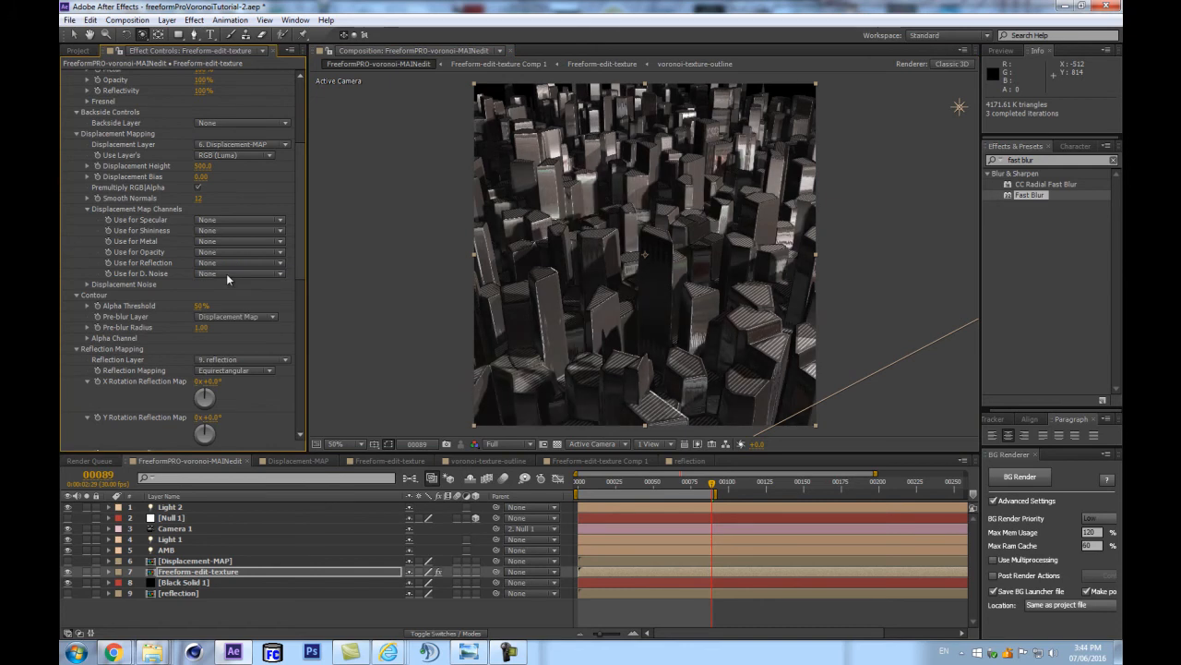
pyautogui.hotkey('ctrl', 'z')
# Try a Reflectivity of 12% in Material Properties and compare the effect on the pillars.
pyautogui.scroll(1, 226, 235)
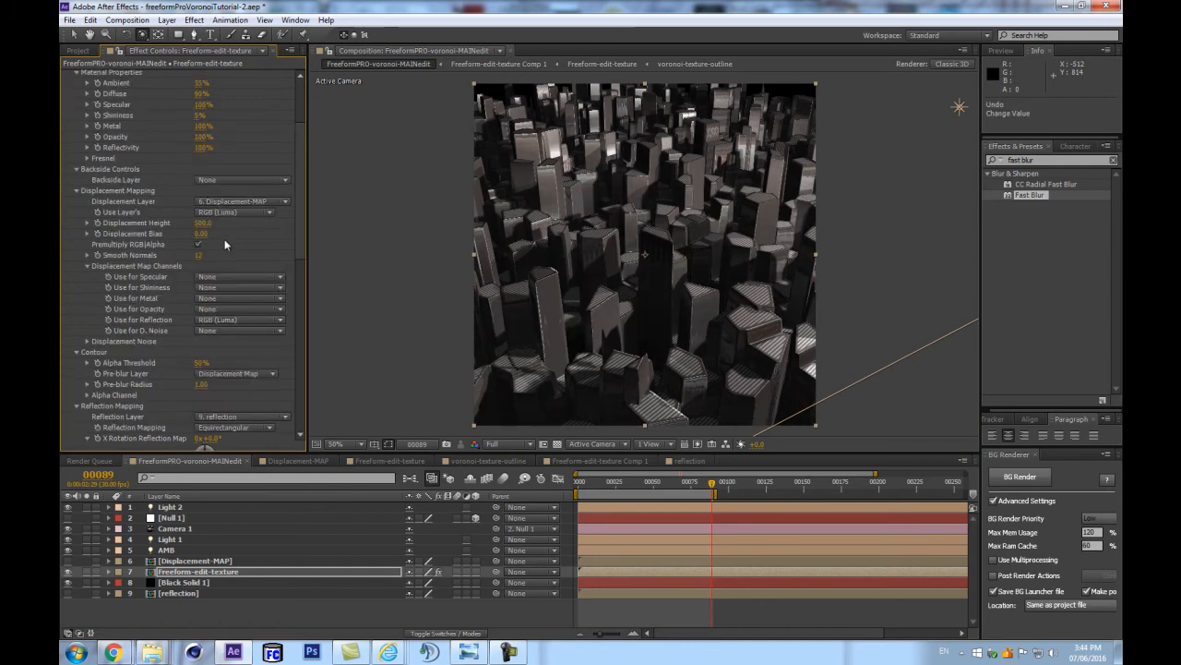
pyautogui.scroll(1, 230, 181)
pyautogui.click(204, 204)
pyautogui.write('12')
pyautogui.press('Return')
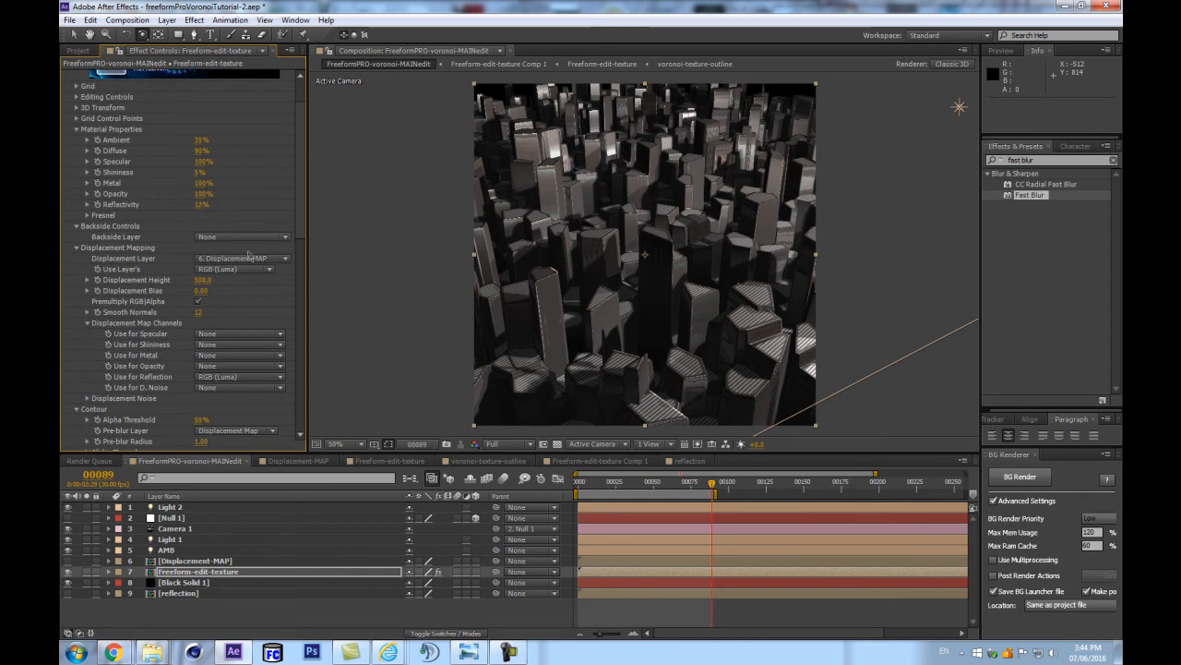
pyautogui.moveTo(201, 204); pyautogui.dragTo(217, 199)
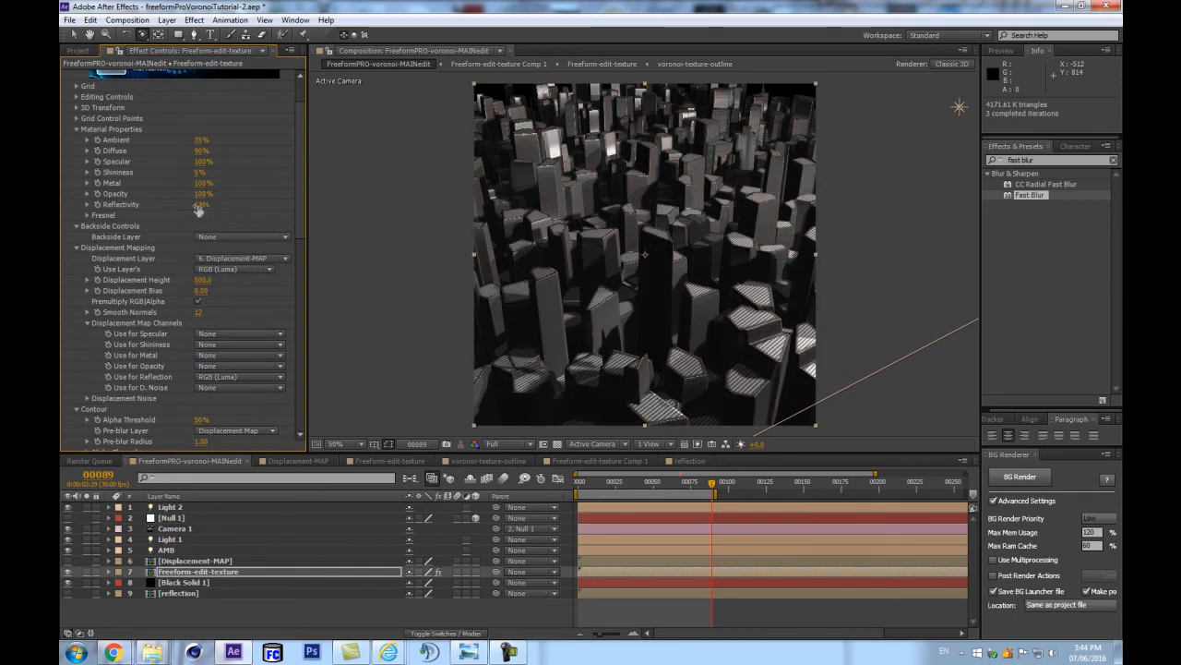
# Set Reflectivity to 33% in Material Properties and deselect the layer.
pyautogui.click(202, 205)
pyautogui.write('33')
pyautogui.press('Return')
pyautogui.scroll(1, 195, 253)
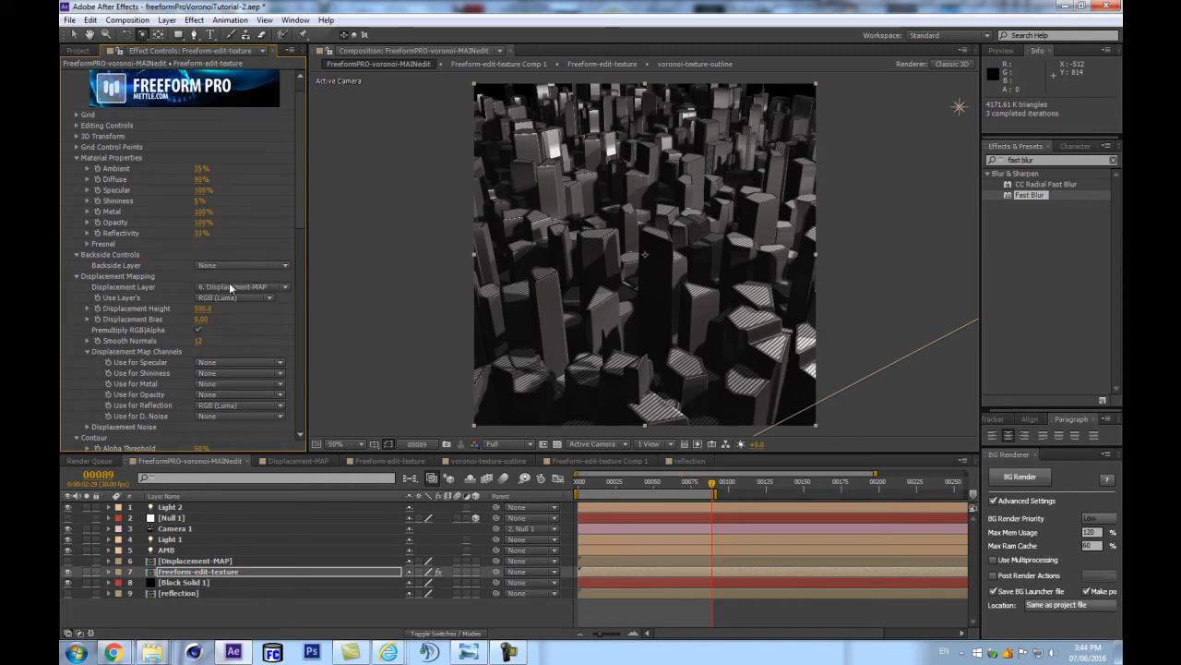
pyautogui.click(157, 605)
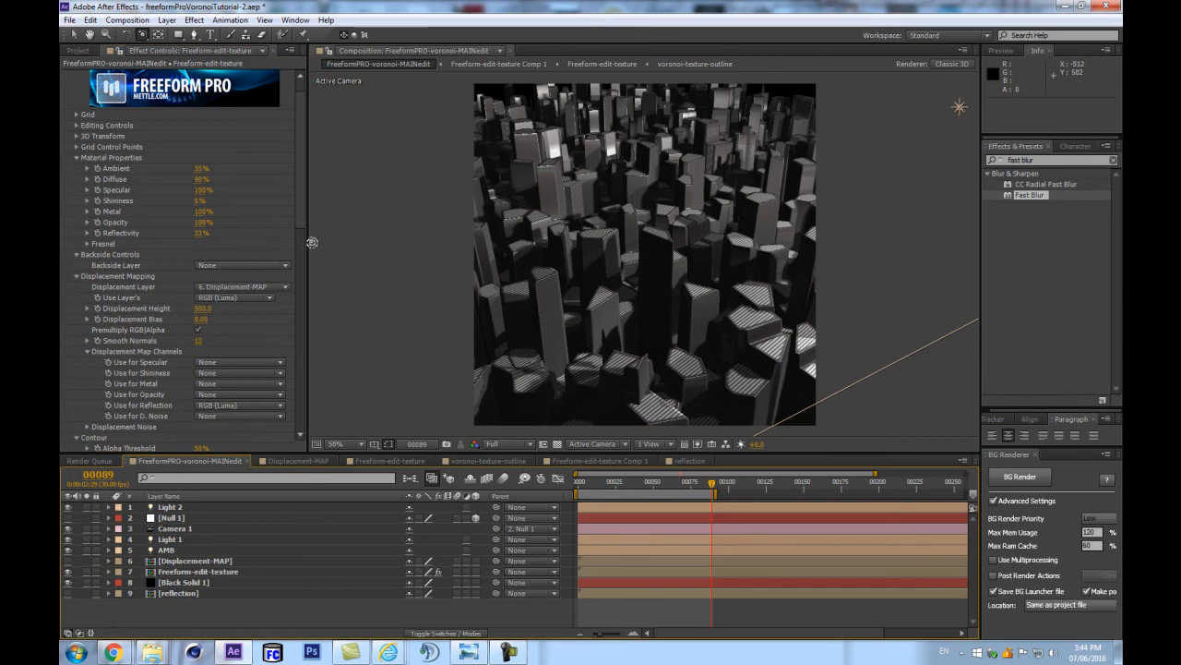
# Under the Generator's Instance Mirroring, try Mirror on XY with a Mirror Blending Factor of 0.03.
pyautogui.moveTo(301, 216); pyautogui.dragTo(273, 518)
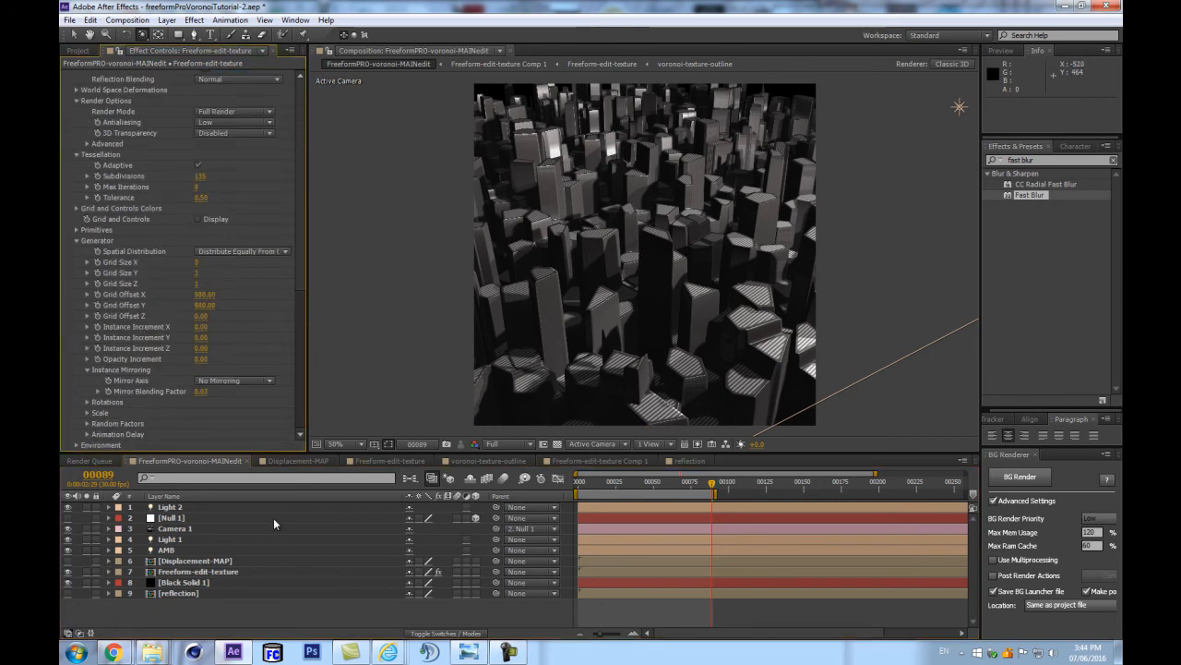
pyautogui.click(221, 380)
pyautogui.click(249, 441)
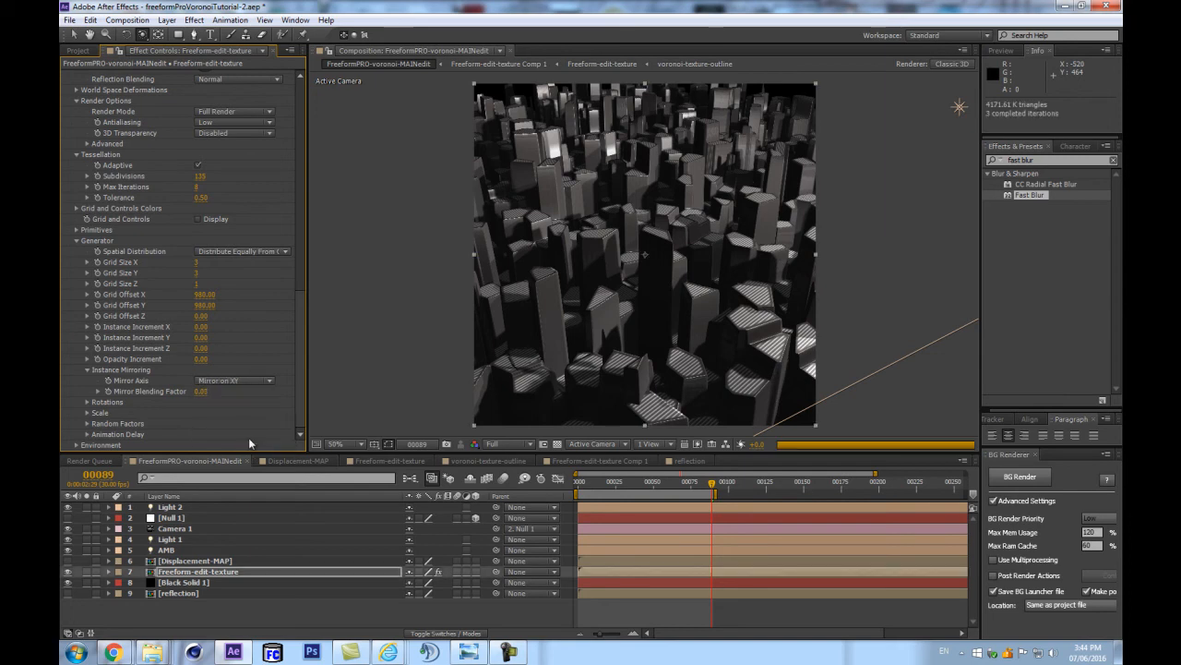
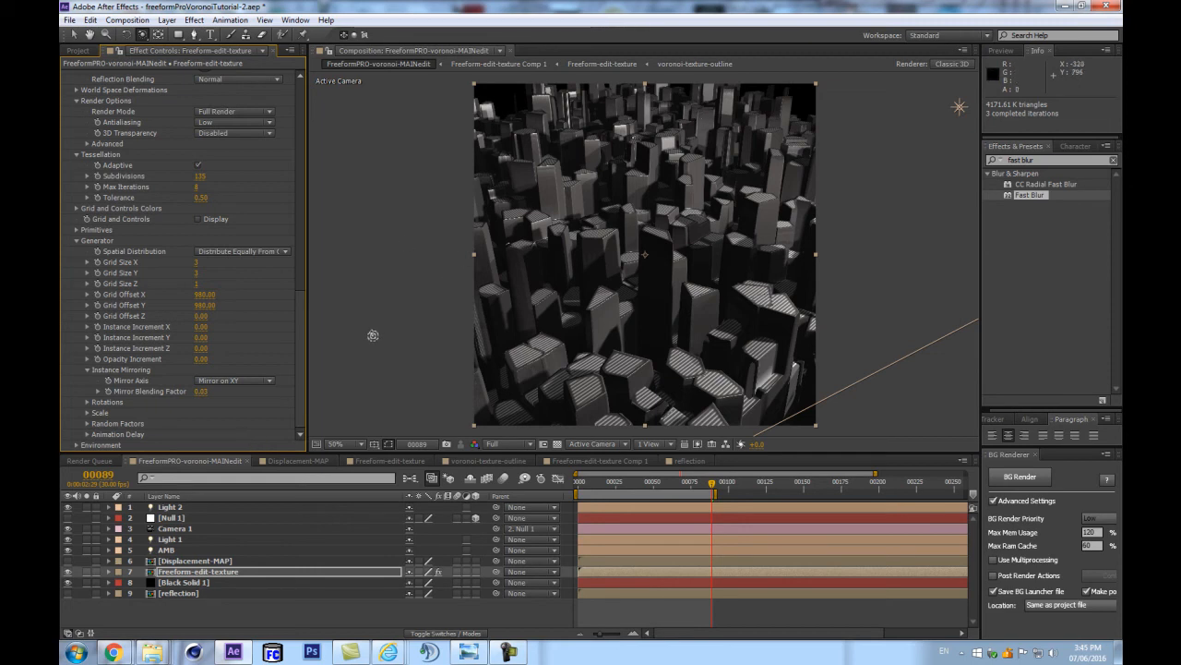
# Try Mirror on X and Mirror on Y for Mirror Axis, and return it to No Mirroring.
pyautogui.click(223, 382)
pyautogui.click(229, 409)
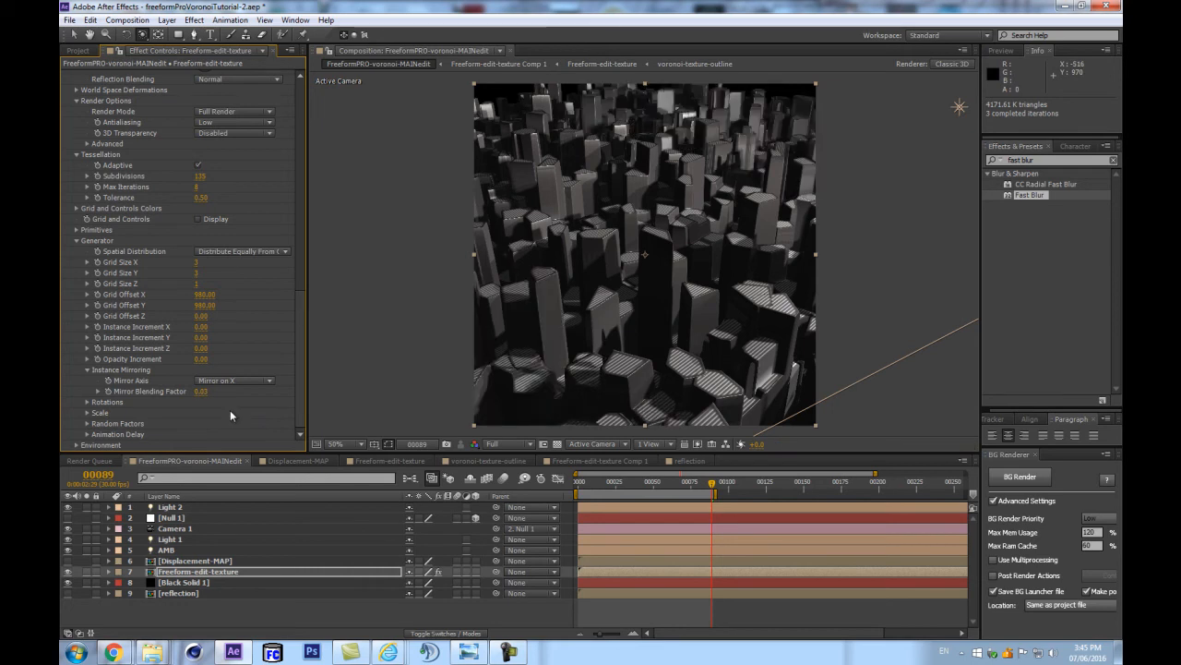
pyautogui.click(229, 380)
pyautogui.click(235, 422)
pyautogui.click(229, 380)
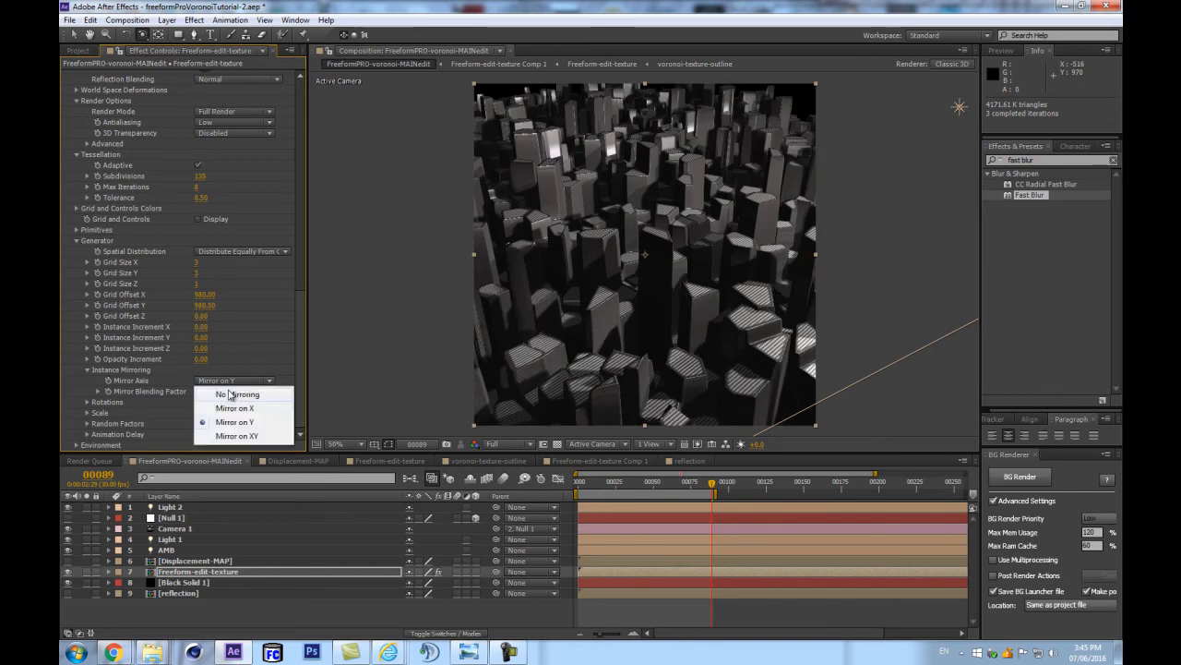
pyautogui.click(230, 394)
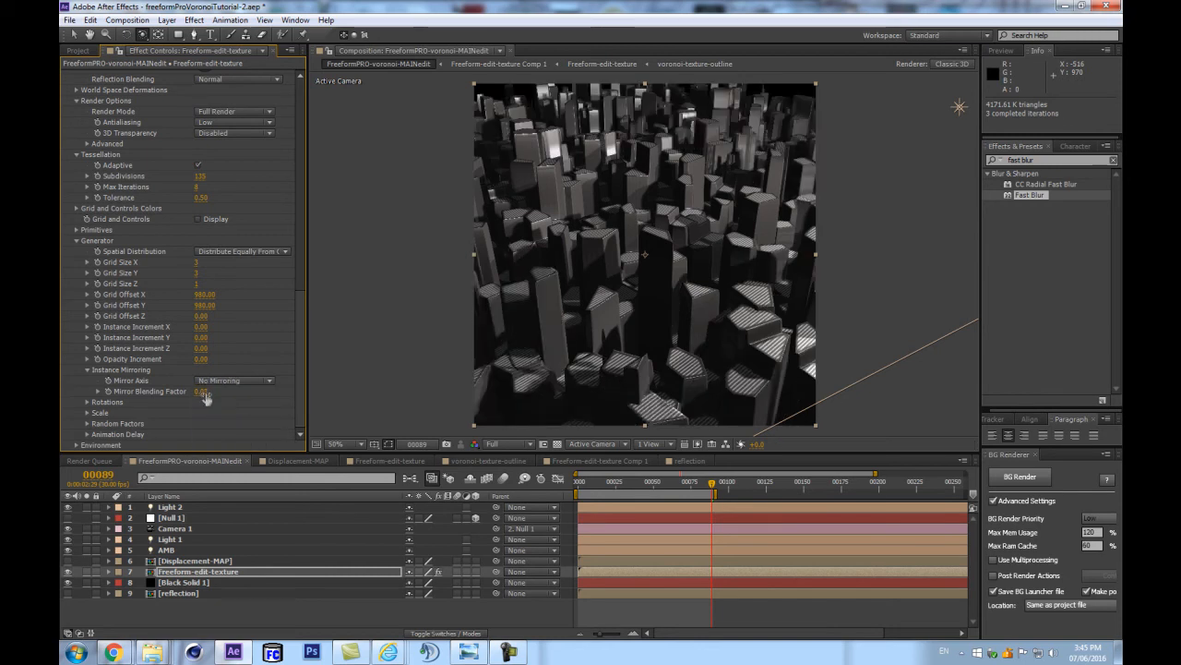
# Try other Mirror Blending Factor values such as 0 and 0.10, and undo the changes.
pyautogui.click(204, 392)
pyautogui.write('0')
pyautogui.press('Return')
pyautogui.moveTo(205, 395); pyautogui.dragTo(216, 390)
pyautogui.hotkey('ctrl', 'z')
pyautogui.hotkey('ctrl', 'z')
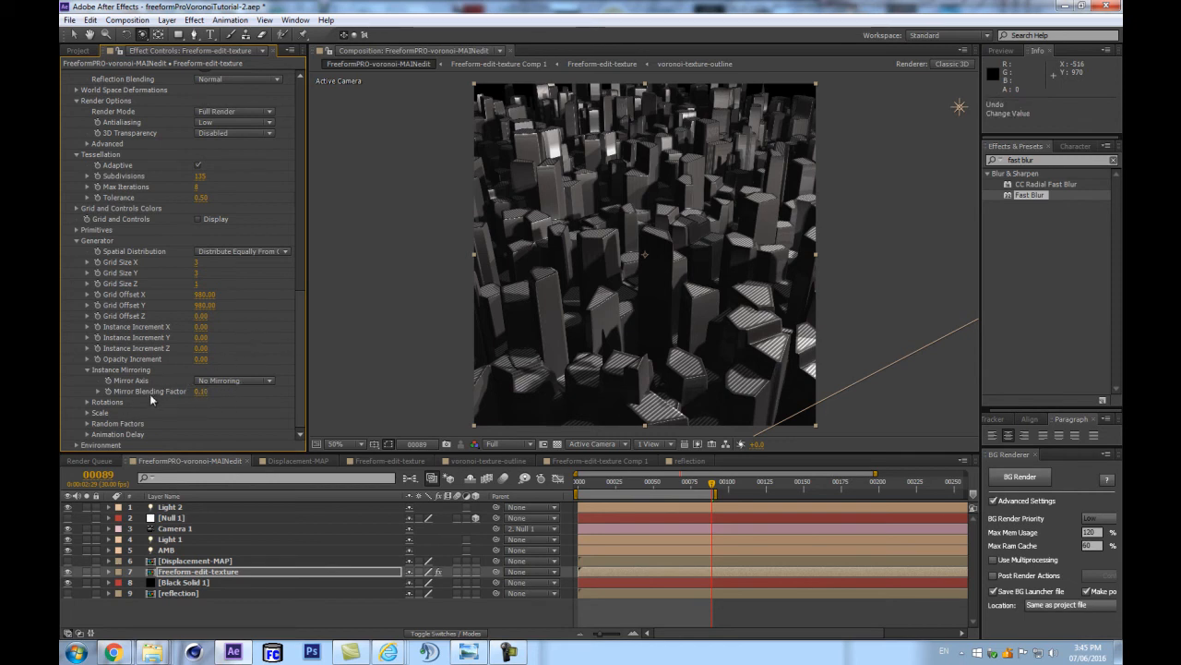
pyautogui.hotkey('ctrl', 'z')
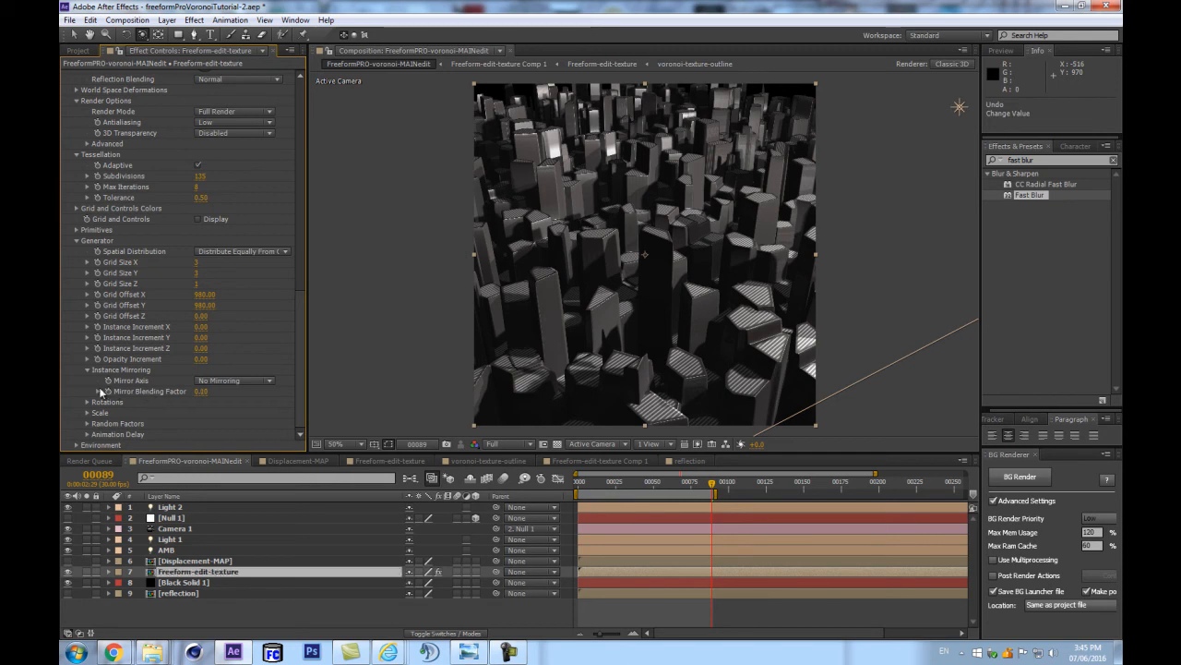
# Adjust the Mirror Blending Factor with its slider, trying 0.01, and collapse the FreeForm Pro effect settings.
pyautogui.click(98, 392)
pyautogui.click(128, 407)
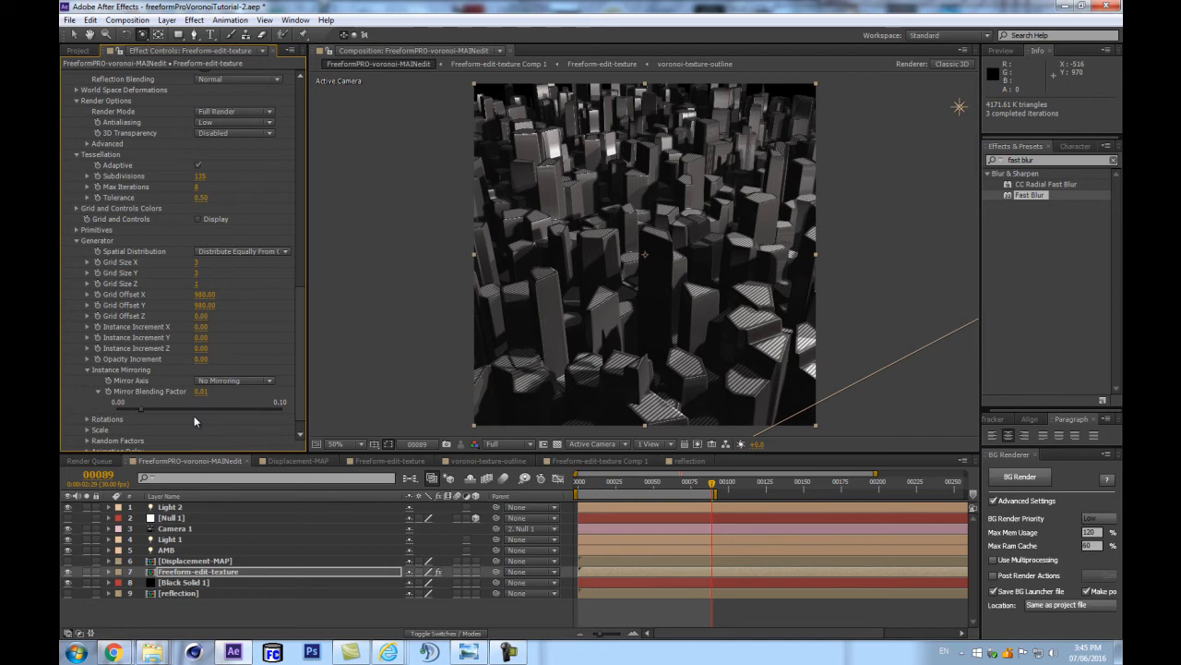
pyautogui.click(175, 407)
pyautogui.scroll(10, 170, 220)
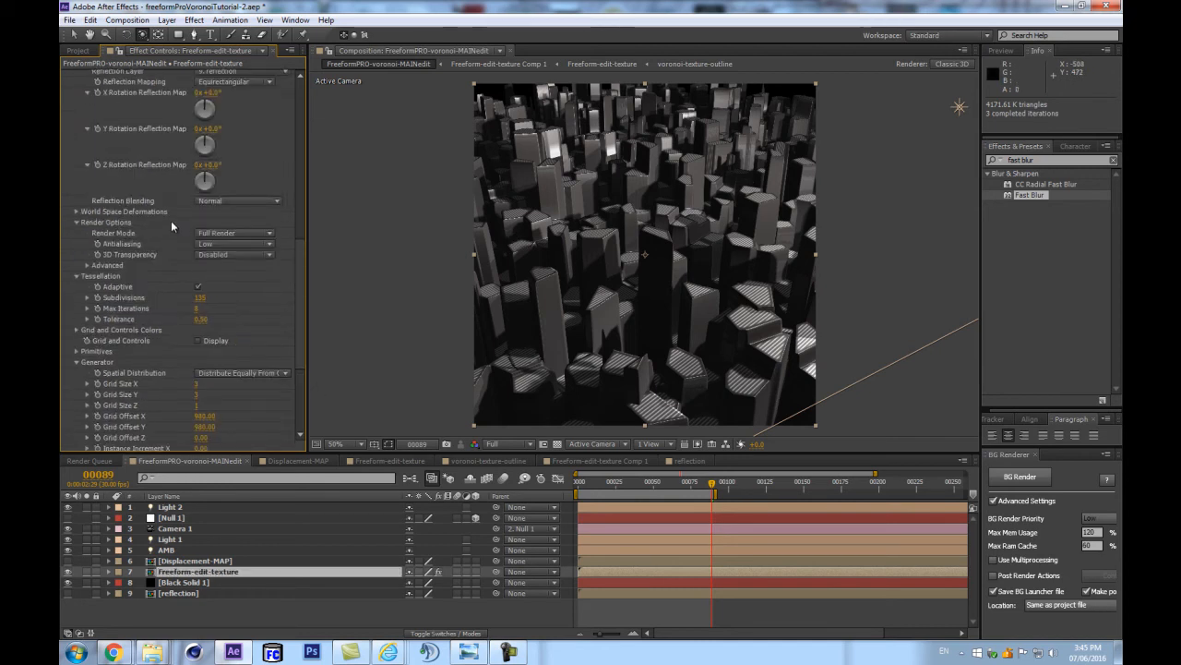
pyautogui.scroll(2, 170, 220)
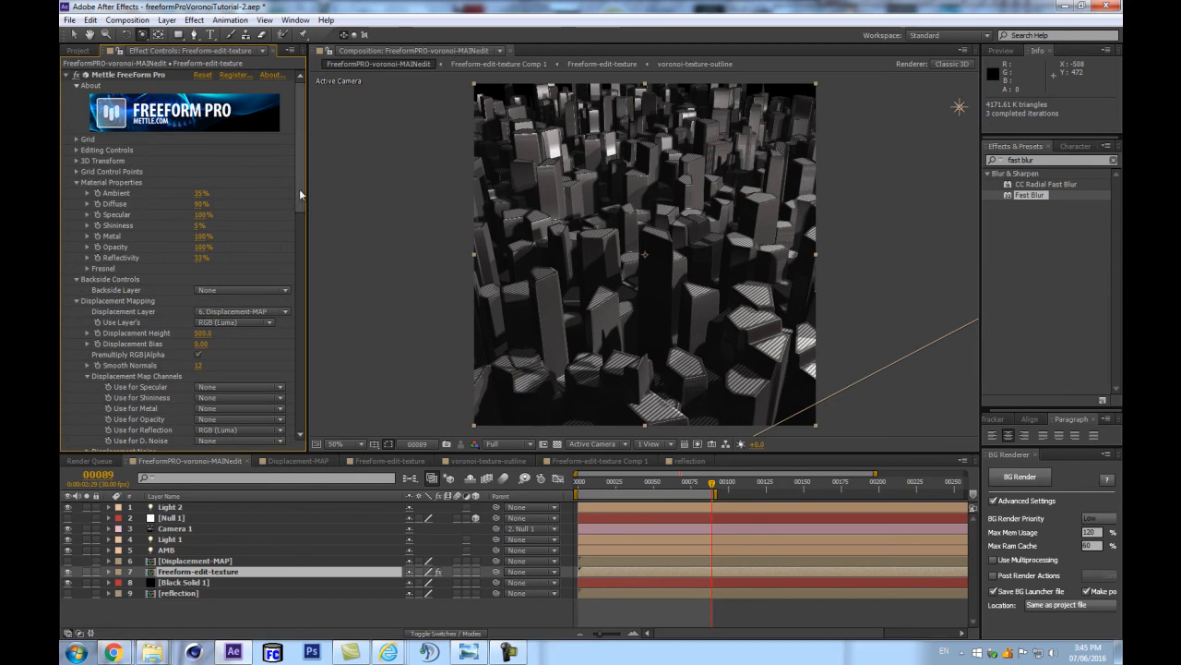
pyautogui.click(68, 75)
# Duplicate the FreeformPRO-voronoi-MAINedit composition and name the copy FreeformPRO-voronoi-DOF-BLURMAP.
pyautogui.click(79, 50)
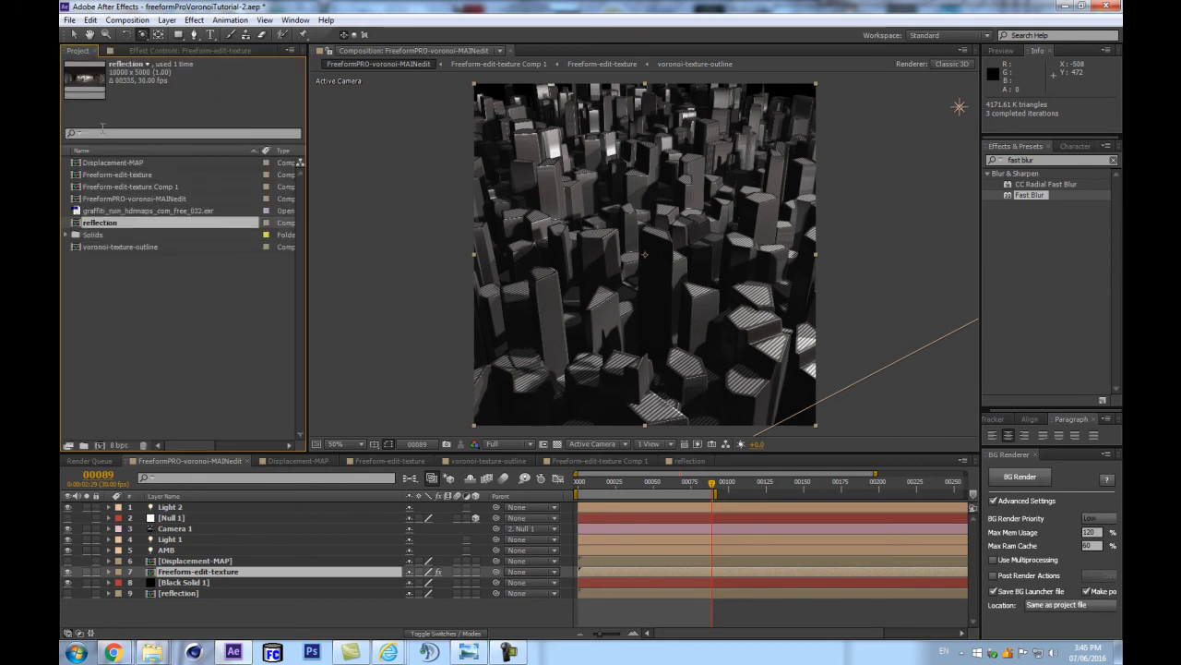
pyautogui.click(139, 199)
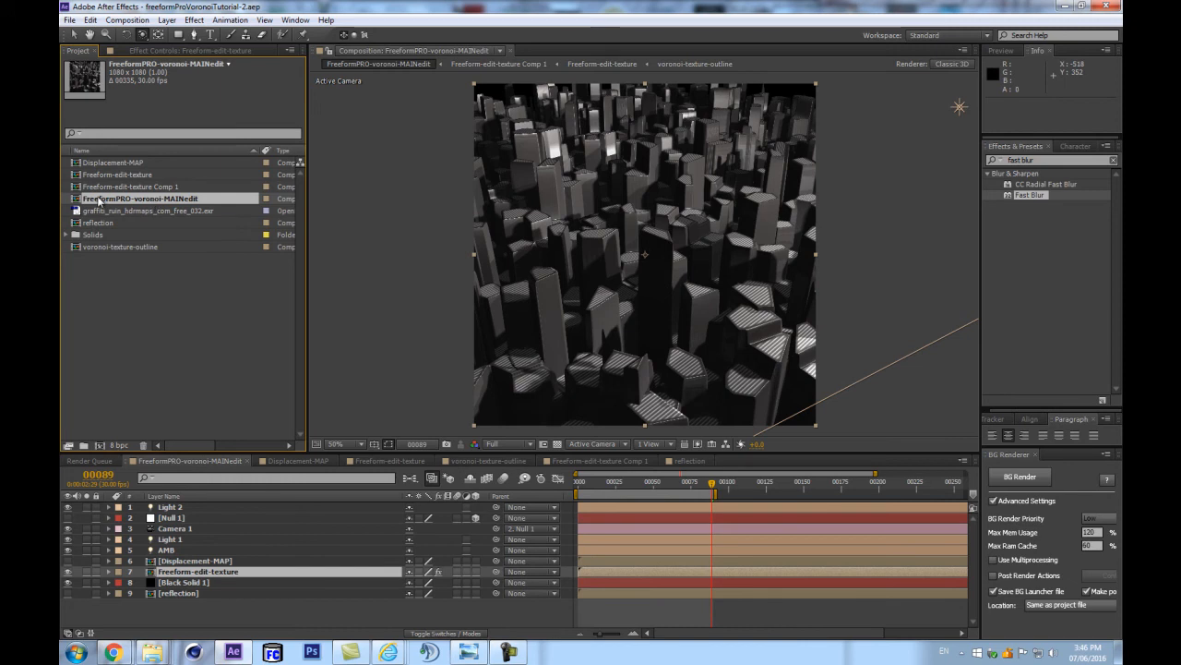
pyautogui.hotkey('ctrl', 'd')
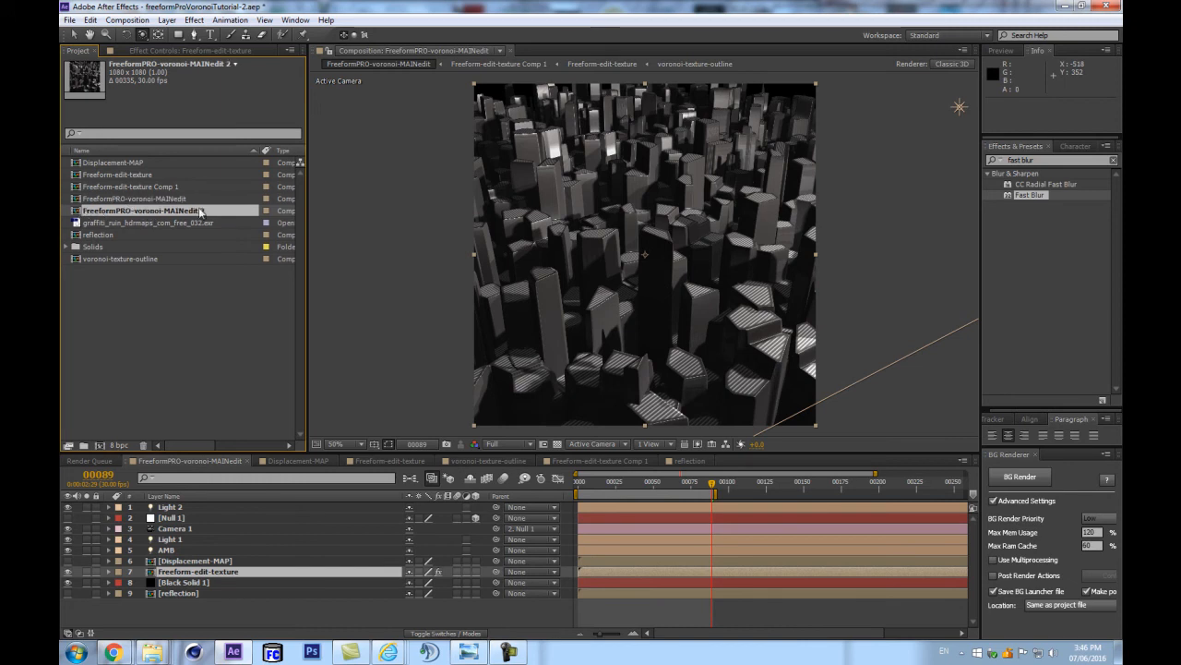
pyautogui.press('Return')
pyautogui.moveTo(153, 210); pyautogui.dragTo(290, 207)
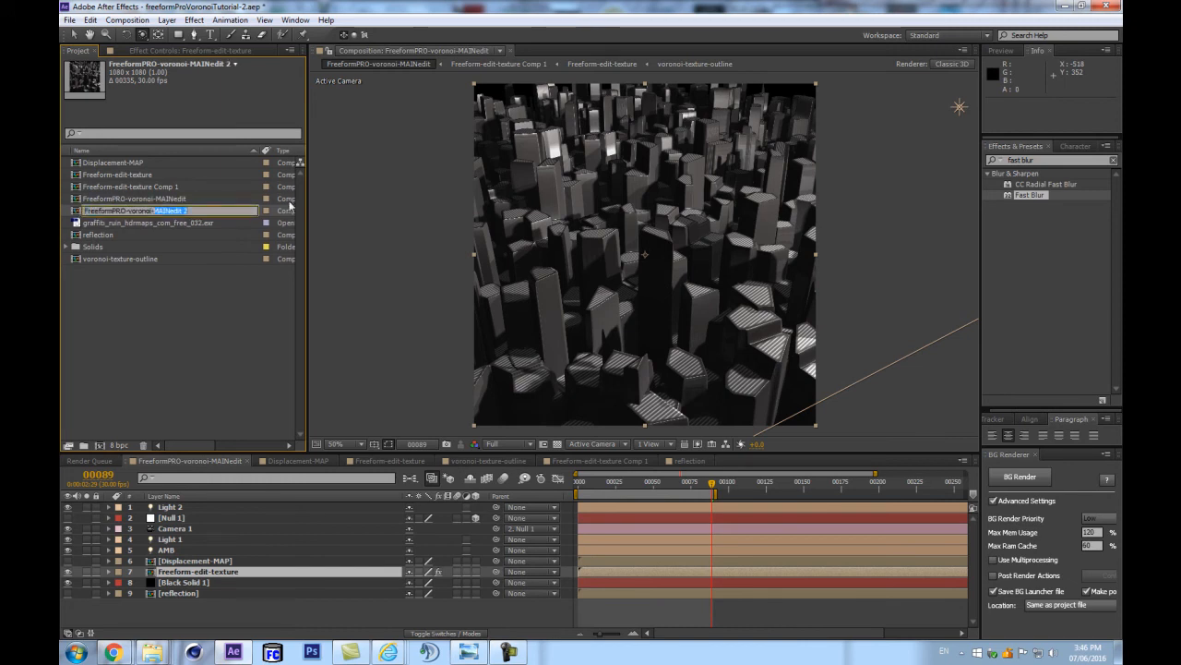
pyautogui.write('DOF')
pyautogui.press('Return')
pyautogui.press('Return')
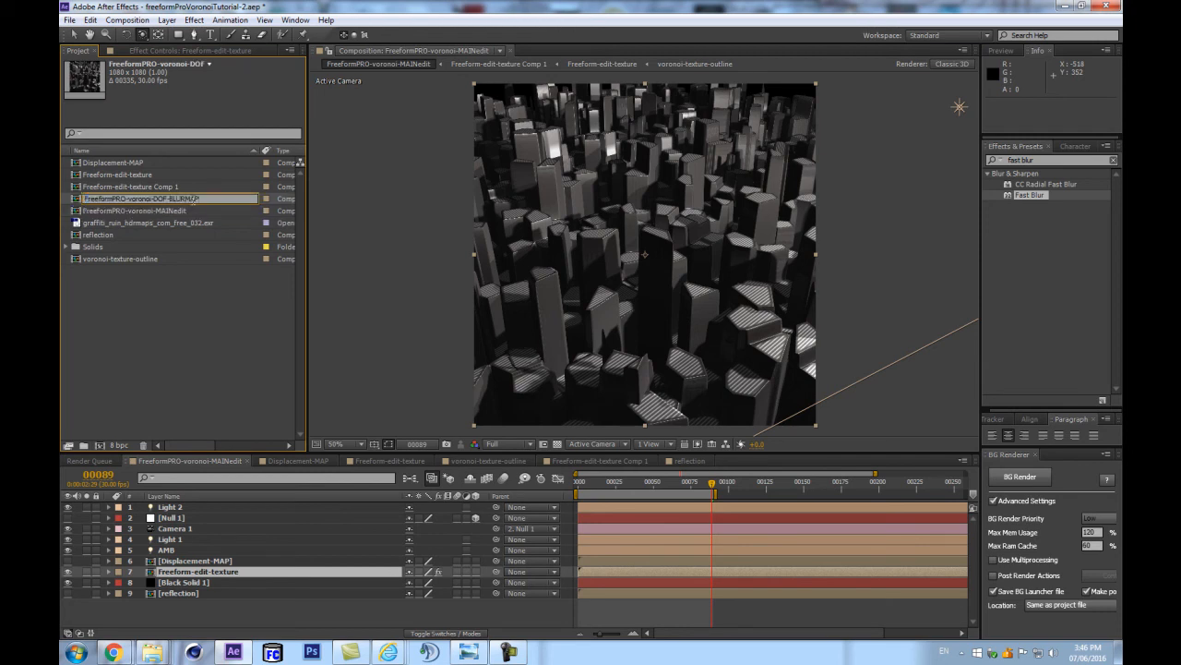
pyautogui.write('-BLURMAP')
pyautogui.press('Return')
# Open the FreeformPRO-voronoi-DOF-BLURMAP composition and delete its Light 2, Light 1 and AMB layers.
pyautogui.doubleClick(174, 199)
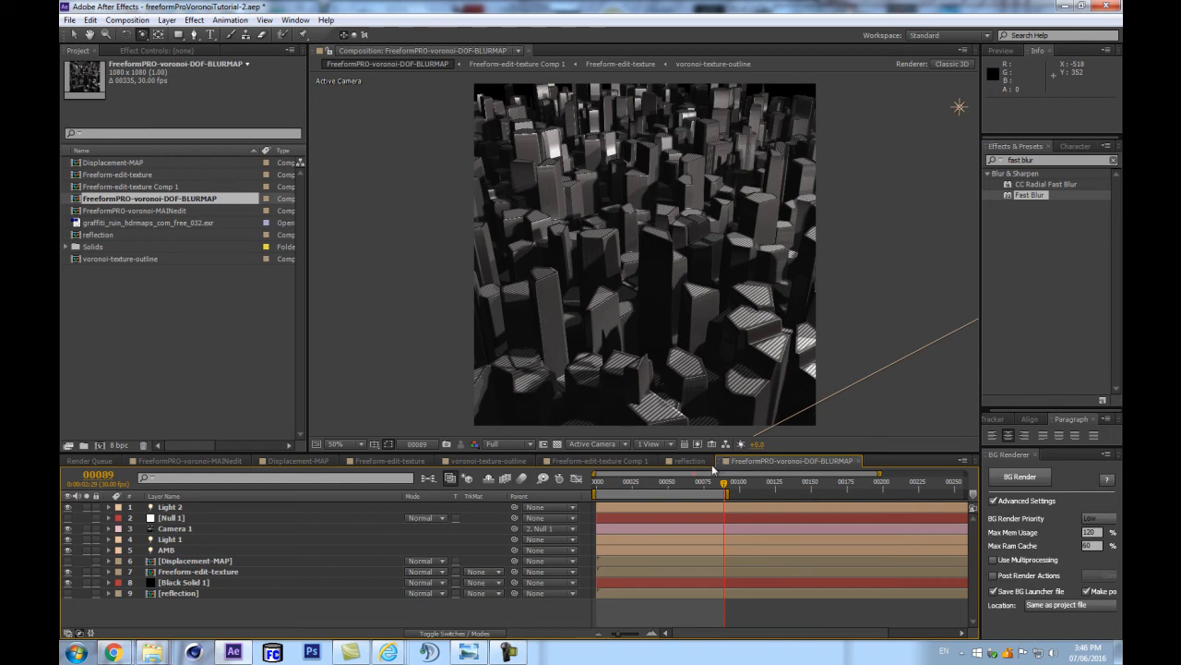
pyautogui.moveTo(725, 460)
pyautogui.mouseDown()
pyautogui.moveTo(860, 487)
pyautogui.moveTo(730, 465)
pyautogui.mouseUp()
pyautogui.click(181, 508)
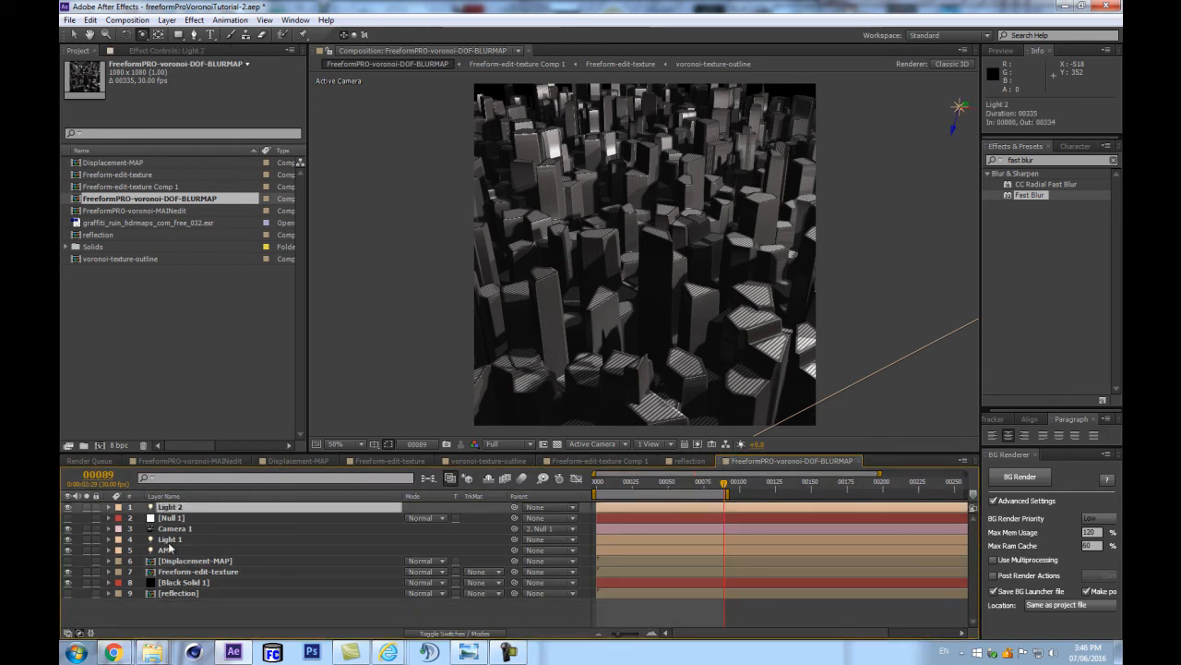
pyautogui.keyDown('ctrl'); pyautogui.click(172, 541); pyautogui.keyUp('ctrl')
pyautogui.keyDown('ctrl'); pyautogui.click(177, 551); pyautogui.keyUp('ctrl')
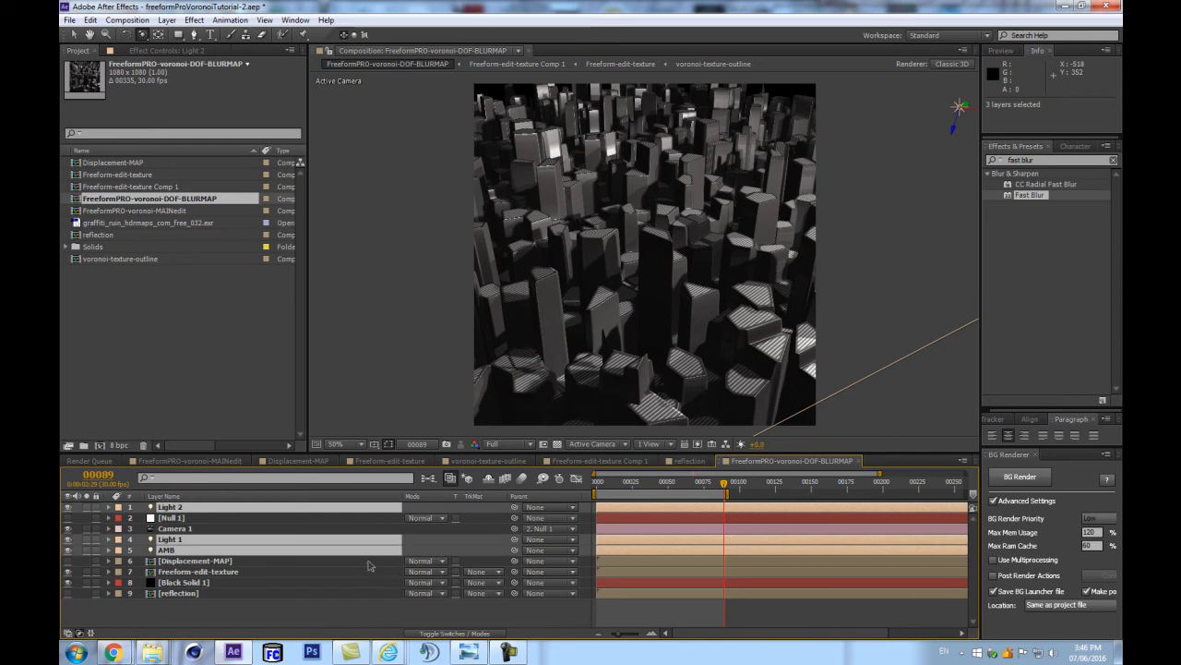
pyautogui.press('Delete')
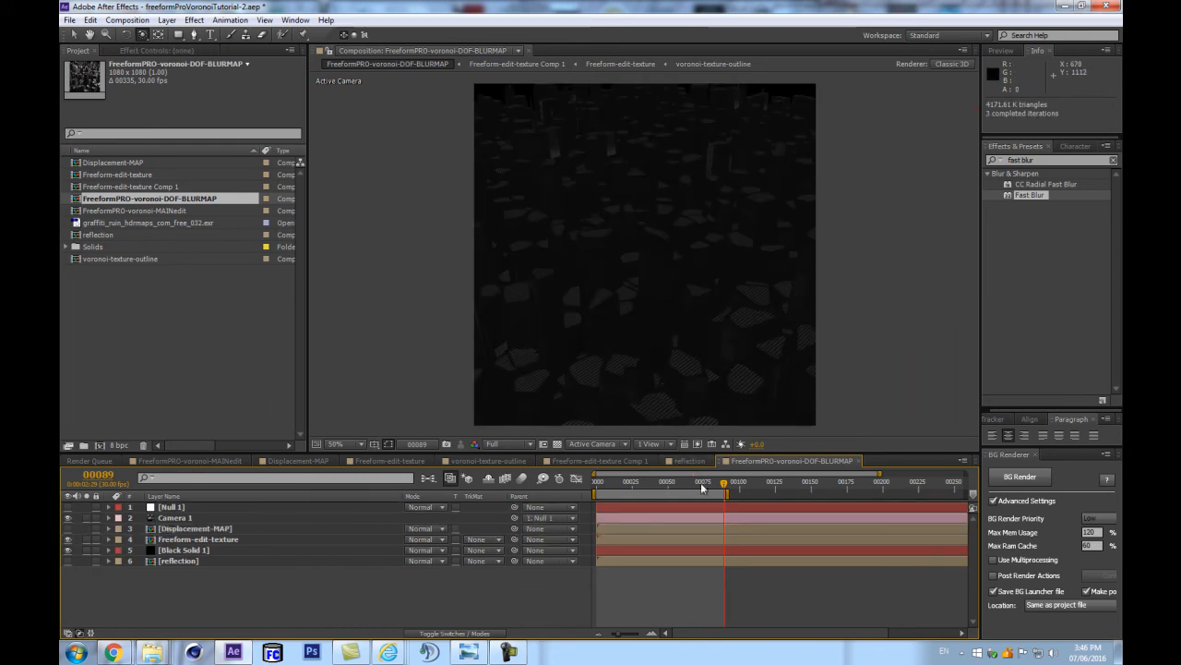
# Dock the DOF-BLURMAP timeline beside the other timelines and bring up the FreeformPRO-voronoi-MAINedit timeline next to it.
pyautogui.moveTo(723, 466); pyautogui.dragTo(956, 514)
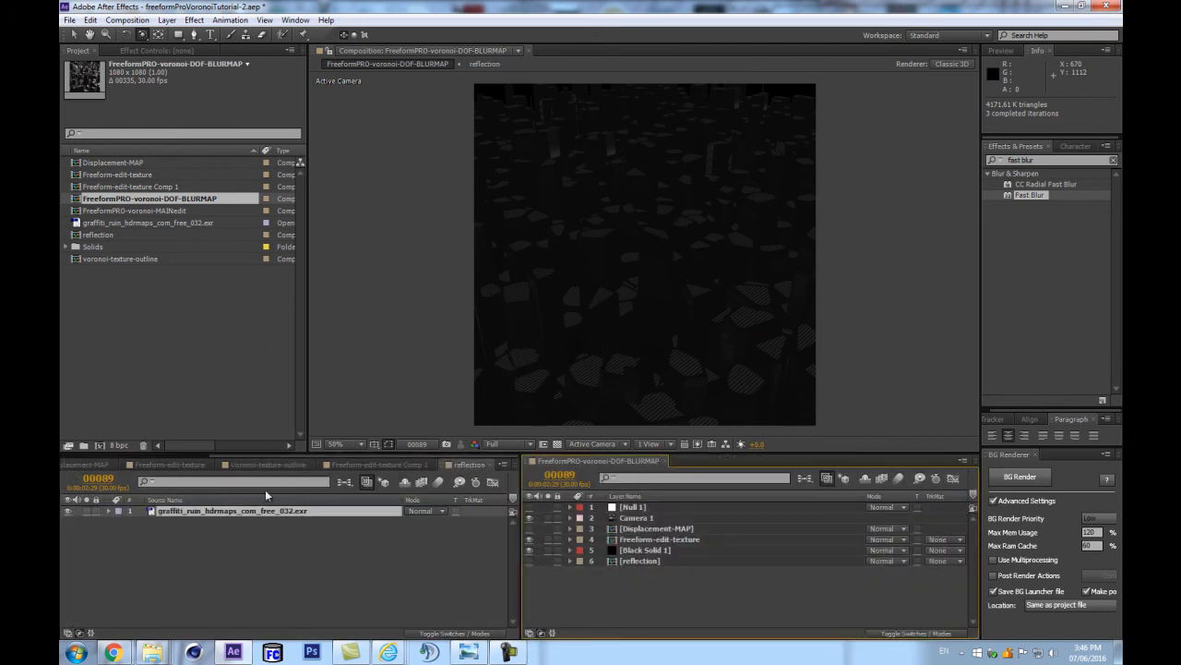
pyautogui.click(350, 467)
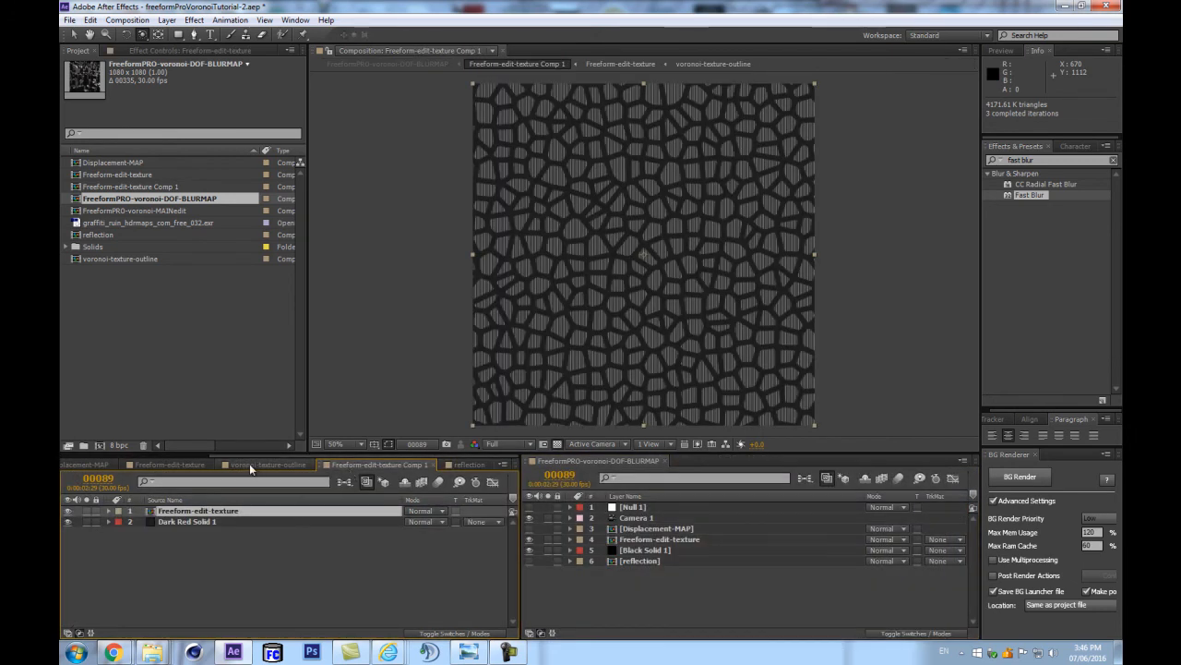
pyautogui.click(166, 465)
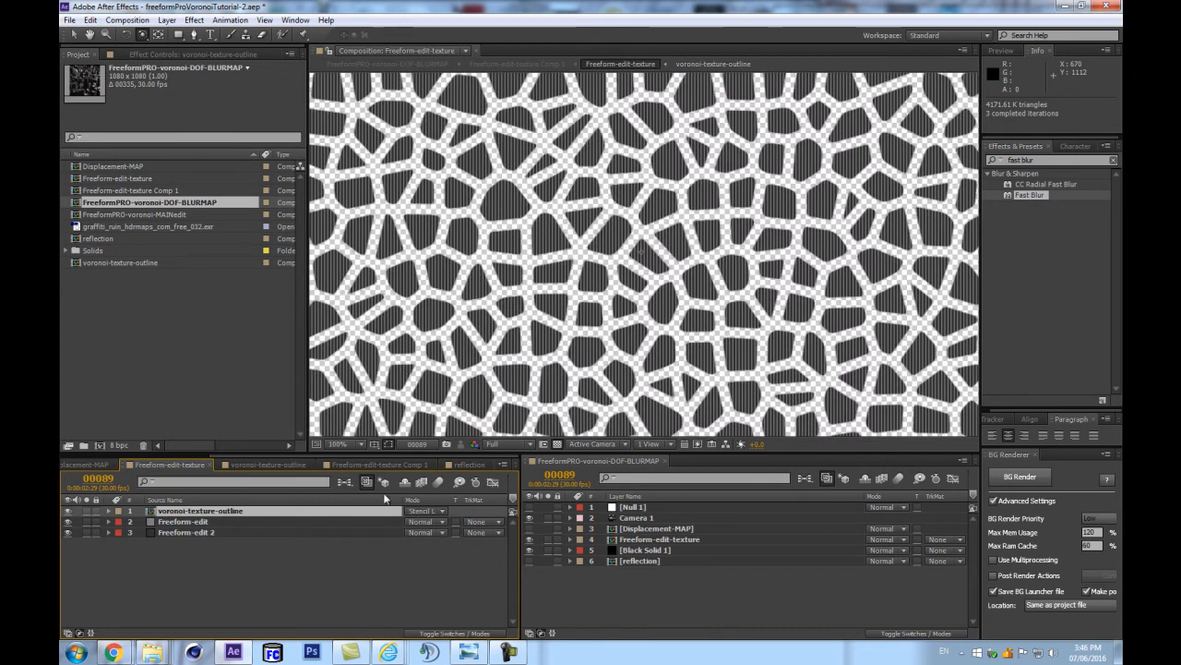
pyautogui.click(343, 481)
pyautogui.click(201, 488)
pyautogui.click(344, 480)
pyautogui.click(205, 488)
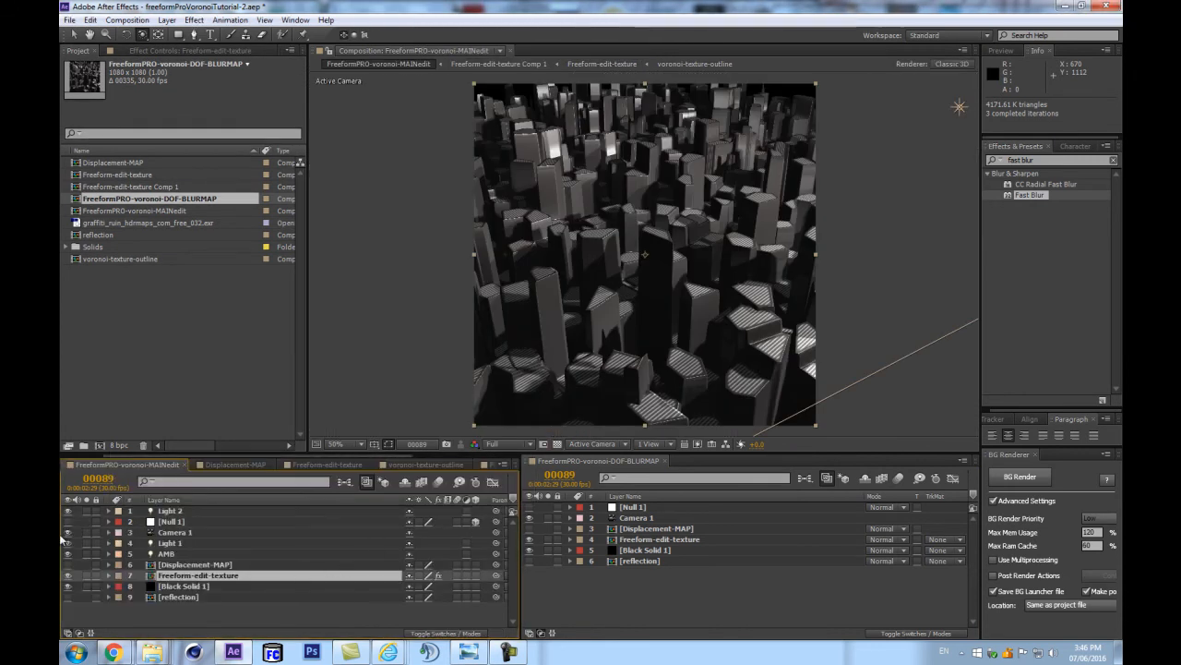
pyautogui.click(172, 533)
# In the DOF-BLURMAP timeline, reveal Camera 1's Position and Point of Interest and Null 1's Position and rotation properties, and widen the timeline area.
pyautogui.click(598, 568)
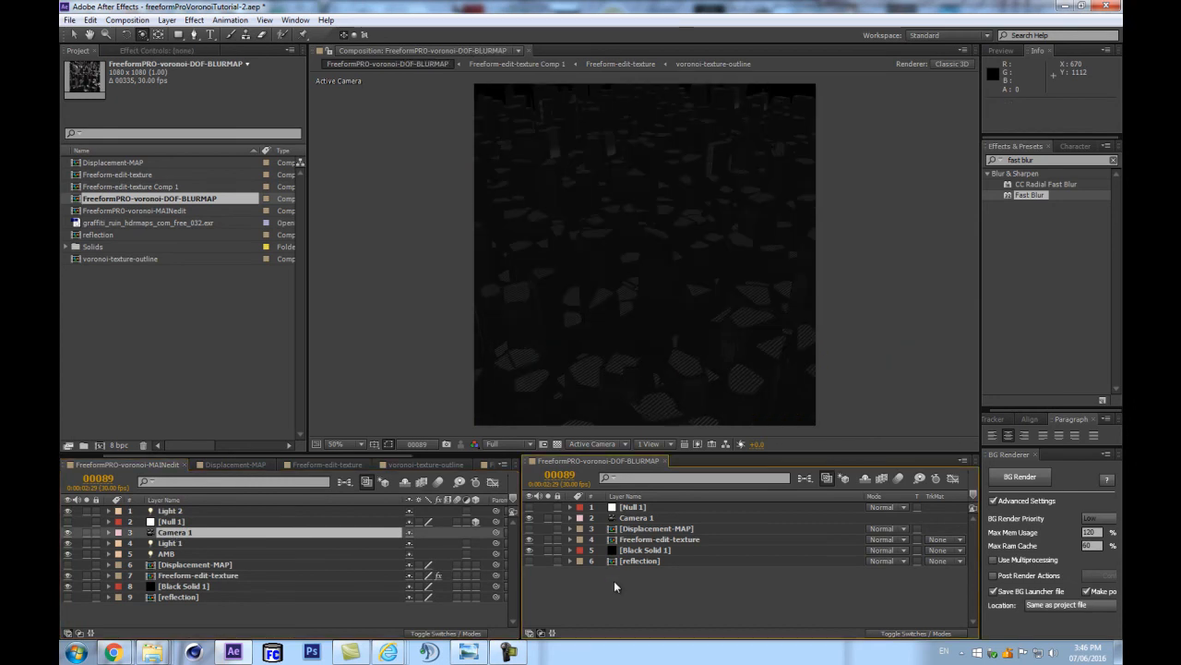
pyautogui.click(652, 518)
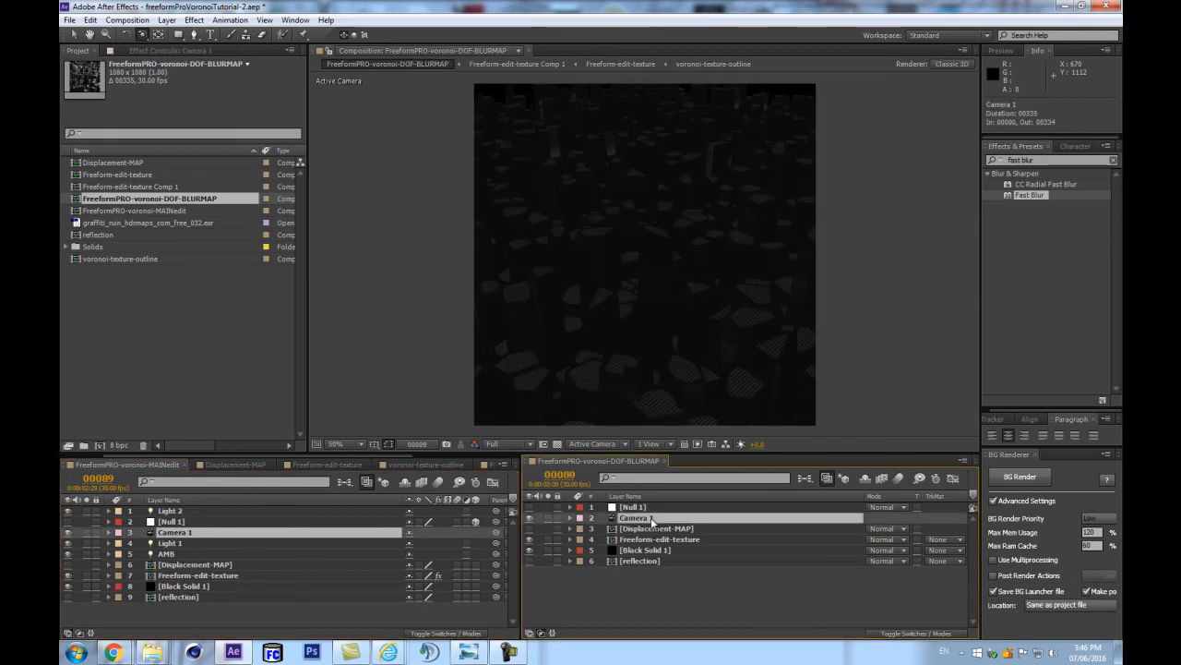
pyautogui.press('p')
pyautogui.hotkey('shift', 'a')
pyautogui.click(664, 510)
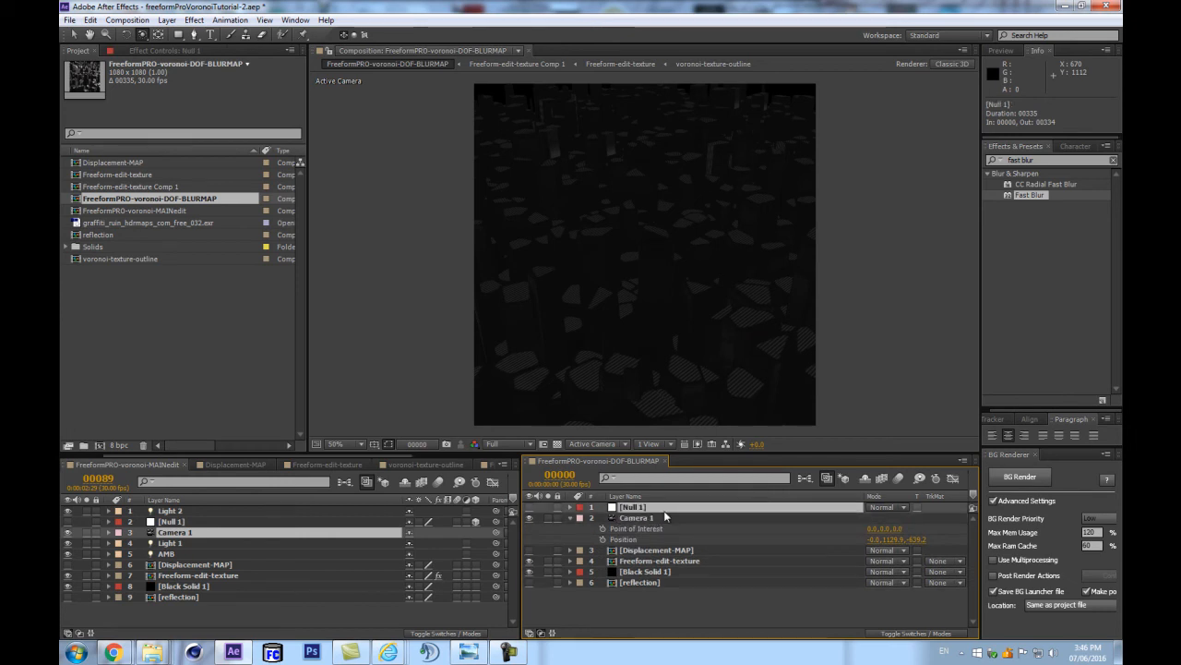
pyautogui.press('p')
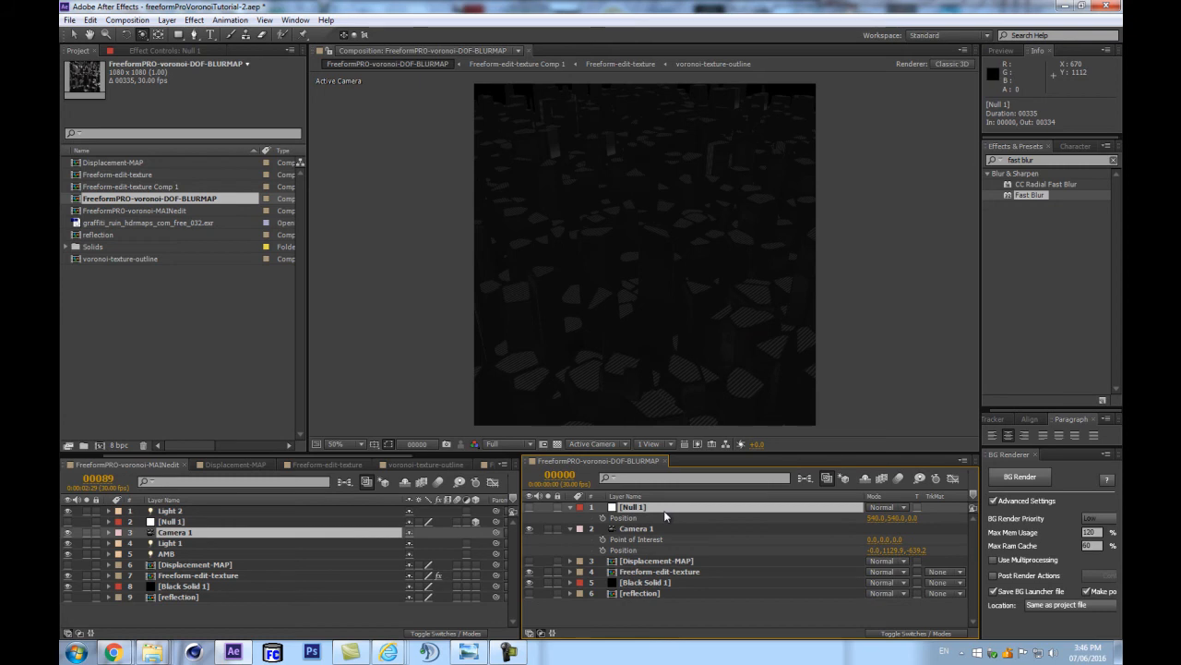
pyautogui.hotkey('shift', 'r')
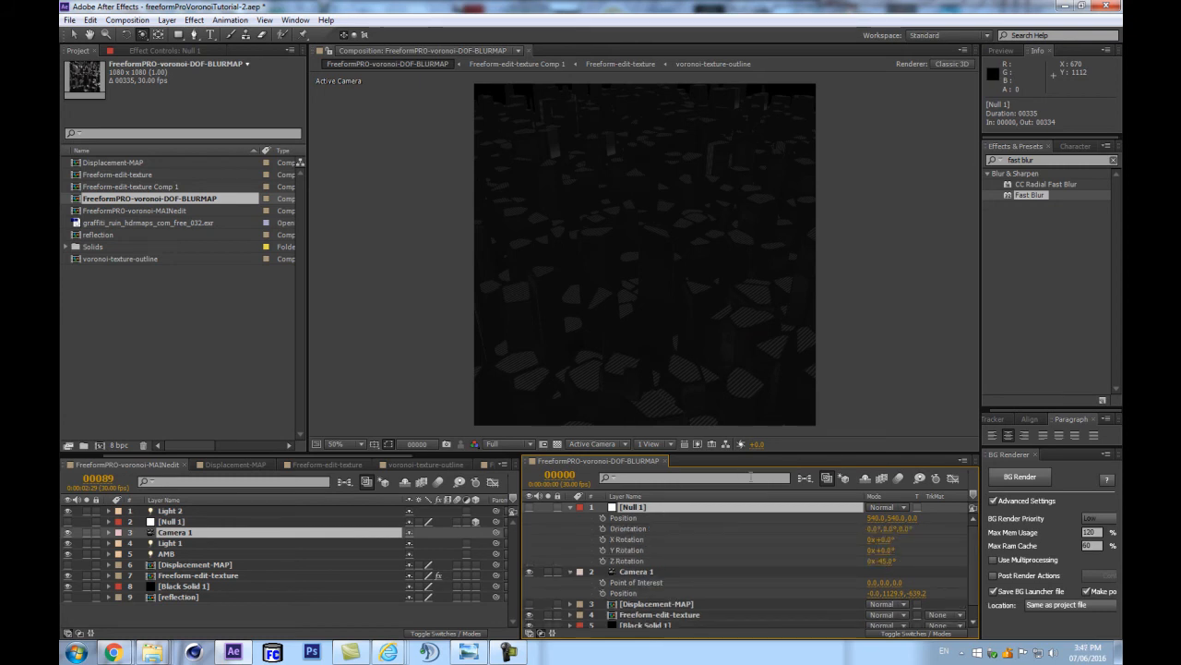
pyautogui.moveTo(982, 489); pyautogui.dragTo(1074, 486)
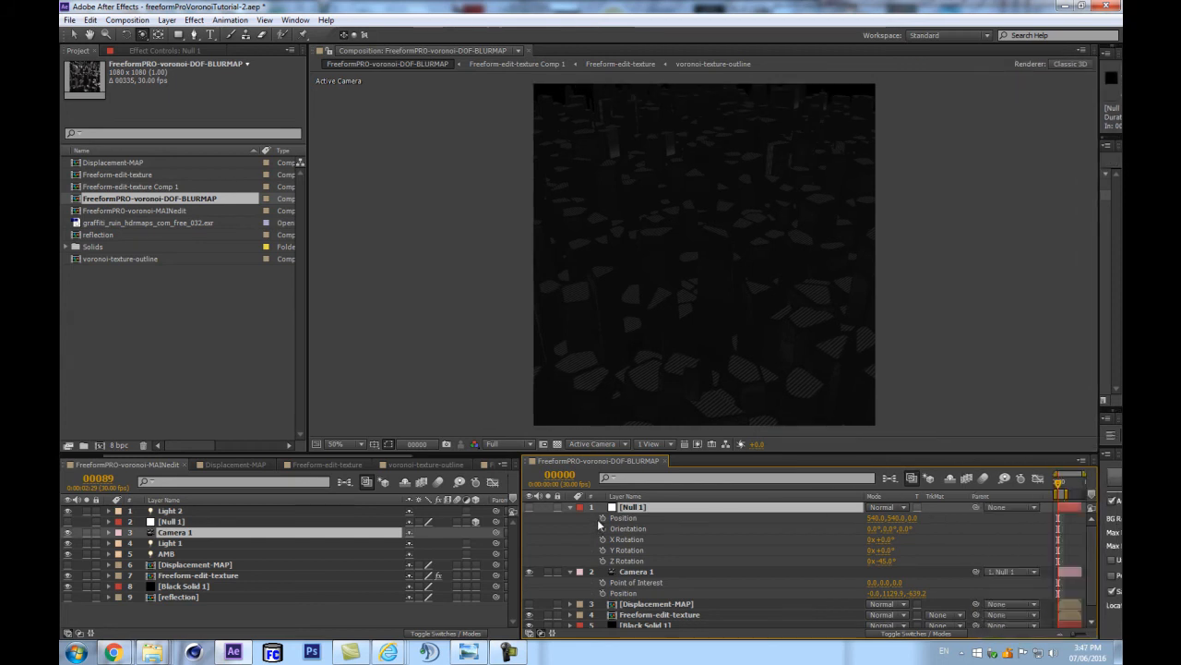
# In the MAINedit timeline, reveal Null 1's Position and rotation properties and Camera 1's Point of Interest and Position.
pyautogui.click(185, 522)
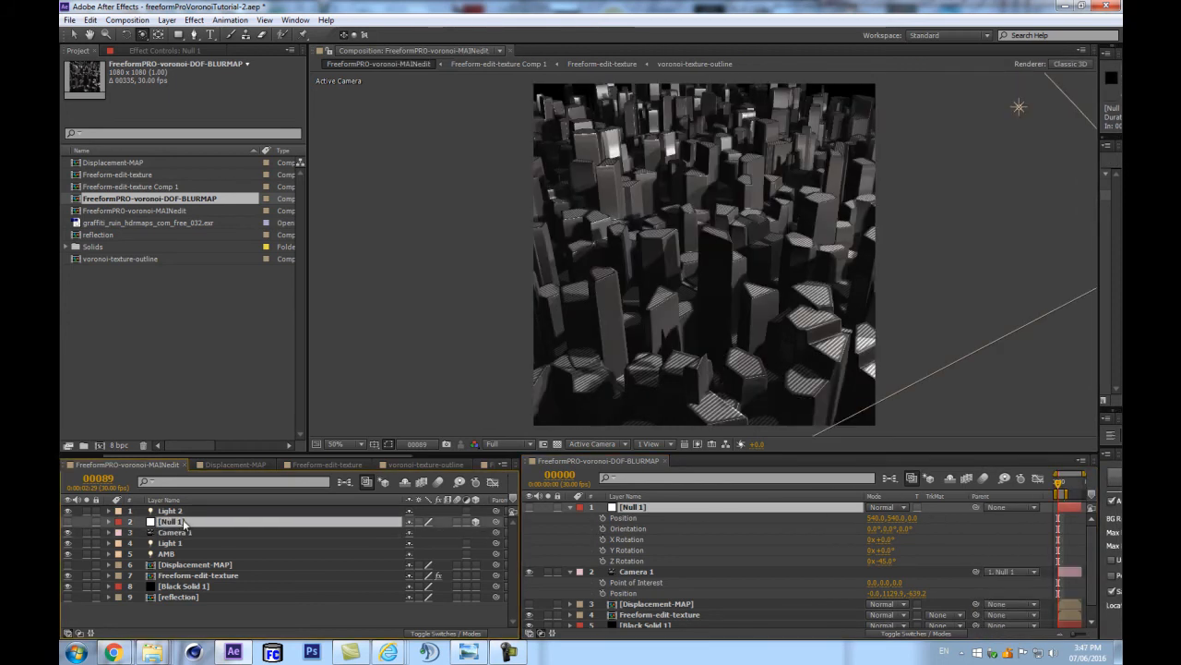
pyautogui.press('p')
pyautogui.hotkey('shift', 'r')
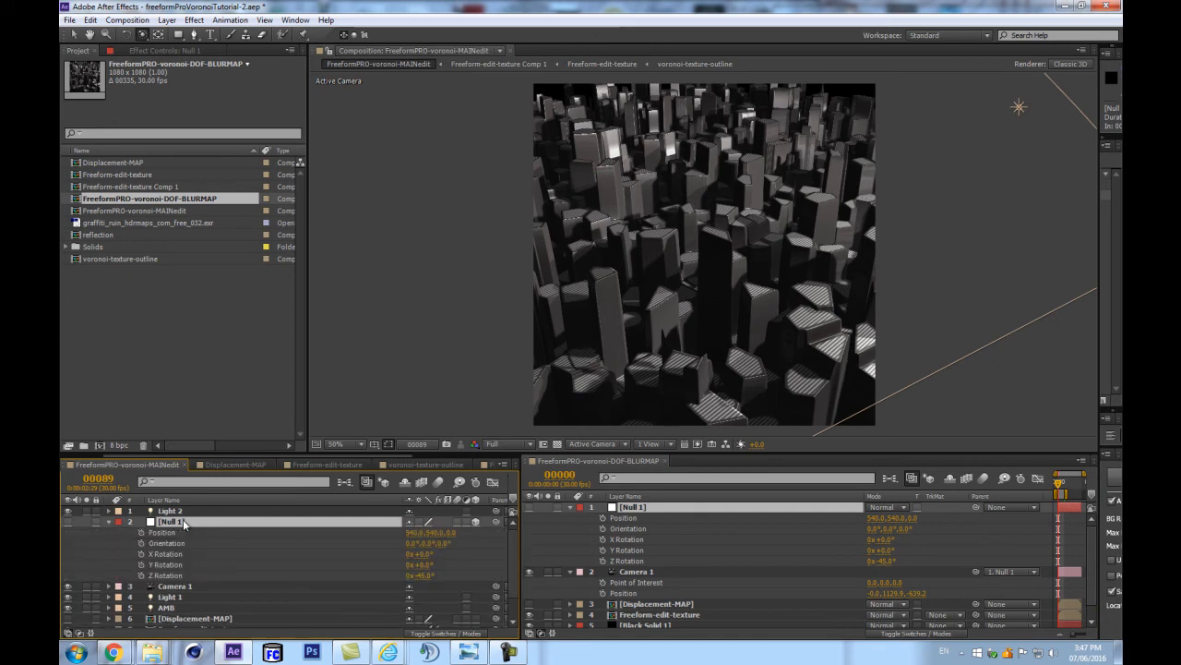
pyautogui.click(185, 586)
pyautogui.press('p')
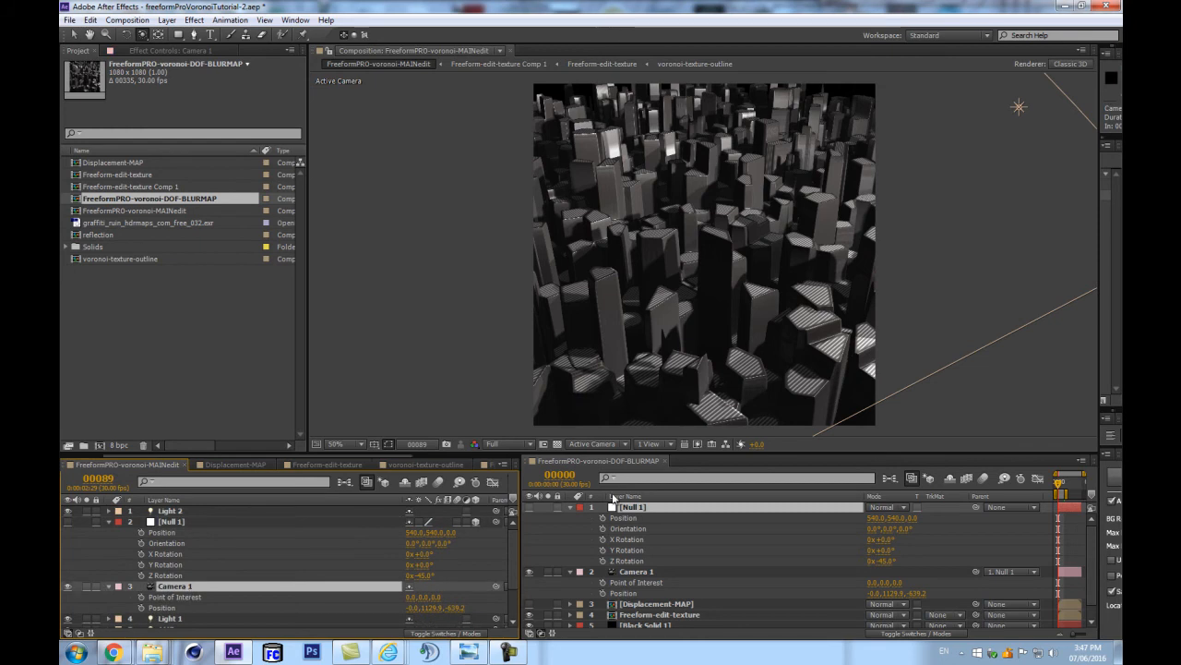
# Link the Position and Orientation of Null 1 in DOF-BLURMAP to the matching MAINedit Null 1 properties with pick-whip expressions.
pyautogui.keyDown('alt'); pyautogui.click(603, 519); pyautogui.keyUp('alt')
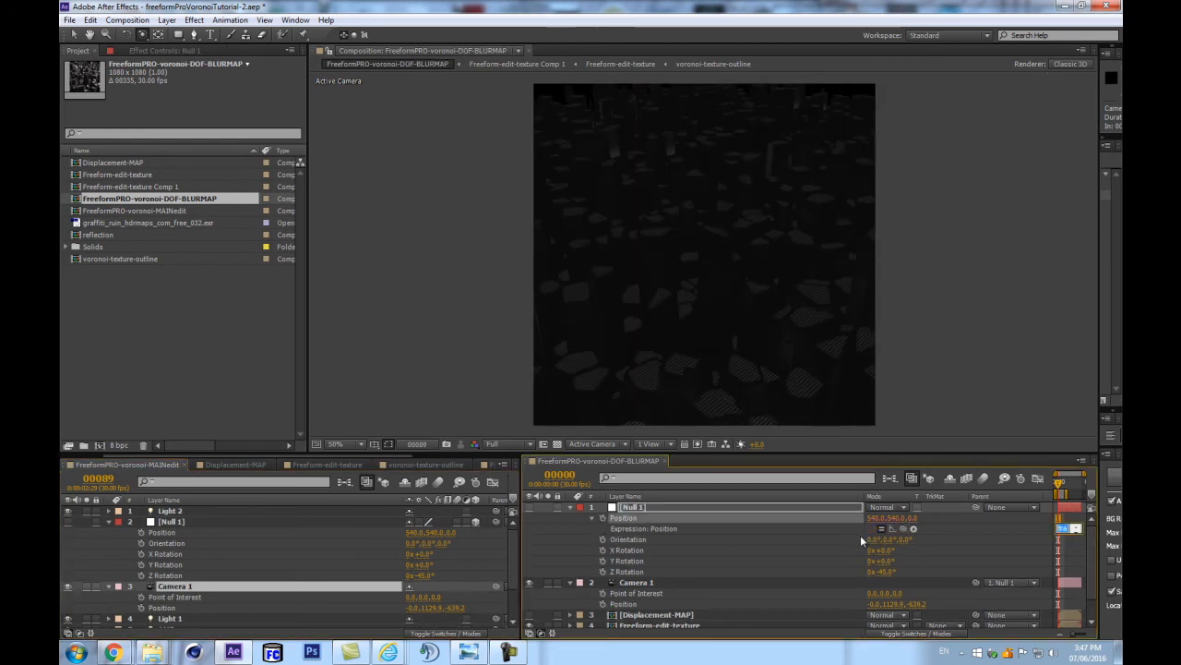
pyautogui.moveTo(901, 534); pyautogui.dragTo(195, 533)
pyautogui.keyDown('alt'); pyautogui.click(603, 539); pyautogui.keyUp('alt')
pyautogui.moveTo(903, 551); pyautogui.dragTo(153, 575)
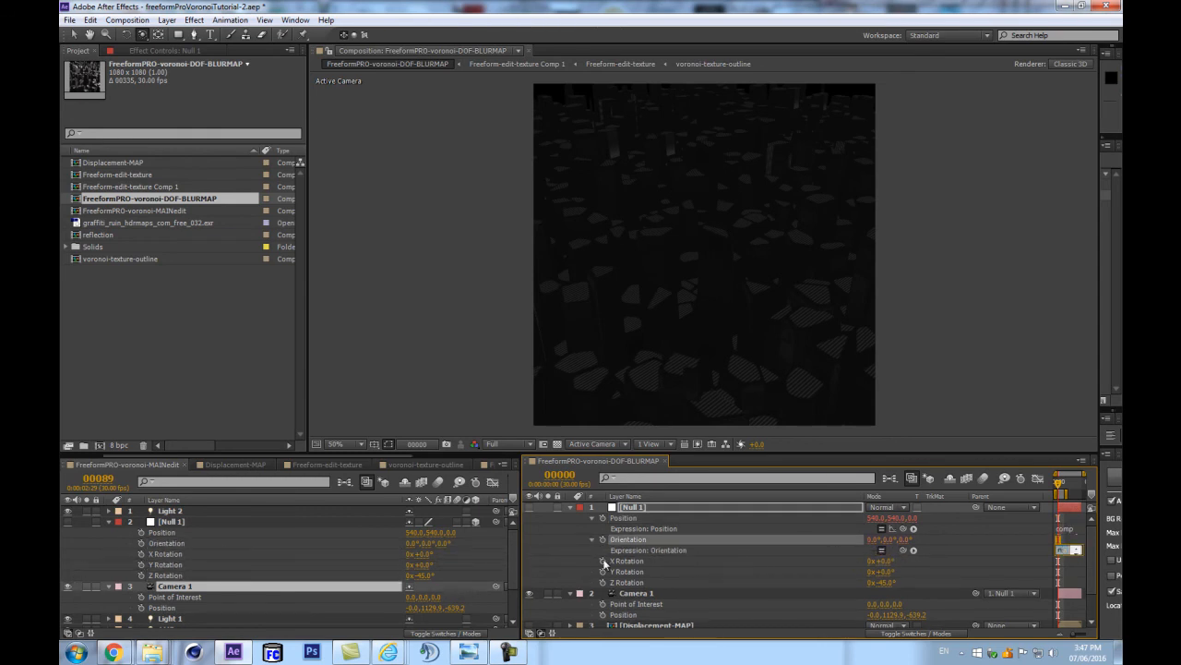
# Link Null 1's X, Y and Z Rotation in DOF-BLURMAP to the matching MAINedit Null 1 rotations with pick-whip expressions.
pyautogui.keyDown('alt'); pyautogui.click(603, 560); pyautogui.keyUp('alt')
pyautogui.moveTo(903, 572); pyautogui.dragTo(150, 554)
pyautogui.keyDown('alt'); pyautogui.click(606, 582); pyautogui.keyUp('alt')
pyautogui.moveTo(914, 593); pyautogui.dragTo(153, 564)
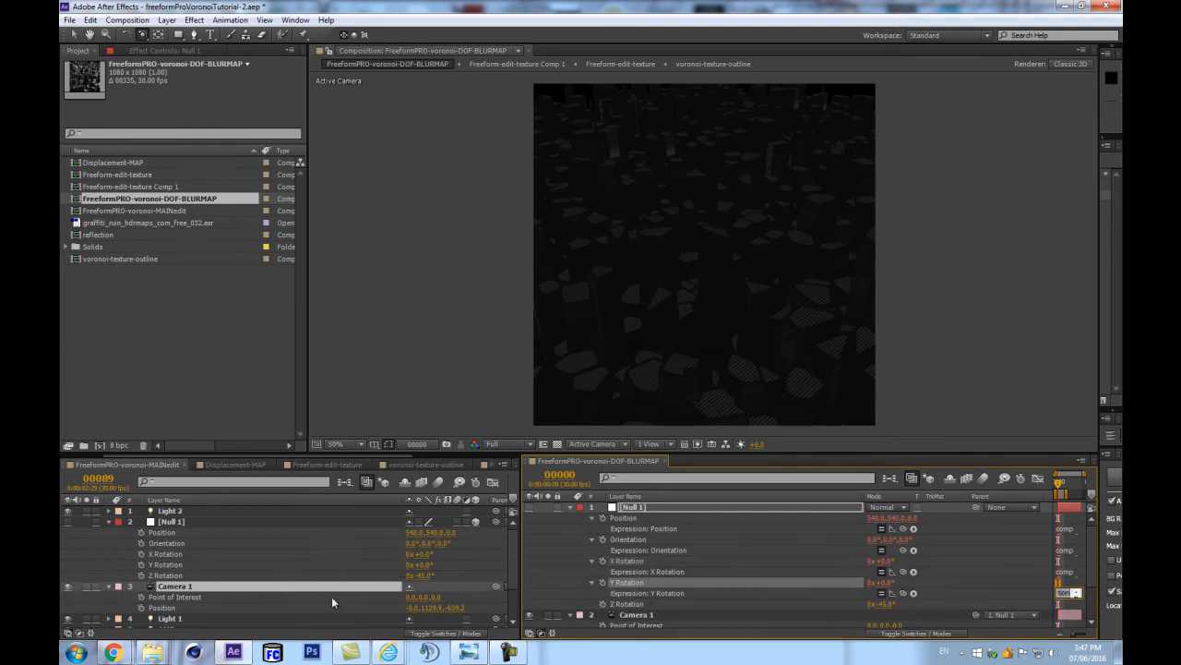
pyautogui.keyDown('alt'); pyautogui.click(606, 603); pyautogui.keyUp('alt')
pyautogui.moveTo(913, 613); pyautogui.dragTo(265, 575)
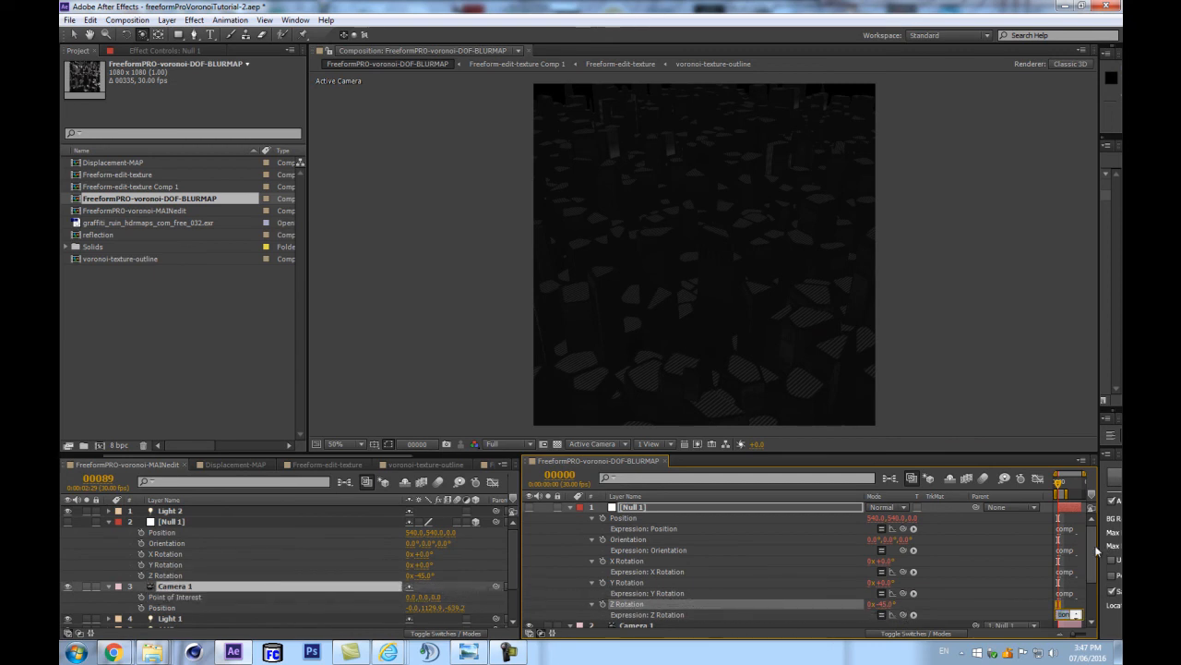
# Link Camera 1's Point of Interest and Position in DOF-BLURMAP to the MAINedit Camera 1 properties with pick-whip expressions.
pyautogui.scroll(-3, 923, 563)
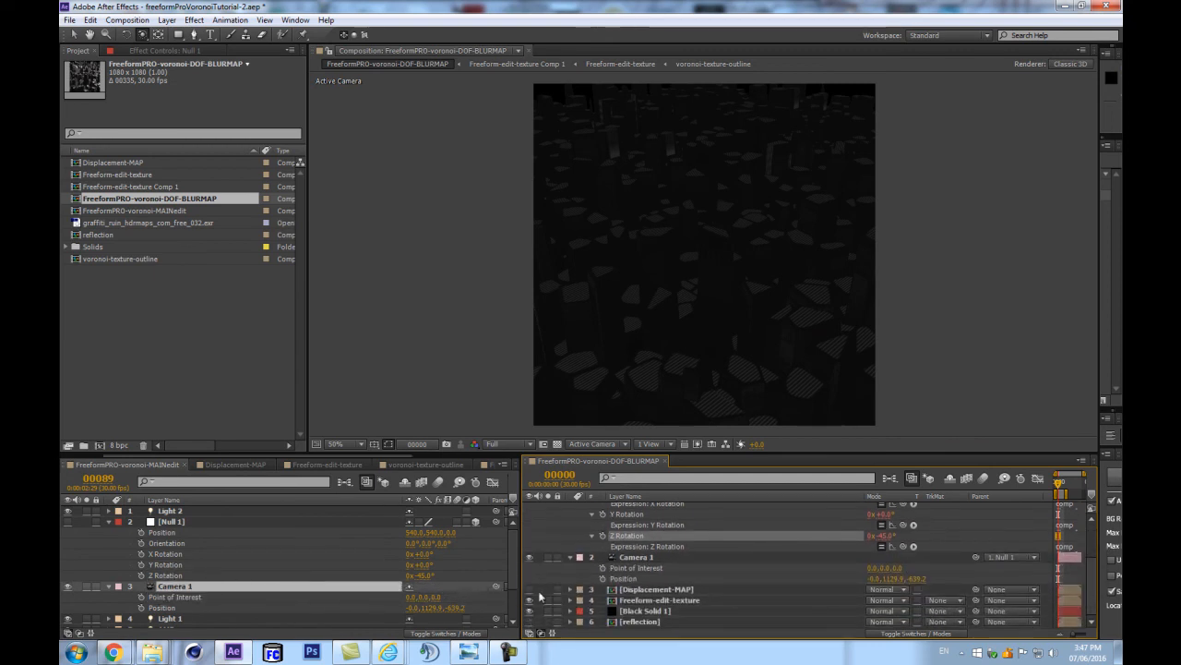
pyautogui.keyDown('alt'); pyautogui.click(603, 567); pyautogui.keyUp('alt')
pyautogui.moveTo(904, 582); pyautogui.dragTo(259, 598)
pyautogui.keyDown('alt'); pyautogui.click(604, 590); pyautogui.keyUp('alt')
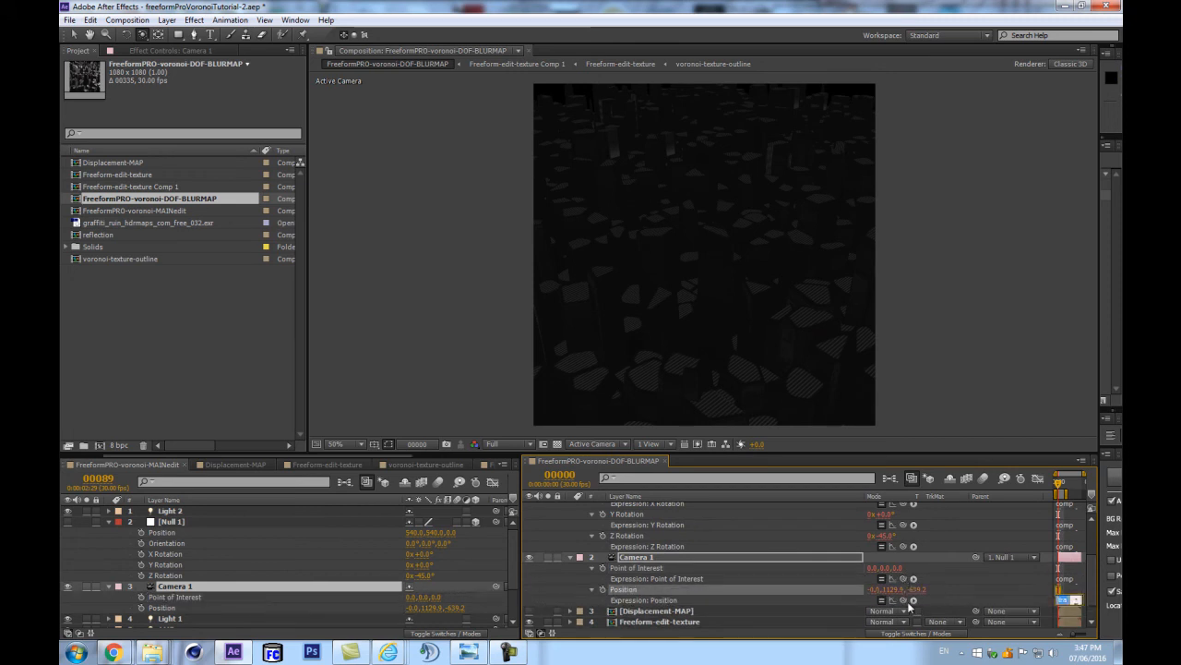
pyautogui.moveTo(903, 600); pyautogui.dragTo(273, 609)
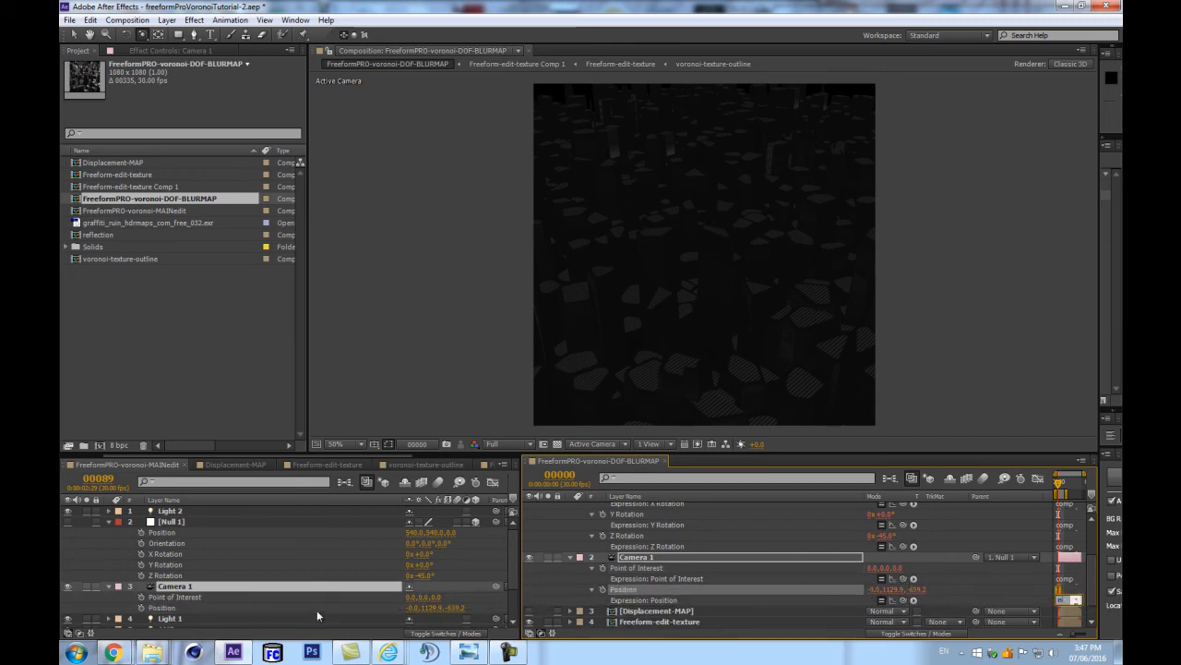
pyautogui.click(665, 556)
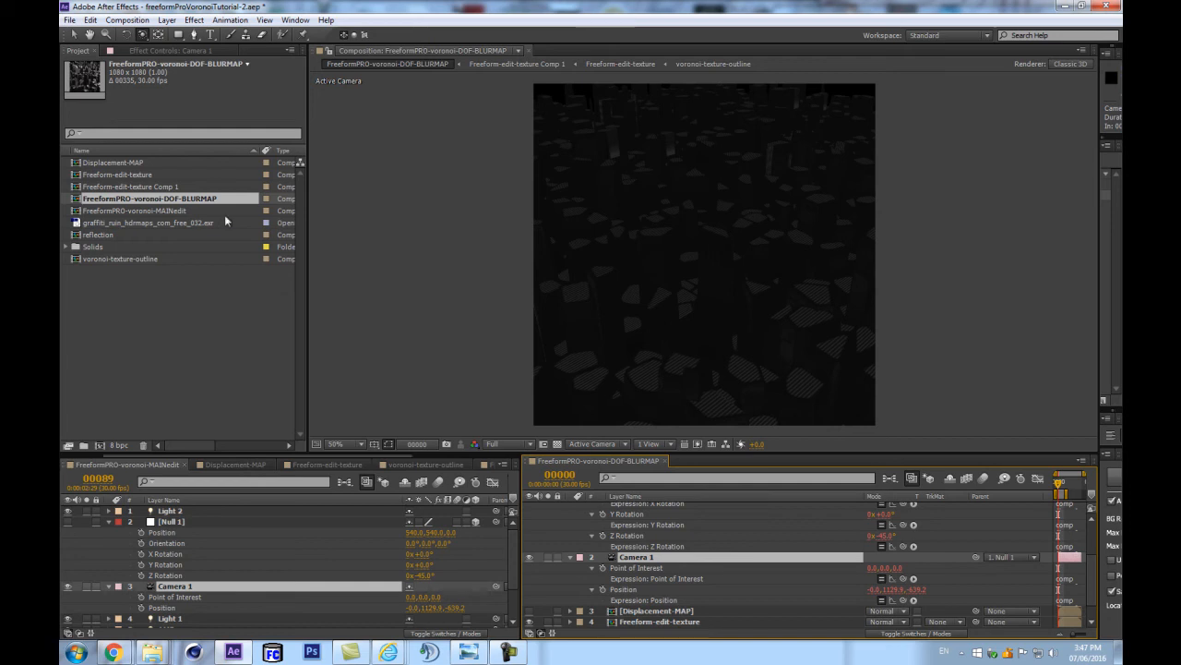
# Close the separate DOF-BLURMAP timeline, reopen that composition among the other timelines and collapse Null 1's properties.
pyautogui.click(664, 463)
pyautogui.doubleClick(145, 200)
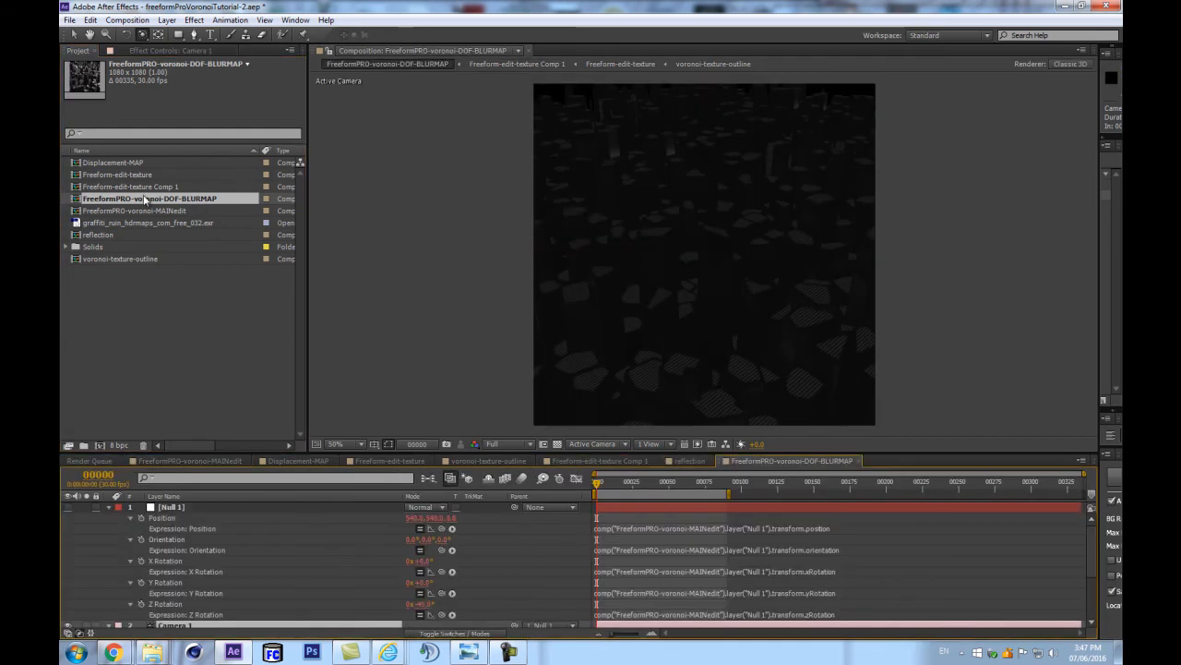
pyautogui.click(108, 506)
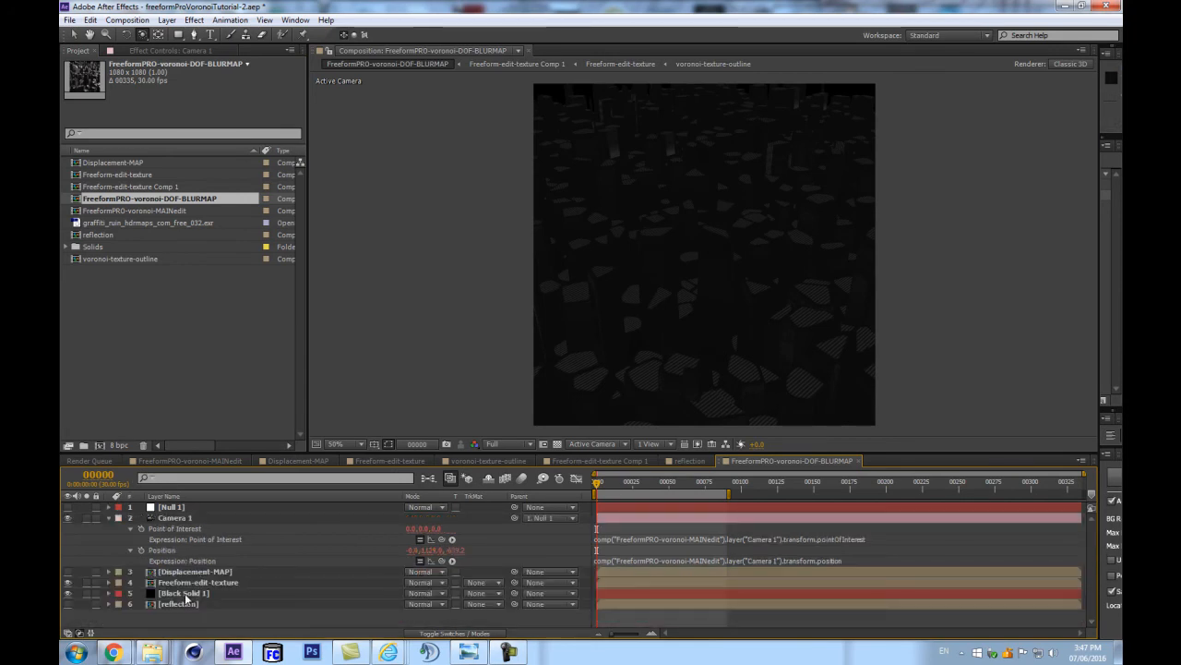
# Set the Freeform Pro Reflection Layer on Freeform-edit-texture in DOF-BLURMAP to None.
pyautogui.click(190, 592)
pyautogui.click(172, 582)
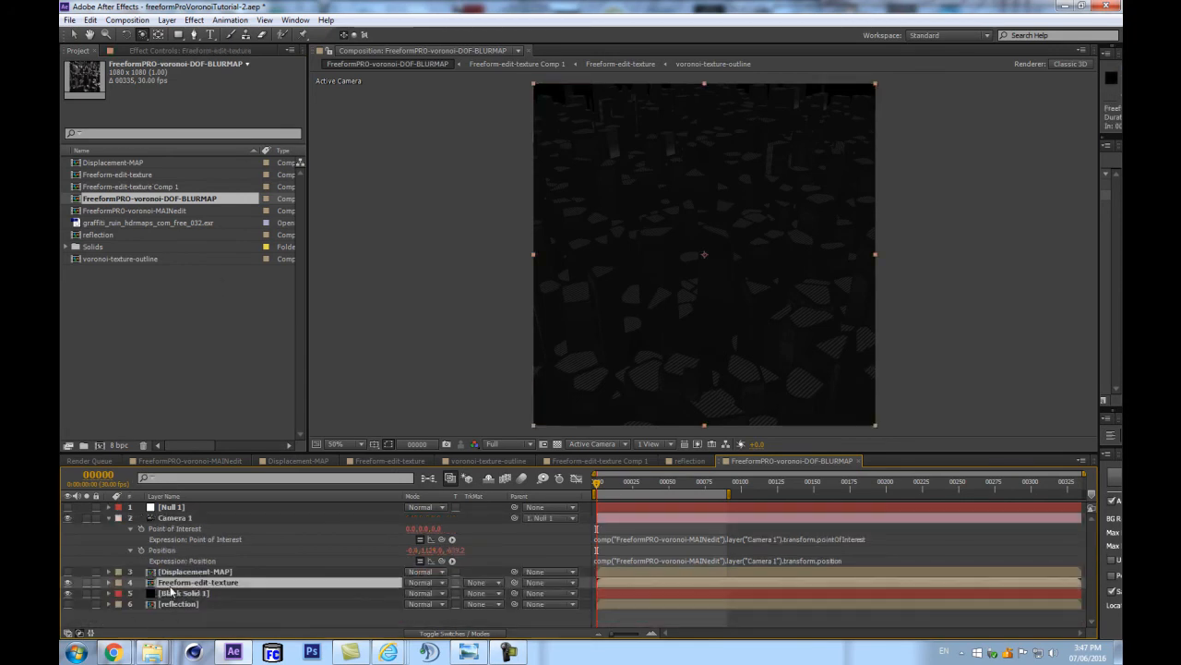
pyautogui.click(147, 50)
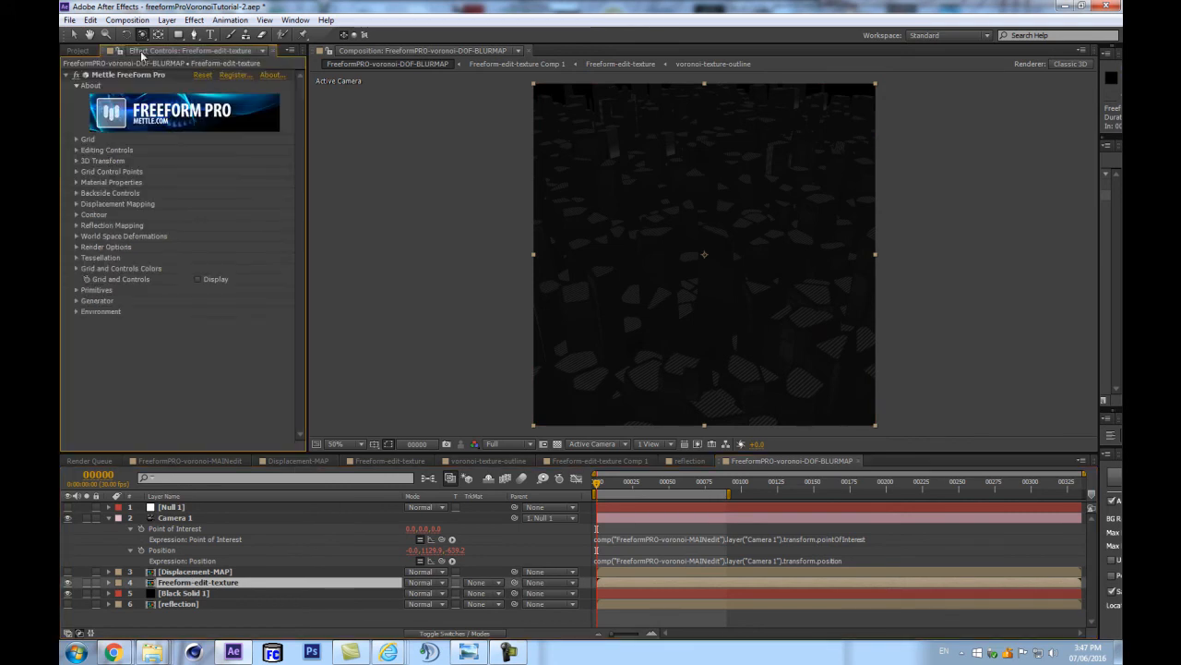
pyautogui.click(76, 225)
pyautogui.click(269, 237)
pyautogui.click(250, 248)
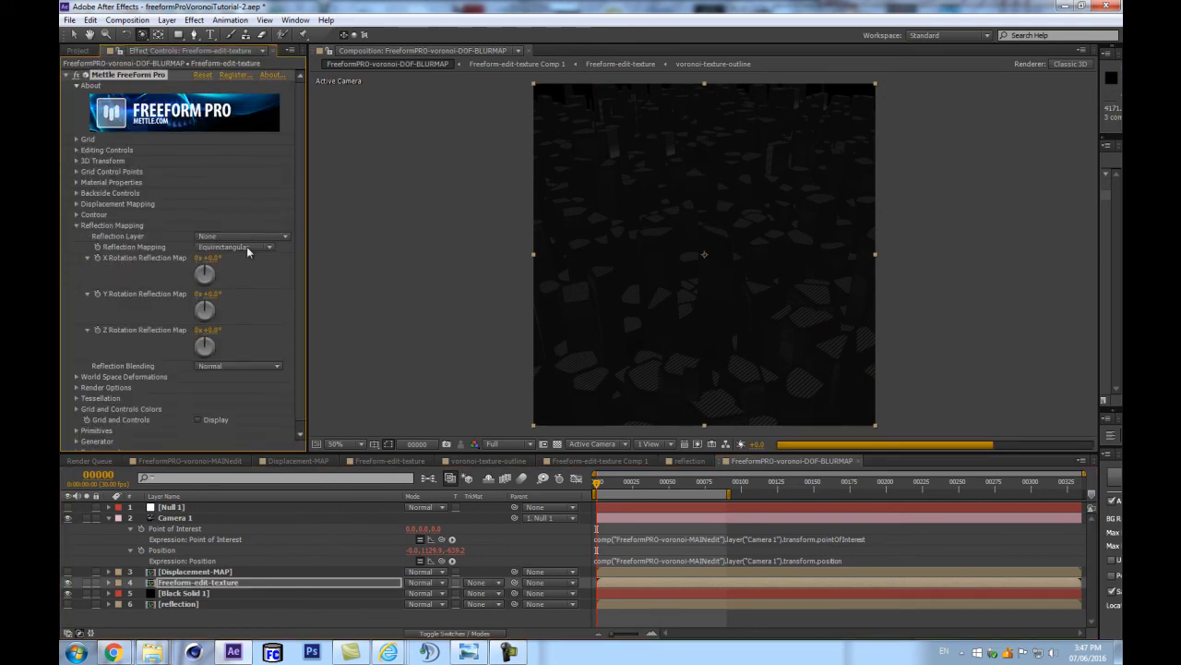
pyautogui.click(77, 226)
# Set the Freeform Pro Render Mode on Freeform-edit-texture in DOF-BLURMAP to Depth.
pyautogui.click(76, 312)
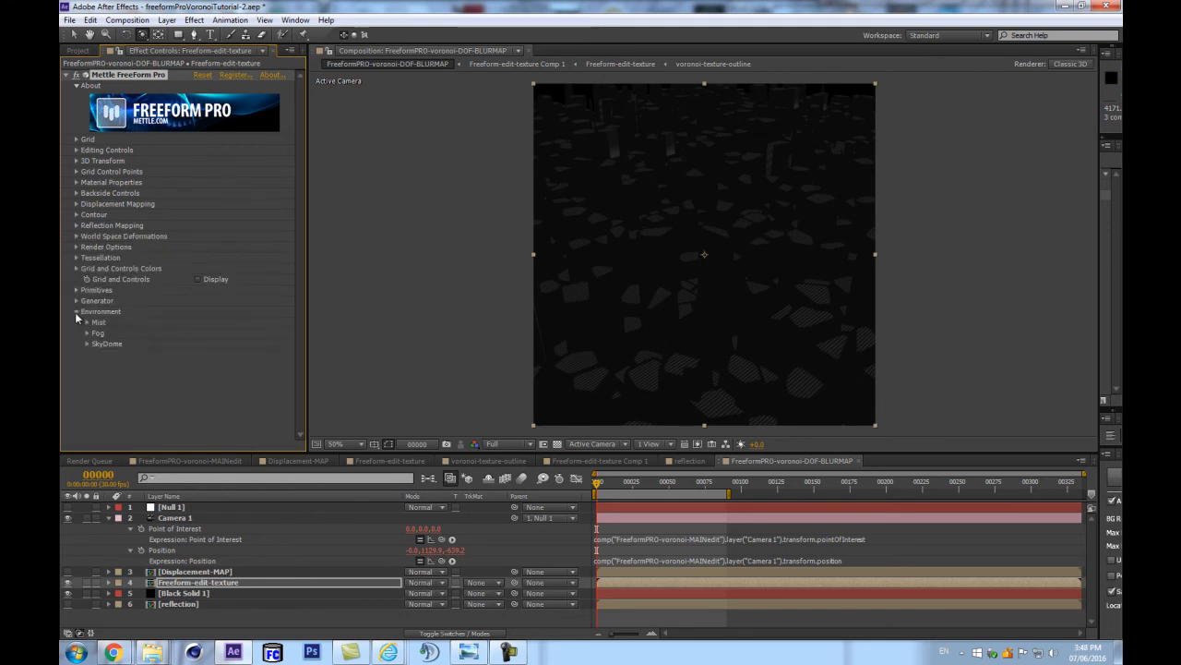
pyautogui.click(77, 248)
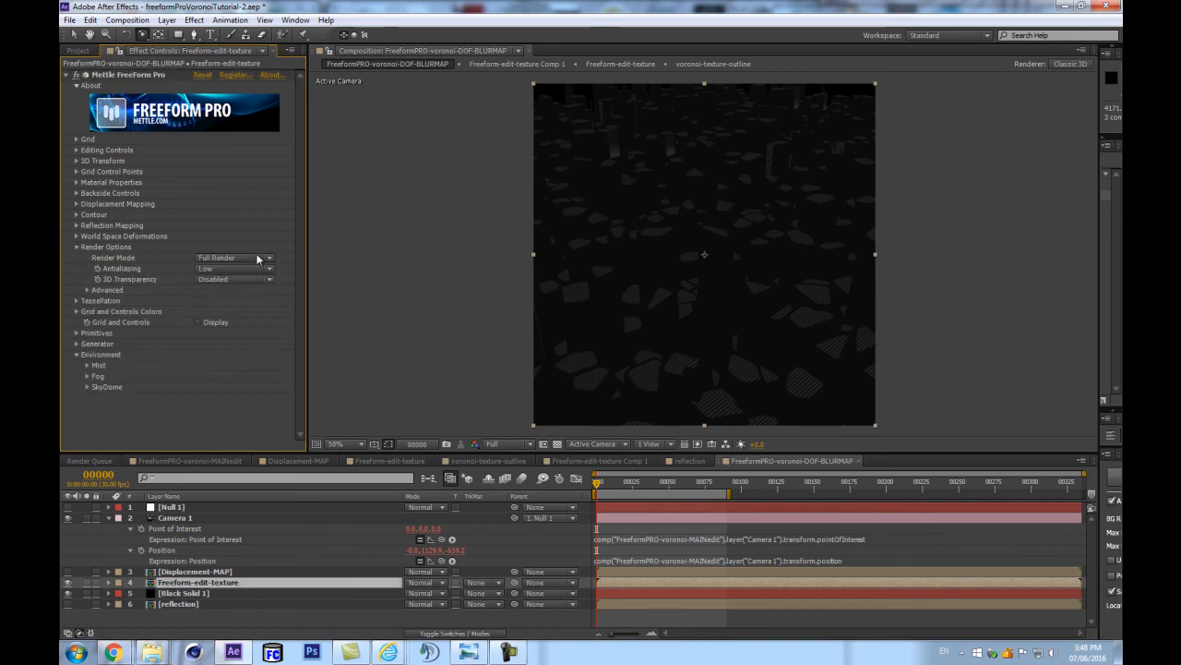
pyautogui.click(222, 263)
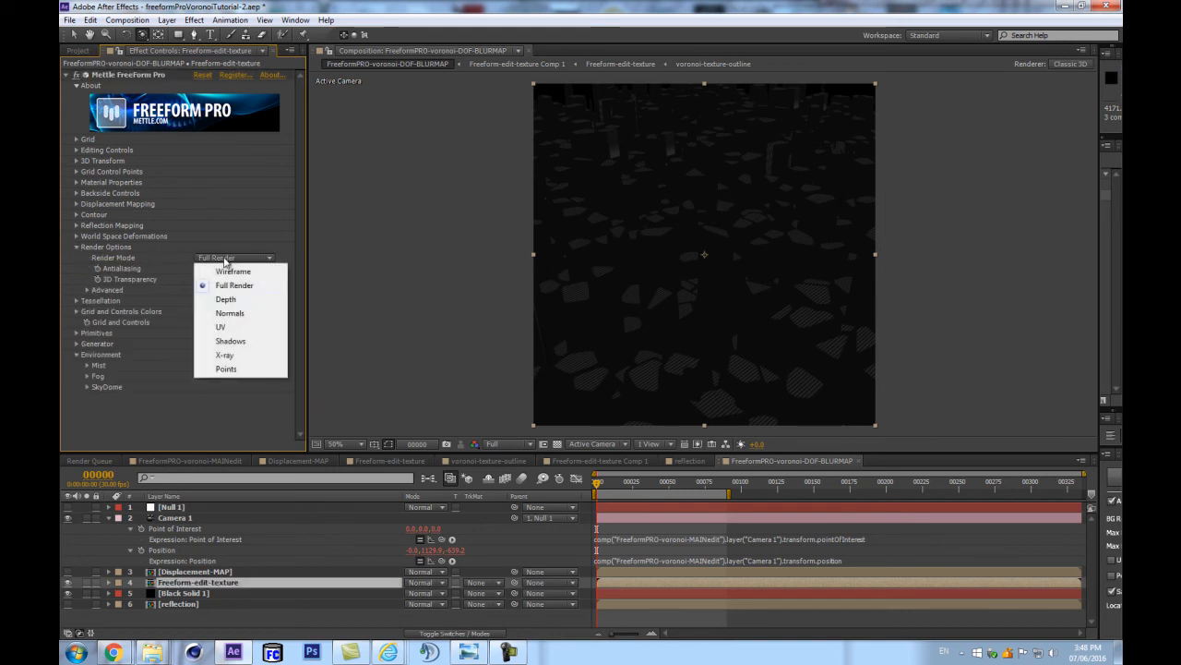
pyautogui.click(238, 299)
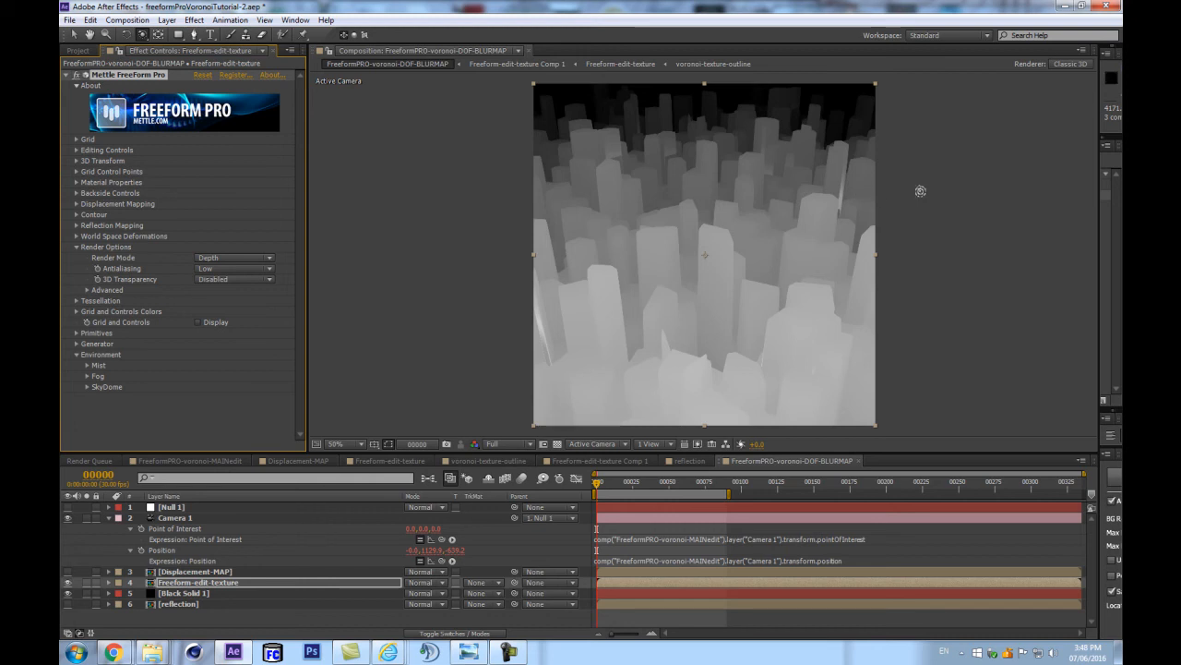
# Reveal Camera 1's Camera Options in DOF-BLURMAP and enlarge the timeline to show them all.
pyautogui.click(192, 516)
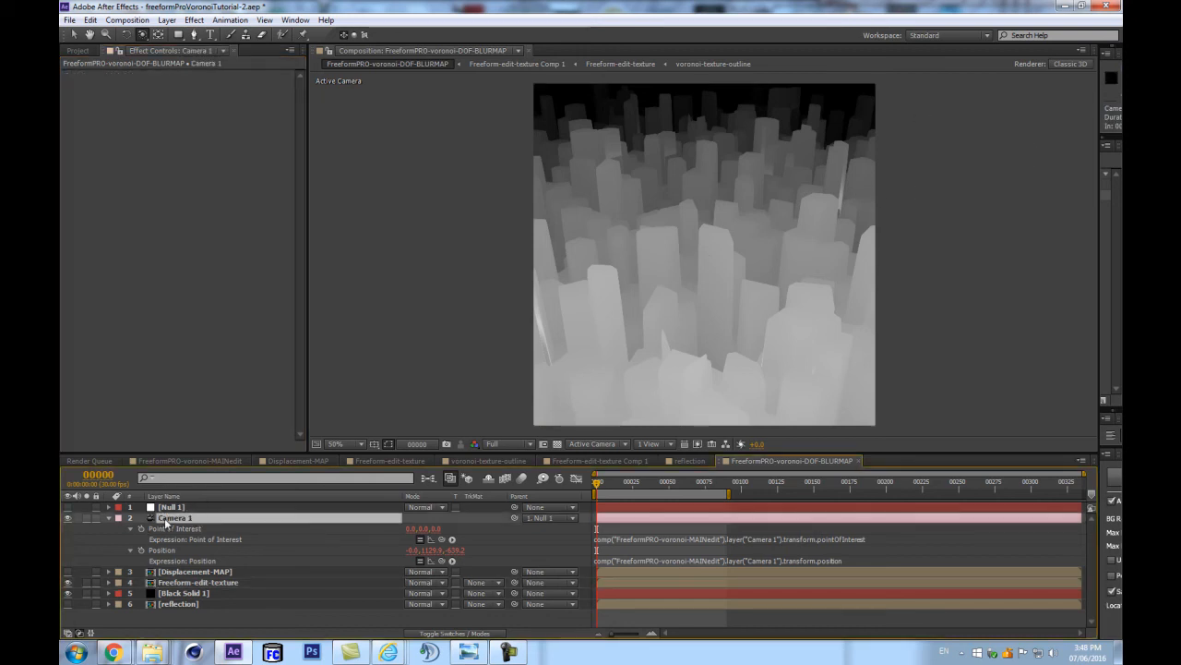
pyautogui.press('a')
pyautogui.press('a')
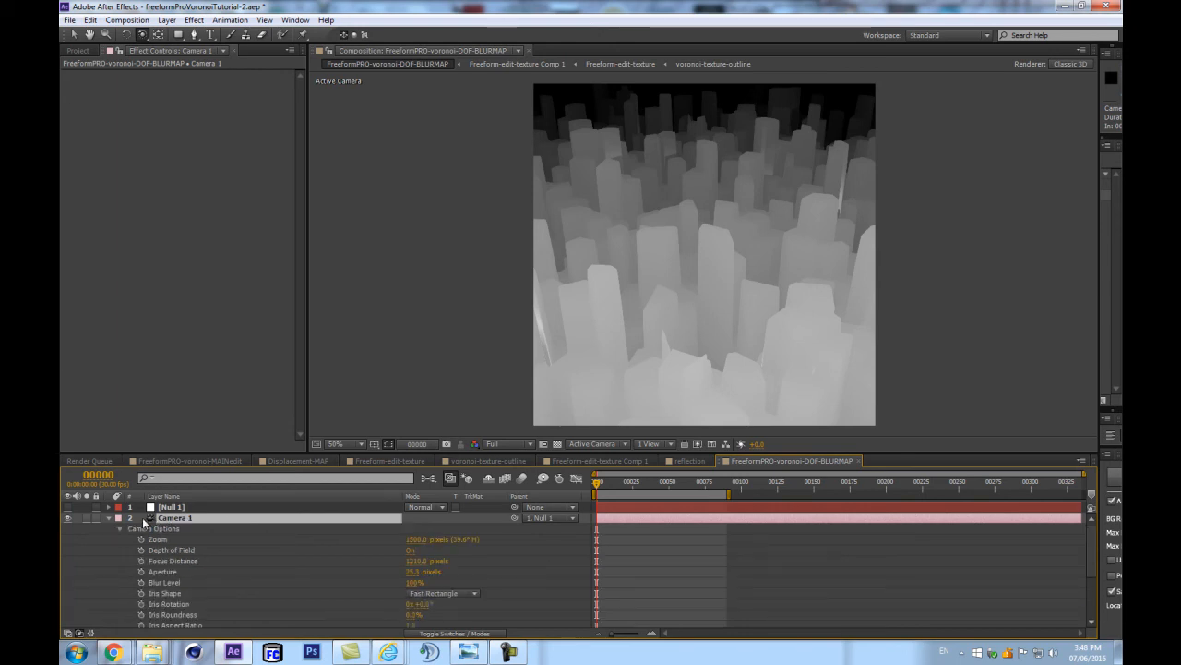
pyautogui.scroll(-1, 160, 560)
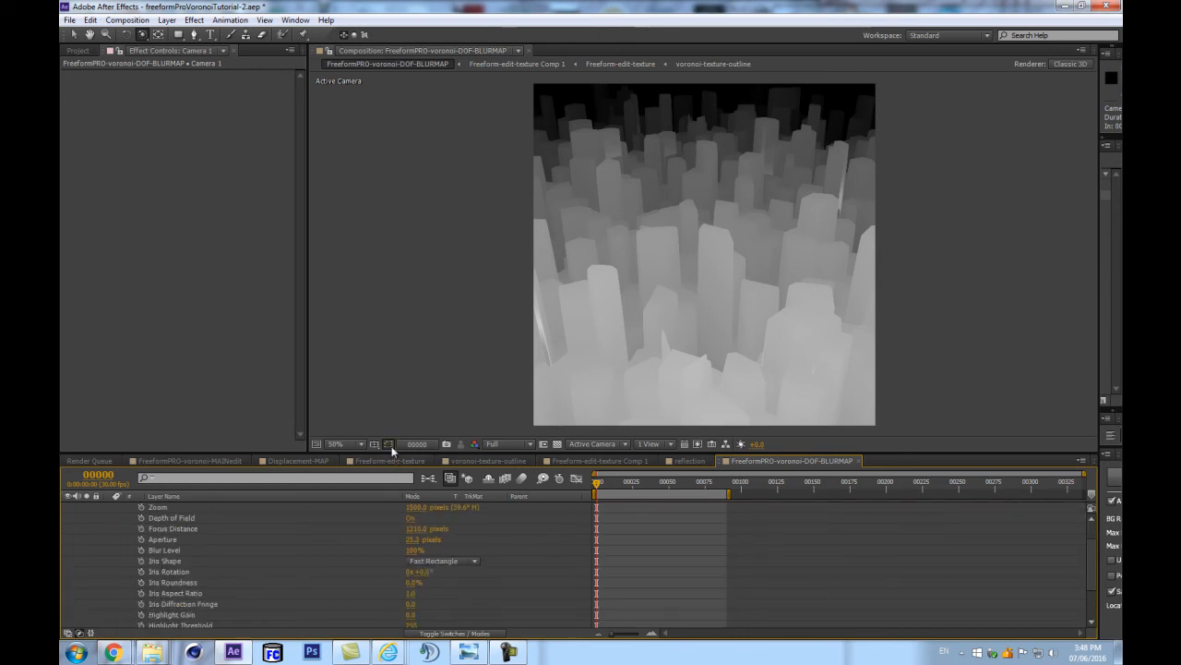
pyautogui.moveTo(393, 451); pyautogui.dragTo(394, 373)
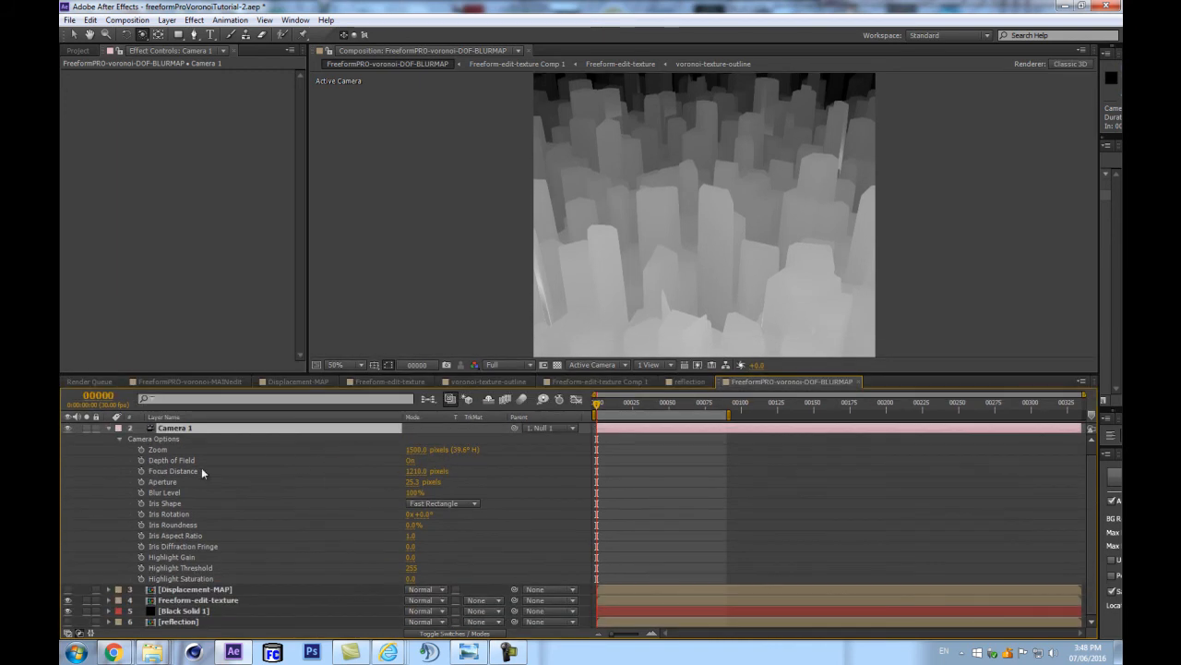
# Try turning off Camera 1's Depth of Field and lowering its Focus Distance, undoing both changes.
pyautogui.click(409, 461)
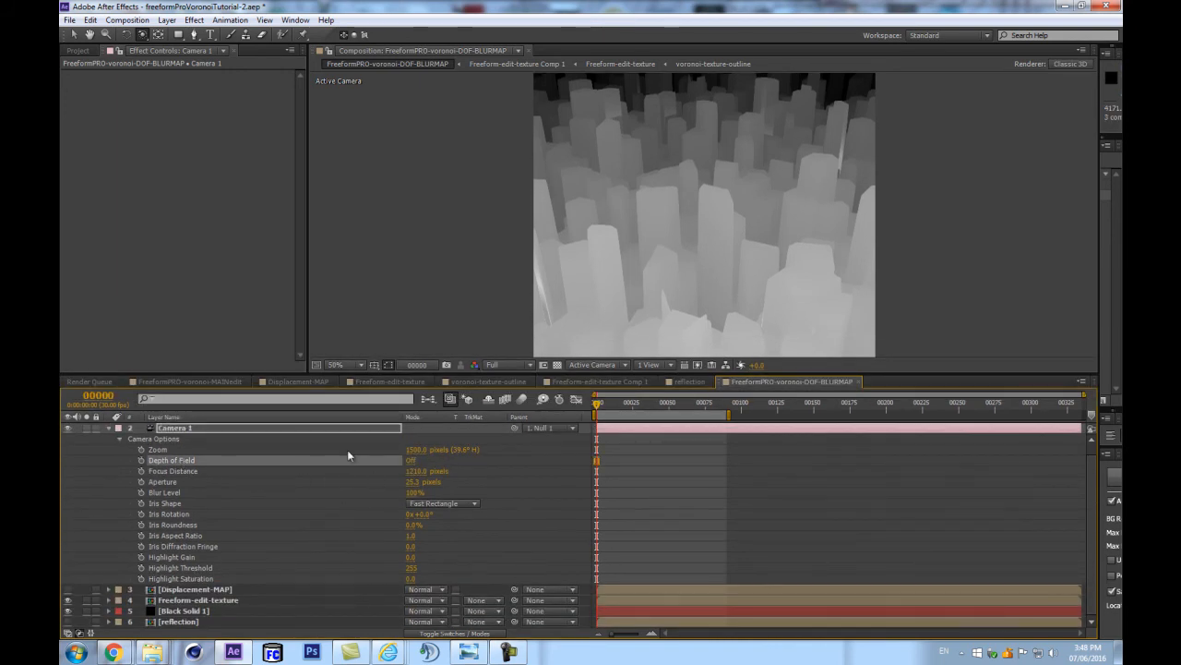
pyautogui.moveTo(420, 475); pyautogui.dragTo(404, 470)
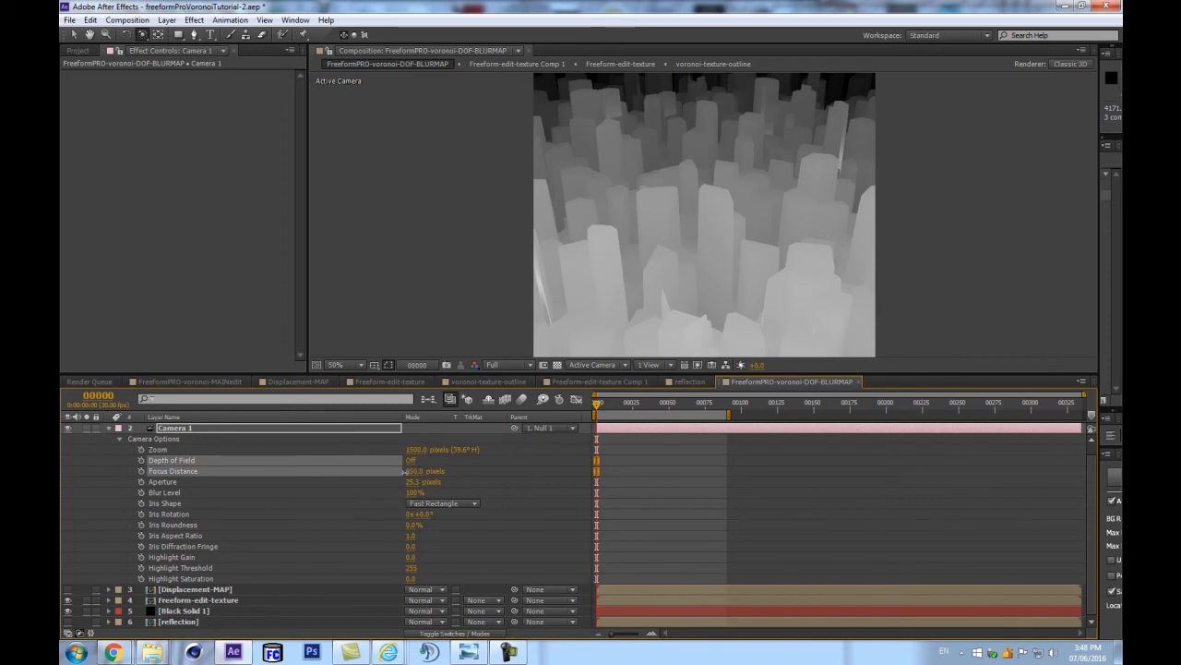
pyautogui.hotkey('ctrl', 'z')
pyautogui.hotkey('ctrl', 'z')
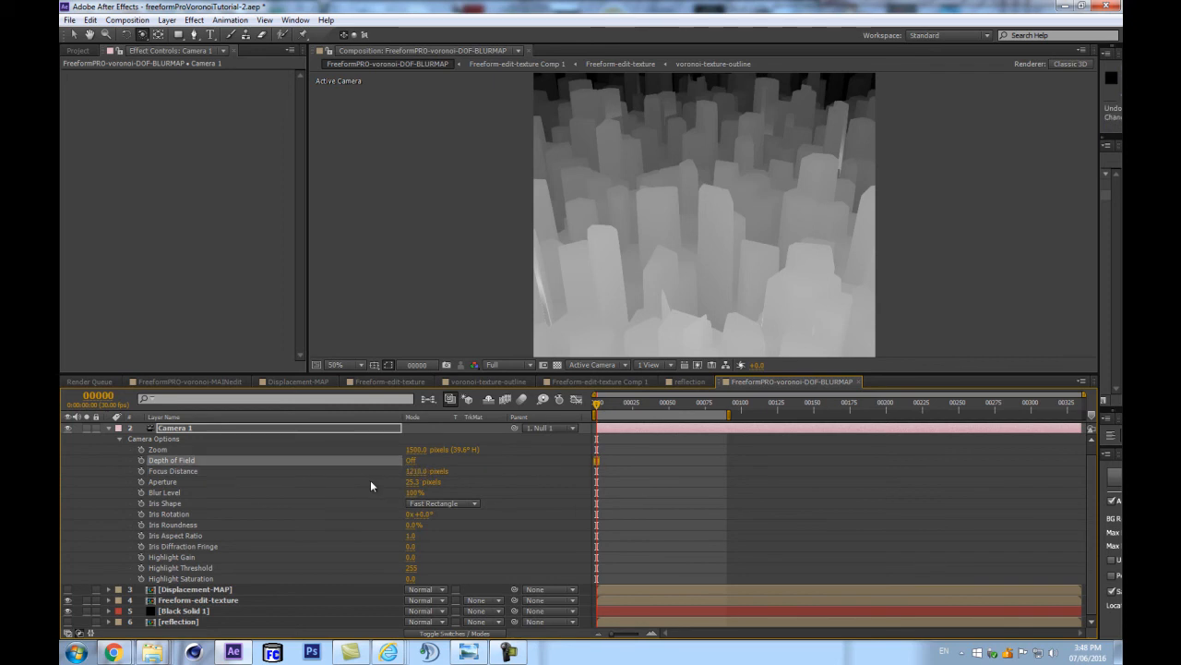
# Try a higher Focus Distance on Camera 1, and test larger Aperture, Blur Level and Zoom values before undoing them.
pyautogui.moveTo(420, 478)
pyautogui.mouseDown()
pyautogui.moveTo(373, 472)
pyautogui.moveTo(476, 451)
pyautogui.moveTo(407, 462)
pyautogui.moveTo(427, 460)
pyautogui.mouseUp()
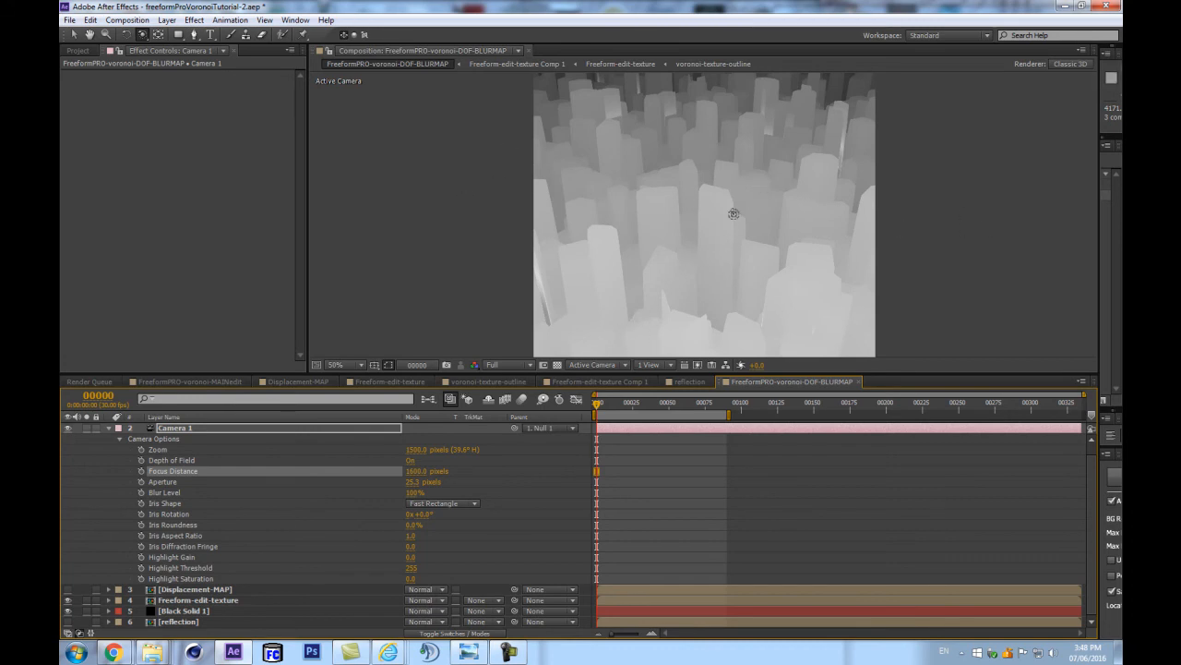
pyautogui.moveTo(416, 489)
pyautogui.mouseDown()
pyautogui.moveTo(436, 479)
pyautogui.moveTo(447, 488)
pyautogui.mouseUp()
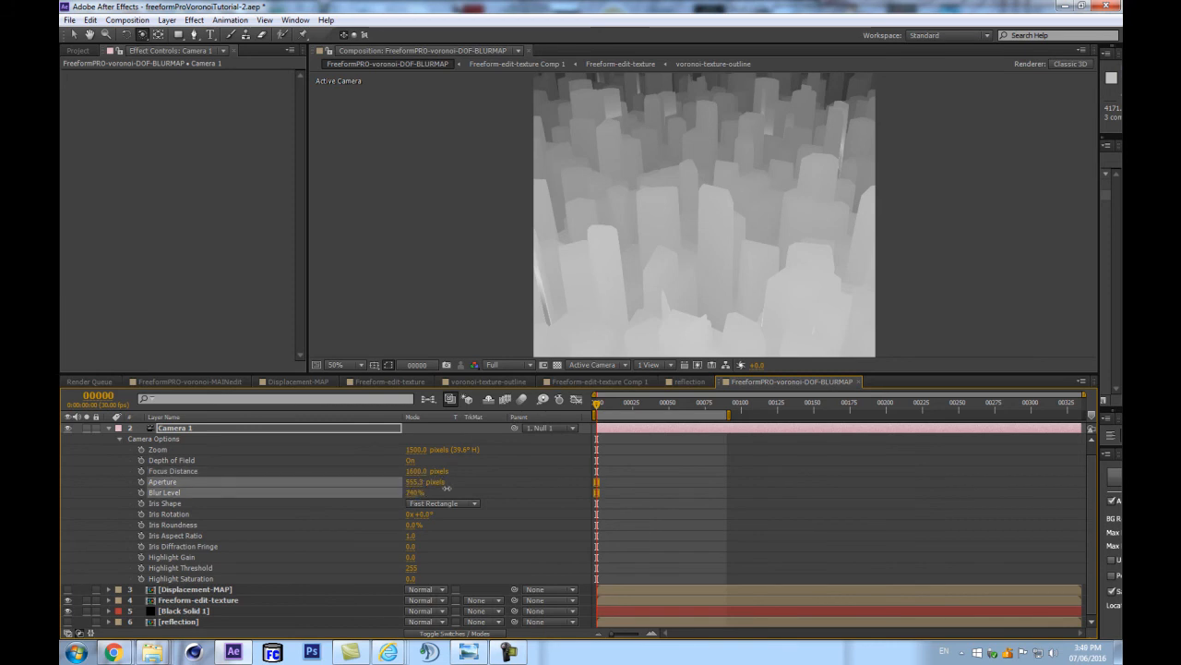
pyautogui.hotkey('ctrl', 'z')
pyautogui.hotkey('ctrl', 'z')
pyautogui.hotkey('ctrl', 'z')
pyautogui.hotkey('ctrl', 'z')
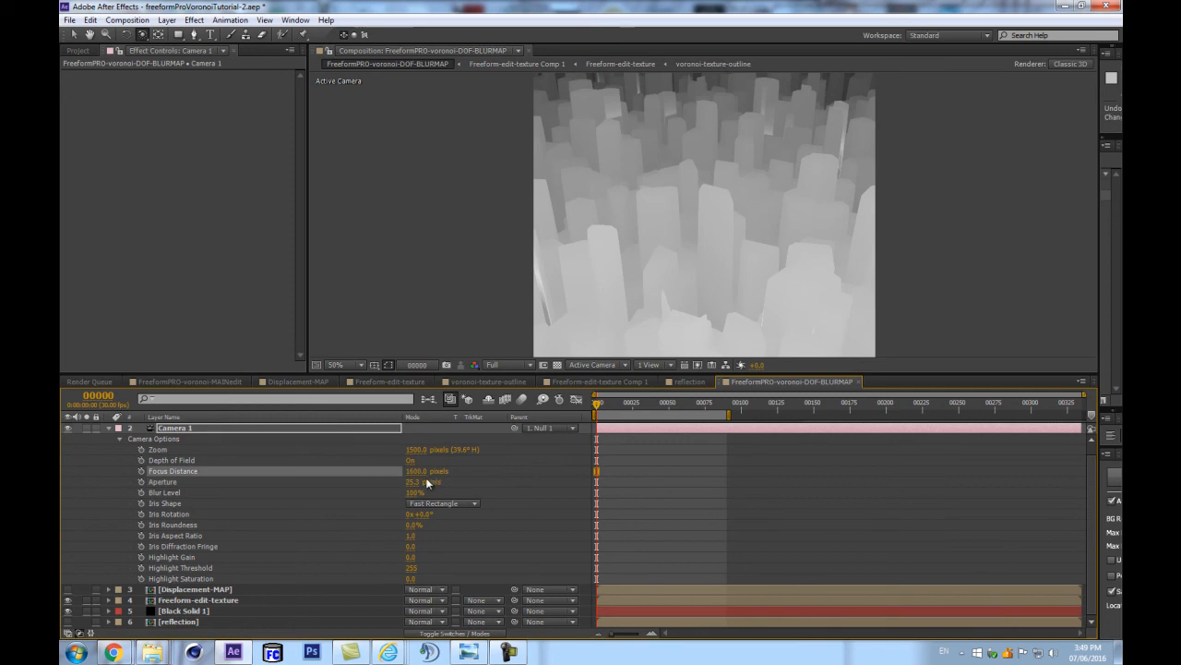
pyautogui.moveTo(416, 451); pyautogui.dragTo(438, 445)
pyautogui.hotkey('ctrl', 'z')
# Set Camera 1's Focus Distance to about 1300 pixels and collapse the camera's properties.
pyautogui.moveTo(420, 472); pyautogui.dragTo(392, 471)
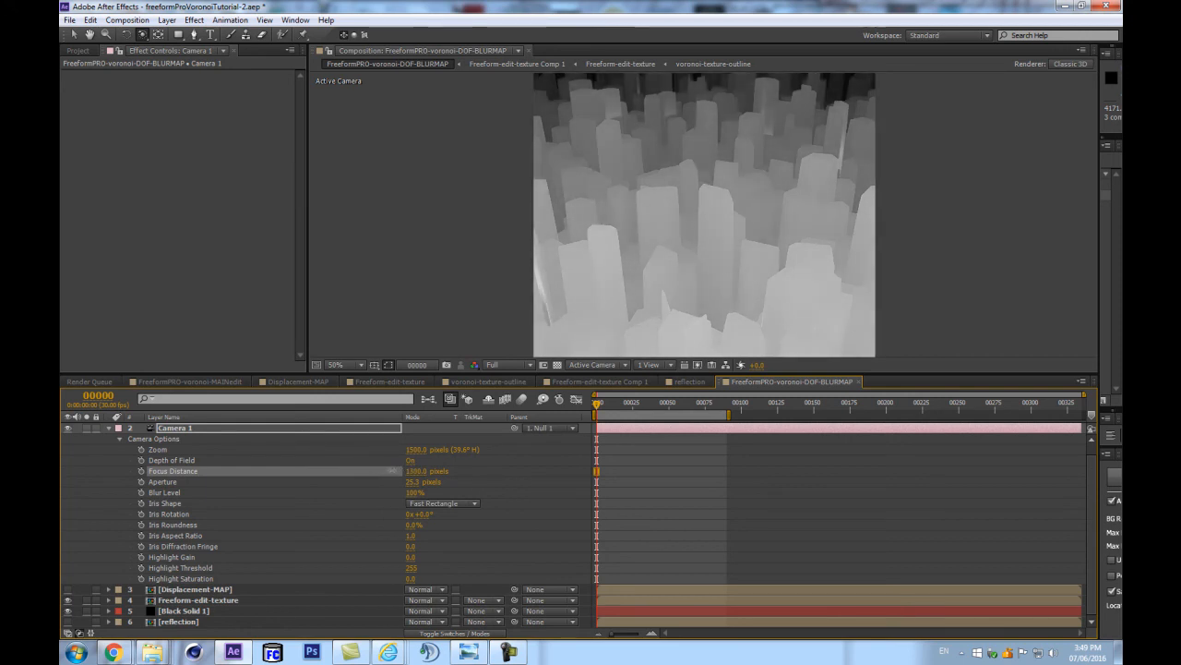
pyautogui.click(109, 428)
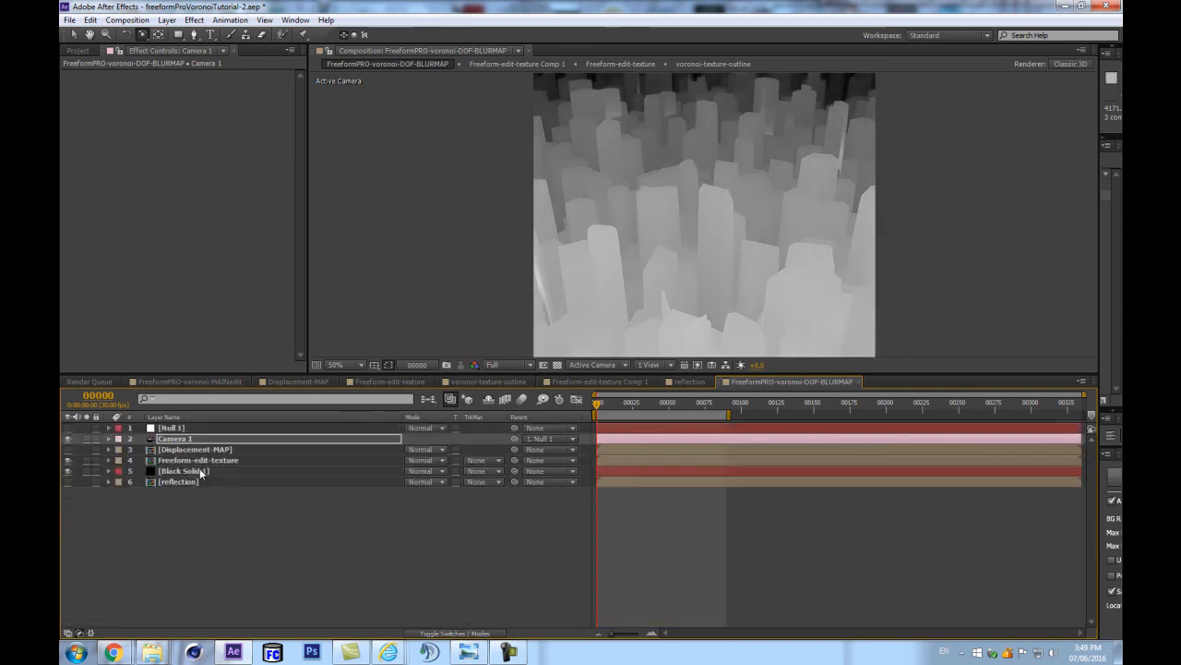
pyautogui.click(305, 538)
# Open the MAINedit composition, collapse Null 1 and add FreeformPRO-voronoi-DOF-BLURMAP as its top layer.
pyautogui.click(70, 52)
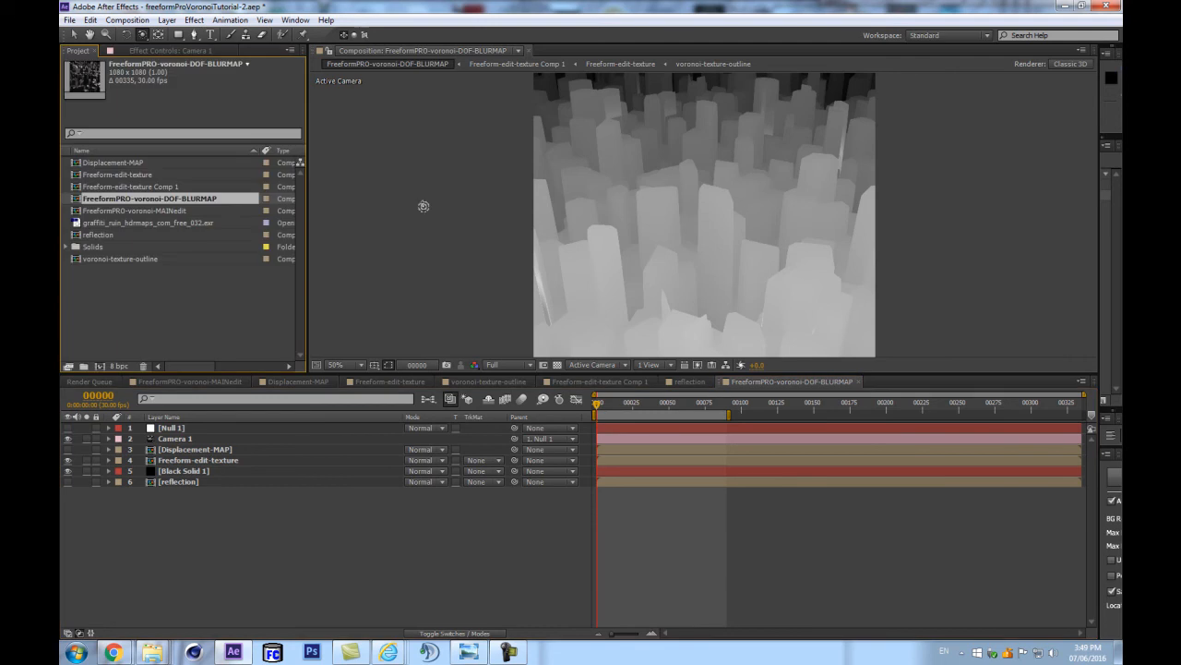
pyautogui.doubleClick(119, 210)
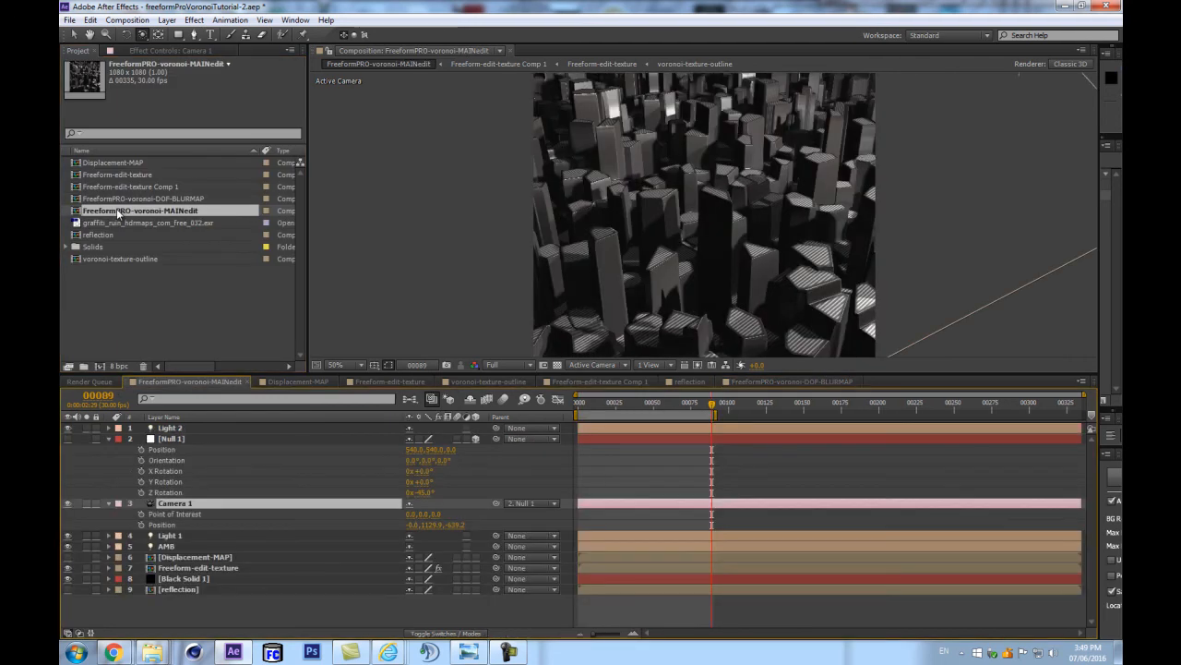
pyautogui.click(109, 439)
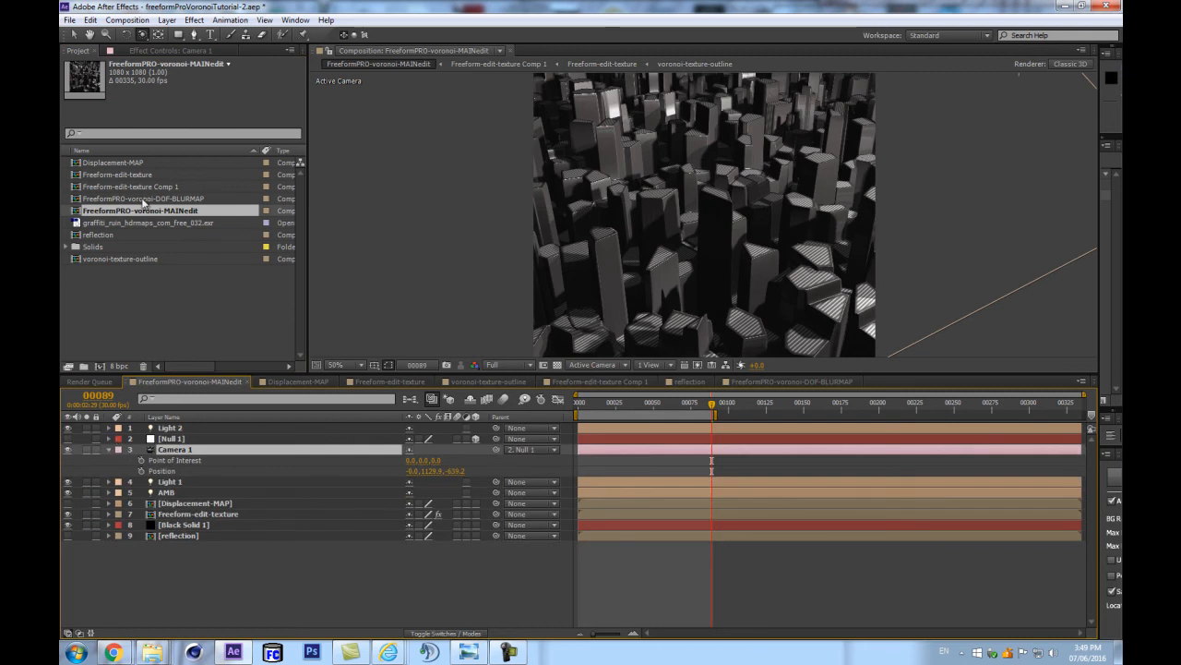
pyautogui.click(143, 200)
pyautogui.moveTo(143, 200); pyautogui.dragTo(203, 431)
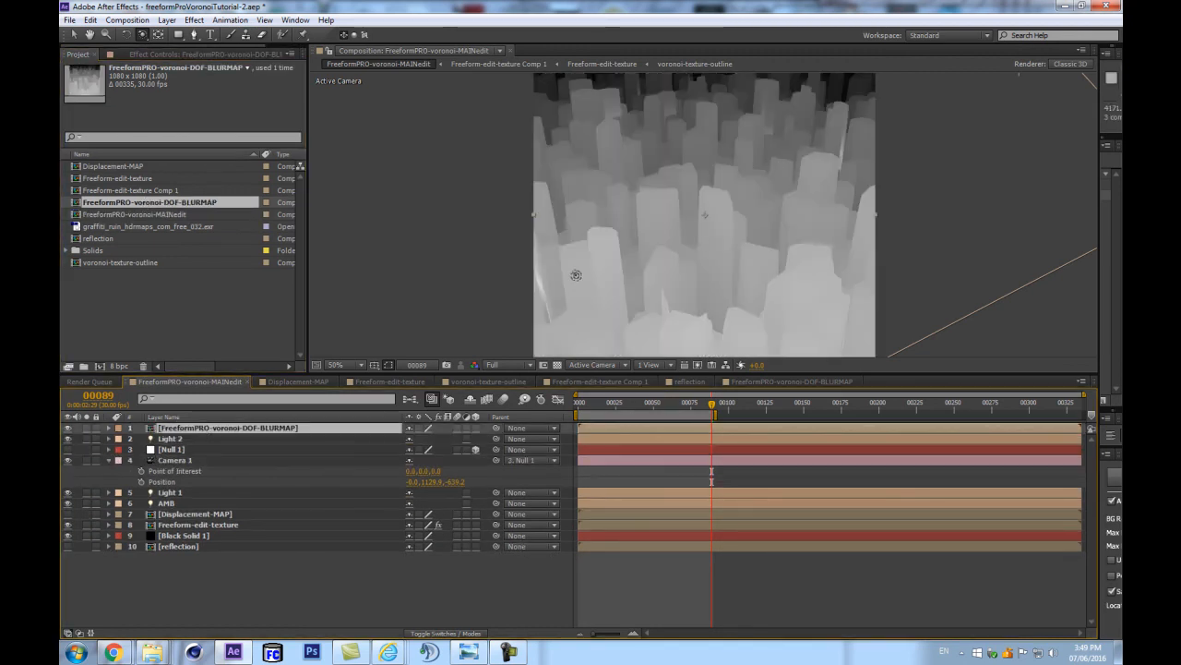
# Switch to the Selection tool, compare the depth map with the scene and leave the DOF-BLURMAP layer hidden.
pyautogui.press('v')
pyautogui.click(66, 427)
pyautogui.click(66, 427)
pyautogui.click(66, 427)
pyautogui.click(66, 428)
pyautogui.click(67, 427)
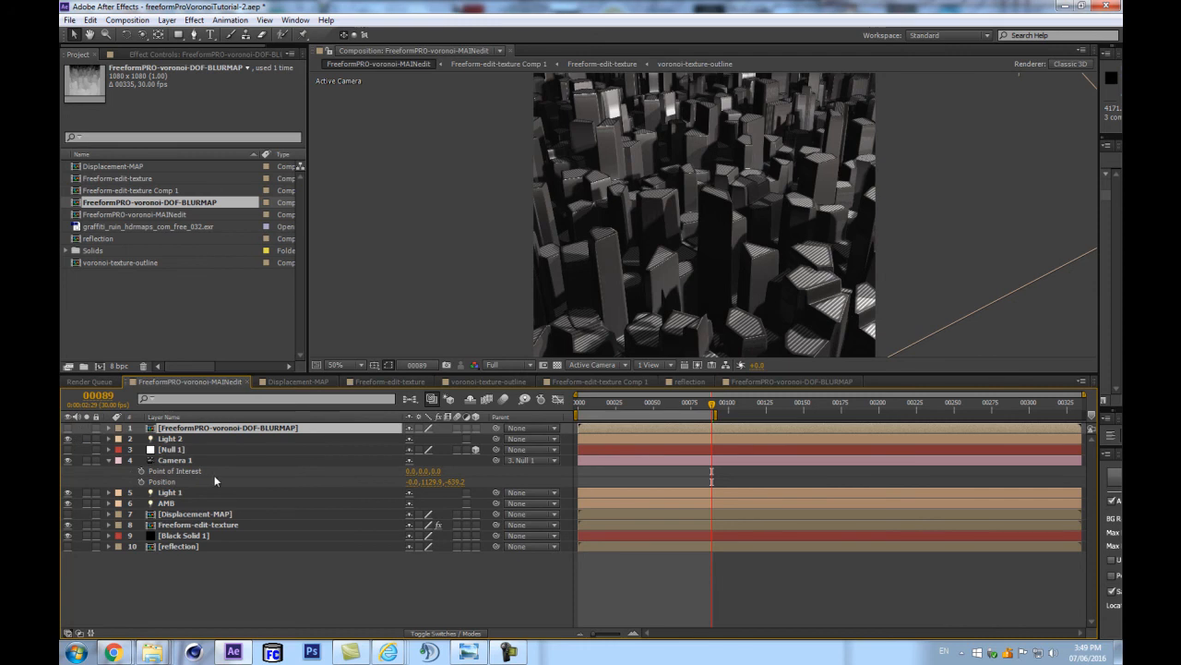
# Create an adjustment layer at the top of MAINedit and apply the Camera Lens Blur effect to it.
pyautogui.click(194, 440)
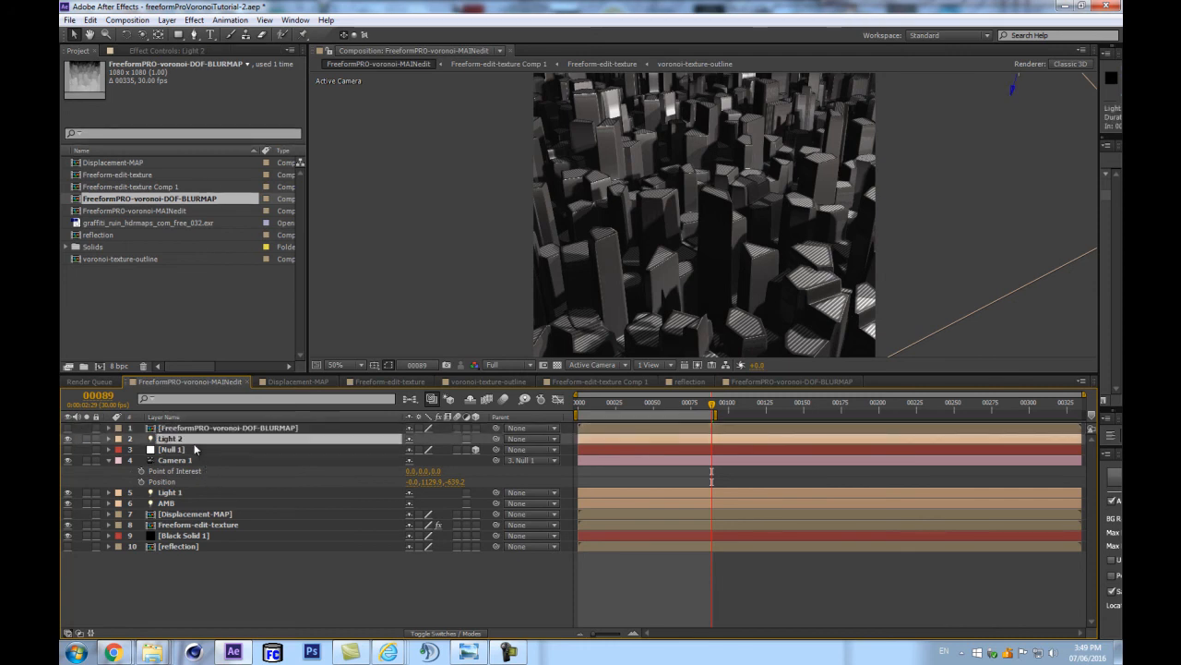
pyautogui.hotkey('ctrl', 'alt', 'y')
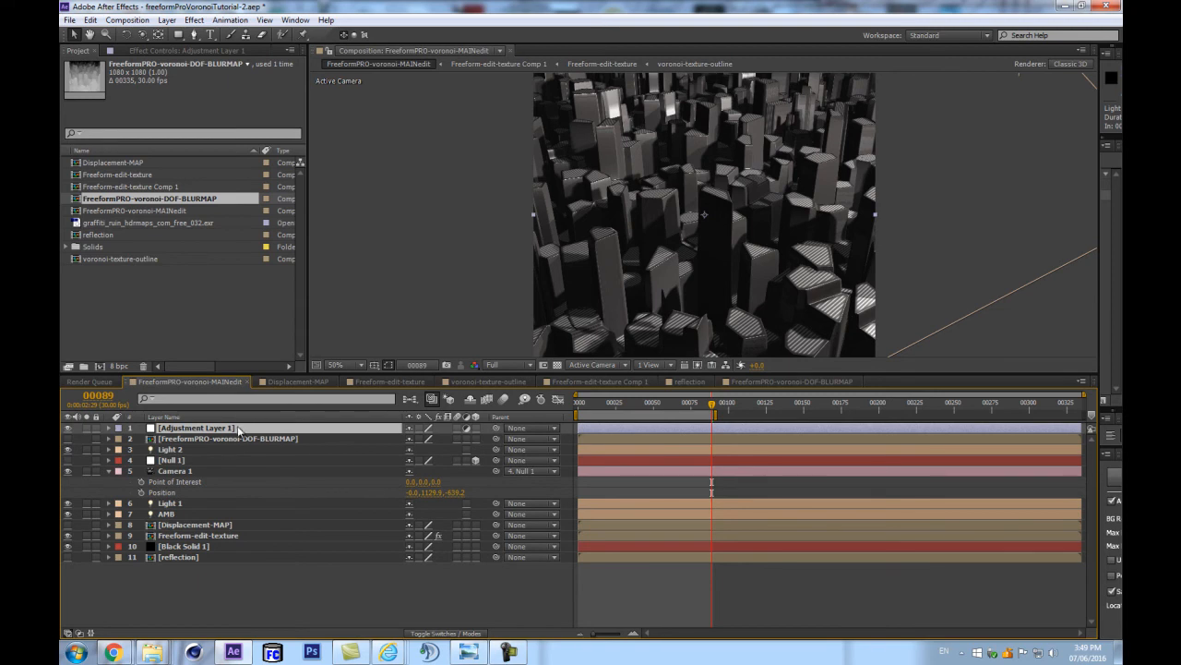
pyautogui.moveTo(1099, 267); pyautogui.dragTo(966, 279)
pyautogui.moveTo(1031, 156); pyautogui.dragTo(1008, 157)
pyautogui.write('camera')
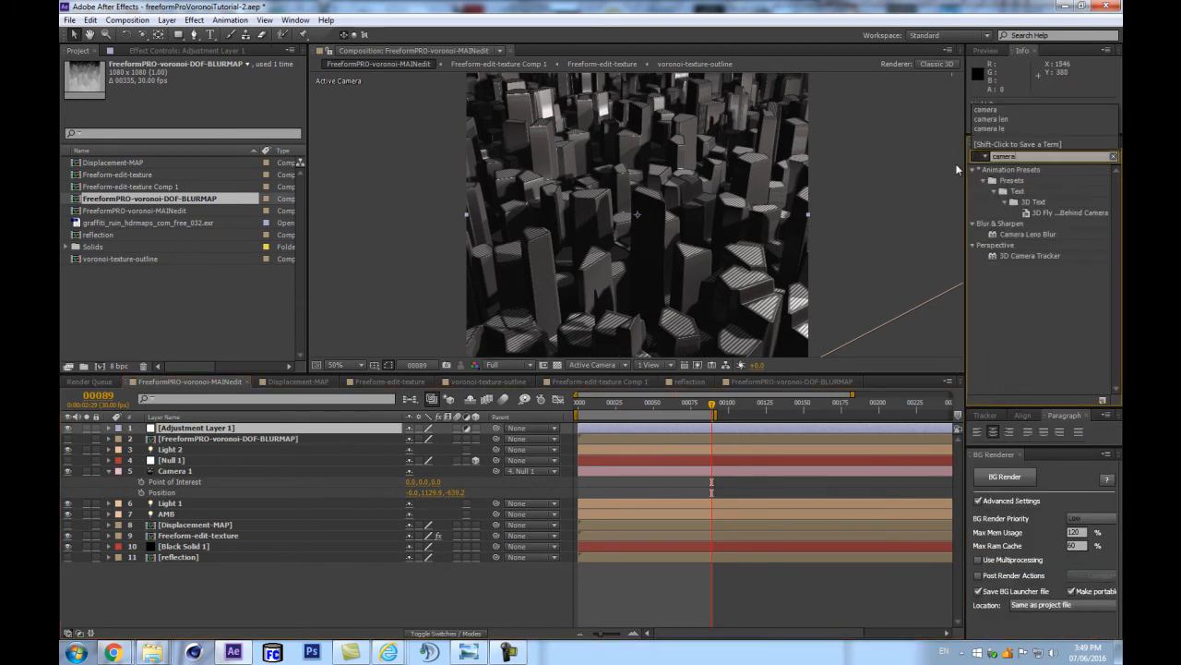
pyautogui.moveTo(1026, 237); pyautogui.dragTo(230, 427)
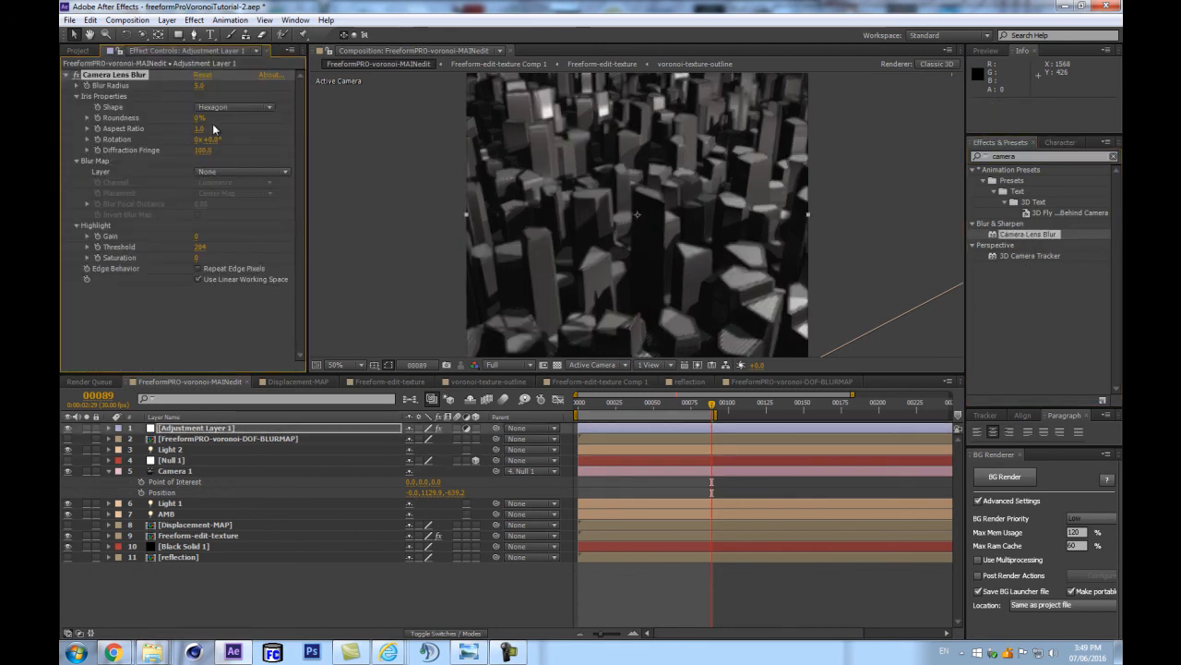
# Configure Camera Lens Blur to repeat edge pixels and use FreeformPRO-voronoi-DOF-BLURMAP as its blur map layer, with the map inverted.
pyautogui.click(199, 267)
pyautogui.click(235, 171)
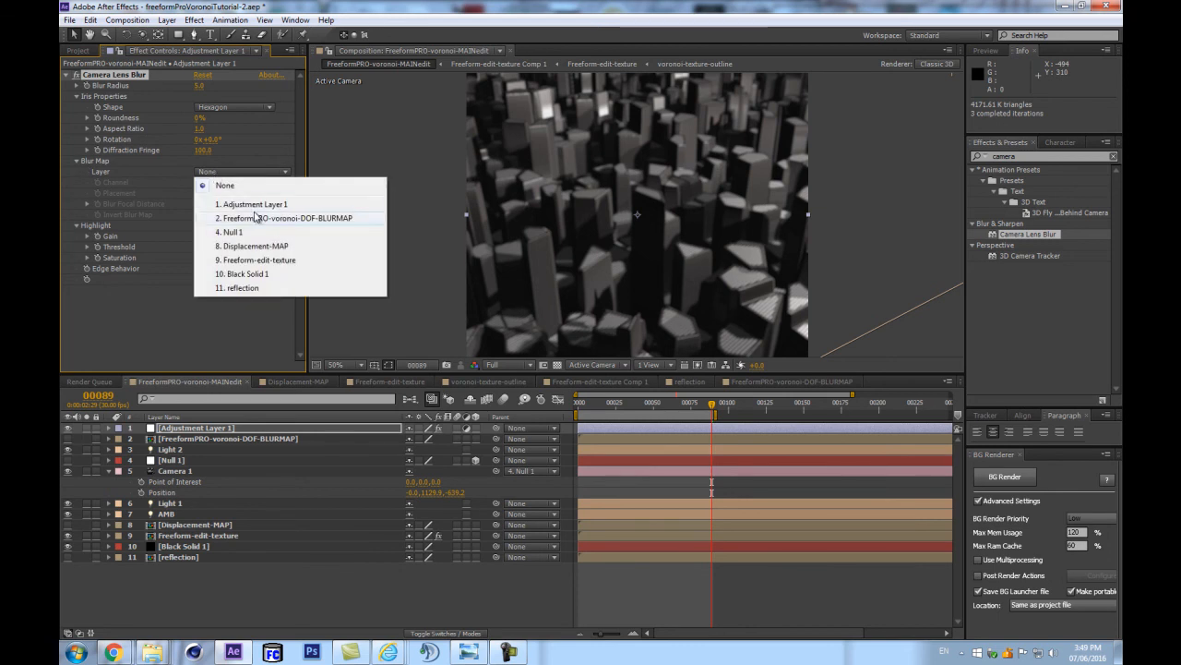
pyautogui.click(346, 224)
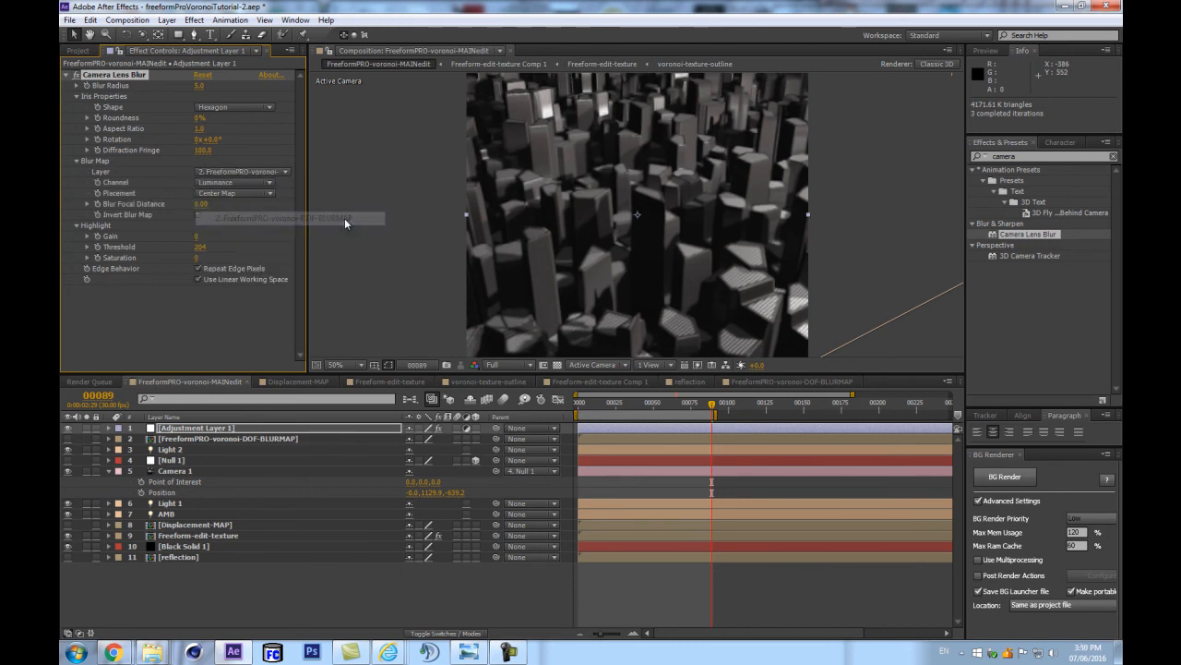
pyautogui.click(197, 215)
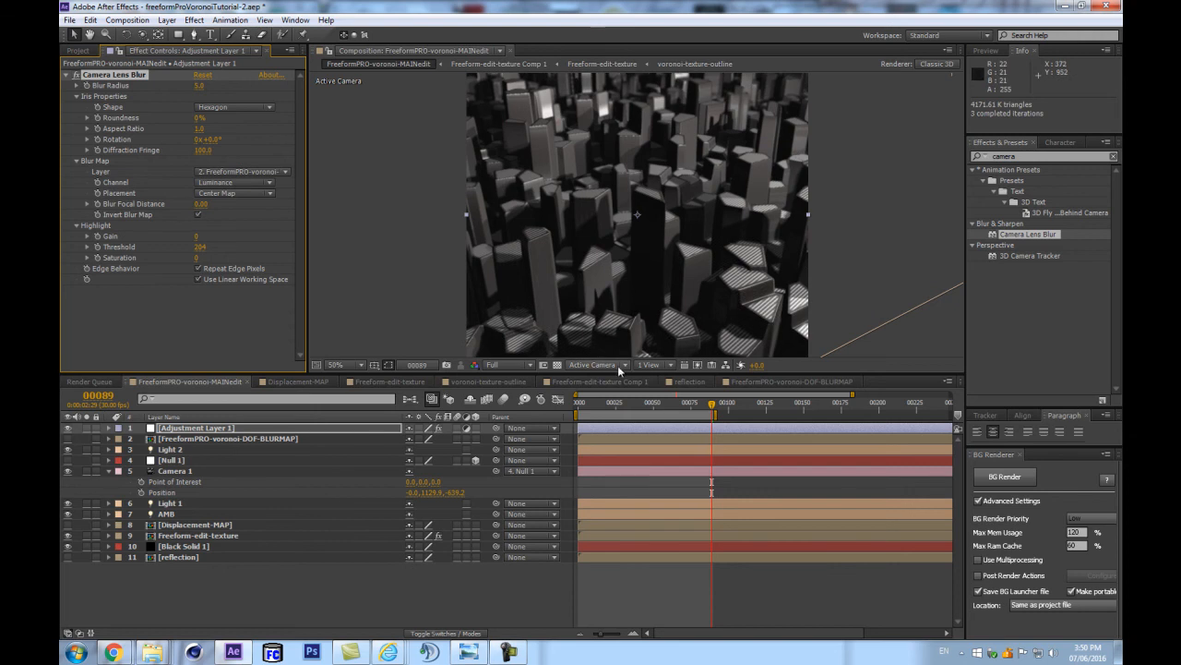
# Close the Freeform-edit-texture Comp 1 timeline and return to the MAINedit composition.
pyautogui.moveTo(602, 382); pyautogui.dragTo(609, 407)
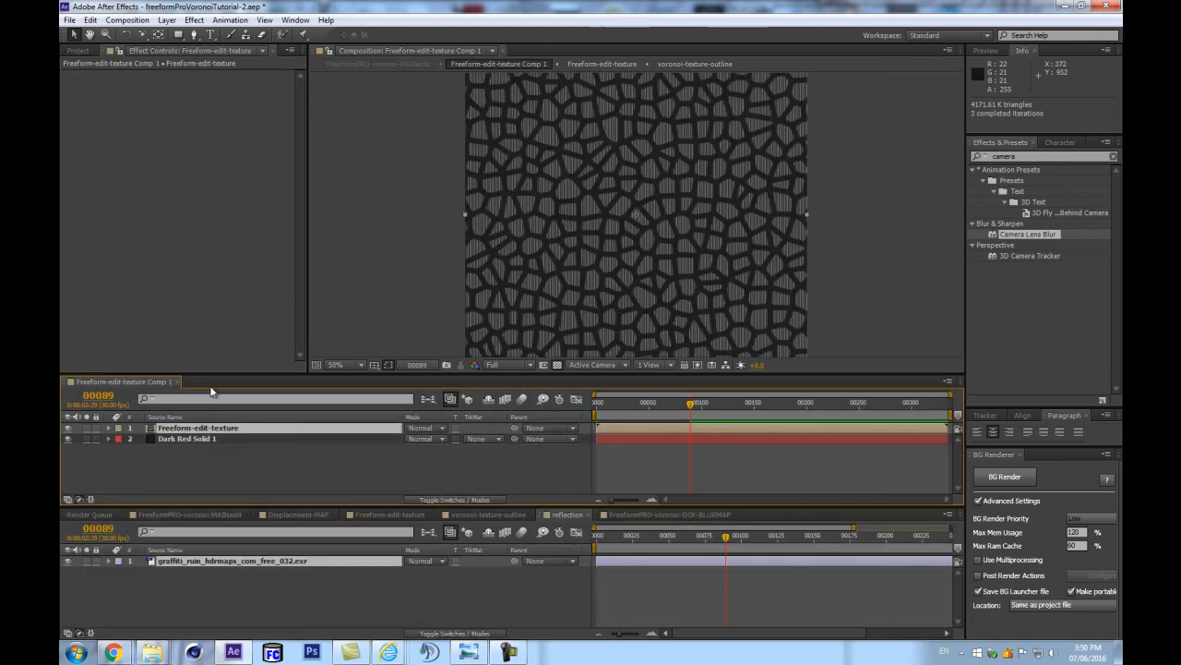
pyautogui.click(180, 382)
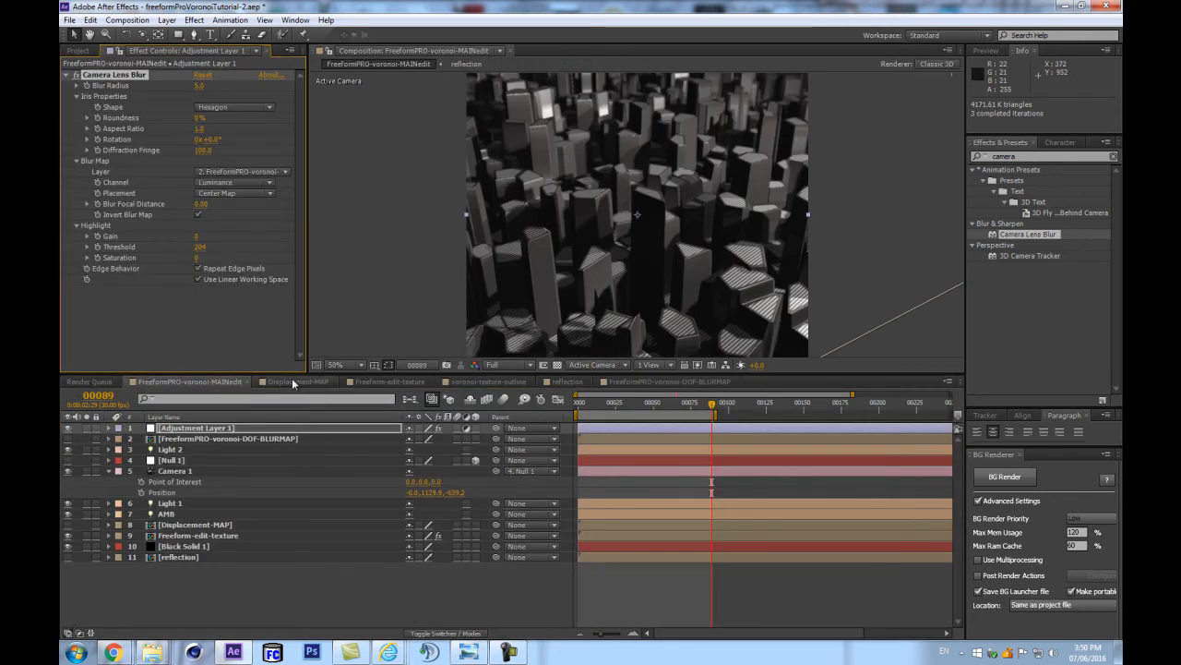
# Raise the Camera Lens Blur radius to 29 and compare the blur map inverted and non-inverted, leaving it inverted.
pyautogui.moveTo(635, 371); pyautogui.dragTo(626, 469)
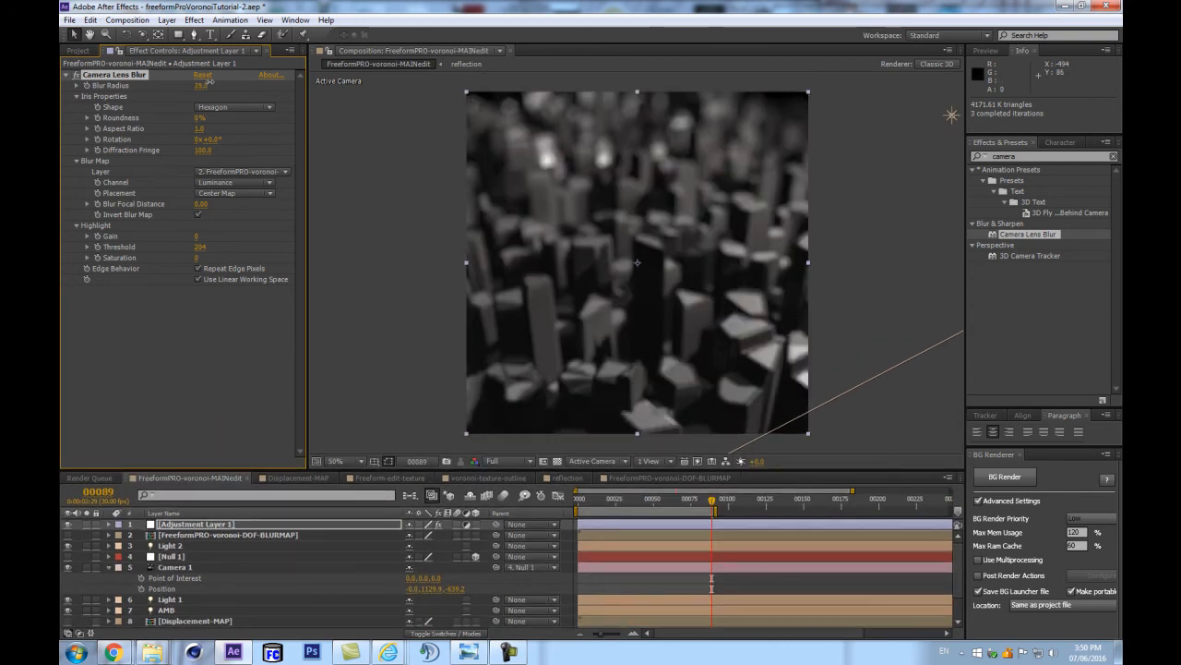
pyautogui.click(242, 171)
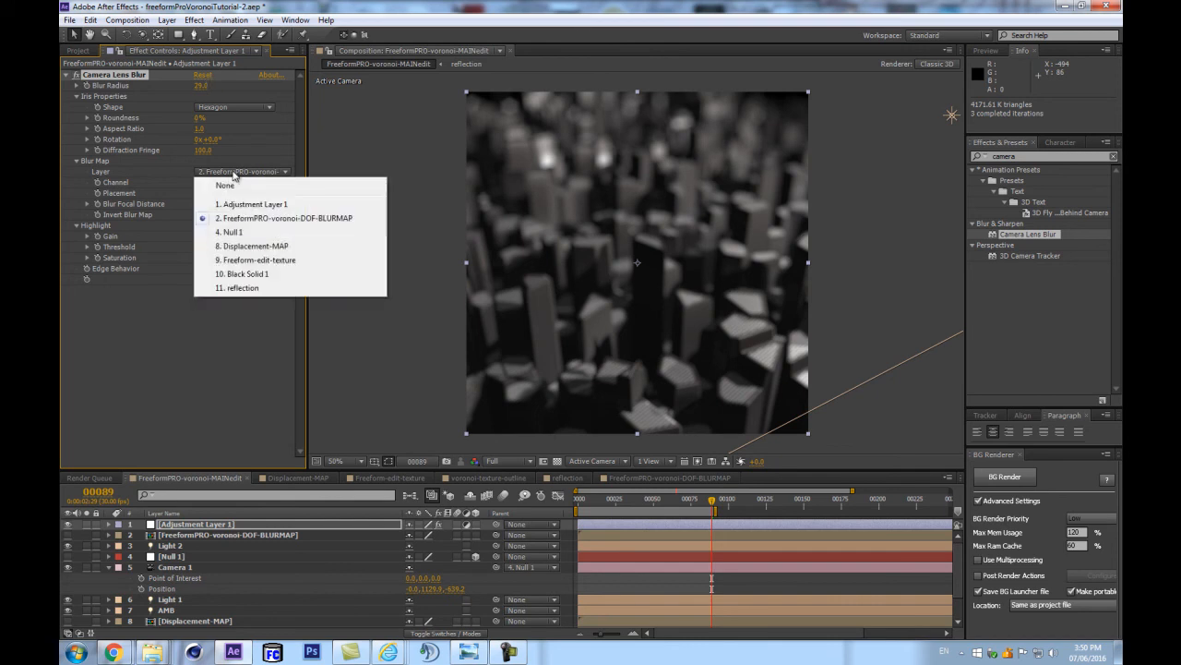
pyautogui.click(258, 220)
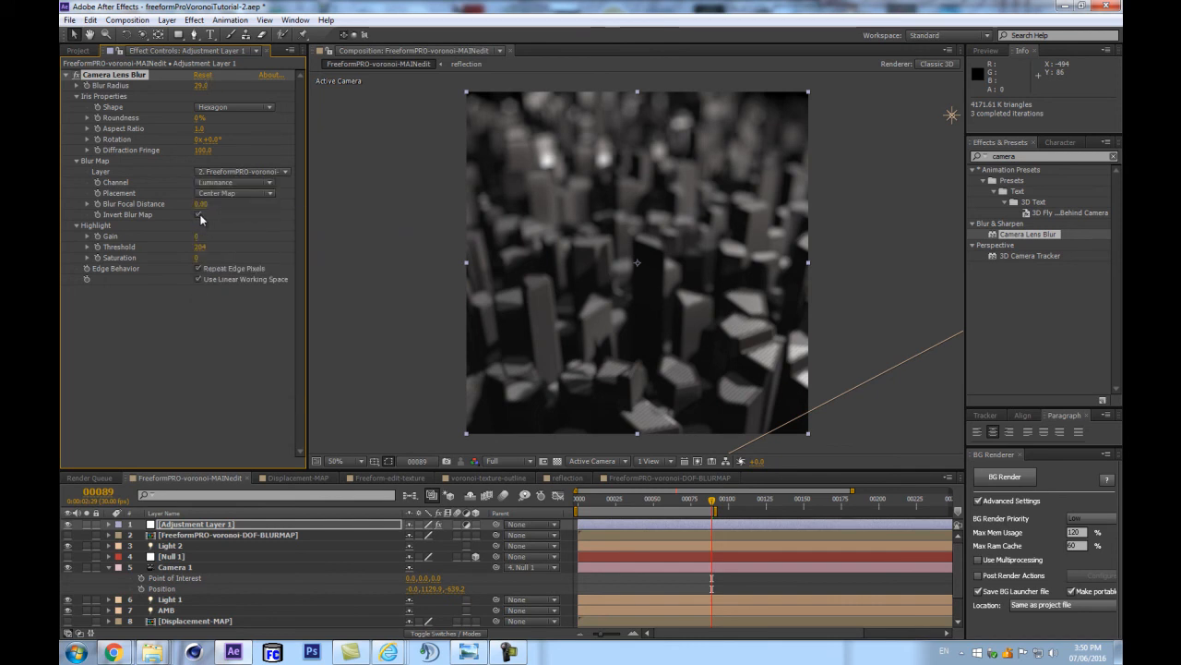
pyautogui.click(199, 216)
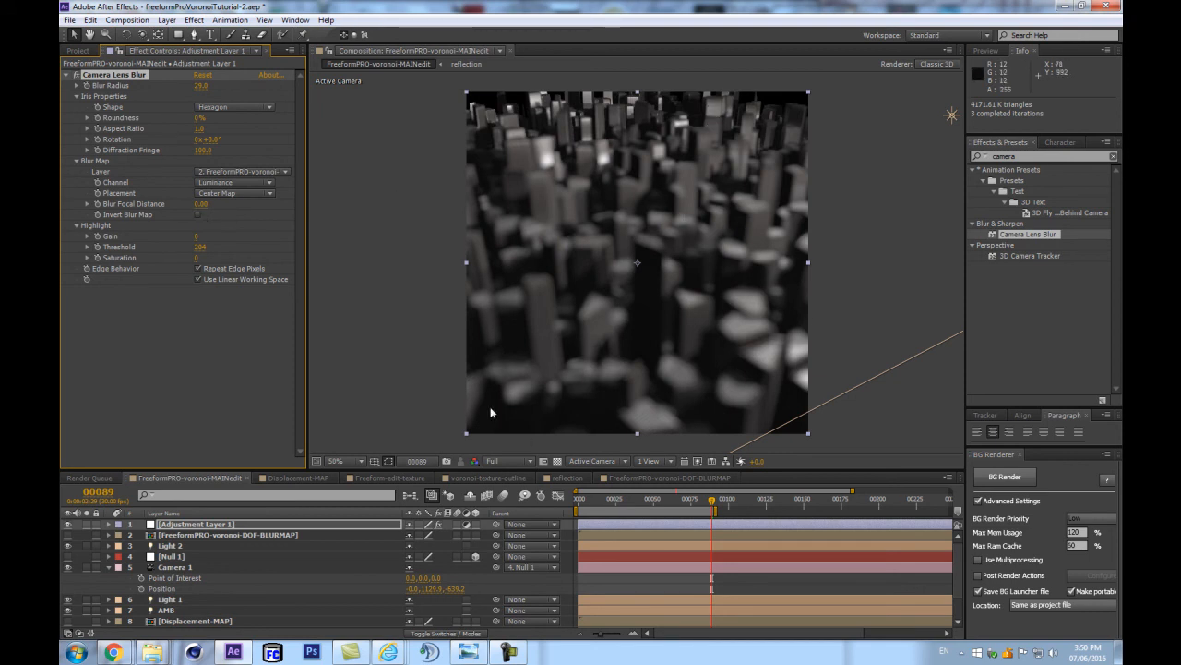
pyautogui.click(200, 215)
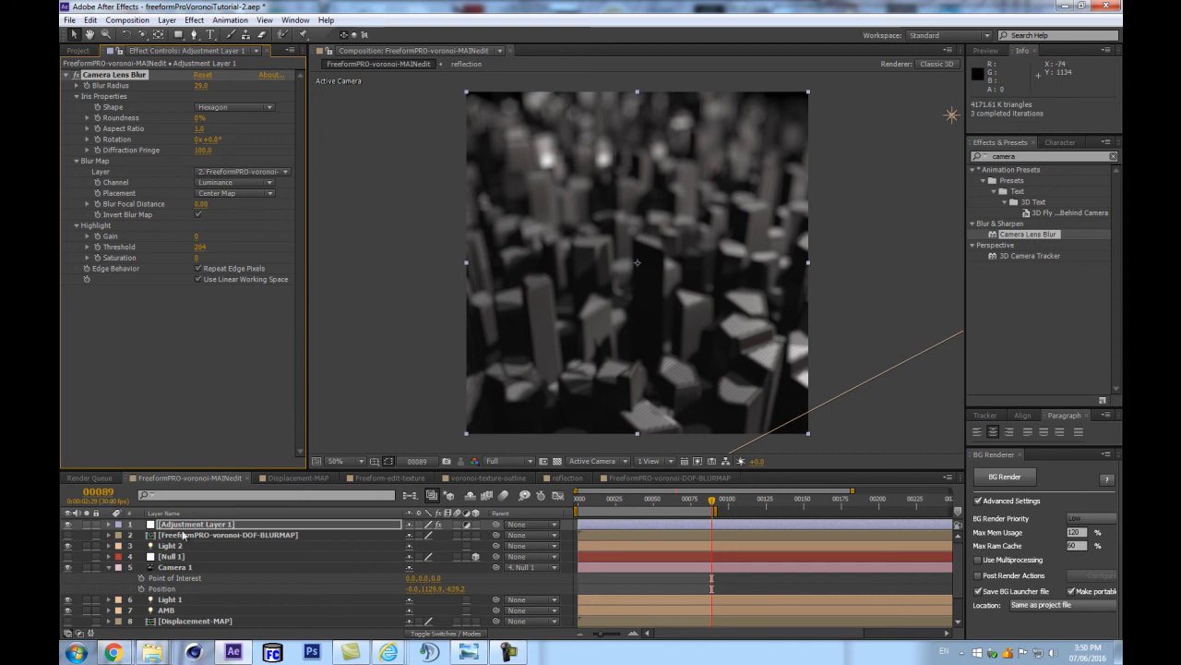
# Open the FreeformPRO-voronoi-DOF-BLURMAP composition and display the Freeform Pro settings of its Freeform-edit-texture layer.
pyautogui.scroll(-1, 213, 561)
pyautogui.scroll(1, 191, 586)
pyautogui.click(79, 51)
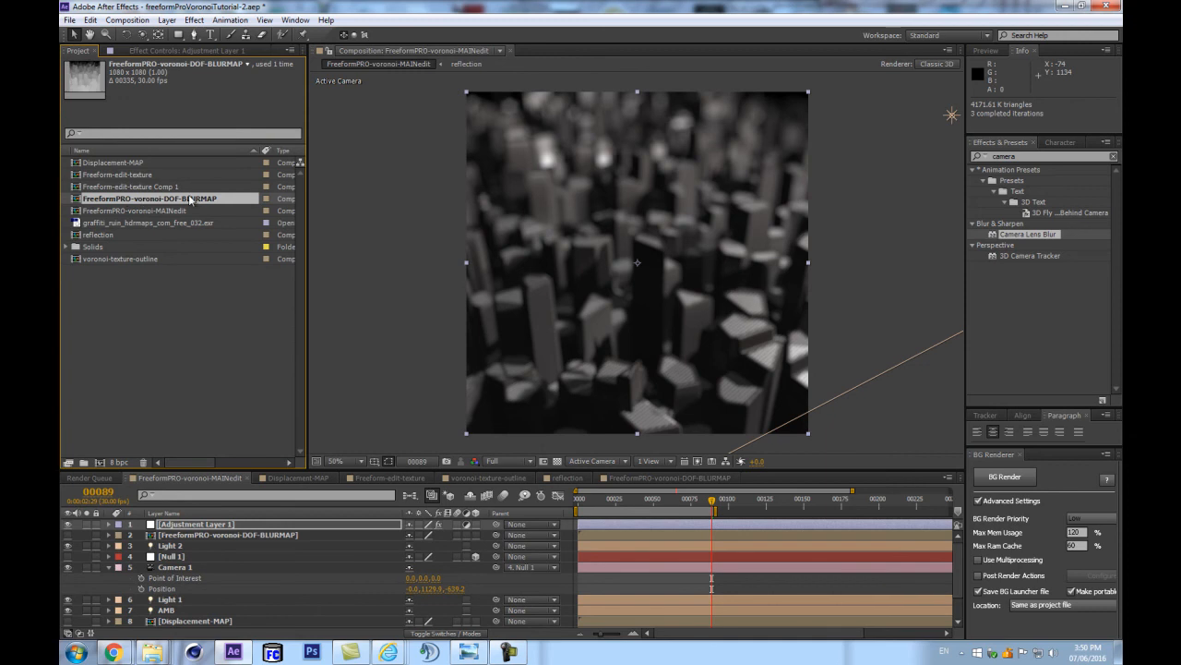
pyautogui.doubleClick(149, 199)
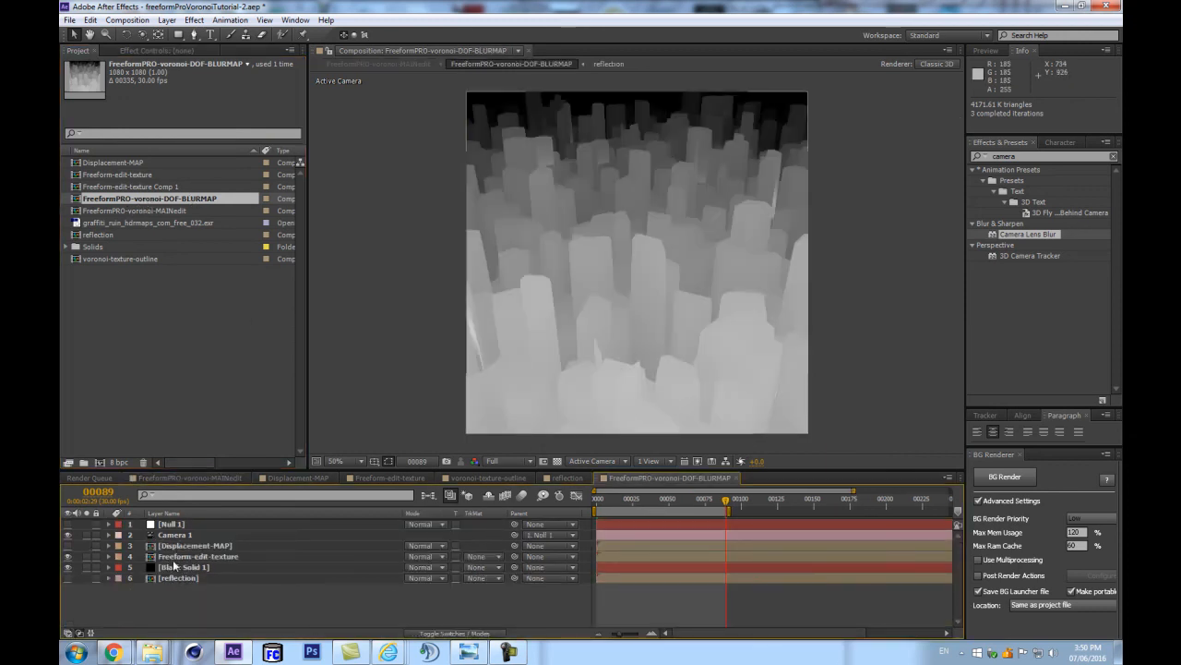
pyautogui.click(175, 51)
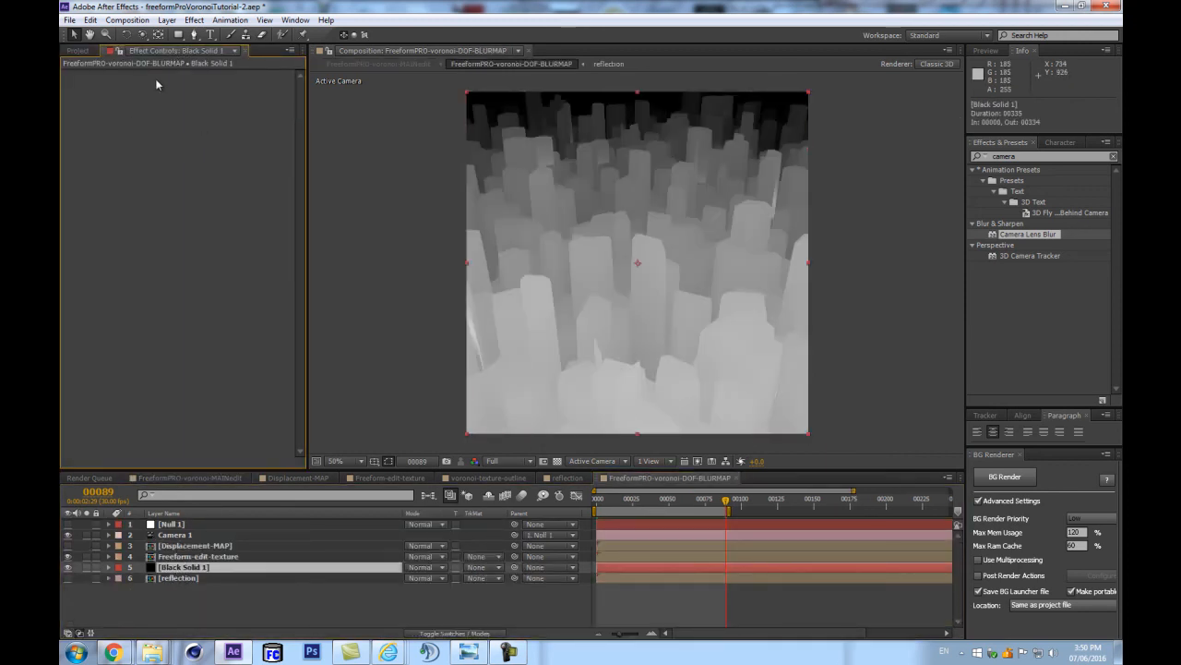
pyautogui.click(79, 51)
pyautogui.click(172, 561)
pyautogui.click(172, 557)
pyautogui.click(168, 567)
pyautogui.click(172, 557)
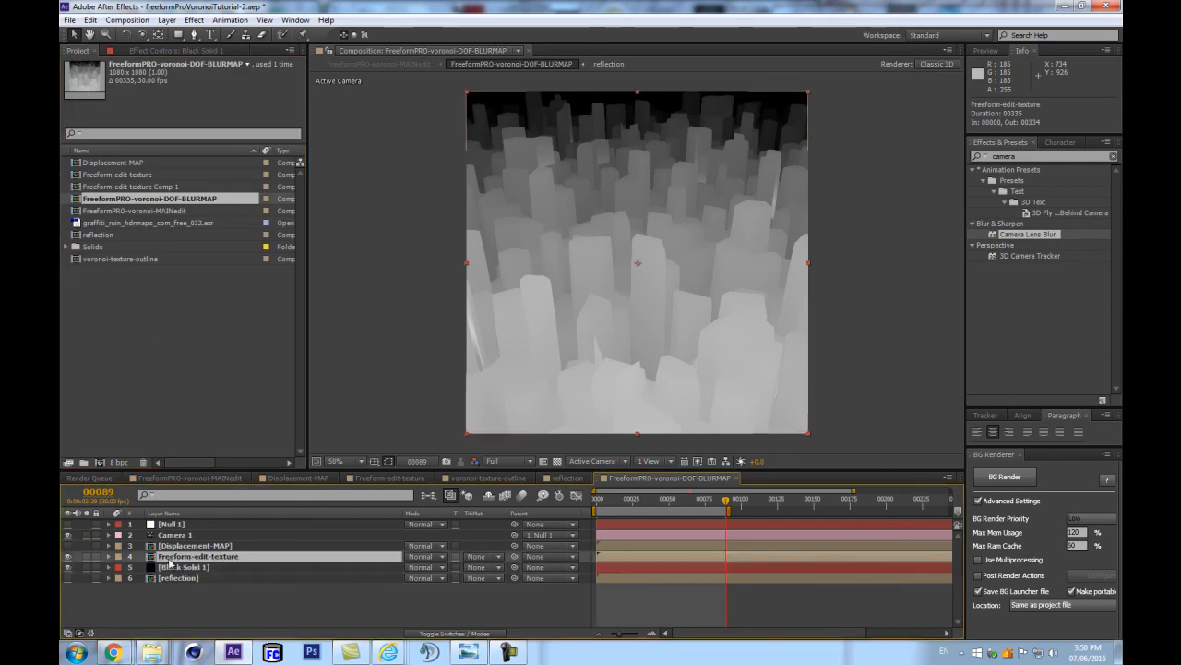
pyautogui.click(178, 52)
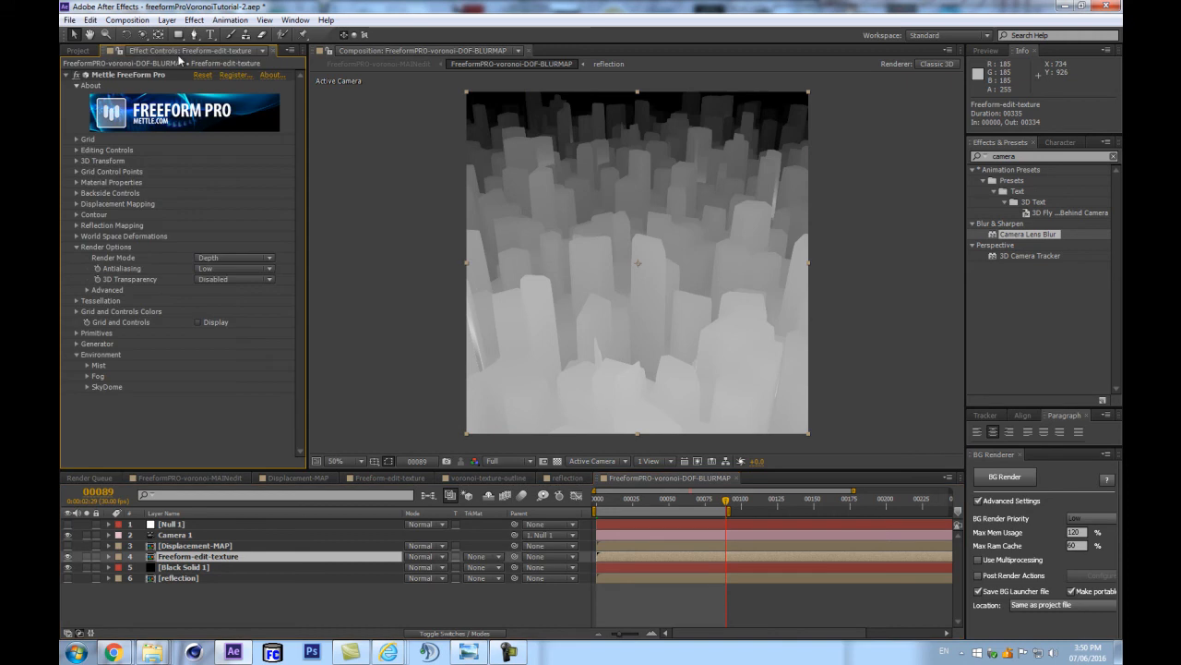
# Expand the Mist and Fog environment settings and set the Freeform Pro render mode to Full Render.
pyautogui.click(86, 365)
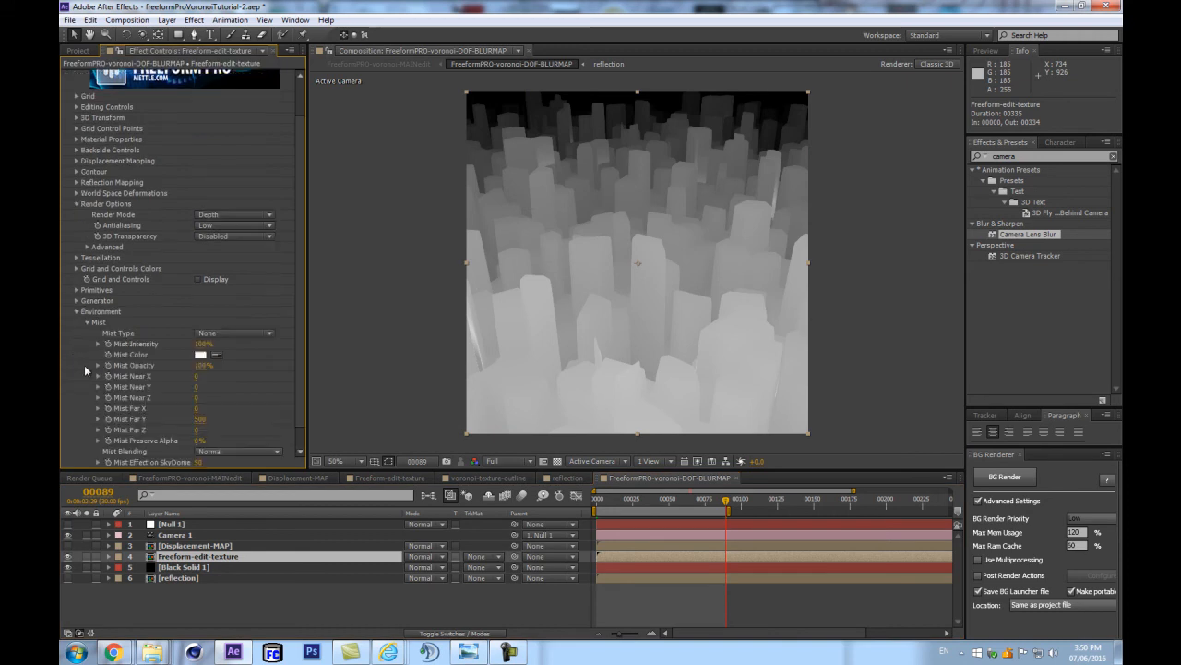
pyautogui.scroll(-1, 83, 364)
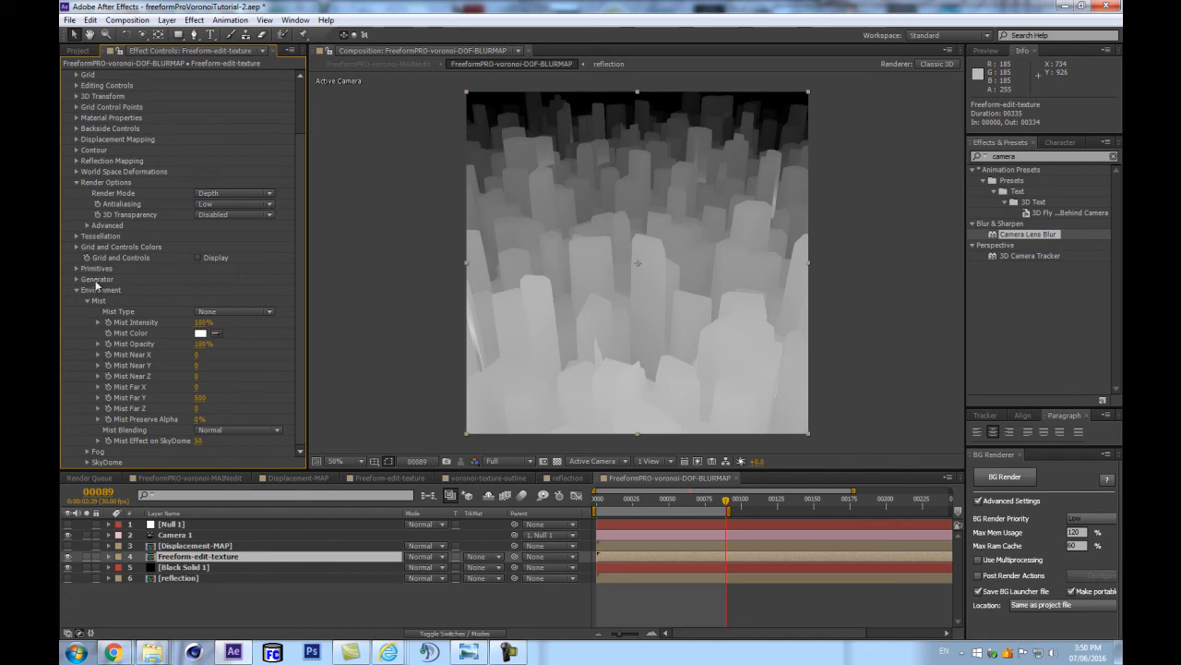
pyautogui.click(86, 451)
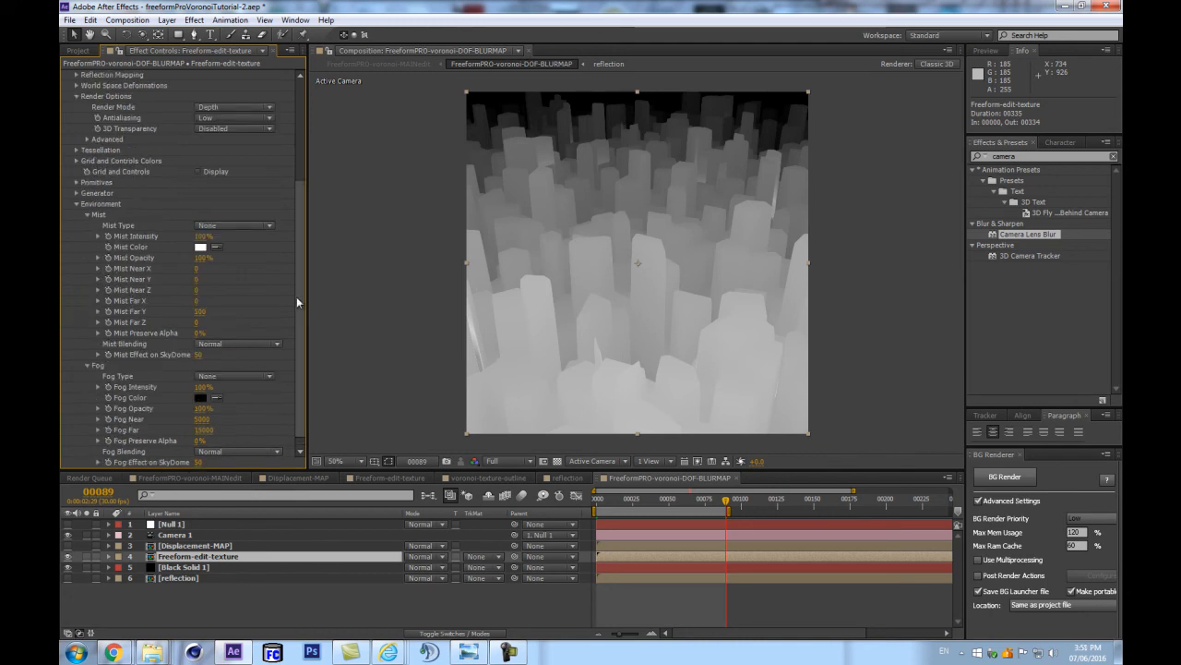
pyautogui.scroll(3, 282, 293)
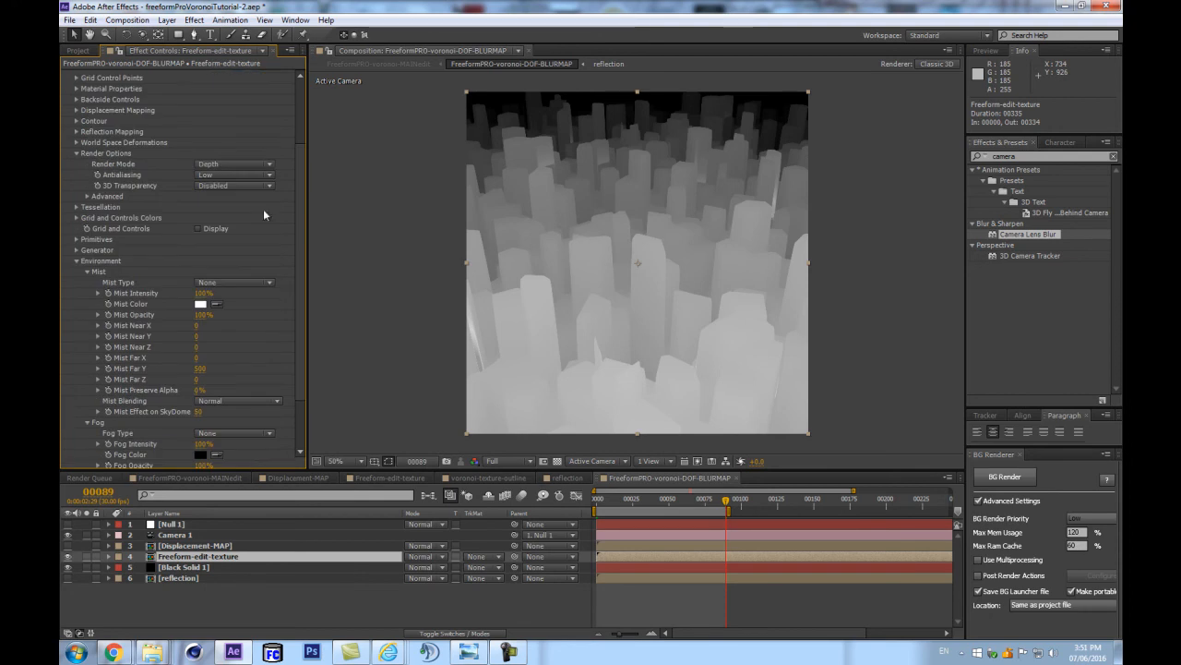
pyautogui.click(215, 165)
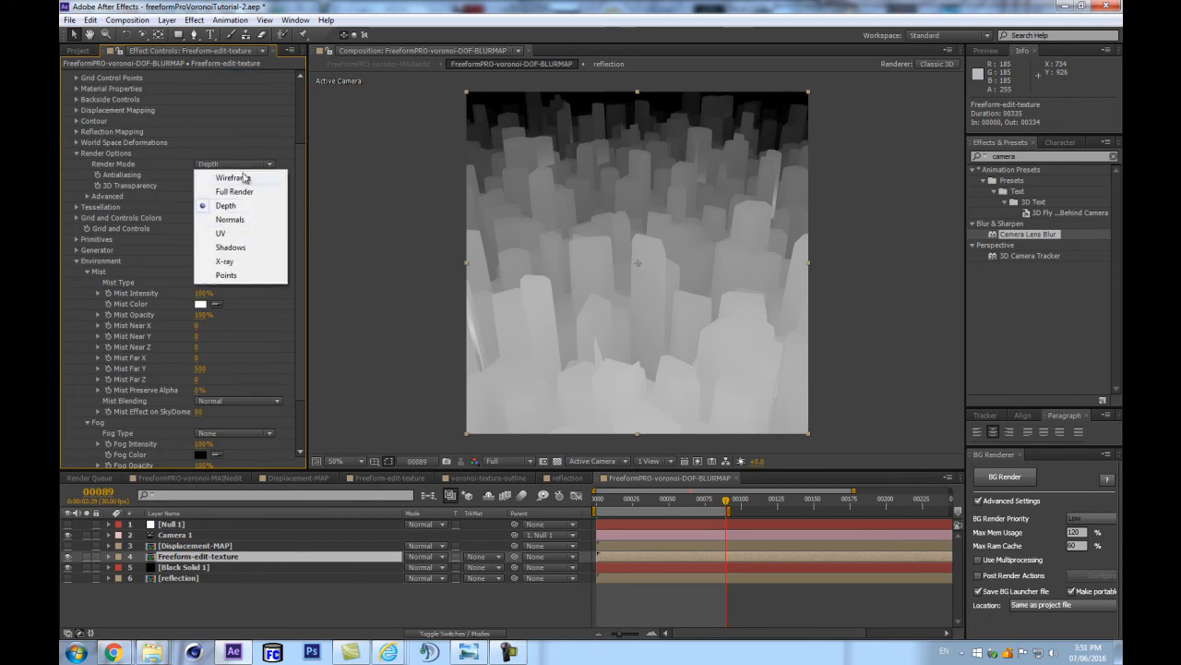
pyautogui.click(236, 190)
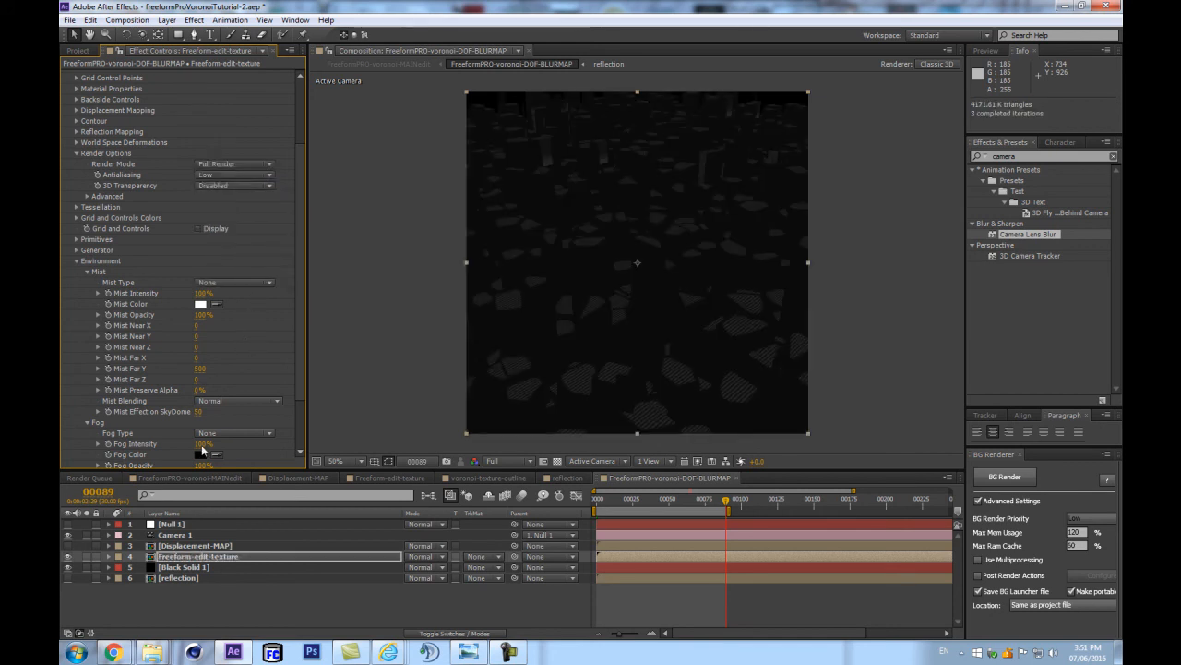
pyautogui.click(169, 557)
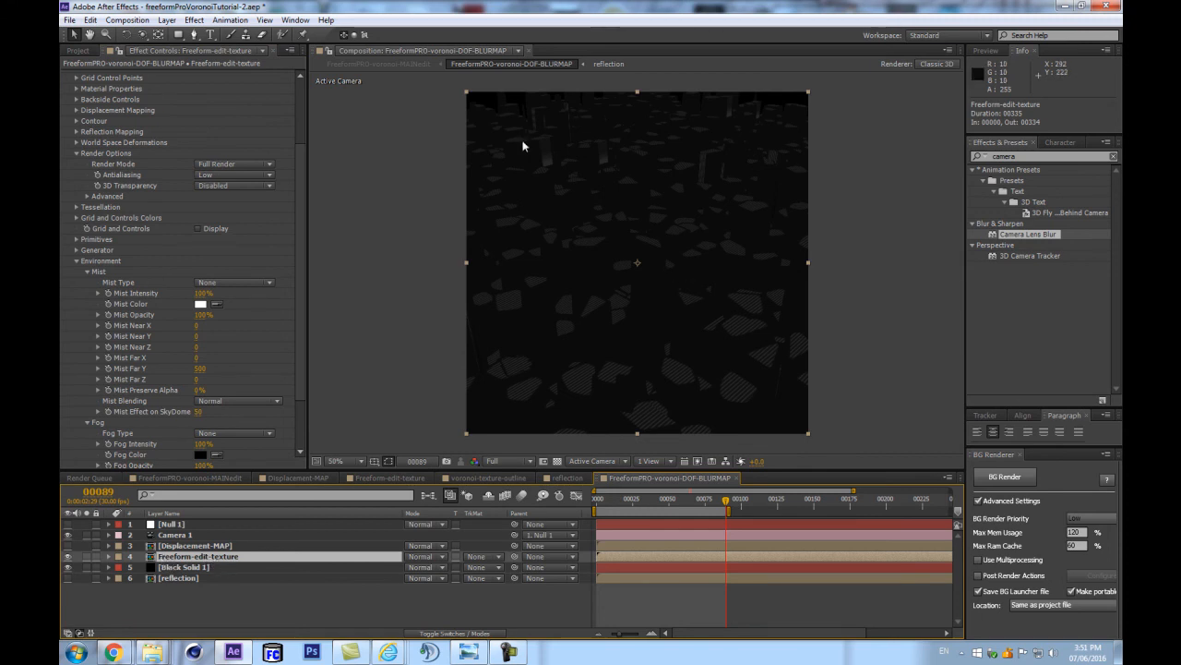
# Duplicate the Freeform-edit-texture-main composition and rename the copy Freeform-edit-texture-DOF.
pyautogui.click(78, 51)
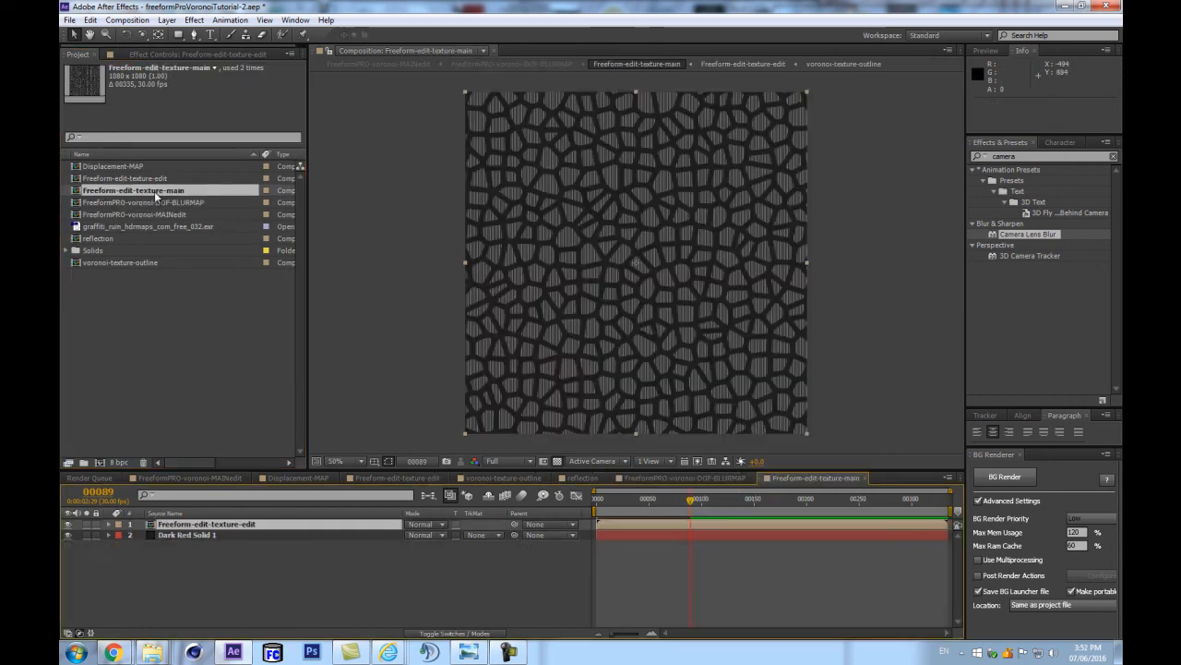
pyautogui.click(155, 198)
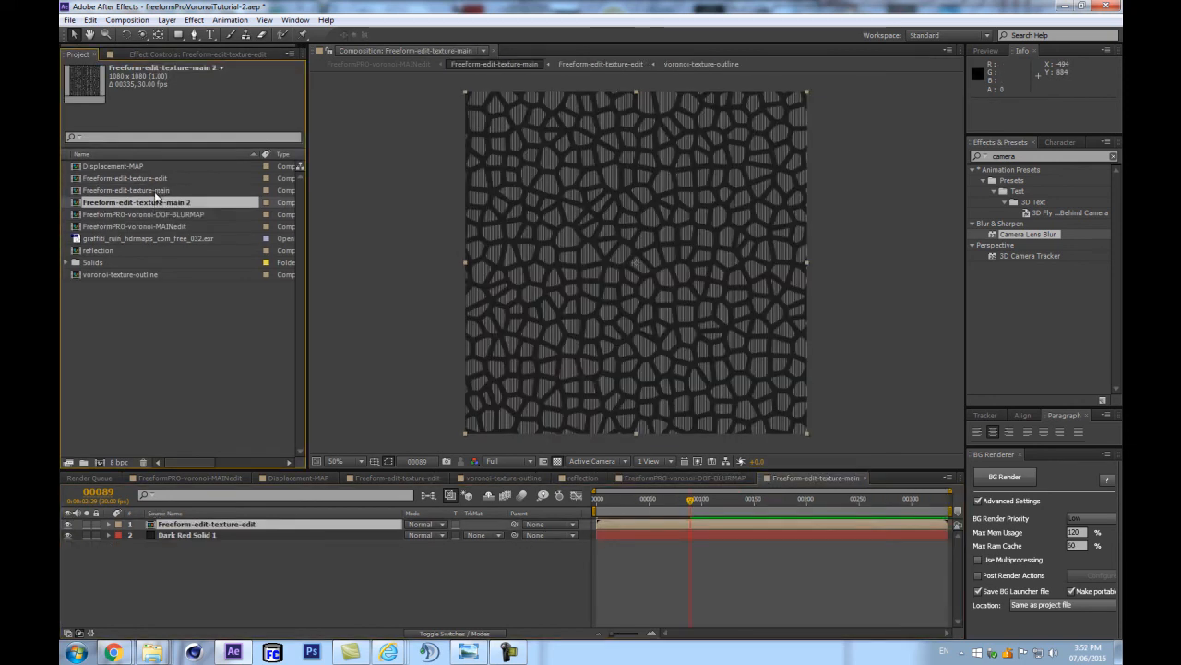
pyautogui.press('Return')
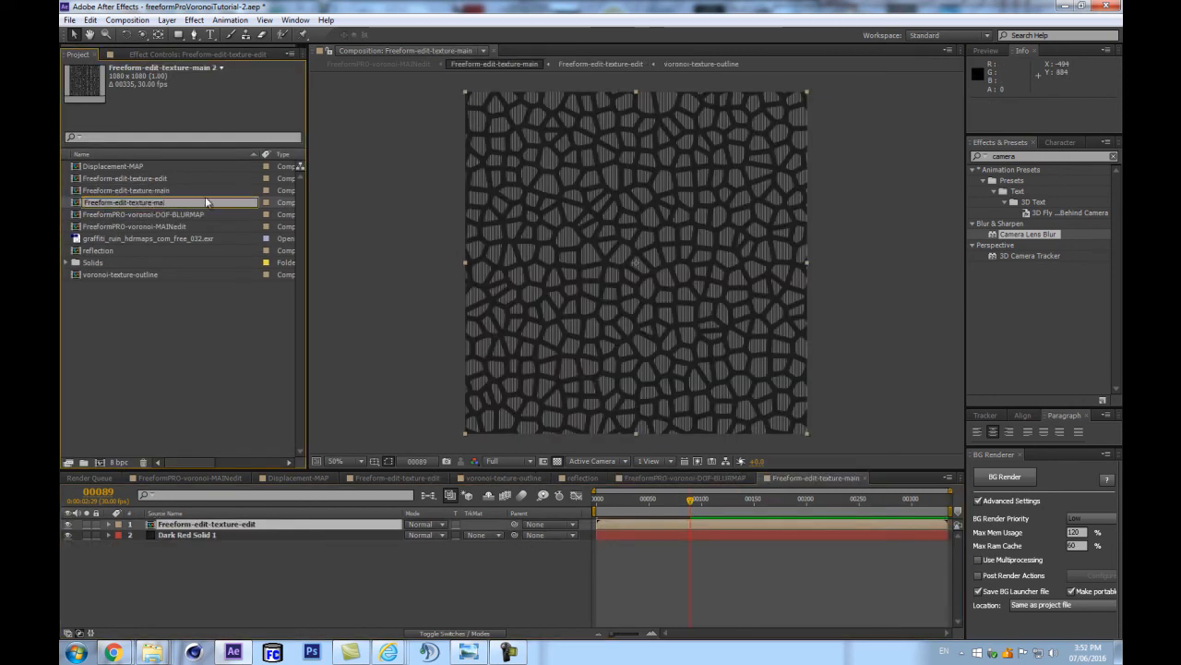
pyautogui.press('BackSpace')
pyautogui.press('BackSpace')
pyautogui.press('BackSpace')
pyautogui.write('DOF')
pyautogui.press('Return')
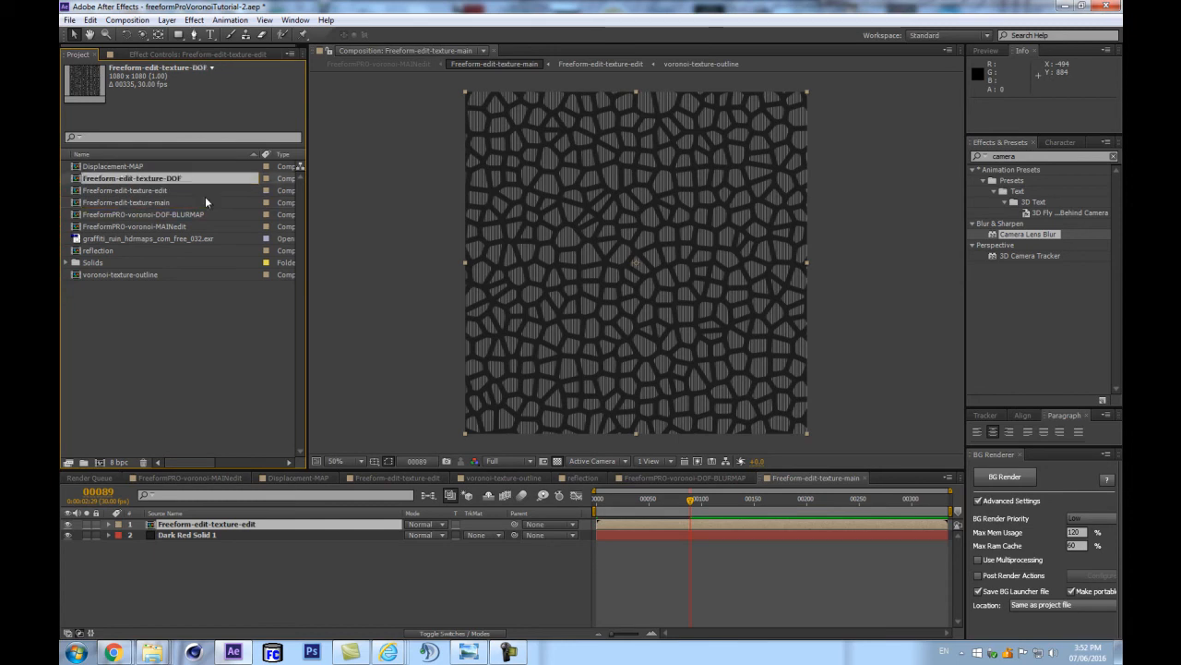
# Replace the source of the Freeform-edit-texture layer in the DOF-BLURMAP composition with Freeform-edit-texture-DOF.
pyautogui.doubleClick(152, 176)
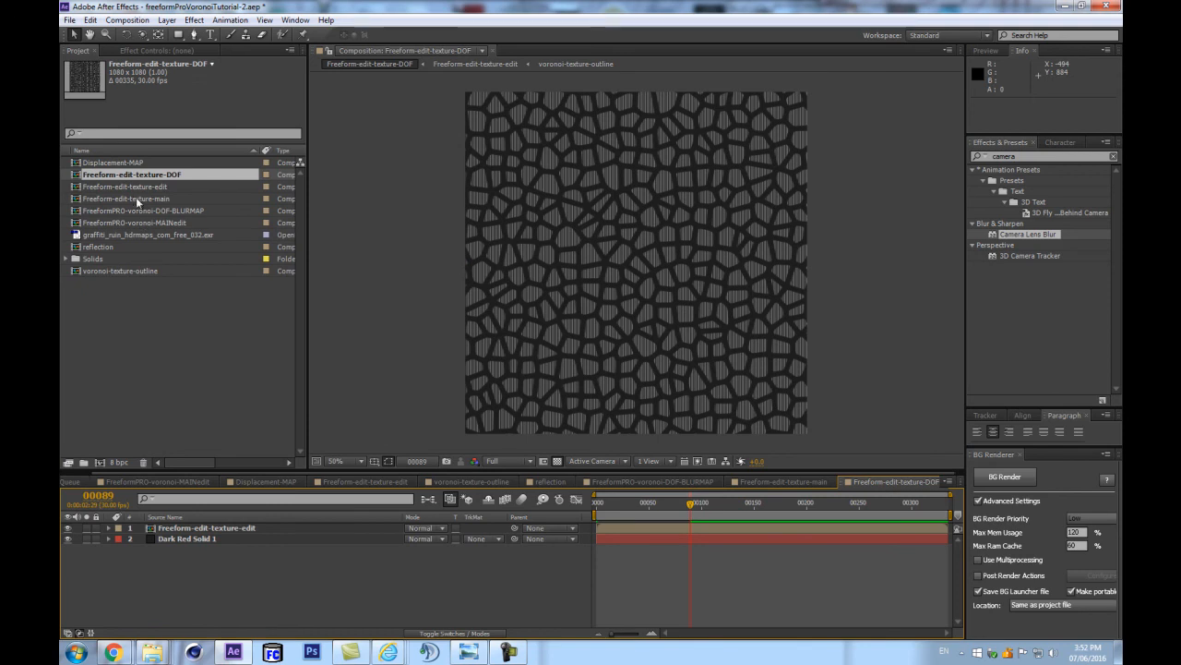
pyautogui.click(138, 201)
pyautogui.doubleClick(148, 211)
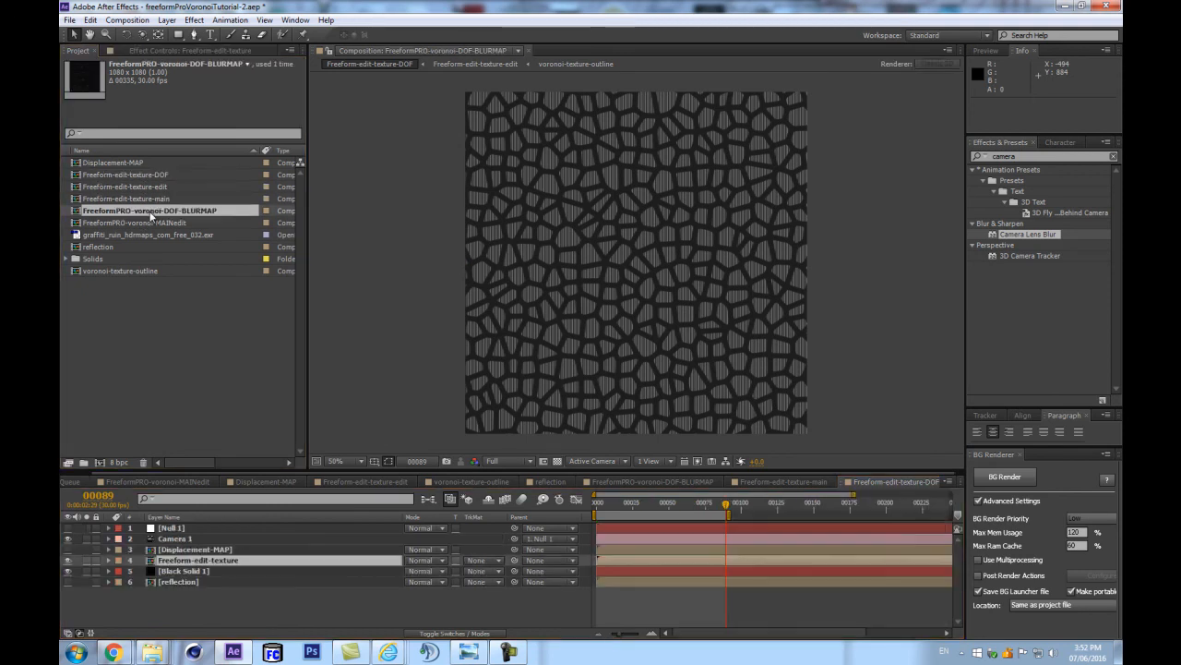
pyautogui.click(181, 565)
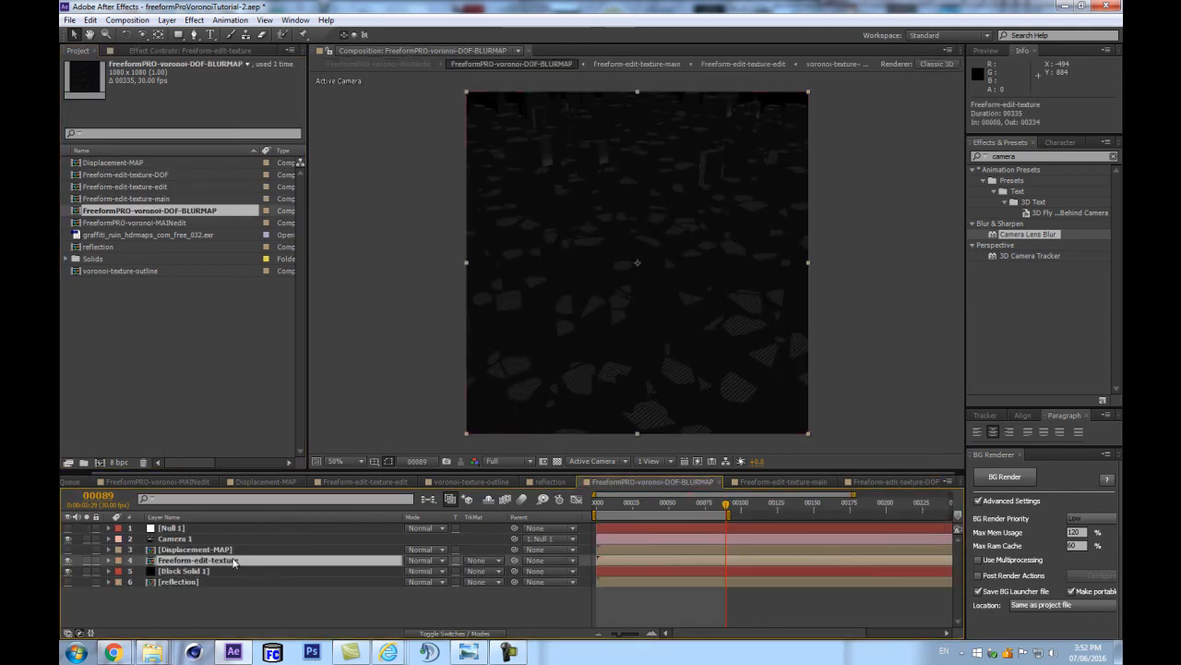
pyautogui.moveTo(144, 175); pyautogui.dragTo(197, 562)
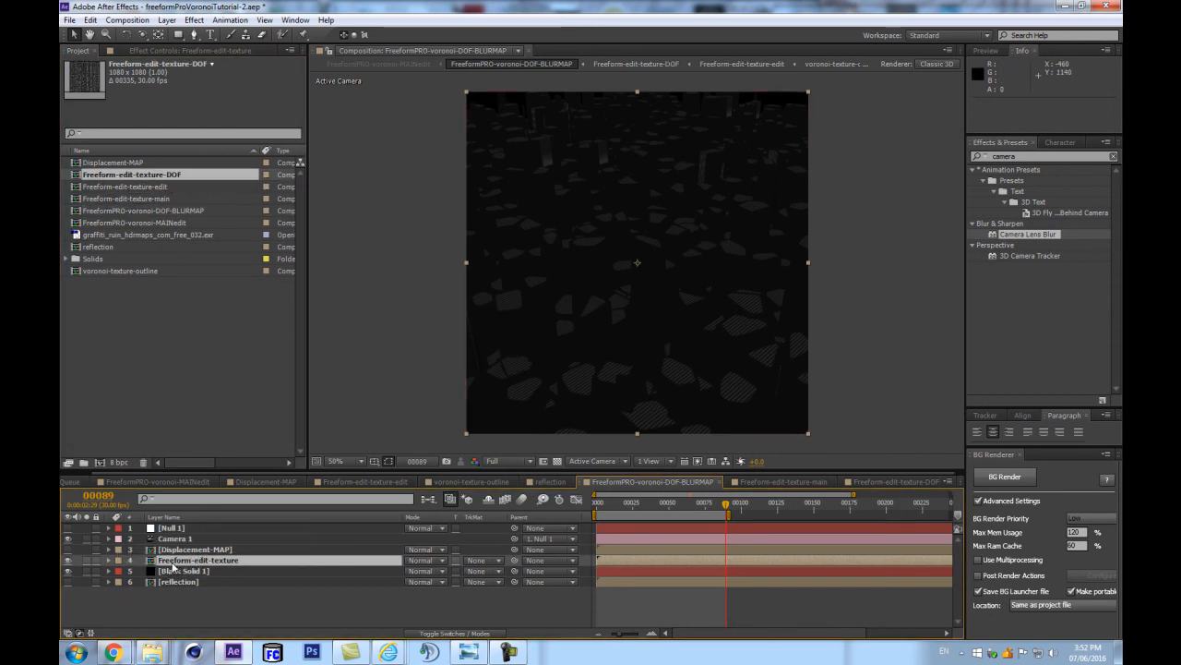
# Open Freeform-edit-texture-DOF and cover its texture with a new solid, changing the solid's color from the default black.
pyautogui.doubleClick(172, 563)
pyautogui.click(195, 529)
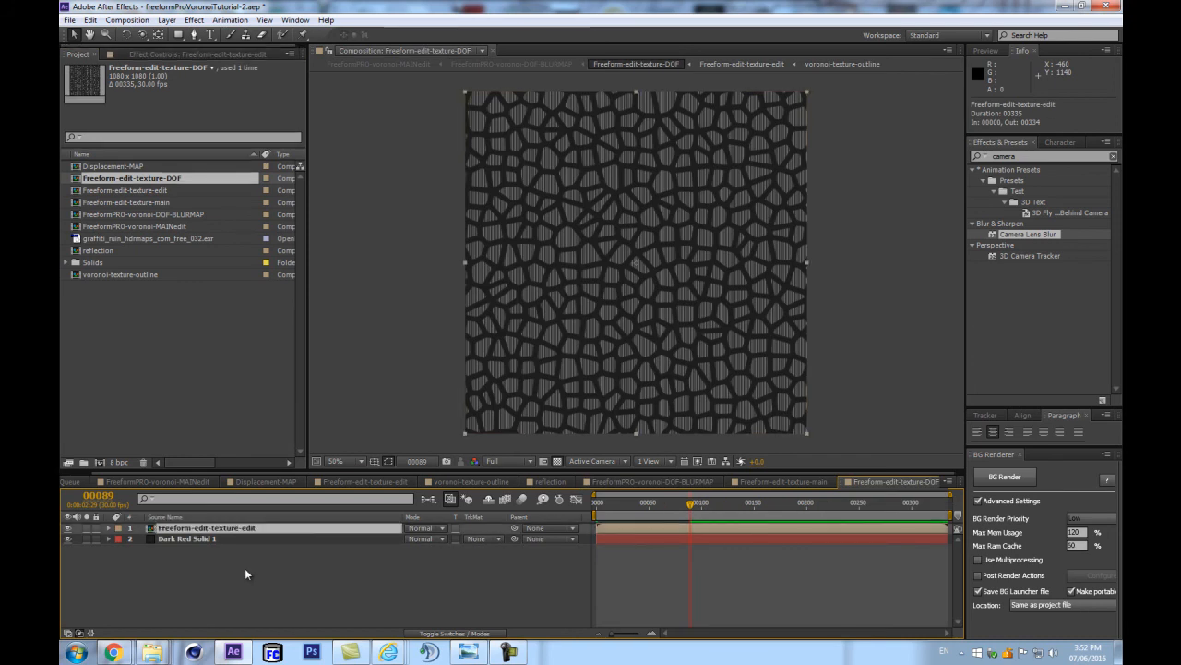
pyautogui.hotkey('ctrl', 'y')
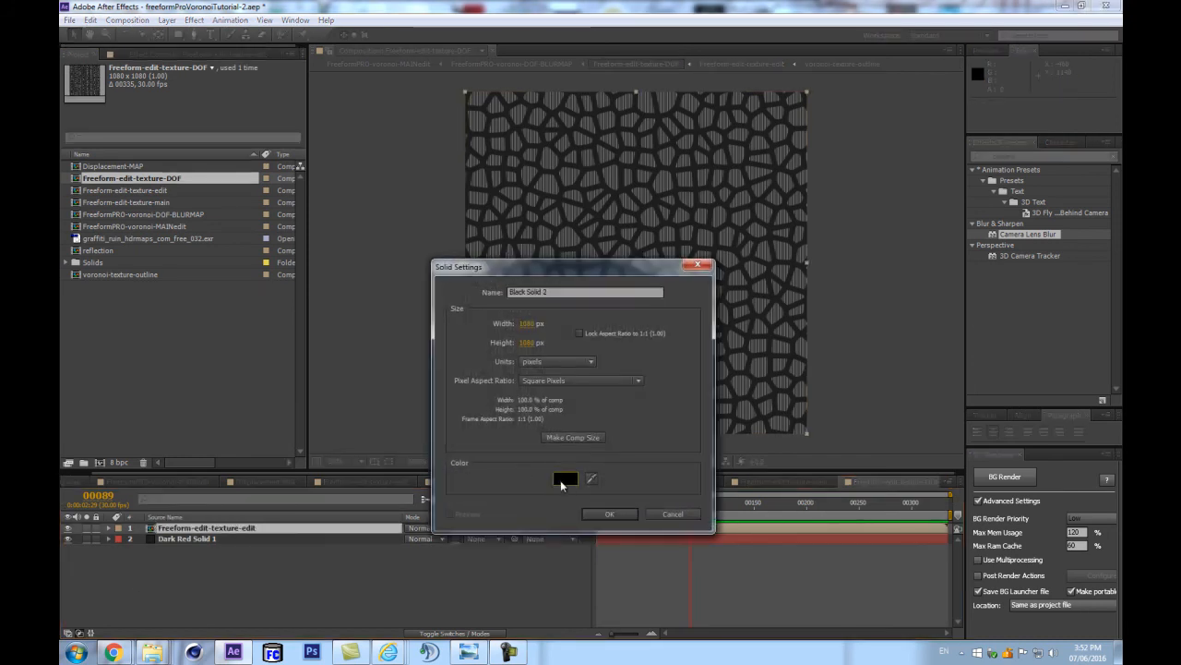
pyautogui.click(565, 479)
pyautogui.click(236, 321)
pyautogui.click(530, 310)
pyautogui.click(609, 514)
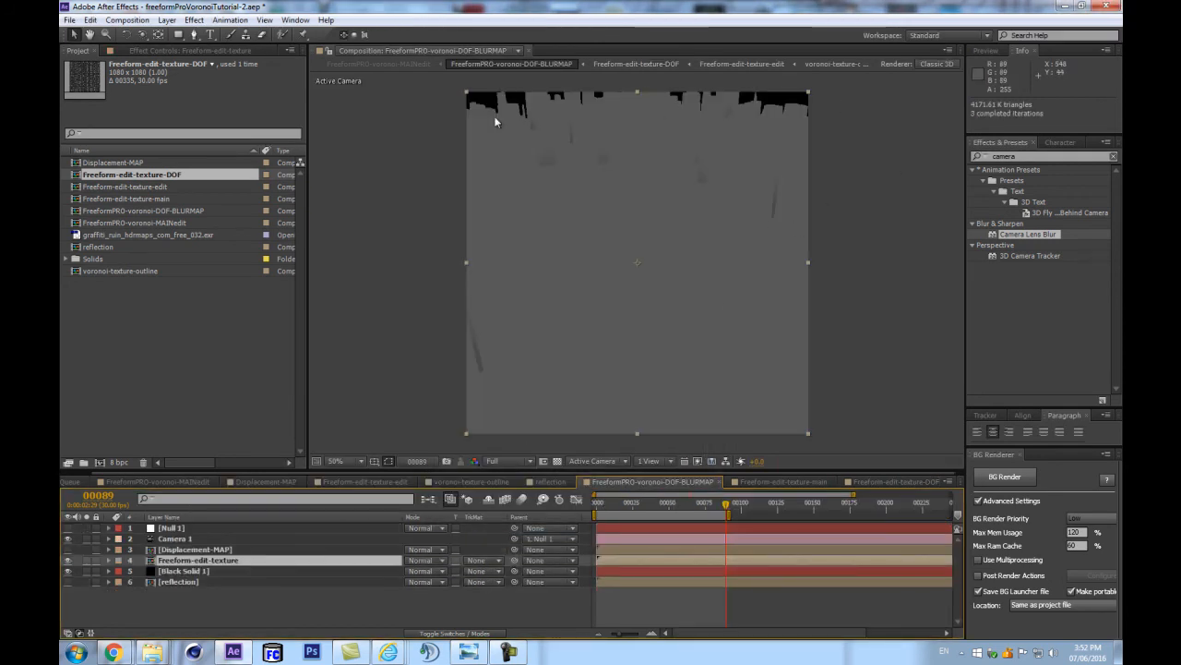
# Check the layers of the DOF-BLURMAP composition, view the Displacement-MAP composition and switch to MAINedit.
pyautogui.click(352, 572)
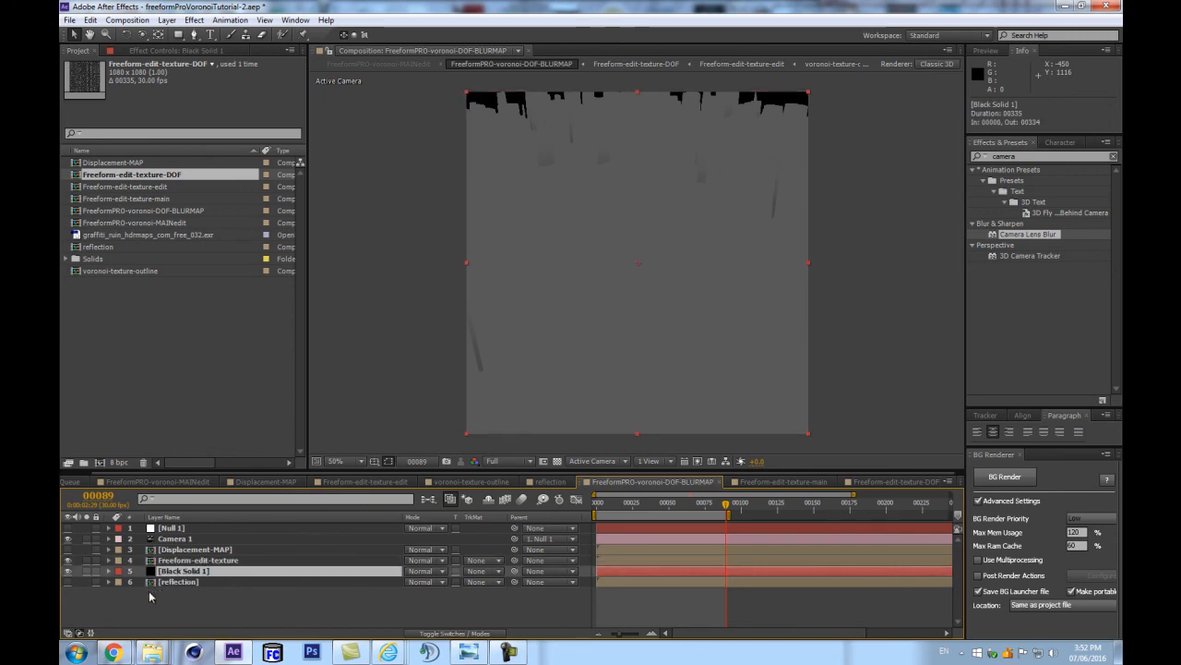
pyautogui.click(175, 560)
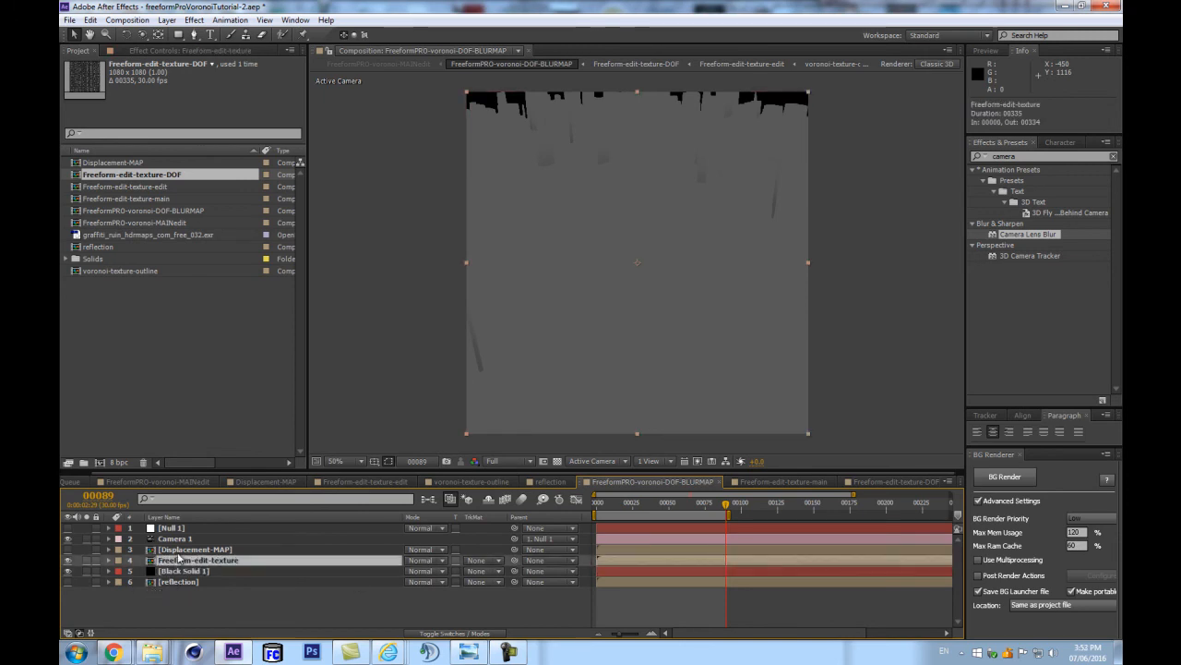
pyautogui.doubleClick(184, 549)
pyautogui.scroll(-2, 616, 346)
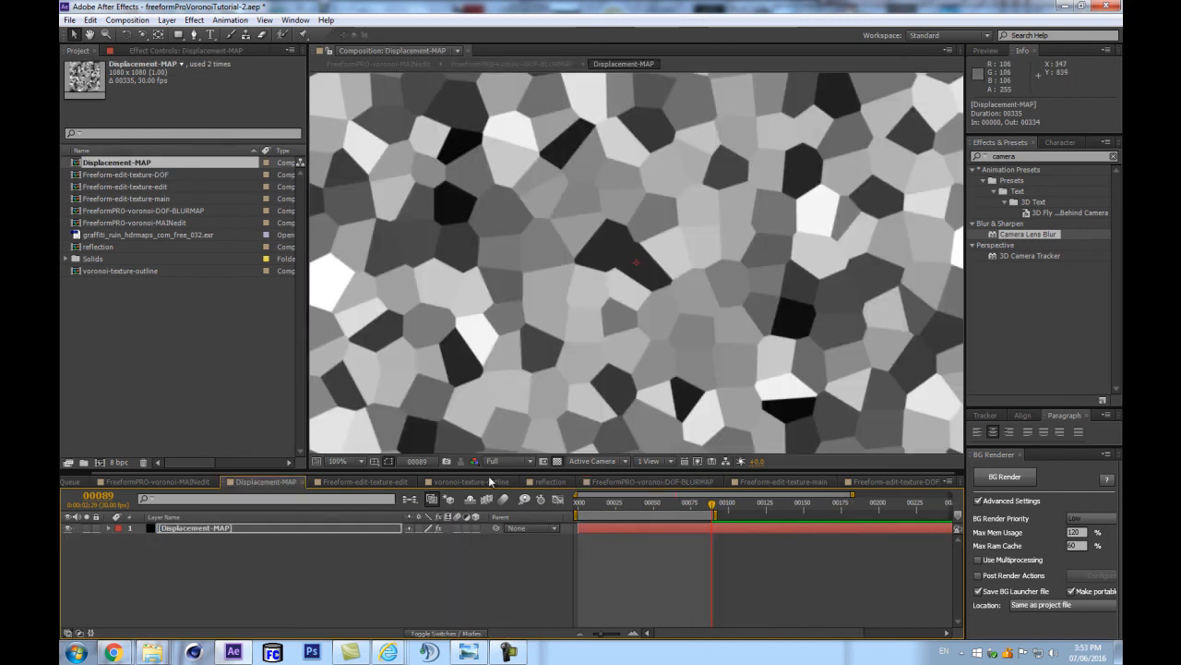
pyautogui.click(412, 499)
pyautogui.click(293, 510)
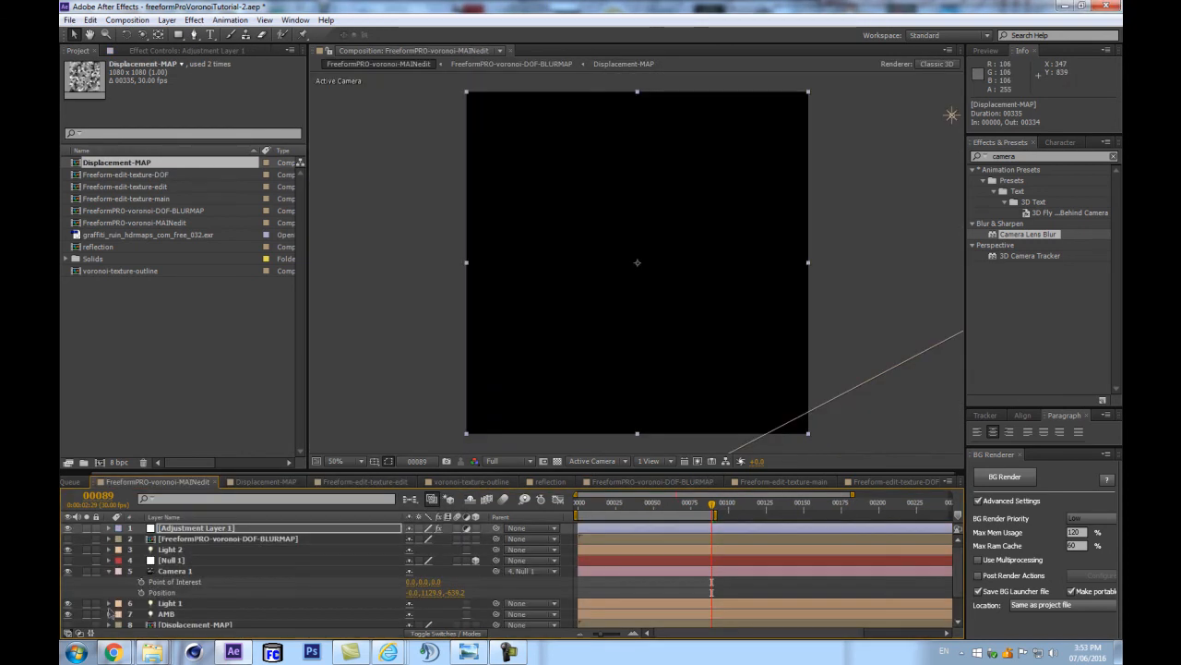
# Return to the DOF-BLURMAP composition, select its Freeform-edit-texture layer and list the layers by source name.
pyautogui.doubleClick(128, 211)
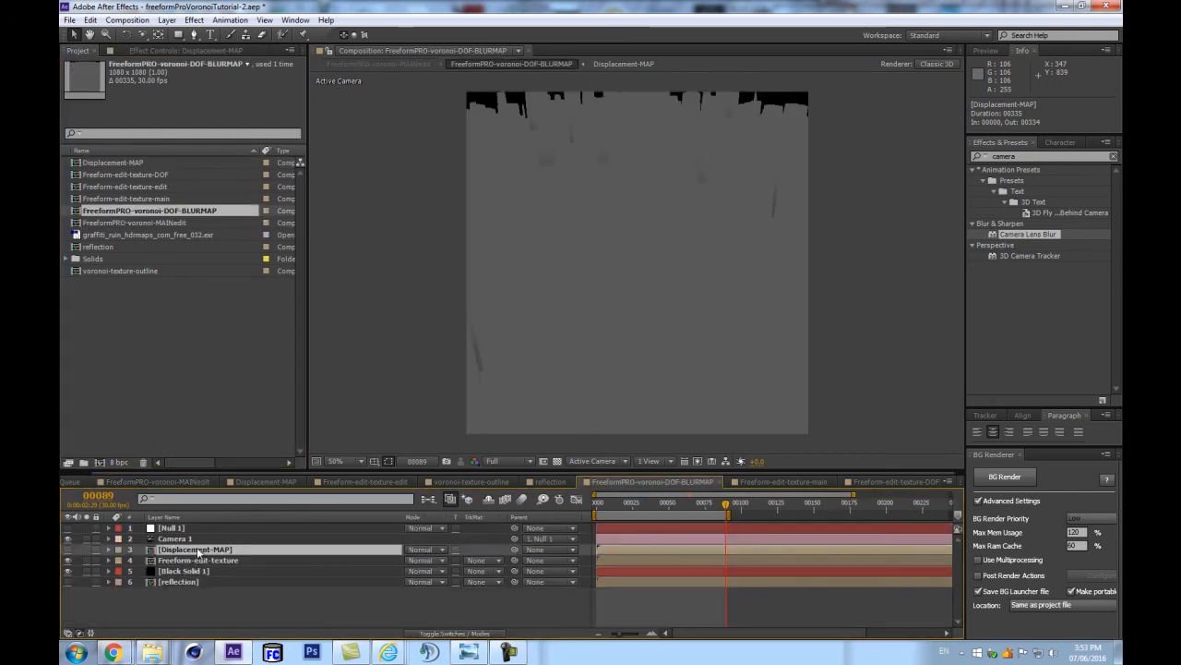
pyautogui.click(184, 572)
pyautogui.click(183, 559)
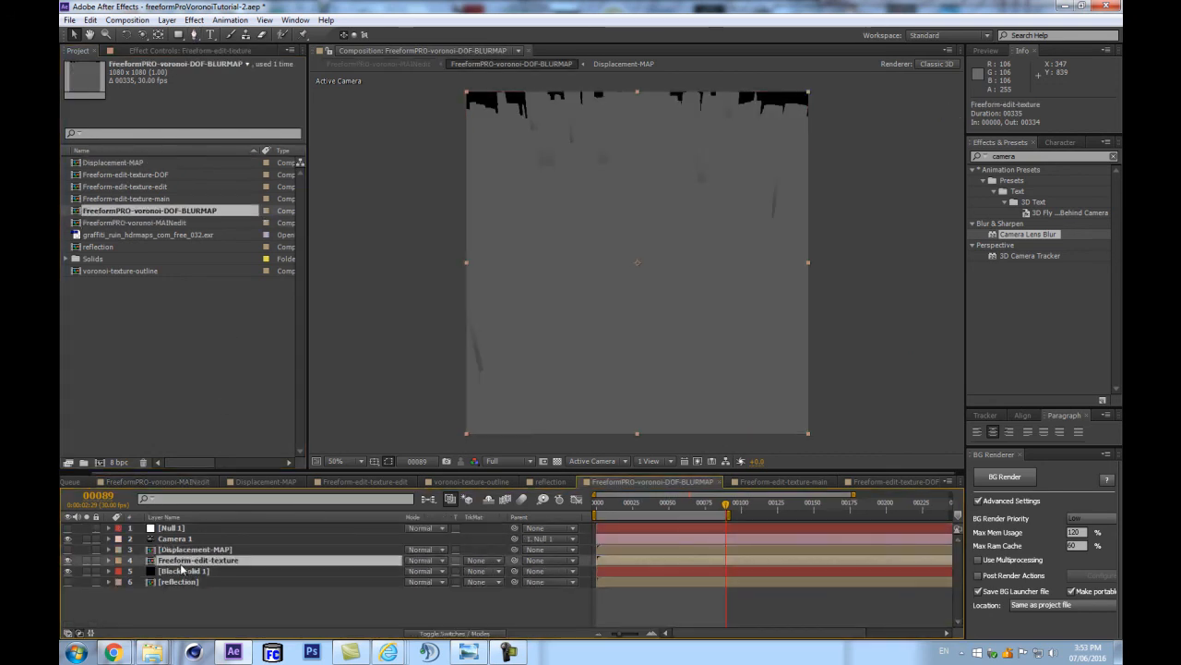
pyautogui.click(219, 518)
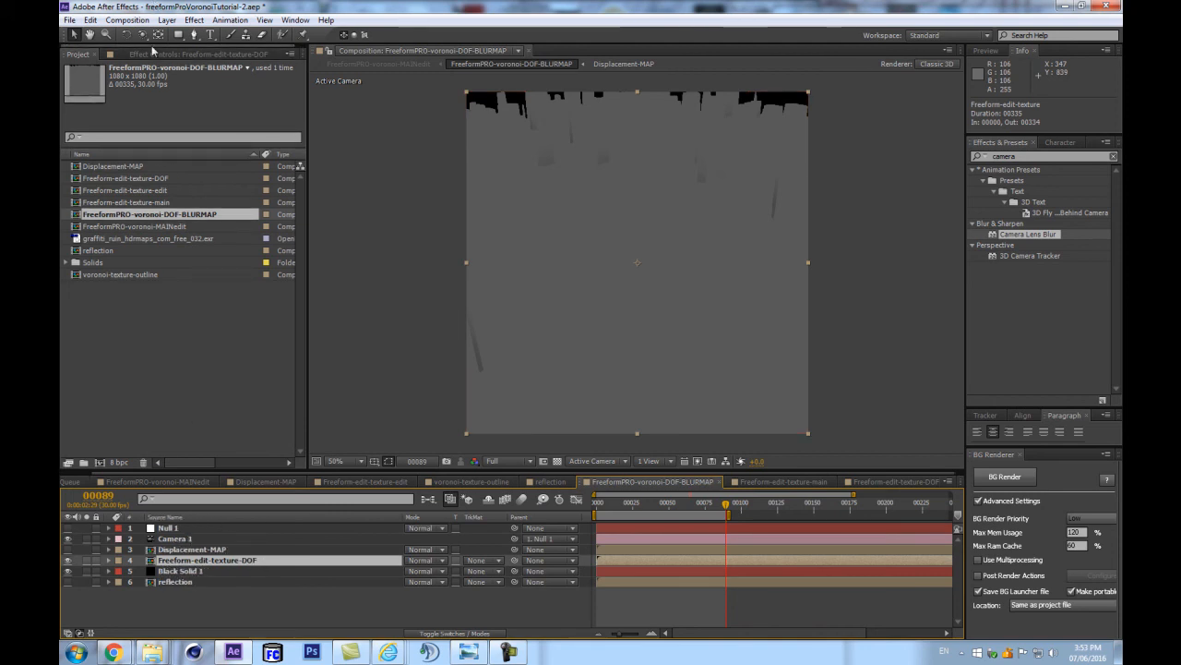
# Set the Ambient material property of the Freeform-edit-texture-DOF layer's FreeForm Pro effect to 100%.
pyautogui.click(184, 53)
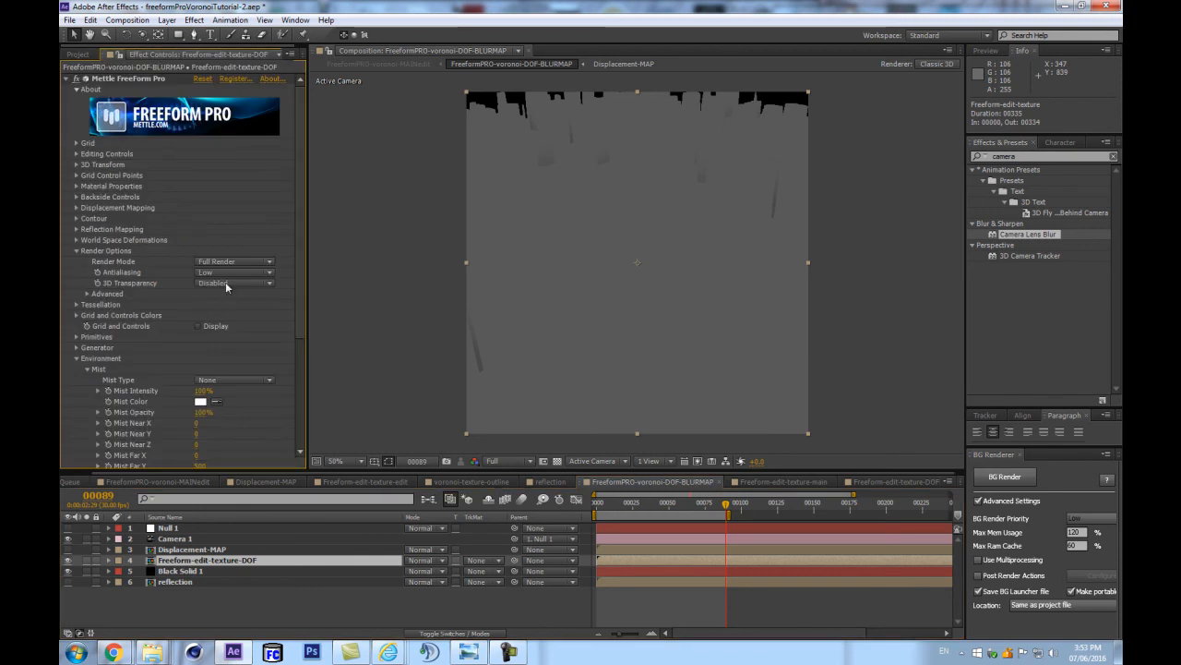
pyautogui.scroll(-7, 206, 325)
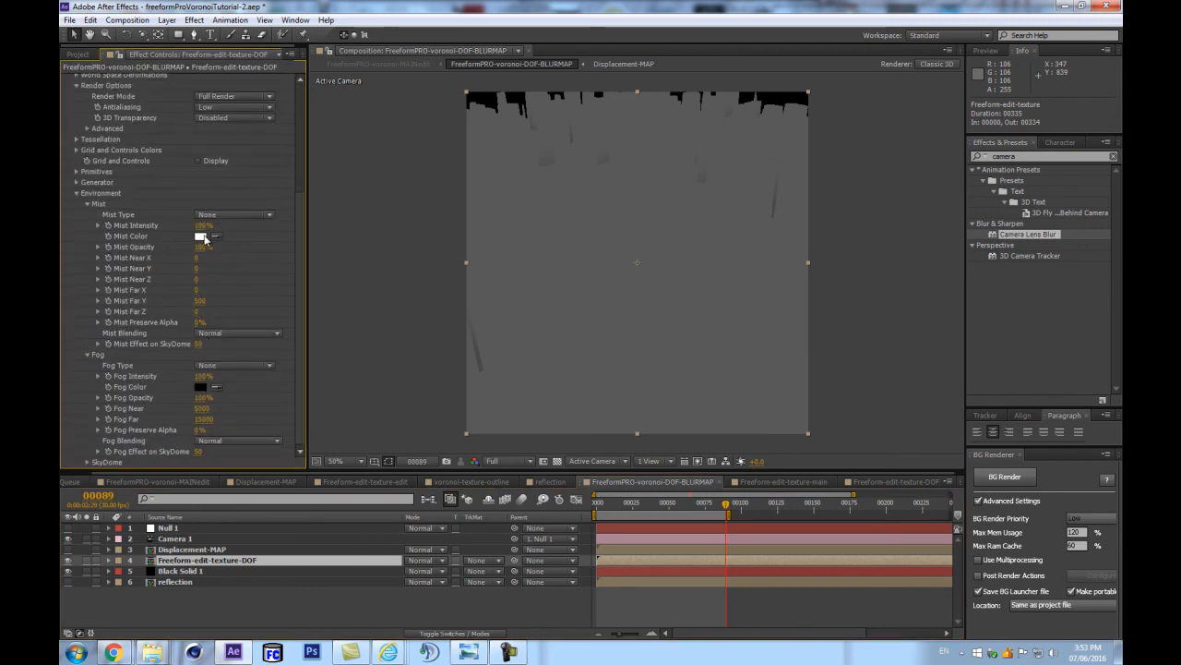
pyautogui.scroll(6, 205, 411)
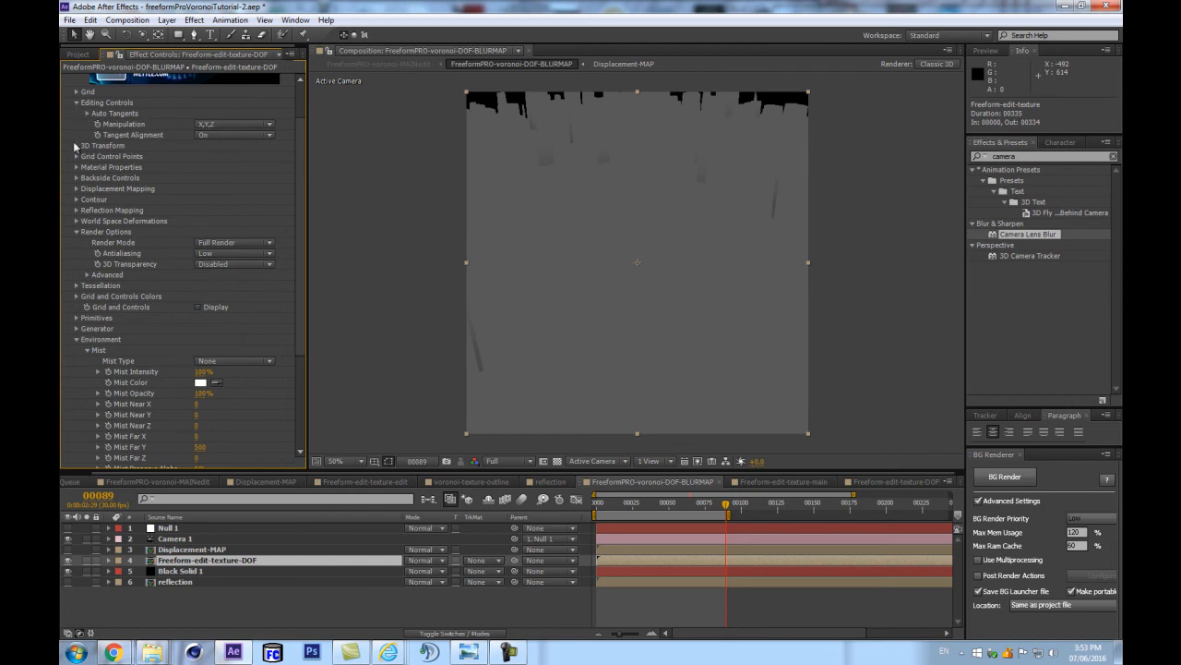
pyautogui.click(76, 167)
pyautogui.moveTo(205, 179); pyautogui.dragTo(408, 134)
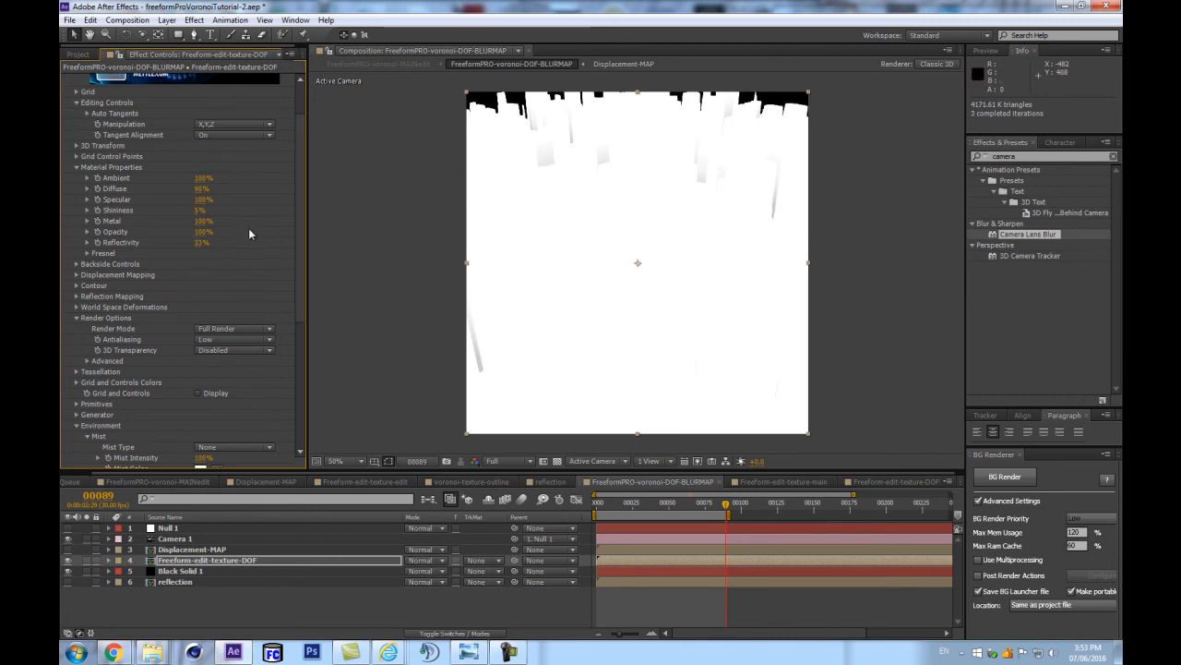
# Change the Mist Color in the FreeForm Pro environment settings to black.
pyautogui.scroll(-5, 248, 228)
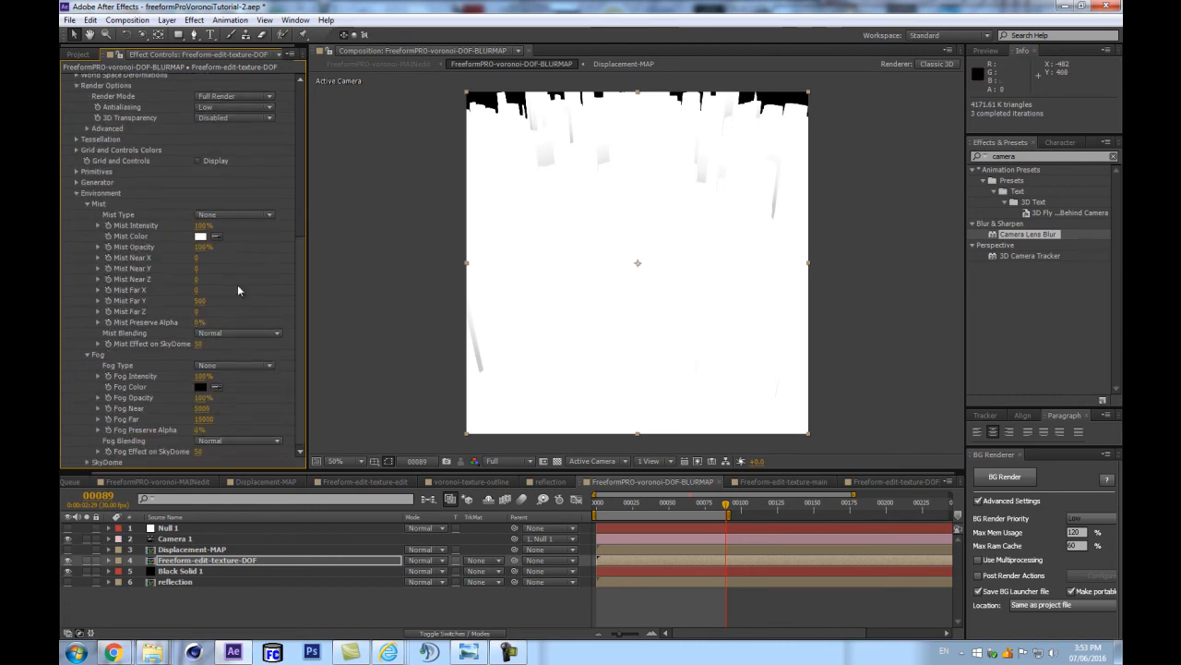
pyautogui.click(200, 237)
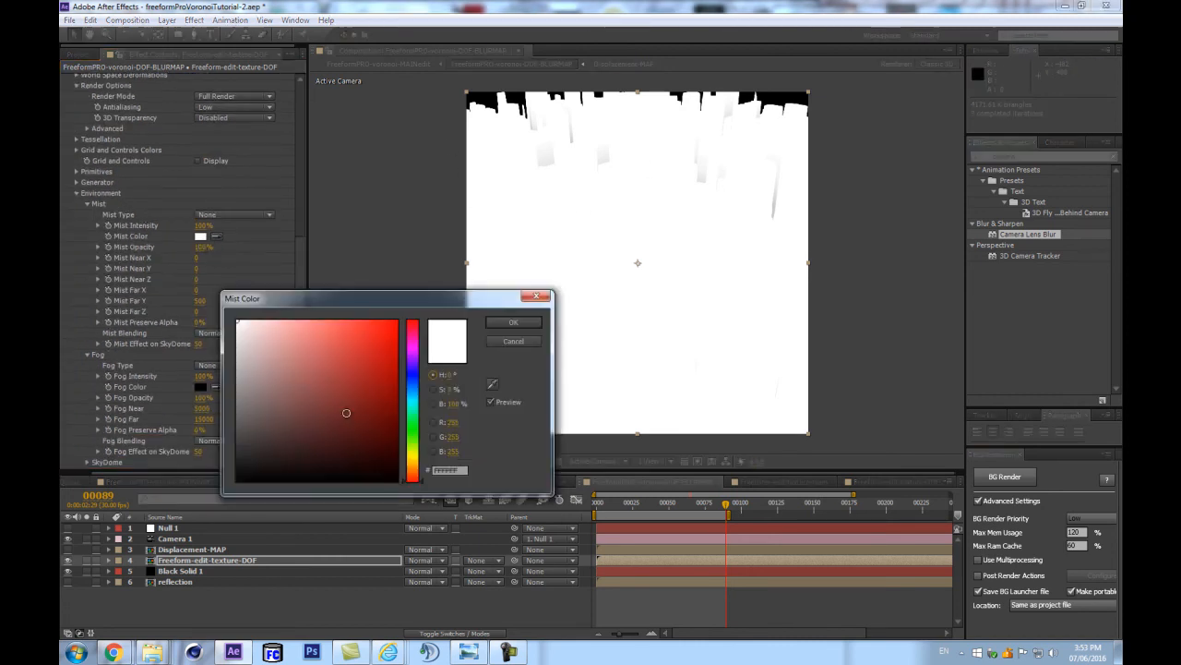
pyautogui.click(510, 323)
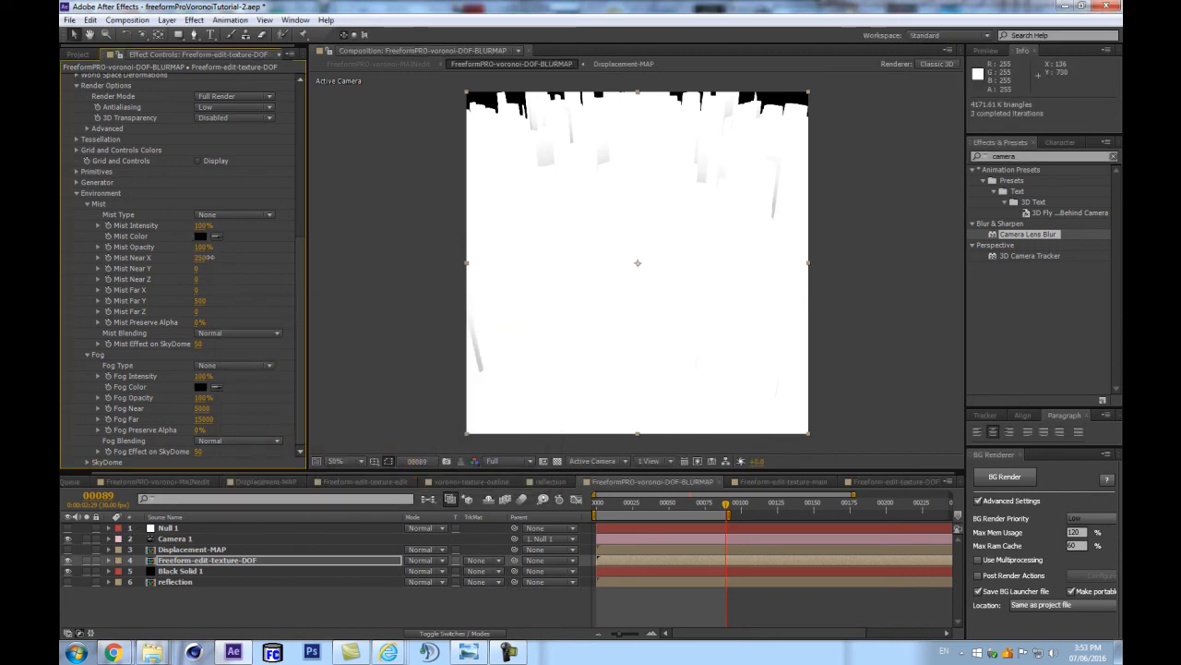
# Set Mist Type to Linear, with Mist Near X at -310, Near Y at 70, Far X at -130 and Far Y at 780.
pyautogui.moveTo(236, 248)
pyautogui.mouseDown()
pyautogui.moveTo(291, 235)
pyautogui.moveTo(257, 259)
pyautogui.moveTo(220, 263)
pyautogui.mouseUp()
pyautogui.moveTo(196, 294); pyautogui.dragTo(316, 273)
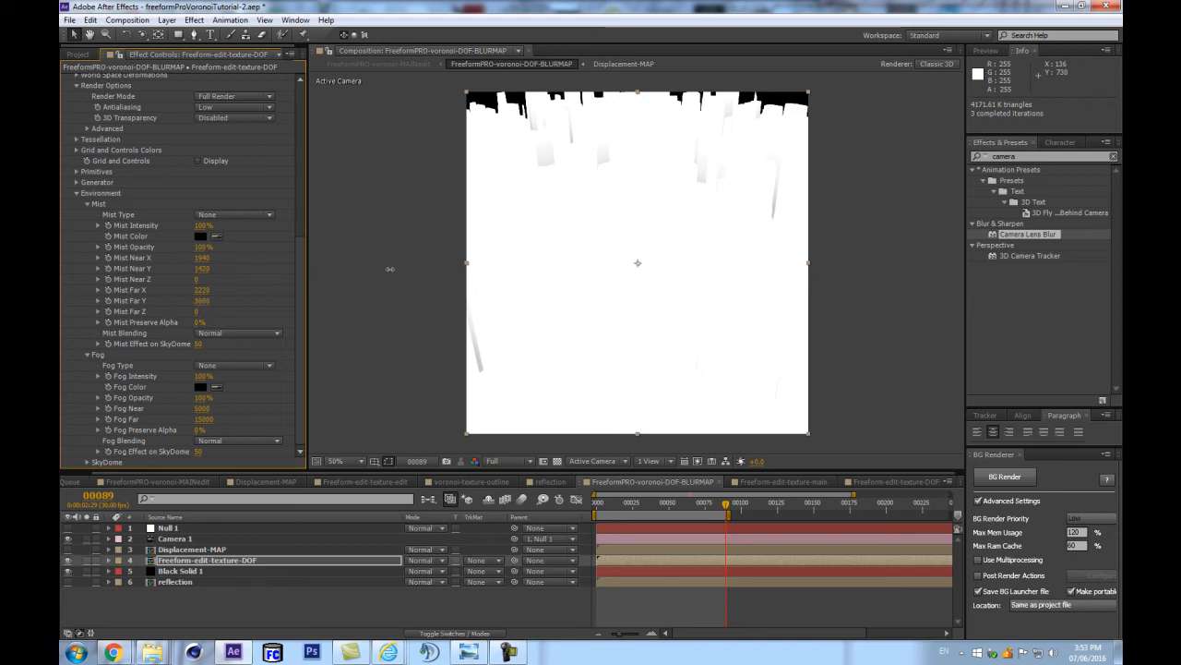
pyautogui.moveTo(438, 258); pyautogui.dragTo(489, 258)
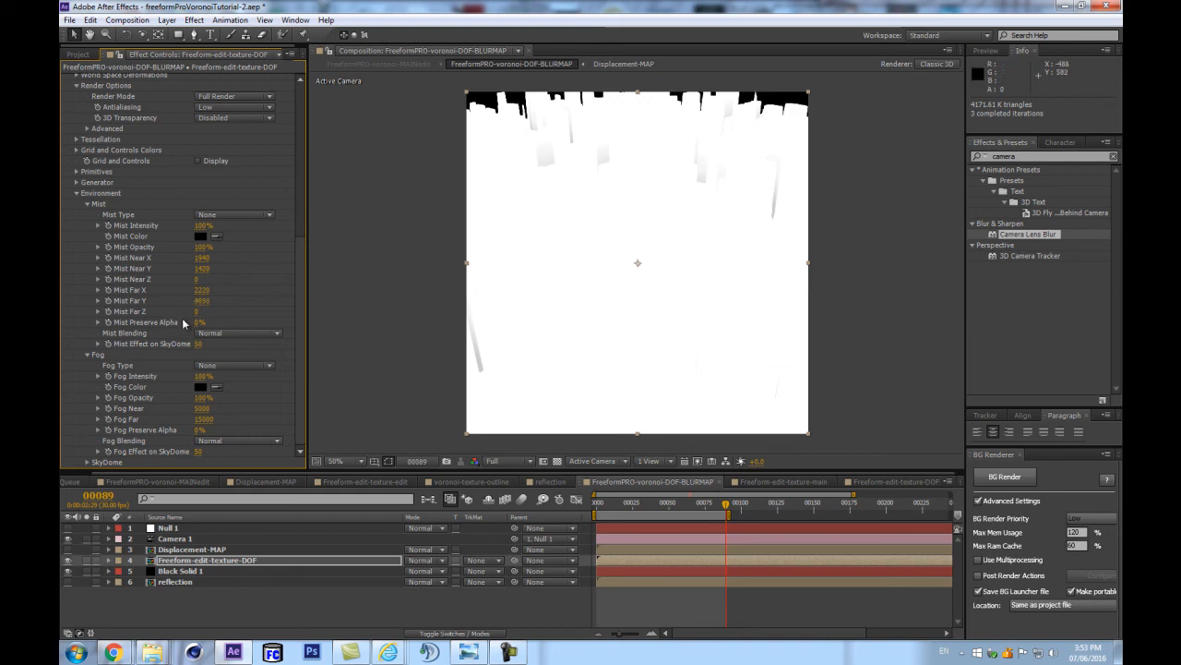
pyautogui.click(225, 216)
pyautogui.click(225, 241)
pyautogui.moveTo(200, 261); pyautogui.dragTo(124, 272)
pyautogui.moveTo(197, 291); pyautogui.dragTo(61, 300)
pyautogui.moveTo(201, 301); pyautogui.dragTo(307, 259)
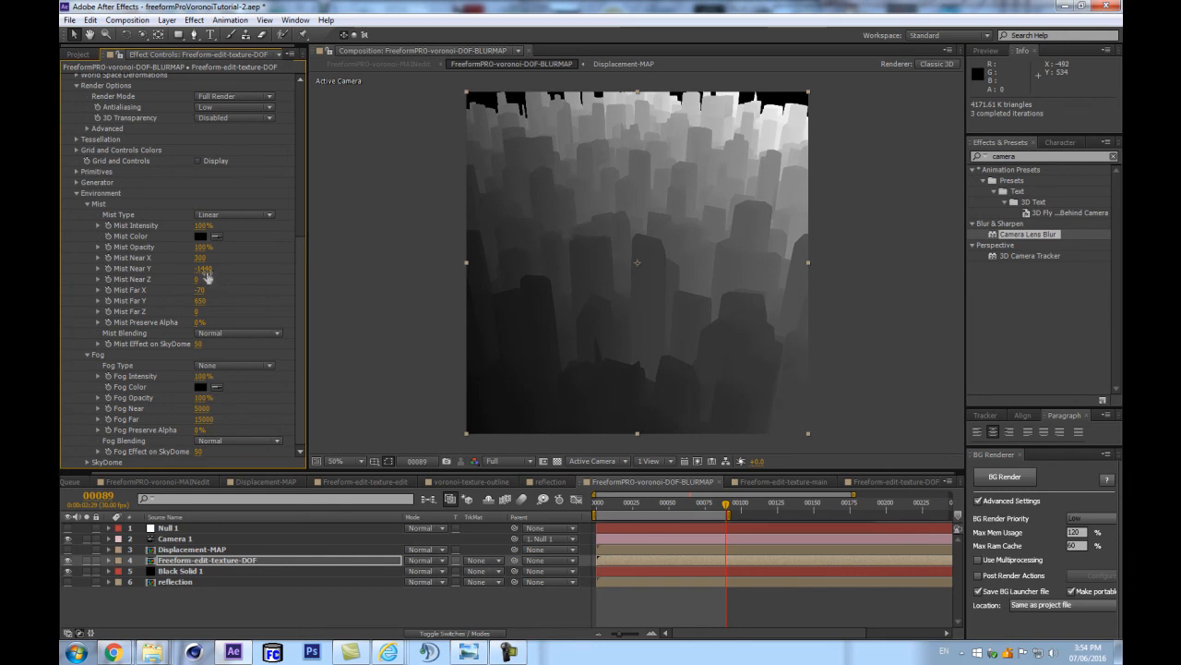
pyautogui.moveTo(196, 263); pyautogui.dragTo(187, 260)
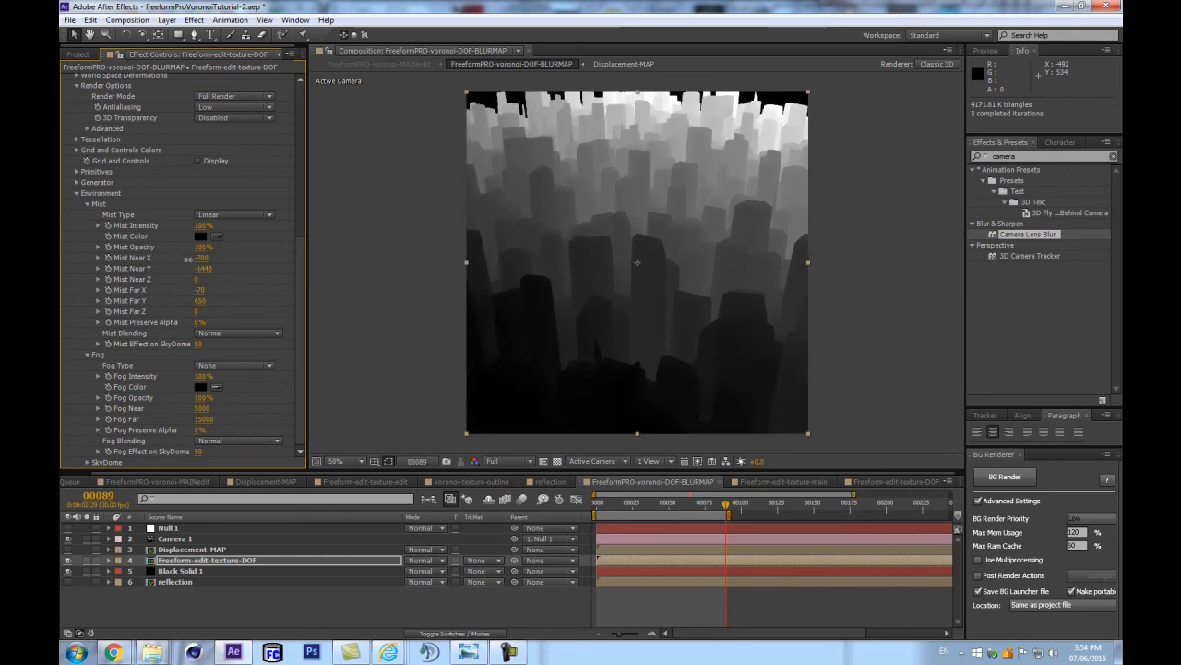
pyautogui.moveTo(204, 274); pyautogui.dragTo(289, 253)
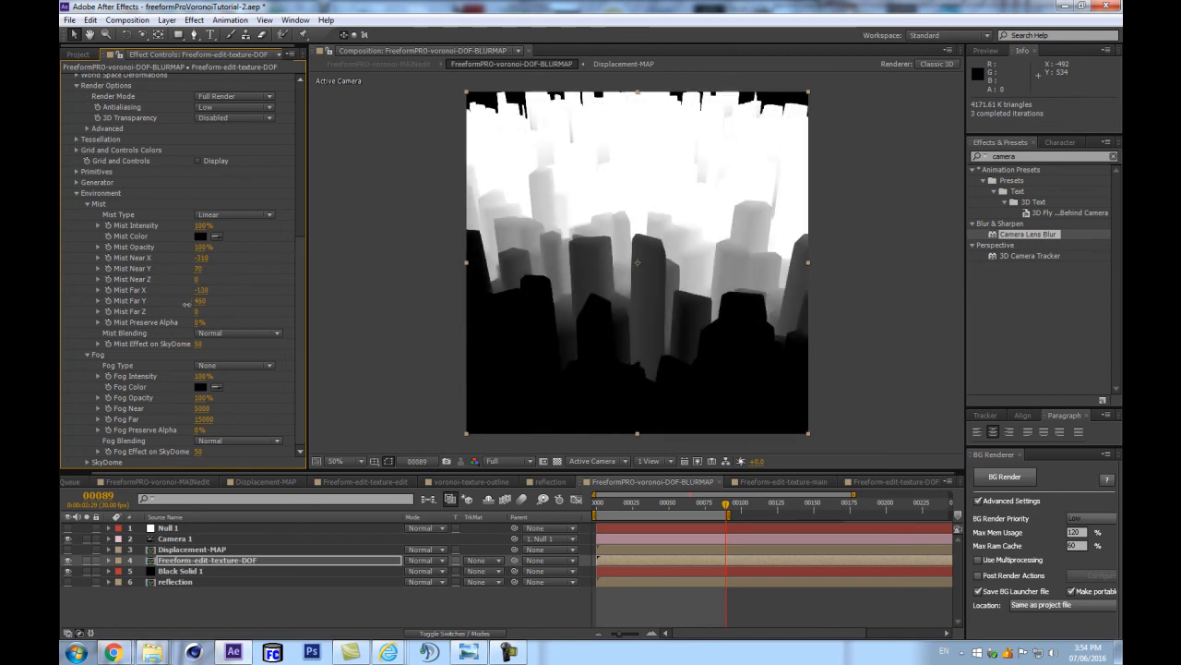
pyautogui.moveTo(194, 301); pyautogui.dragTo(192, 301)
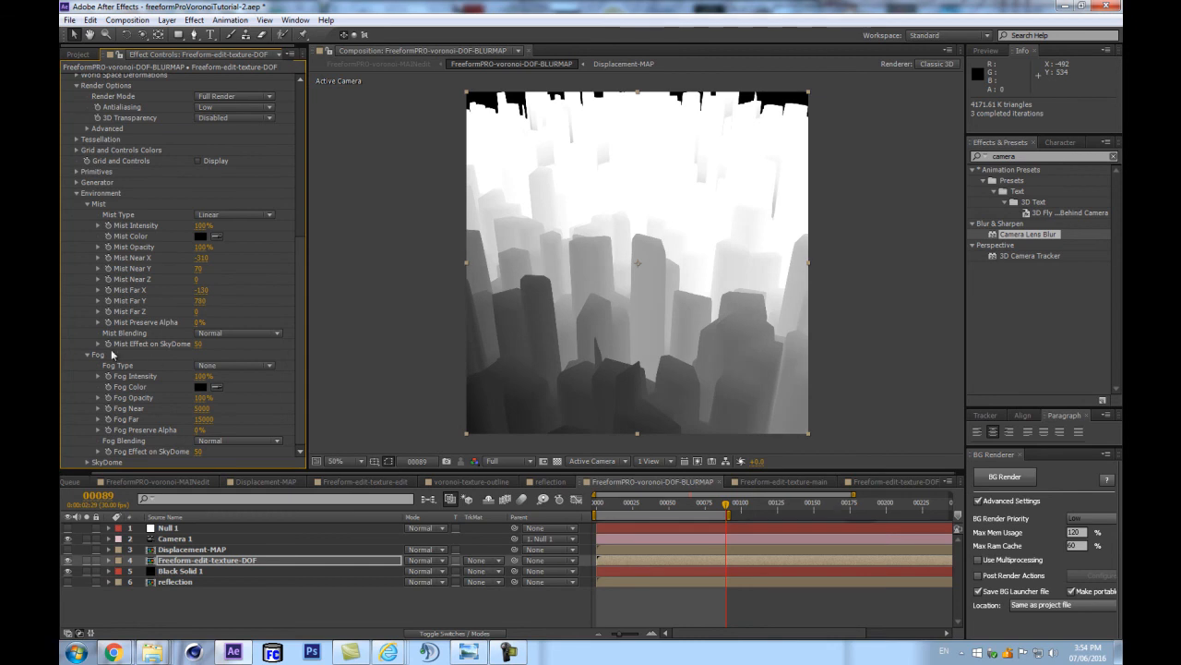
# Set Fog Type to Linear, with Fog Near at 500 and Fog Far at 2680.
pyautogui.click(235, 364)
pyautogui.click(231, 396)
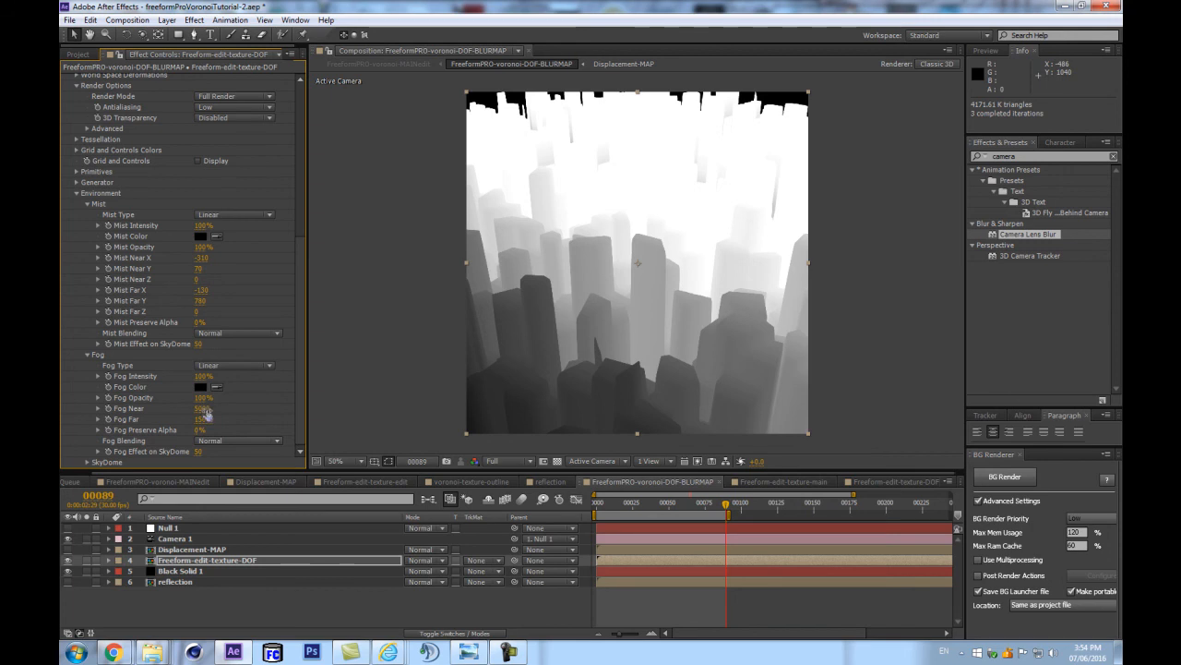
pyautogui.moveTo(196, 408); pyautogui.dragTo(182, 414)
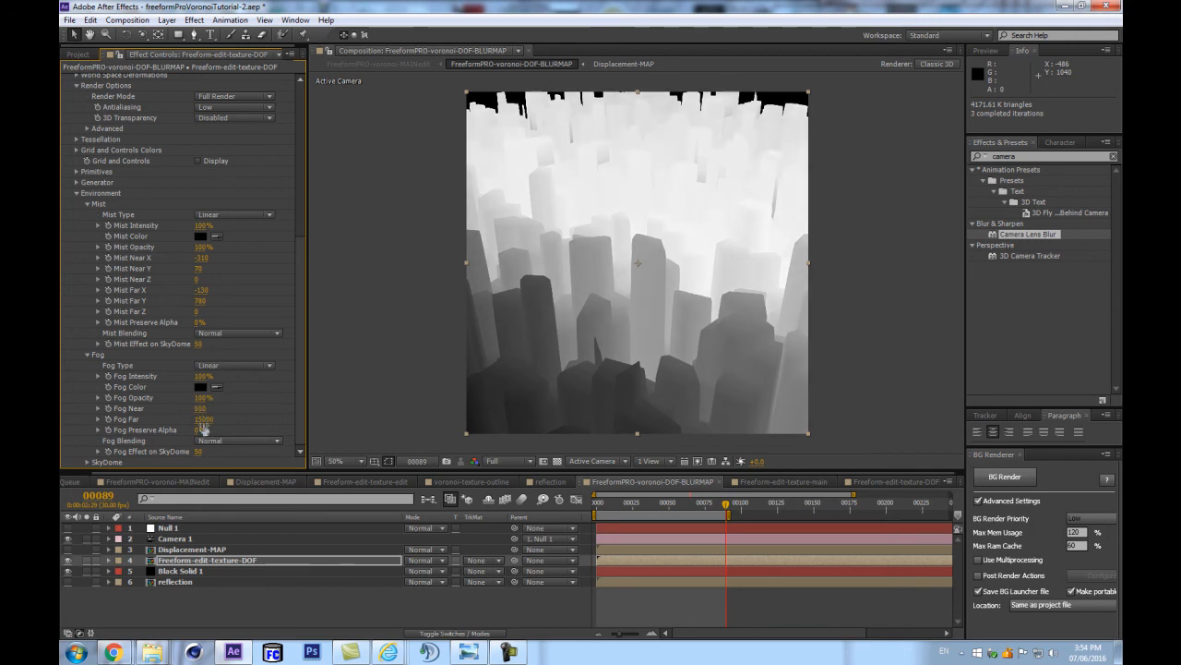
pyautogui.moveTo(180, 426); pyautogui.dragTo(141, 434)
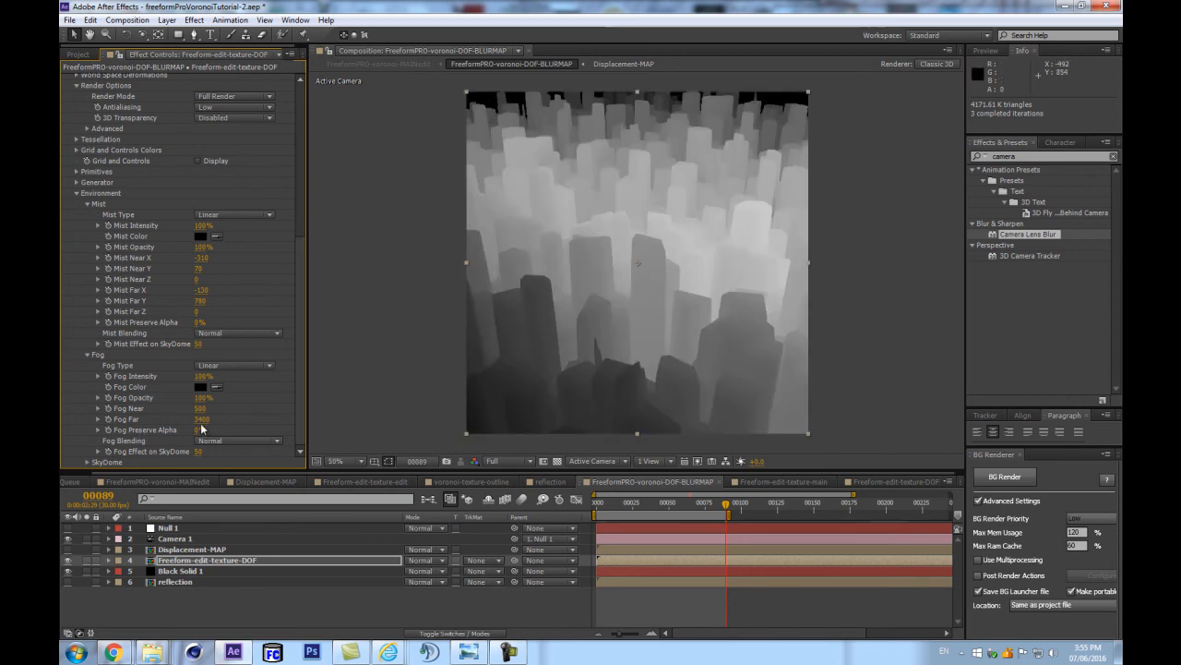
pyautogui.moveTo(154, 426); pyautogui.dragTo(161, 429)
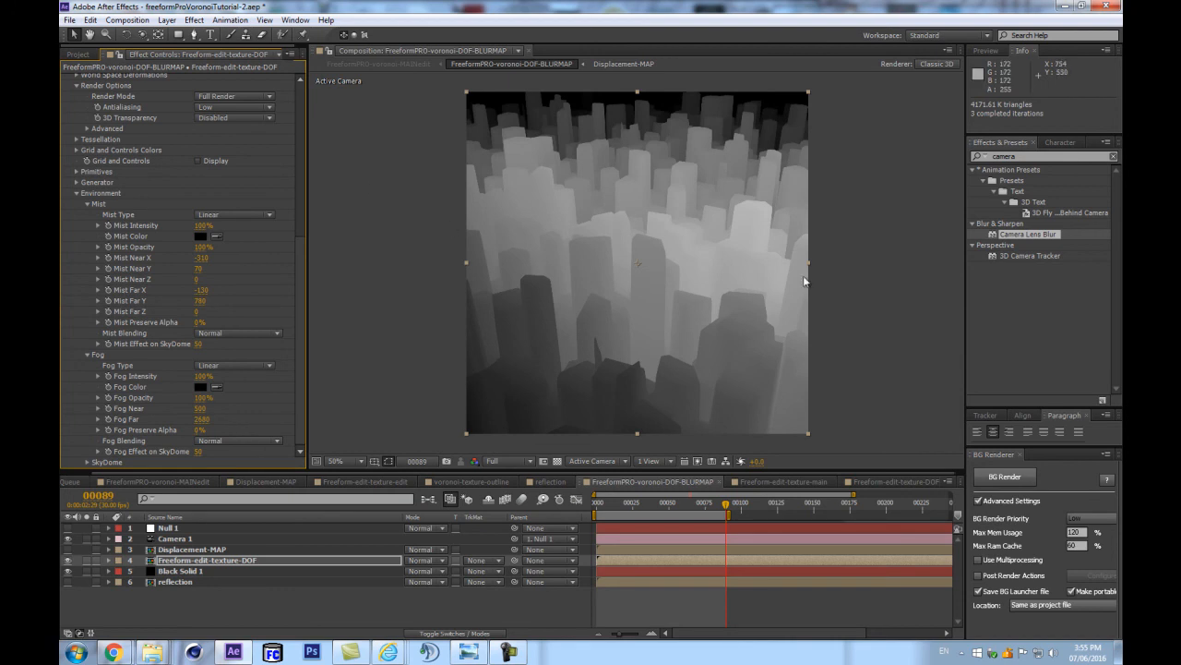
# Try different Mist Near and Mist Far X and Y values, undoing the unwanted adjustments.
pyautogui.moveTo(196, 257)
pyautogui.mouseDown()
pyautogui.moveTo(210, 258)
pyautogui.moveTo(192, 259)
pyautogui.mouseUp()
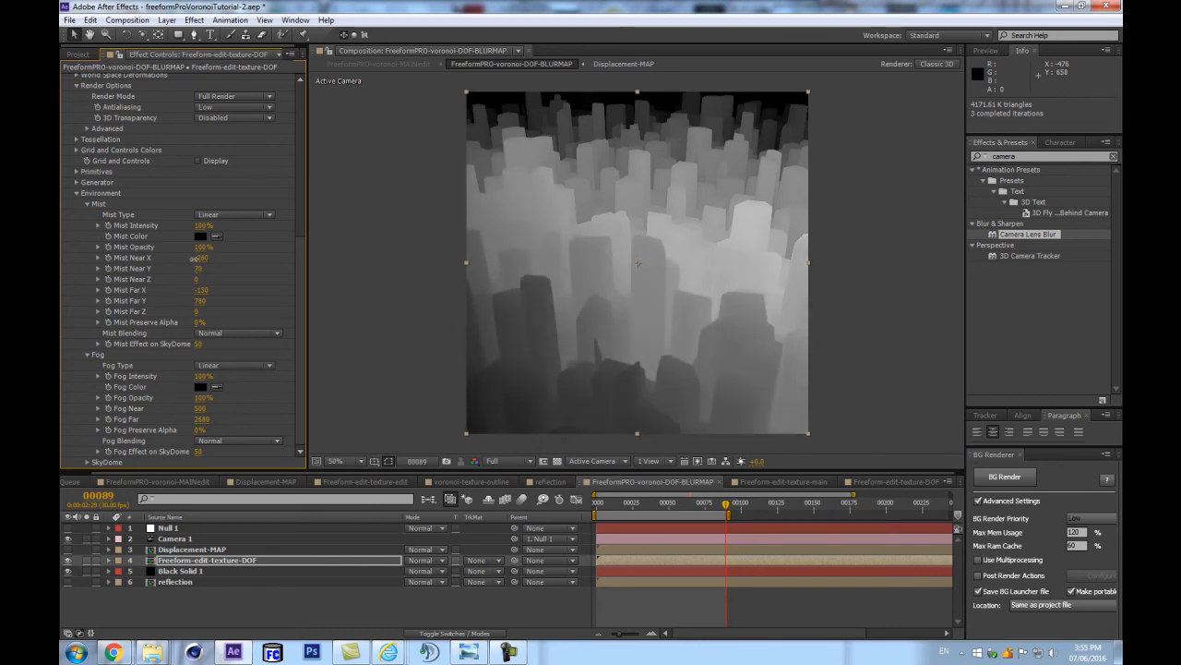
pyautogui.moveTo(212, 291)
pyautogui.mouseDown()
pyautogui.moveTo(172, 299)
pyautogui.moveTo(203, 289)
pyautogui.mouseUp()
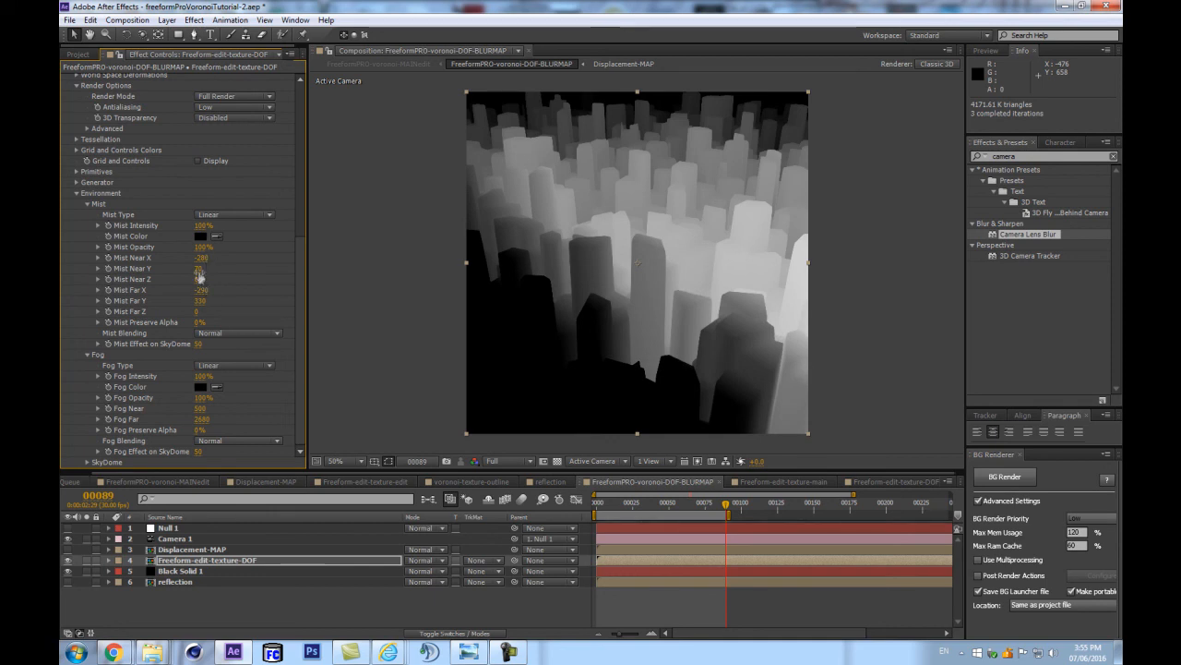
pyautogui.moveTo(195, 277)
pyautogui.mouseDown()
pyautogui.moveTo(173, 281)
pyautogui.moveTo(201, 277)
pyautogui.moveTo(213, 264)
pyautogui.moveTo(201, 258)
pyautogui.mouseUp()
pyautogui.hotkey('ctrl', 'z')
pyautogui.moveTo(200, 300)
pyautogui.mouseDown()
pyautogui.moveTo(218, 299)
pyautogui.moveTo(202, 291)
pyautogui.mouseUp()
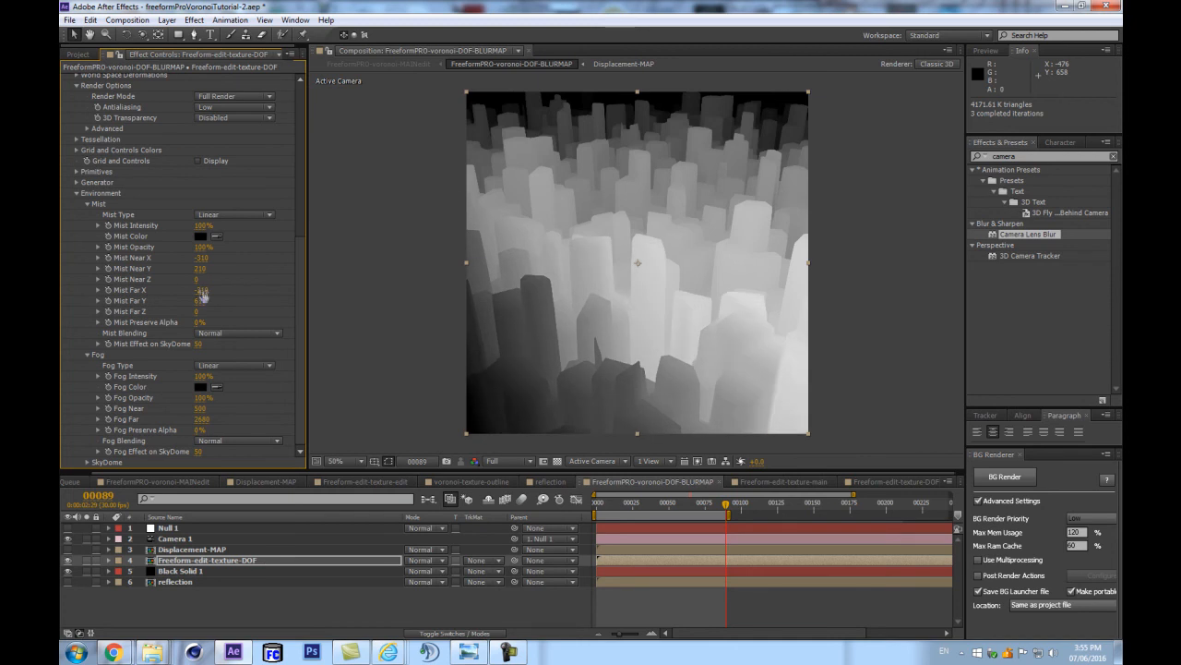
pyautogui.moveTo(203, 267)
pyautogui.mouseDown()
pyautogui.moveTo(190, 260)
pyautogui.moveTo(213, 267)
pyautogui.moveTo(186, 280)
pyautogui.moveTo(201, 301)
pyautogui.moveTo(189, 304)
pyautogui.moveTo(205, 291)
pyautogui.moveTo(195, 259)
pyautogui.mouseUp()
pyautogui.hotkey('ctrl', 'z')
pyautogui.hotkey('ctrl', 'z')
# Reset Mist Near X, Mist Near Y, Mist Far X and Mist Far Y to their defaults.
pyautogui.rightClick(148, 269)
pyautogui.rightClick(135, 259)
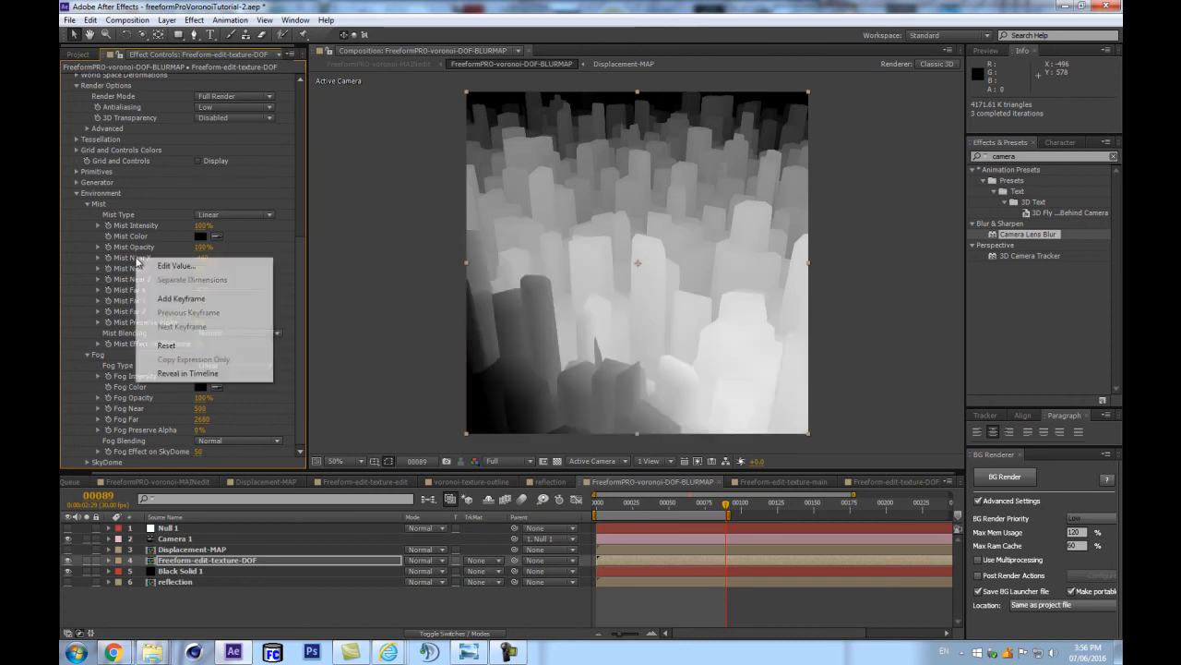
pyautogui.click(158, 345)
pyautogui.rightClick(133, 257)
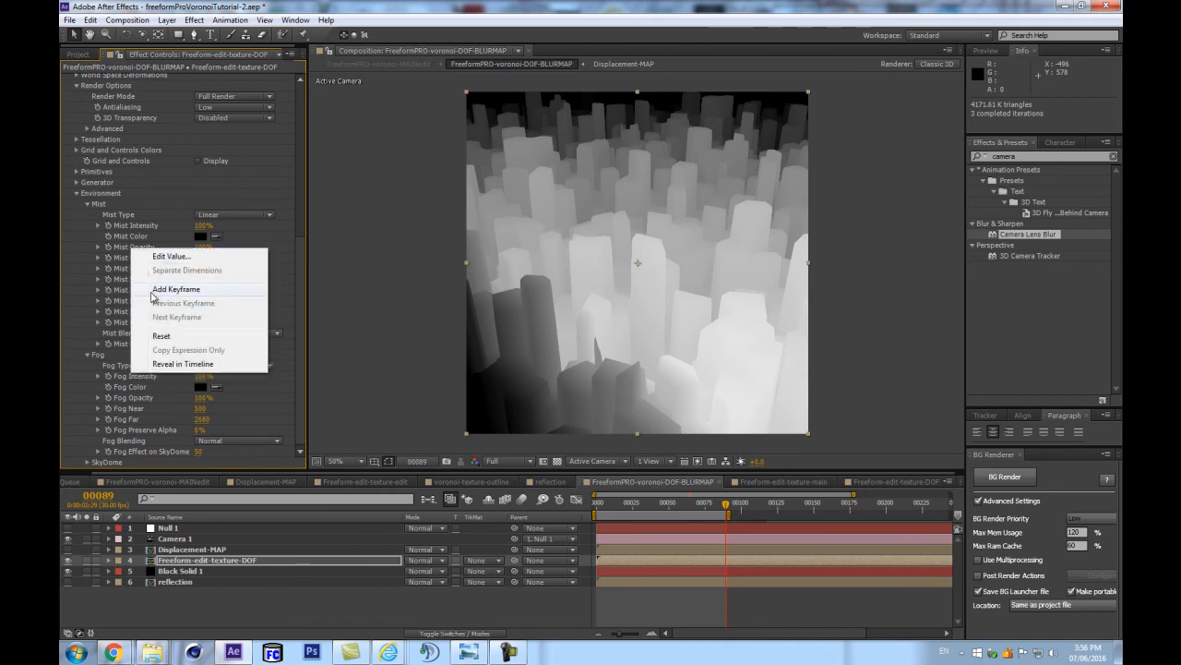
pyautogui.click(162, 345)
pyautogui.rightClick(138, 268)
pyautogui.click(162, 356)
pyautogui.rightClick(131, 298)
pyautogui.click(162, 386)
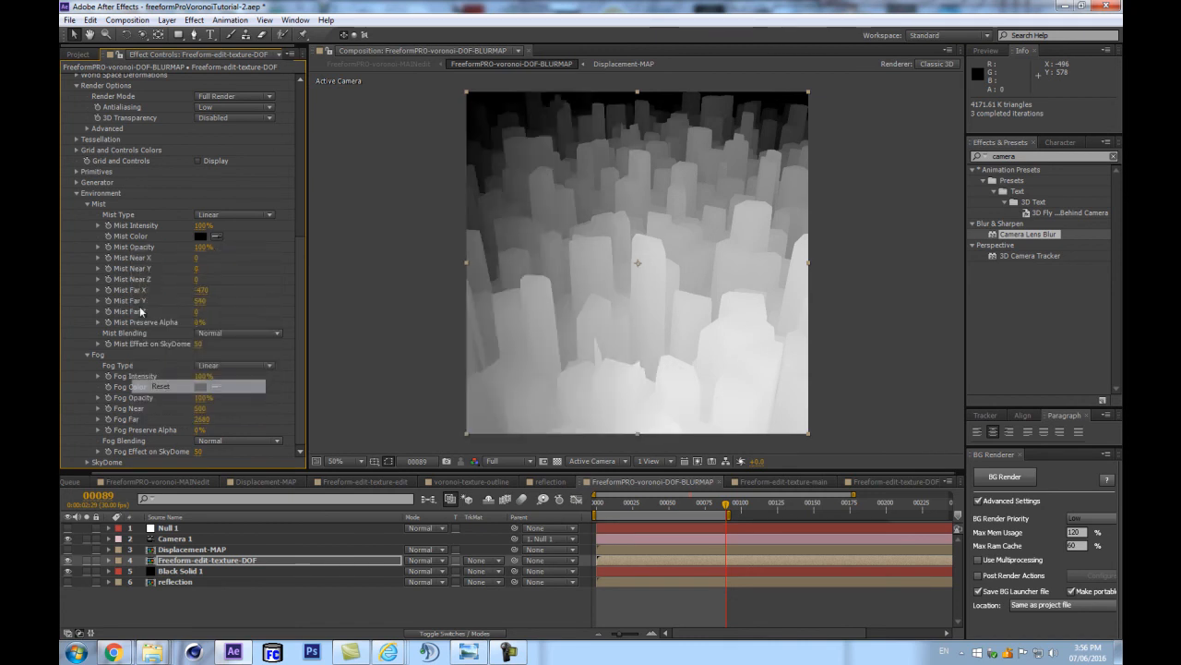
pyautogui.rightClick(135, 289)
pyautogui.click(164, 374)
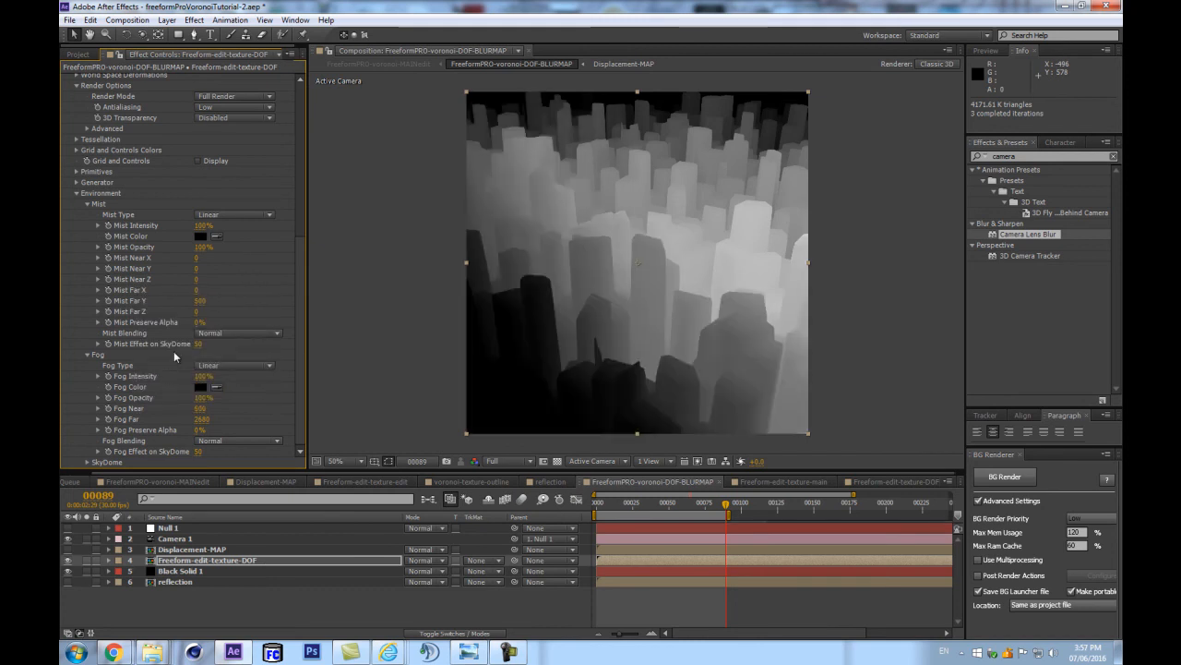
pyautogui.rightClick(129, 302)
pyautogui.click(156, 390)
# Set Mist Near X to -40, Near Y to 440, Far X to 40 and Far Y to 670, with Fog Near 1270 and Fog Far 2800.
pyautogui.moveTo(201, 301); pyautogui.dragTo(221, 268)
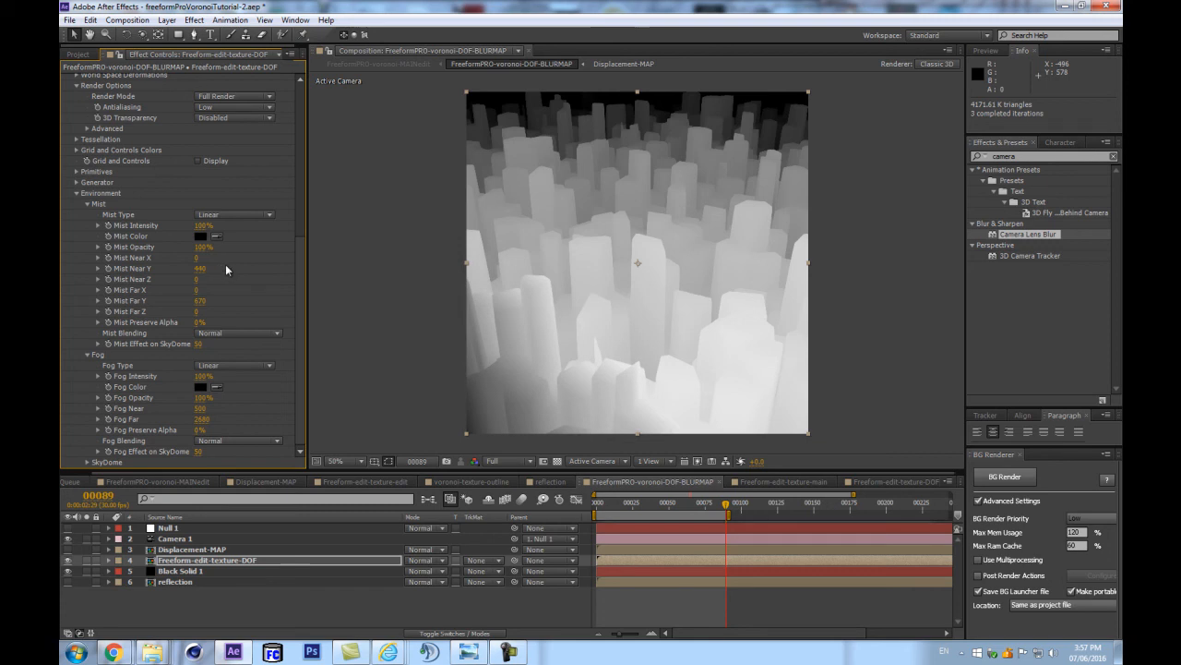
pyautogui.moveTo(197, 258); pyautogui.dragTo(197, 289)
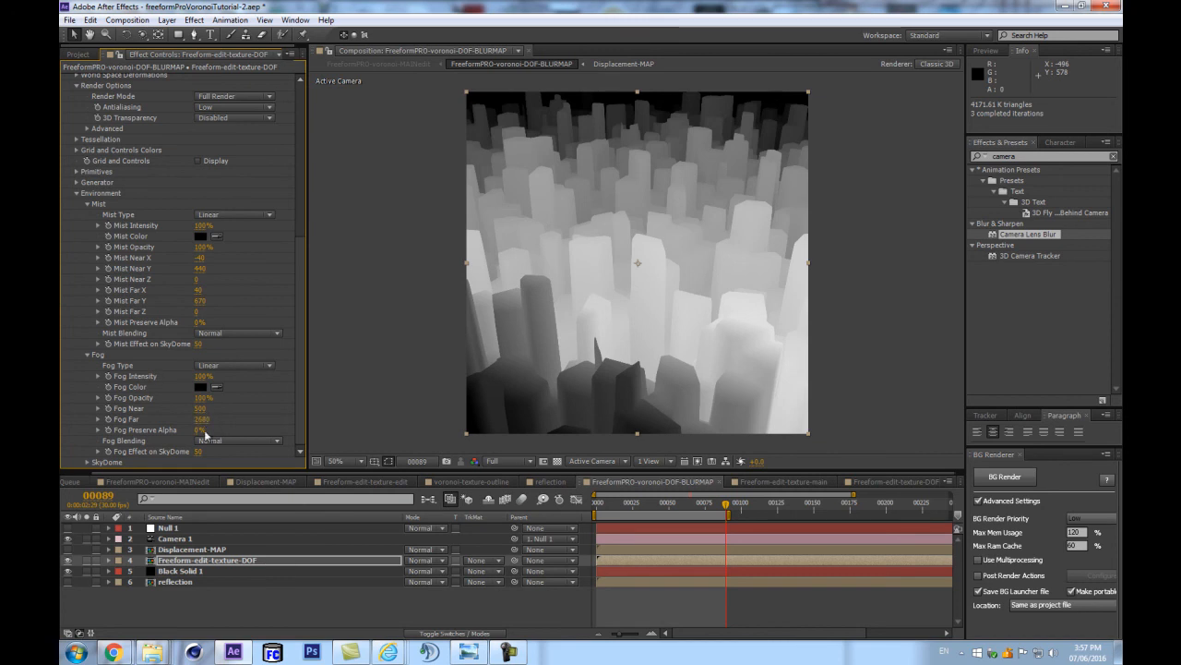
pyautogui.moveTo(200, 407); pyautogui.dragTo(227, 400)
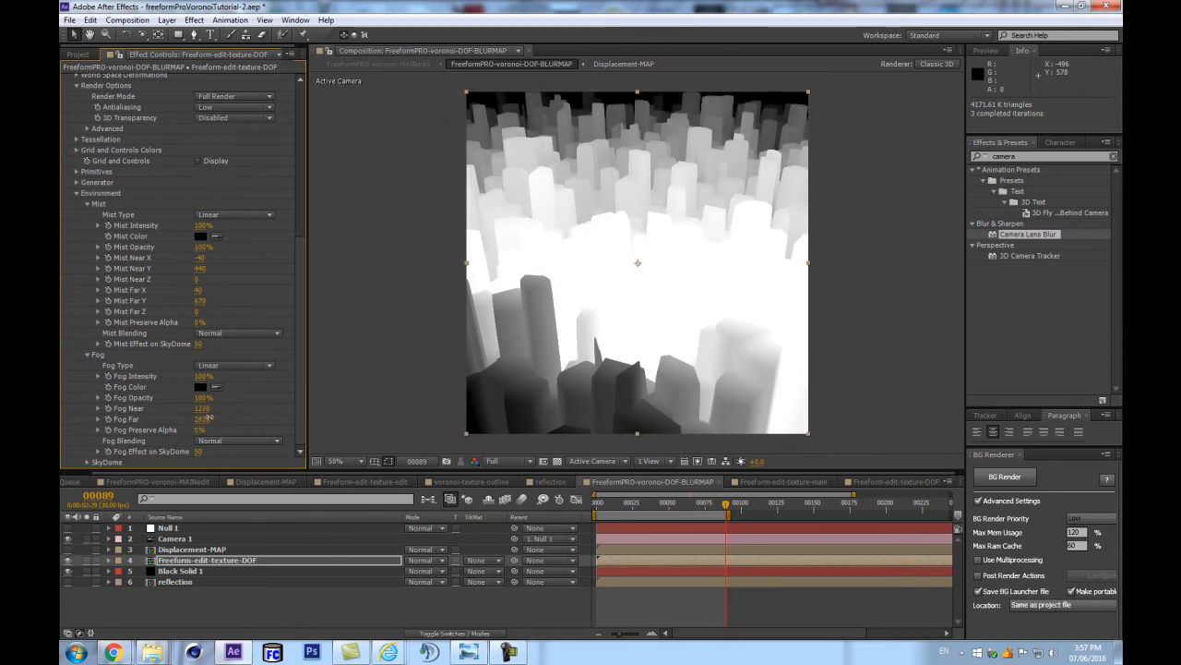
# Open the MAINedit composition and hide its layer controls to inspect the lens blur on the pillars.
pyautogui.click(430, 500)
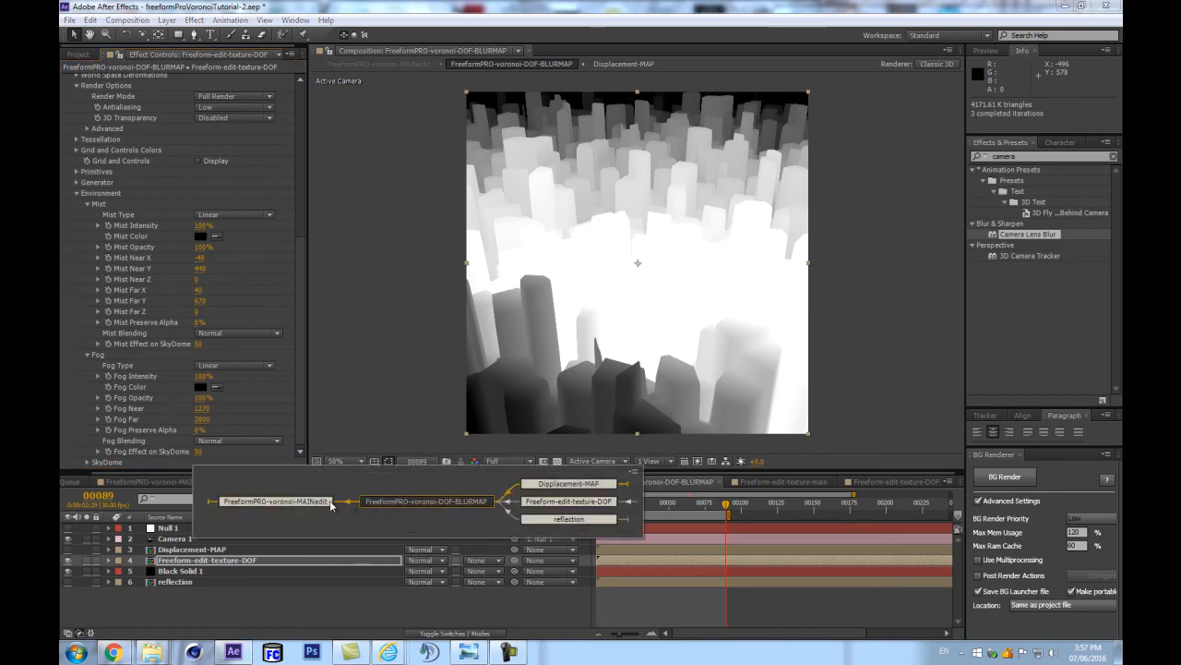
pyautogui.click(322, 503)
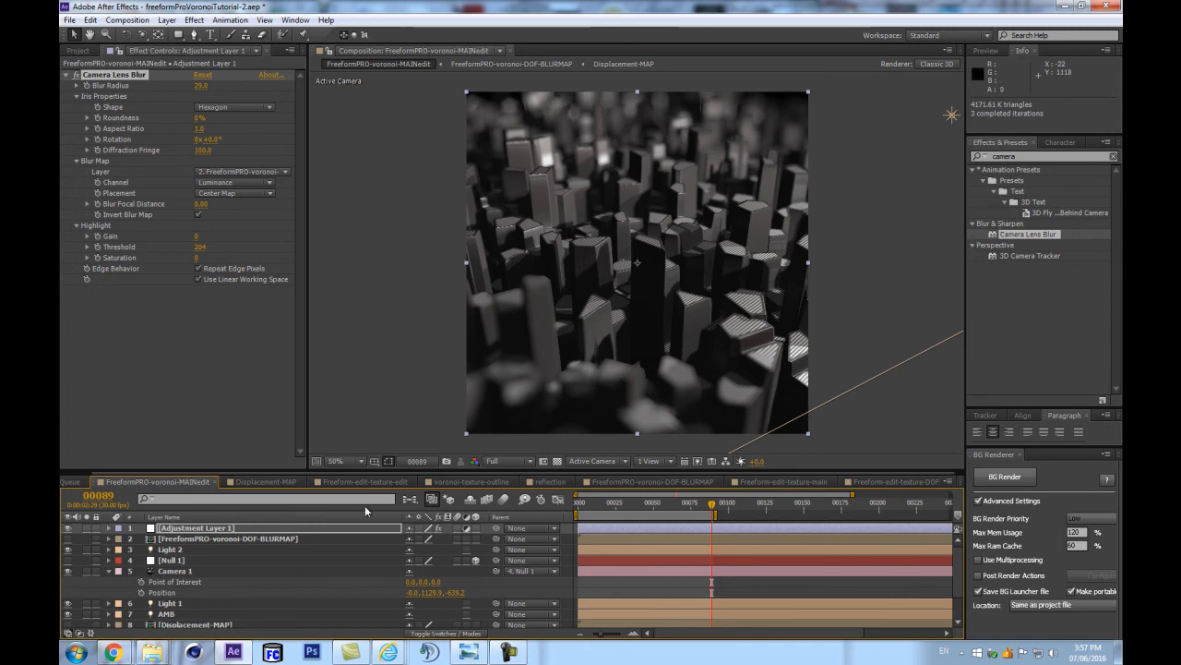
pyautogui.hotkey('ctrl', 'shift', 'h')
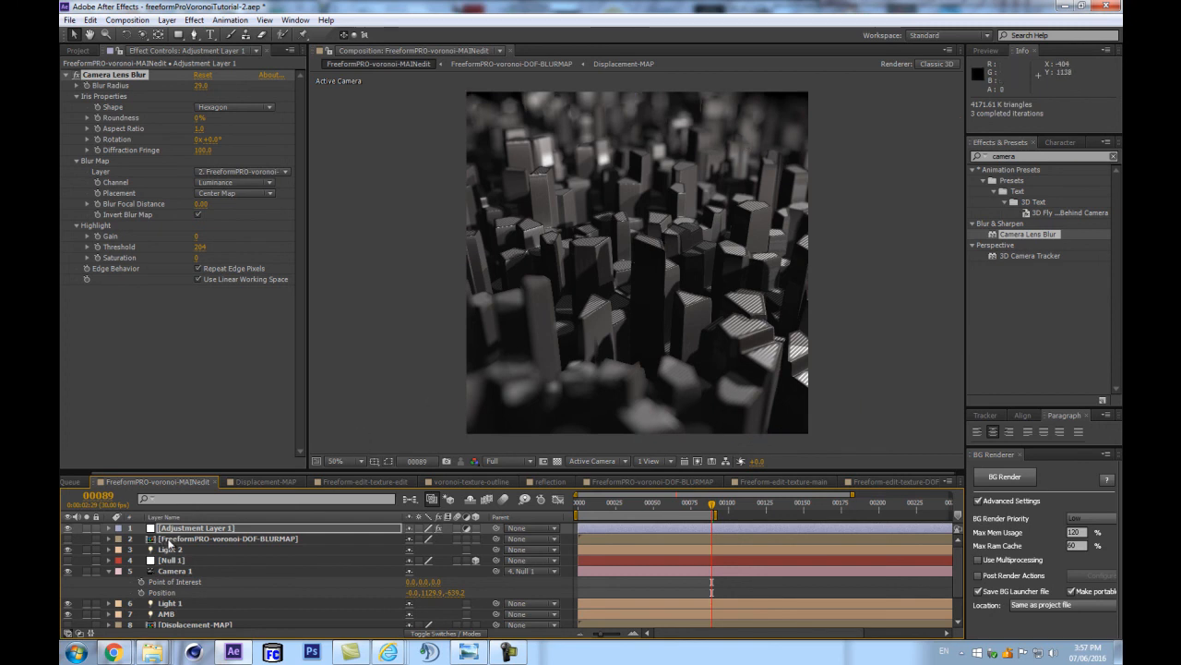
# Return to the DOF-BLURMAP composition and set Mist Near Y to 530, Mist Near Z to 170 and Mist Far Z to 110.
pyautogui.click(174, 539)
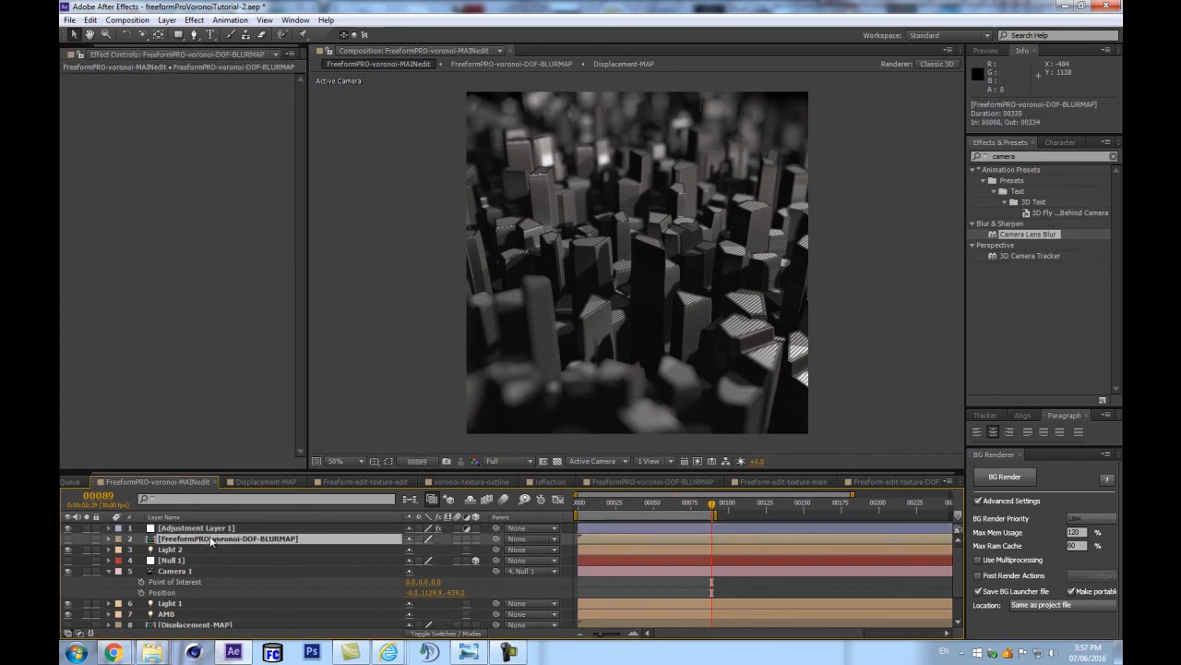
pyautogui.doubleClick(182, 539)
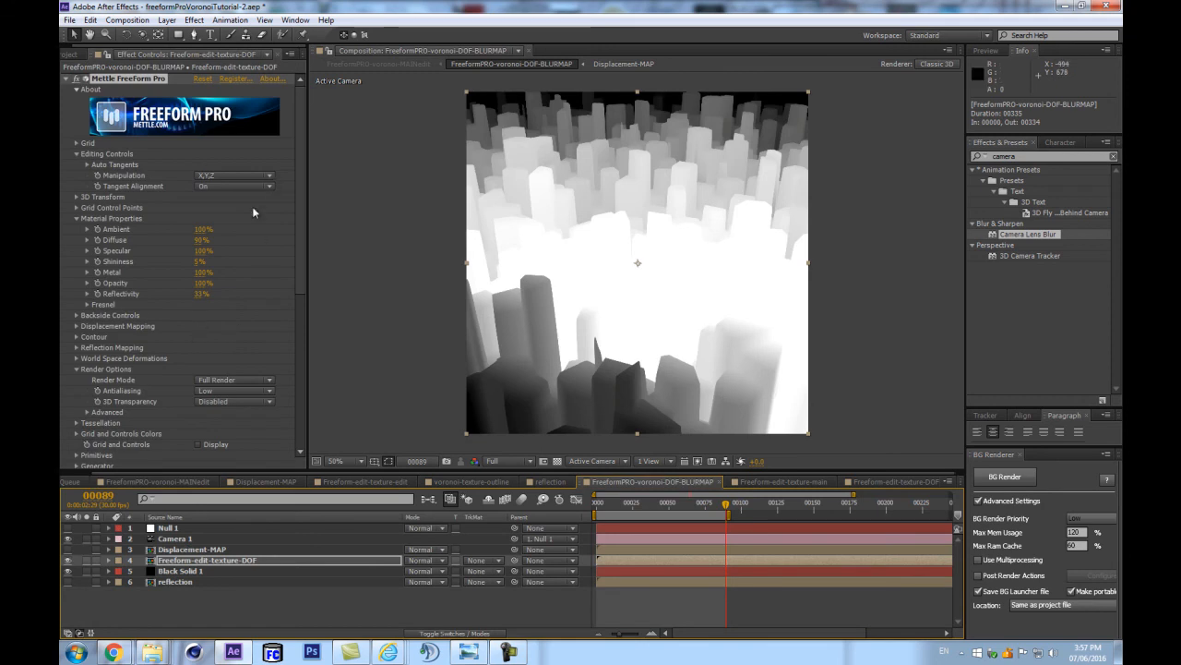
pyautogui.scroll(-5, 302, 346)
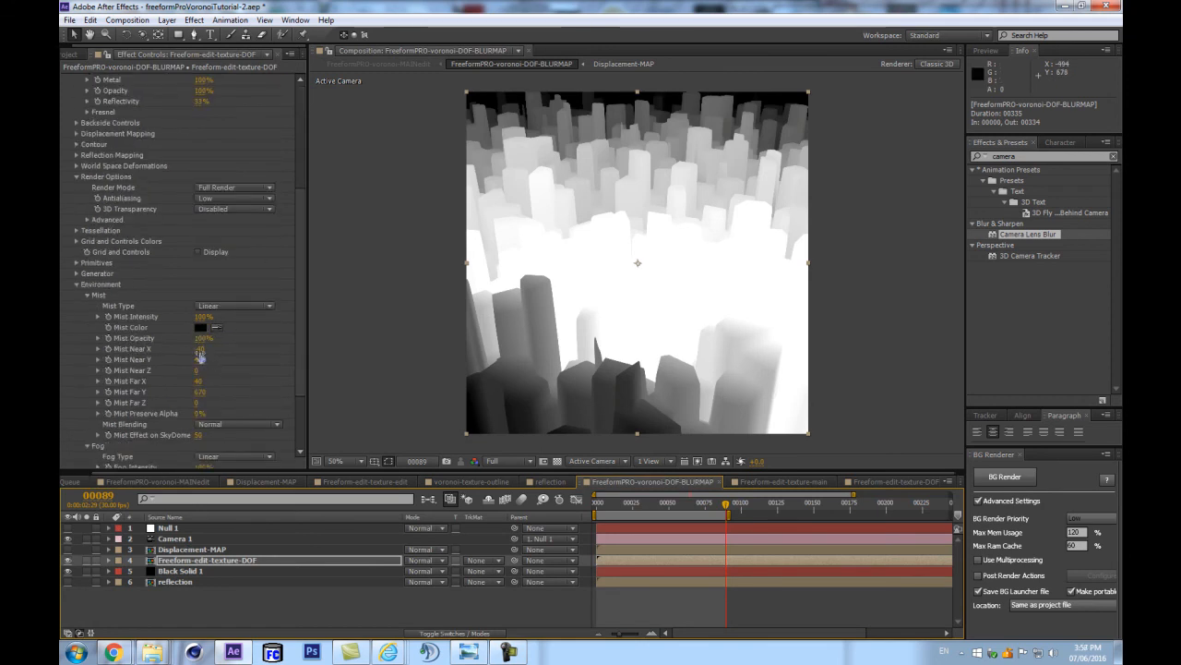
pyautogui.moveTo(199, 360); pyautogui.dragTo(205, 368)
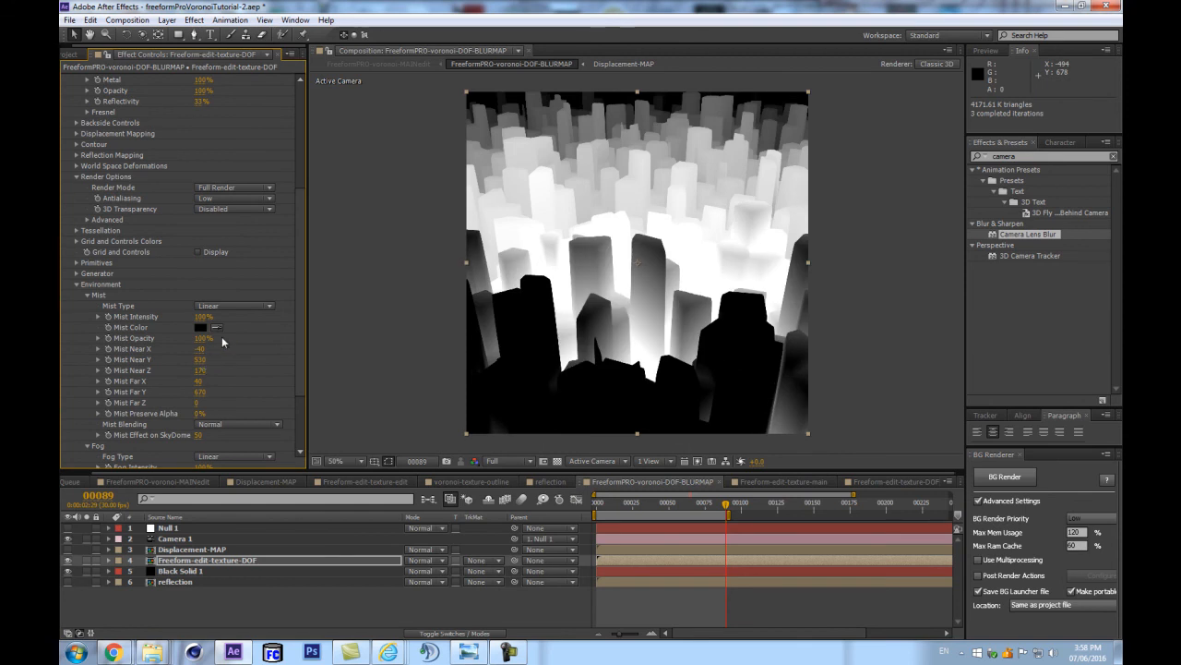
pyautogui.moveTo(200, 360); pyautogui.dragTo(198, 400)
pyautogui.hotkey('ctrl', 'z')
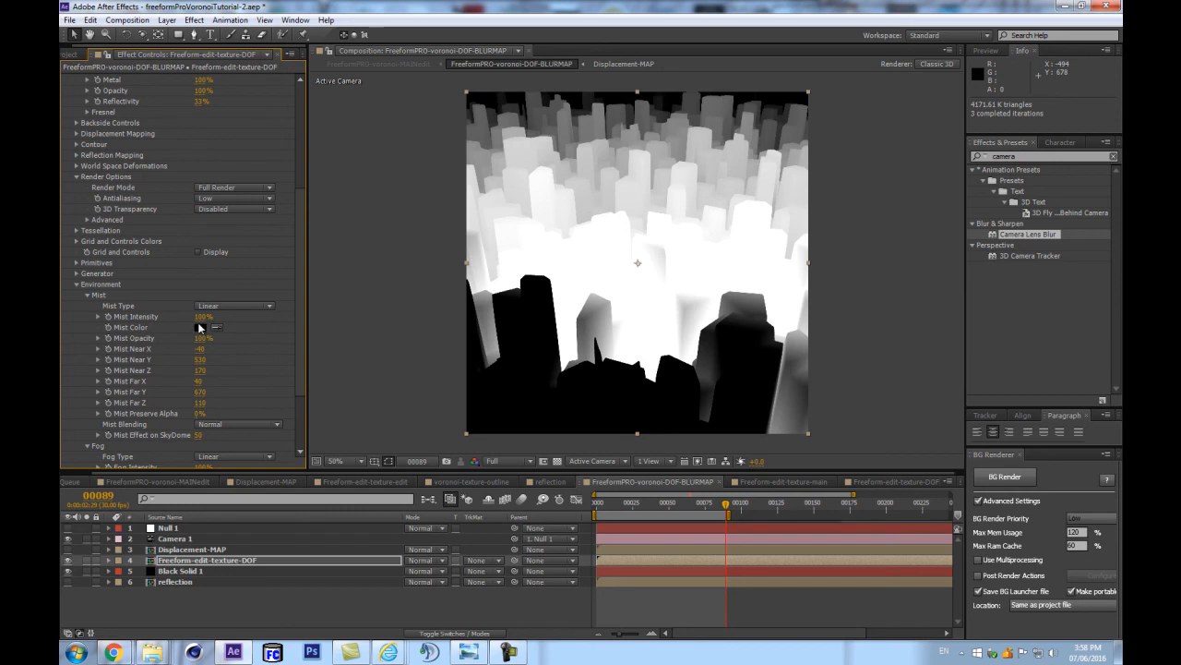
# Set the mist color to dark grey 464646, Fog Near to 910 and Fog Far to about 4500.
pyautogui.click(199, 327)
pyautogui.click(235, 445)
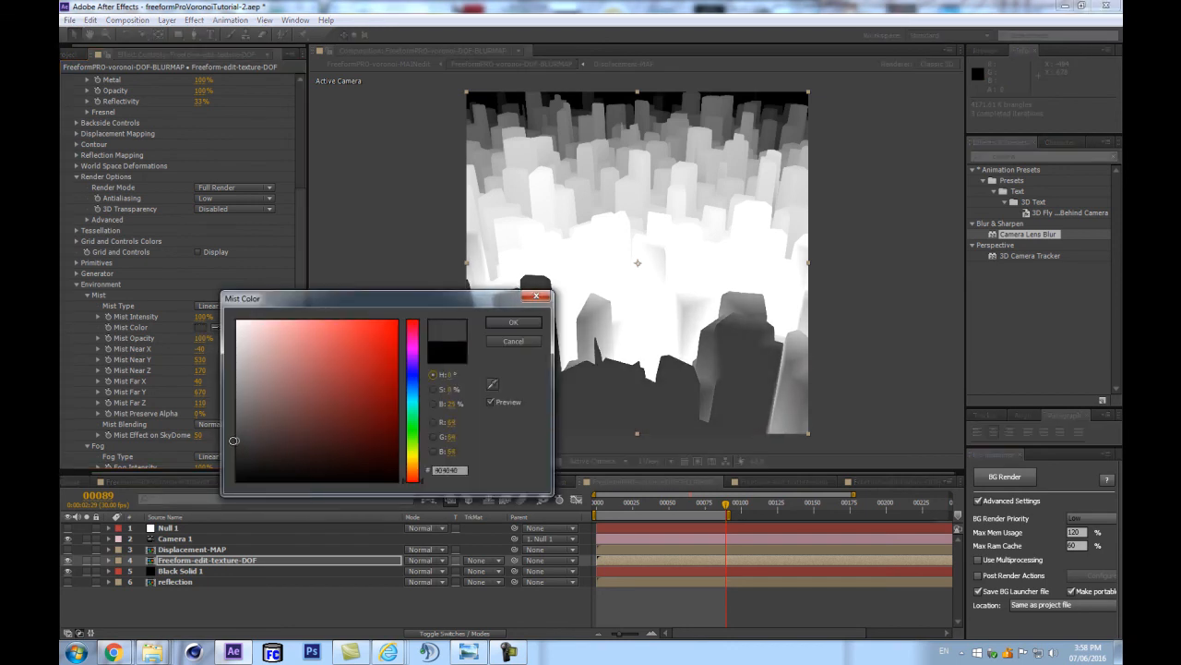
pyautogui.moveTo(233, 437); pyautogui.dragTo(221, 436)
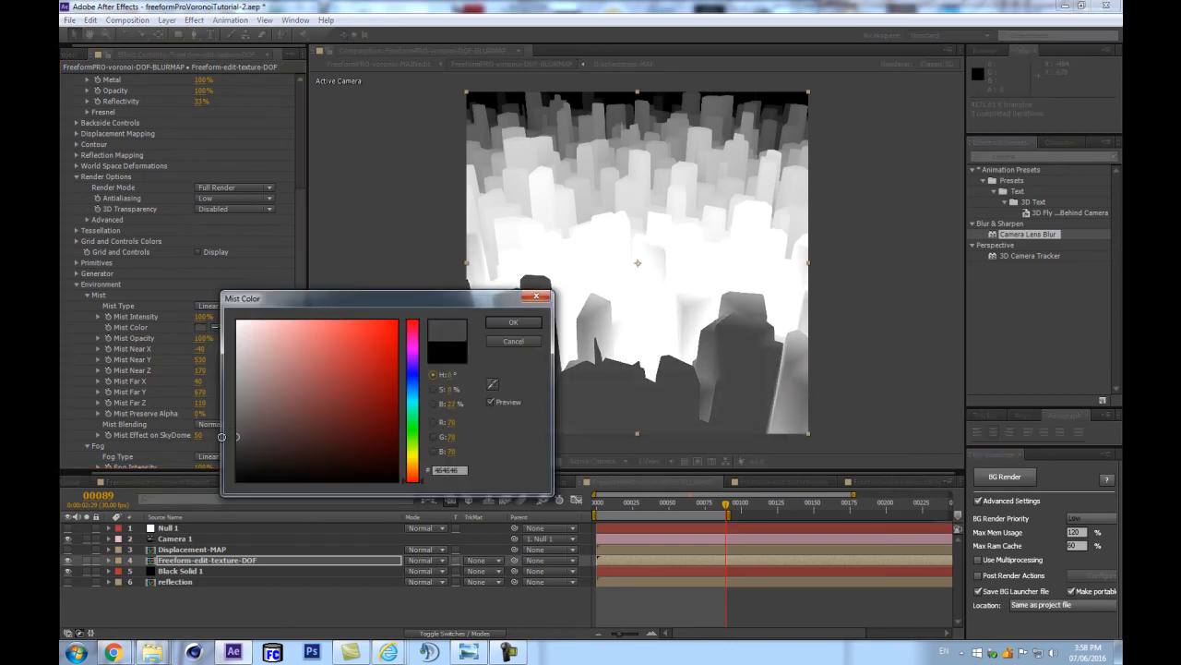
pyautogui.click(513, 322)
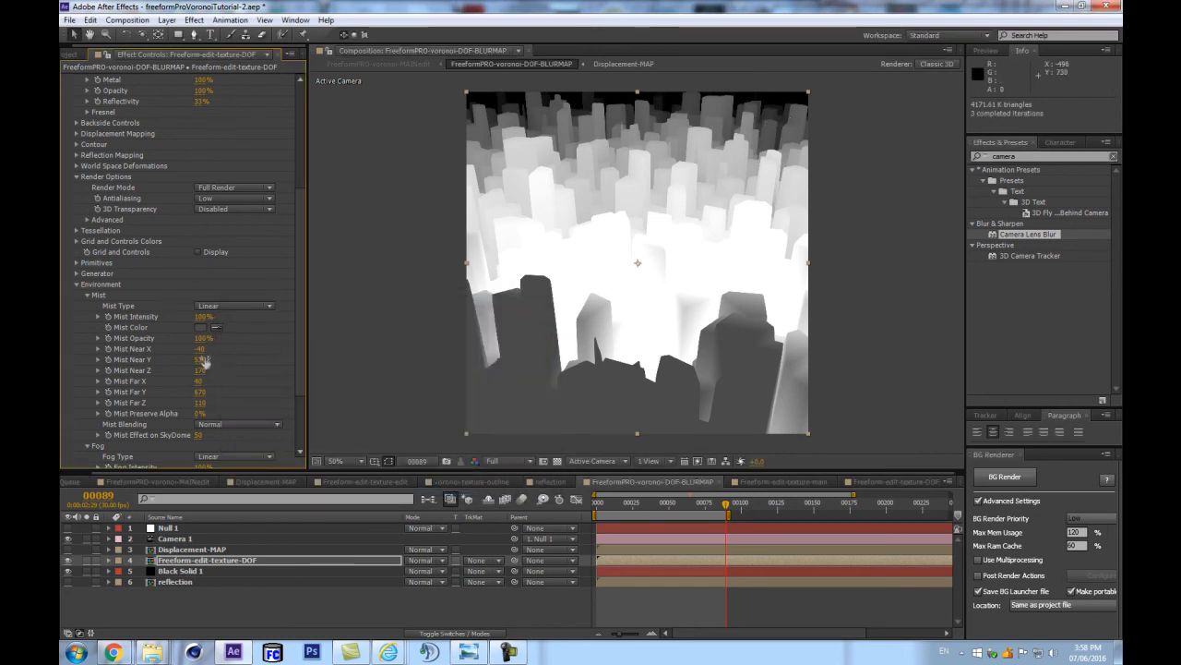
pyautogui.scroll(-3, 224, 300)
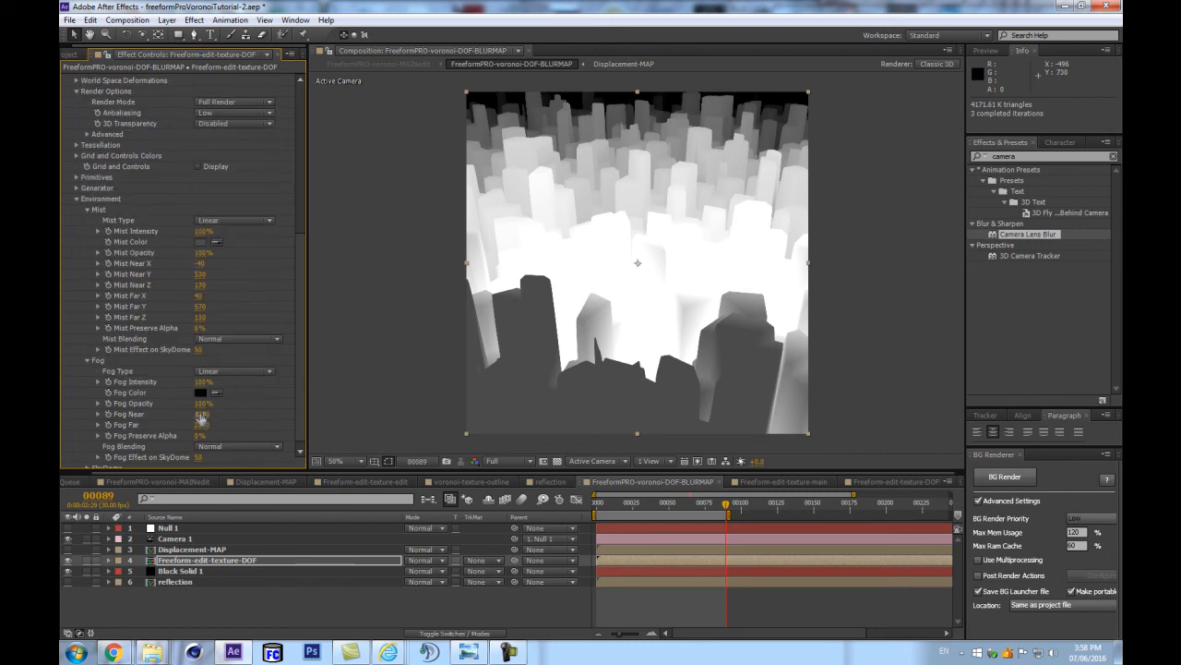
pyautogui.moveTo(199, 414)
pyautogui.mouseDown()
pyautogui.moveTo(182, 417)
pyautogui.moveTo(203, 427)
pyautogui.moveTo(290, 400)
pyautogui.mouseUp()
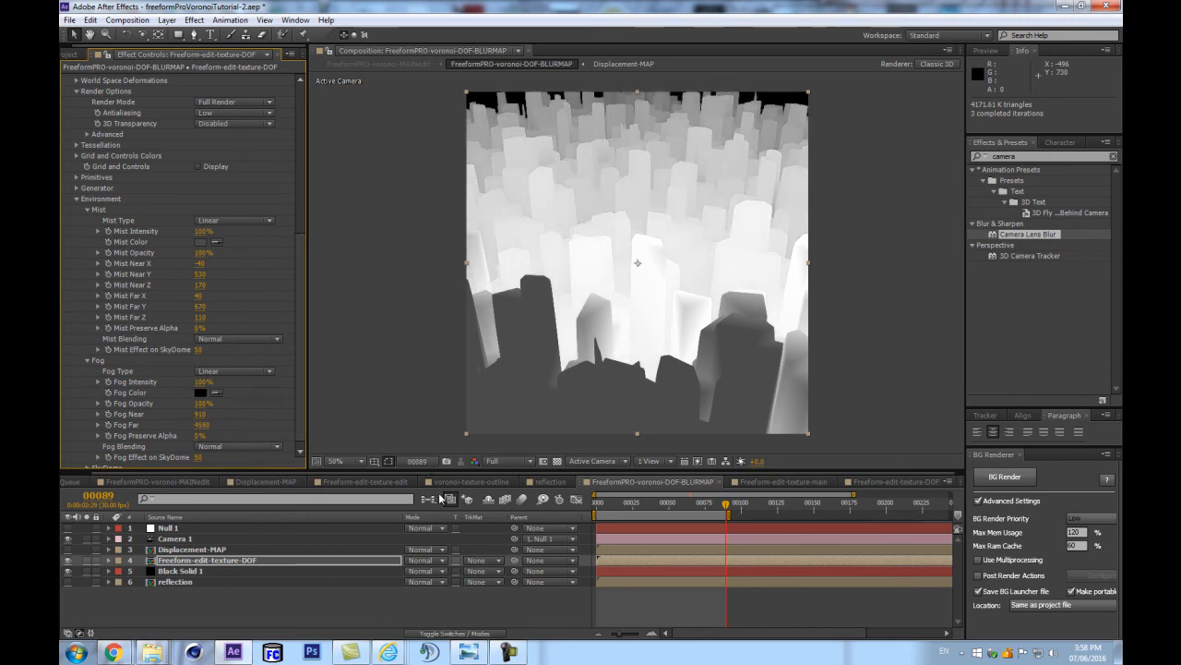
# Open the MAINedit composition at frame 21 and inspect the adjustment layer's lens blur on the pillars.
pyautogui.press('Tab')
pyautogui.click(328, 500)
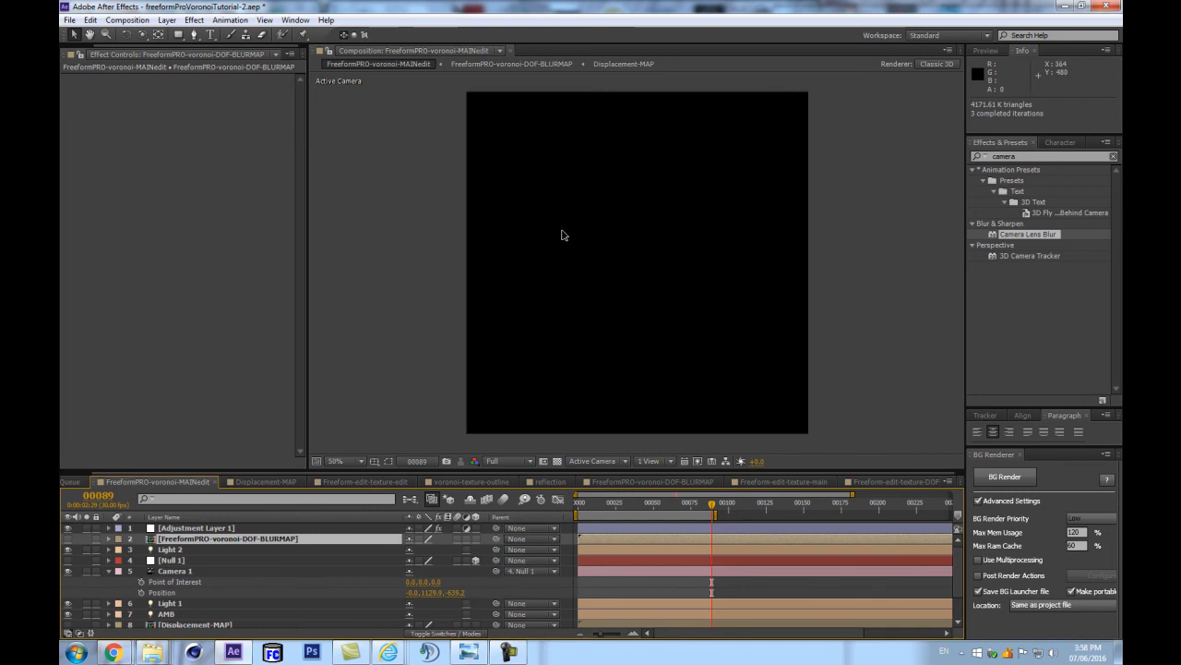
pyautogui.click(618, 504)
pyautogui.click(610, 504)
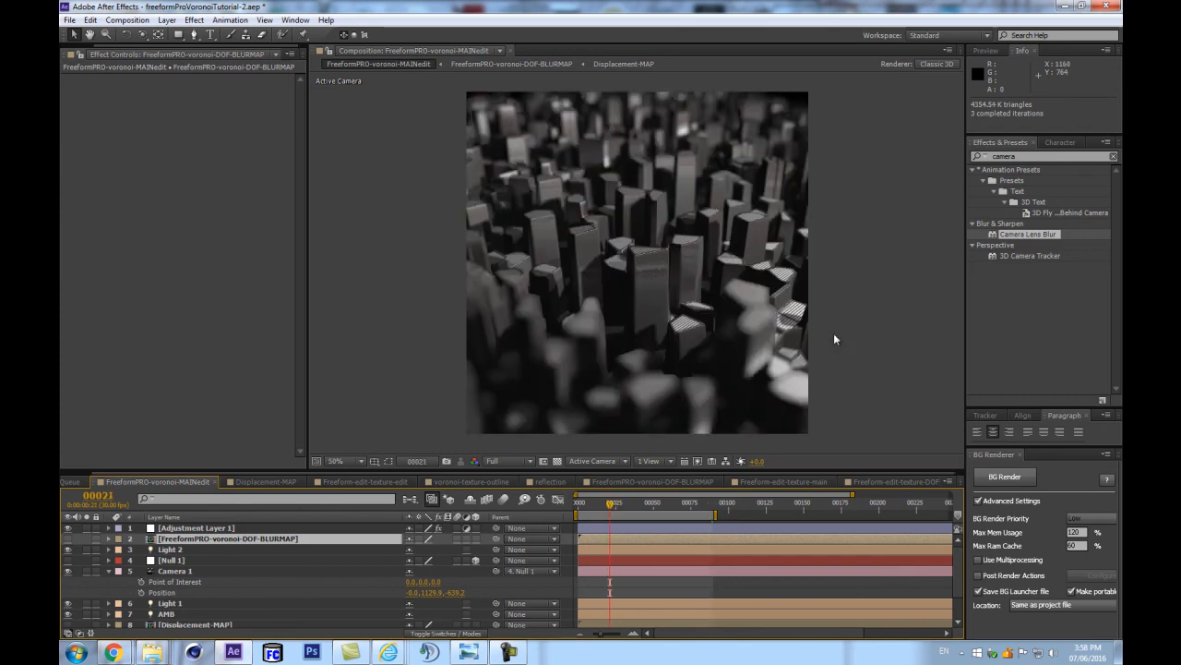
pyautogui.click(107, 572)
pyautogui.click(198, 527)
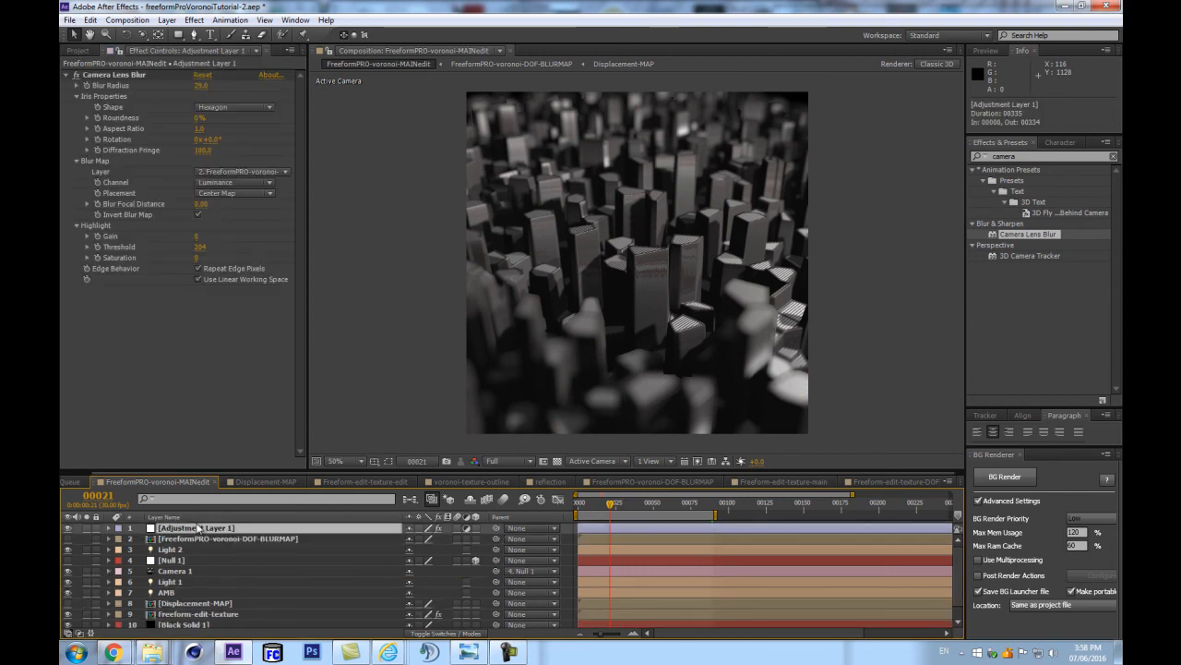
# Change Camera 1 in the MAINedit composition to the 35mm lens preset.
pyautogui.click(170, 571)
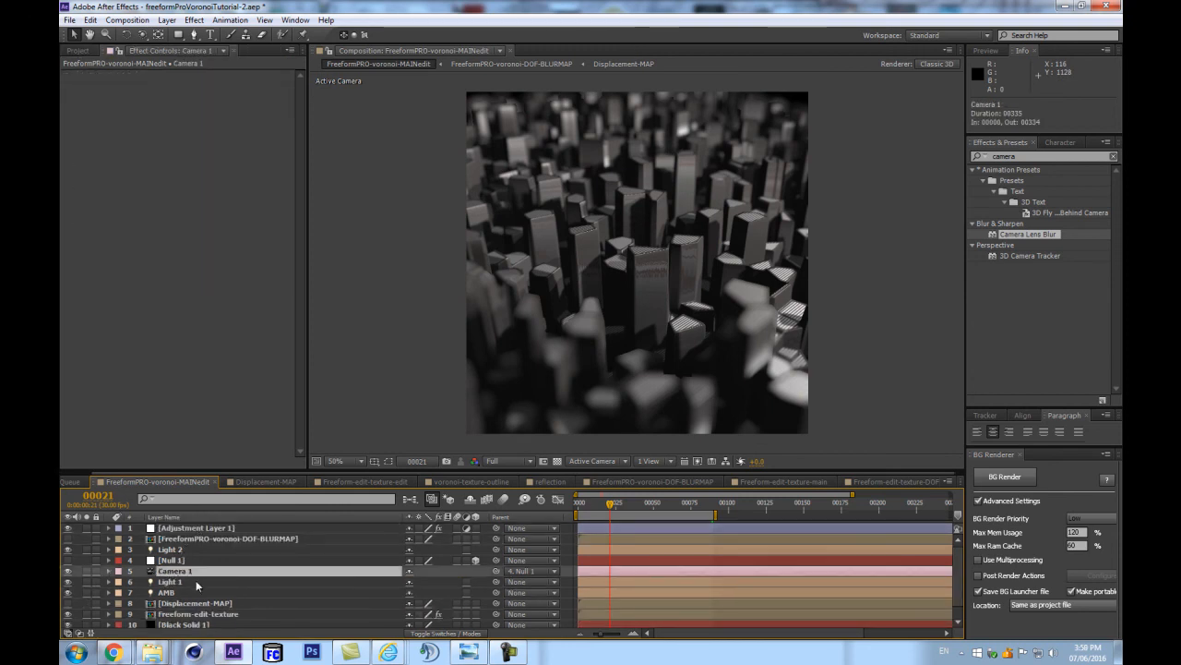
pyautogui.doubleClick(185, 570)
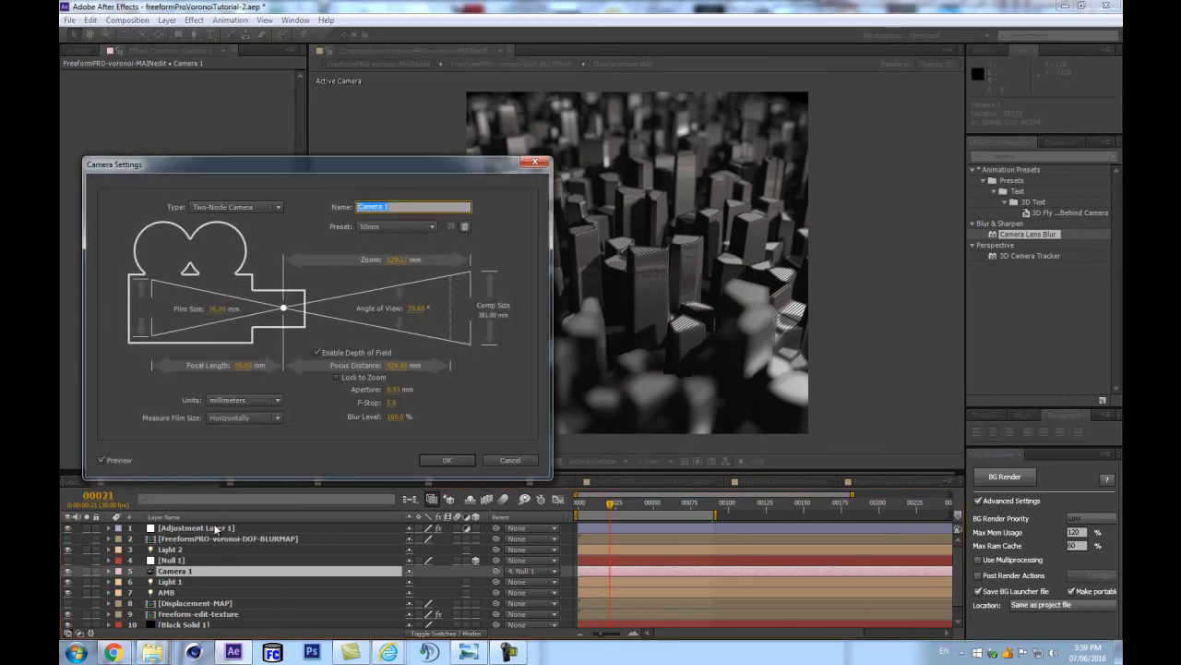
pyautogui.click(392, 228)
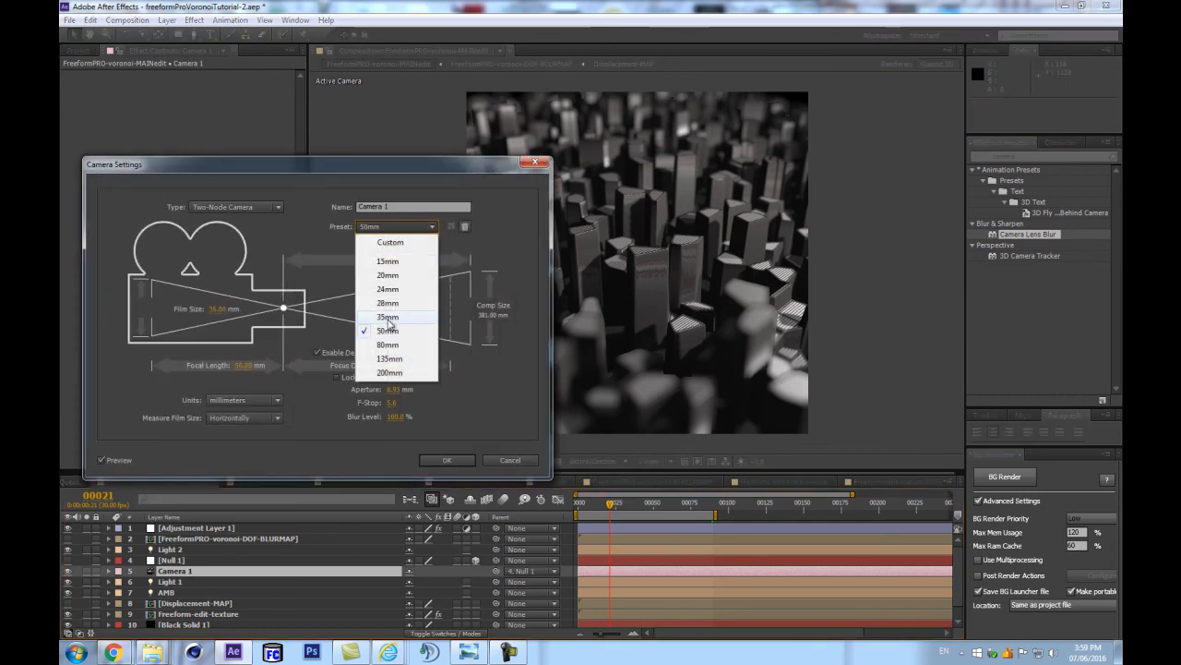
pyautogui.click(389, 318)
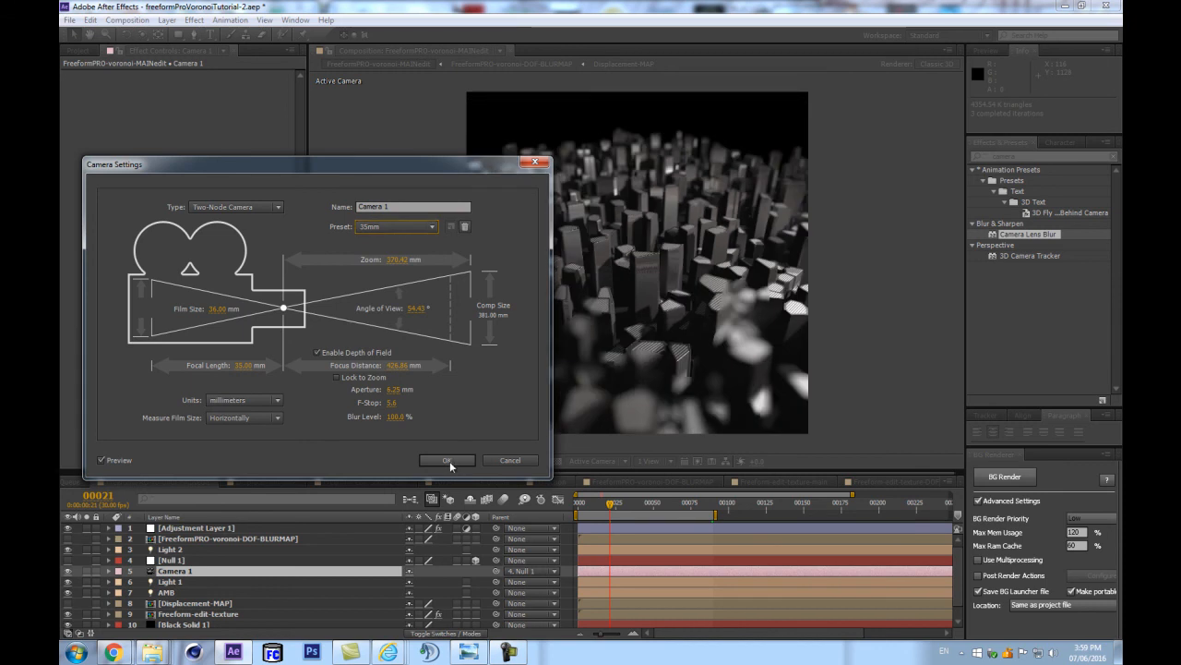
pyautogui.click(445, 459)
# Move Camera 1 lower and closer to the pillars, to about 0, 785.5, -444.4.
pyautogui.press('c')
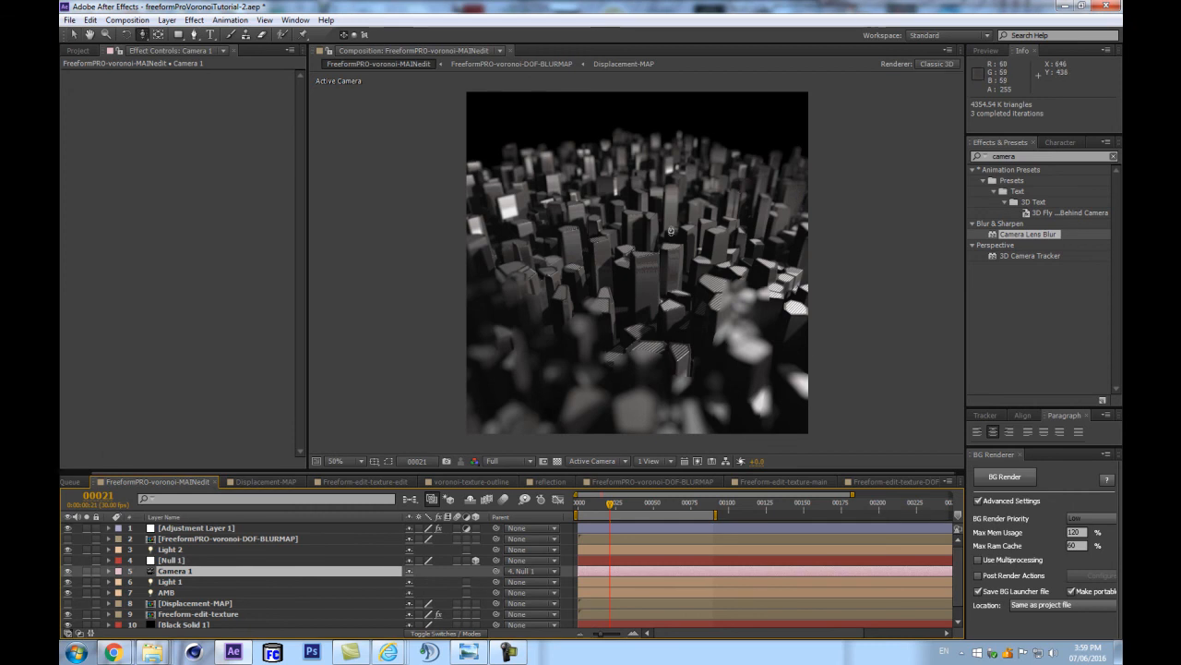
pyautogui.scroll(3, 672, 228)
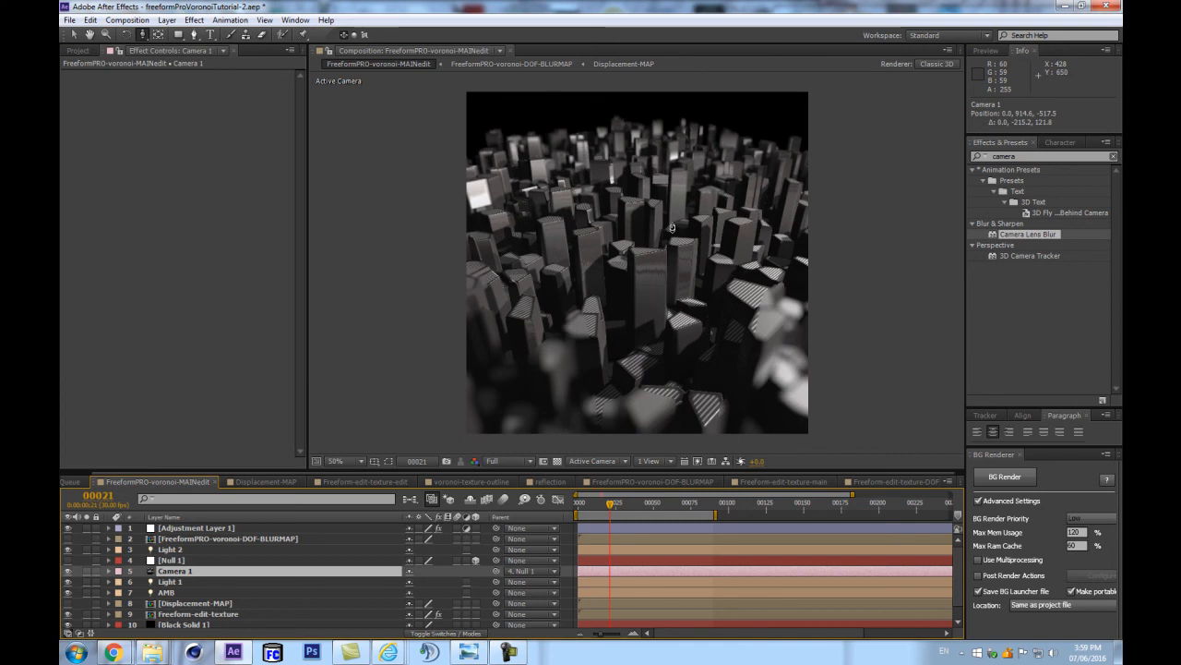
pyautogui.scroll(3, 676, 226)
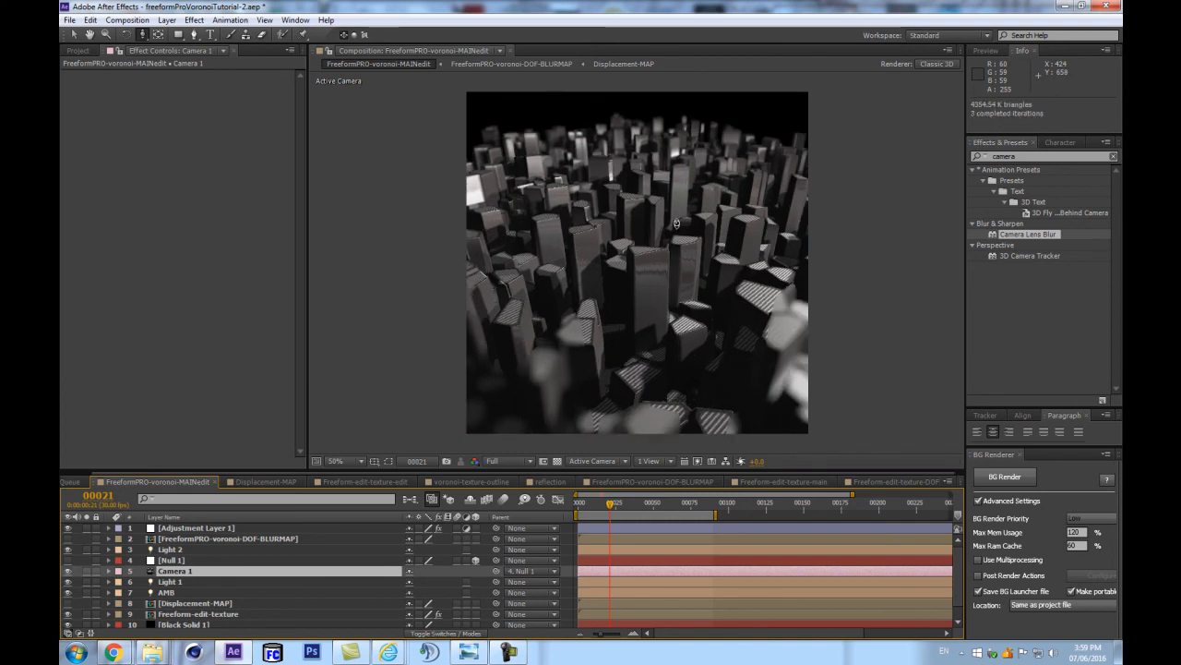
pyautogui.scroll(3, 677, 222)
pyautogui.scroll(-5, 673, 225)
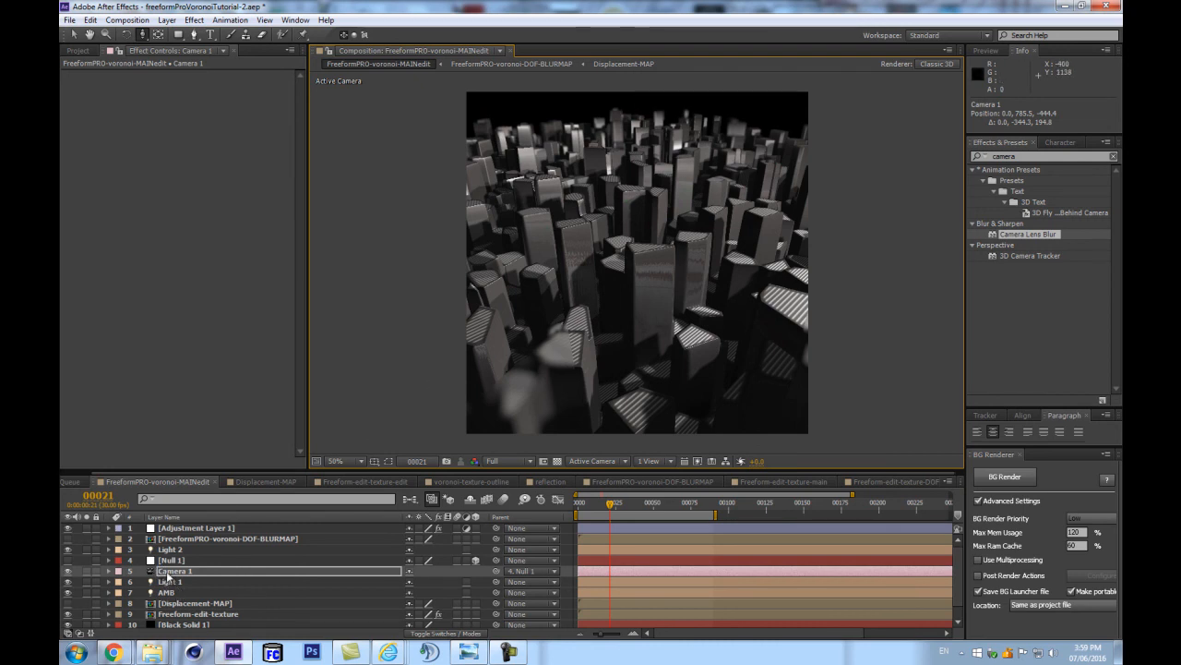
# Select Camera 1, look through the open compositions and open FreeformPRO-voronoi-DOF-BLURMAP.
pyautogui.click(168, 572)
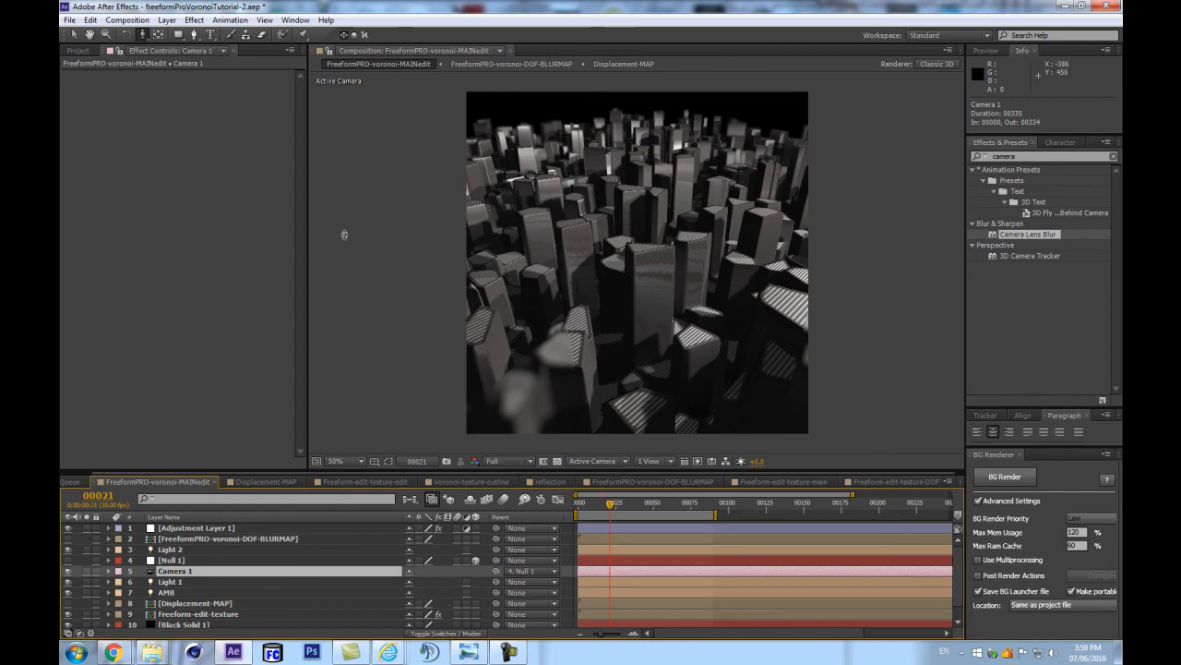
pyautogui.click(910, 482)
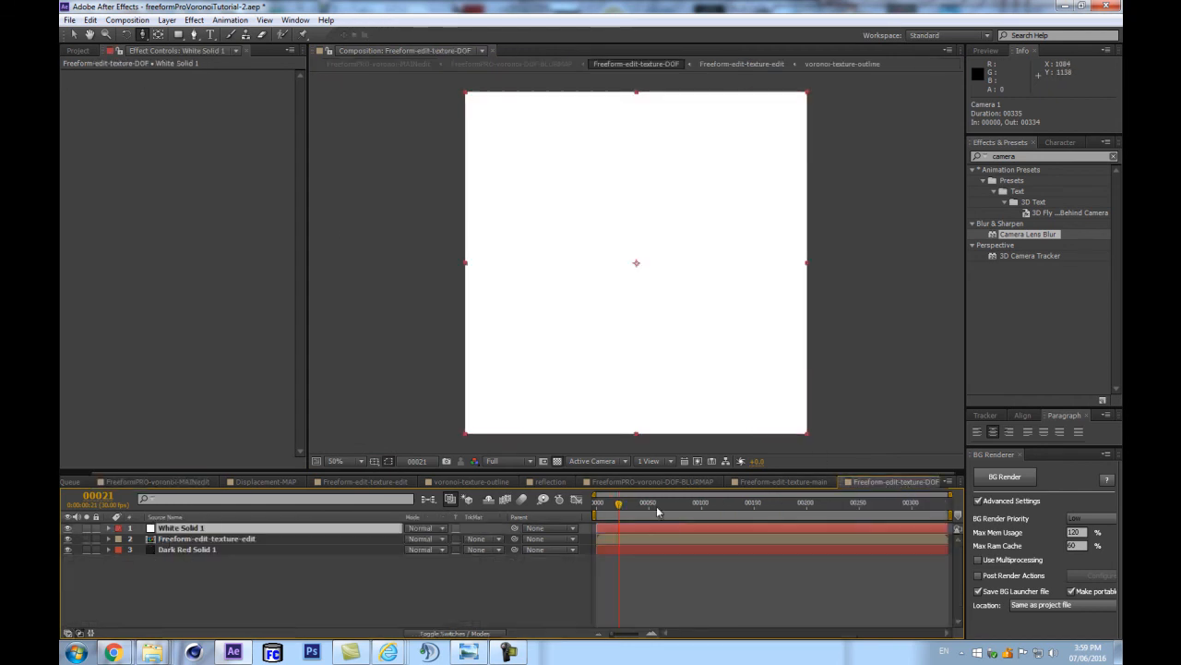
pyautogui.click(785, 482)
pyautogui.click(654, 482)
pyautogui.click(533, 483)
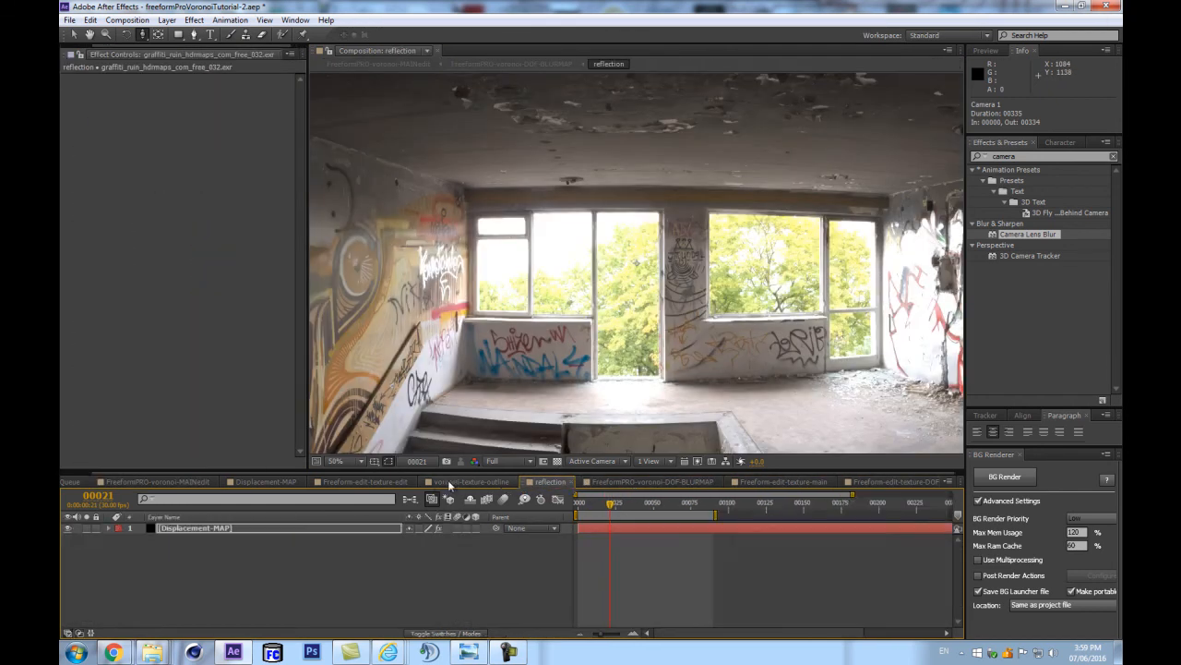
pyautogui.click(454, 482)
pyautogui.click(252, 482)
pyautogui.click(67, 53)
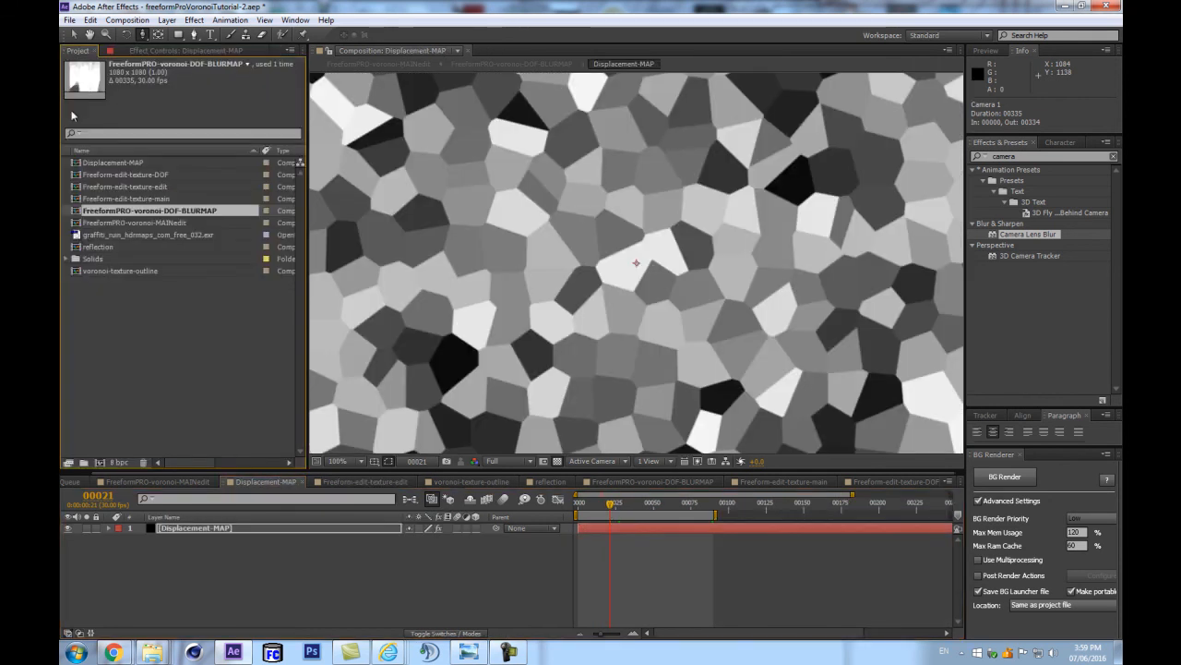
pyautogui.doubleClick(176, 210)
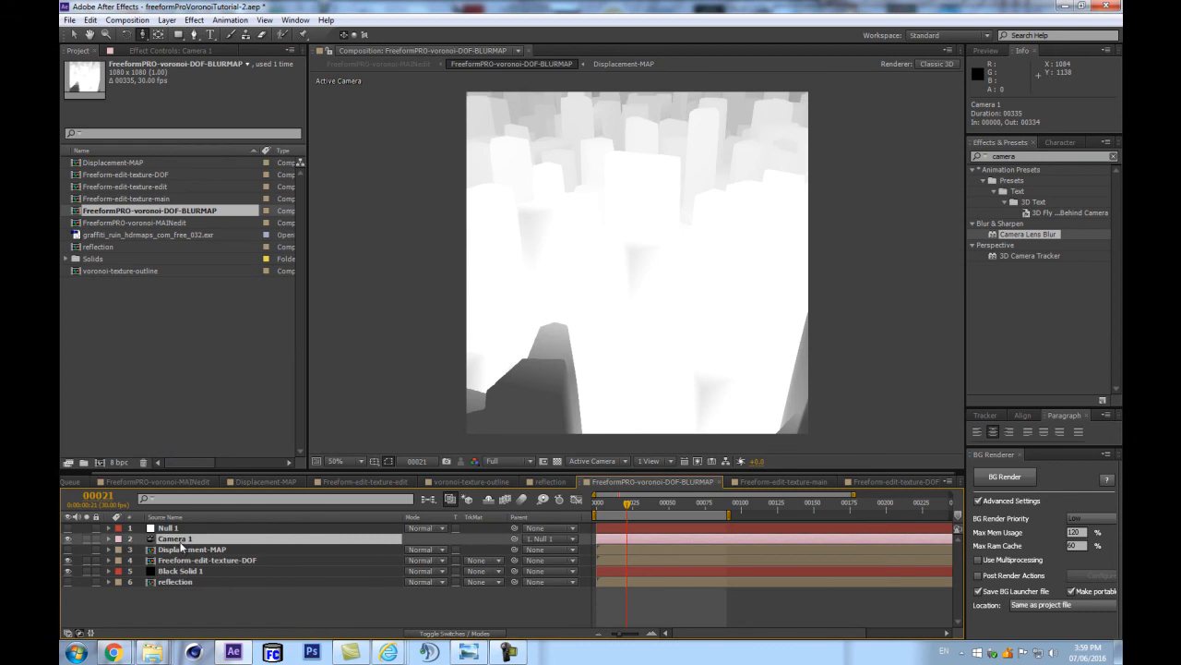
# Change Camera 1 in the DOF-BLURMAP composition to the 35mm lens preset.
pyautogui.doubleClick(180, 541)
pyautogui.click(397, 226)
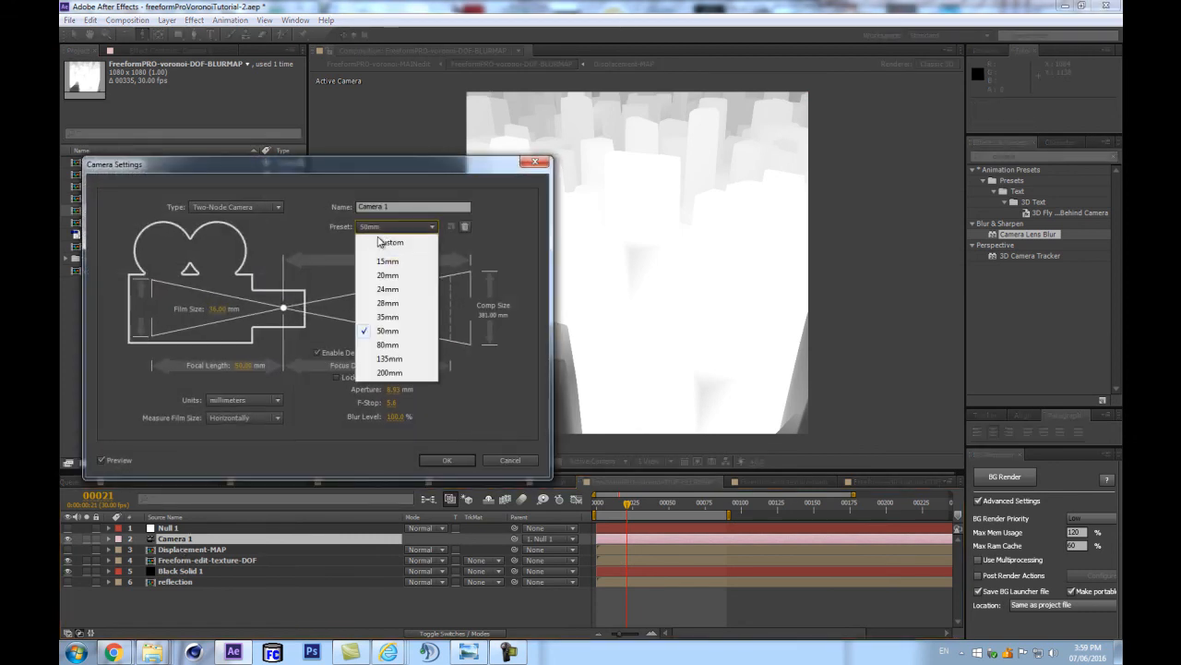
pyautogui.click(387, 317)
pyautogui.click(446, 460)
# Return to the MAINedit composition and open the FreeForm Pro settings of the freeform-edit-texture layer.
pyautogui.click(429, 500)
pyautogui.click(293, 504)
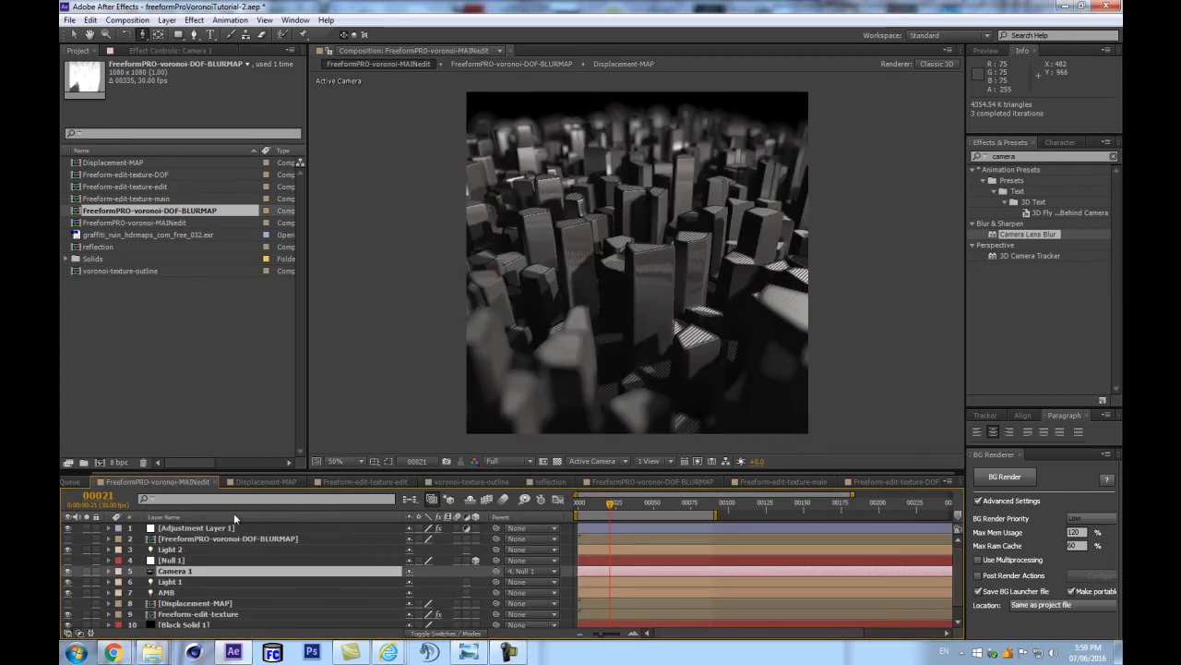
pyautogui.moveTo(655, 320); pyautogui.dragTo(656, 332)
pyautogui.scroll(-1, 235, 577)
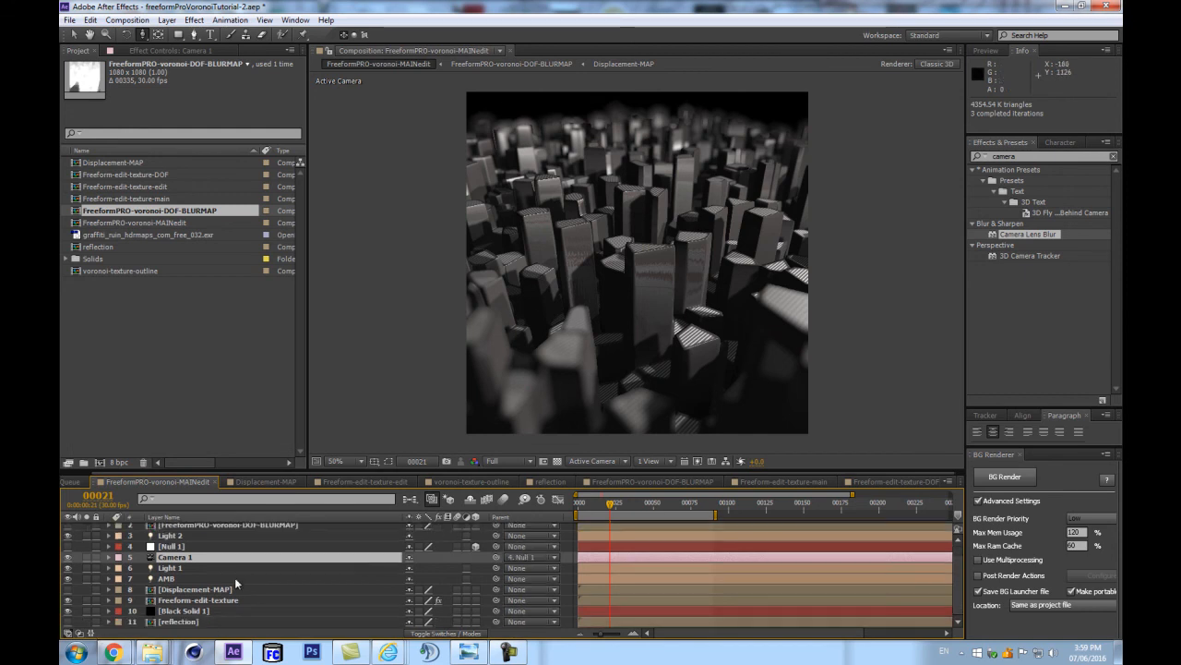
pyautogui.click(189, 604)
pyautogui.click(167, 49)
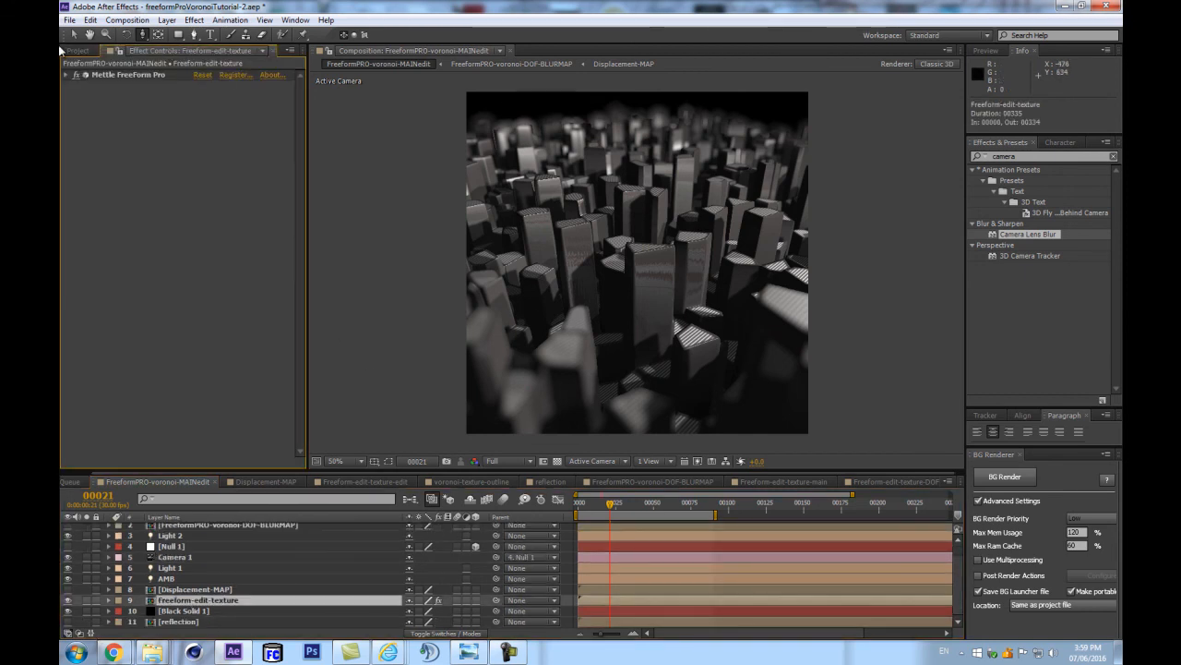
pyautogui.click(78, 50)
pyautogui.click(167, 50)
pyautogui.click(64, 75)
# Collapse the Contour settings and expand the Fog settings within FreeForm Pro's Environment group.
pyautogui.scroll(-10, 115, 394)
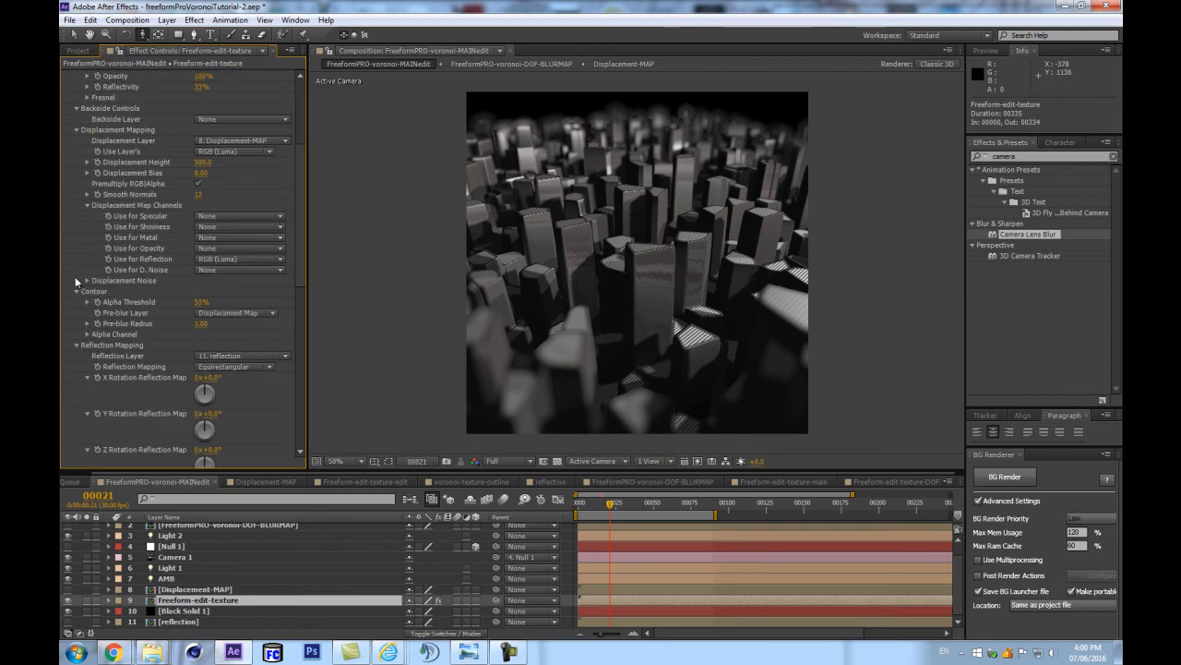
pyautogui.click(75, 292)
pyautogui.scroll(-3, 76, 383)
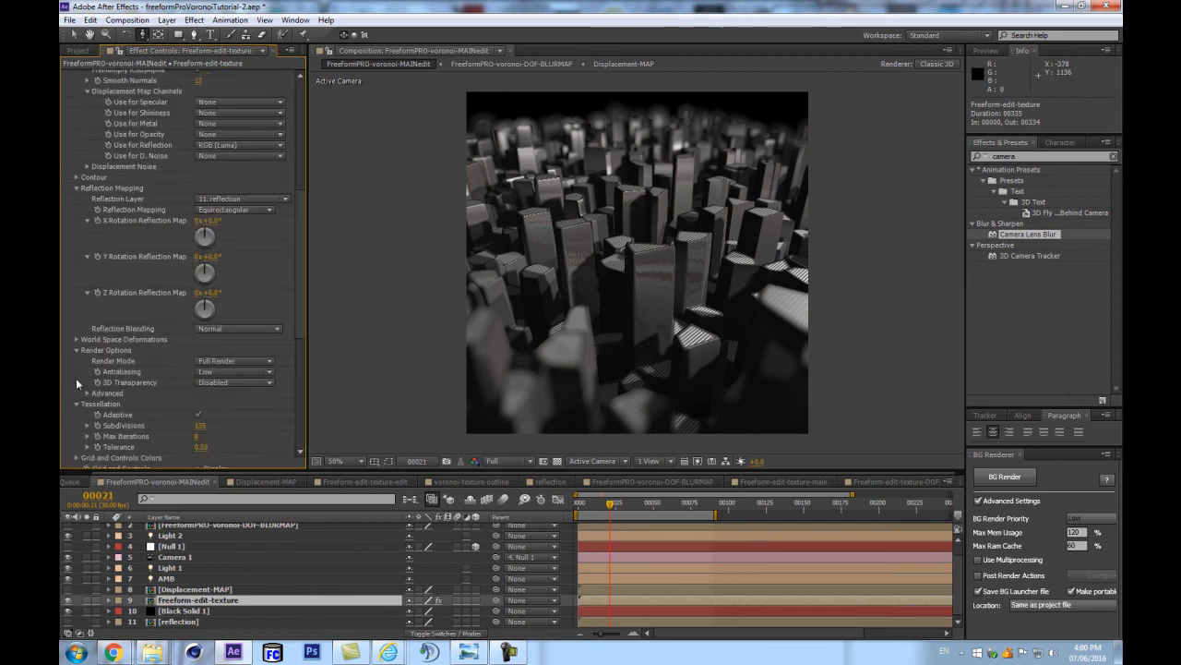
pyautogui.scroll(-4, 77, 365)
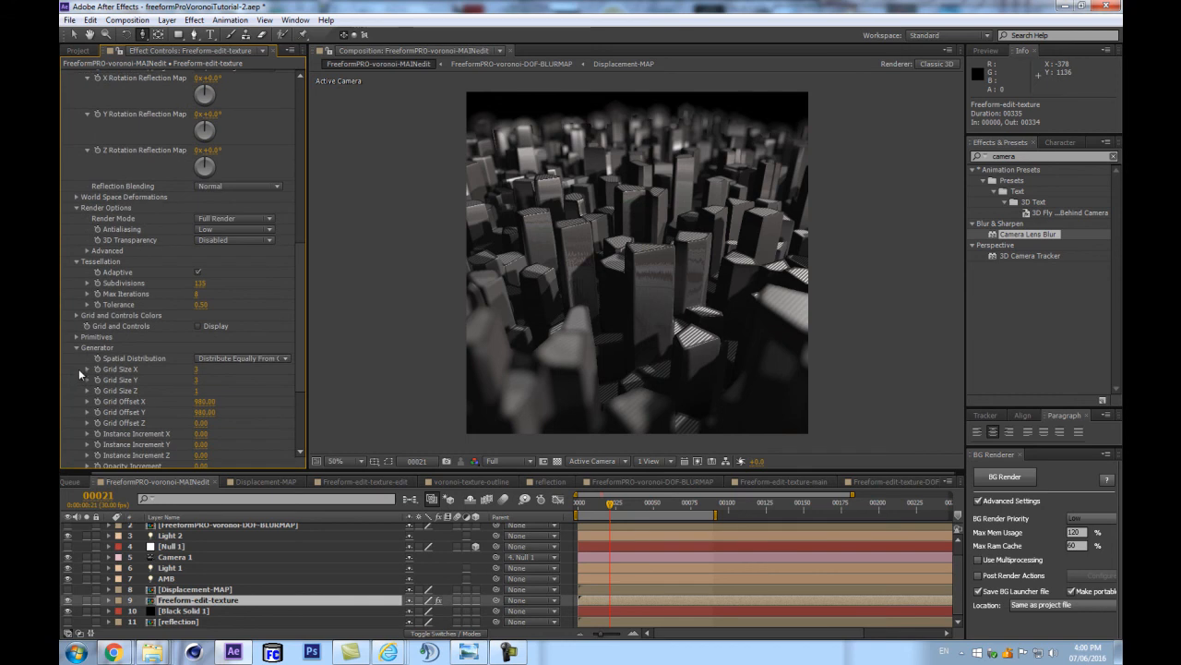
pyautogui.scroll(3, 96, 319)
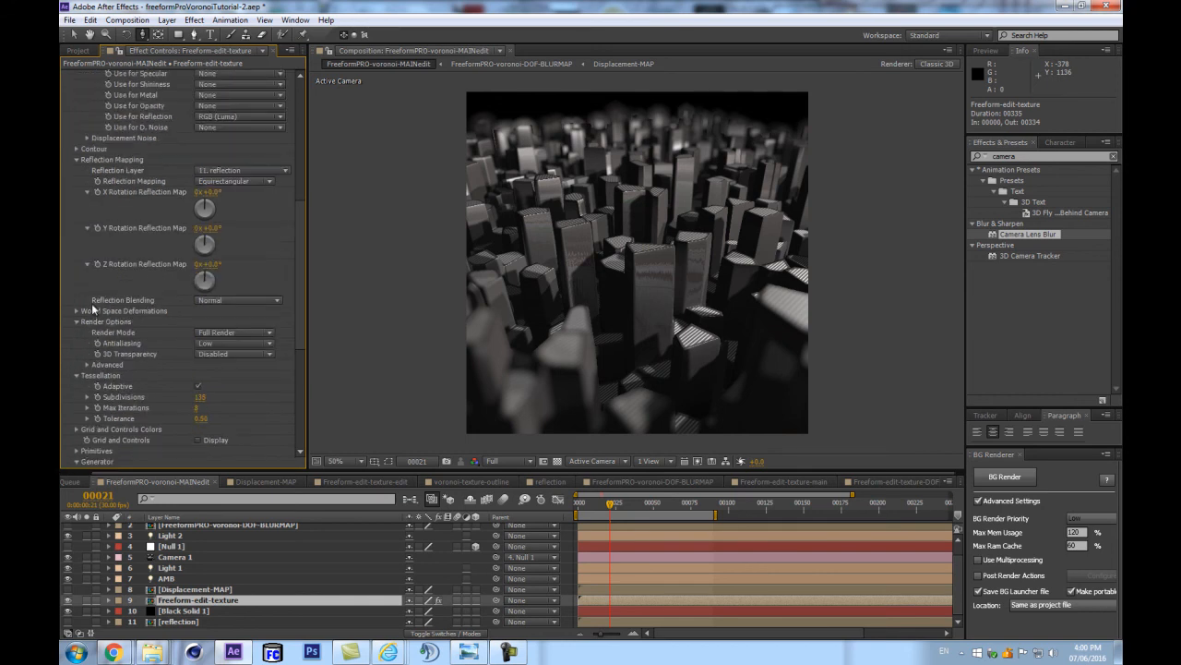
pyautogui.scroll(-7, 103, 356)
pyautogui.click(87, 452)
pyautogui.scroll(-2, 92, 448)
# Set Fog Near to 240, Fog Far to 5600 and Fog Type to Linear on the freeform-edit-texture layer.
pyautogui.moveTo(211, 419); pyautogui.dragTo(130, 425)
pyautogui.moveTo(204, 431); pyautogui.dragTo(180, 423)
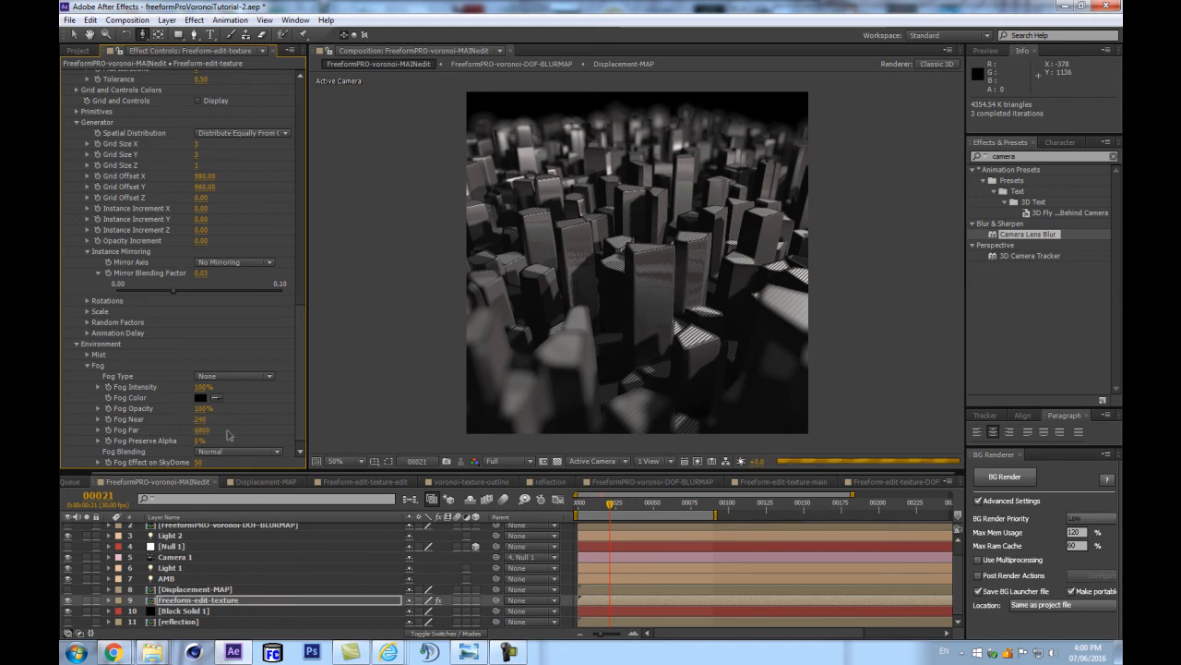
pyautogui.moveTo(201, 434); pyautogui.dragTo(185, 431)
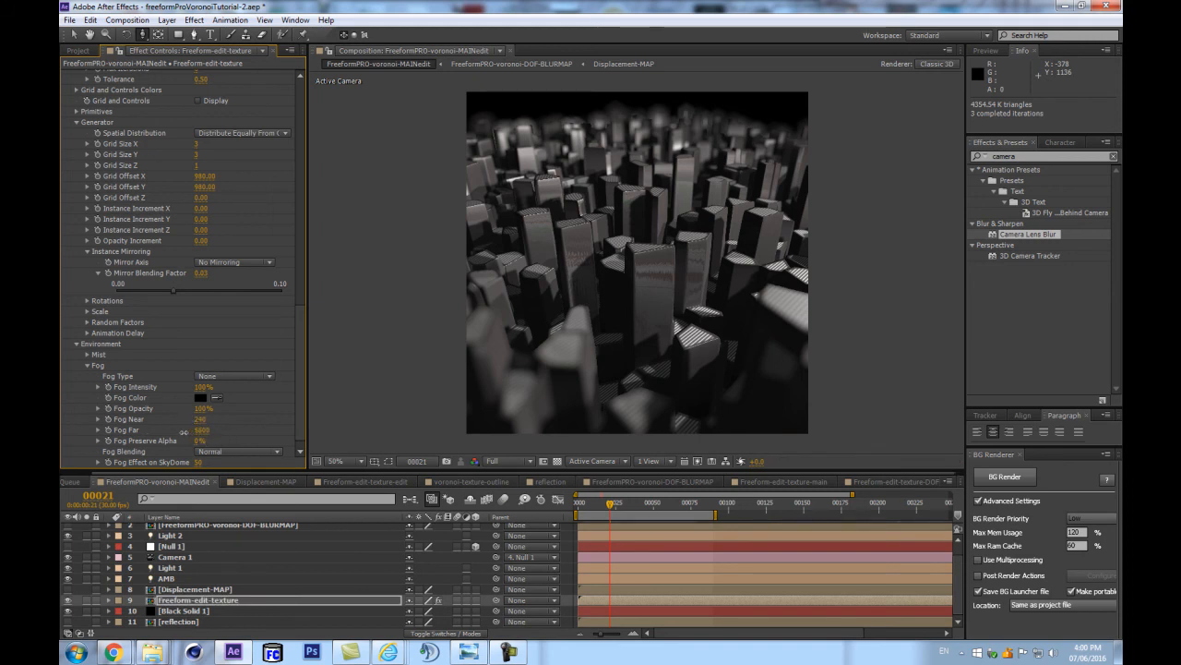
pyautogui.click(246, 375)
pyautogui.click(231, 401)
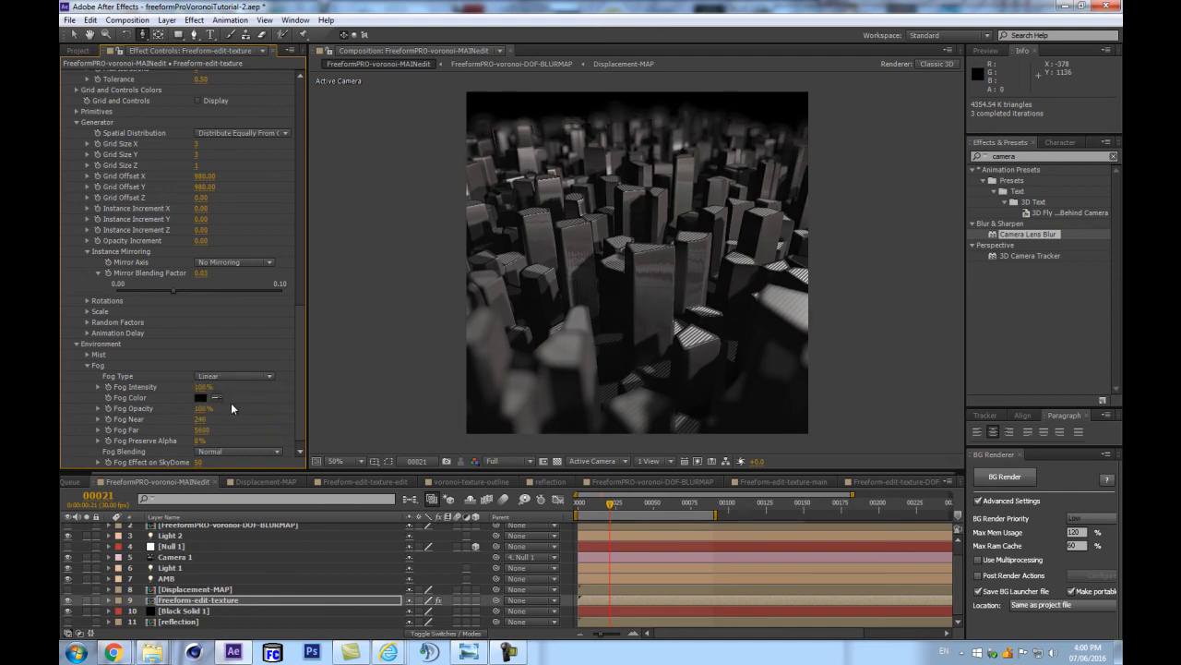
# Adjust the linear fog's range to Fog Near 580 and Fog Far 4300.
pyautogui.moveTo(256, 406); pyautogui.dragTo(260, 407)
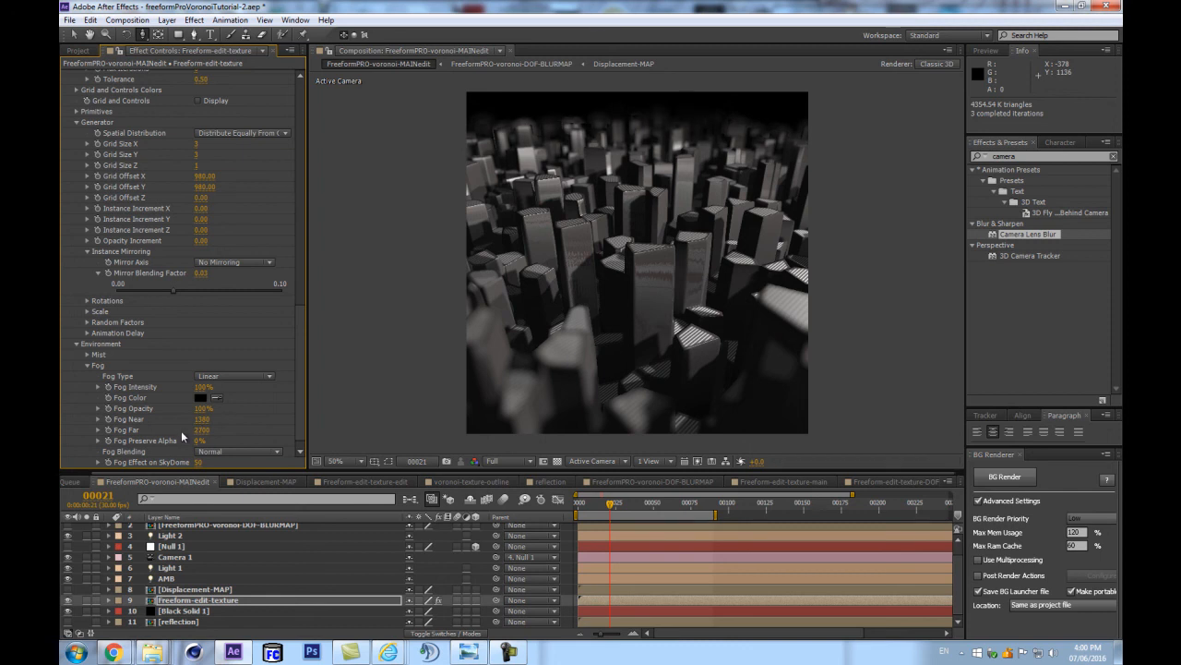
pyautogui.moveTo(197, 419); pyautogui.dragTo(202, 427)
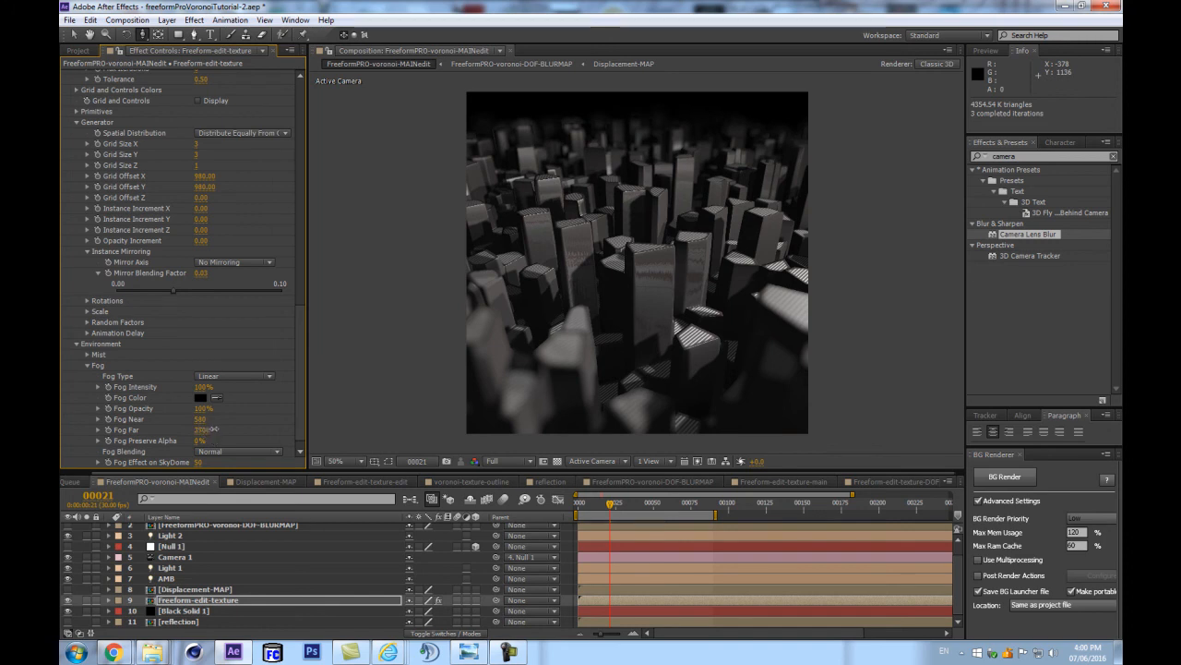
pyautogui.moveTo(215, 429); pyautogui.dragTo(218, 433)
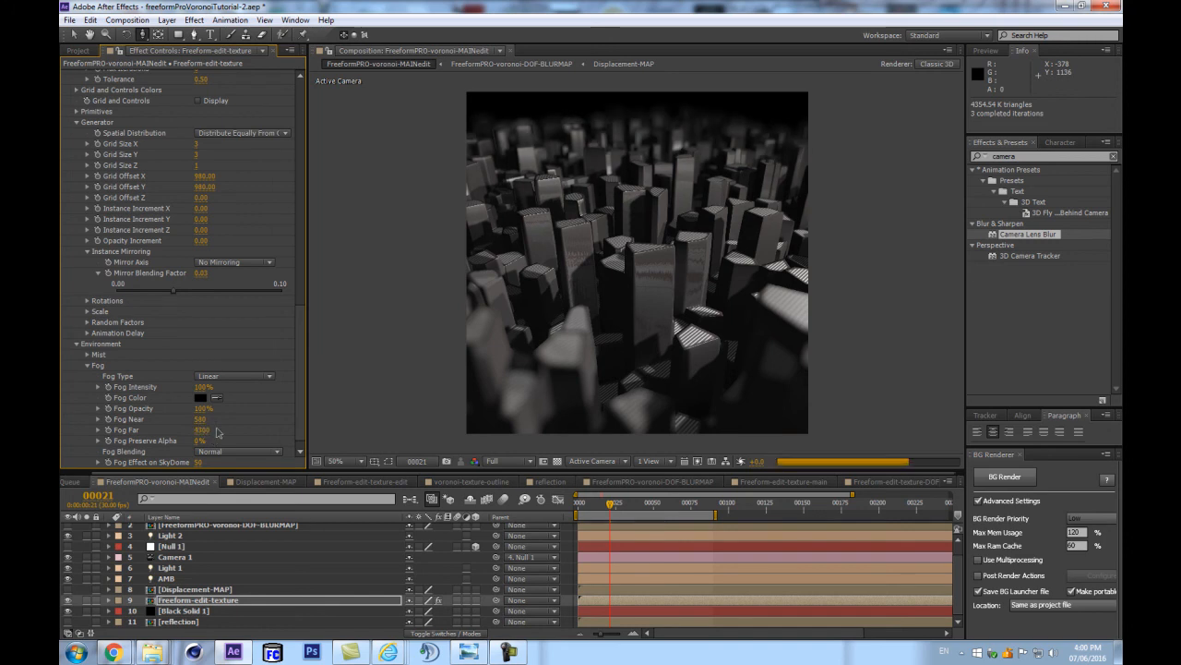
# Compare the last fog adjustment by undoing and redoing it, and orbit Camera 1 to a lower viewing angle over the pillars.
pyautogui.hotkey('ctrl', 'z')
pyautogui.hotkey('ctrl', 'shift', 'z')
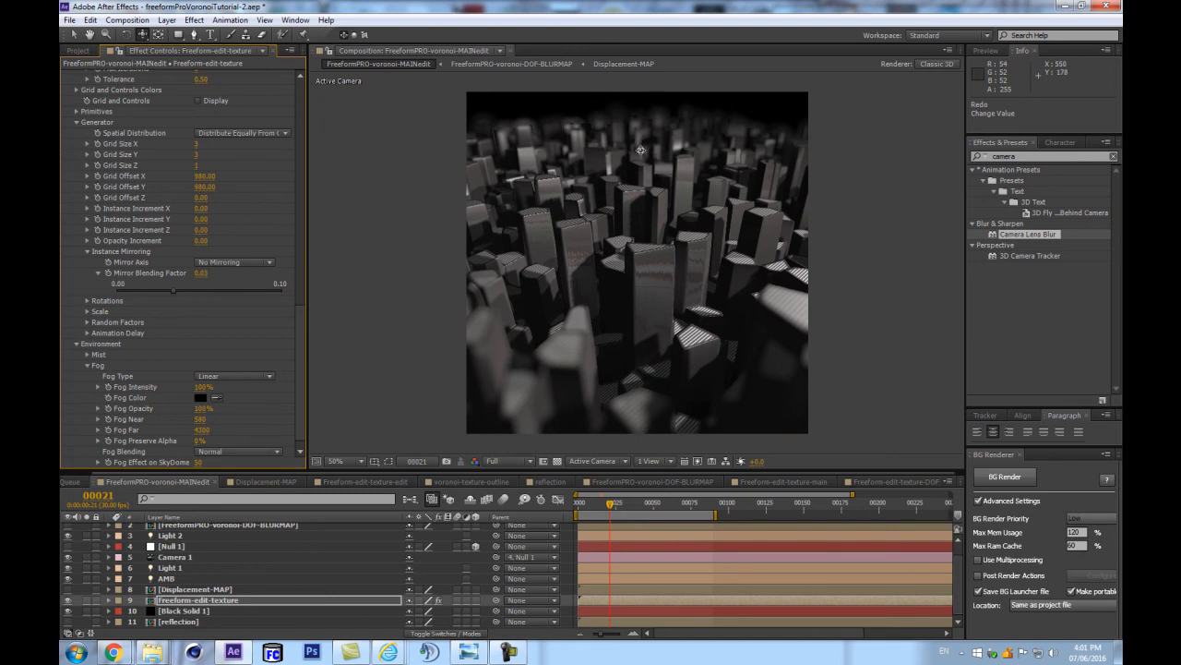
pyautogui.moveTo(641, 205); pyautogui.dragTo(646, 187)
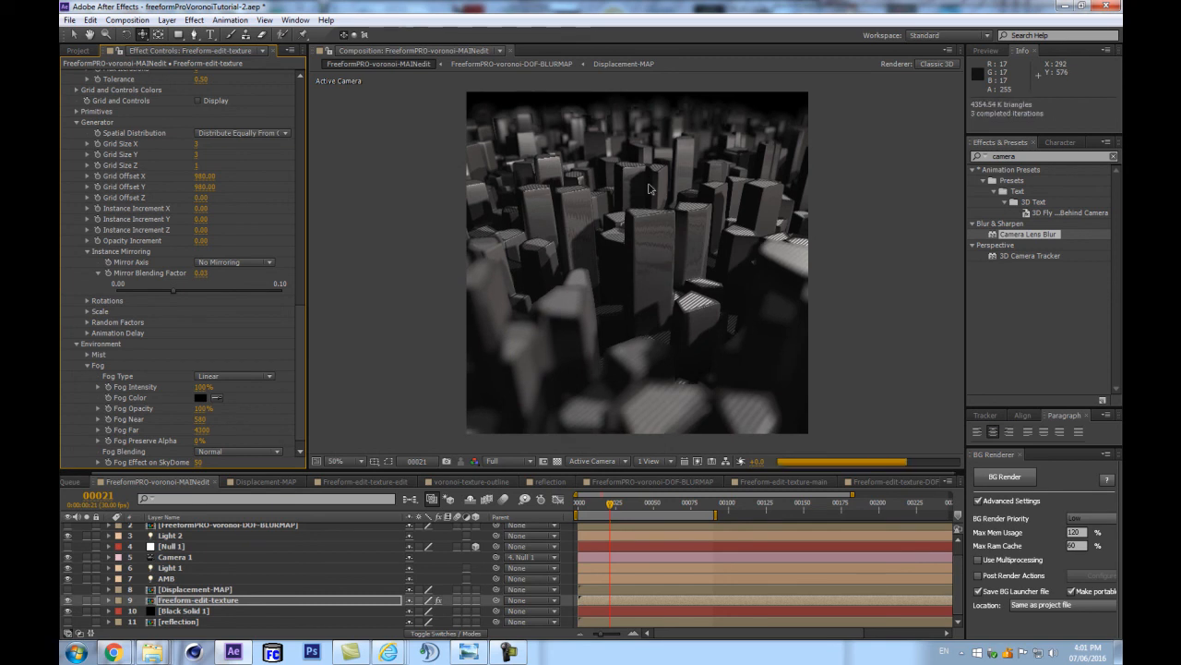
pyautogui.moveTo(649, 185); pyautogui.dragTo(648, 180)
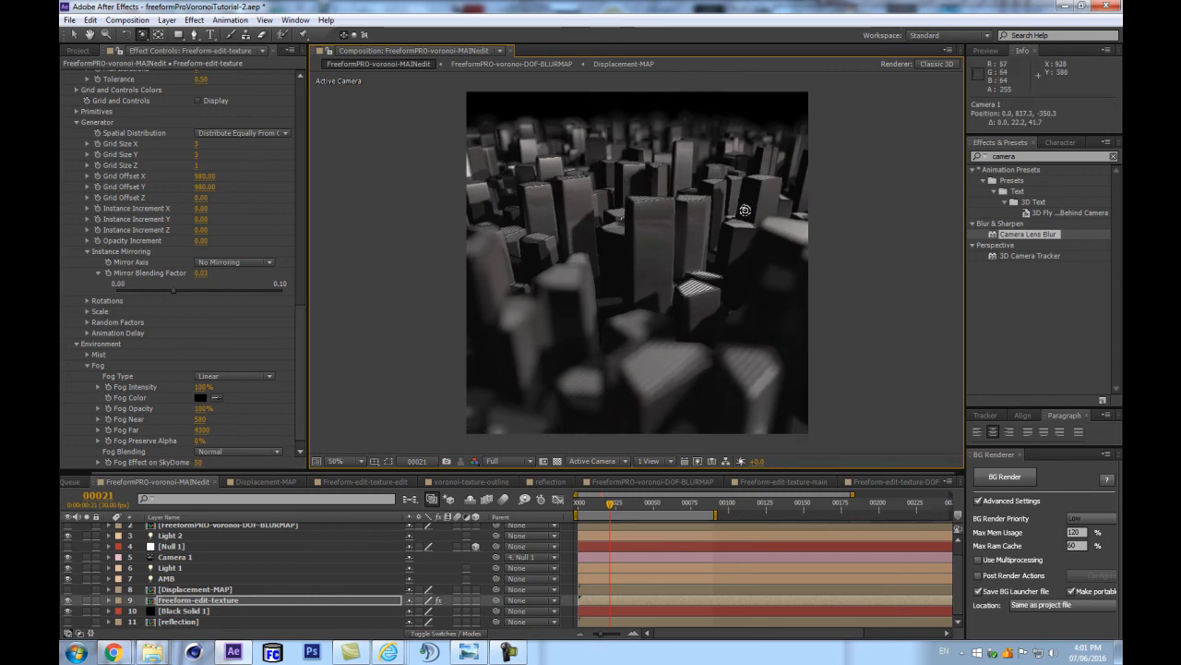
# Rotate the Null 1 layer that carries the camera to a Z Rotation of -33° and undo the surplus last change.
pyautogui.scroll(1, 206, 577)
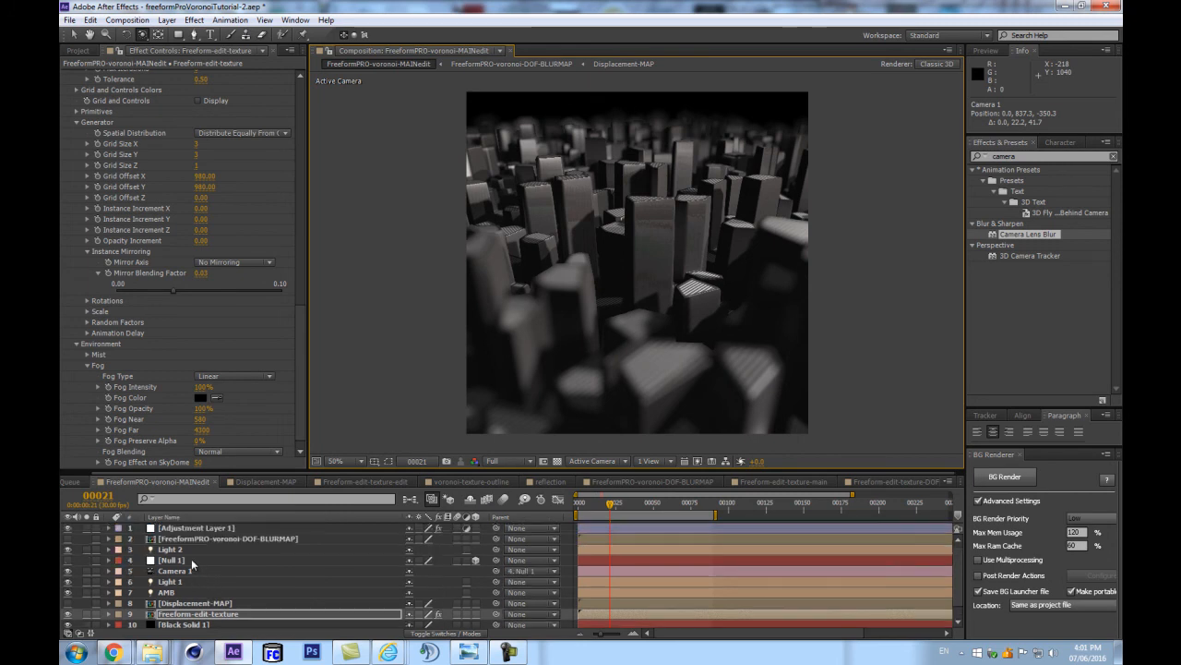
pyautogui.click(191, 560)
pyautogui.press('r')
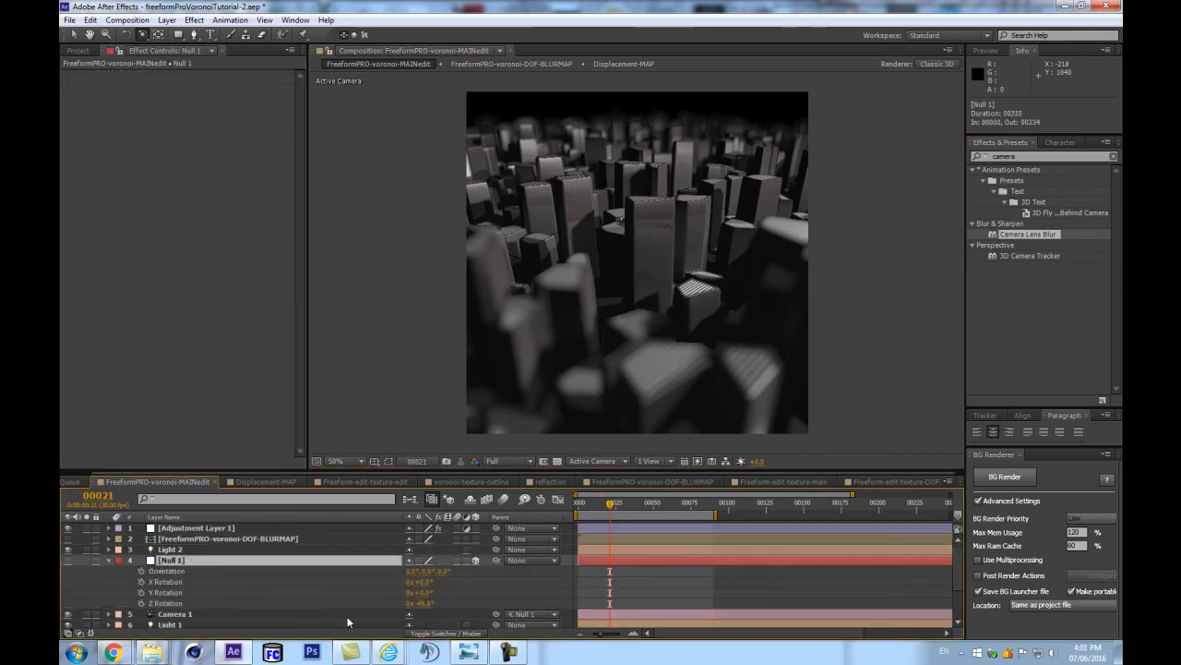
pyautogui.moveTo(422, 604); pyautogui.dragTo(447, 611)
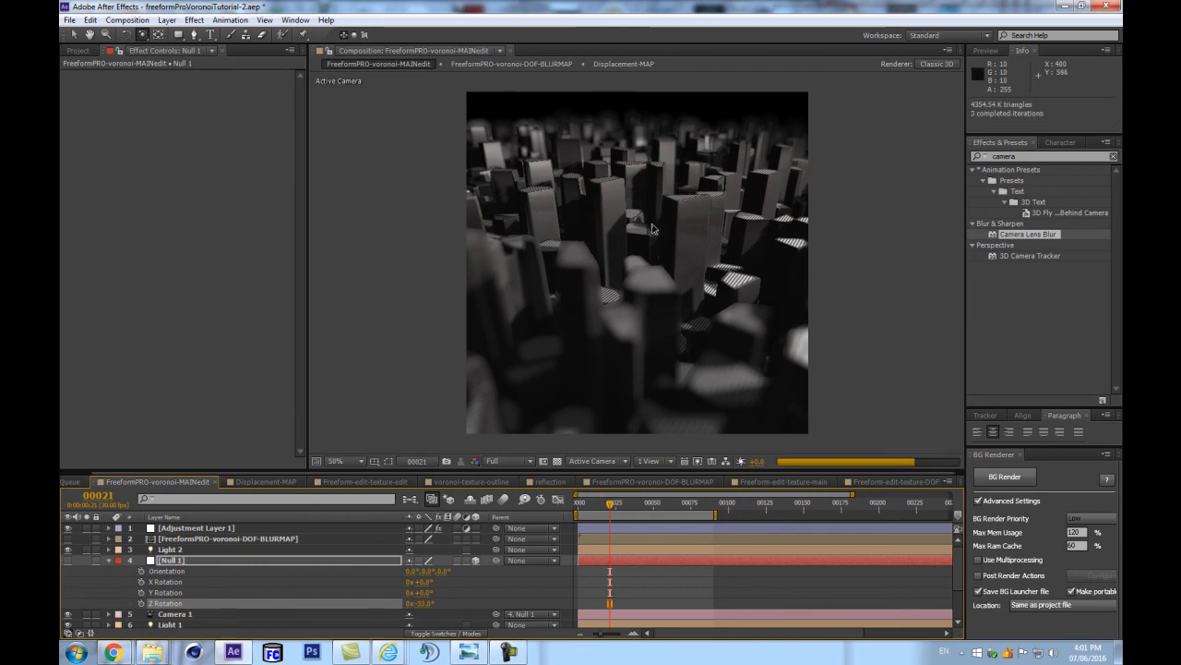
pyautogui.hotkey('ctrl', 'z')
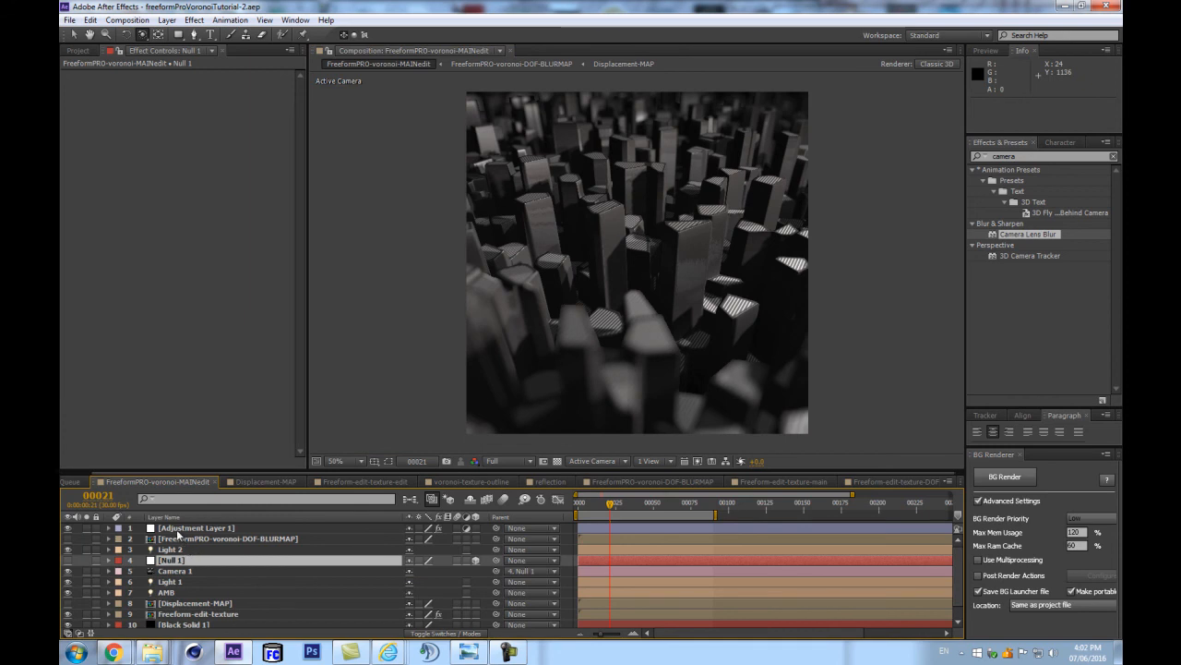
# Add a new adjustment layer at the top of the layer stack and rename the Camera Lens Blur adjustment layer BLUR-DOF.
pyautogui.click(178, 530)
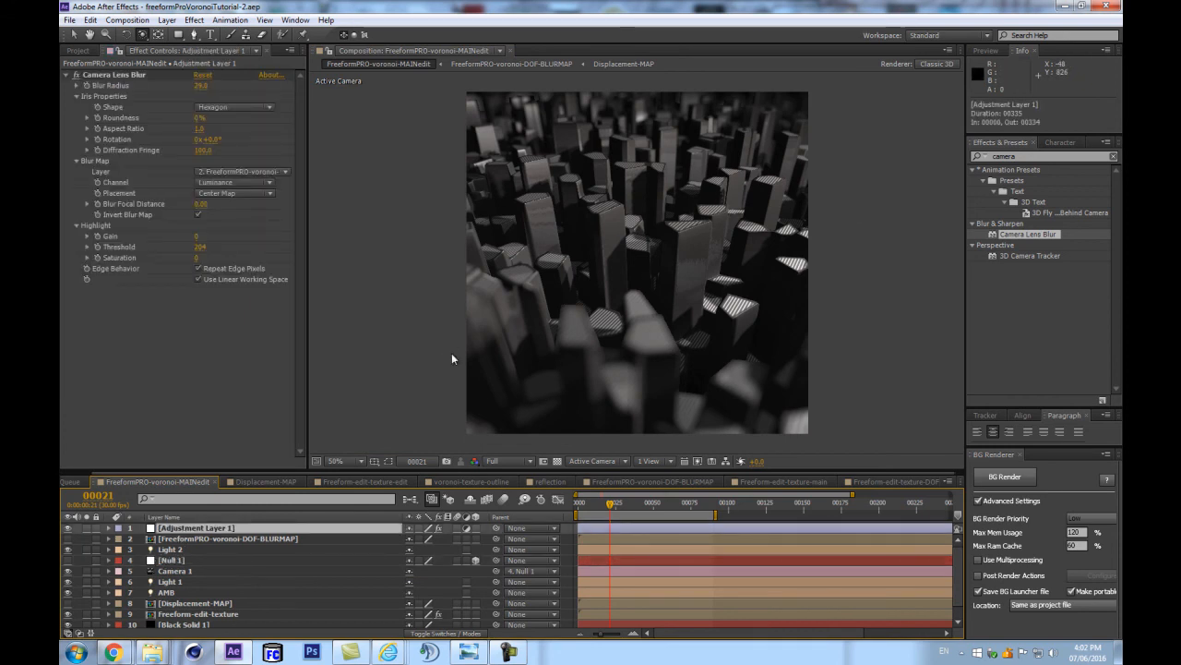
pyautogui.hotkey('ctrl', 'alt', 'y')
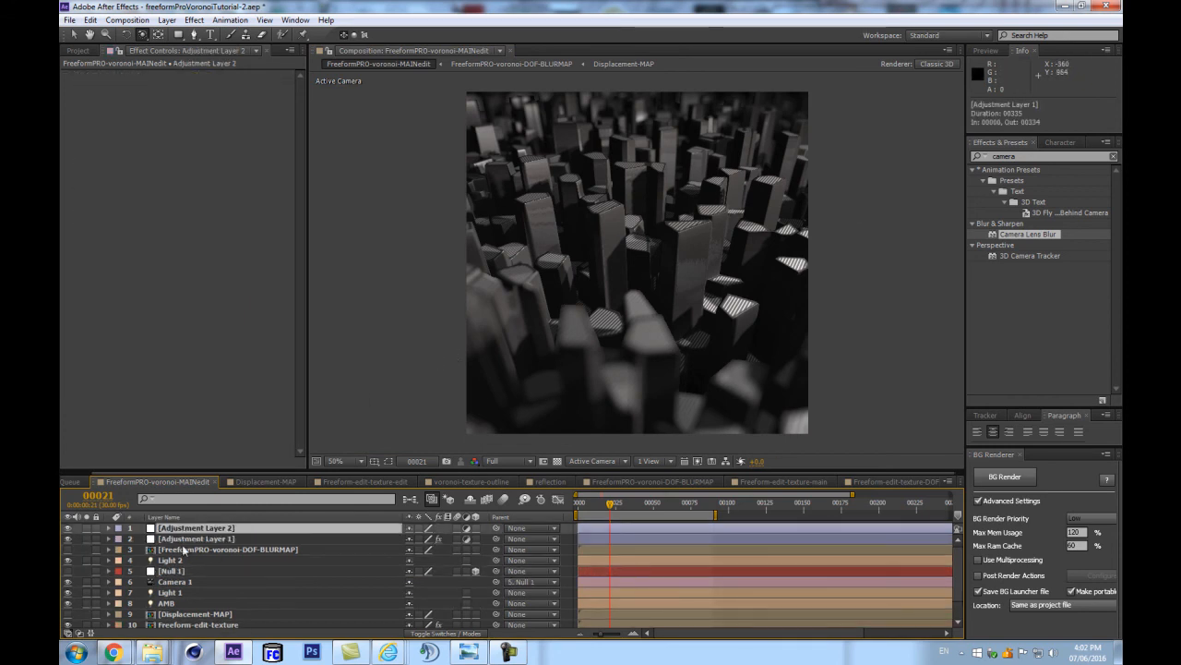
pyautogui.click(178, 541)
pyautogui.press('Return')
pyautogui.write('BLUR')
pyautogui.press('Return')
pyautogui.press('Return')
pyautogui.write('-DOF')
pyautogui.press('Return')
# Rename the new, empty adjustment layer CC.
pyautogui.click(201, 531)
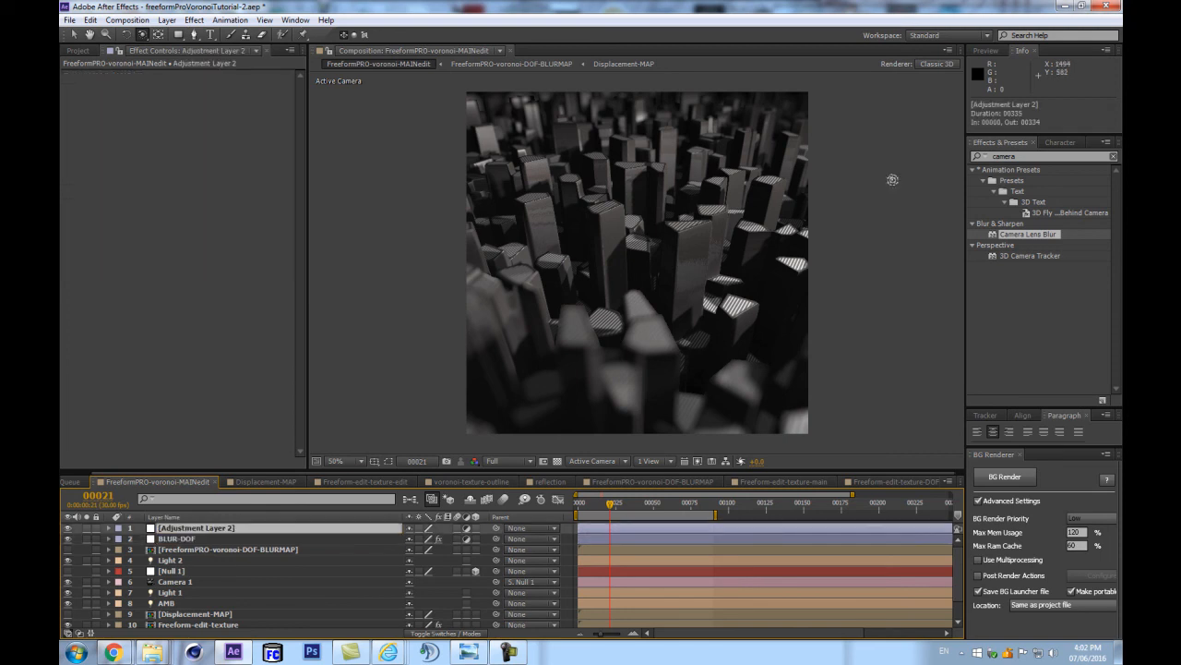
pyautogui.click(1068, 156)
pyautogui.click(185, 533)
pyautogui.press('Return')
pyautogui.write('CC')
pyautogui.press('Return')
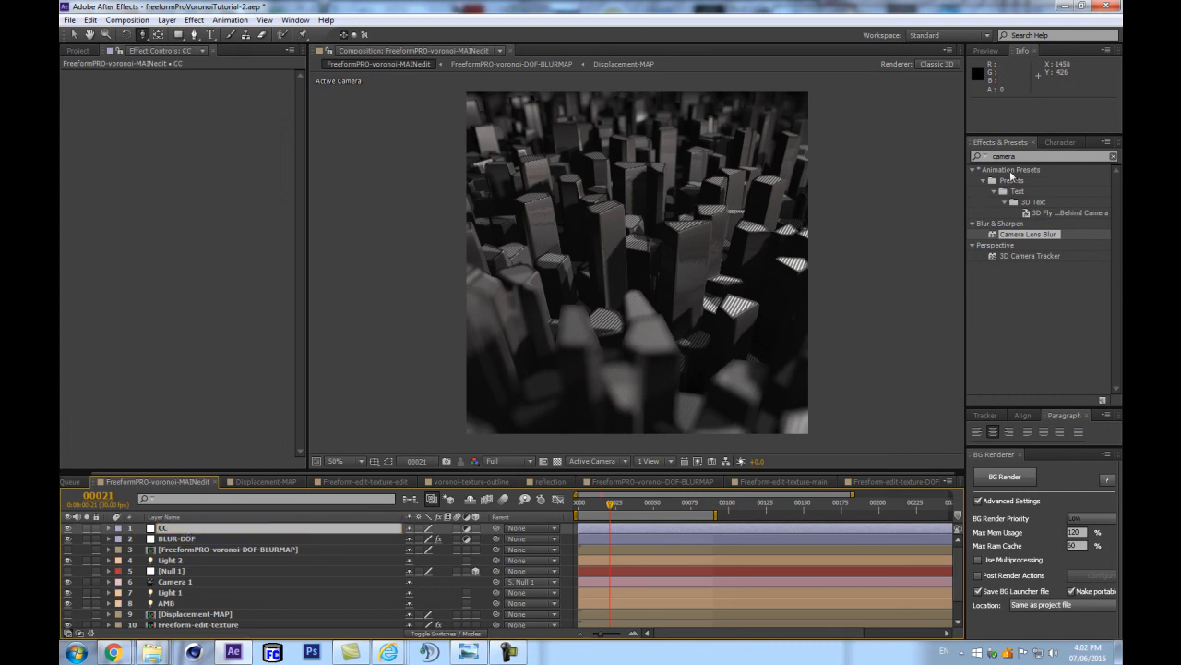
# Apply the Curves effect to the CC layer and shape its RGB curve into a gentle S with darker shadows and brighter highlights.
pyautogui.click(1043, 156)
pyautogui.write('curves')
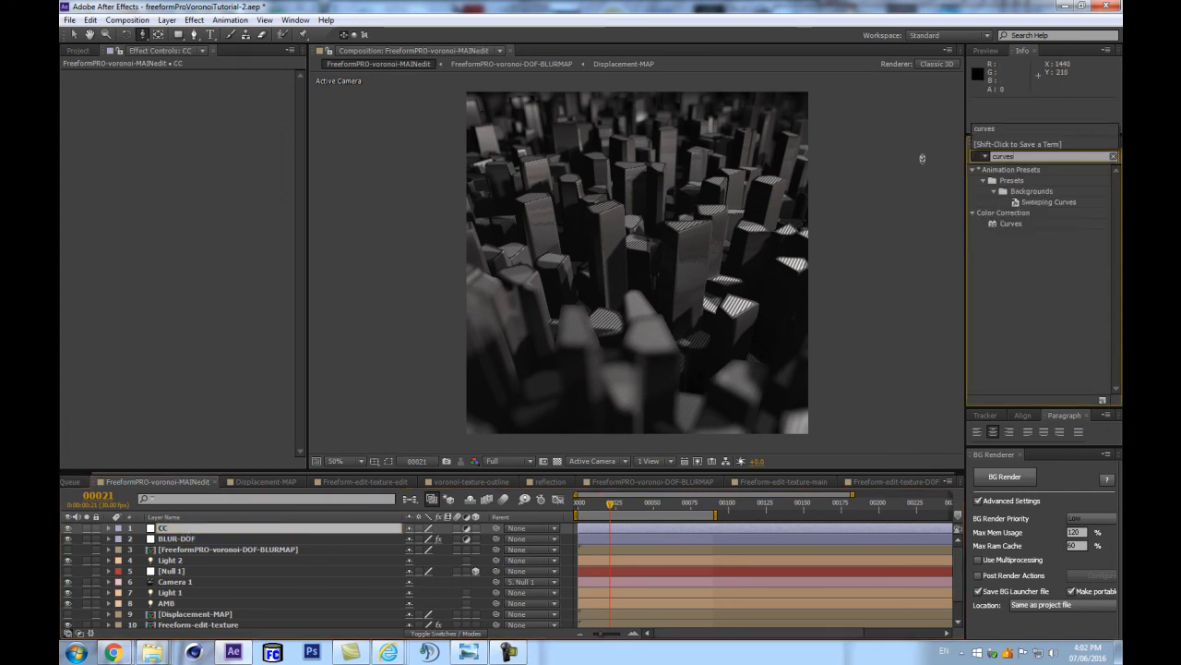
pyautogui.moveTo(1016, 222); pyautogui.dragTo(197, 530)
pyautogui.moveTo(170, 131); pyautogui.dragTo(163, 129)
pyautogui.moveTo(109, 188); pyautogui.dragTo(111, 195)
pyautogui.moveTo(161, 131); pyautogui.dragTo(161, 132)
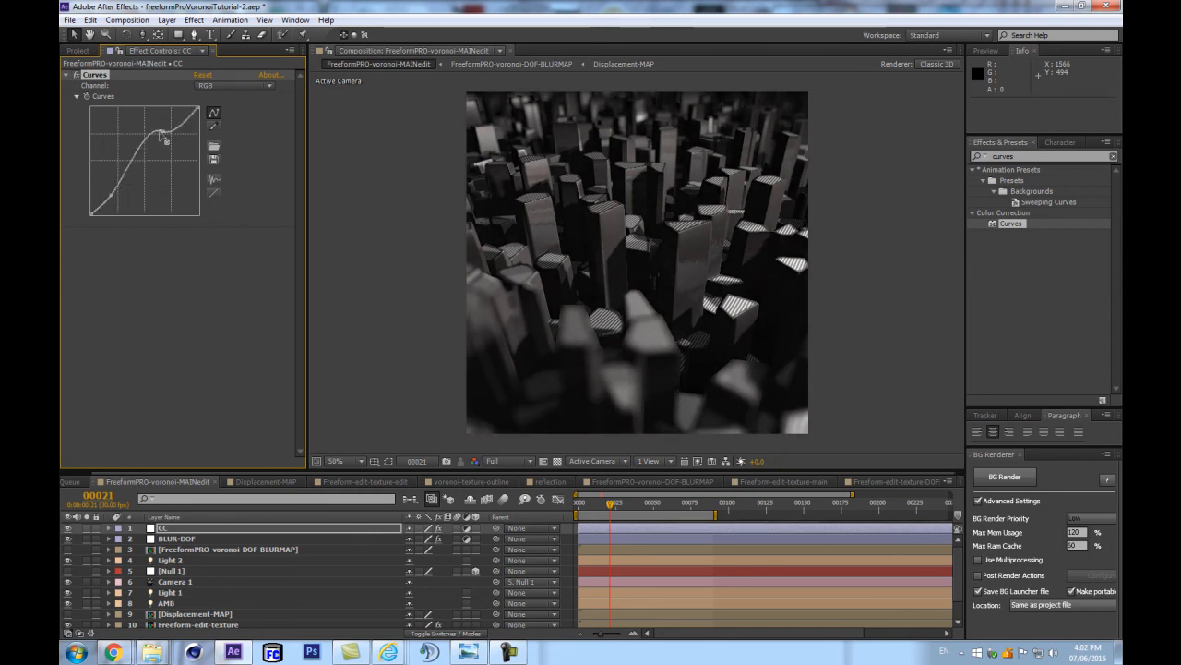
pyautogui.moveTo(164, 134); pyautogui.dragTo(166, 128)
pyautogui.moveTo(112, 196); pyautogui.dragTo(115, 195)
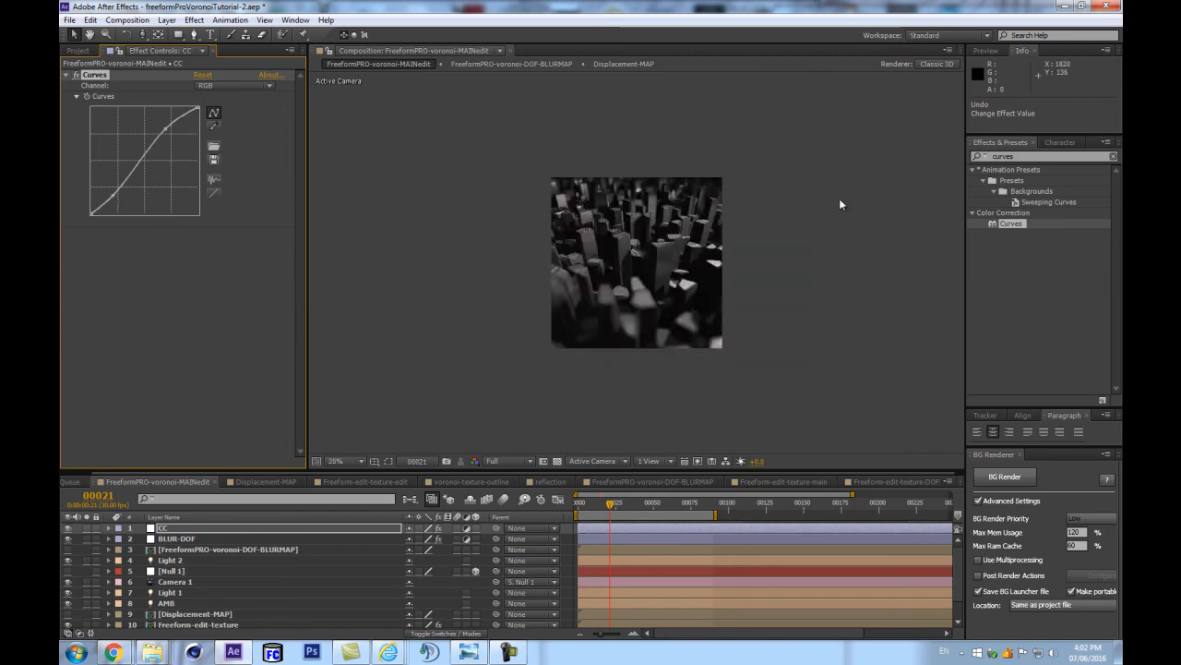
# Examine the contrast of the colour-corrected pillars at 100% magnification and select the Null 1 layer.
pyautogui.click(190, 529)
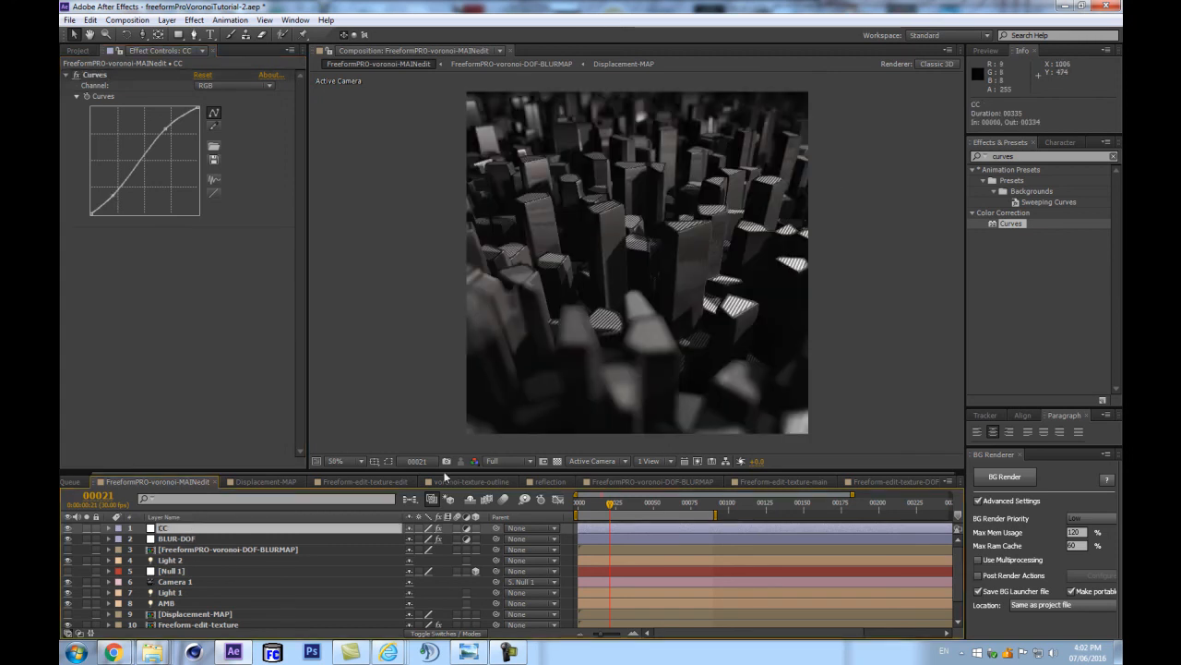
pyautogui.scroll(1, 828, 306)
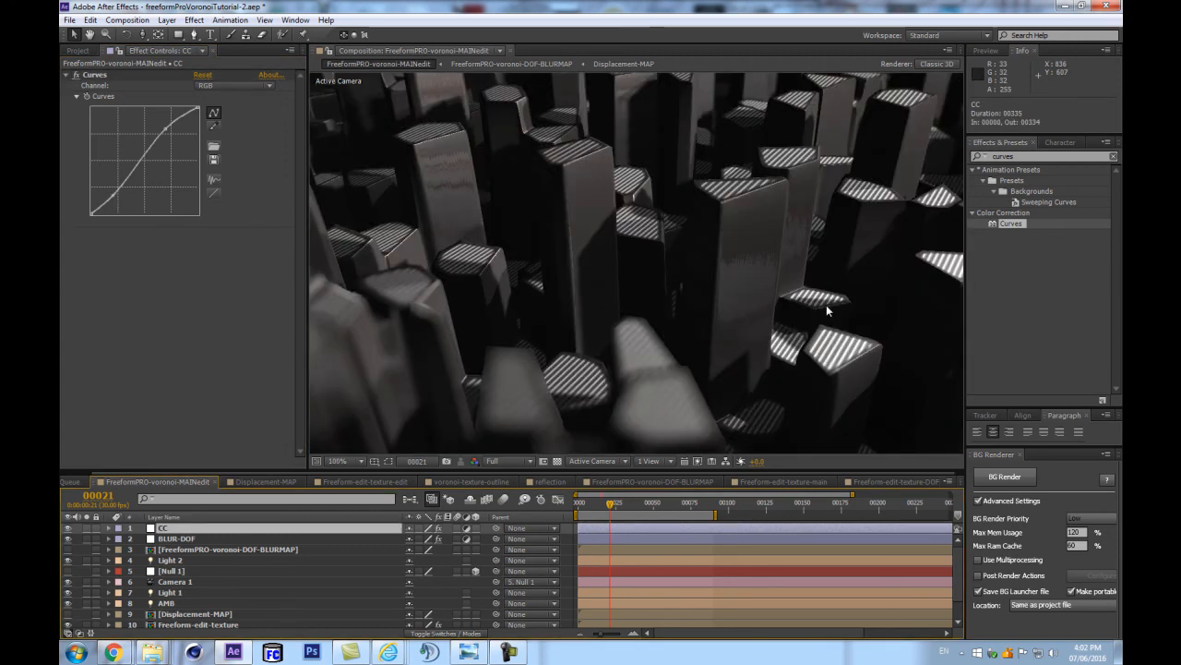
pyautogui.scroll(-1, 827, 310)
pyautogui.click(286, 575)
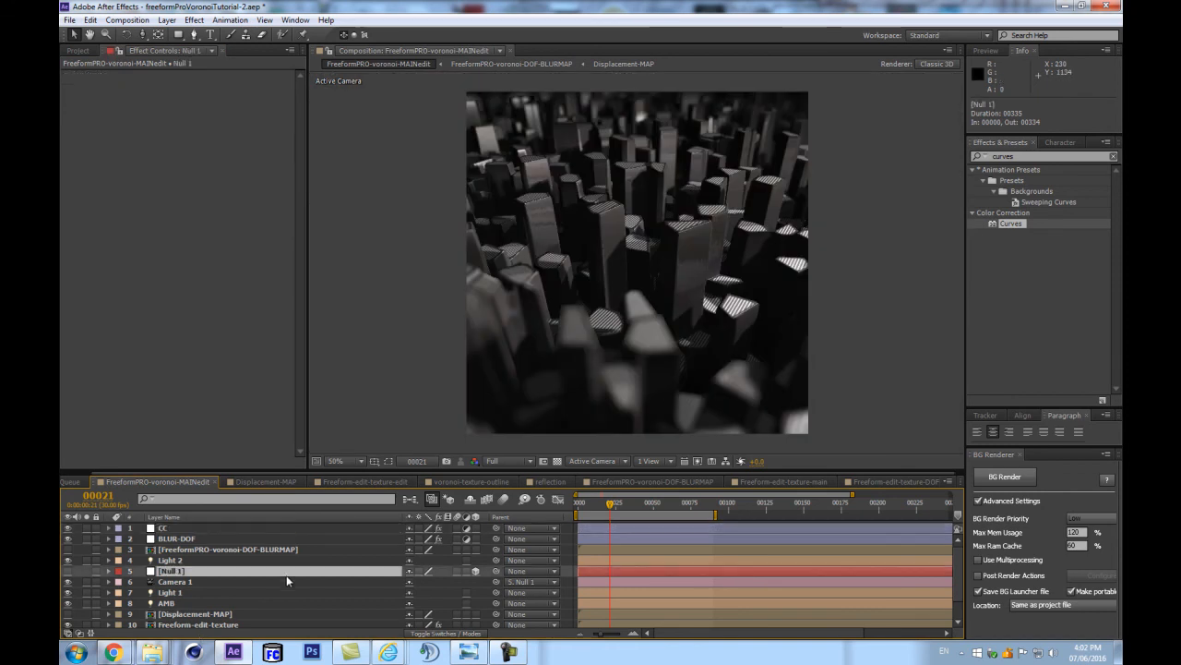